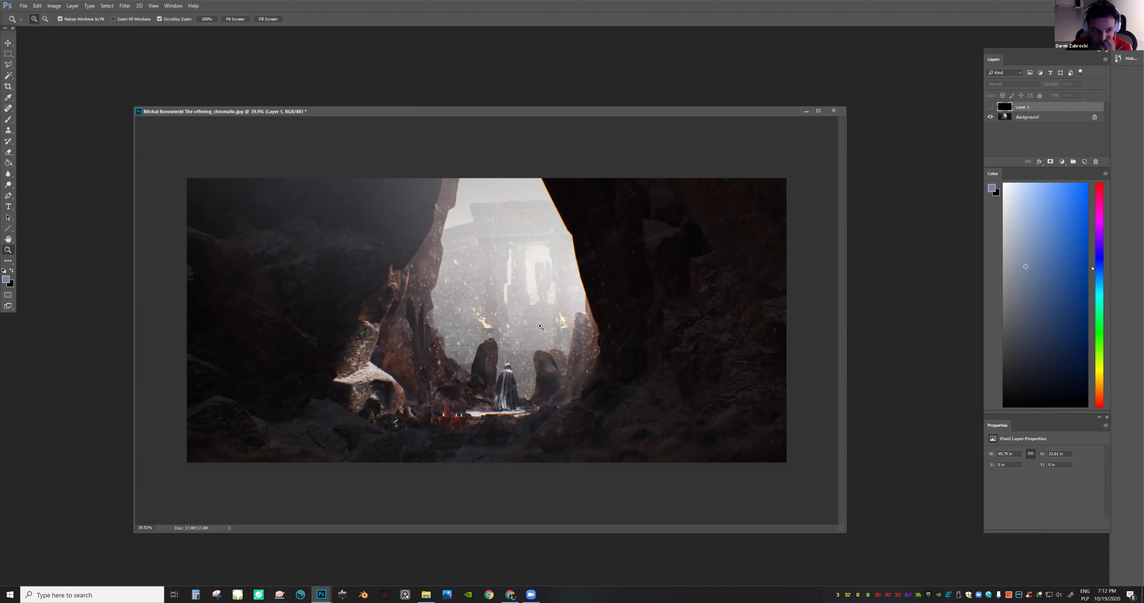
# Enlarge the document window and show the cave painting in full-screen mode, zoomed in on the cave opening
pyautogui.click(532, 590)
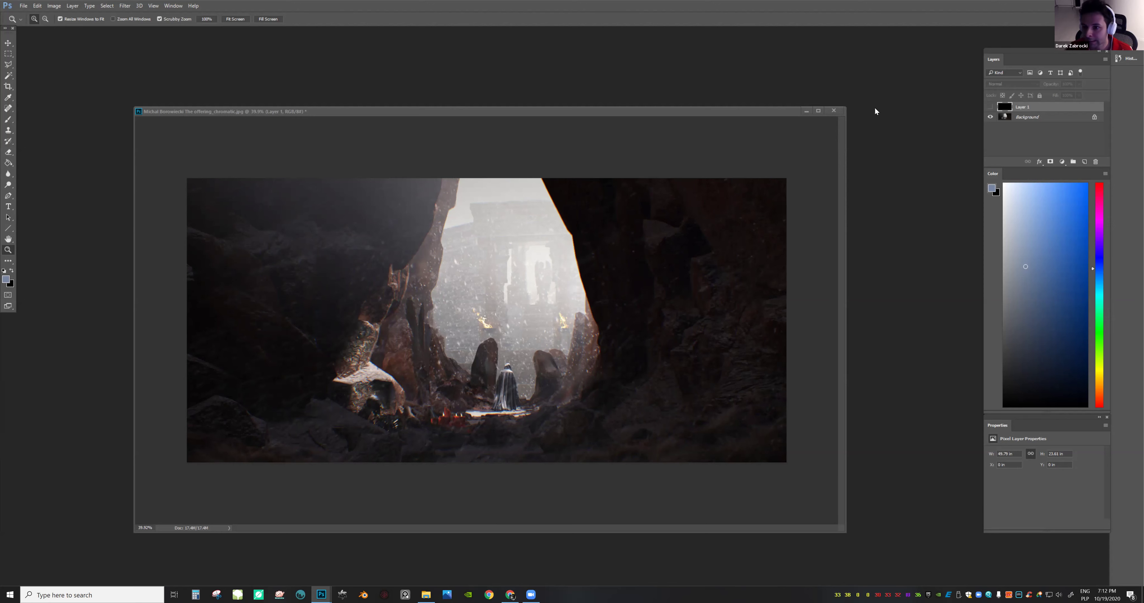
pyautogui.click(667, 294)
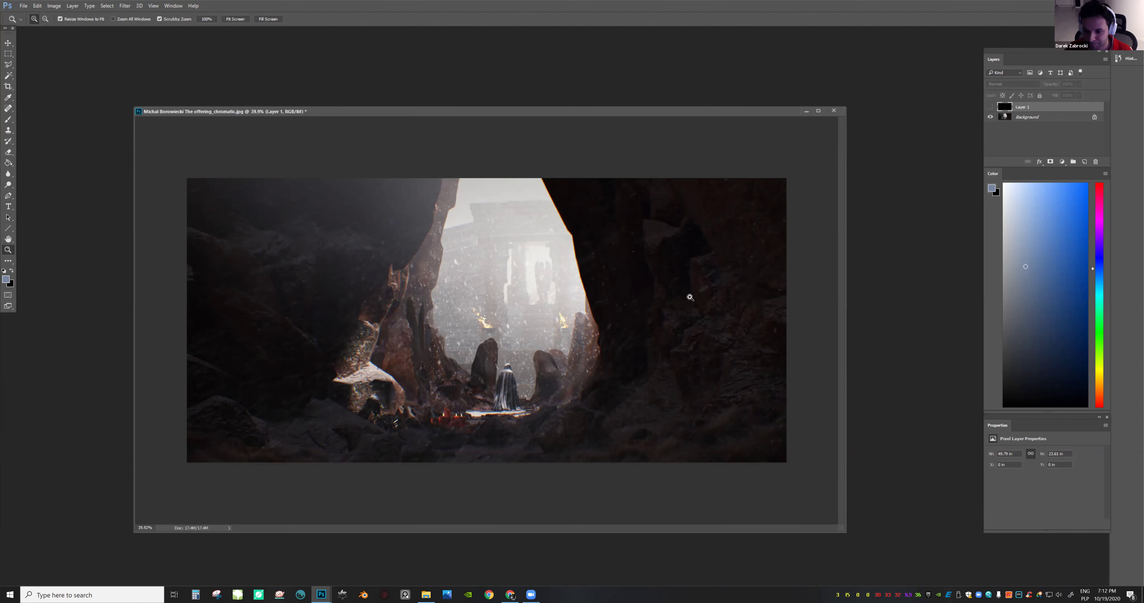
pyautogui.moveTo(689, 297); pyautogui.dragTo(798, 273)
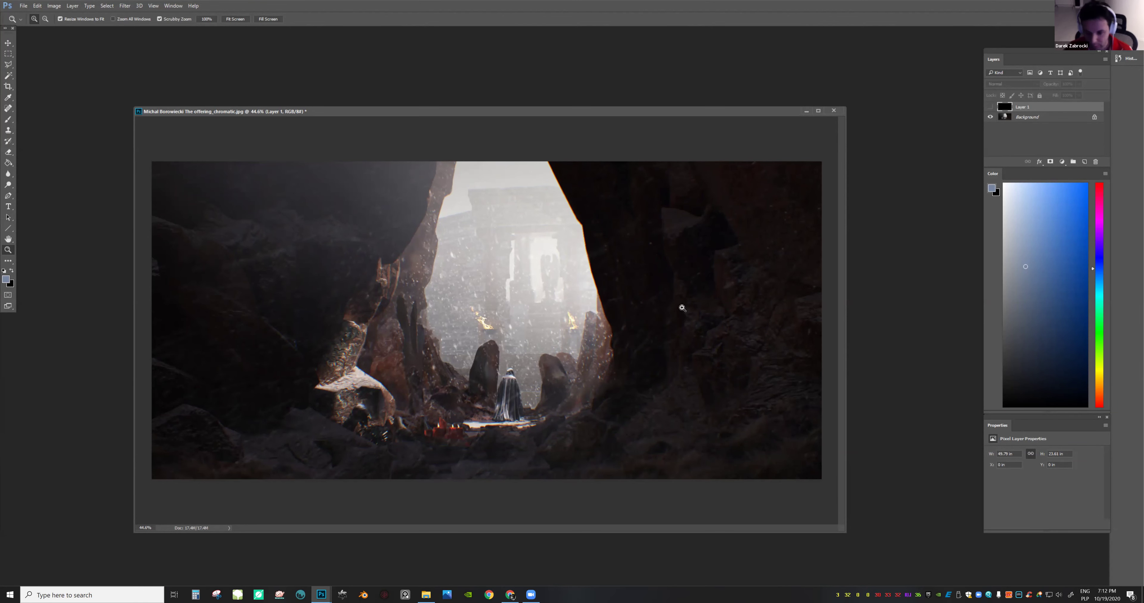
pyautogui.moveTo(843, 531); pyautogui.dragTo(883, 557)
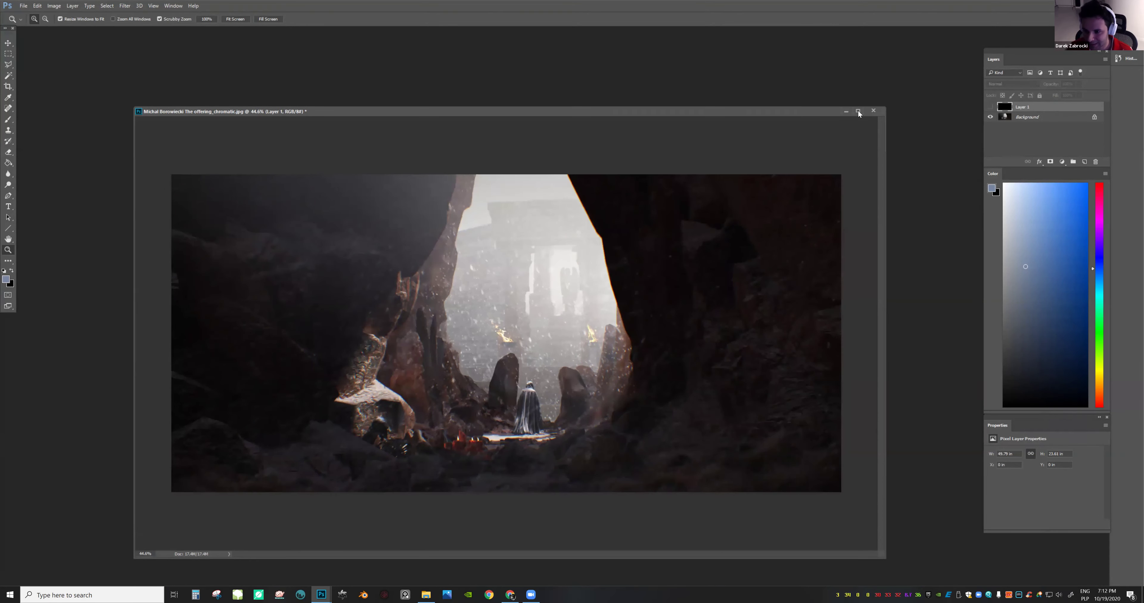
pyautogui.press('f')
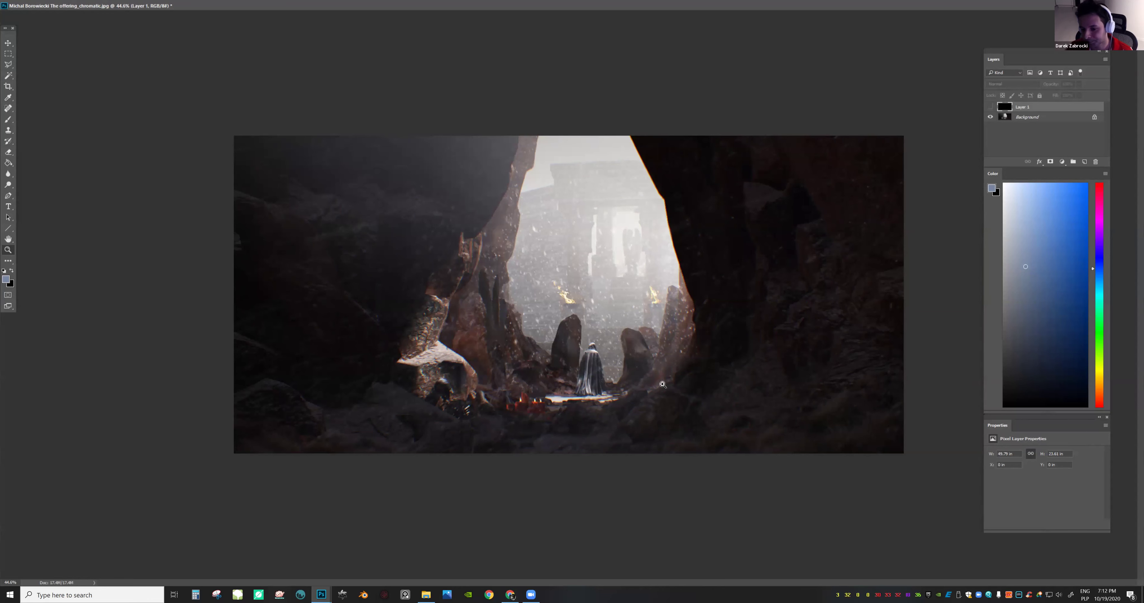
pyautogui.click(613, 401)
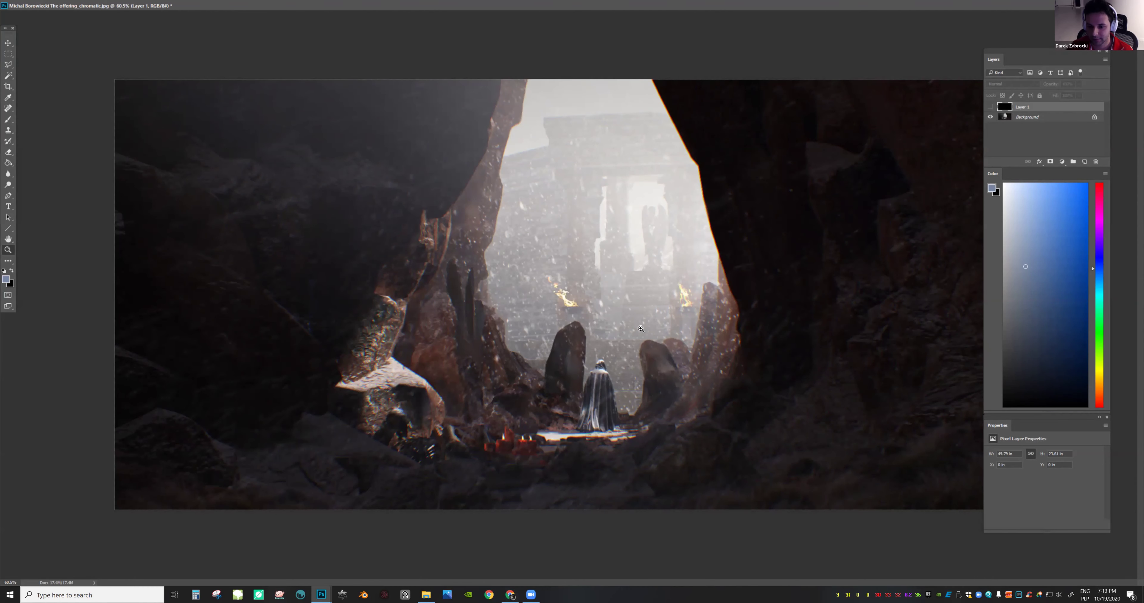
# Unlock and duplicate the background layer, and select the bright cave opening on the copy with the Quick Selection tool
pyautogui.click(1094, 117)
pyautogui.hotkey('ctrl', 'j')
pyautogui.moveTo(710, 275); pyautogui.dragTo(704, 282)
pyautogui.press('w')
pyautogui.moveTo(540, 156)
pyautogui.mouseDown()
pyautogui.moveTo(577, 123)
pyautogui.moveTo(600, 321)
pyautogui.moveTo(615, 264)
pyautogui.moveTo(605, 237)
pyautogui.moveTo(587, 369)
pyautogui.mouseUp()
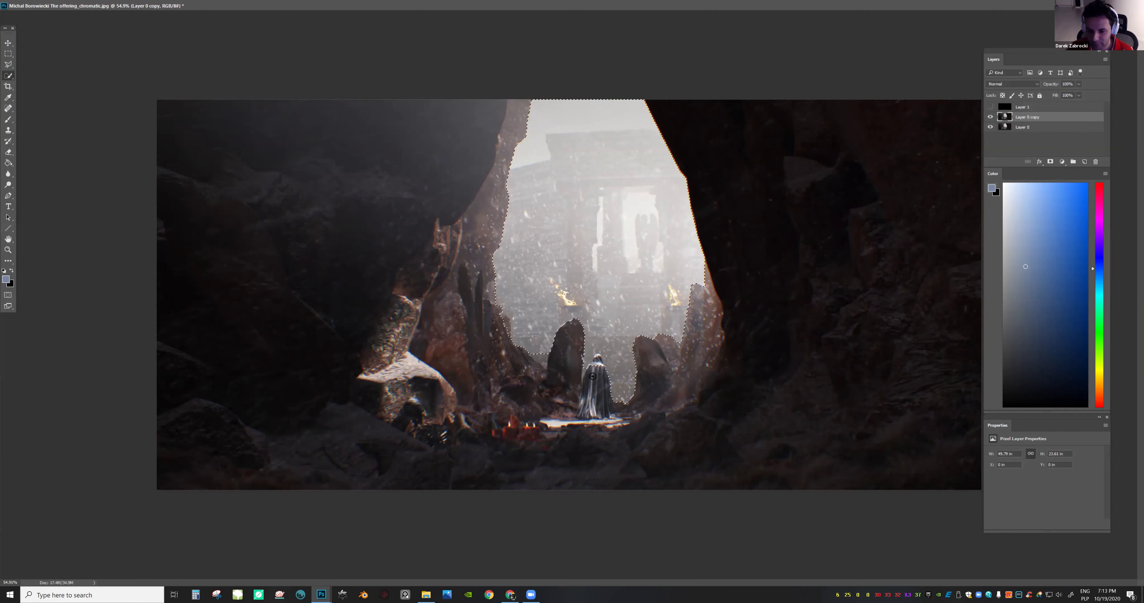
# Refine the cave-opening selection by removing the standing rocks and the cave's rocky edges from it
pyautogui.keyDown('alt'); pyautogui.click(599, 363); pyautogui.keyUp('alt')
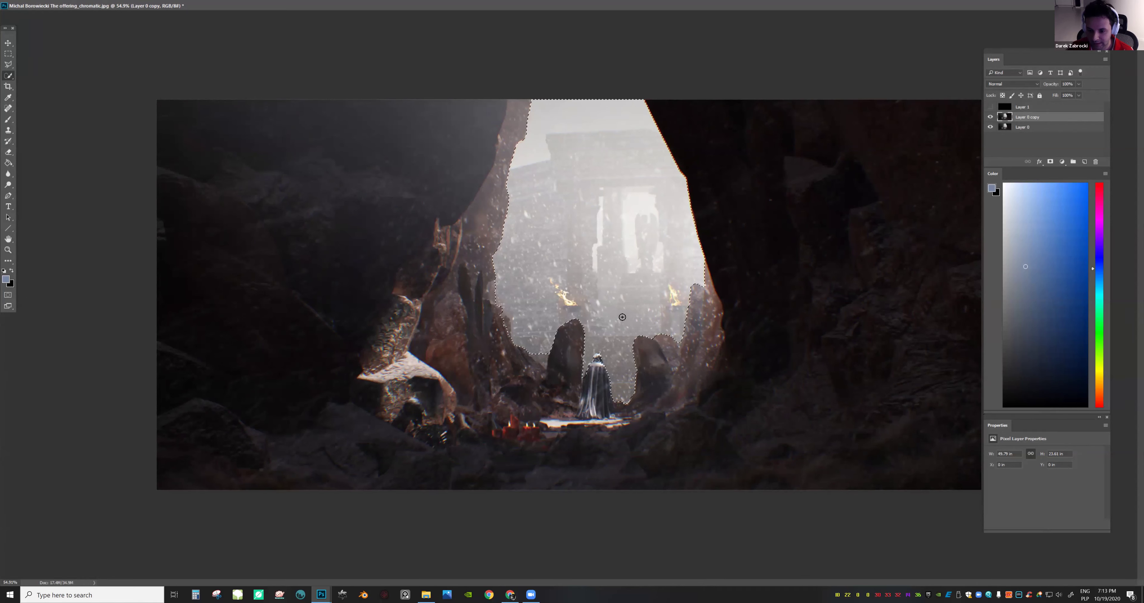
pyautogui.click(542, 361)
pyautogui.rightClick(612, 291)
pyautogui.click(706, 300)
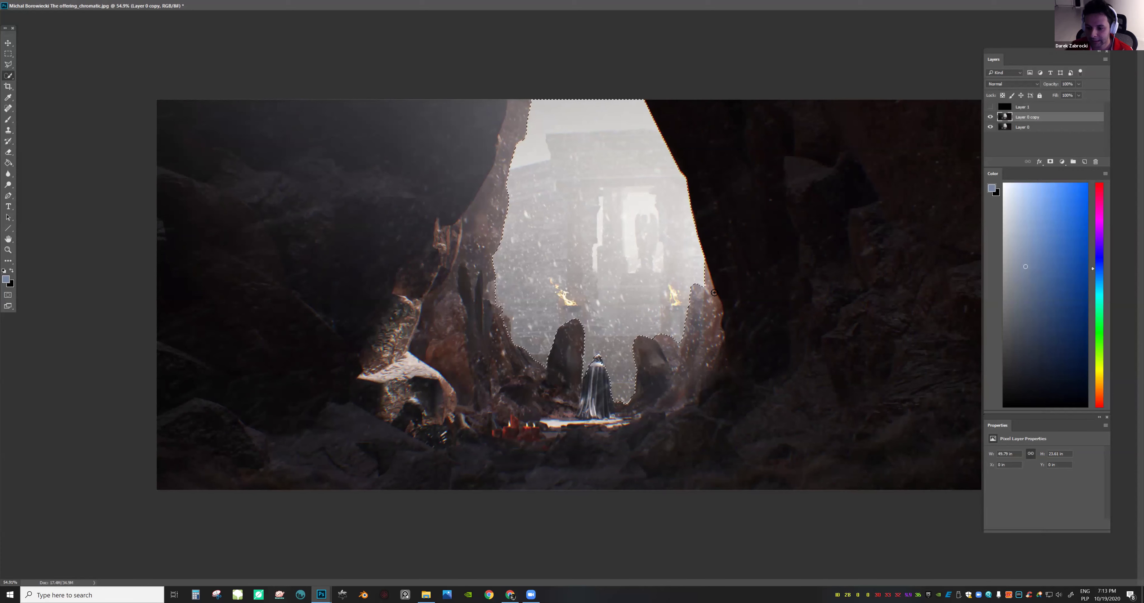
pyautogui.click(704, 291)
pyautogui.moveTo(704, 291)
pyautogui.mouseDown()
pyautogui.moveTo(707, 337)
pyautogui.moveTo(682, 383)
pyautogui.moveTo(624, 405)
pyautogui.moveTo(593, 367)
pyautogui.moveTo(614, 383)
pyautogui.moveTo(625, 353)
pyautogui.moveTo(603, 375)
pyautogui.moveTo(596, 357)
pyautogui.moveTo(594, 366)
pyautogui.mouseUp()
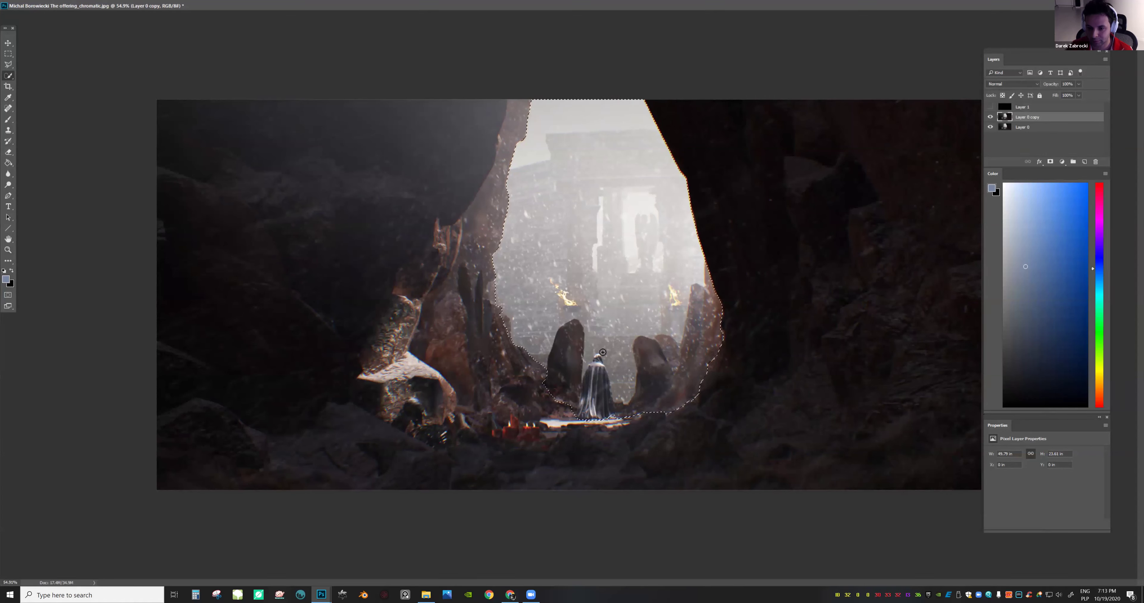
pyautogui.moveTo(574, 326)
pyautogui.mouseDown()
pyautogui.moveTo(561, 402)
pyautogui.moveTo(574, 353)
pyautogui.mouseUp()
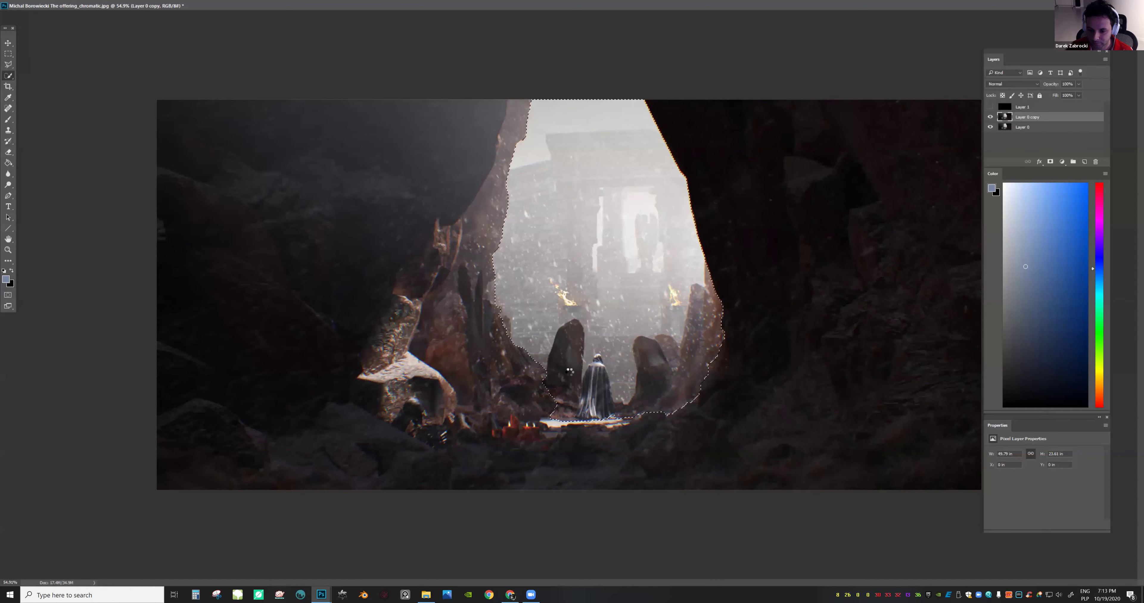
pyautogui.moveTo(566, 374)
pyautogui.mouseDown()
pyautogui.moveTo(562, 347)
pyautogui.moveTo(564, 383)
pyautogui.moveTo(578, 386)
pyautogui.moveTo(574, 363)
pyautogui.moveTo(579, 403)
pyautogui.moveTo(599, 410)
pyautogui.moveTo(552, 414)
pyautogui.moveTo(588, 416)
pyautogui.moveTo(579, 388)
pyautogui.mouseUp()
pyautogui.moveTo(591, 403)
pyautogui.mouseDown()
pyautogui.moveTo(630, 413)
pyautogui.moveTo(695, 365)
pyautogui.moveTo(714, 310)
pyautogui.moveTo(696, 330)
pyautogui.moveTo(697, 292)
pyautogui.moveTo(714, 277)
pyautogui.moveTo(708, 375)
pyautogui.moveTo(707, 299)
pyautogui.moveTo(689, 395)
pyautogui.moveTo(668, 401)
pyautogui.moveTo(703, 364)
pyautogui.moveTo(700, 390)
pyautogui.moveTo(684, 412)
pyautogui.moveTo(652, 402)
pyautogui.mouseUp()
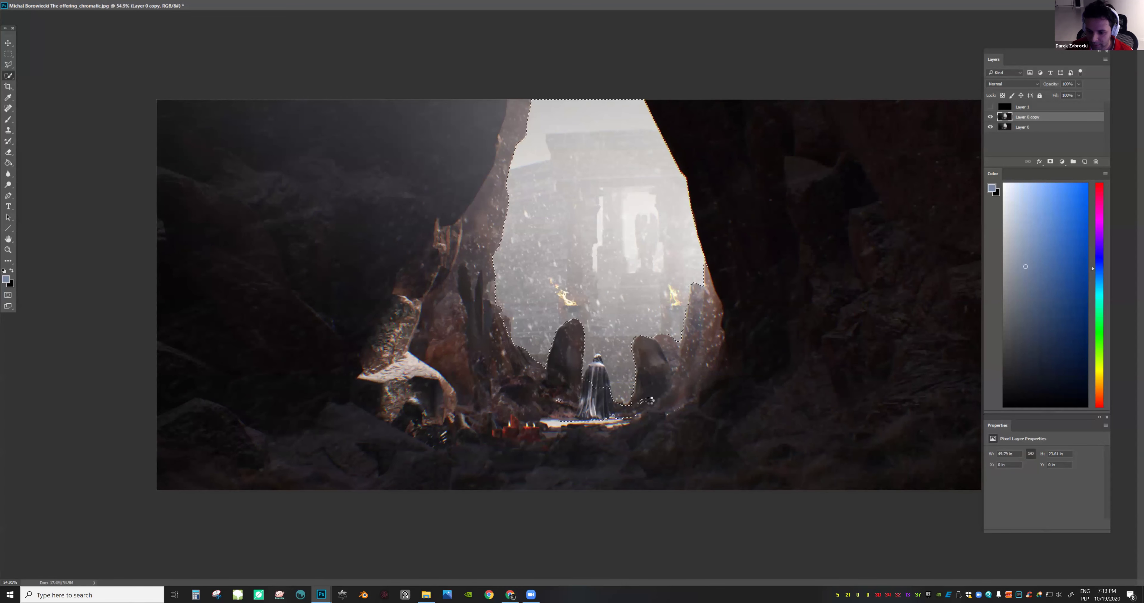
# Clean up the selection around the lower rocks with the Lasso and exclude the cloaked figure from it
pyautogui.press('l')
pyautogui.moveTo(658, 395)
pyautogui.mouseDown()
pyautogui.moveTo(585, 410)
pyautogui.moveTo(723, 422)
pyautogui.mouseUp()
pyautogui.doubleClick(723, 423)
pyautogui.press('w')
pyautogui.moveTo(602, 391); pyautogui.dragTo(595, 361)
pyautogui.keyDown('alt'); pyautogui.click(596, 376); pyautogui.keyUp('alt')
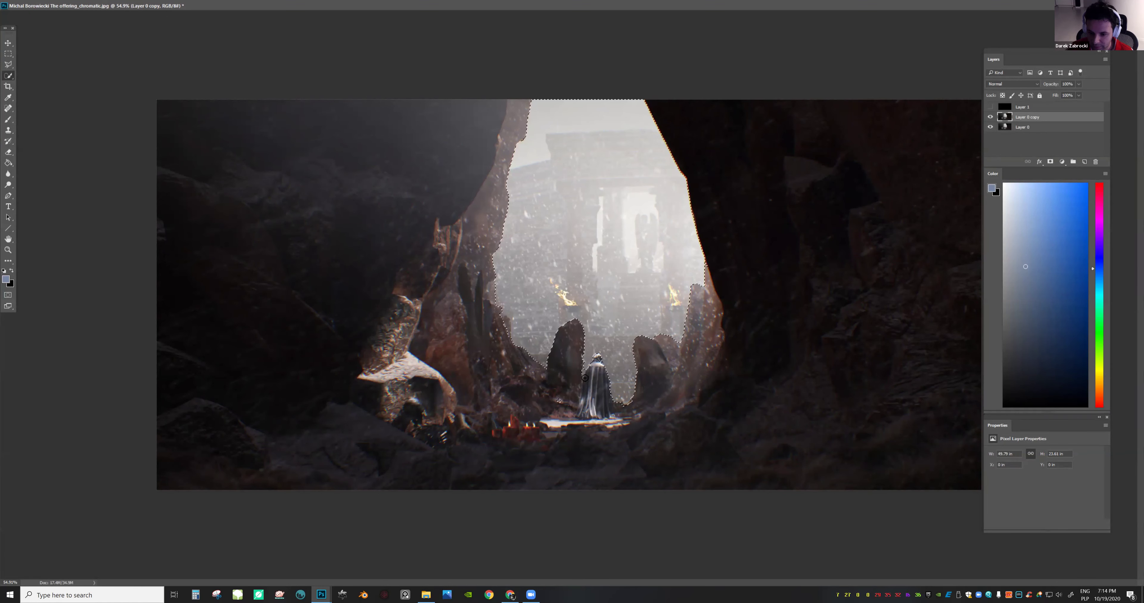
# Cut the selected misty temple background to its own layer and place it beneath the Layer 0 copy
pyautogui.rightClick(592, 331)
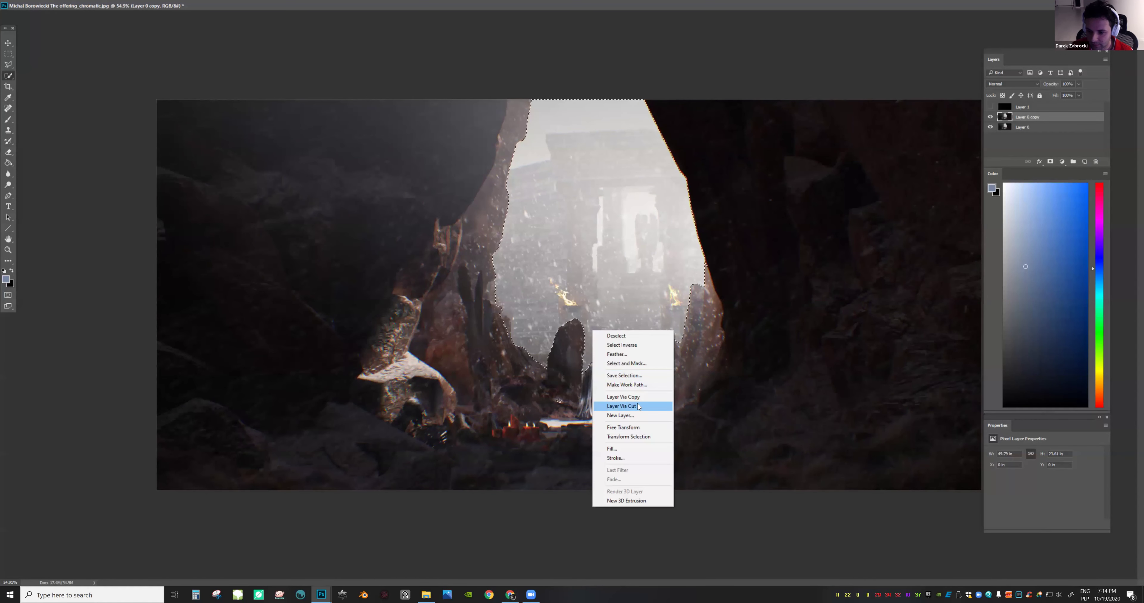
pyautogui.click(635, 406)
pyautogui.moveTo(1005, 118); pyautogui.dragTo(1002, 130)
# Hide the original Layer 0 and add a new layer directly above it, filled with a dark slate blue
pyautogui.click(990, 128)
pyautogui.click(1086, 139)
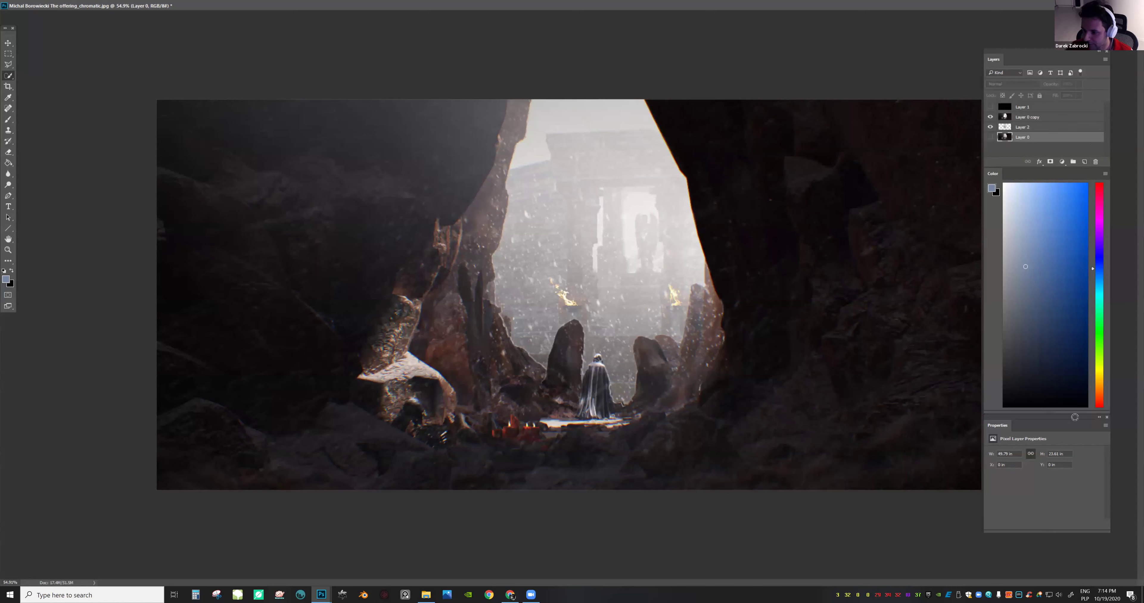
pyautogui.click(1084, 161)
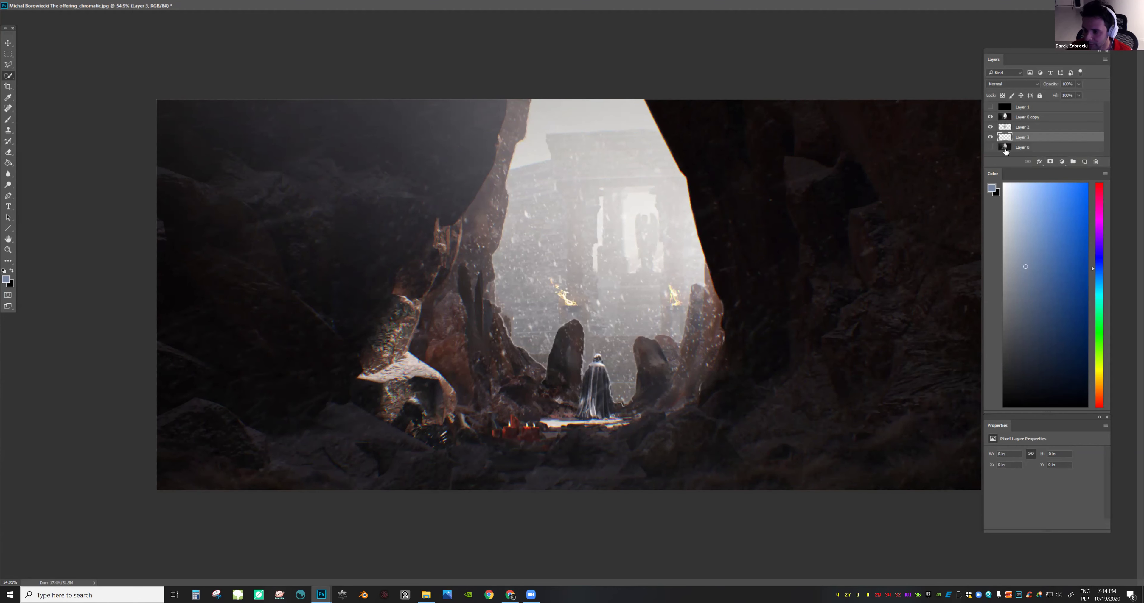
pyautogui.press('g')
pyautogui.click(1026, 316)
pyautogui.click(552, 278)
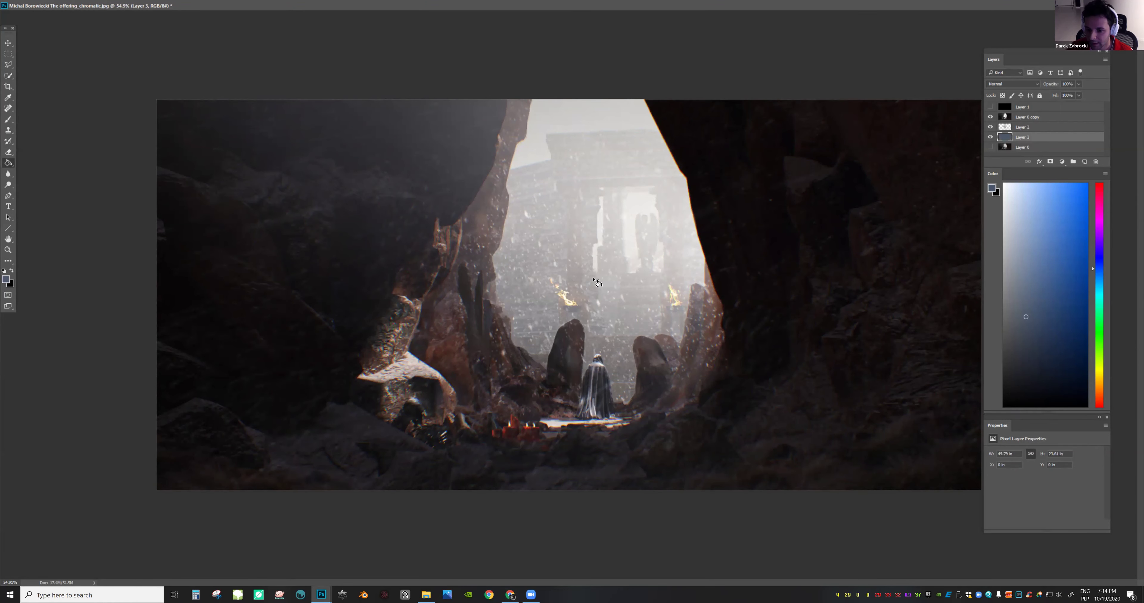
# Toggle the temple background layer's visibility to check the cutout against the blue fill
pyautogui.click(990, 127)
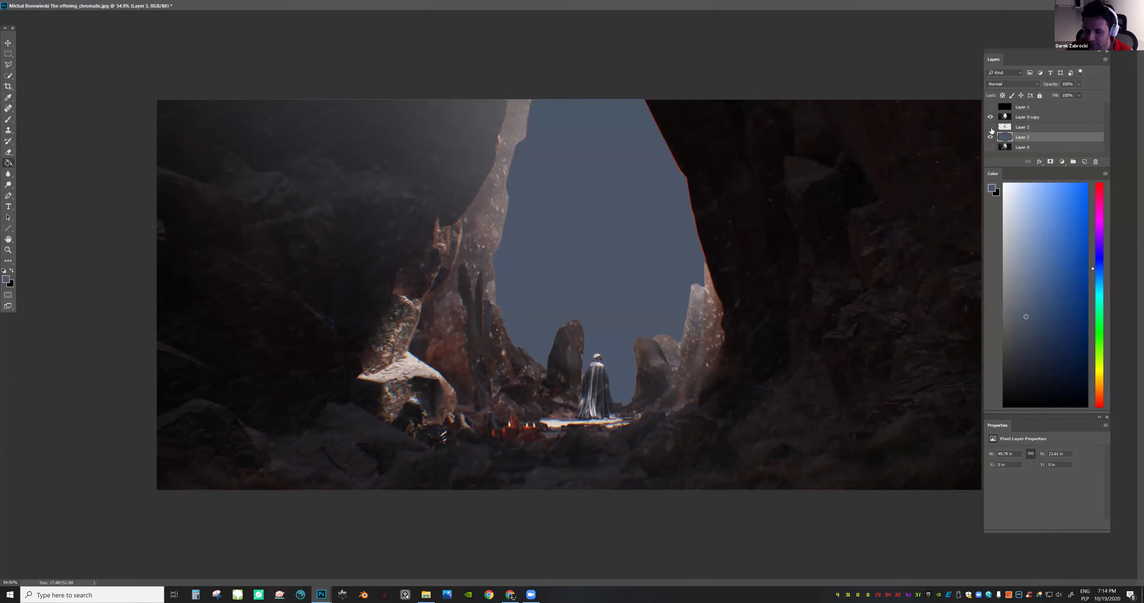
pyautogui.click(990, 128)
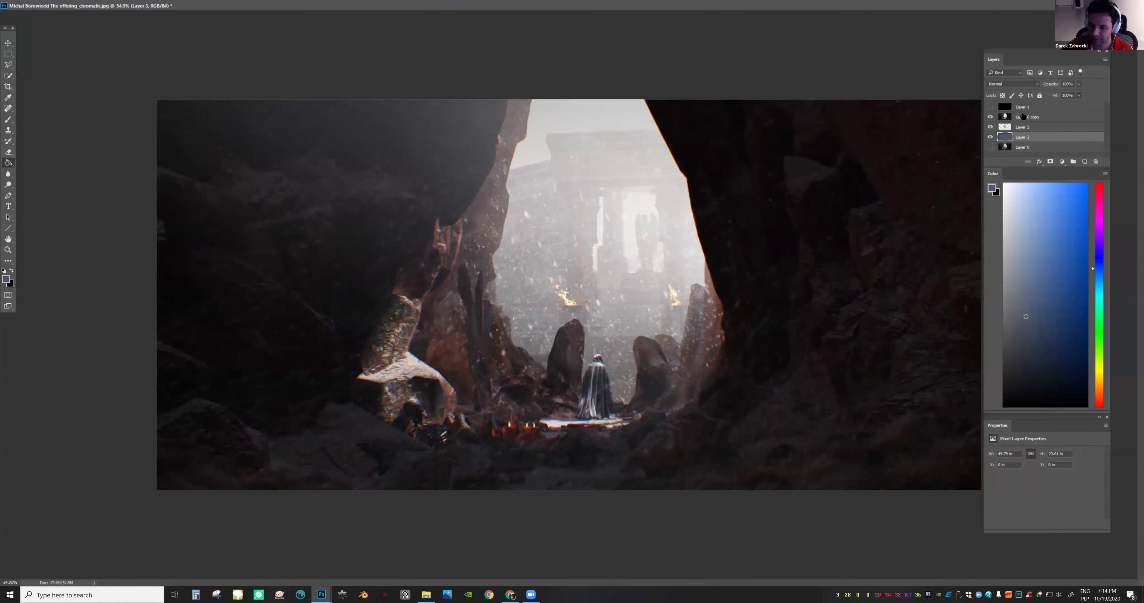
pyautogui.click(990, 128)
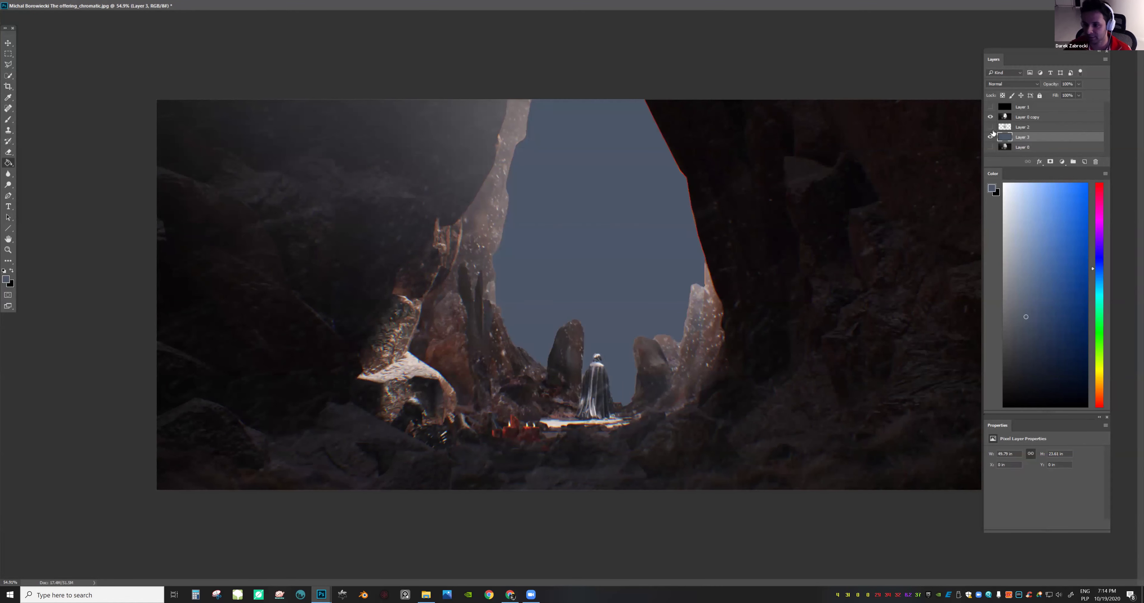
pyautogui.click(990, 128)
# On the Layer 0 copy, quick-select the midground rocks around the opening together with the figure and the lit ground
pyautogui.click(1008, 118)
pyautogui.press('z')
pyautogui.moveTo(784, 207)
pyautogui.mouseDown()
pyautogui.moveTo(743, 250)
pyautogui.moveTo(764, 253)
pyautogui.mouseUp()
pyautogui.press('w')
pyautogui.moveTo(683, 352)
pyautogui.mouseDown()
pyautogui.moveTo(665, 379)
pyautogui.moveTo(583, 405)
pyautogui.mouseUp()
pyautogui.moveTo(570, 360)
pyautogui.mouseDown()
pyautogui.moveTo(551, 350)
pyautogui.moveTo(528, 406)
pyautogui.moveTo(463, 328)
pyautogui.moveTo(522, 120)
pyautogui.mouseUp()
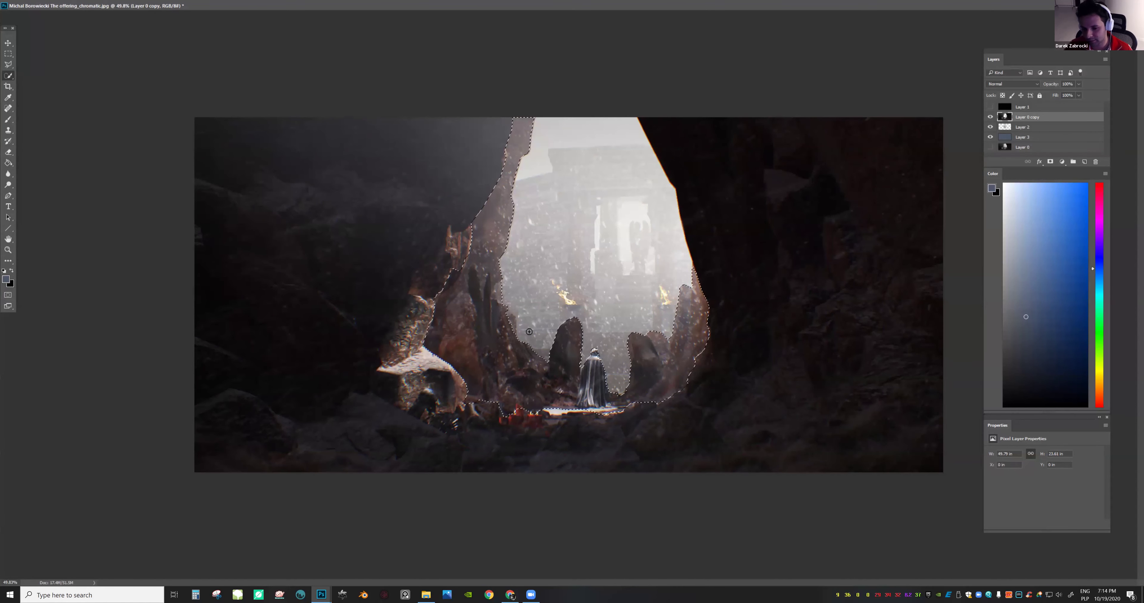
pyautogui.moveTo(522, 414); pyautogui.dragTo(648, 399)
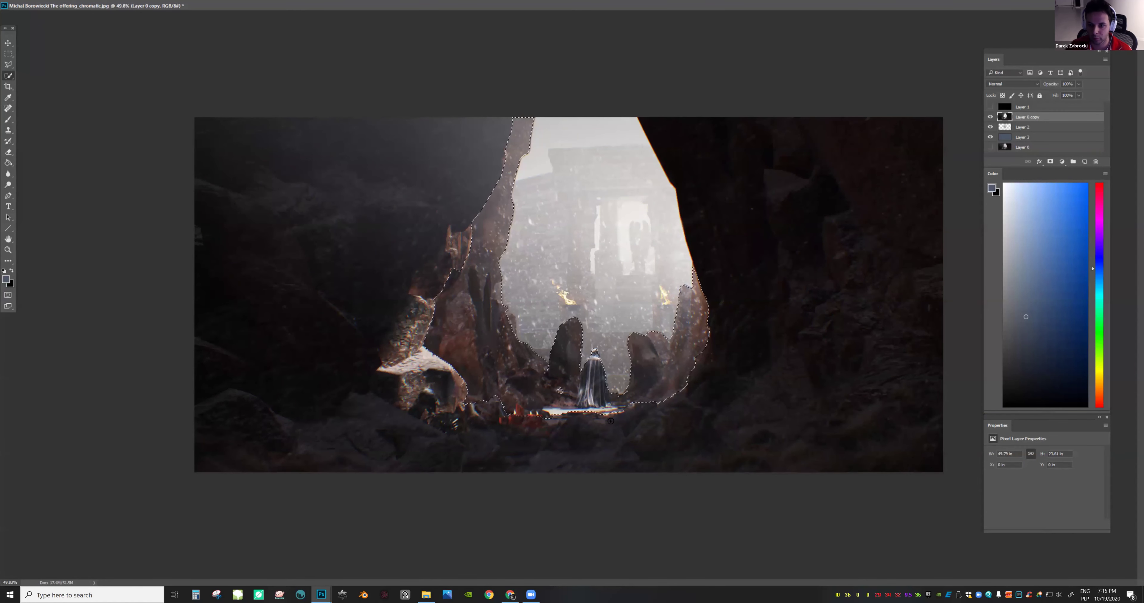
# Cut the selected midground to its own layer and place it beneath the Layer 0 copy
pyautogui.rightClick(603, 383)
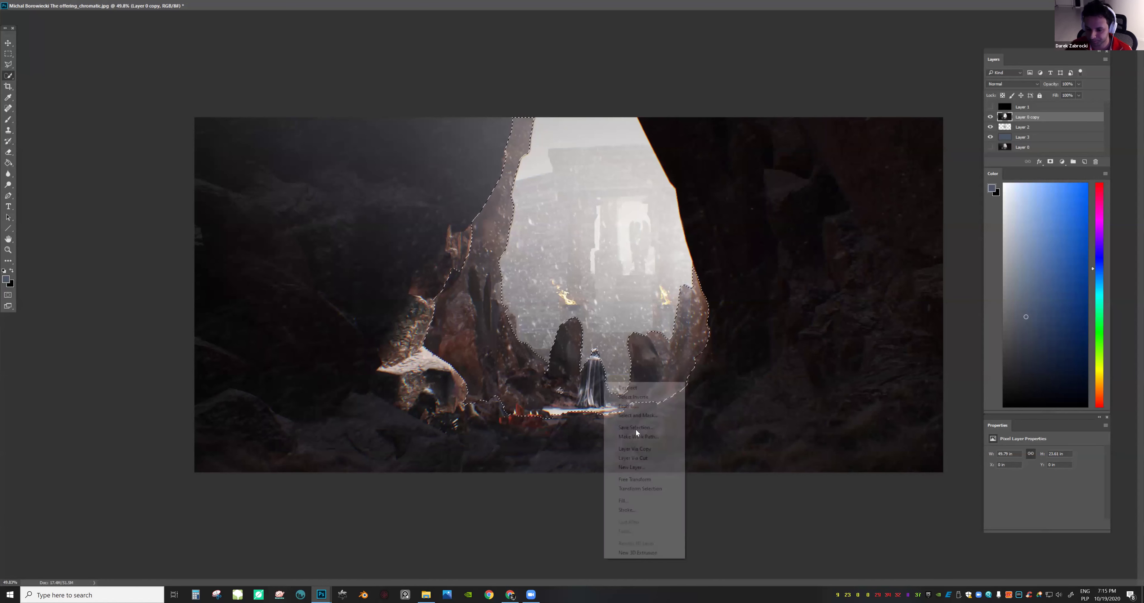
pyautogui.click(644, 459)
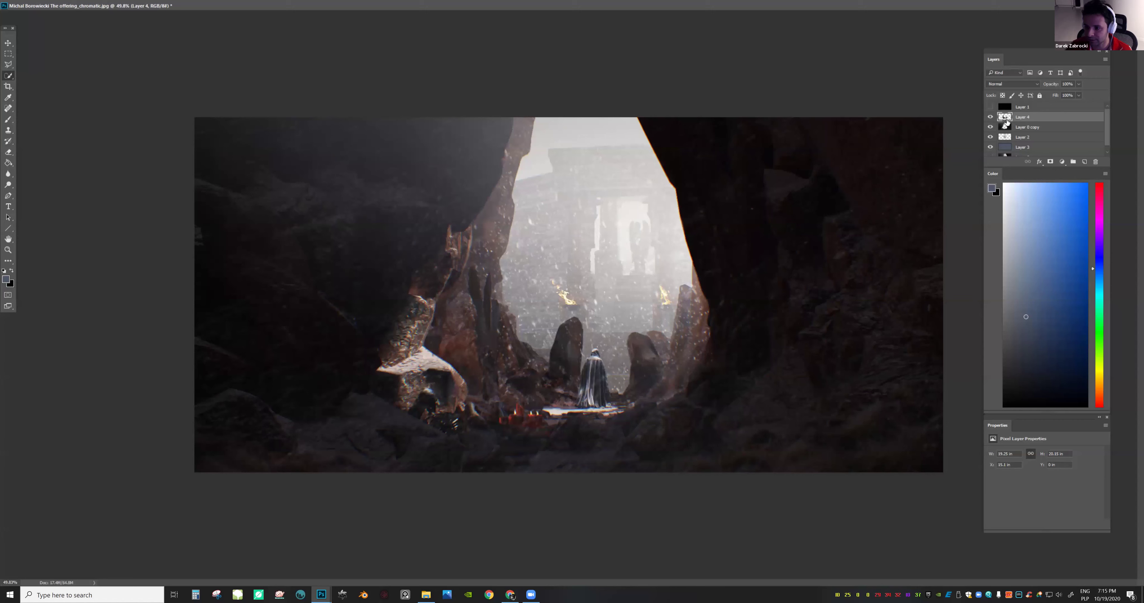
pyautogui.moveTo(1024, 125); pyautogui.dragTo(1022, 130)
# Toggle the visibility of the foreground cave layer and the temple background layer to examine the depth separation
pyautogui.click(989, 118)
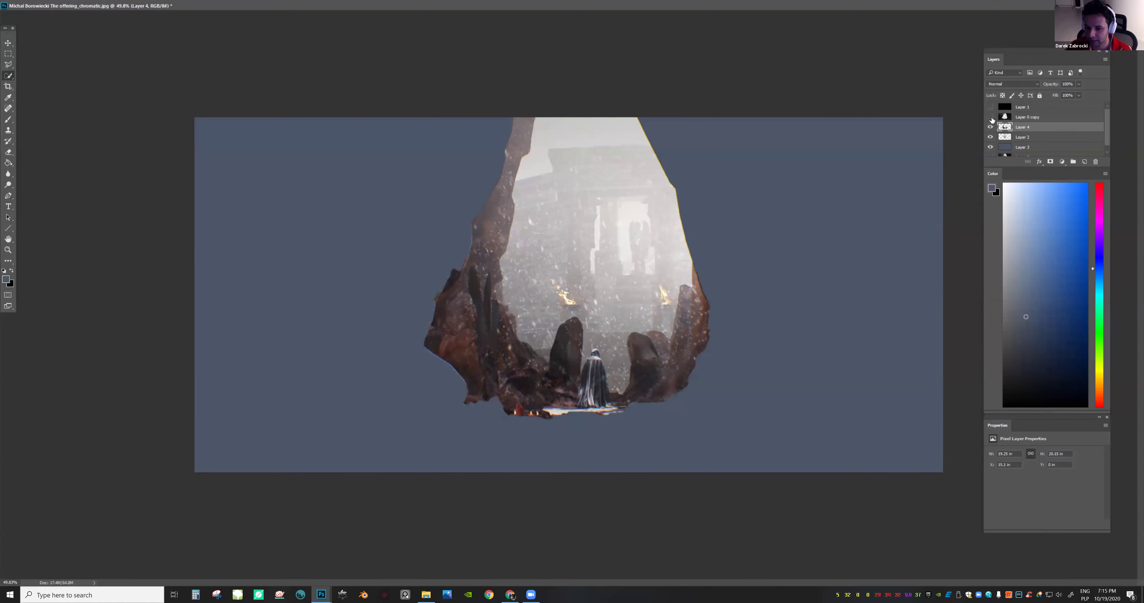
pyautogui.click(990, 117)
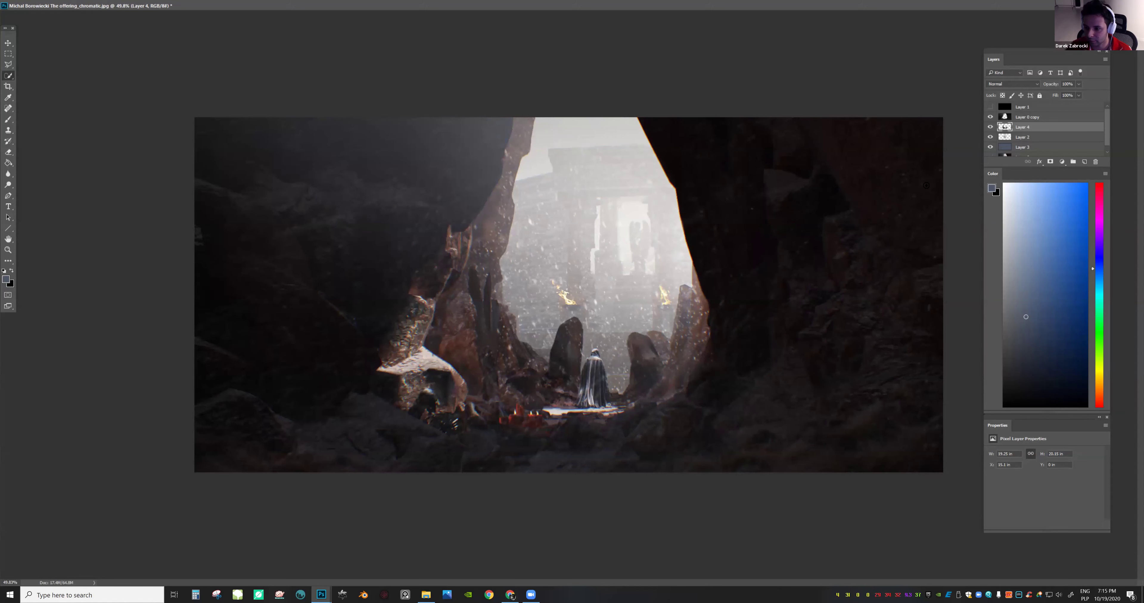
pyautogui.click(990, 117)
pyautogui.click(990, 117)
pyautogui.click(990, 137)
pyautogui.click(990, 137)
pyautogui.click(990, 137)
# Select the temple background layer and preview the whole painting in grayscale proof colors
pyautogui.click(1002, 137)
pyautogui.press('z')
pyautogui.moveTo(721, 292); pyautogui.dragTo(737, 326)
pyautogui.hotkey('ctrl', 'y')
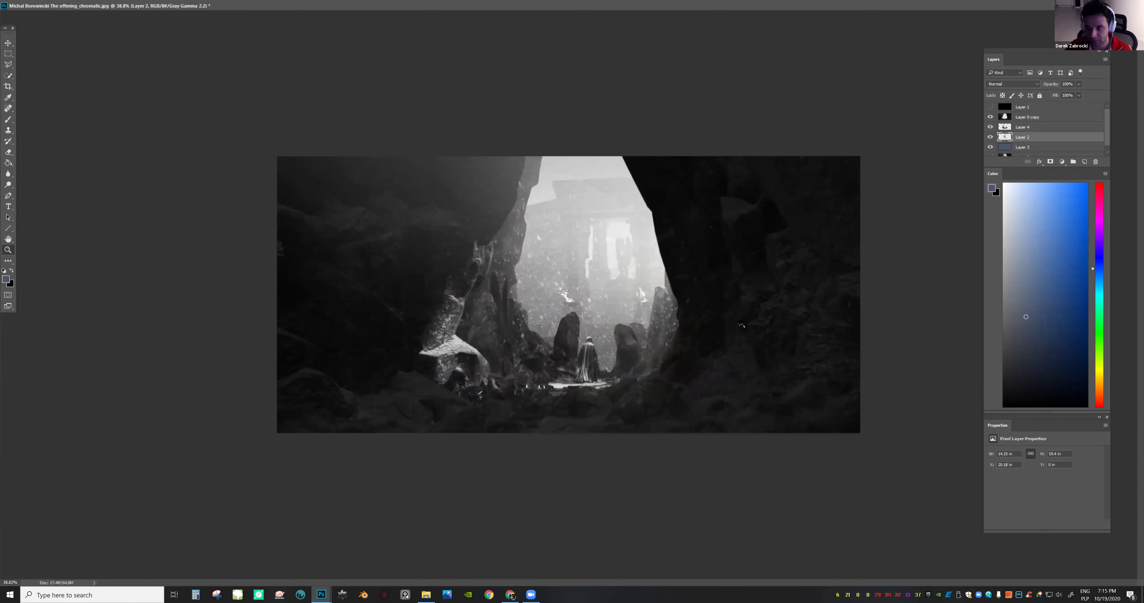
# Return to a widened floating document window and examine the custom proof condition's device-to-simulate options without changing them
pyautogui.press('f')
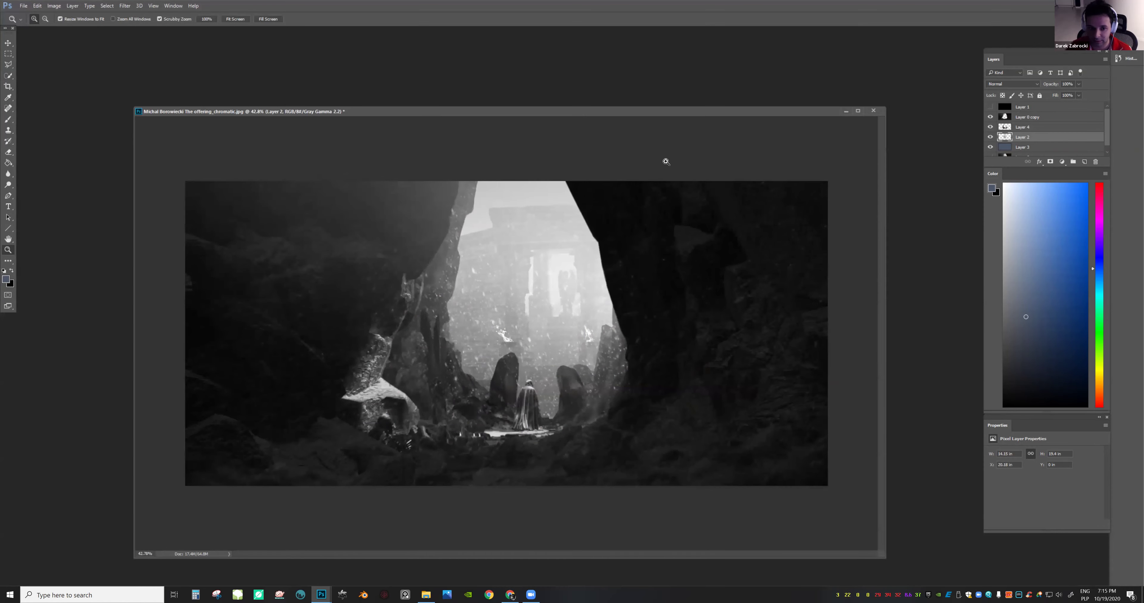
pyautogui.moveTo(922, 182); pyautogui.dragTo(956, 182)
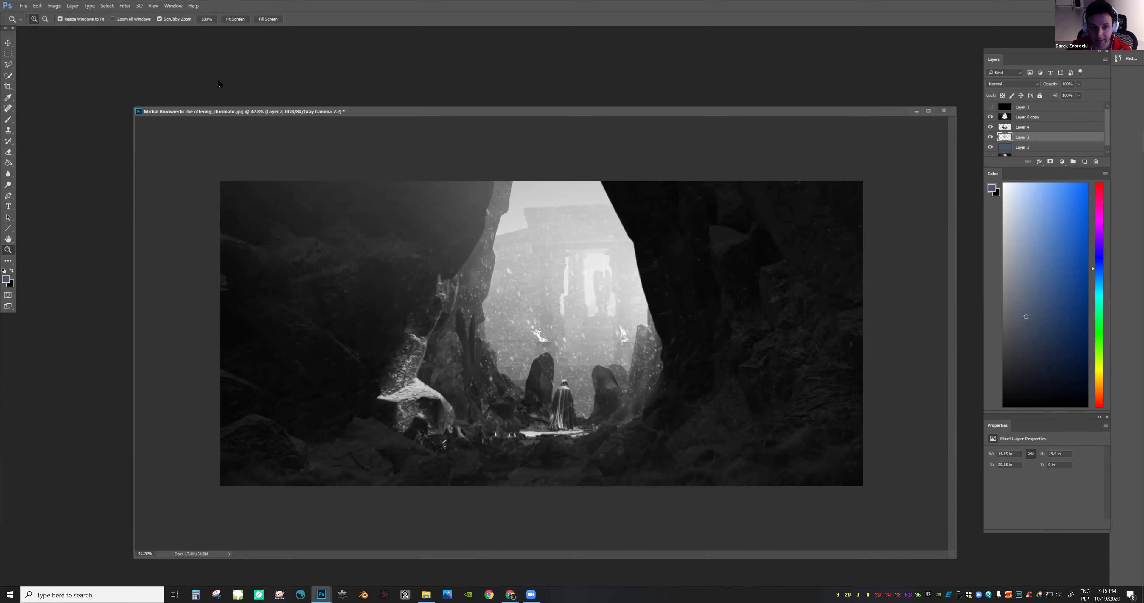
pyautogui.click(154, 7)
pyautogui.moveTo(165, 16)
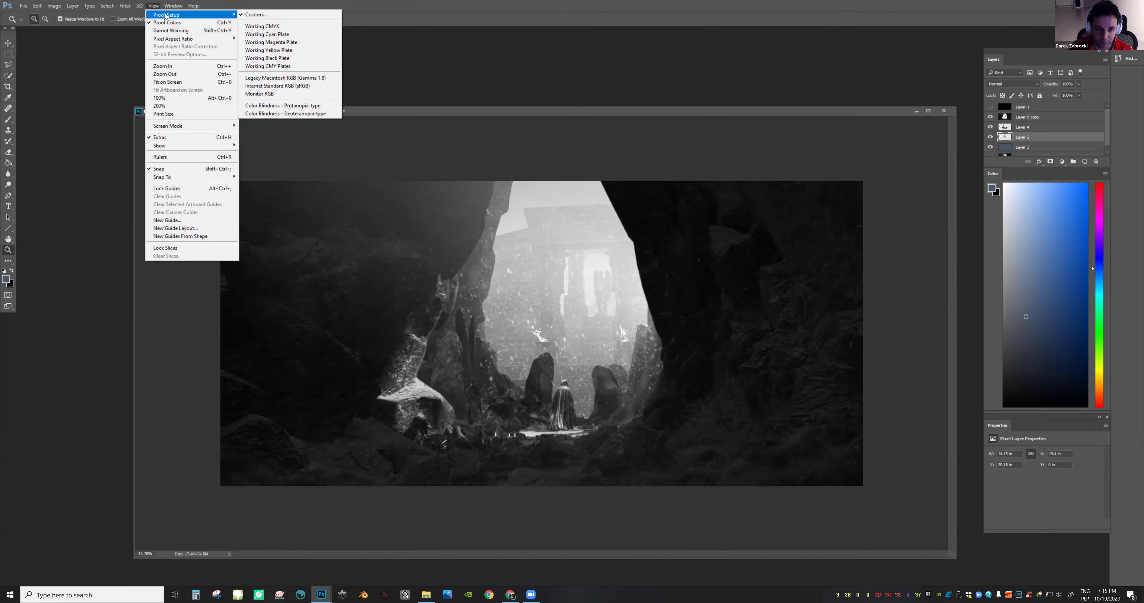
pyautogui.click(262, 16)
pyautogui.moveTo(562, 159); pyautogui.dragTo(521, 155)
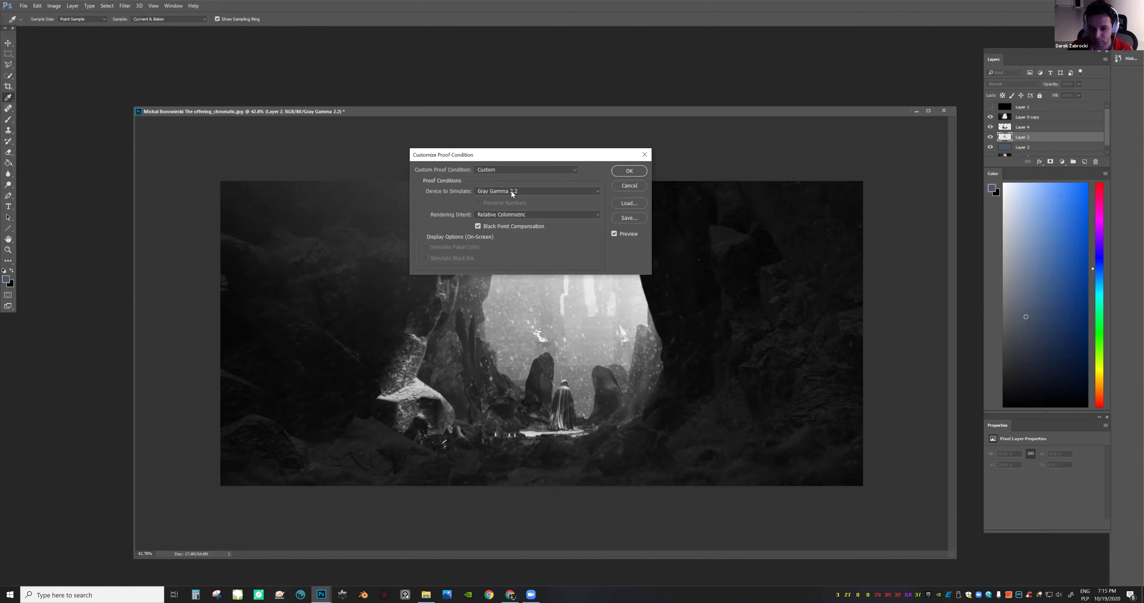
pyautogui.click(531, 189)
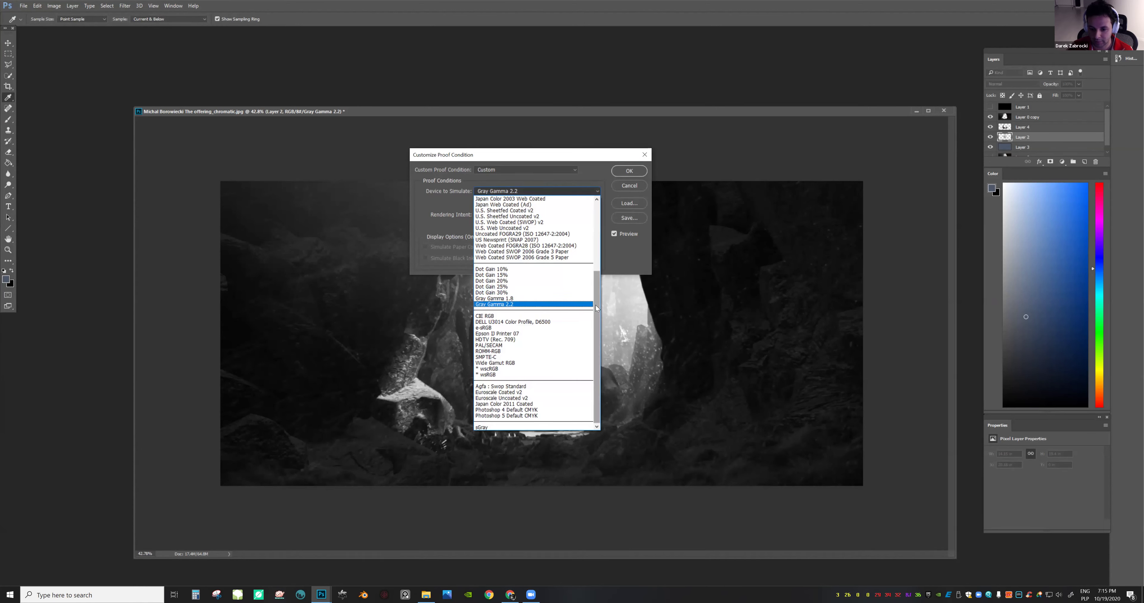
pyautogui.click(626, 188)
pyautogui.click(628, 187)
# Toggle the proof colors repeatedly to compare the painting's color version with its grayscale values
pyautogui.press('z')
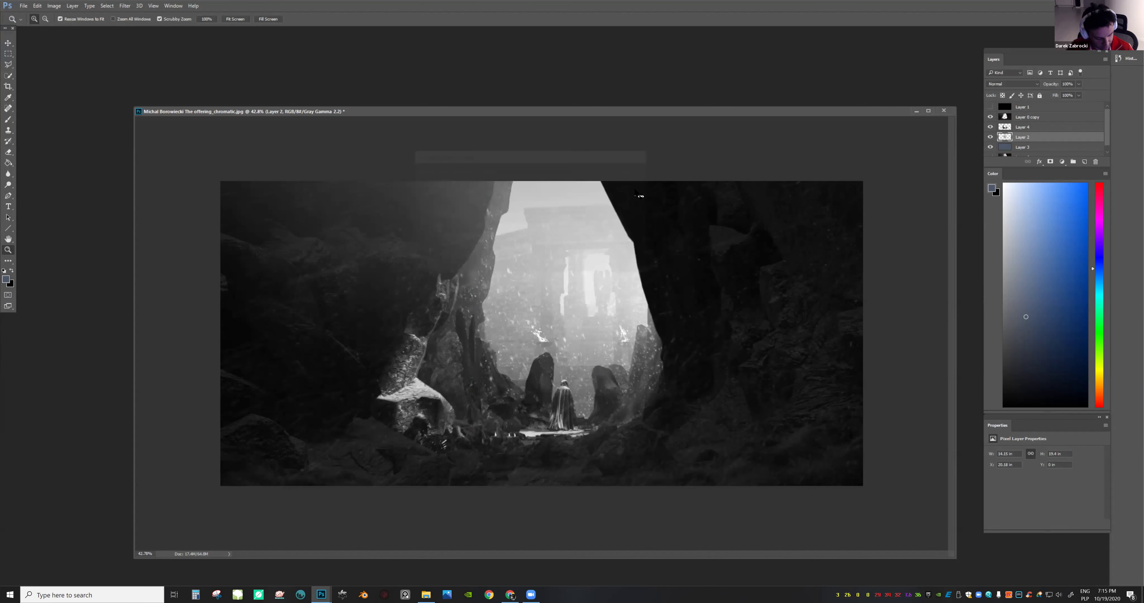
pyautogui.hotkey('ctrl', 'y')
pyautogui.hotkey('ctrl', 'y')
pyautogui.hotkey('ctrl', 'y')
pyautogui.hotkey('ctrl', 'y')
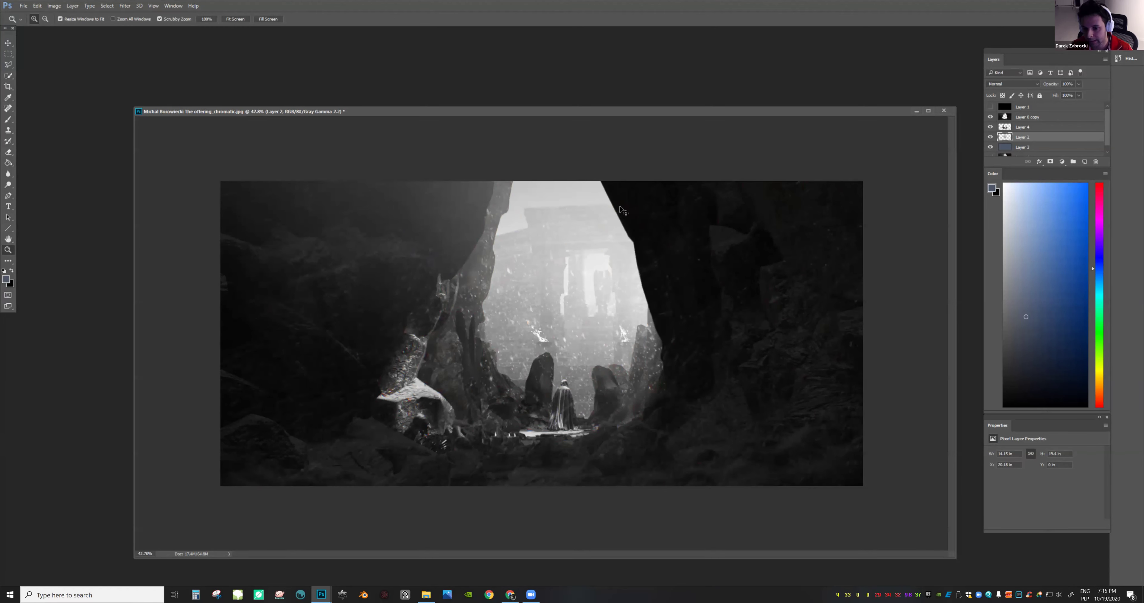
pyautogui.hotkey('ctrl', 'y')
pyautogui.hotkey('ctrl', 'y')
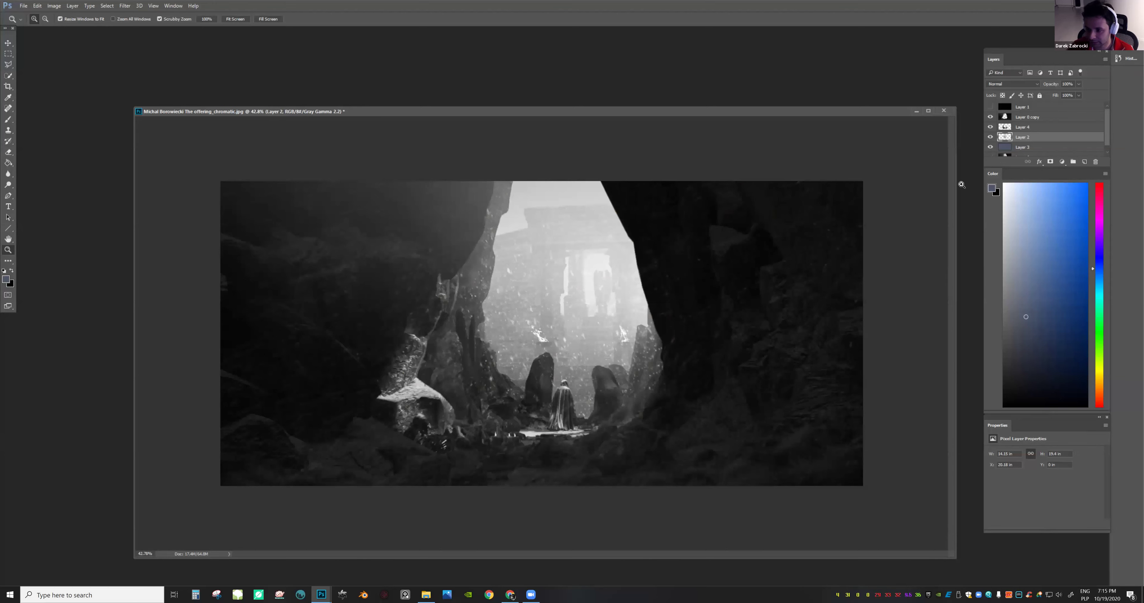
# Add a new layer above Layer 2 and sample colors from the temple, cave walls and rocks with the Brush
pyautogui.click(1084, 162)
pyautogui.press('b')
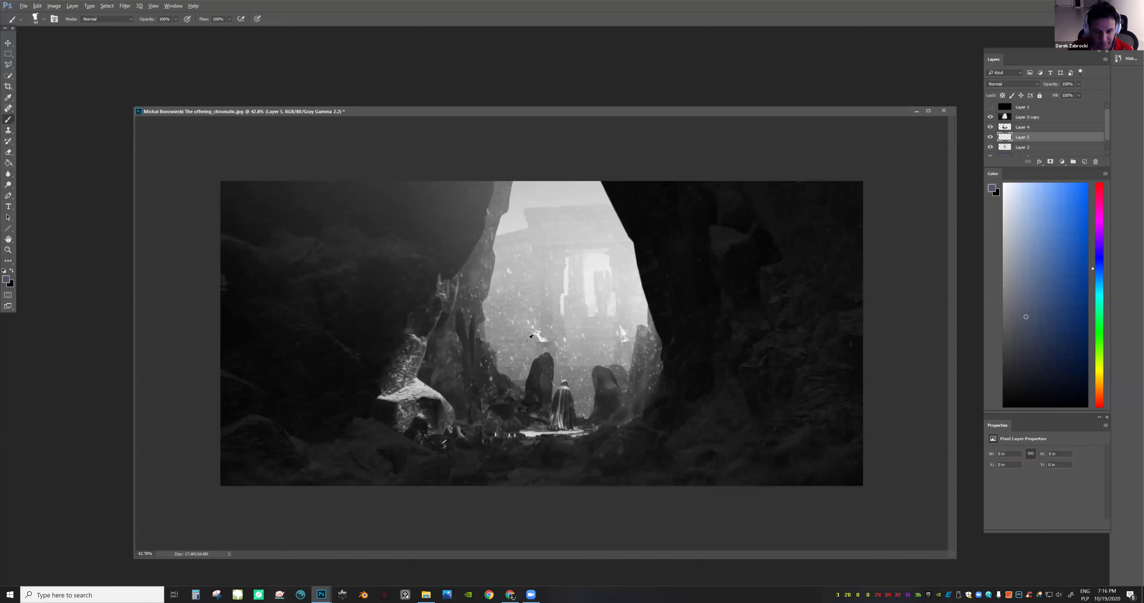
pyautogui.keyDown('alt'); pyautogui.click(548, 334); pyautogui.keyUp('alt')
pyautogui.keyDown('alt'); pyautogui.click(547, 327); pyautogui.keyUp('alt')
pyautogui.keyDown('alt'); pyautogui.click(543, 313); pyautogui.keyUp('alt')
pyautogui.keyDown('alt'); pyautogui.click(359, 300); pyautogui.keyUp('alt')
pyautogui.keyDown('alt'); pyautogui.click(434, 223); pyautogui.keyUp('alt')
pyautogui.keyDown('alt'); pyautogui.click(497, 348); pyautogui.keyUp('alt')
pyautogui.keyDown('alt'); pyautogui.click(484, 389); pyautogui.keyUp('alt')
pyautogui.keyDown('alt'); pyautogui.click(515, 410); pyautogui.keyUp('alt')
pyautogui.keyDown('alt'); pyautogui.click(631, 364); pyautogui.keyUp('alt')
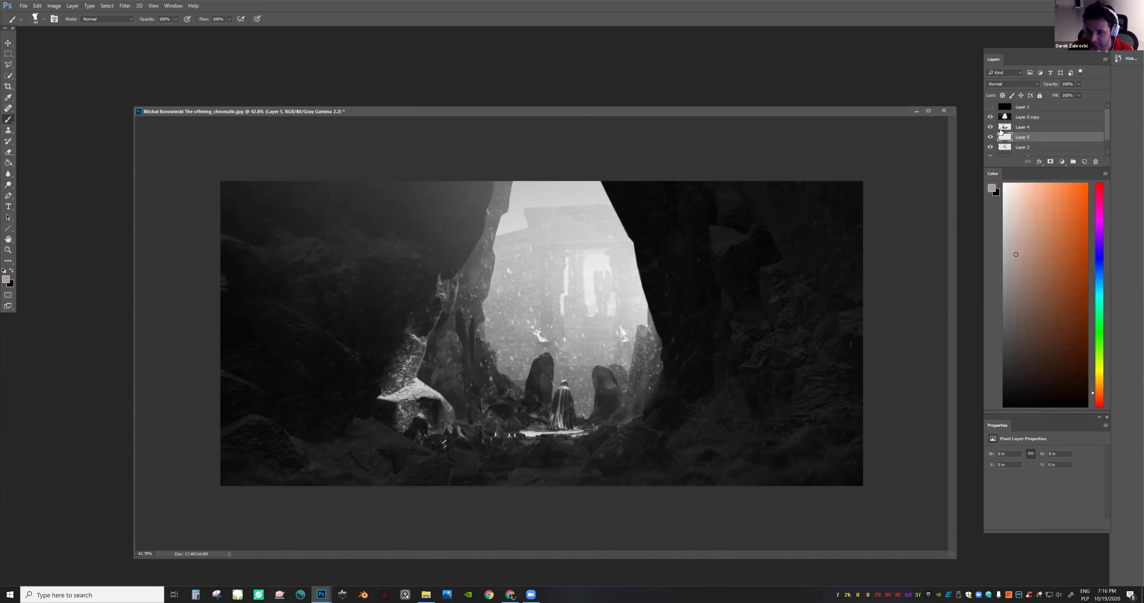
# Hide Layer 5 and enlarge the layer list enough to show the whole layer stack
pyautogui.click(990, 139)
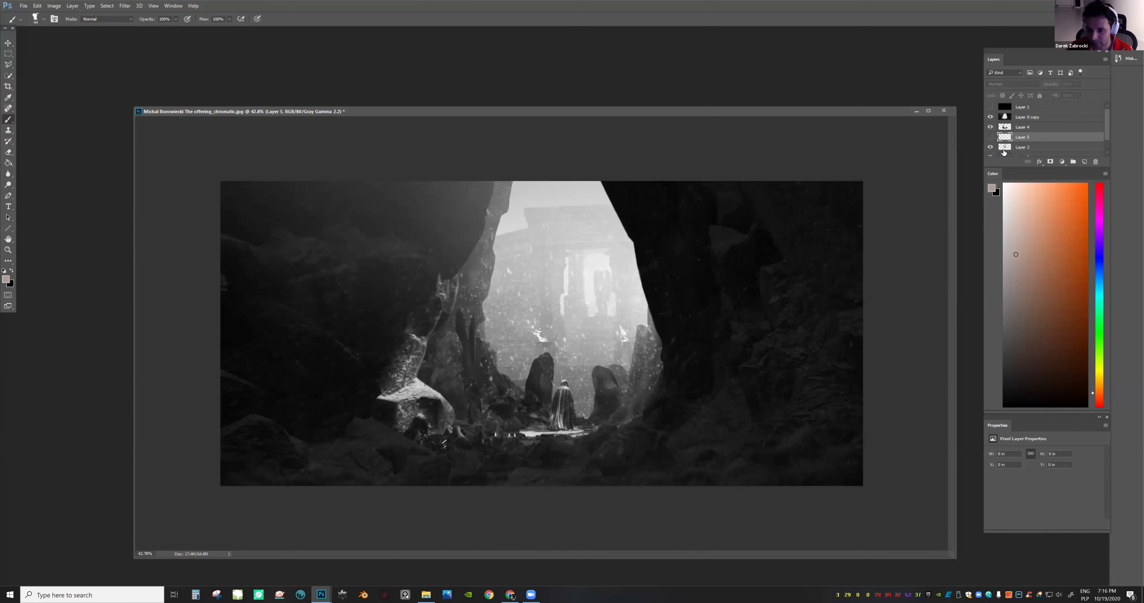
pyautogui.press('z')
pyautogui.keyDown('alt'); pyautogui.click(782, 240); pyautogui.keyUp('alt')
pyautogui.moveTo(781, 240); pyautogui.dragTo(794, 237)
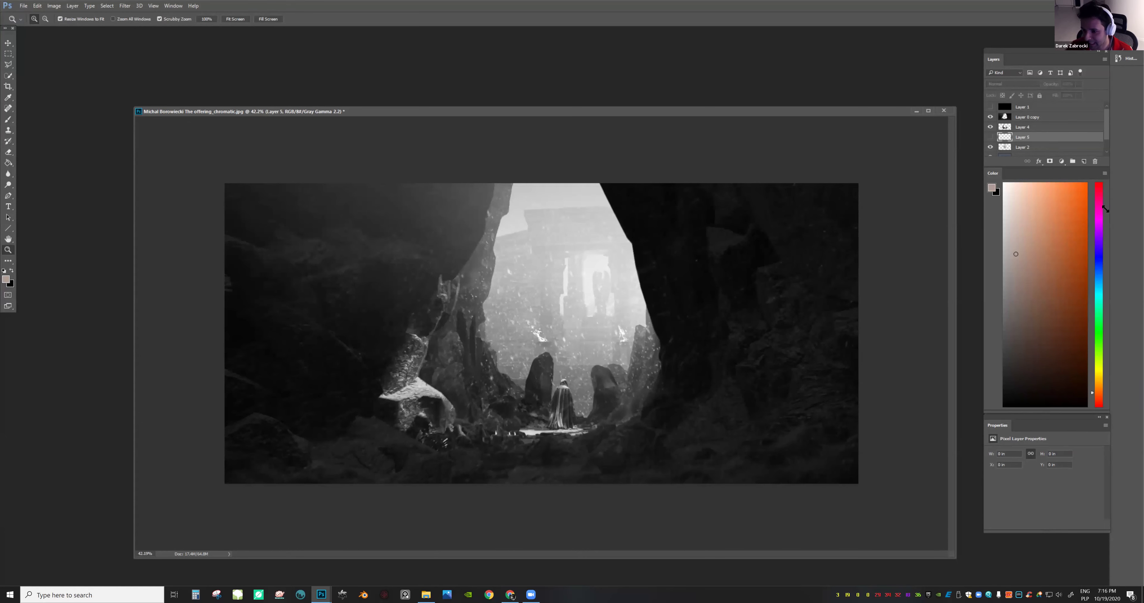
pyautogui.moveTo(1105, 183); pyautogui.dragTo(1105, 226)
pyautogui.moveTo(775, 260); pyautogui.dragTo(932, 191)
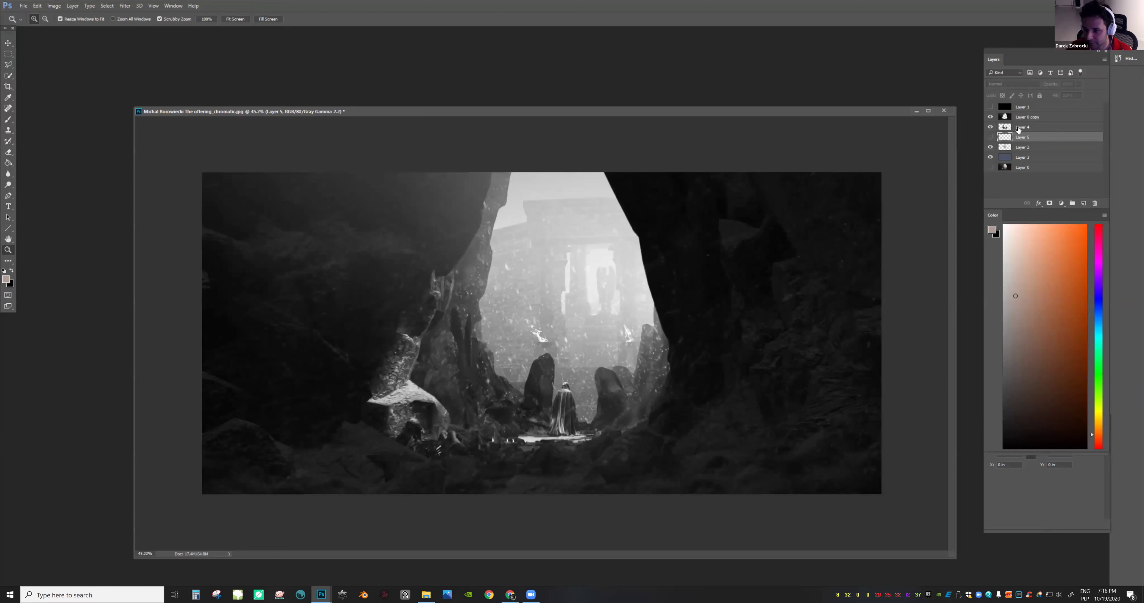
# Toggle the visibility of Layer 4 to check its contents and move Layer 5 above it
pyautogui.click(990, 127)
pyautogui.click(990, 127)
pyautogui.moveTo(997, 141); pyautogui.dragTo(992, 131)
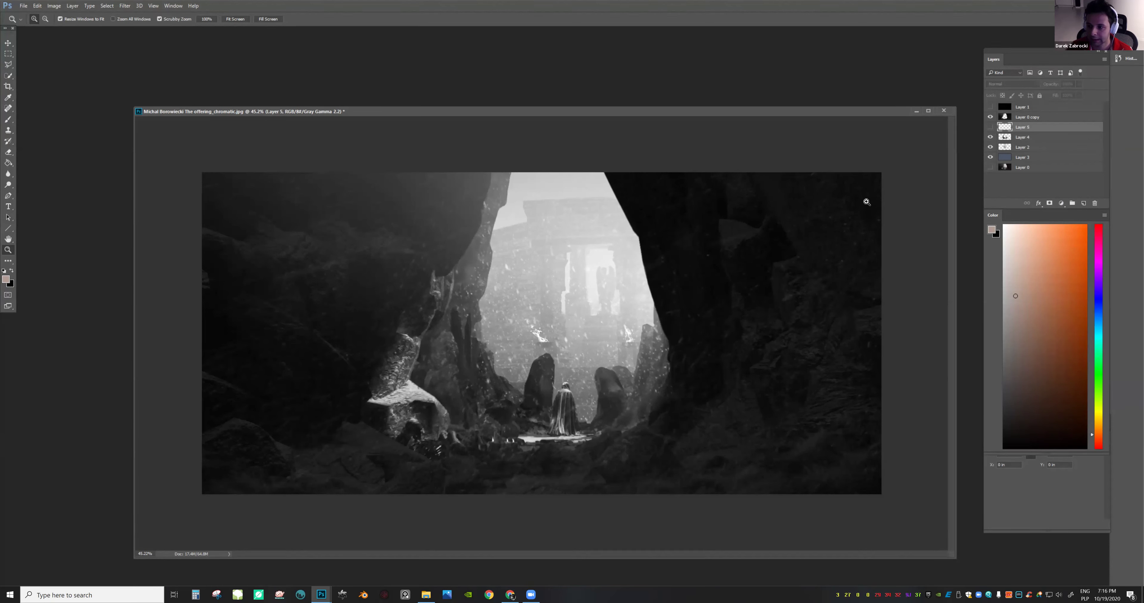
# Add a new layer above Layer 0 copy and sample the pink color of the lit rock ledge
pyautogui.click(1025, 117)
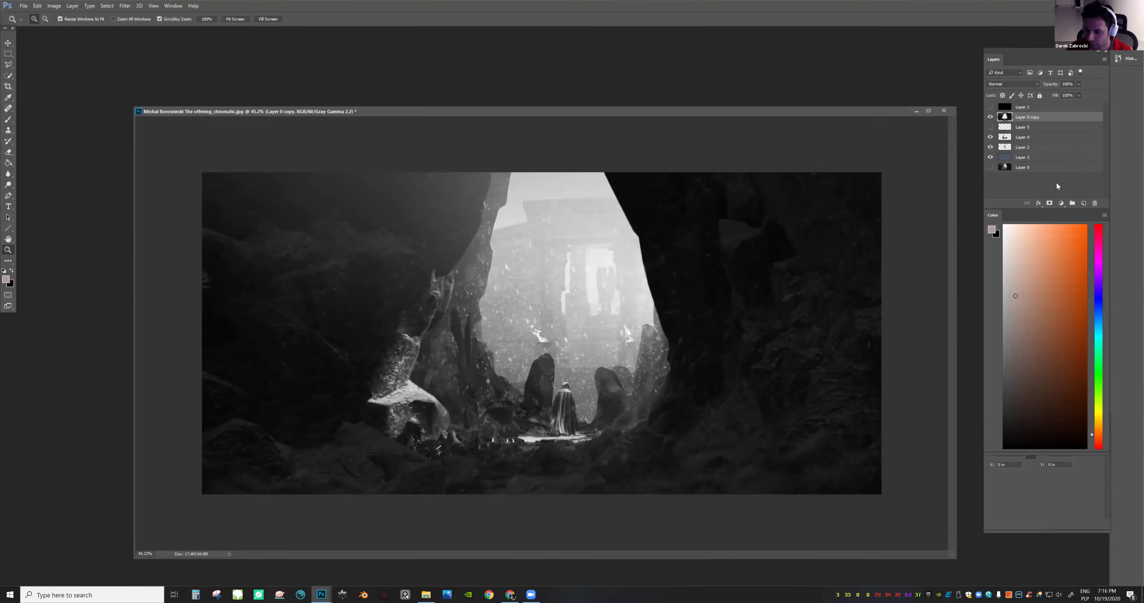
pyautogui.moveTo(1048, 210); pyautogui.dragTo(1110, 302)
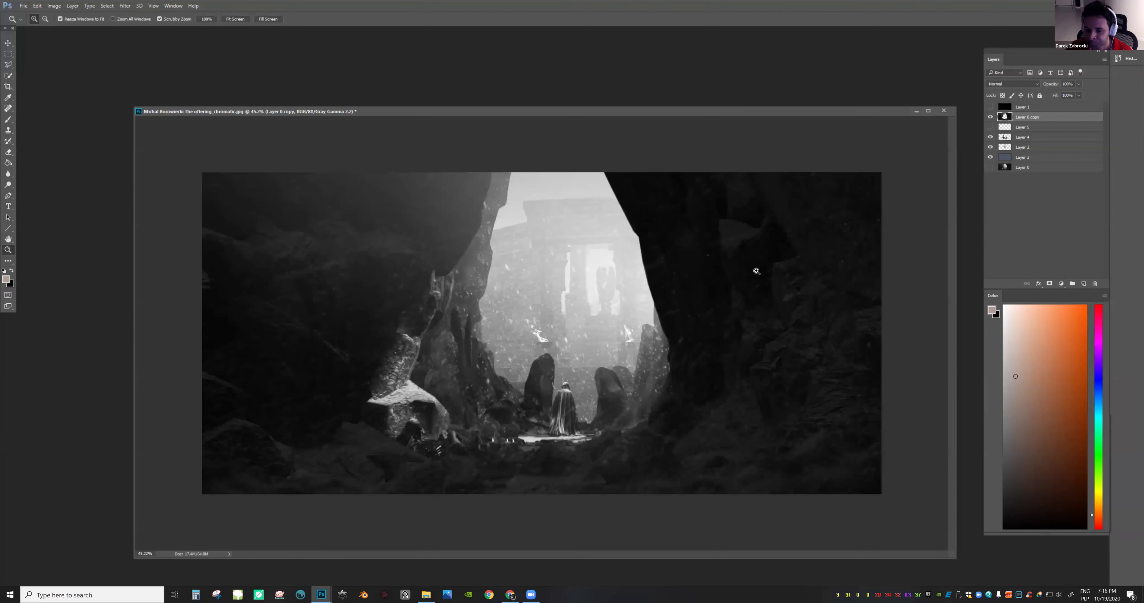
pyautogui.hotkey('ctrl', 'g')
pyautogui.hotkey('ctrl', 'z')
pyautogui.moveTo(789, 211); pyautogui.dragTo(800, 213)
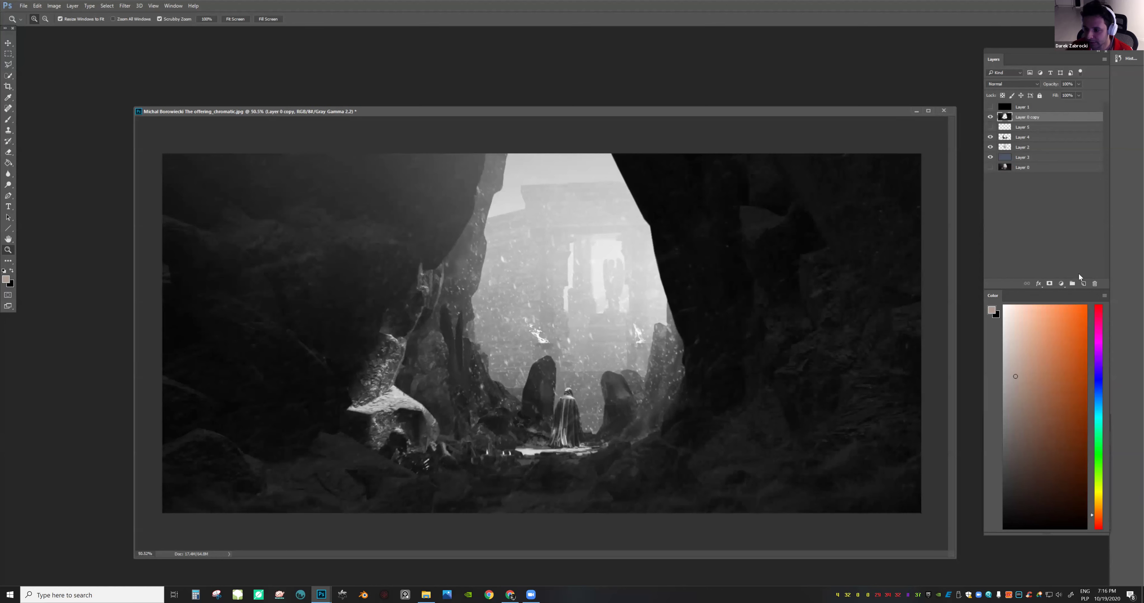
pyautogui.click(1083, 284)
pyautogui.press('b')
pyautogui.keyDown('alt'); pyautogui.click(394, 400); pyautogui.keyUp('alt')
# Paint thin light streaks up the cave wall above the lit ledge and along the opening's edge
pyautogui.moveTo(373, 303); pyautogui.dragTo(379, 298)
pyautogui.moveTo(372, 232); pyautogui.dragTo(398, 252)
pyautogui.moveTo(407, 305)
pyautogui.mouseDown()
pyautogui.moveTo(401, 253)
pyautogui.moveTo(416, 265)
pyautogui.moveTo(420, 288)
pyautogui.mouseUp()
pyautogui.moveTo(416, 330); pyautogui.dragTo(416, 270)
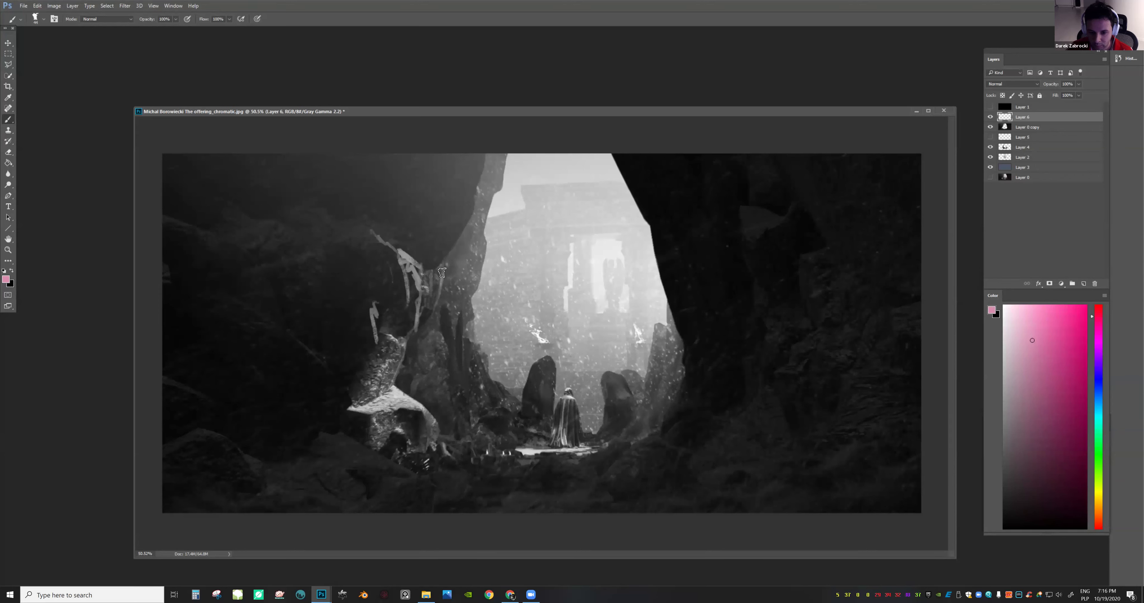
pyautogui.moveTo(424, 167); pyautogui.dragTo(429, 208)
pyautogui.moveTo(446, 249); pyautogui.dragTo(476, 182)
pyautogui.moveTo(467, 224); pyautogui.dragTo(423, 262)
pyautogui.moveTo(404, 244)
pyautogui.mouseDown()
pyautogui.moveTo(335, 153)
pyautogui.moveTo(338, 207)
pyautogui.mouseUp()
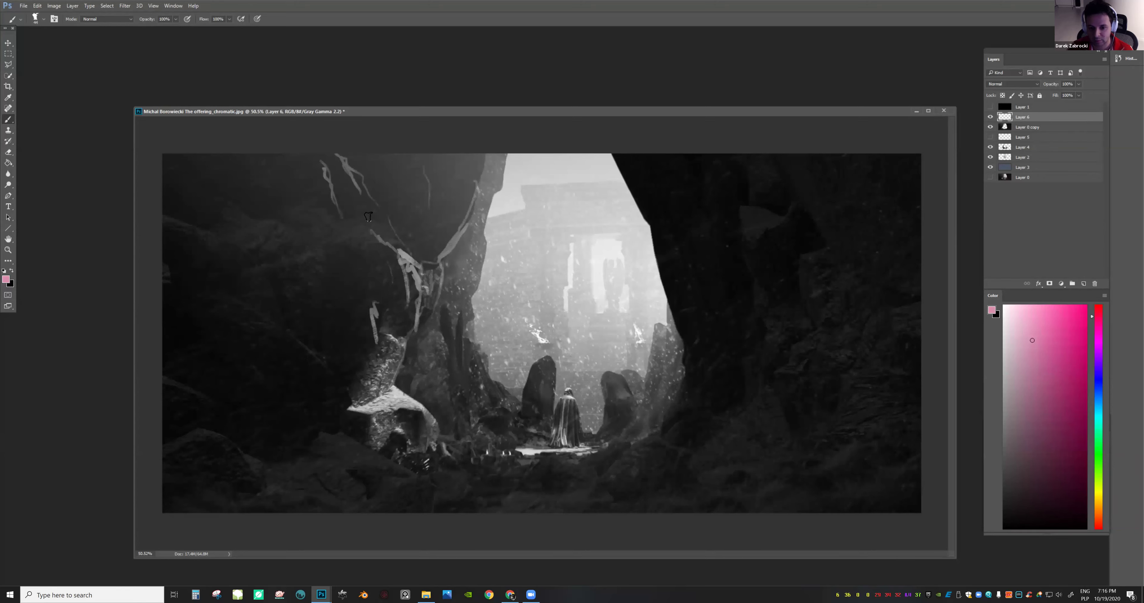
# Enlarge the brush and paint broad, rough highlight patches across the upper part of the same cave wall
pyautogui.rightClick(381, 220)
pyautogui.moveTo(458, 240); pyautogui.dragTo(460, 240)
pyautogui.moveTo(309, 150)
pyautogui.mouseDown()
pyautogui.moveTo(351, 192)
pyautogui.moveTo(350, 233)
pyautogui.moveTo(364, 239)
pyautogui.moveTo(355, 236)
pyautogui.moveTo(371, 279)
pyautogui.moveTo(368, 241)
pyautogui.moveTo(398, 257)
pyautogui.moveTo(356, 178)
pyautogui.moveTo(366, 153)
pyautogui.moveTo(350, 152)
pyautogui.moveTo(401, 223)
pyautogui.mouseUp()
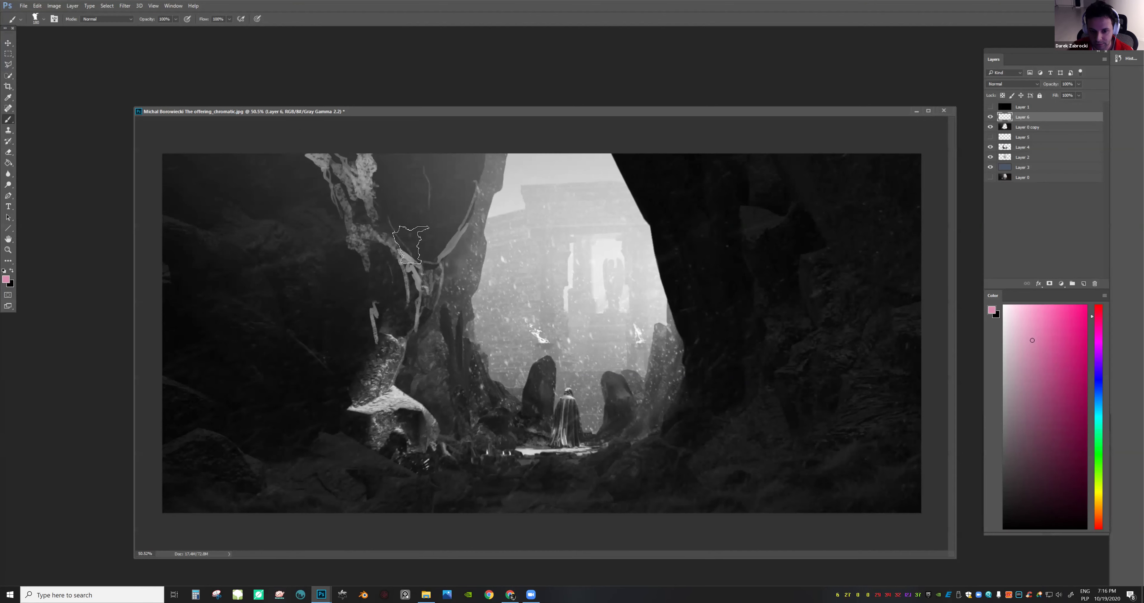
pyautogui.moveTo(238, 205)
pyautogui.mouseDown()
pyautogui.moveTo(276, 224)
pyautogui.moveTo(224, 154)
pyautogui.moveTo(323, 279)
pyautogui.moveTo(324, 244)
pyautogui.moveTo(349, 262)
pyautogui.moveTo(309, 231)
pyautogui.moveTo(359, 243)
pyautogui.moveTo(384, 298)
pyautogui.mouseUp()
# Flip the canvas horizontally and add a light stroke along the cave wall's edge at the top of the opening
pyautogui.press('z')
pyautogui.moveTo(497, 311); pyautogui.dragTo(453, 326)
pyautogui.press('F2')
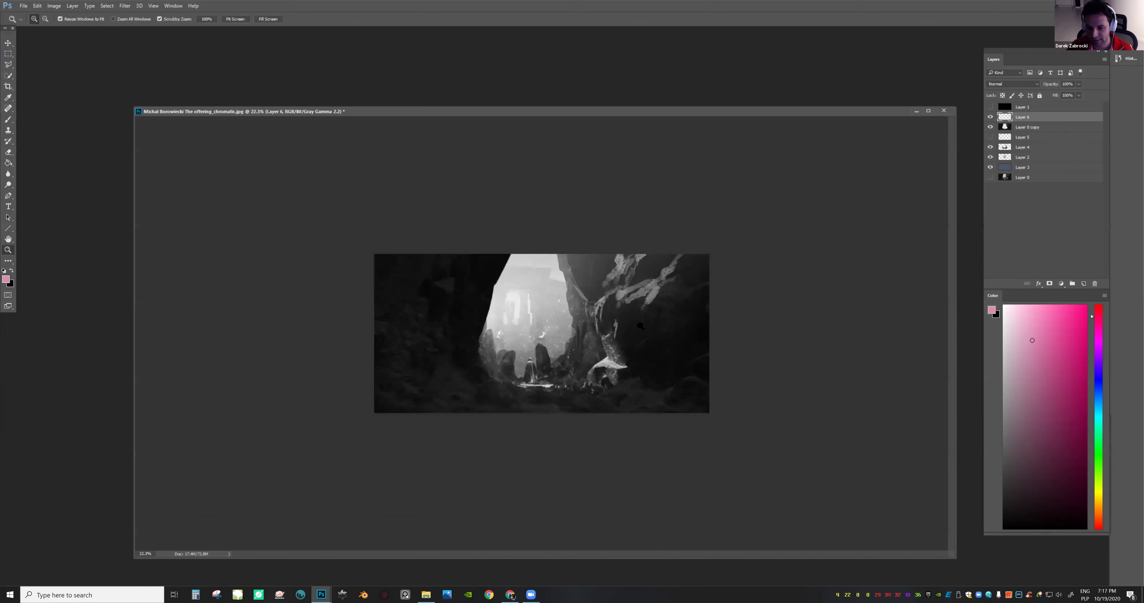
pyautogui.moveTo(594, 319); pyautogui.dragTo(631, 289)
pyautogui.press('b')
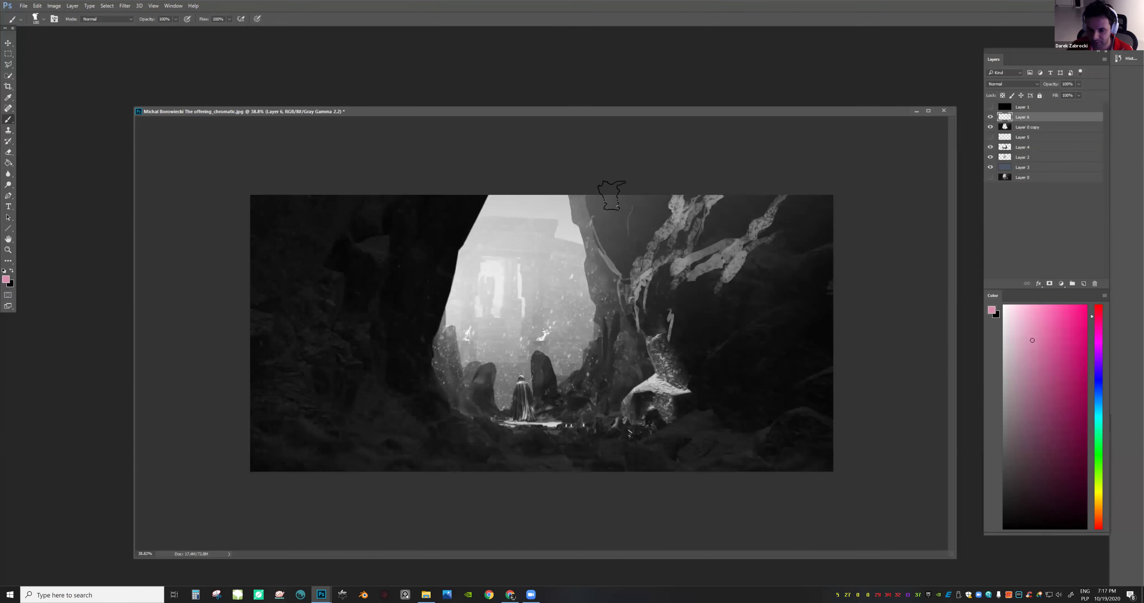
pyautogui.moveTo(604, 232); pyautogui.dragTo(591, 192)
# Reduce the brush size and extend the highlight patch downward in a tapering streak on the right cave wall
pyautogui.press('z')
pyautogui.moveTo(677, 265)
pyautogui.mouseDown()
pyautogui.moveTo(648, 273)
pyautogui.moveTo(662, 257)
pyautogui.mouseUp()
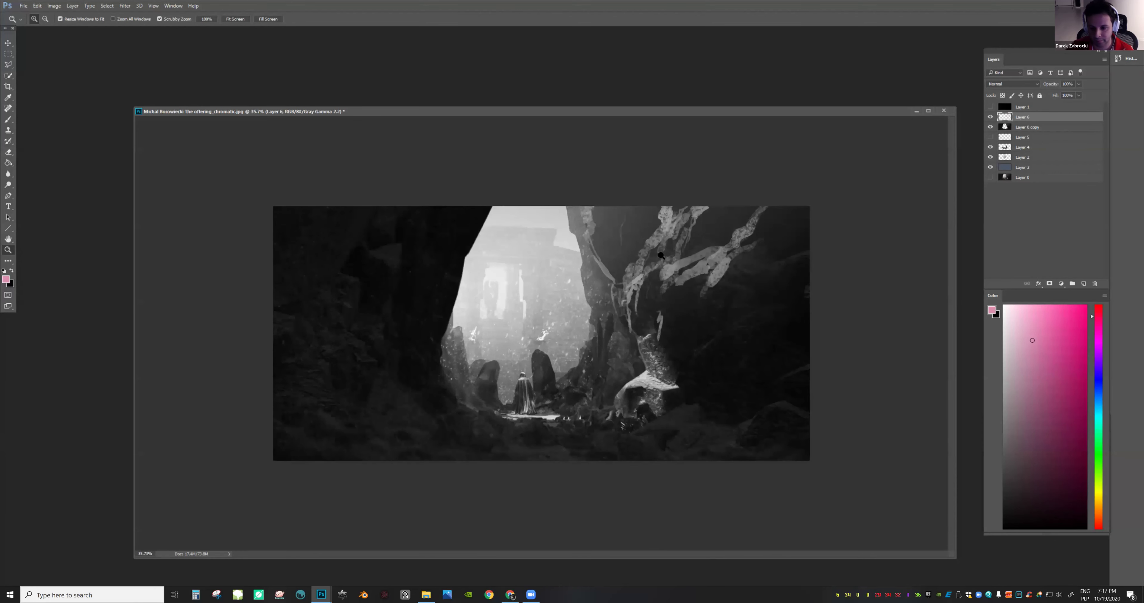
pyautogui.moveTo(726, 304); pyautogui.dragTo(725, 262)
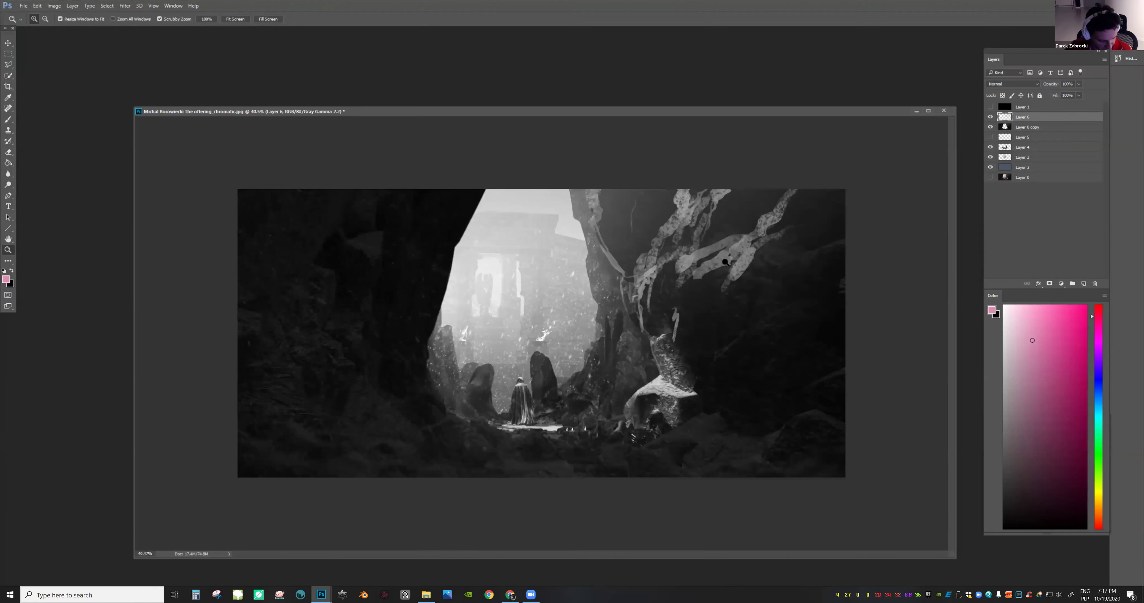
pyautogui.press('b')
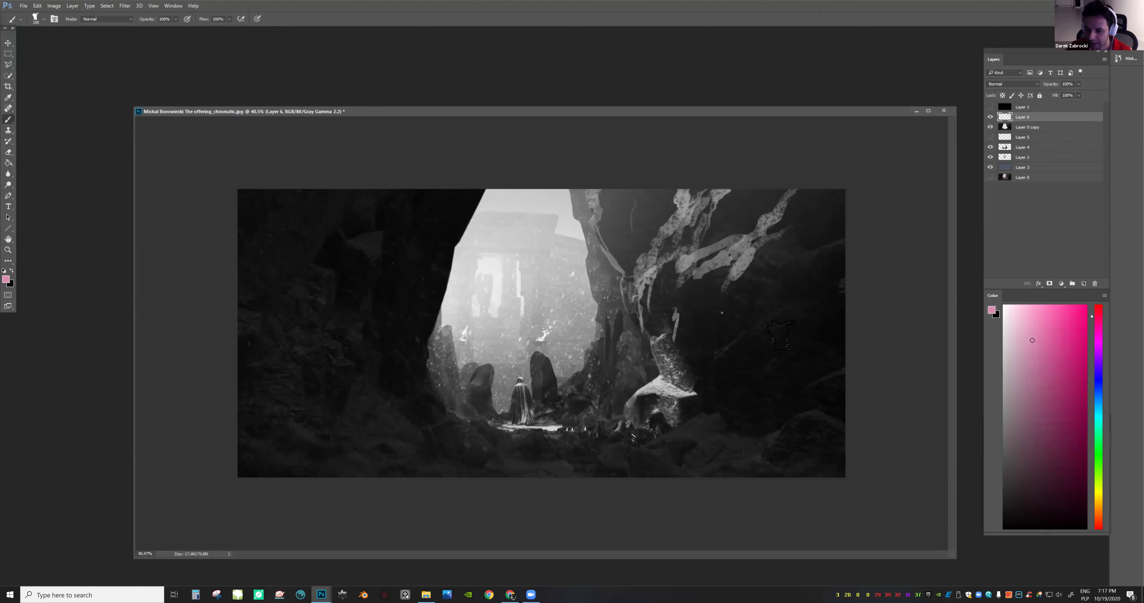
pyautogui.rightClick(720, 312)
pyautogui.moveTo(798, 335); pyautogui.dragTo(792, 335)
pyautogui.moveTo(732, 275); pyautogui.dragTo(721, 278)
# Give the Eraser the same rough-edged brush tip at 100% opacity
pyautogui.press('e')
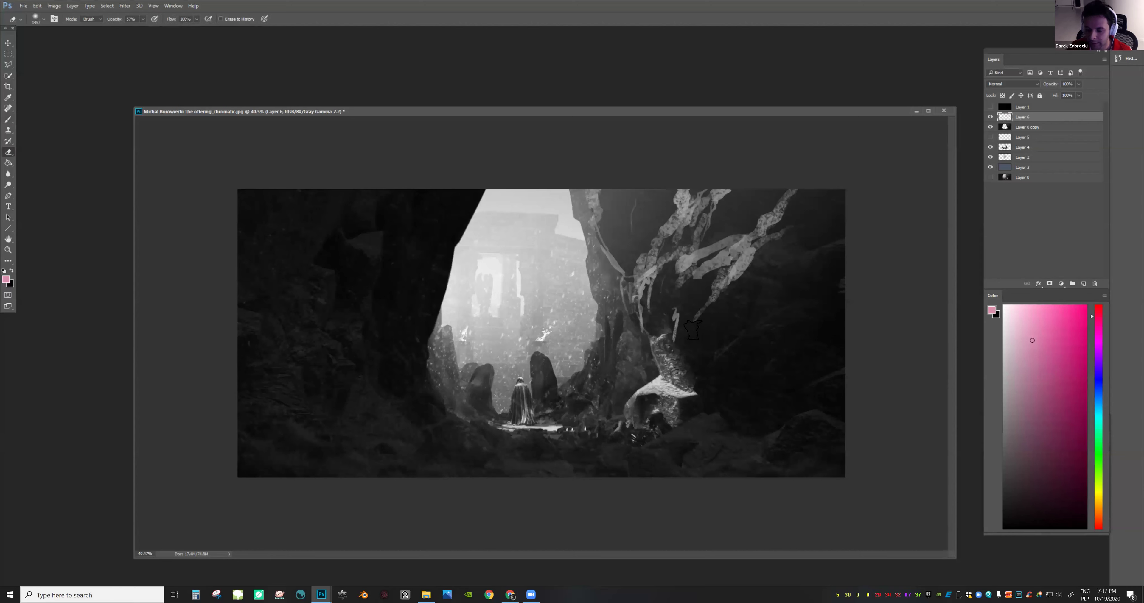
pyautogui.rightClick(755, 358)
pyautogui.click(769, 384)
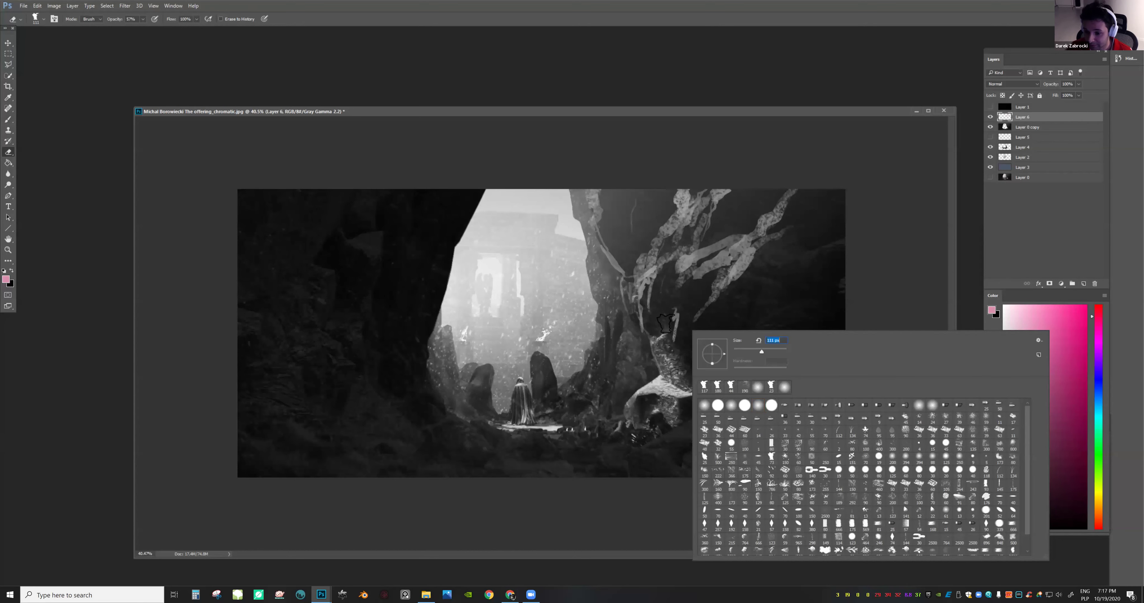
pyautogui.click(666, 326)
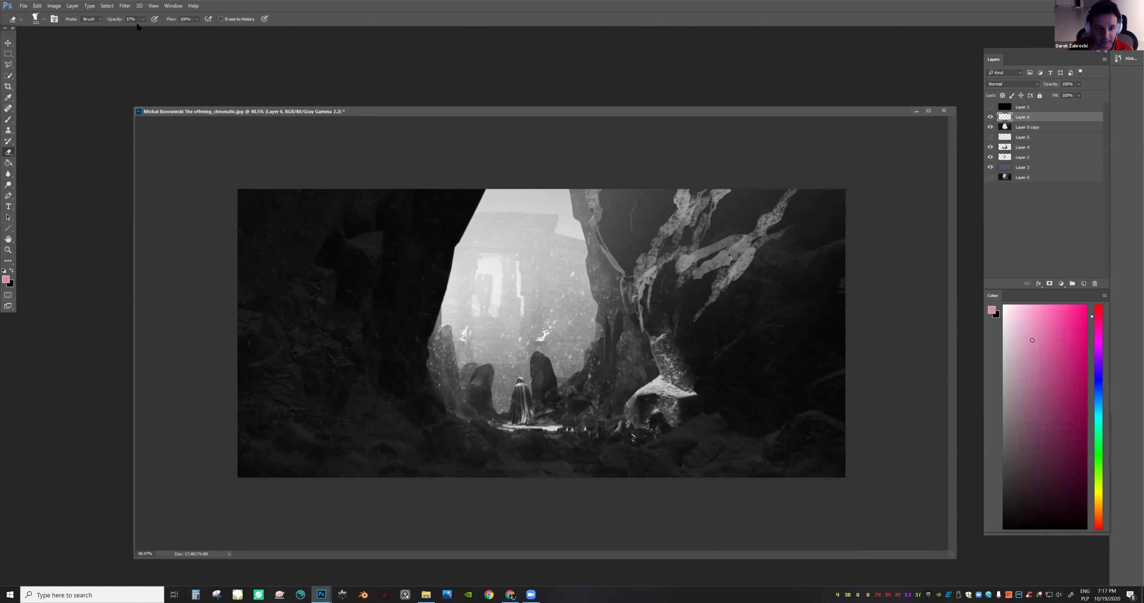
pyautogui.press('0')
pyautogui.press('b')
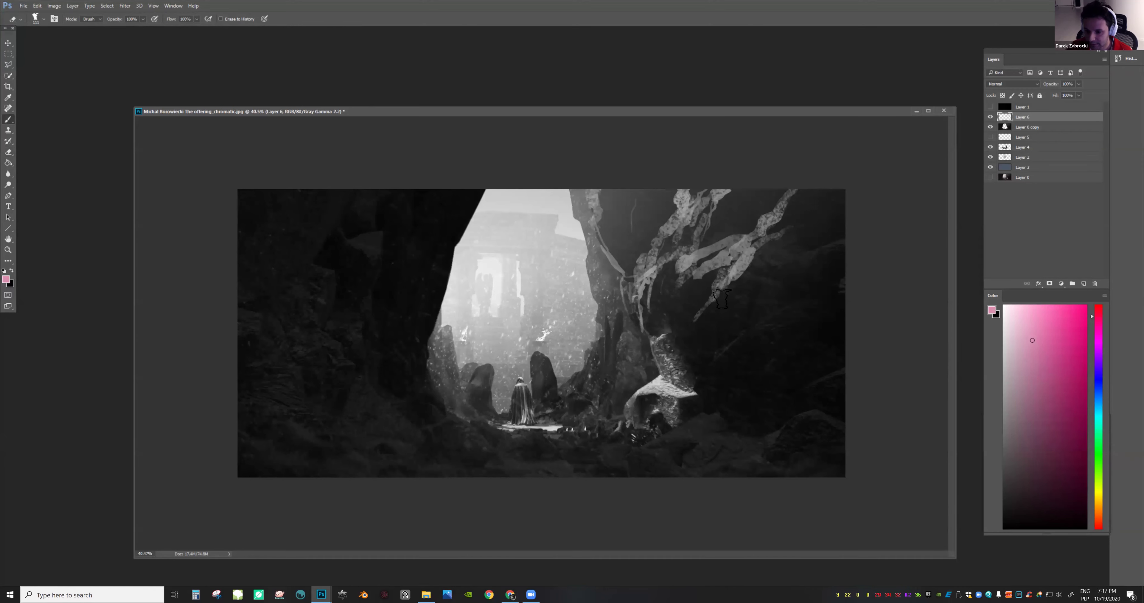
# Shrink the brush further and fill in the highlight where the streaks join on the right cave wall
pyautogui.press('z')
pyautogui.moveTo(672, 332); pyautogui.dragTo(604, 188)
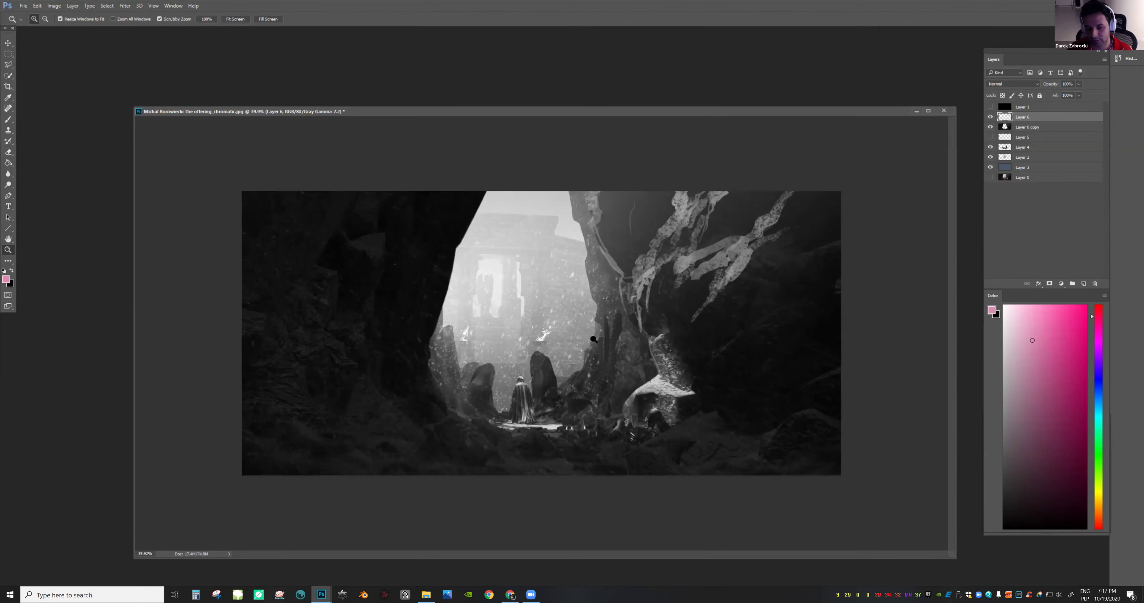
pyautogui.press('b')
pyautogui.rightClick(706, 277)
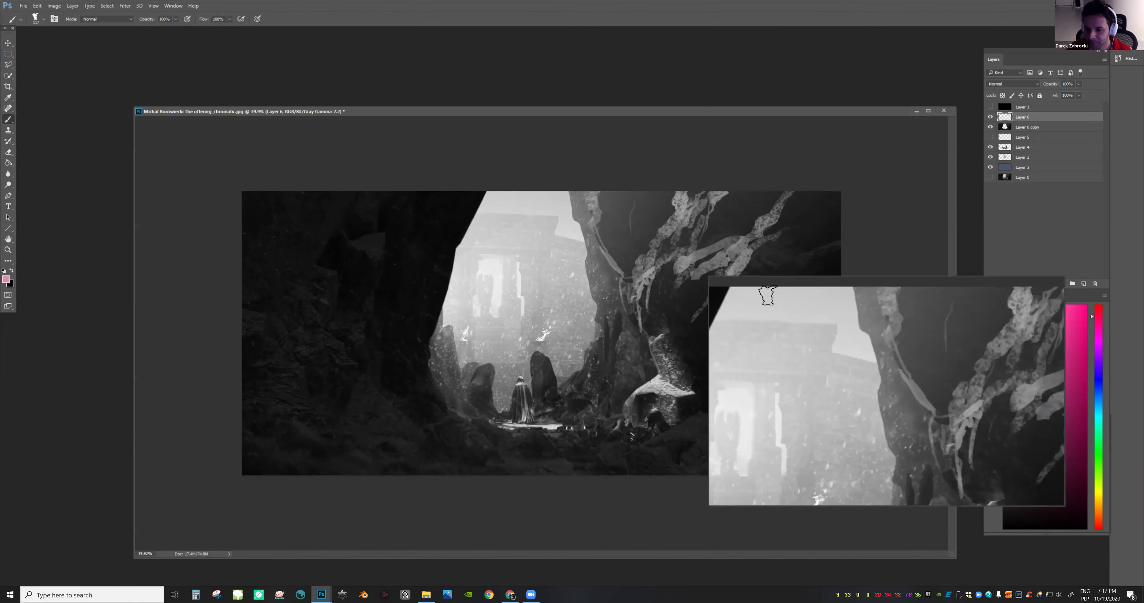
pyautogui.press('[')
pyautogui.press('[')
pyautogui.press('[')
pyautogui.moveTo(713, 260)
pyautogui.mouseDown()
pyautogui.moveTo(697, 276)
pyautogui.moveTo(706, 265)
pyautogui.moveTo(685, 265)
pyautogui.mouseUp()
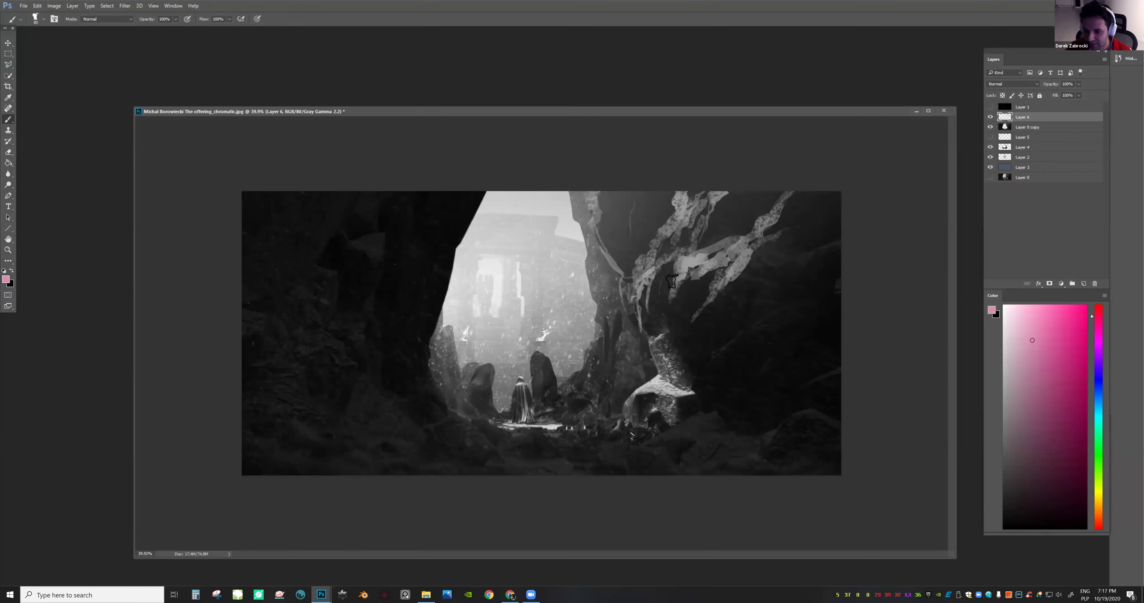
# Refine the lower edge of the joined highlight streaks with small eraser and brush touches
pyautogui.press('e')
pyautogui.moveTo(687, 279)
pyautogui.mouseDown()
pyautogui.moveTo(697, 264)
pyautogui.moveTo(675, 286)
pyautogui.mouseUp()
pyautogui.press('z')
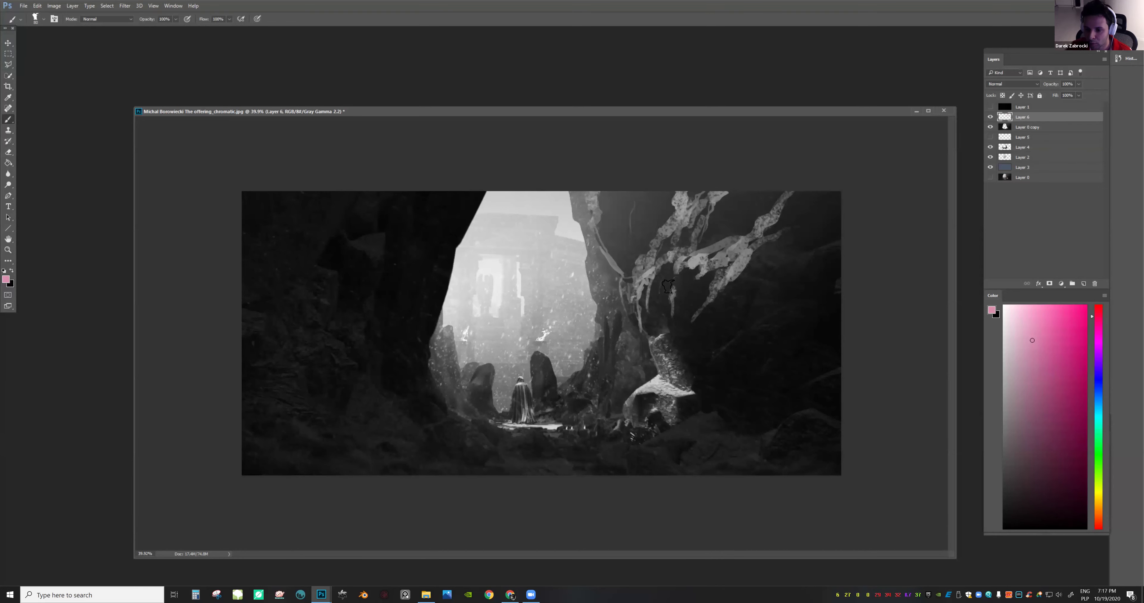
pyautogui.moveTo(750, 329)
pyautogui.mouseDown()
pyautogui.moveTo(711, 338)
pyautogui.moveTo(737, 337)
pyautogui.mouseUp()
pyautogui.press('e')
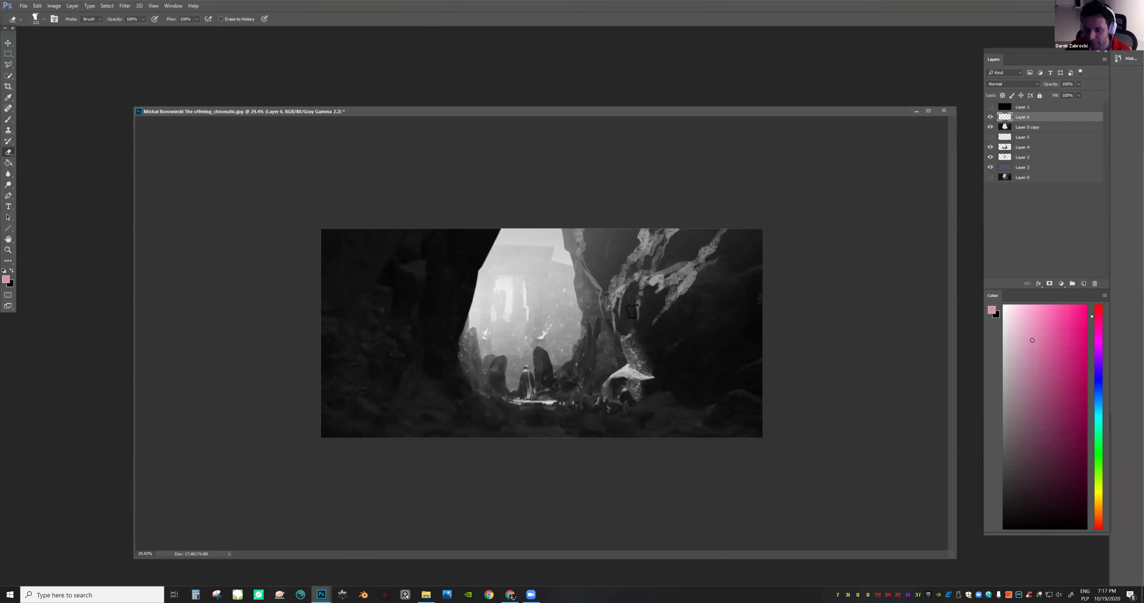
# Paint a long light vein running from the lit ledge up across the right cave wall
pyautogui.press('b')
pyautogui.moveTo(662, 361)
pyautogui.mouseDown()
pyautogui.moveTo(701, 326)
pyautogui.moveTo(652, 364)
pyautogui.moveTo(723, 271)
pyautogui.moveTo(749, 265)
pyautogui.mouseUp()
pyautogui.moveTo(650, 375); pyautogui.dragTo(643, 377)
pyautogui.hotkey('ctrl', 'space')
pyautogui.moveTo(759, 386)
pyautogui.mouseDown()
pyautogui.moveTo(711, 388)
pyautogui.moveTo(740, 389)
pyautogui.moveTo(782, 348)
pyautogui.moveTo(753, 312)
pyautogui.mouseUp()
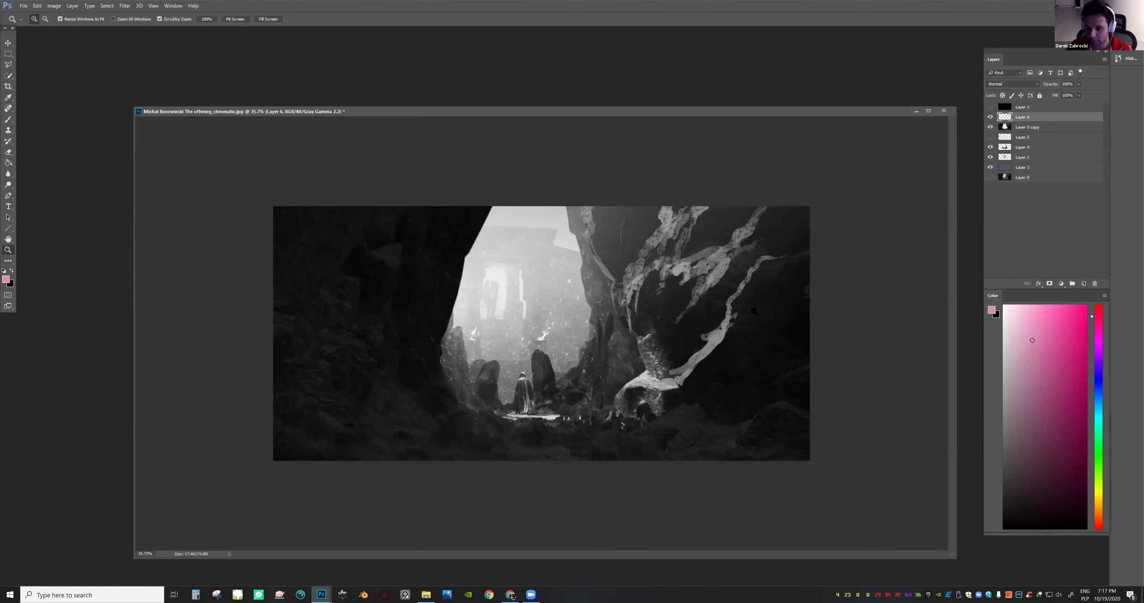
pyautogui.moveTo(731, 350); pyautogui.dragTo(721, 384)
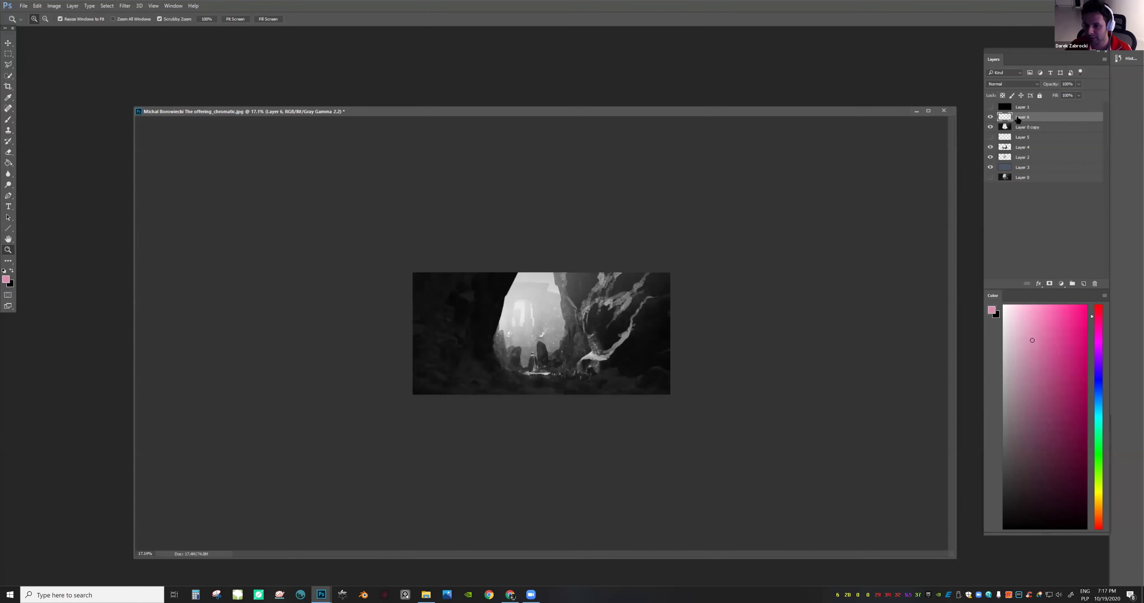
# Hide Layer 6, toggle the proof colors, and examine the original painting's values around the opening, figure and lit ledge
pyautogui.click(989, 118)
pyautogui.moveTo(737, 300); pyautogui.dragTo(738, 325)
pyautogui.hotkey('ctrl', 'y')
pyautogui.hotkey('ctrl', 'y')
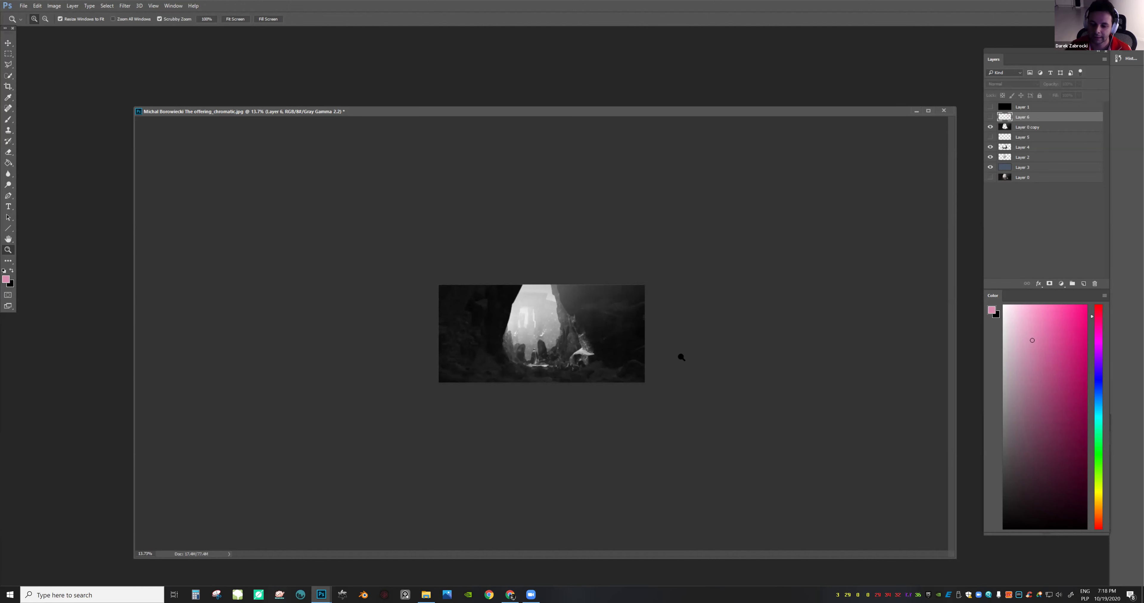
pyautogui.moveTo(700, 375); pyautogui.dragTo(704, 374)
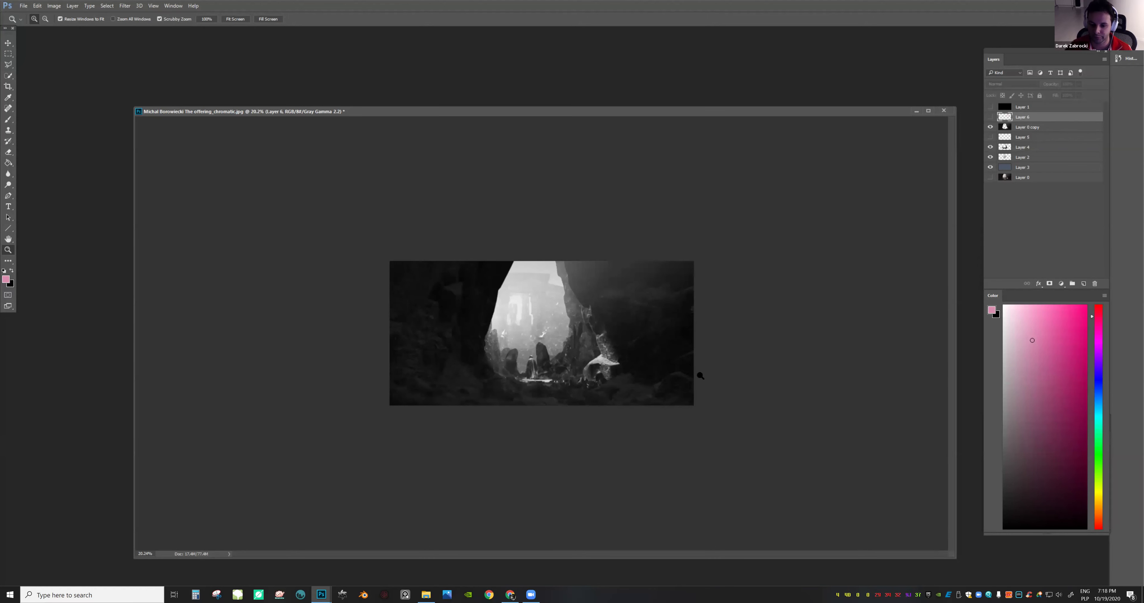
pyautogui.moveTo(712, 242); pyautogui.dragTo(656, 332)
pyautogui.moveTo(553, 359); pyautogui.dragTo(537, 378)
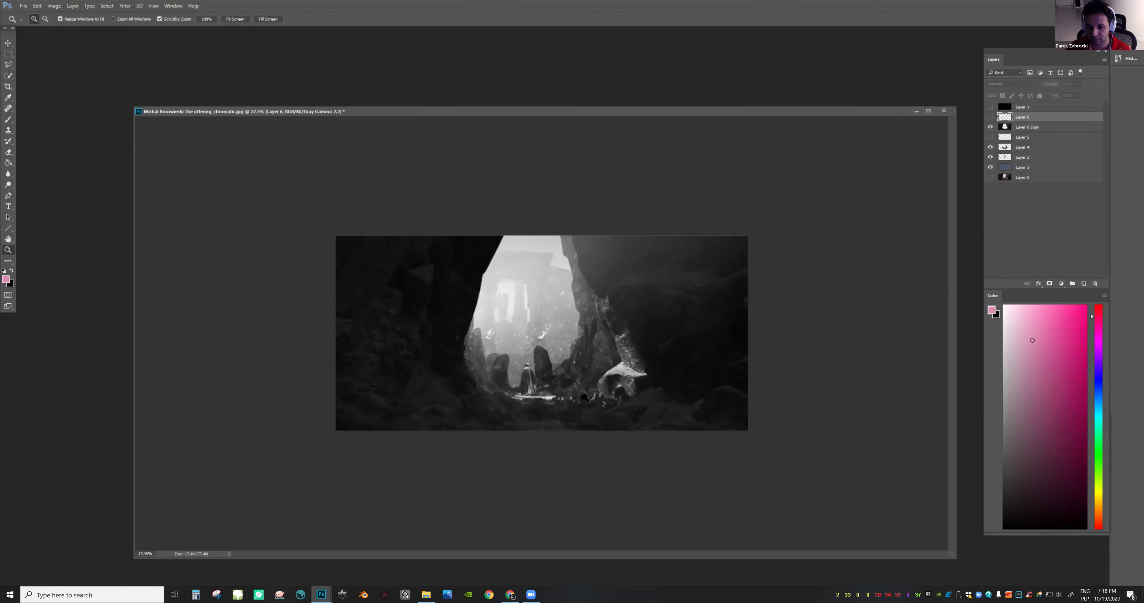
pyautogui.moveTo(606, 408); pyautogui.dragTo(523, 404)
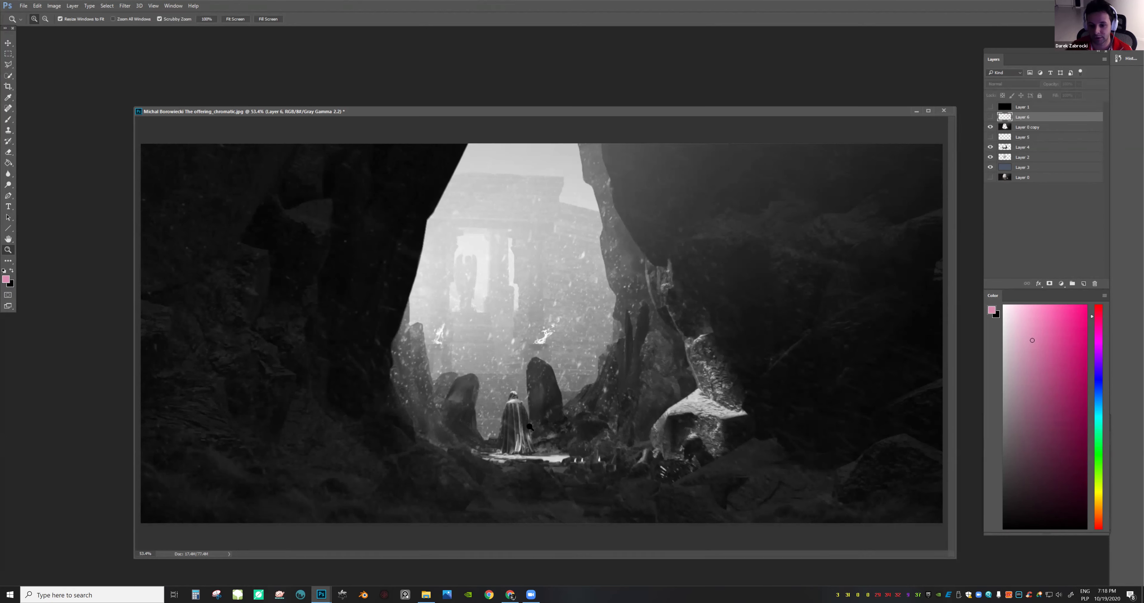
pyautogui.moveTo(601, 375); pyautogui.dragTo(626, 404)
# Show Layer 6 again and flip the canvas horizontally back to its original orientation
pyautogui.click(990, 117)
pyautogui.moveTo(771, 326)
pyautogui.mouseDown()
pyautogui.moveTo(725, 314)
pyautogui.moveTo(749, 312)
pyautogui.mouseUp()
pyautogui.press('b')
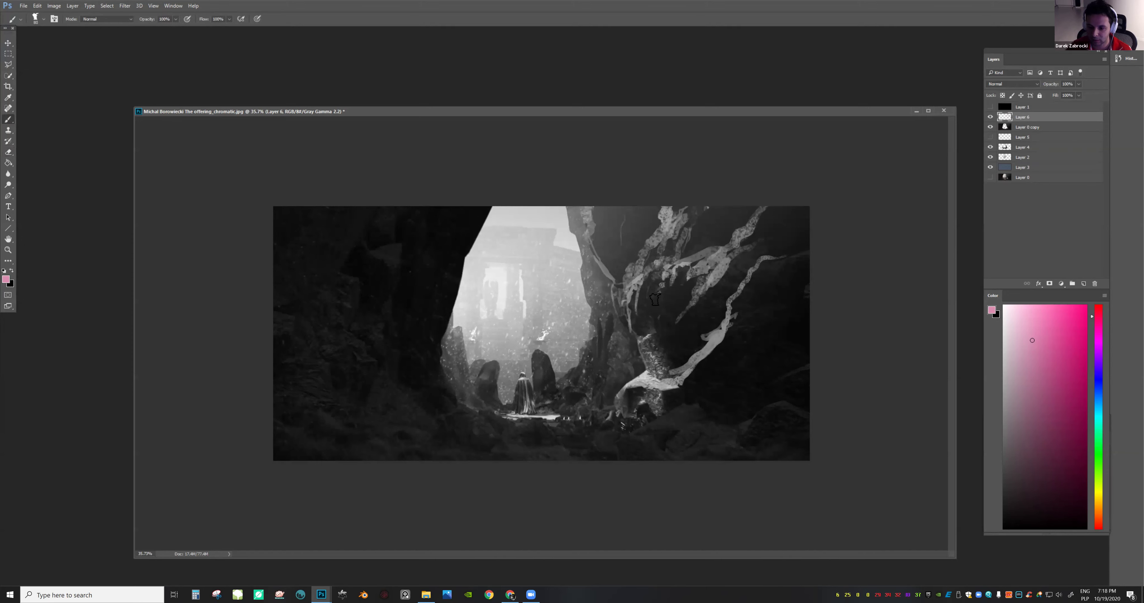
pyautogui.press('z')
pyautogui.moveTo(734, 372); pyautogui.dragTo(702, 374)
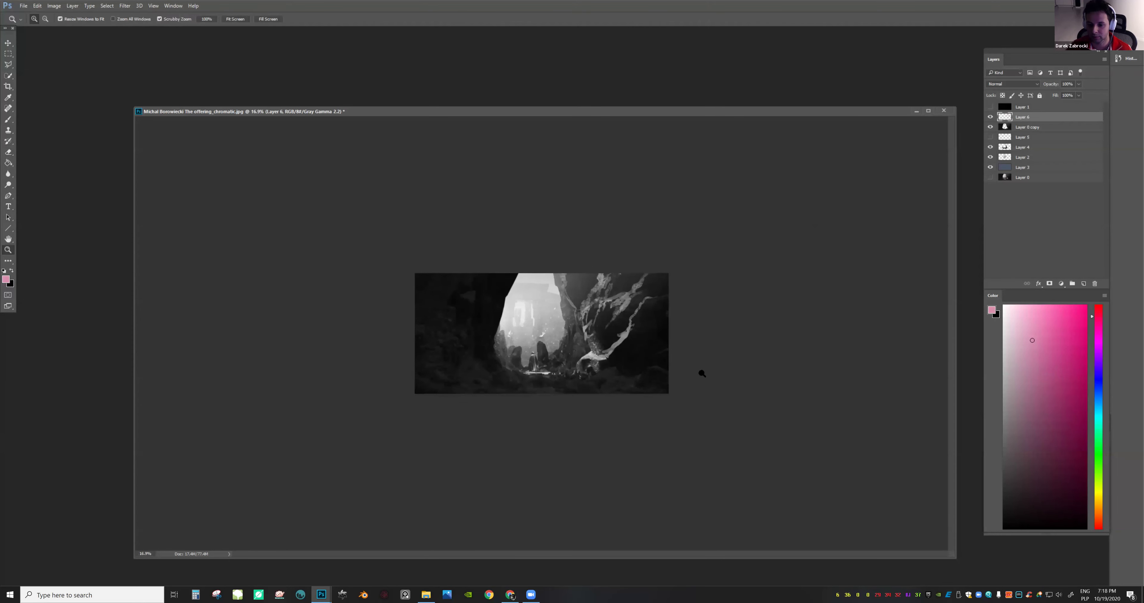
pyautogui.hotkey('ctrl', 'shift', 'h')
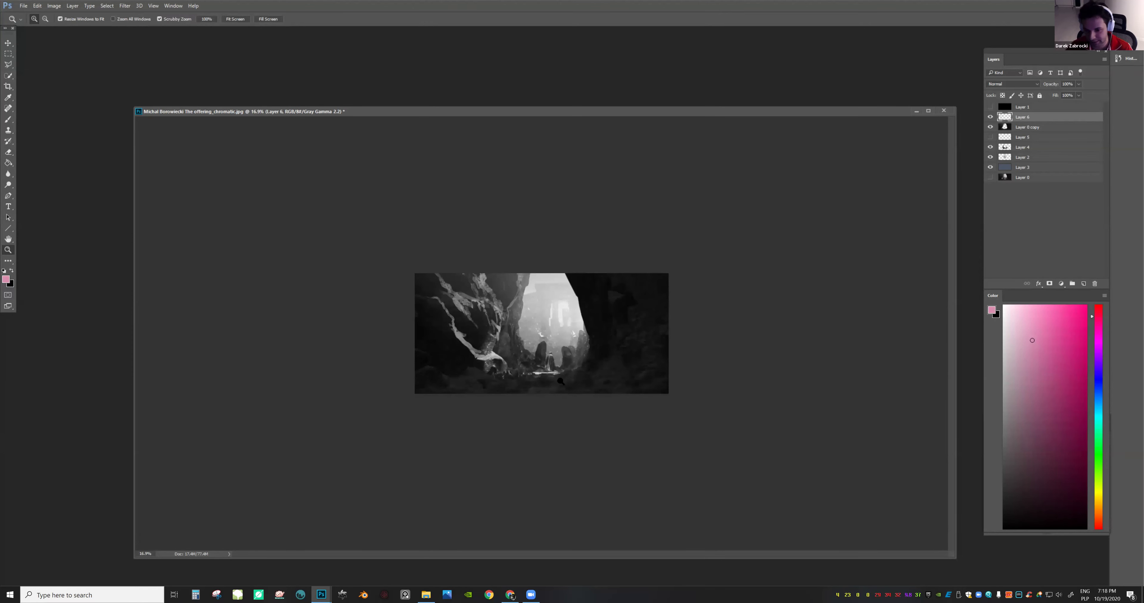
# Clip Layer 6 to Layer 0 copy and paint broad light texture on the left wall's upper part beside the opening with a resized brush
pyautogui.moveTo(562, 379); pyautogui.dragTo(609, 389)
pyautogui.press('b')
pyautogui.rightClick(578, 415)
pyautogui.click(599, 424)
pyautogui.click(529, 276)
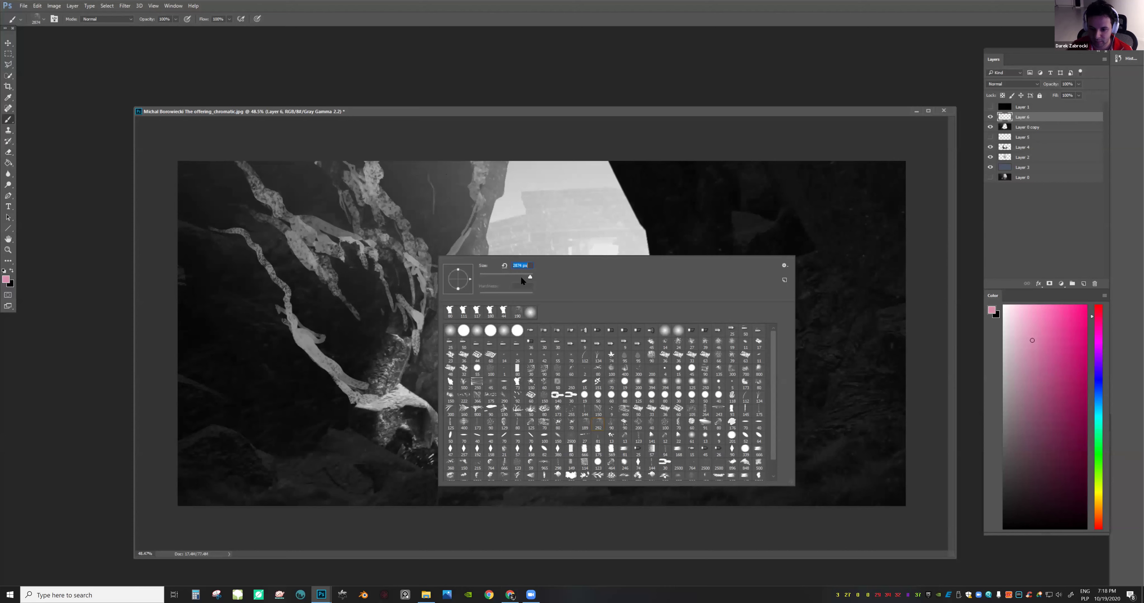
pyautogui.press('Return')
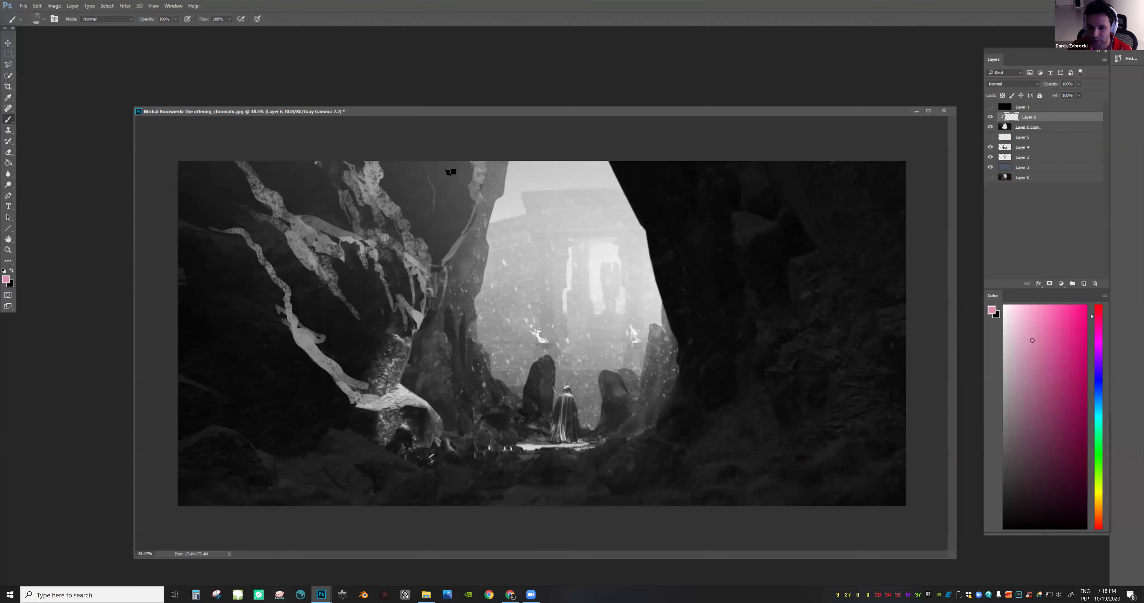
pyautogui.moveTo(457, 216); pyautogui.dragTo(428, 249)
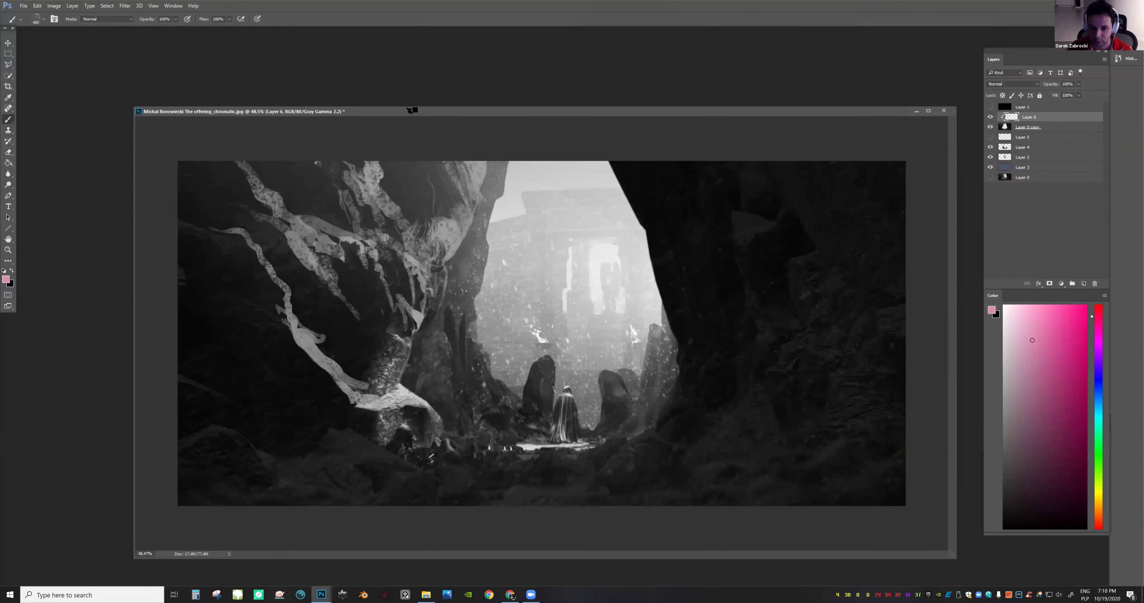
pyautogui.moveTo(466, 166); pyautogui.dragTo(453, 191)
pyautogui.moveTo(402, 166); pyautogui.dragTo(360, 166)
# Turn off the grayscale proof and check the streaked cave wall in full color
pyautogui.hotkey('ctrl', 'space')
pyautogui.moveTo(560, 211); pyautogui.dragTo(441, 213)
pyautogui.click(501, 212)
pyautogui.press('e')
pyautogui.hotkey('ctrl', 'space')
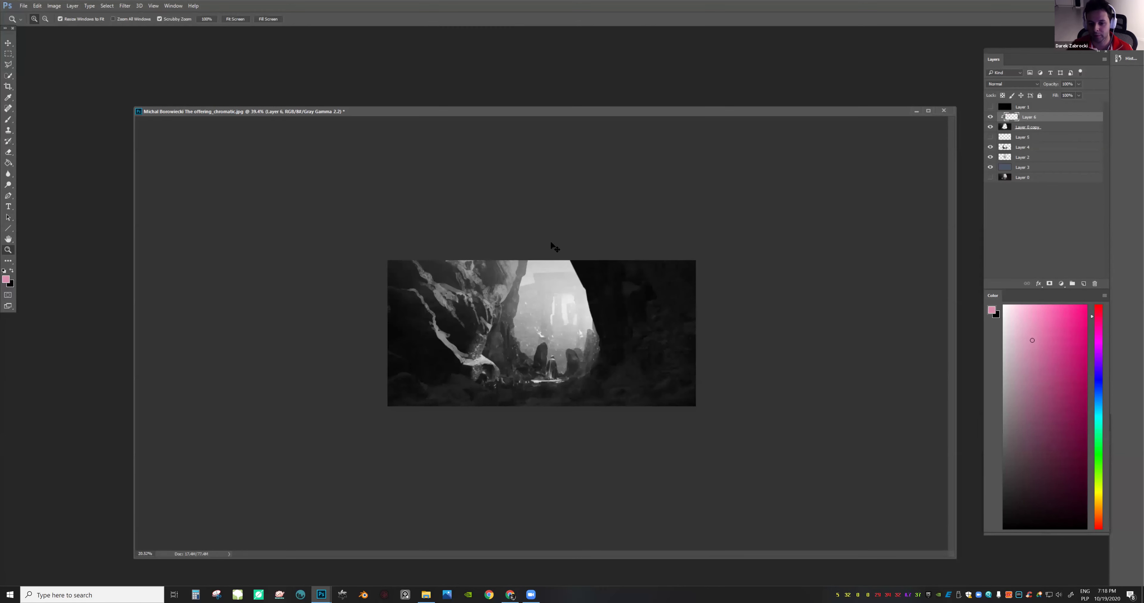
pyautogui.moveTo(561, 260); pyautogui.dragTo(889, 166)
pyautogui.click(990, 117)
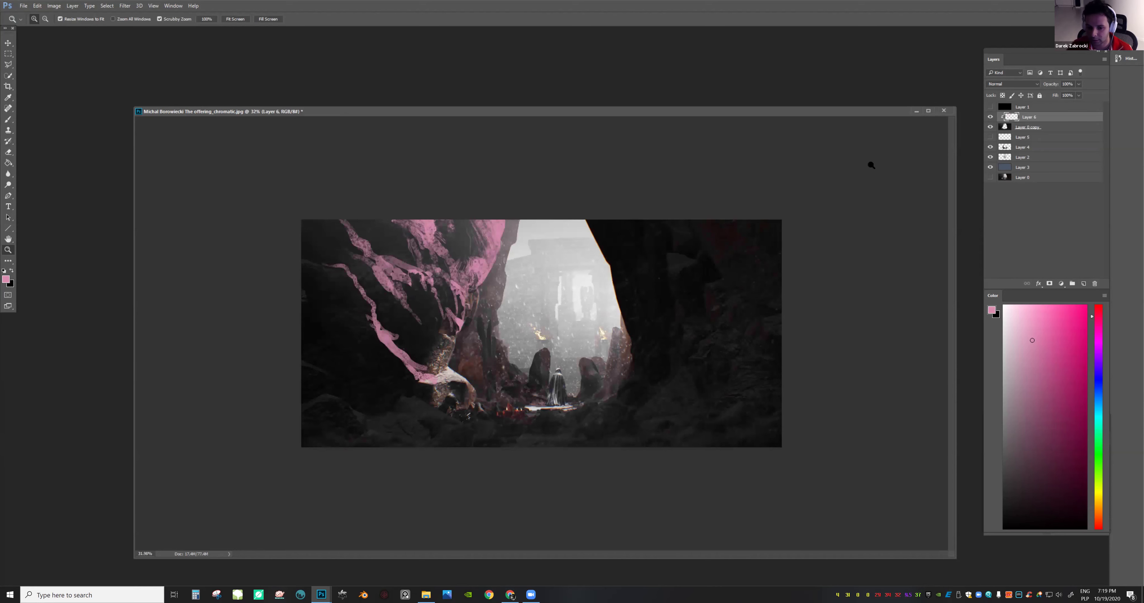
pyautogui.moveTo(777, 216); pyautogui.dragTo(980, 174)
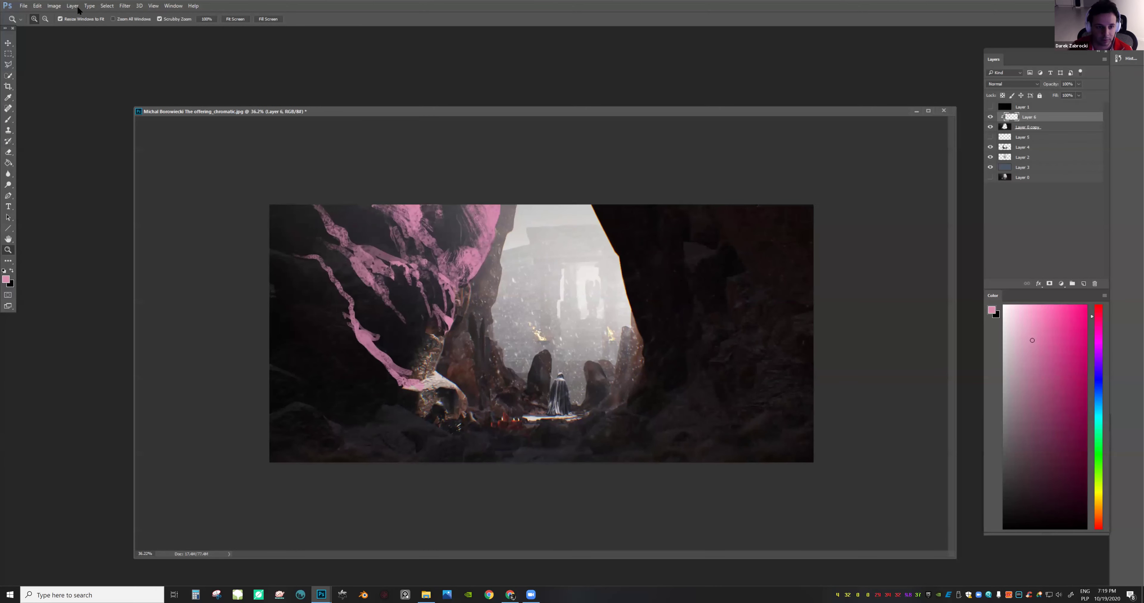
# Mute the pink streaks on Layer 6 with Hue/Saturation, setting hue to +50 and saturation to -76
pyautogui.click(54, 6)
pyautogui.moveTo(80, 27)
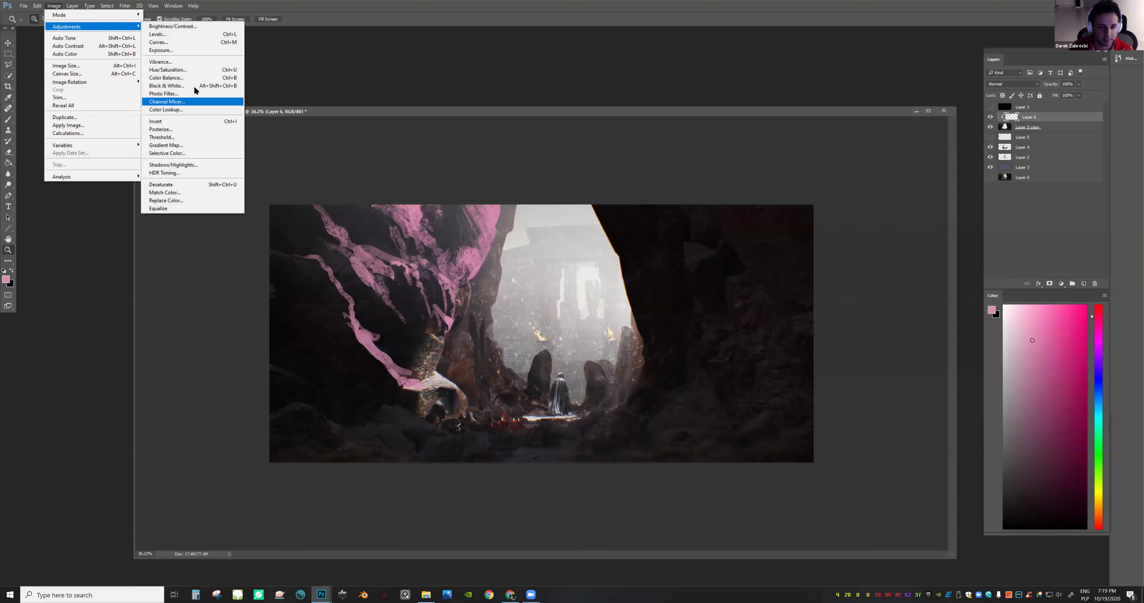
pyautogui.press('Return')
pyautogui.moveTo(876, 94); pyautogui.dragTo(839, 95)
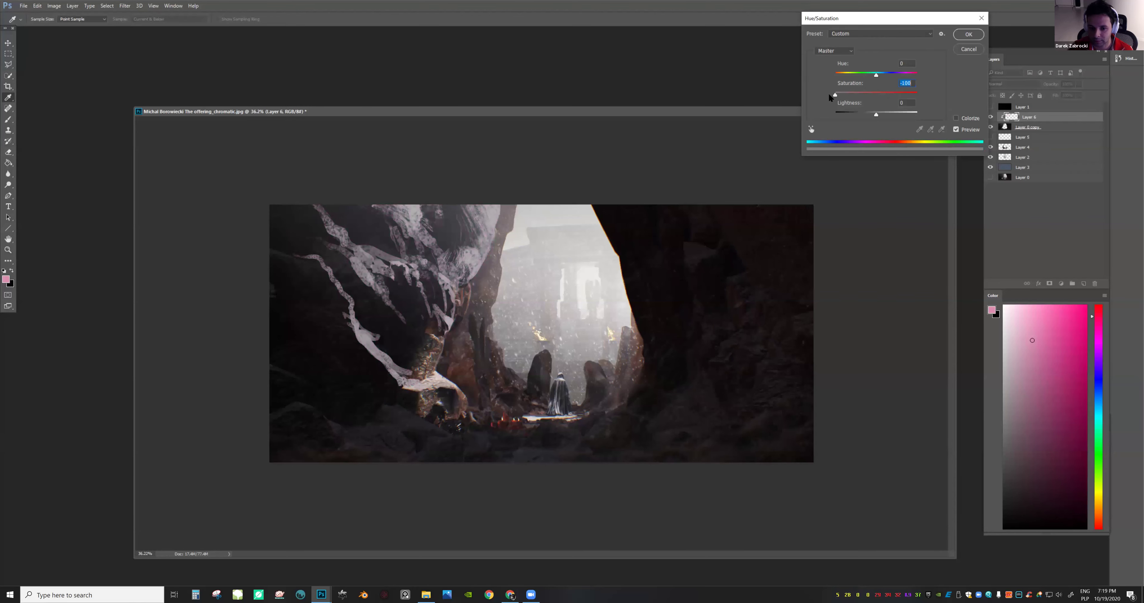
pyautogui.click(845, 94)
pyautogui.click(883, 75)
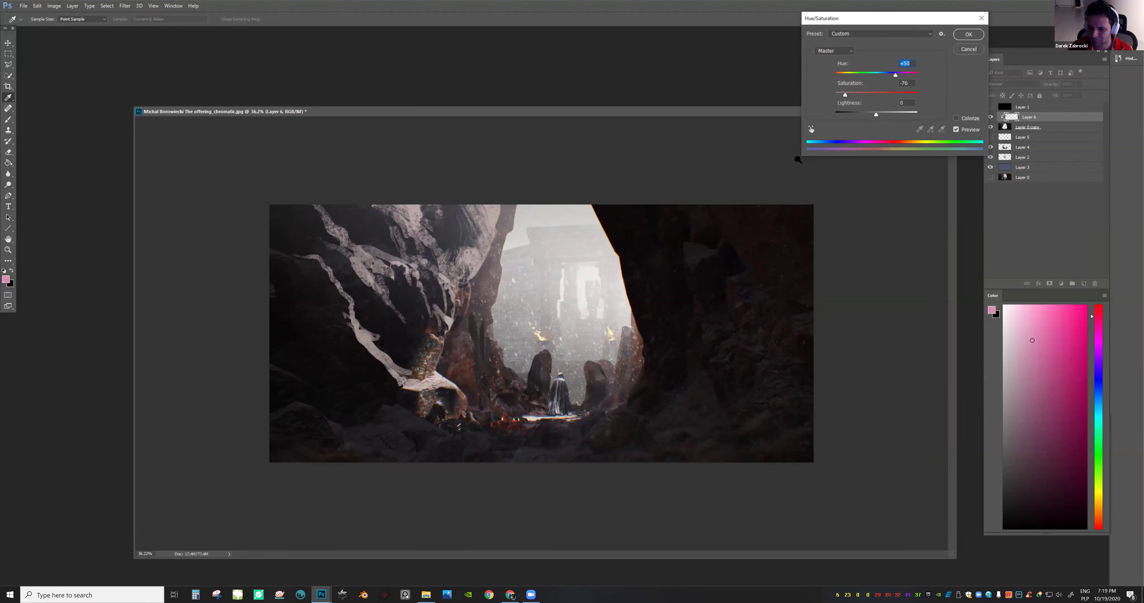
pyautogui.click(969, 34)
# Sample a warm beige and paint it over the lower part of the long vein above the lit ledge
pyautogui.moveTo(613, 346); pyautogui.dragTo(746, 364)
pyautogui.moveTo(326, 438); pyautogui.dragTo(262, 448)
pyautogui.moveTo(439, 401); pyautogui.dragTo(360, 404)
pyautogui.moveTo(588, 370); pyautogui.dragTo(626, 367)
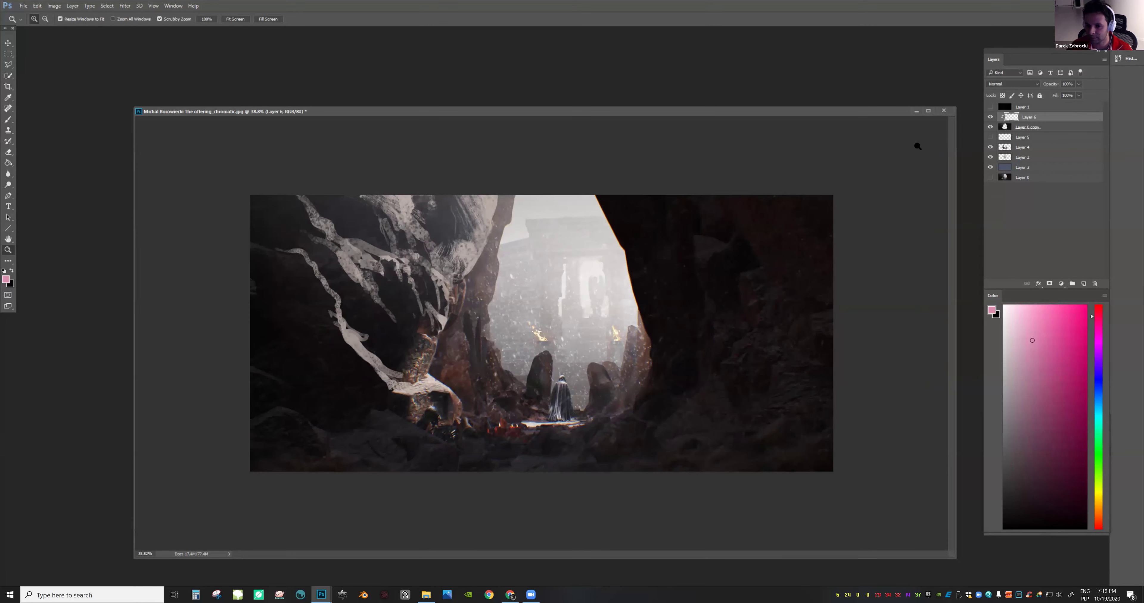
pyautogui.moveTo(578, 271); pyautogui.dragTo(606, 271)
pyautogui.press('e')
pyautogui.press('b')
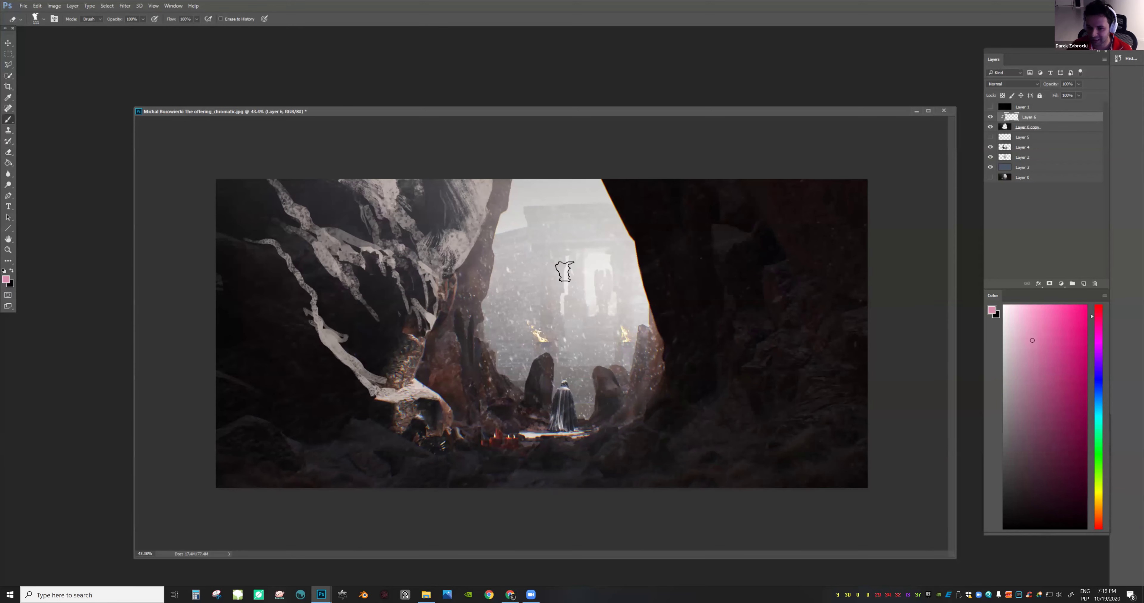
pyautogui.keyDown('alt'); pyautogui.click(434, 343); pyautogui.keyUp('alt')
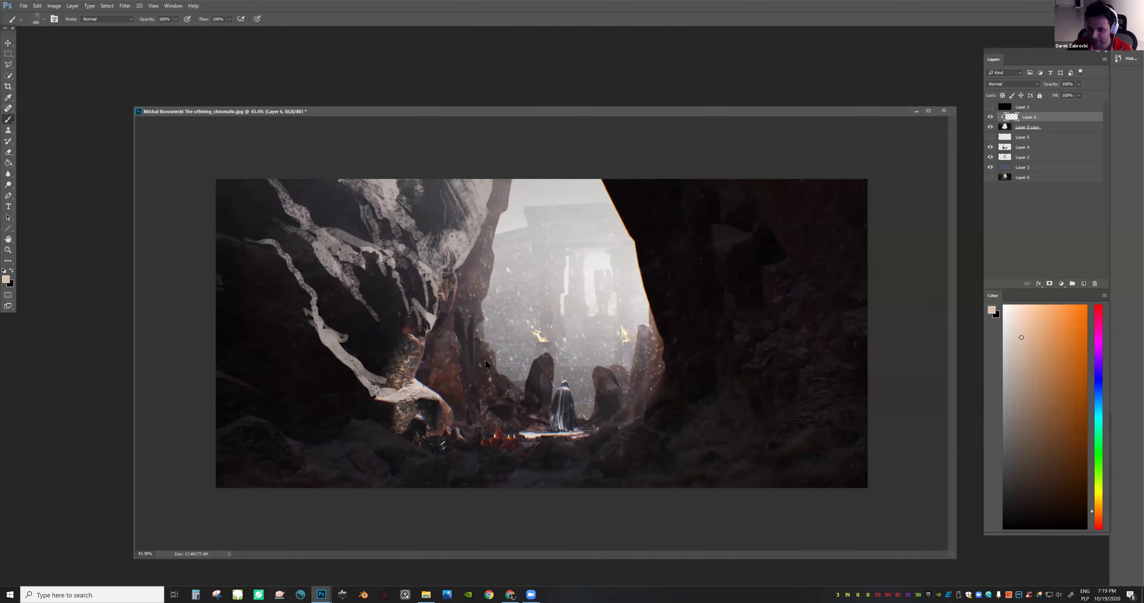
pyautogui.rightClick(486, 365)
pyautogui.press('Return')
pyautogui.moveTo(331, 335); pyautogui.dragTo(347, 354)
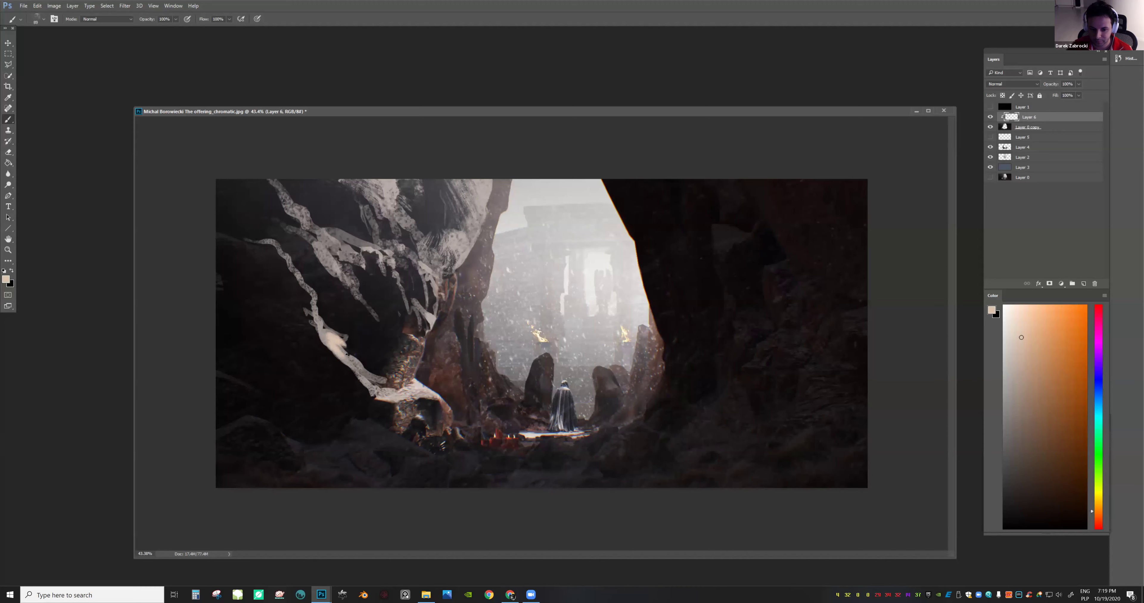
# Extend the warm highlights along the vein and onto the wall's upper edge beside the opening
pyautogui.press('z')
pyautogui.moveTo(560, 281)
pyautogui.mouseDown()
pyautogui.moveTo(541, 281)
pyautogui.moveTo(562, 290)
pyautogui.moveTo(541, 258)
pyautogui.moveTo(559, 257)
pyautogui.mouseUp()
pyautogui.press('b')
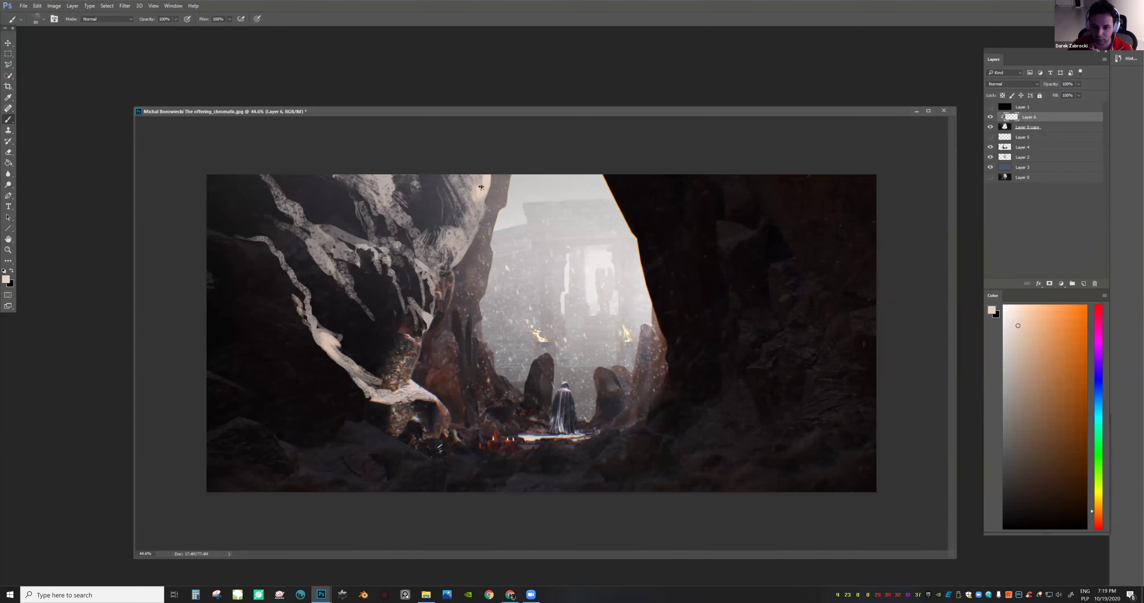
pyautogui.moveTo(474, 178)
pyautogui.mouseDown()
pyautogui.moveTo(464, 238)
pyautogui.moveTo(445, 262)
pyautogui.moveTo(386, 216)
pyautogui.mouseUp()
# Flip the canvas horizontally to judge the streaked wall in the mirrored composition
pyautogui.press('z')
pyautogui.moveTo(728, 288)
pyautogui.mouseDown()
pyautogui.moveTo(657, 304)
pyautogui.moveTo(691, 324)
pyautogui.mouseUp()
pyautogui.press('F2')
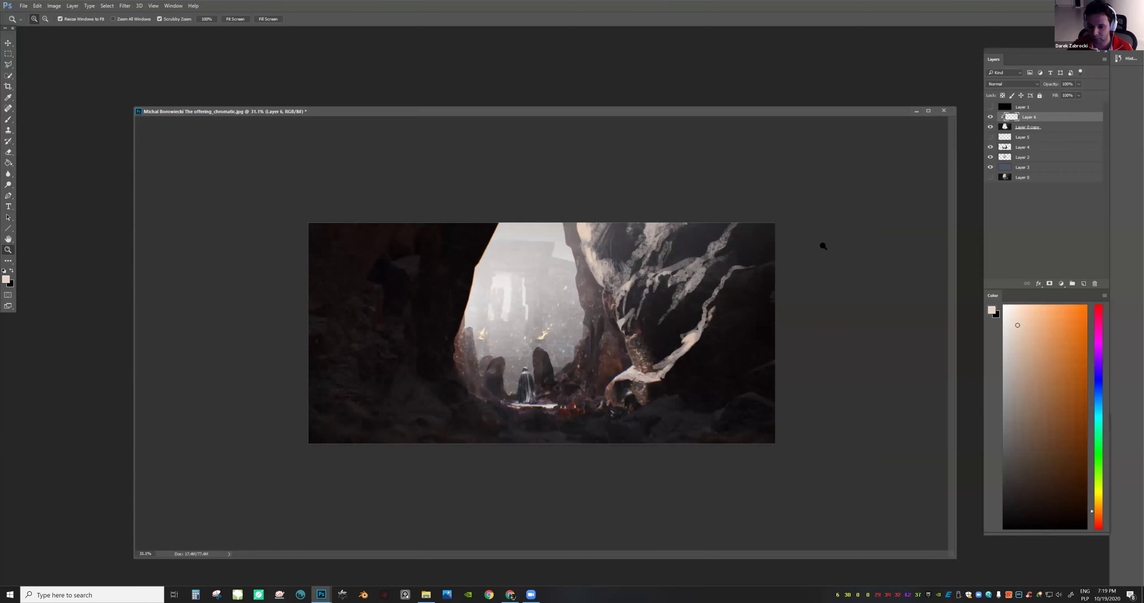
pyautogui.moveTo(822, 246); pyautogui.dragTo(834, 245)
# Select Layer 4 and toggle the visibility of Layer 4 and Layer 2 to examine which elements each holds
pyautogui.click(1022, 147)
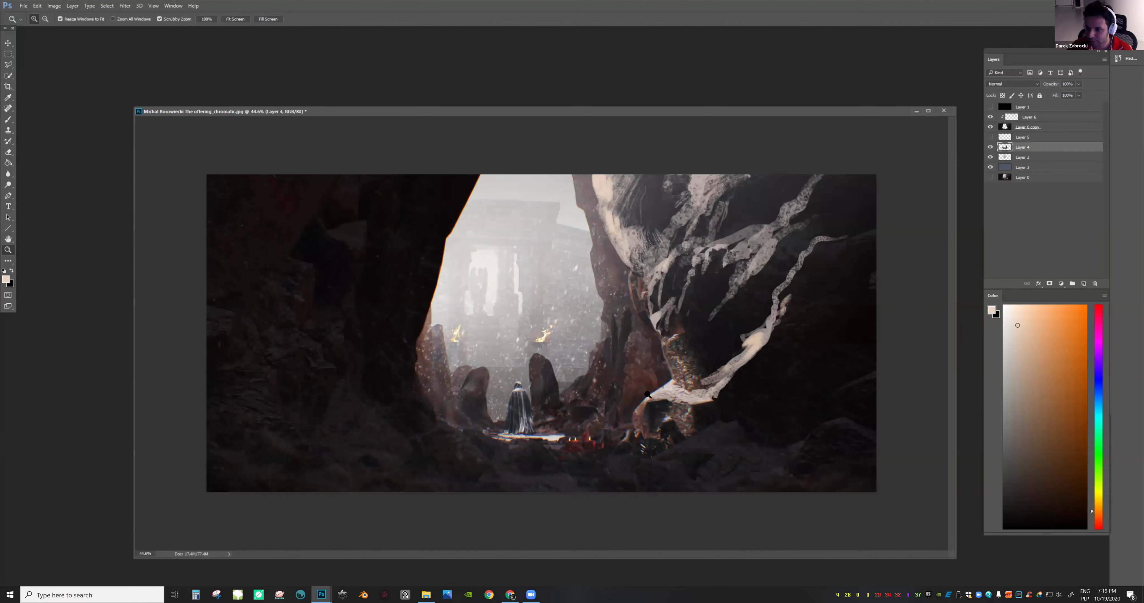
pyautogui.click(650, 379)
pyautogui.moveTo(643, 379); pyautogui.dragTo(648, 382)
pyautogui.moveTo(647, 384); pyautogui.dragTo(670, 364)
pyautogui.click(990, 148)
pyautogui.click(989, 157)
pyautogui.click(990, 148)
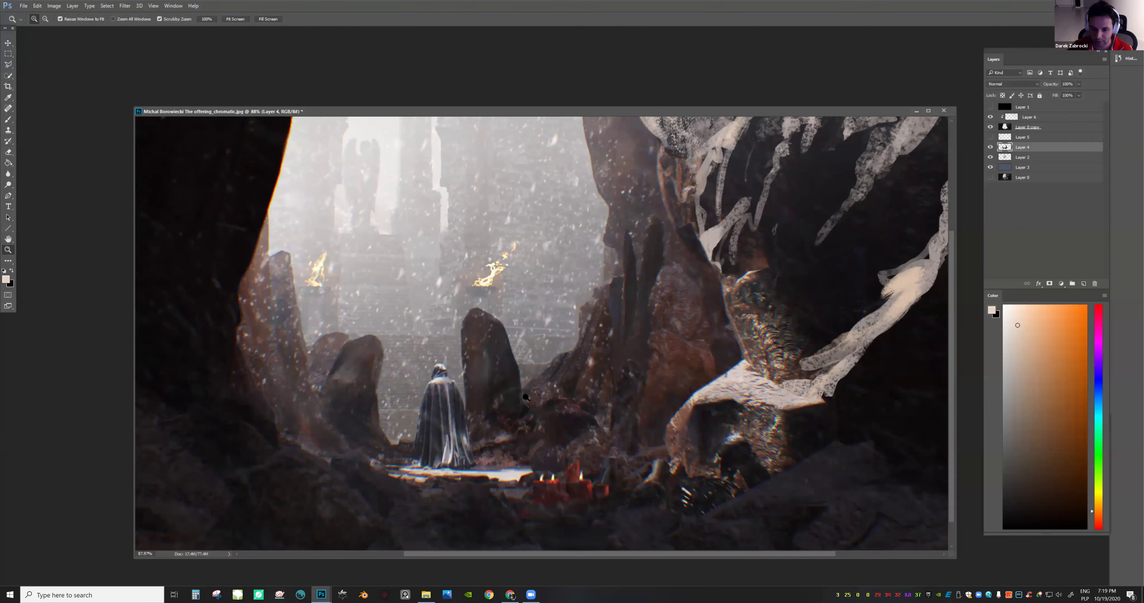
# Lasso the two standing rocks flanking the cloaked figure, cut them from Layer 4 to a new layer, and hide it
pyautogui.press('l')
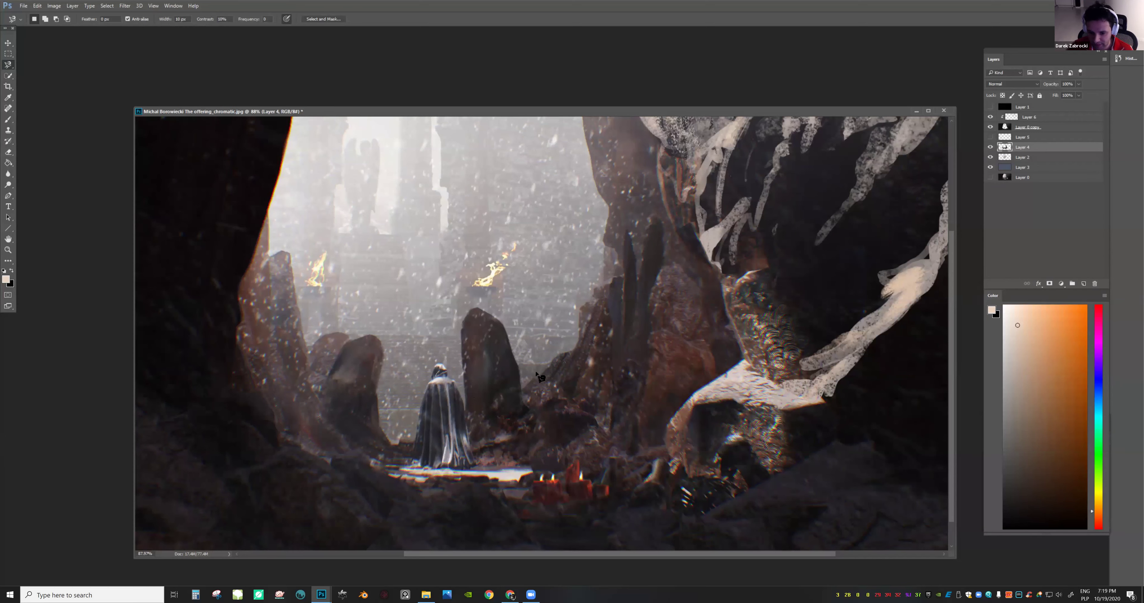
pyautogui.hotkey('shift', 'l')
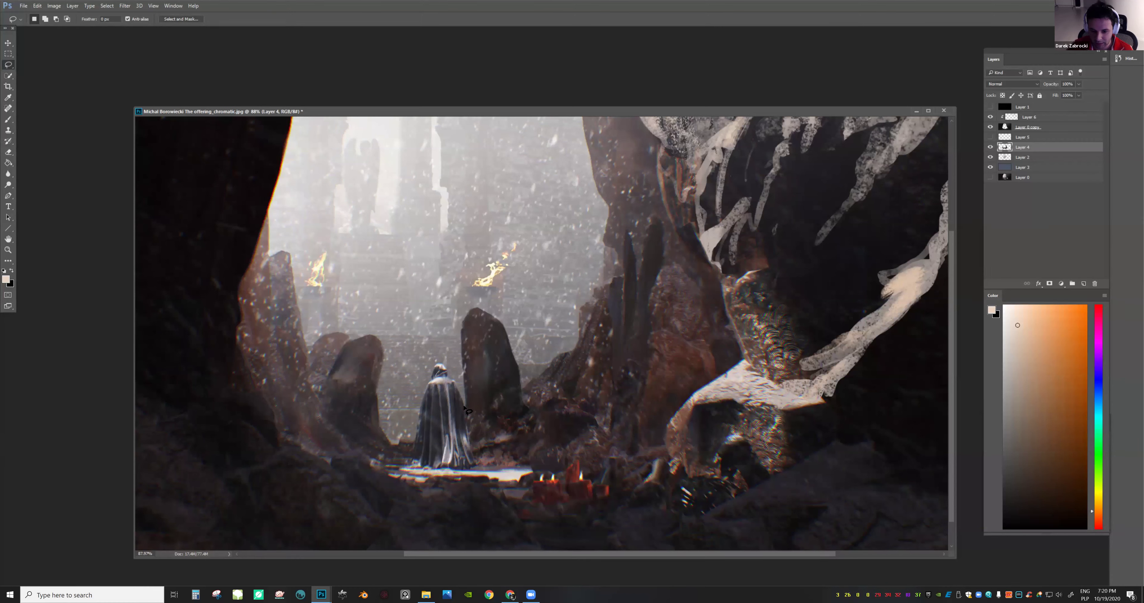
pyautogui.moveTo(504, 393); pyautogui.dragTo(472, 427)
pyautogui.hotkey('ctrl', 'd')
pyautogui.moveTo(460, 385)
pyautogui.mouseDown()
pyautogui.moveTo(456, 318)
pyautogui.moveTo(538, 331)
pyautogui.moveTo(533, 368)
pyautogui.mouseUp()
pyautogui.press('shift')
pyautogui.moveTo(383, 336)
pyautogui.mouseDown()
pyautogui.moveTo(351, 323)
pyautogui.moveTo(313, 348)
pyautogui.moveTo(317, 391)
pyautogui.moveTo(397, 449)
pyautogui.moveTo(392, 351)
pyautogui.moveTo(363, 349)
pyautogui.mouseUp()
pyautogui.rightClick(363, 349)
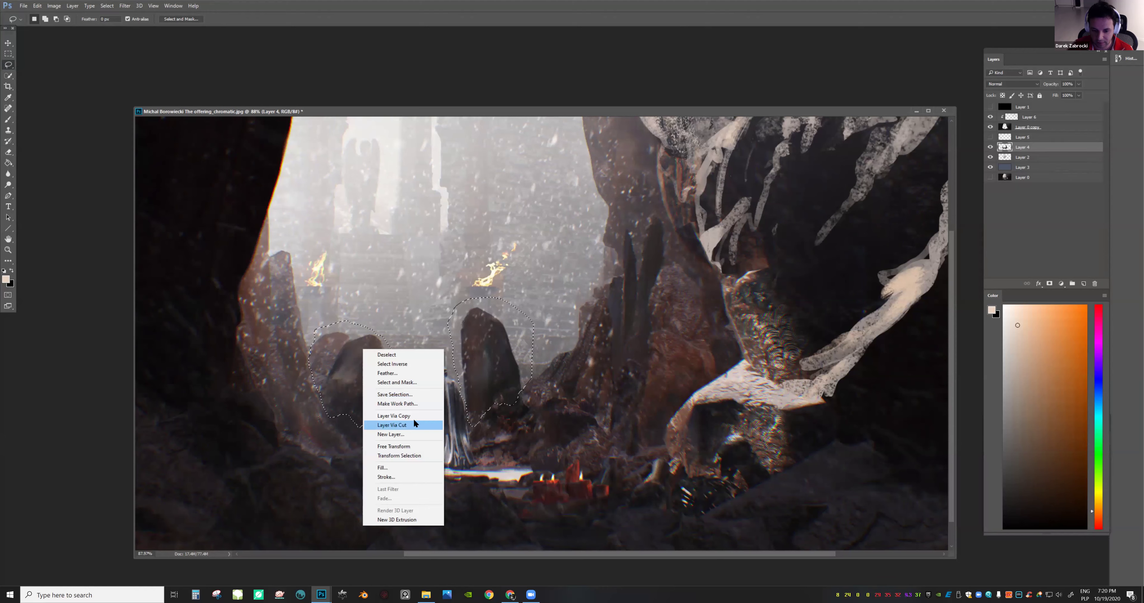
pyautogui.click(413, 423)
pyautogui.click(990, 148)
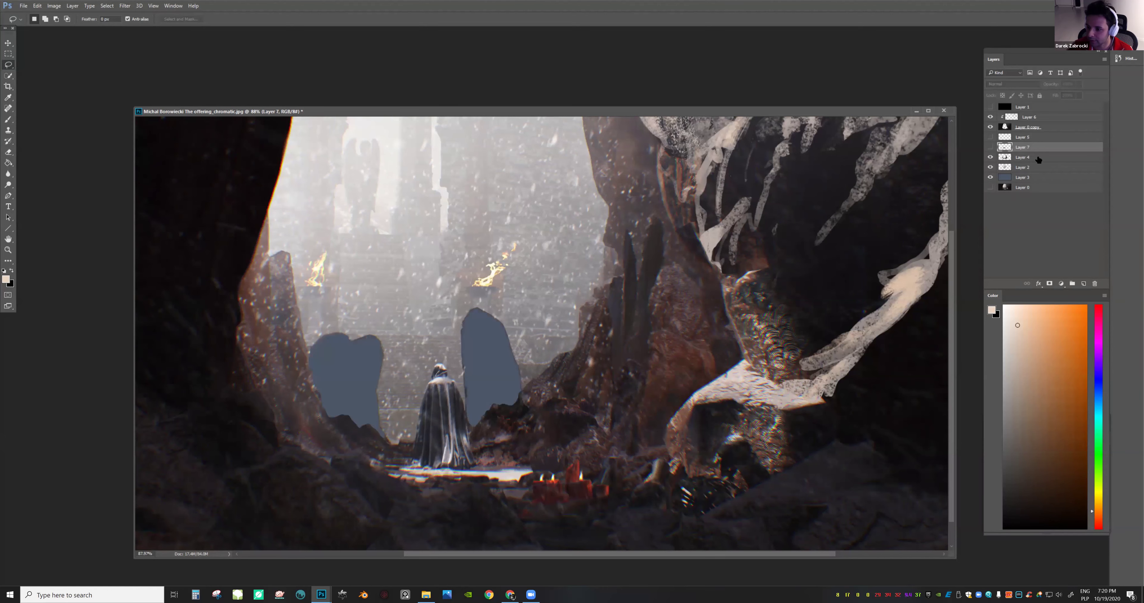
# Add a new layer above Layer 2 and paint sampled background greys into the rock-shaped gap to the figure's right
pyautogui.click(1039, 168)
pyautogui.press('z')
pyautogui.moveTo(740, 256); pyautogui.dragTo(706, 266)
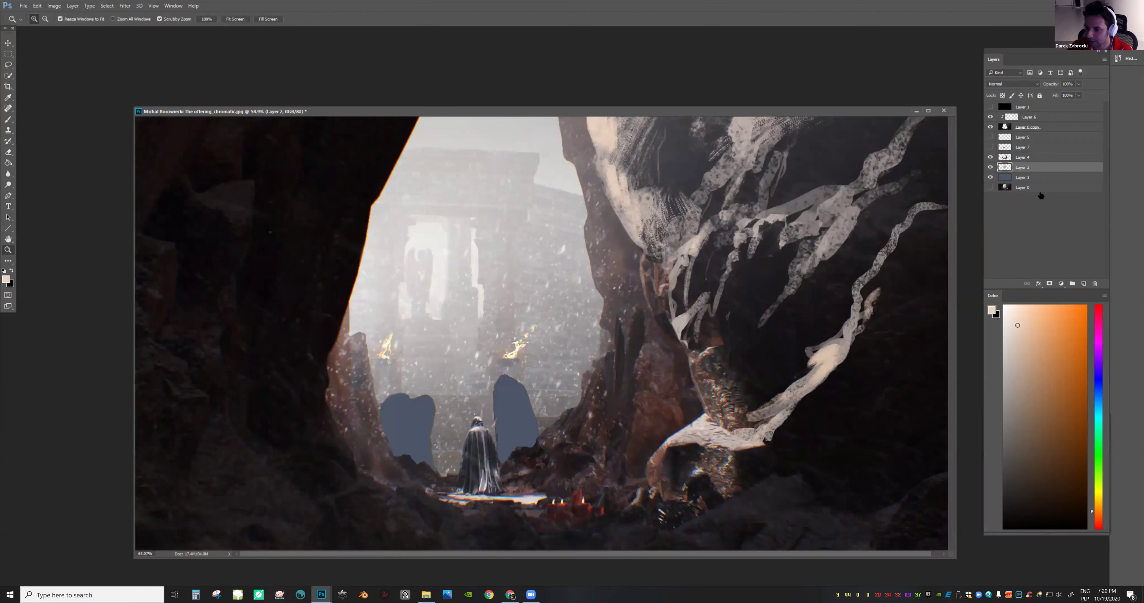
pyautogui.click(1083, 283)
pyautogui.press('b')
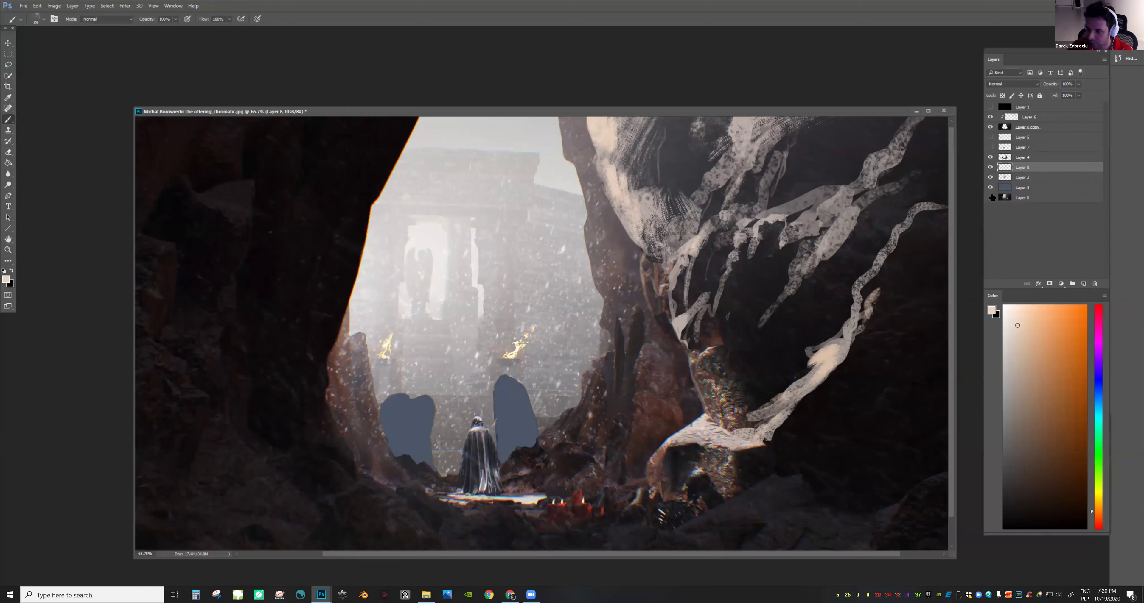
pyautogui.keyDown('alt'); pyautogui.click(523, 379); pyautogui.keyUp('alt')
pyautogui.moveTo(524, 381)
pyautogui.mouseDown()
pyautogui.moveTo(555, 425)
pyautogui.moveTo(506, 417)
pyautogui.moveTo(548, 441)
pyautogui.moveTo(493, 429)
pyautogui.moveTo(501, 420)
pyautogui.moveTo(492, 431)
pyautogui.moveTo(531, 437)
pyautogui.moveTo(495, 446)
pyautogui.mouseUp()
pyautogui.keyDown('alt'); pyautogui.click(506, 416); pyautogui.keyUp('alt')
pyautogui.keyDown('alt'); pyautogui.click(535, 412); pyautogui.keyUp('alt')
pyautogui.keyDown('alt'); pyautogui.click(546, 417); pyautogui.keyUp('alt')
# Fill the rock-shaped gap to the figure's left with sampled background greys
pyautogui.keyDown('alt'); pyautogui.click(437, 393); pyautogui.keyUp('alt')
pyautogui.moveTo(431, 397)
pyautogui.mouseDown()
pyautogui.moveTo(382, 404)
pyautogui.moveTo(449, 408)
pyautogui.moveTo(388, 422)
pyautogui.moveTo(458, 435)
pyautogui.moveTo(416, 425)
pyautogui.moveTo(442, 425)
pyautogui.mouseUp()
pyautogui.keyDown('alt'); pyautogui.click(453, 441); pyautogui.keyUp('alt')
pyautogui.keyDown('alt'); pyautogui.click(477, 415); pyautogui.keyUp('alt')
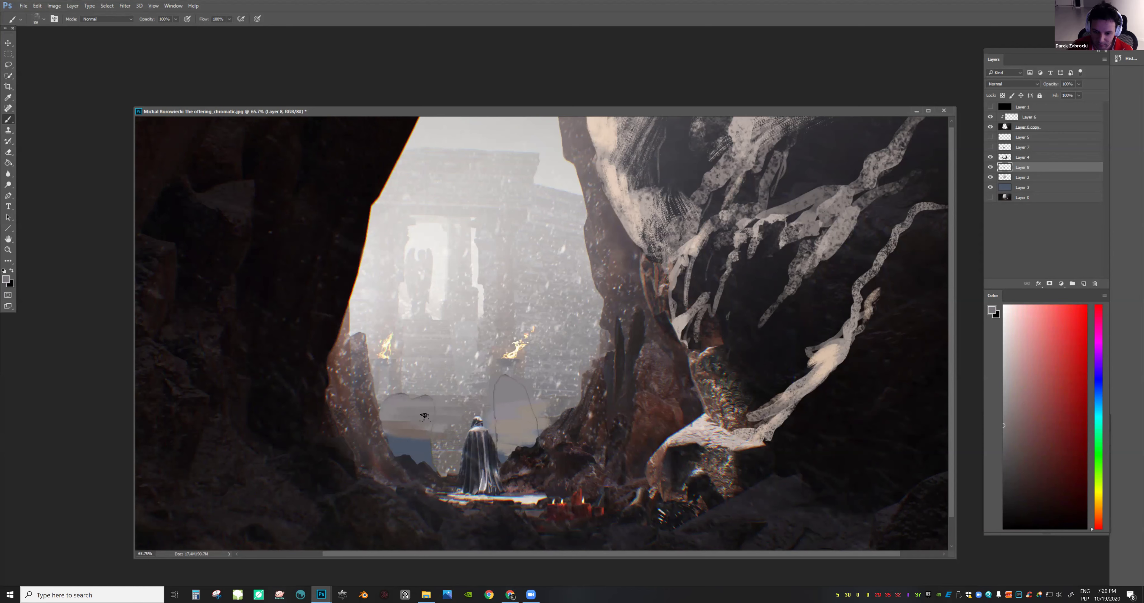
pyautogui.keyDown('alt'); pyautogui.click(448, 451); pyautogui.keyUp('alt')
pyautogui.moveTo(427, 443); pyautogui.dragTo(395, 454)
pyautogui.moveTo(395, 454); pyautogui.dragTo(434, 466)
# Flip the canvas horizontally back to its original orientation
pyautogui.hotkey('ctrl', 'space')
pyautogui.moveTo(652, 369)
pyautogui.mouseDown()
pyautogui.moveTo(608, 361)
pyautogui.moveTo(693, 361)
pyautogui.mouseUp()
pyautogui.hotkey('ctrl', 'shift', 'f')
# Compare Layer 4 and Layer 8 by toggling their visibility, and touch up the filled rock area with sampled grey
pyautogui.keyDown('alt'); pyautogui.click(393, 345); pyautogui.keyUp('alt')
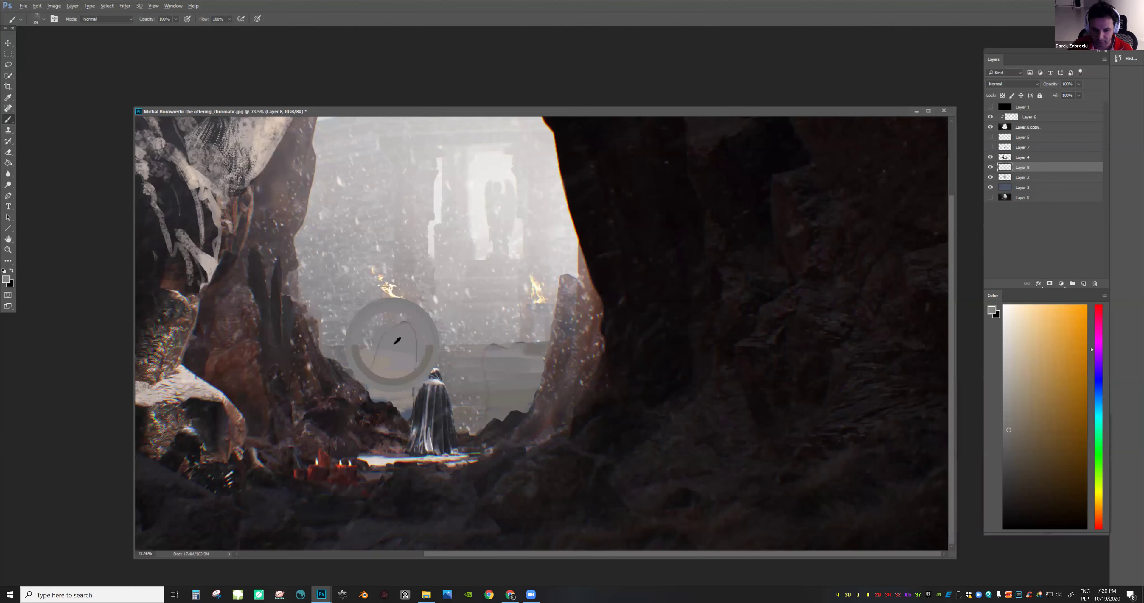
pyautogui.keyDown('alt'); pyautogui.click(445, 360); pyautogui.keyUp('alt')
pyautogui.press('z')
pyautogui.moveTo(444, 378); pyautogui.dragTo(426, 378)
pyautogui.click(991, 157)
pyautogui.click(991, 158)
pyautogui.click(990, 167)
pyautogui.click(990, 168)
pyautogui.moveTo(614, 408); pyautogui.dragTo(635, 408)
pyautogui.press('b')
pyautogui.keyDown('alt'); pyautogui.click(518, 363); pyautogui.keyUp('alt')
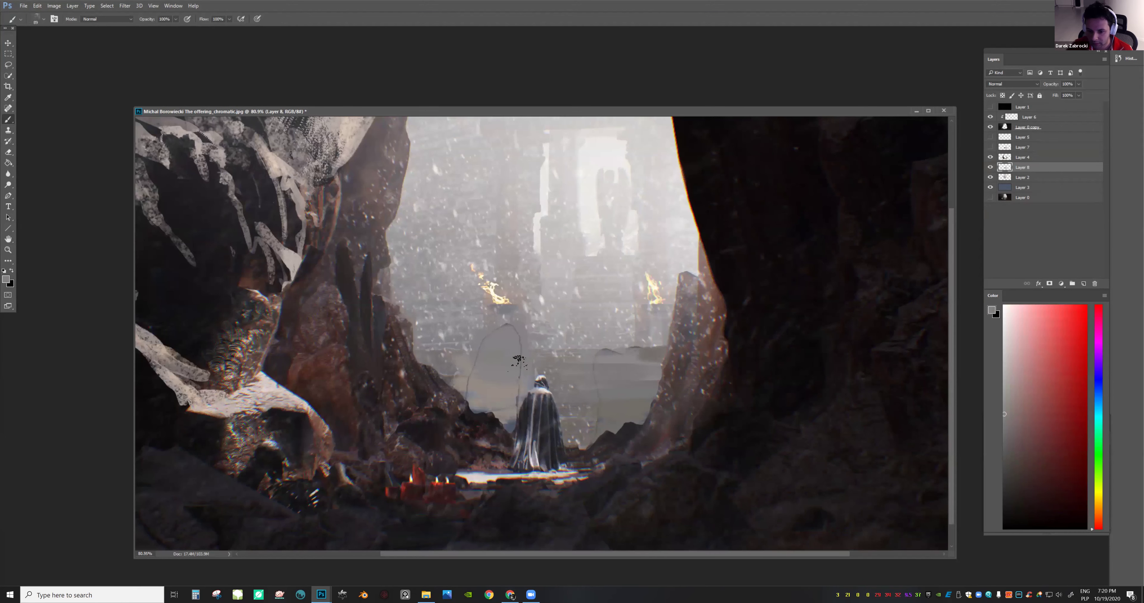
# Erase the leftover rock outlines around the figure from Layer 0 copy with a smaller eraser
pyautogui.click(990, 127)
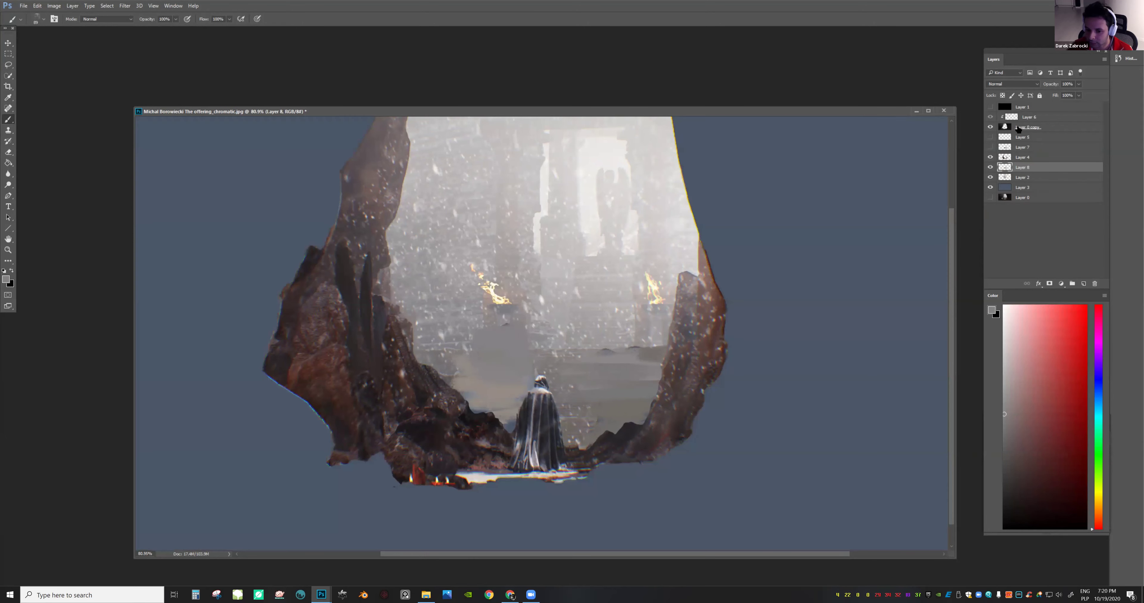
pyautogui.click(1021, 128)
pyautogui.press('e')
pyautogui.press('[')
pyautogui.press('[')
pyautogui.press('[')
pyautogui.press('[')
pyautogui.press('[')
pyautogui.press('[')
pyautogui.press('[')
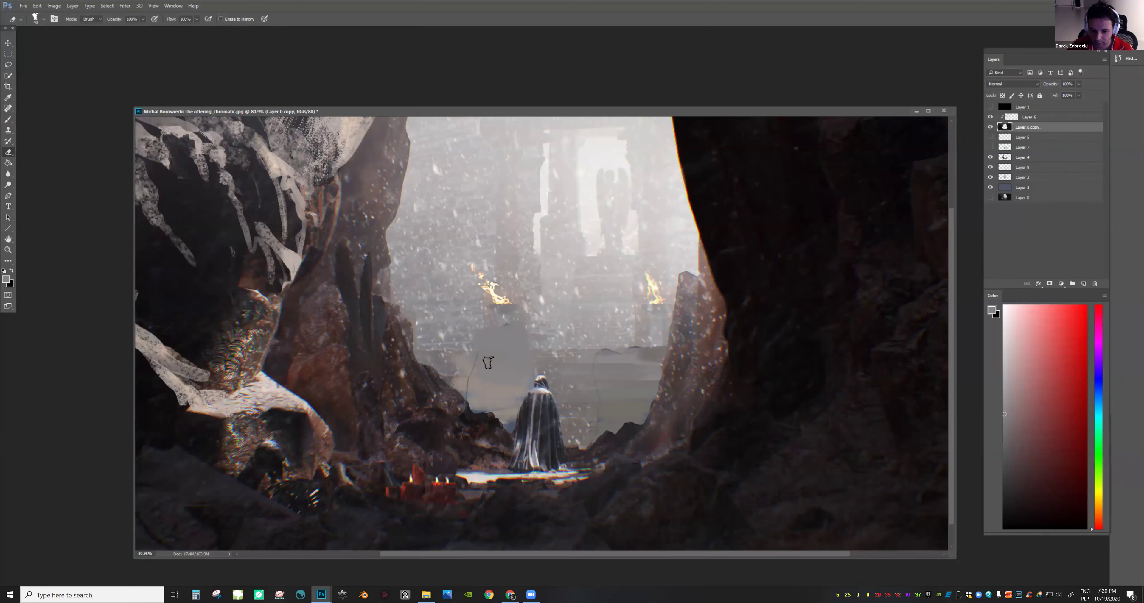
pyautogui.press('[')
# Lasso the cloaked figure on Layer 4 and cut it to its own layer
pyautogui.press('z')
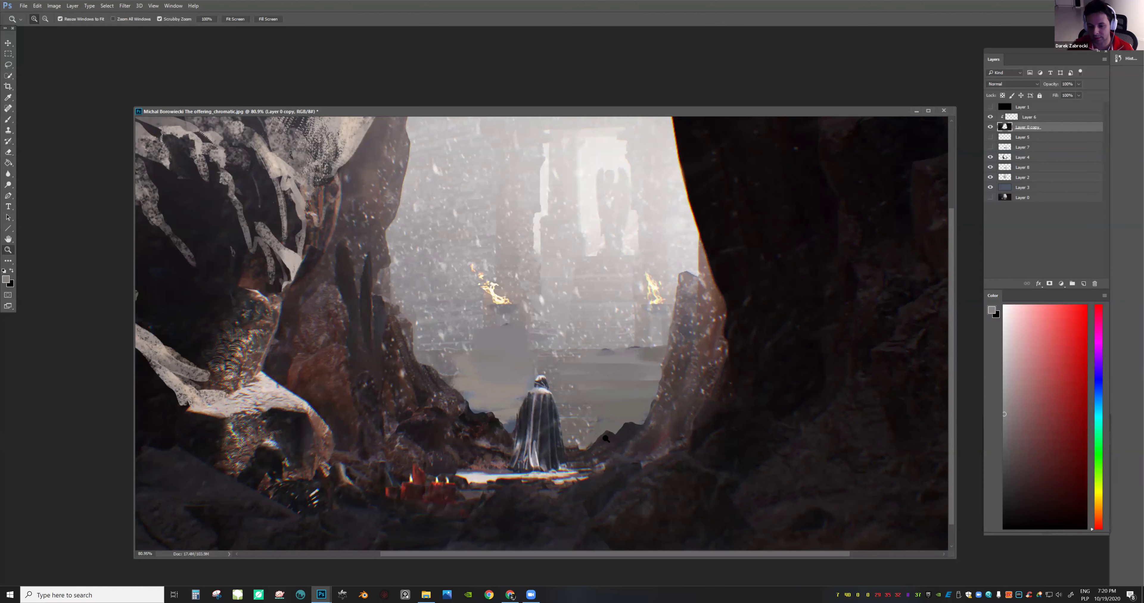
pyautogui.moveTo(606, 439); pyautogui.dragTo(515, 426)
pyautogui.moveTo(723, 362); pyautogui.dragTo(781, 346)
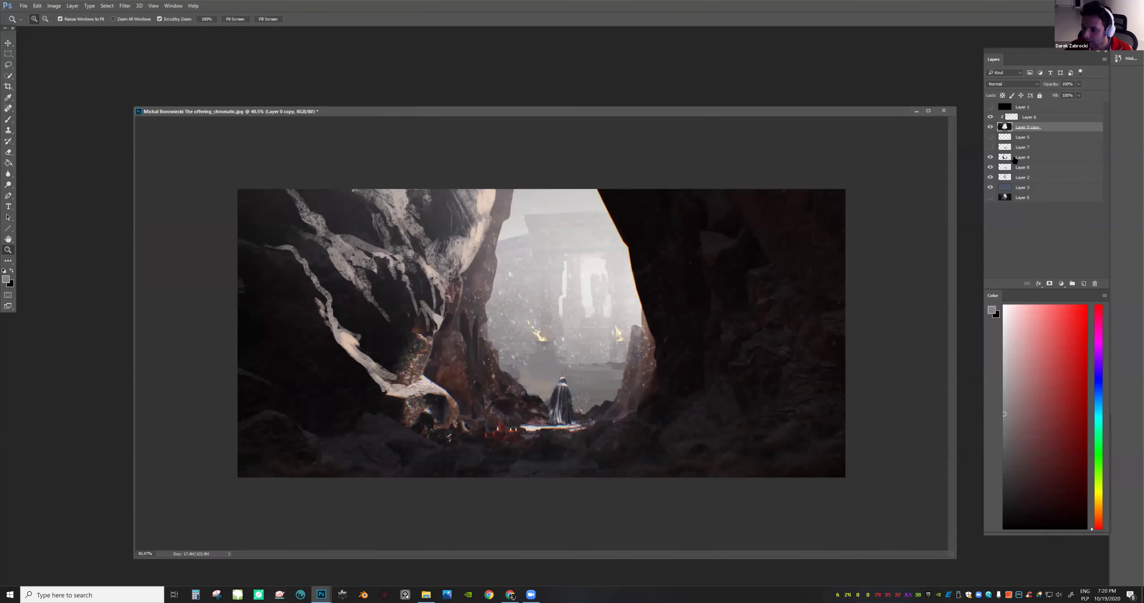
pyautogui.click(1014, 159)
pyautogui.scroll(2, 544, 373)
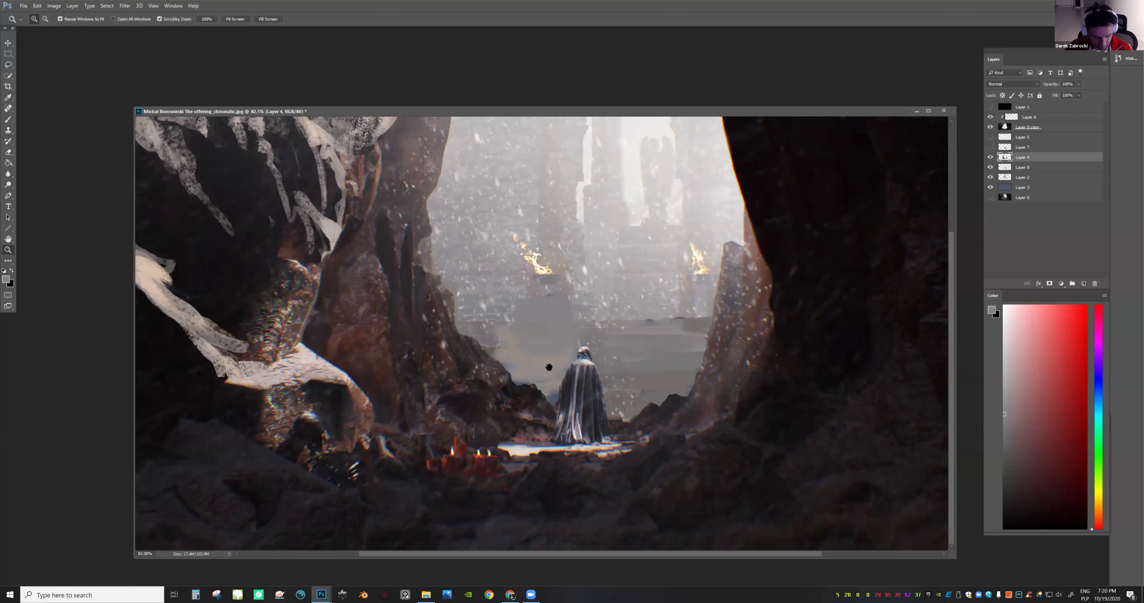
pyautogui.scroll(2, 548, 367)
pyautogui.press('l')
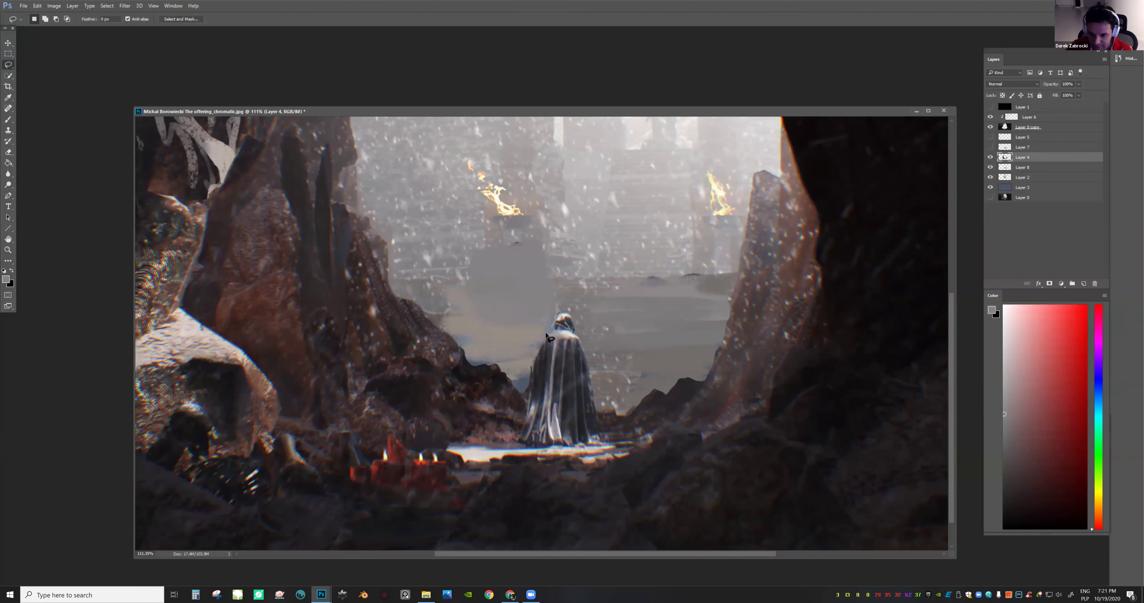
pyautogui.moveTo(527, 417)
pyautogui.mouseDown()
pyautogui.moveTo(522, 437)
pyautogui.moveTo(536, 449)
pyautogui.moveTo(574, 447)
pyautogui.moveTo(597, 419)
pyautogui.mouseUp()
pyautogui.moveTo(599, 355); pyautogui.dragTo(582, 329)
pyautogui.rightClick(582, 329)
pyautogui.click(608, 409)
# Add a new layer above Layer 4, sample a muted grey beside the cloaked figure, and enlarge the brush
pyautogui.press('z')
pyautogui.moveTo(679, 380); pyautogui.dragTo(622, 380)
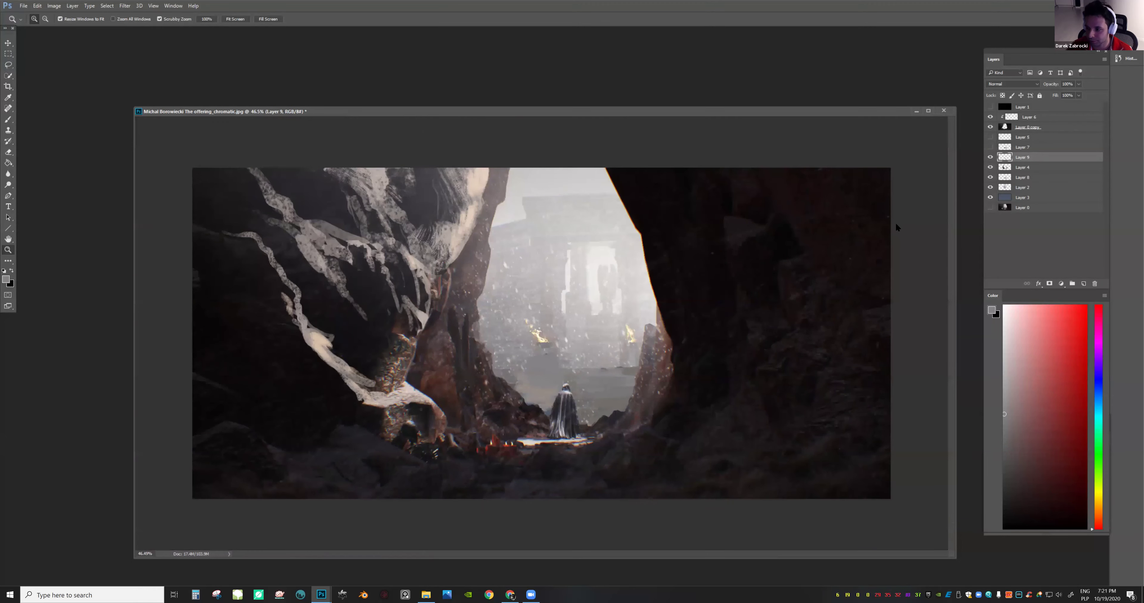
pyautogui.click(1023, 169)
pyautogui.click(1084, 283)
pyautogui.moveTo(551, 424); pyautogui.dragTo(582, 415)
pyautogui.press('b')
pyautogui.keyDown('alt'); pyautogui.click(582, 412); pyautogui.keyUp('alt')
pyautogui.rightClick(664, 430)
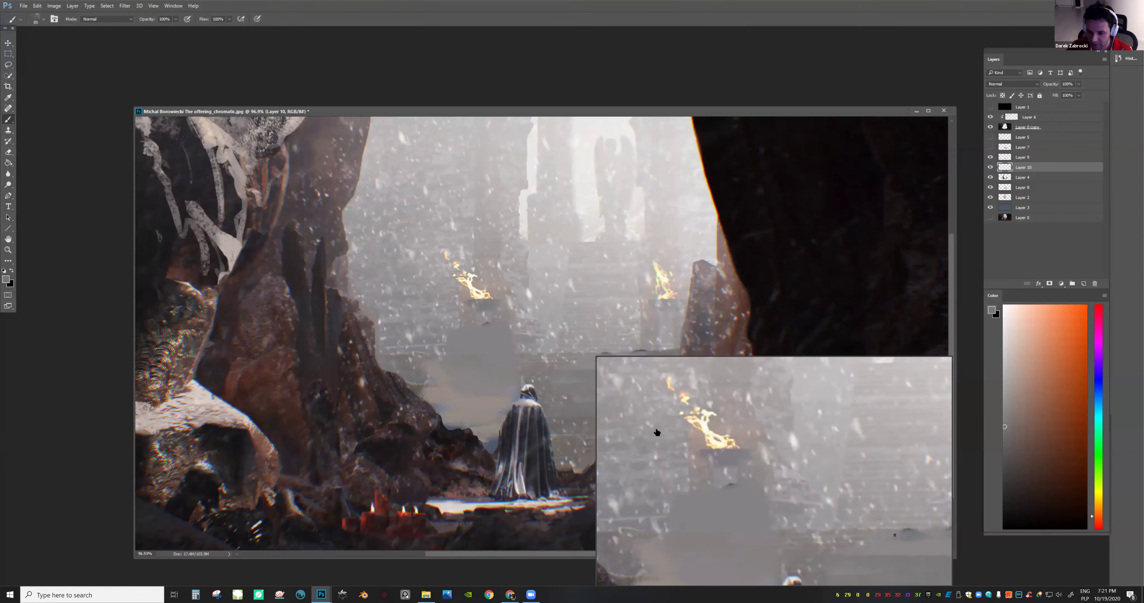
pyautogui.press('Return')
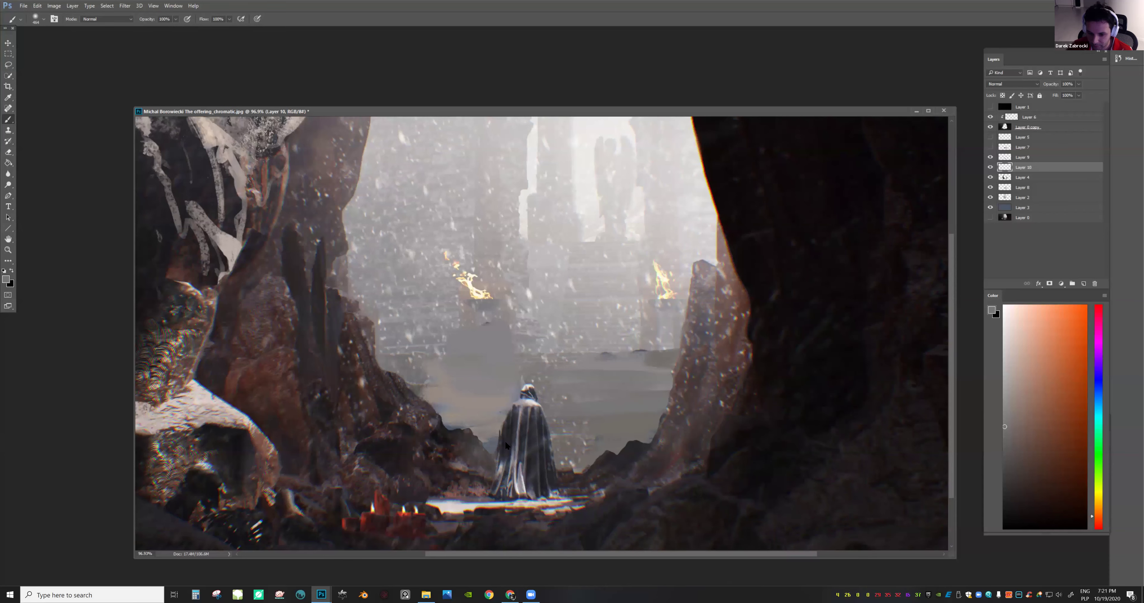
# Paint soft haze in sampled greys over the rocks left of the figure and clip the layer to Layer 4
pyautogui.keyDown('alt'); pyautogui.click(486, 424); pyautogui.keyUp('alt')
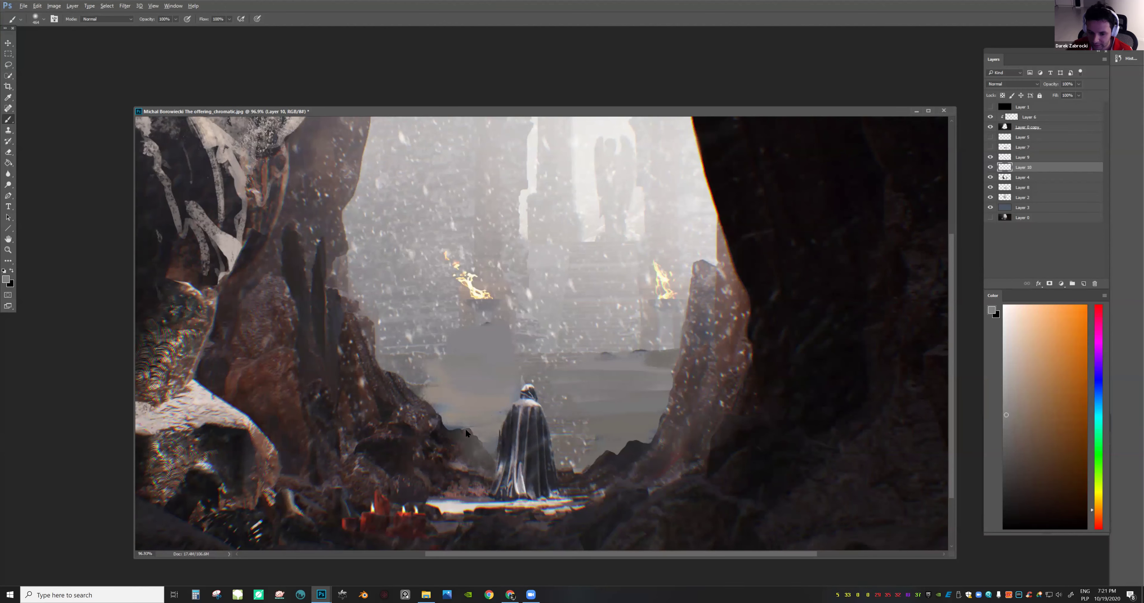
pyautogui.keyDown('alt'); pyautogui.click(492, 439); pyautogui.keyUp('alt')
pyautogui.keyDown('alt'); pyautogui.click(429, 433); pyautogui.keyUp('alt')
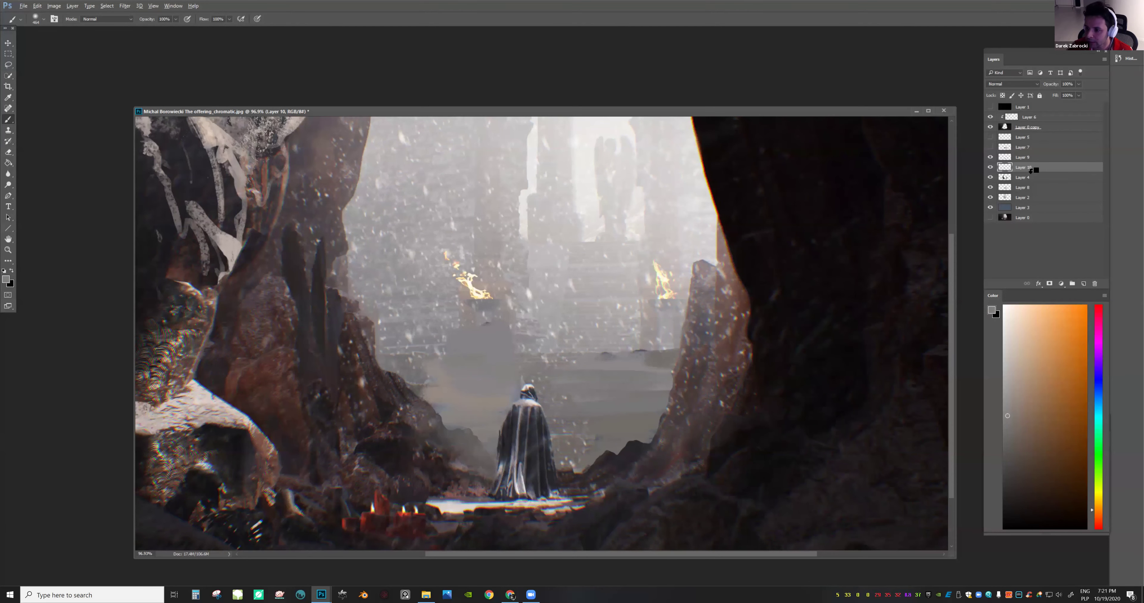
pyautogui.hotkey('ctrl', 'alt', 'g')
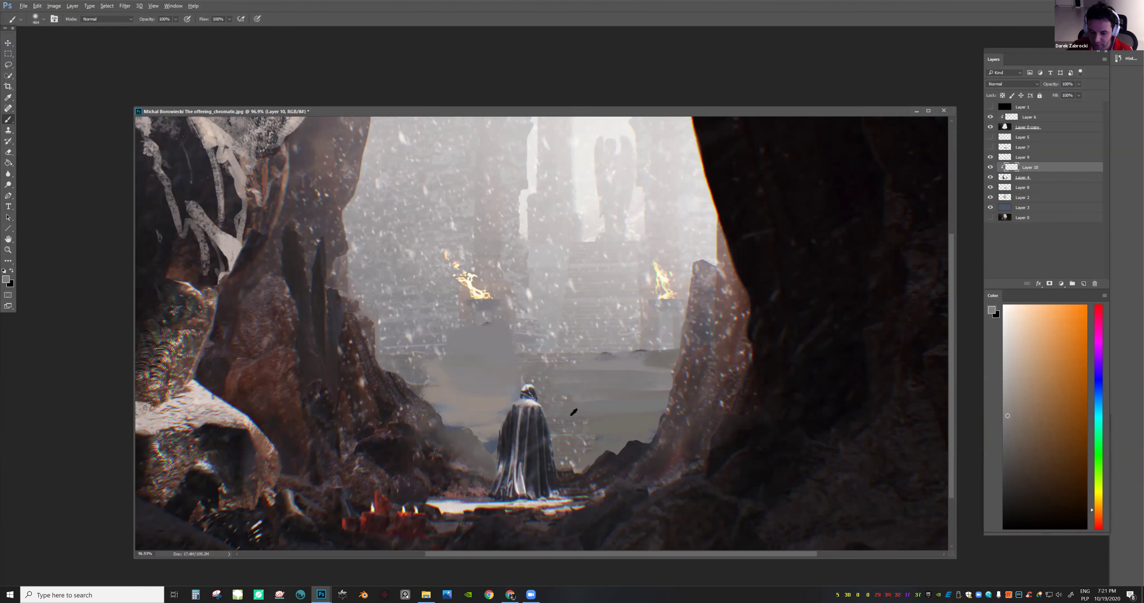
# Reset the colours with white in front and erase part of the haze beside the cloak using a large soft eraser
pyautogui.press('d')
pyautogui.press('x')
pyautogui.press('e')
pyautogui.rightClick(595, 437)
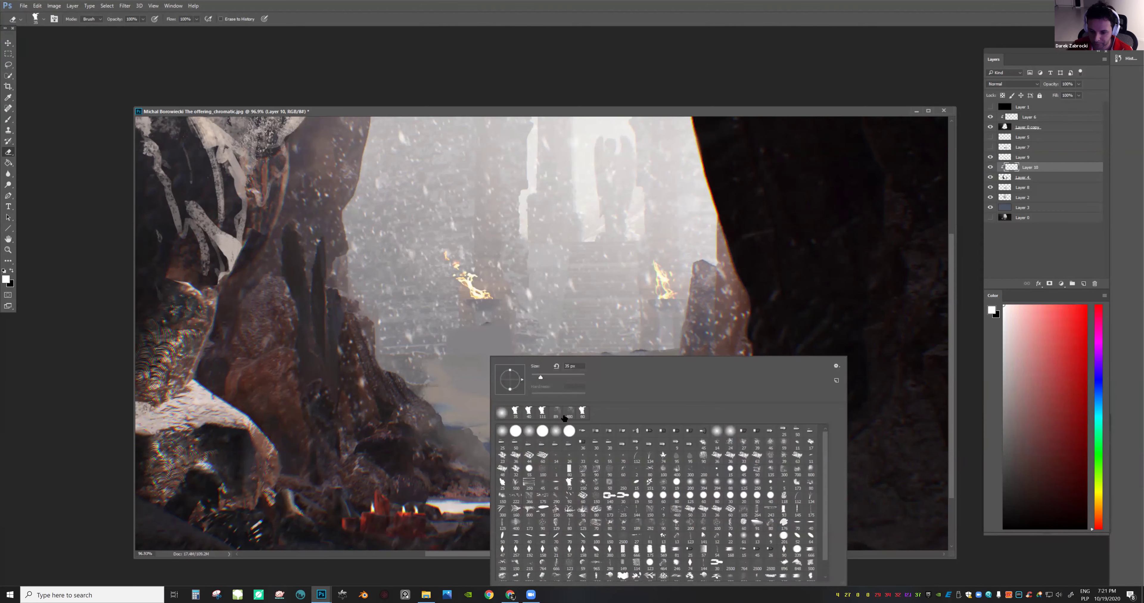
pyautogui.click(552, 377)
pyautogui.press('Return')
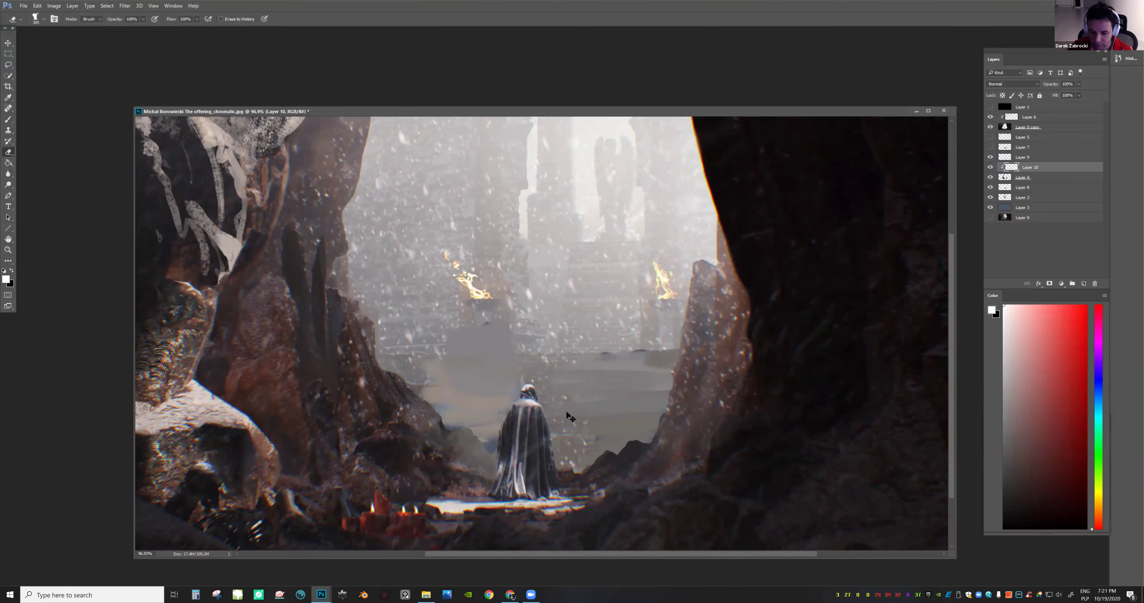
pyautogui.rightClick(642, 411)
pyautogui.click(635, 431)
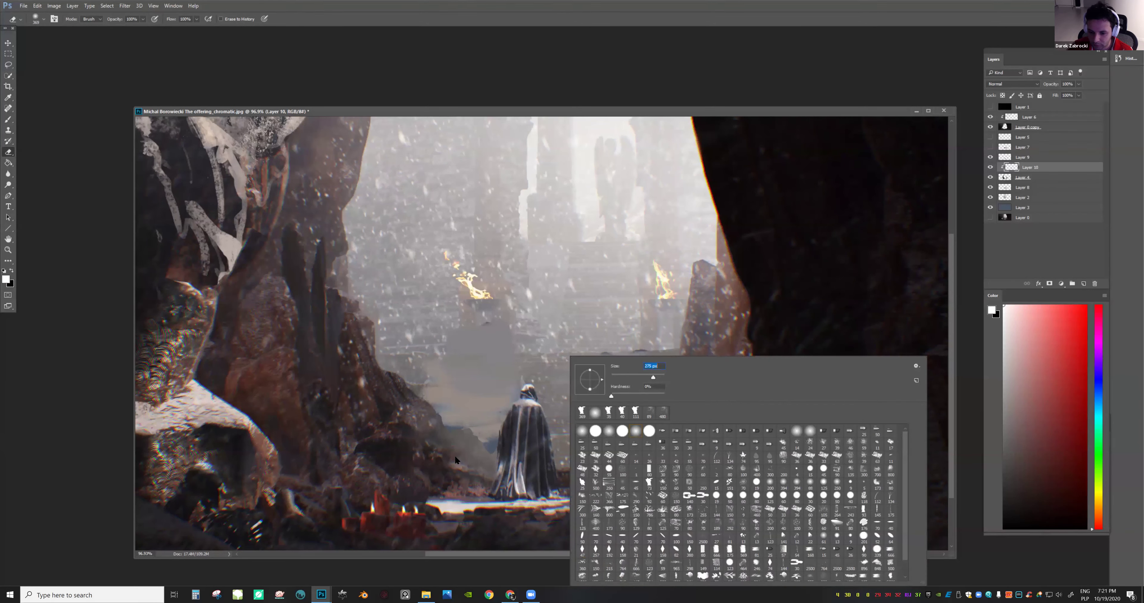
pyautogui.press('Return')
pyautogui.press('b')
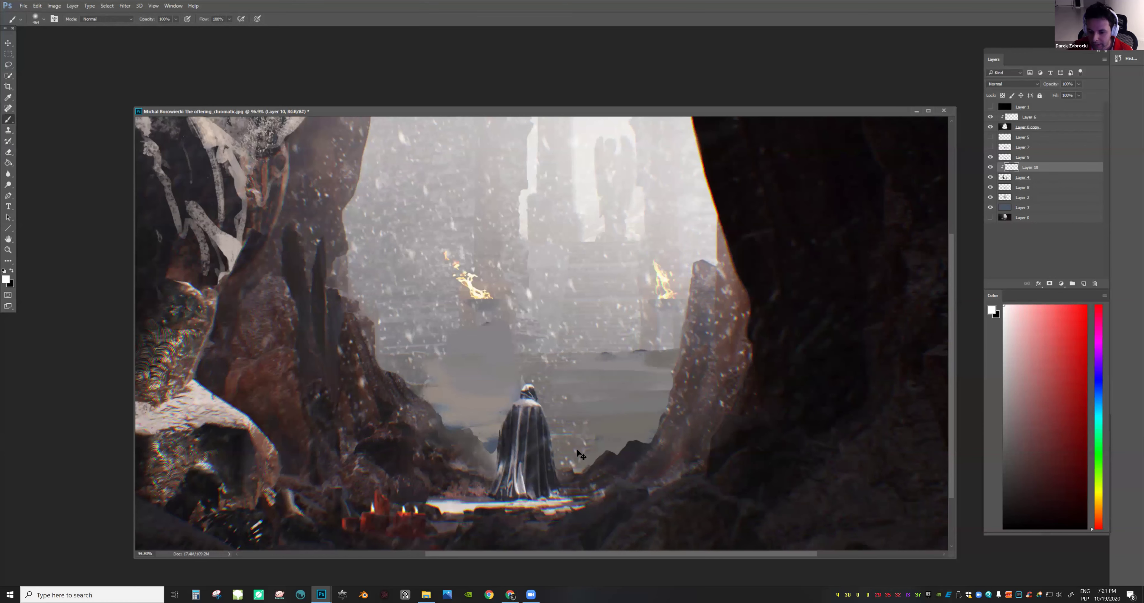
# Rework the haze left of the cloak with sampled light greys and undo the last strokes
pyautogui.keyDown('alt'); pyautogui.click(486, 438); pyautogui.keyUp('alt')
pyautogui.press('z')
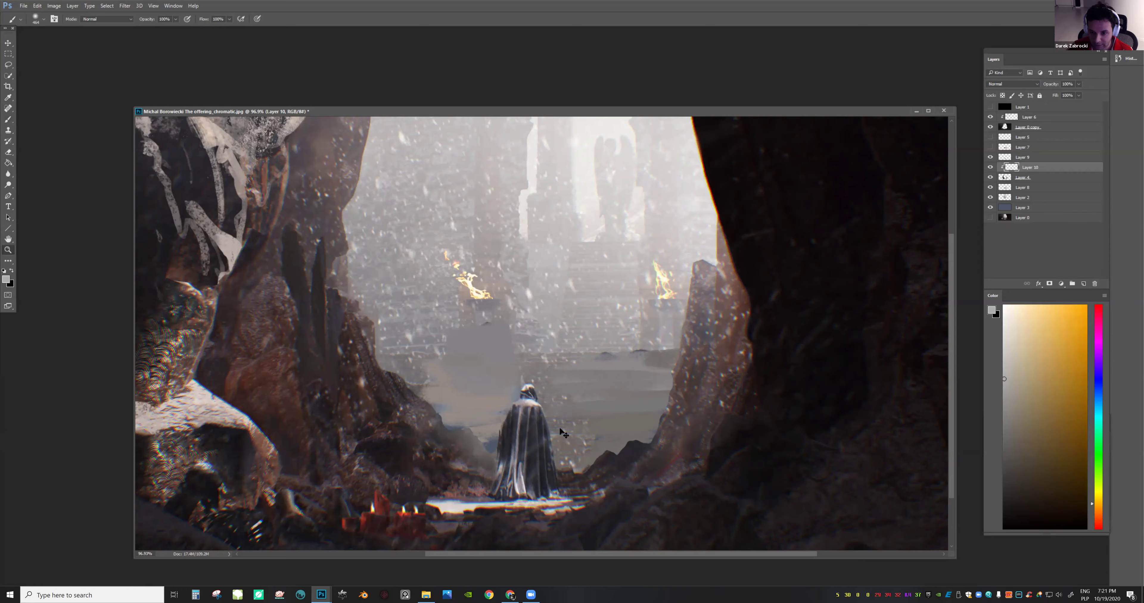
pyautogui.moveTo(565, 434); pyautogui.dragTo(571, 446)
pyautogui.moveTo(503, 435); pyautogui.dragTo(555, 437)
pyautogui.press('b')
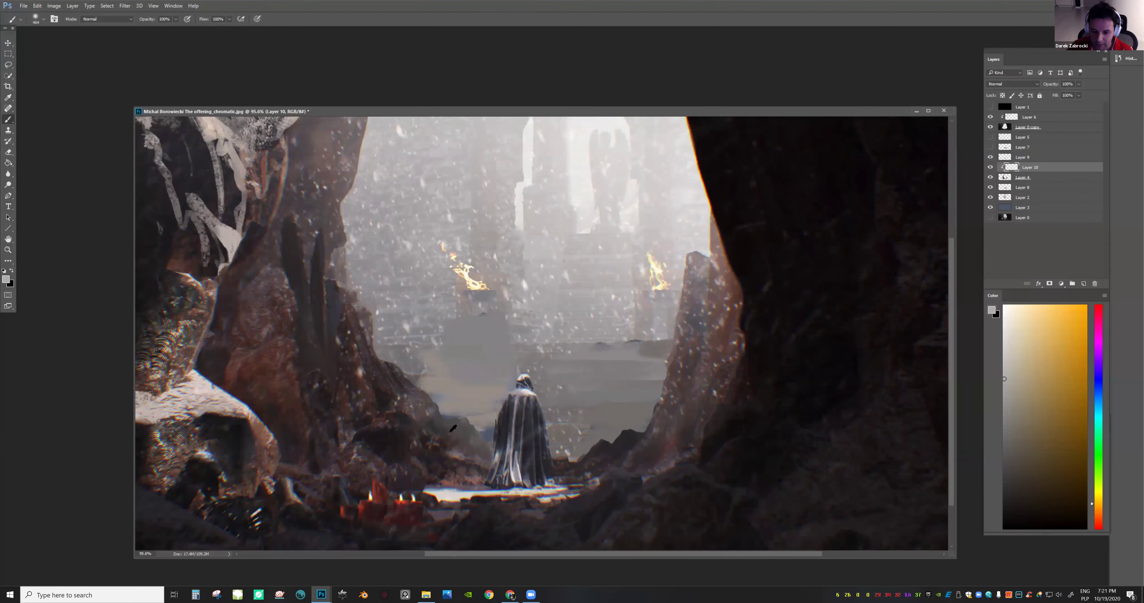
pyautogui.keyDown('alt'); pyautogui.click(469, 416); pyautogui.keyUp('alt')
pyautogui.keyDown('alt'); pyautogui.click(601, 409); pyautogui.keyUp('alt')
pyautogui.moveTo(465, 437); pyautogui.dragTo(480, 443)
pyautogui.hotkey('ctrl', 'z')
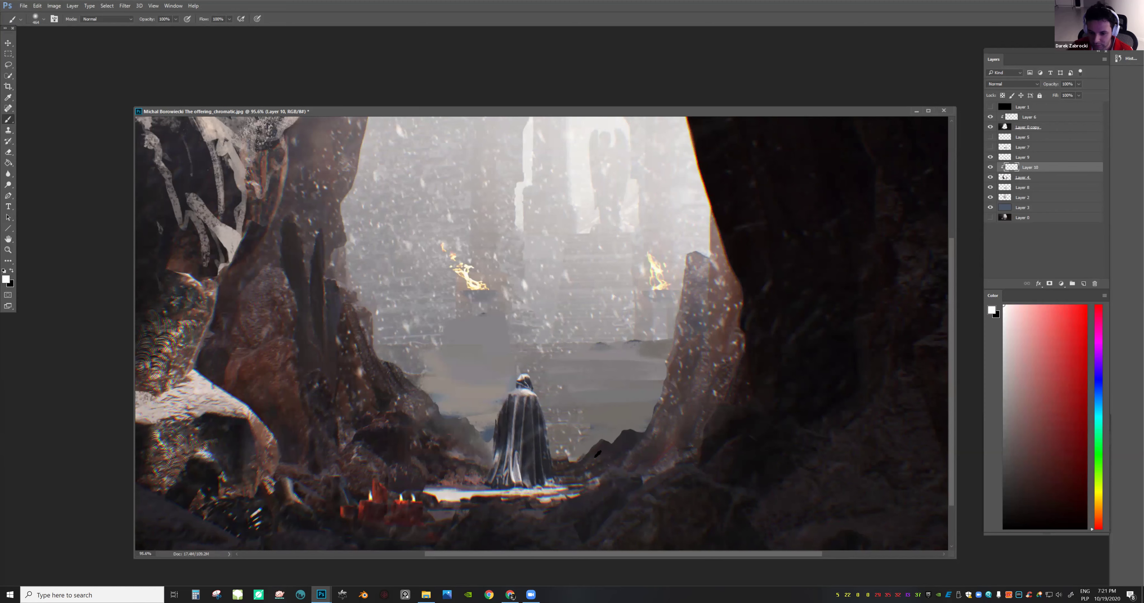
pyautogui.hotkey('ctrl', 'z')
# Paint over the low rocks right of the figure on Layer 10, sample a darker grey, and check the whole painting
pyautogui.moveTo(561, 464); pyautogui.dragTo(577, 459)
pyautogui.keyDown('alt'); pyautogui.click(570, 466); pyautogui.keyUp('alt')
pyautogui.hotkey('ctrl', 'space')
pyautogui.moveTo(646, 444)
pyautogui.mouseDown()
pyautogui.moveTo(598, 458)
pyautogui.moveTo(633, 438)
pyautogui.moveTo(651, 459)
pyautogui.moveTo(631, 461)
pyautogui.moveTo(624, 373)
pyautogui.moveTo(637, 278)
pyautogui.mouseUp()
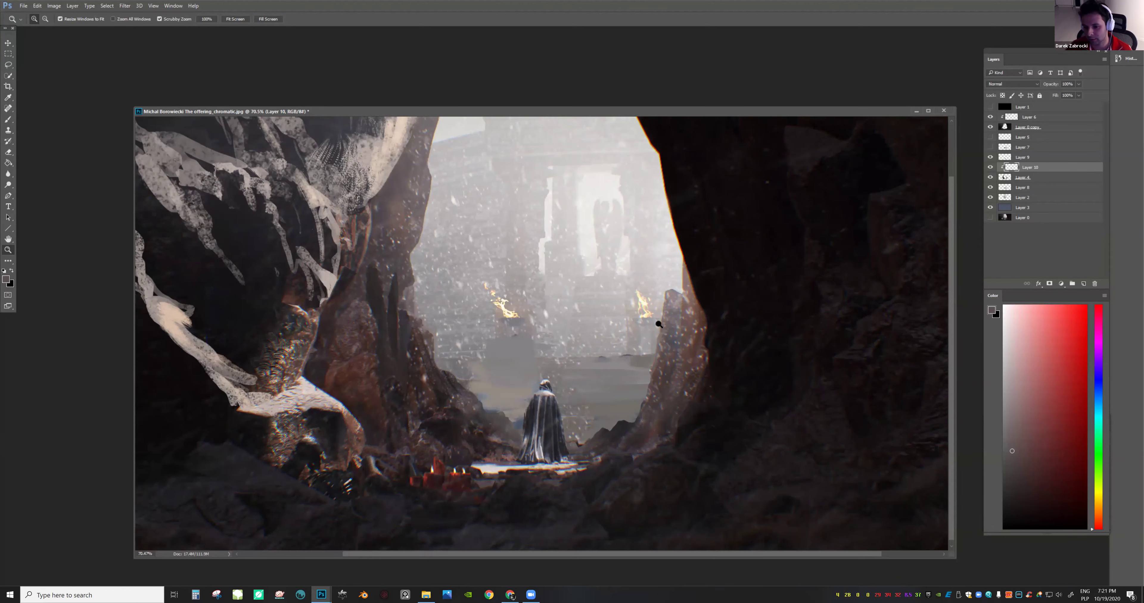
pyautogui.moveTo(783, 325); pyautogui.dragTo(761, 326)
pyautogui.moveTo(640, 357); pyautogui.dragTo(627, 384)
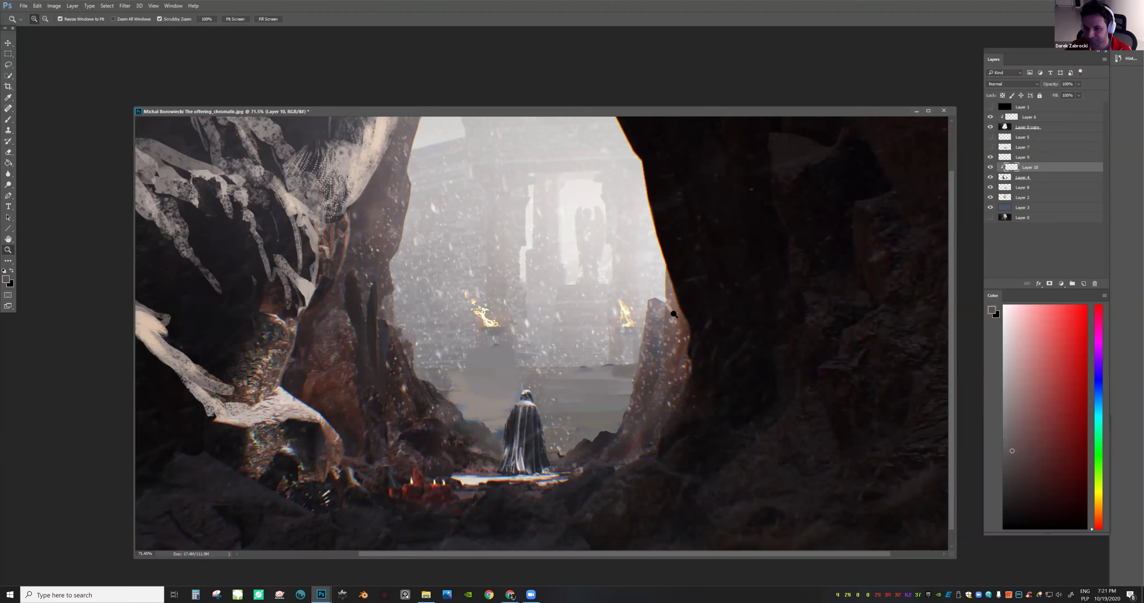
pyautogui.moveTo(668, 330); pyautogui.dragTo(682, 371)
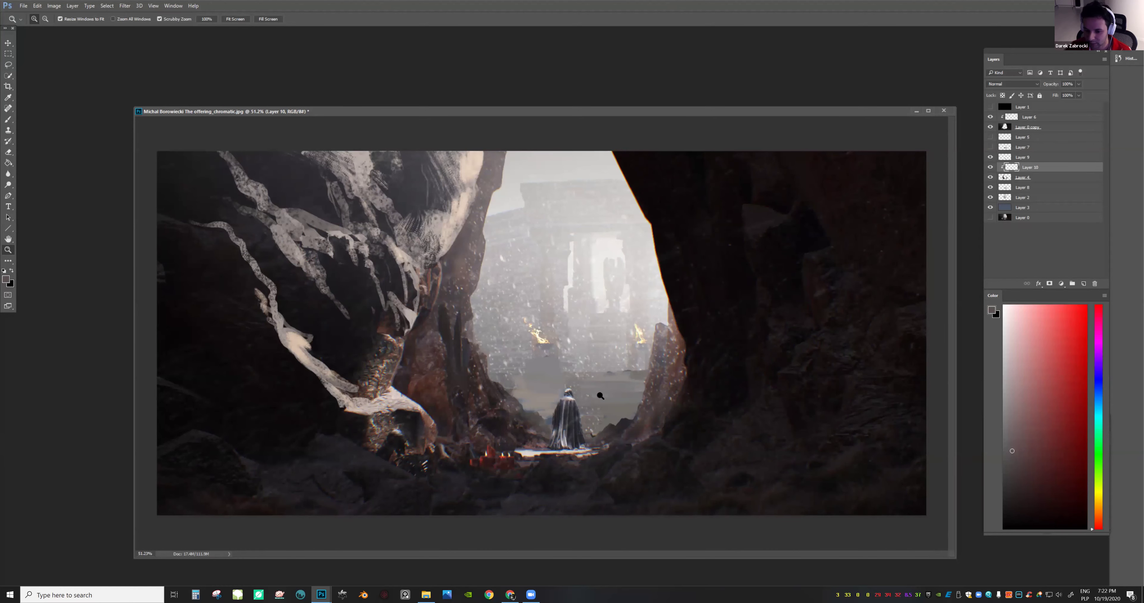
pyautogui.moveTo(599, 396); pyautogui.dragTo(643, 392)
# Compare the painting with and without Layer 10 and Layer 8, and sample a light grey near the figure
pyautogui.click(989, 167)
pyautogui.press('e')
pyautogui.press('b')
pyautogui.keyDown('alt'); pyautogui.click(540, 415); pyautogui.keyUp('alt')
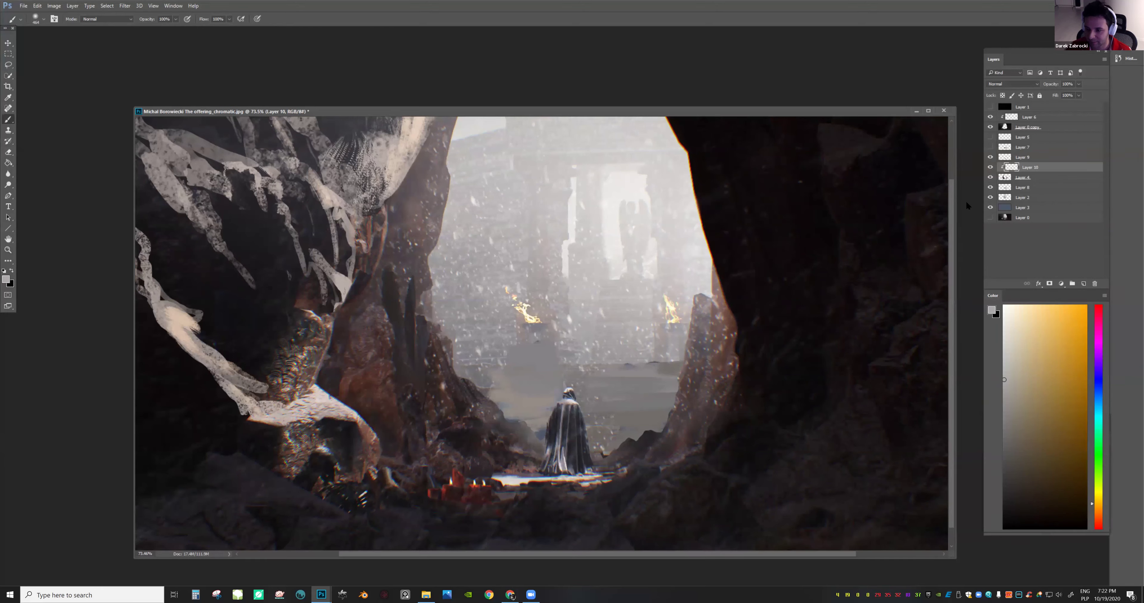
pyautogui.click(989, 188)
pyautogui.click(990, 187)
# Add a new layer above Layer 8 and paint sampled grey mist over the background left of the figure
pyautogui.click(1017, 187)
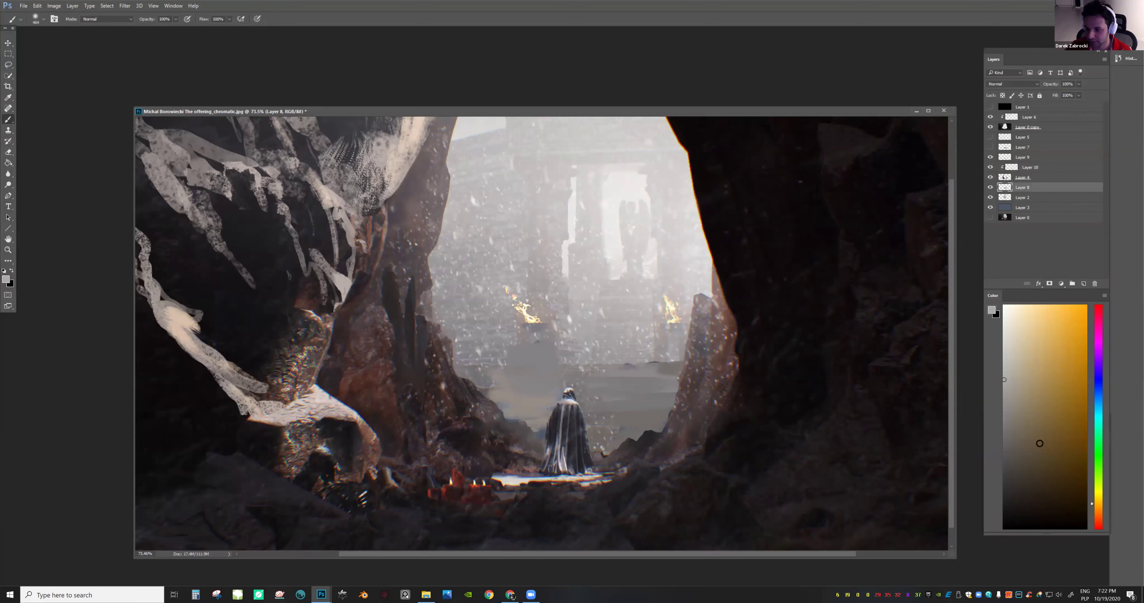
pyautogui.hotkey('ctrl', 'shift', 'alt', 'n')
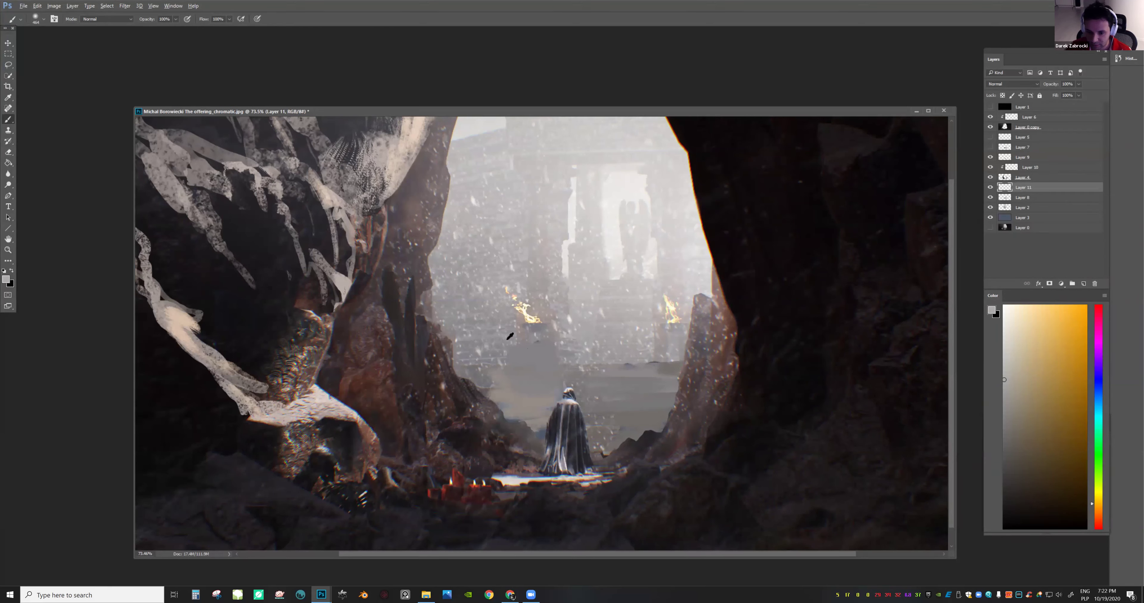
pyautogui.keyDown('alt'); pyautogui.click(510, 336); pyautogui.keyUp('alt')
pyautogui.keyDown('alt'); pyautogui.click(504, 412); pyautogui.keyUp('alt')
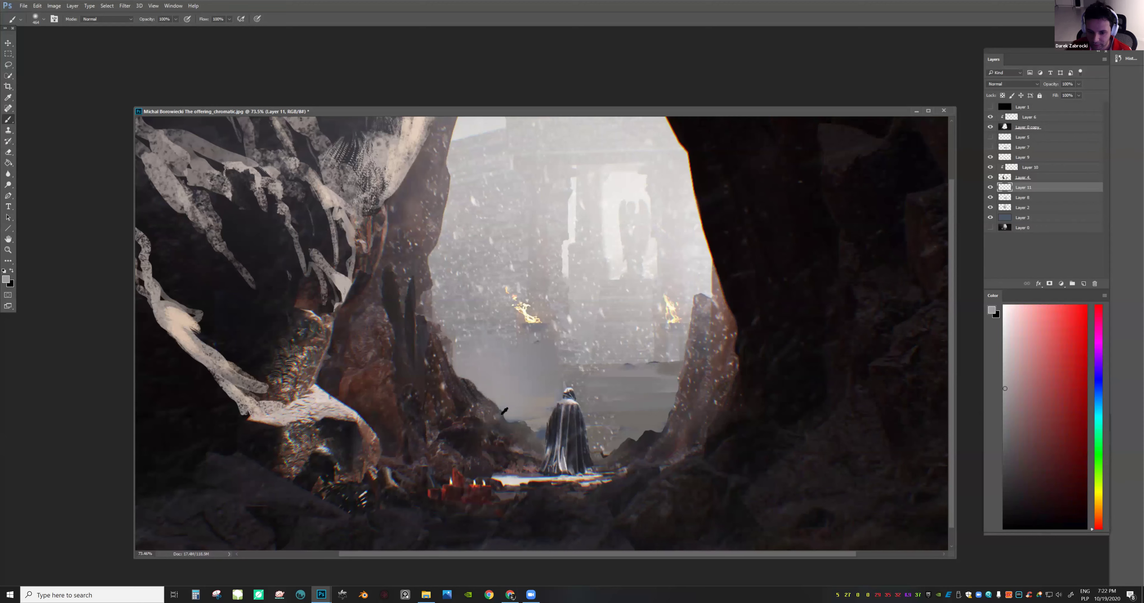
pyautogui.press('z')
pyautogui.moveTo(770, 393)
pyautogui.mouseDown()
pyautogui.moveTo(722, 436)
pyautogui.moveTo(710, 431)
pyautogui.mouseUp()
pyautogui.hotkey('ctrl', '0')
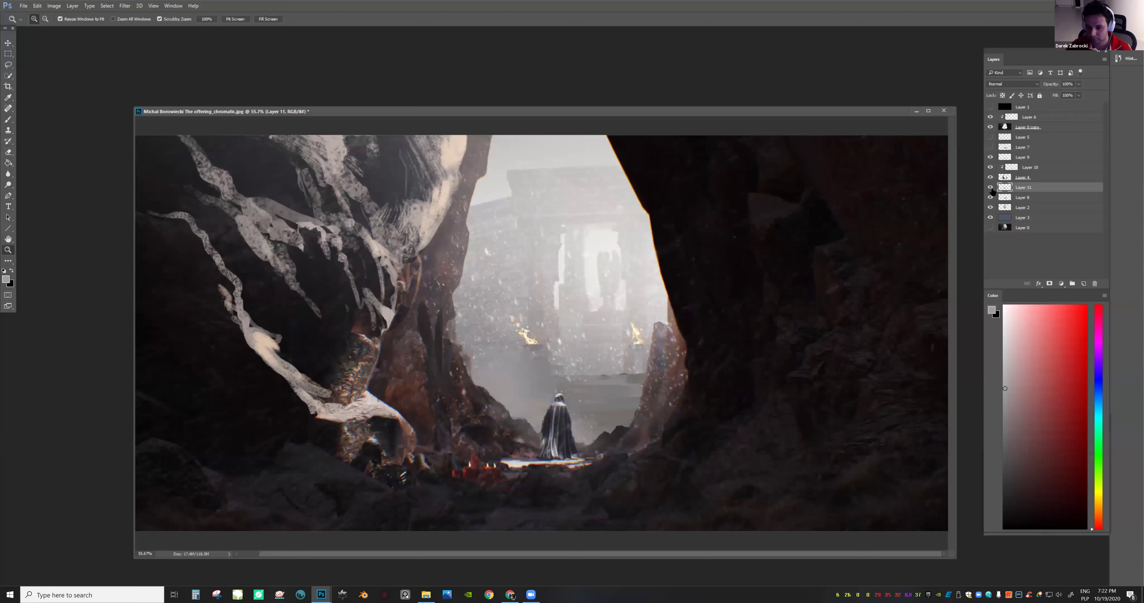
# Identify the figure's Layer 9 by toggling it, duplicate it, and hide the original
pyautogui.click(1016, 161)
pyautogui.click(990, 157)
pyautogui.click(990, 156)
pyautogui.hotkey('ctrl', '0')
pyautogui.hotkey('ctrl', 'j')
pyautogui.click(990, 167)
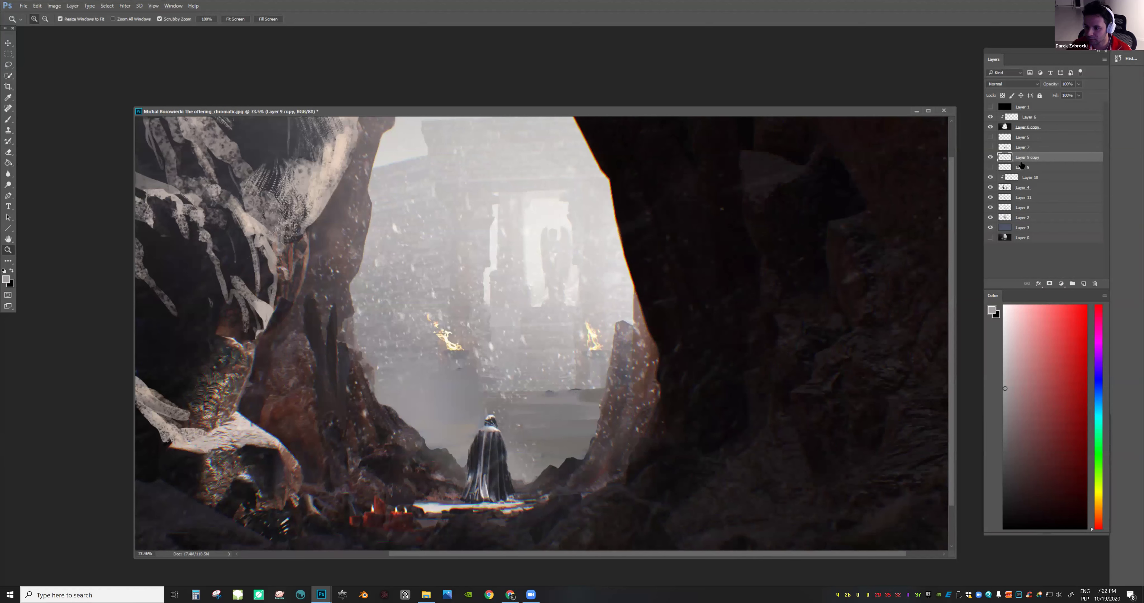
# Add a Levels adjustment layer clipped to Layer 9 copy
pyautogui.click(1062, 284)
pyautogui.click(1079, 334)
pyautogui.keyDown('alt'); pyautogui.click(1064, 162); pyautogui.keyUp('alt')
# Move and enlarge the Levels properties, lower the output white level to about 100, and review the darkened figure
pyautogui.moveTo(1046, 298)
pyautogui.mouseDown()
pyautogui.moveTo(1052, 310)
pyautogui.moveTo(1028, 313)
pyautogui.moveTo(1016, 300)
pyautogui.moveTo(1061, 292)
pyautogui.mouseUp()
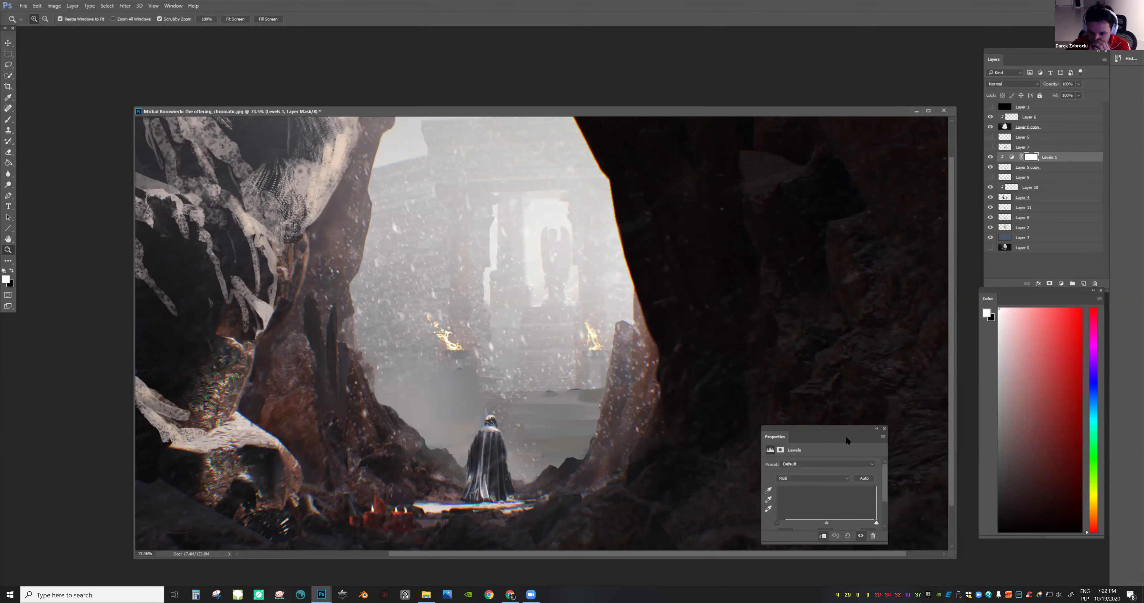
pyautogui.moveTo(854, 427); pyautogui.dragTo(1050, 357)
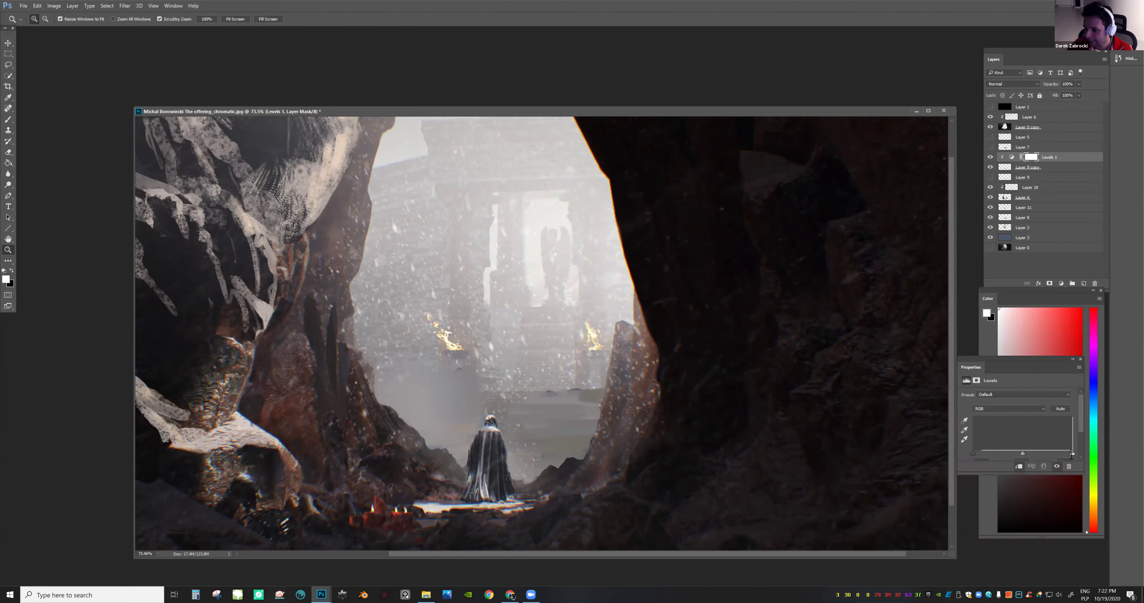
pyautogui.moveTo(1086, 479); pyautogui.dragTo(1109, 524)
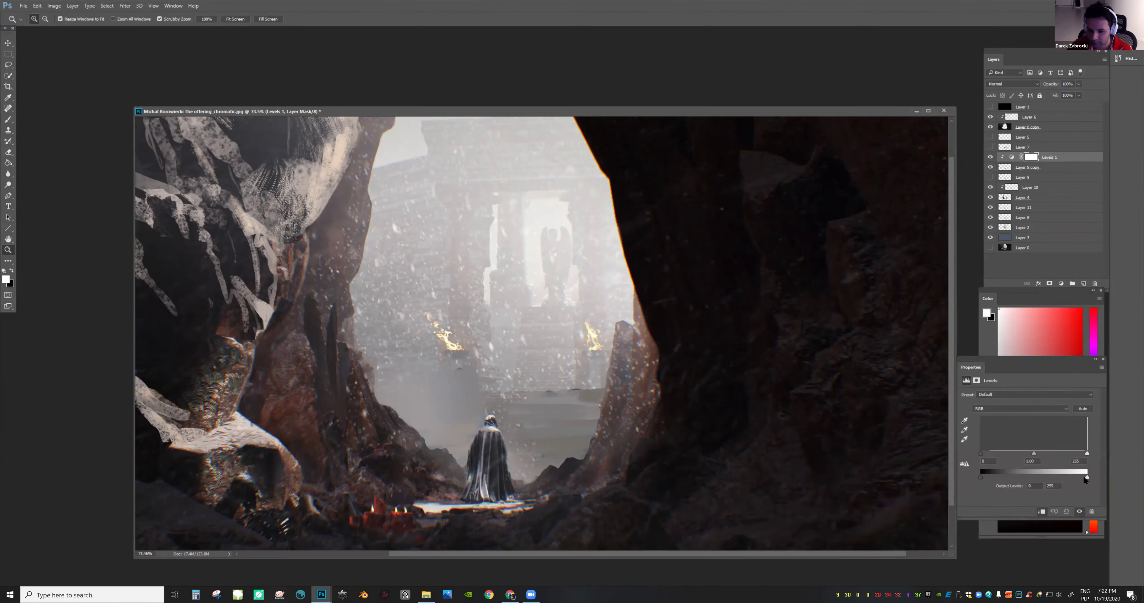
pyautogui.moveTo(1081, 477); pyautogui.dragTo(1024, 477)
pyautogui.moveTo(698, 464)
pyautogui.mouseDown()
pyautogui.moveTo(626, 434)
pyautogui.moveTo(621, 450)
pyautogui.moveTo(565, 433)
pyautogui.moveTo(573, 446)
pyautogui.mouseUp()
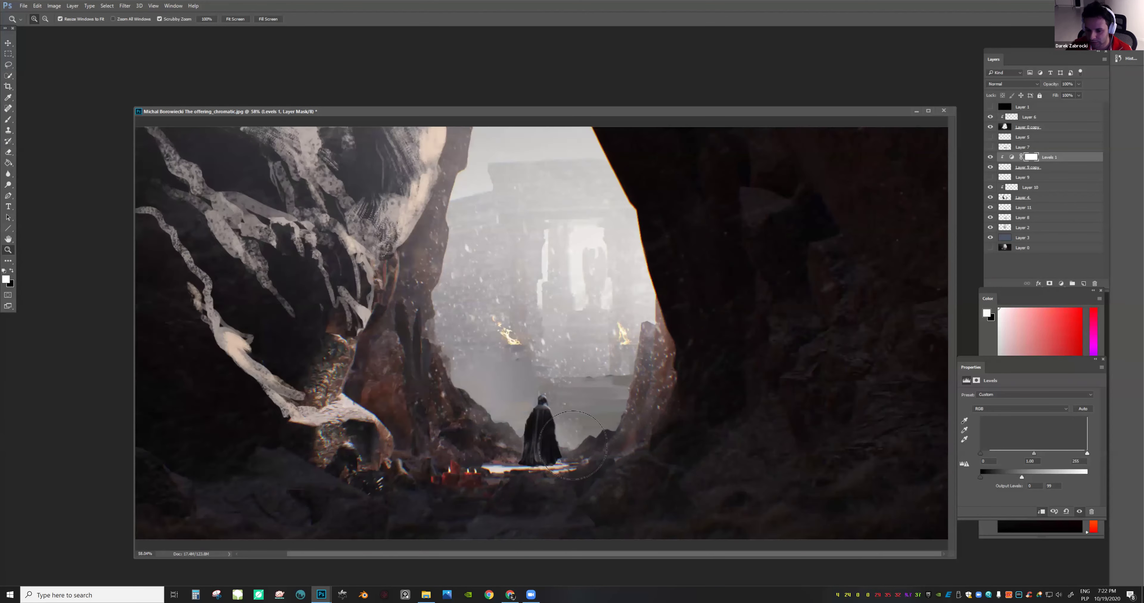
pyautogui.scroll(-4, 556, 390)
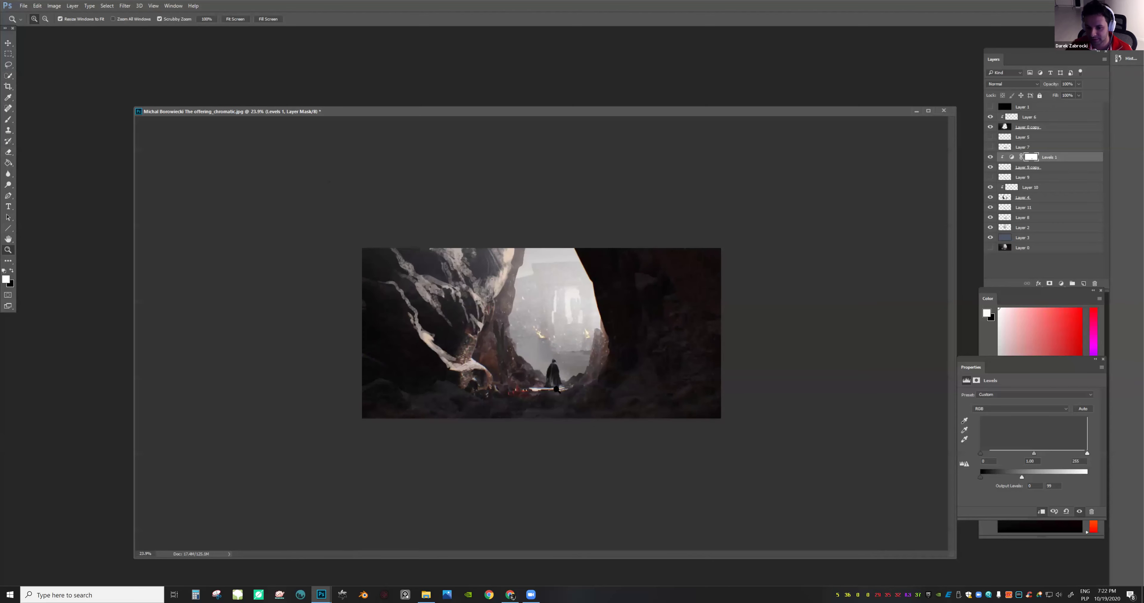
pyautogui.scroll(4, 569, 423)
# Trim the left edge of the cloak on Layer 9 copy with a 20 px textured eraser, undoing the last strokes
pyautogui.press('e')
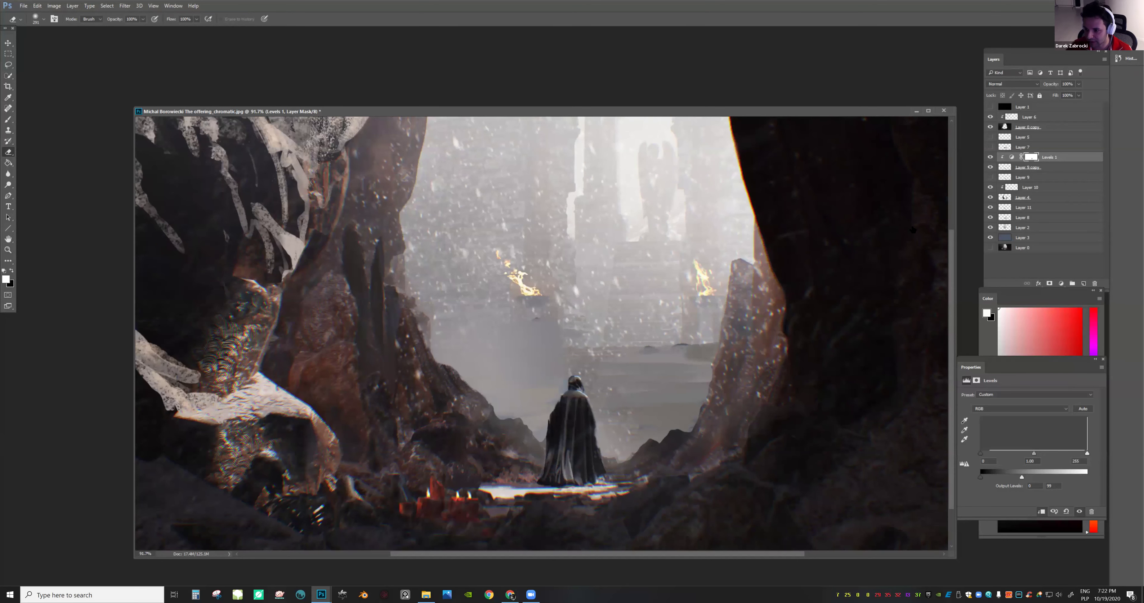
pyautogui.click(1034, 167)
pyautogui.rightClick(711, 418)
pyautogui.click(704, 412)
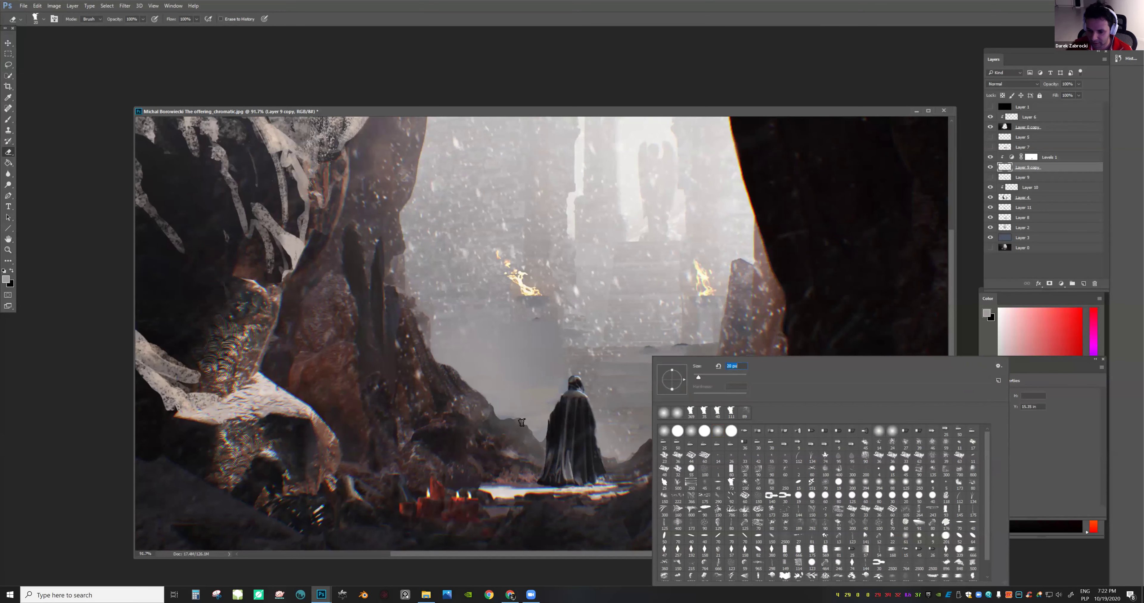
pyautogui.moveTo(550, 434)
pyautogui.mouseDown()
pyautogui.moveTo(555, 406)
pyautogui.moveTo(547, 459)
pyautogui.mouseUp()
pyautogui.hotkey('ctrl', 'z')
pyautogui.hotkey('ctrl', 'z')
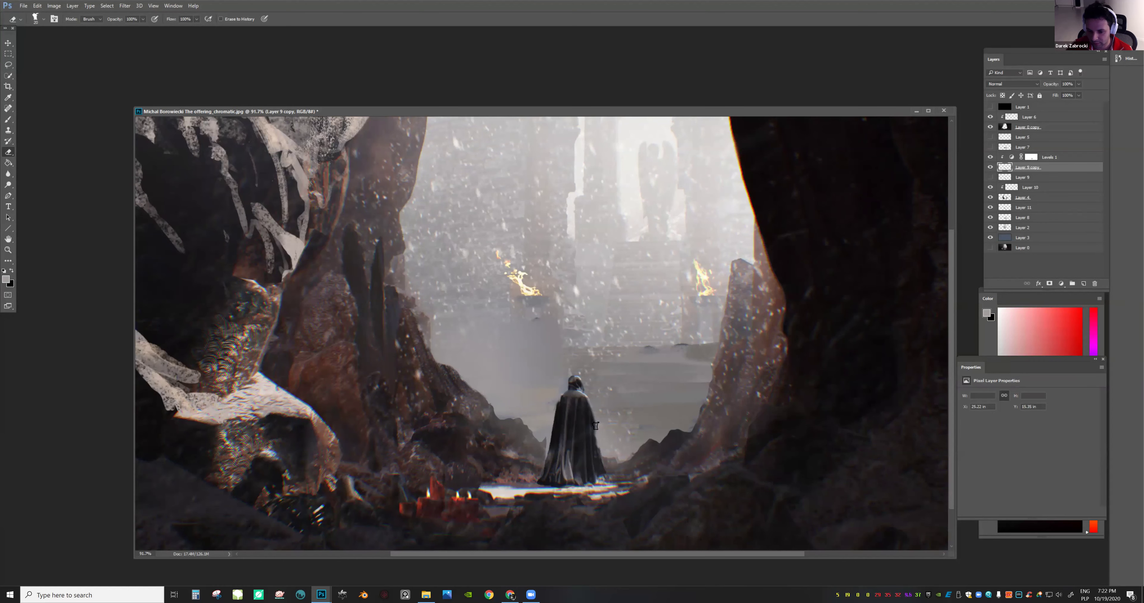
# Paint an arm holding a thin sword on the right side of the figure with a 10 px brush in sampled dark grey
pyautogui.moveTo(618, 437); pyautogui.dragTo(642, 437)
pyautogui.press('b')
pyautogui.keyDown('alt'); pyautogui.click(582, 399); pyautogui.keyUp('alt')
pyautogui.rightClick(680, 417)
pyautogui.rightClick(658, 418)
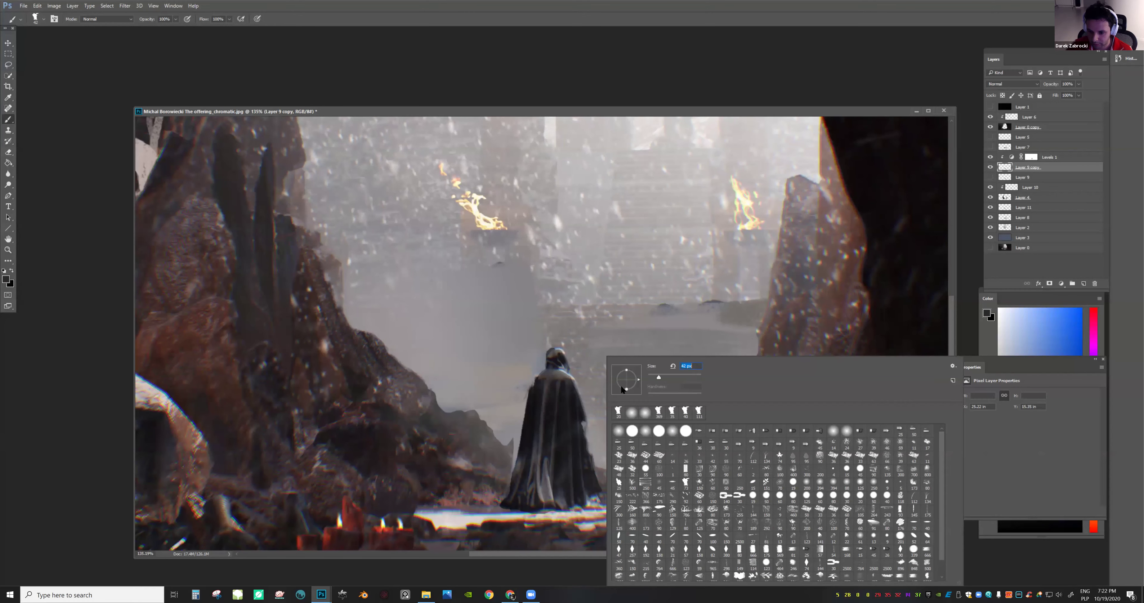
pyautogui.write('10')
pyautogui.press('Return')
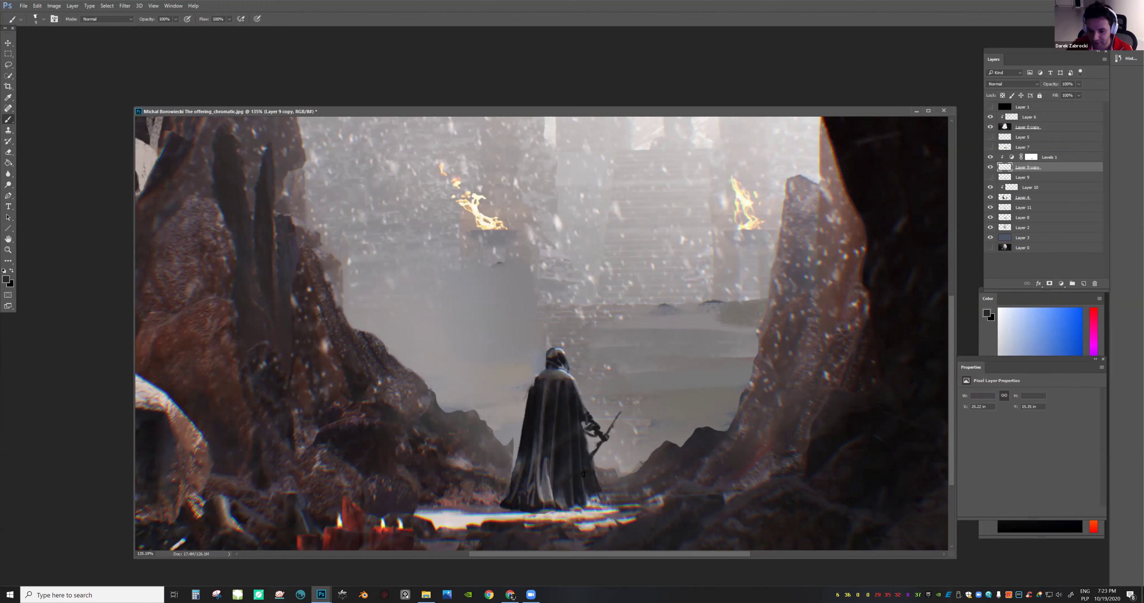
# Refine the outline of the figure's hood, shoulders and cloak with the eraser and brush
pyautogui.press('z')
pyautogui.moveTo(711, 448); pyautogui.dragTo(646, 429)
pyautogui.moveTo(503, 344); pyautogui.dragTo(539, 365)
pyautogui.press('e')
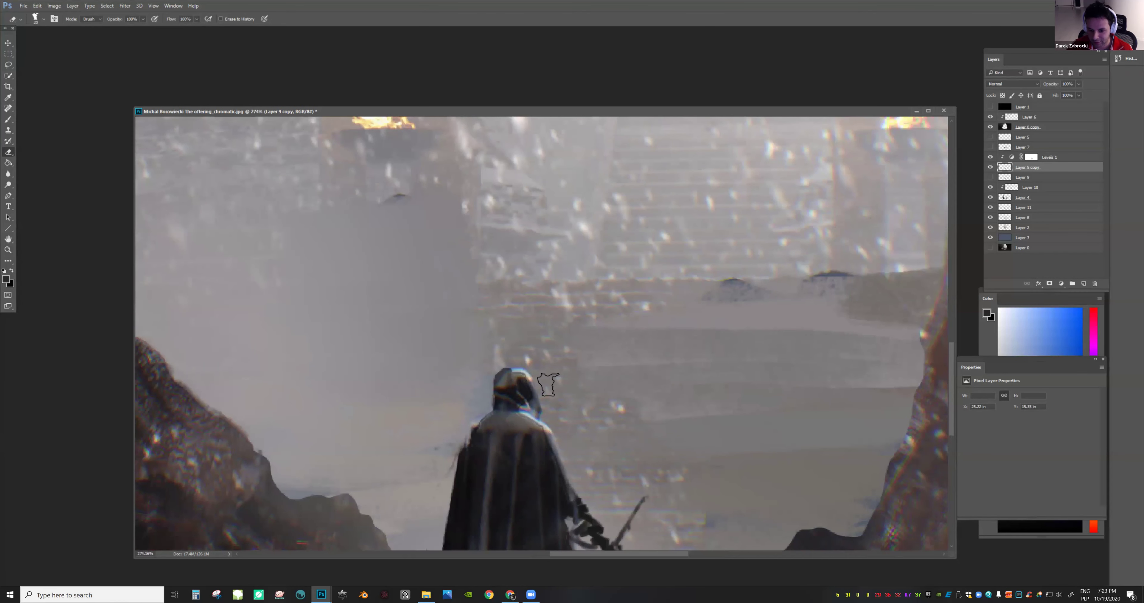
pyautogui.press('z')
pyautogui.moveTo(591, 411)
pyautogui.mouseDown()
pyautogui.moveTo(643, 412)
pyautogui.moveTo(629, 432)
pyautogui.mouseUp()
pyautogui.moveTo(497, 384); pyautogui.dragTo(561, 385)
pyautogui.press('b')
pyautogui.press('e')
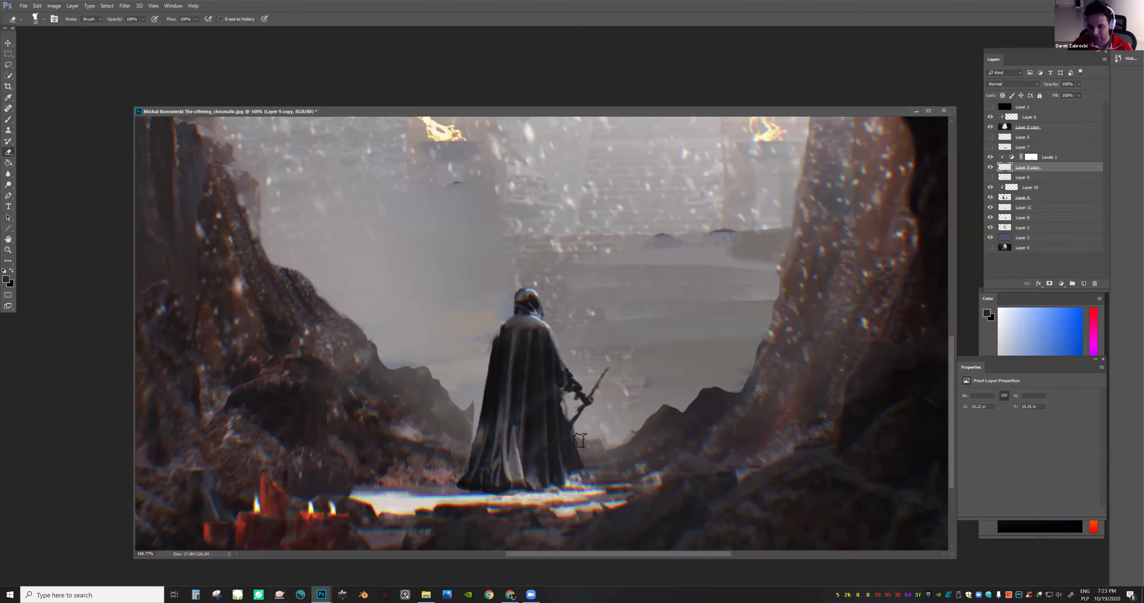
# Flip the canvas horizontally and view the whole painting with the darkened figure
pyautogui.press('z')
pyautogui.moveTo(632, 476); pyautogui.dragTo(601, 472)
pyautogui.hotkey('ctrl', 'shift', 'h')
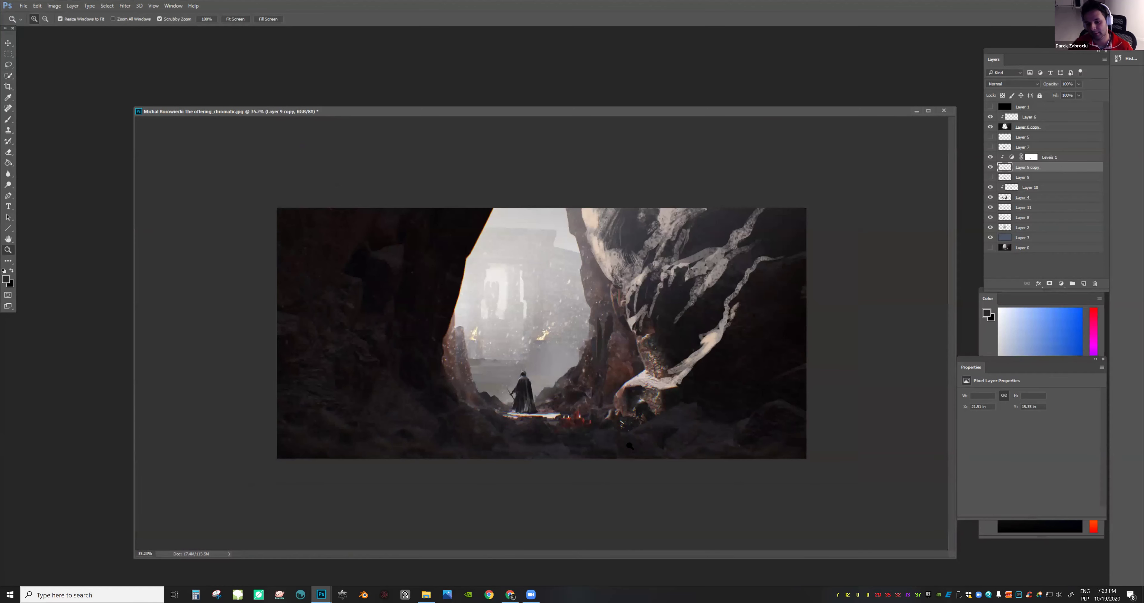
# Paint the hem and base of the figure's cloak with the brush in sampled grey and dark tones
pyautogui.moveTo(523, 448)
pyautogui.mouseDown()
pyautogui.moveTo(533, 448)
pyautogui.moveTo(495, 453)
pyautogui.moveTo(512, 476)
pyautogui.moveTo(562, 481)
pyautogui.moveTo(496, 473)
pyautogui.moveTo(547, 474)
pyautogui.mouseUp()
pyautogui.press('e')
pyautogui.press('b')
pyautogui.keyDown('alt'); pyautogui.click(493, 367); pyautogui.keyUp('alt')
pyautogui.rightClick(626, 397)
pyautogui.click(640, 377)
pyautogui.keyDown('alt'); pyautogui.click(501, 469); pyautogui.keyUp('alt')
pyautogui.keyDown('alt'); pyautogui.click(512, 473); pyautogui.keyUp('alt')
pyautogui.keyDown('alt'); pyautogui.click(509, 467); pyautogui.keyUp('alt')
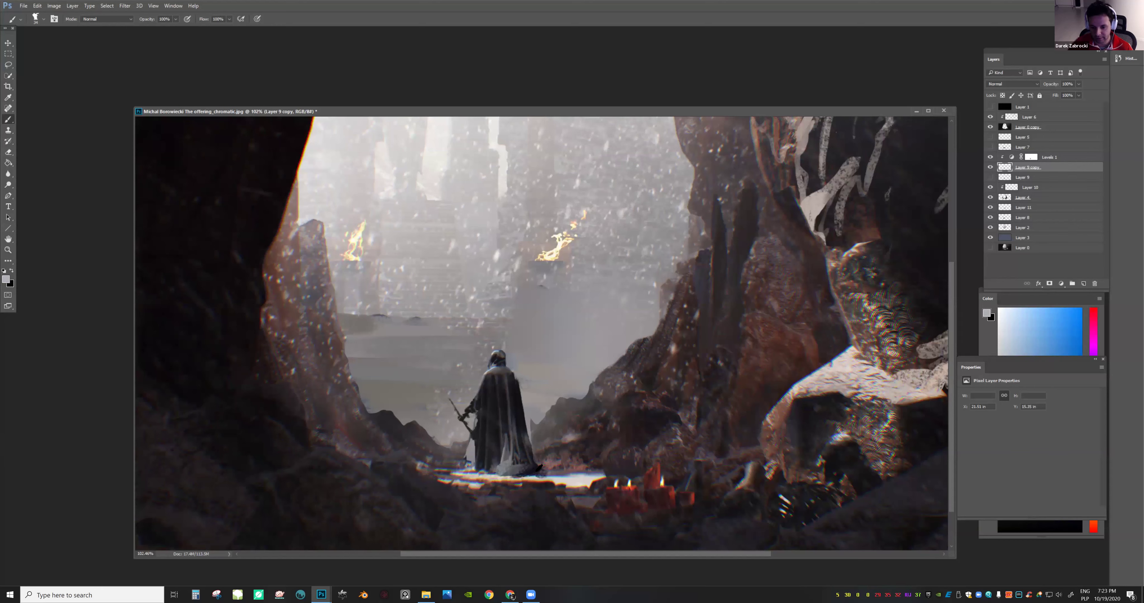
pyautogui.keyDown('alt'); pyautogui.click(511, 472); pyautogui.keyUp('alt')
pyautogui.press('e')
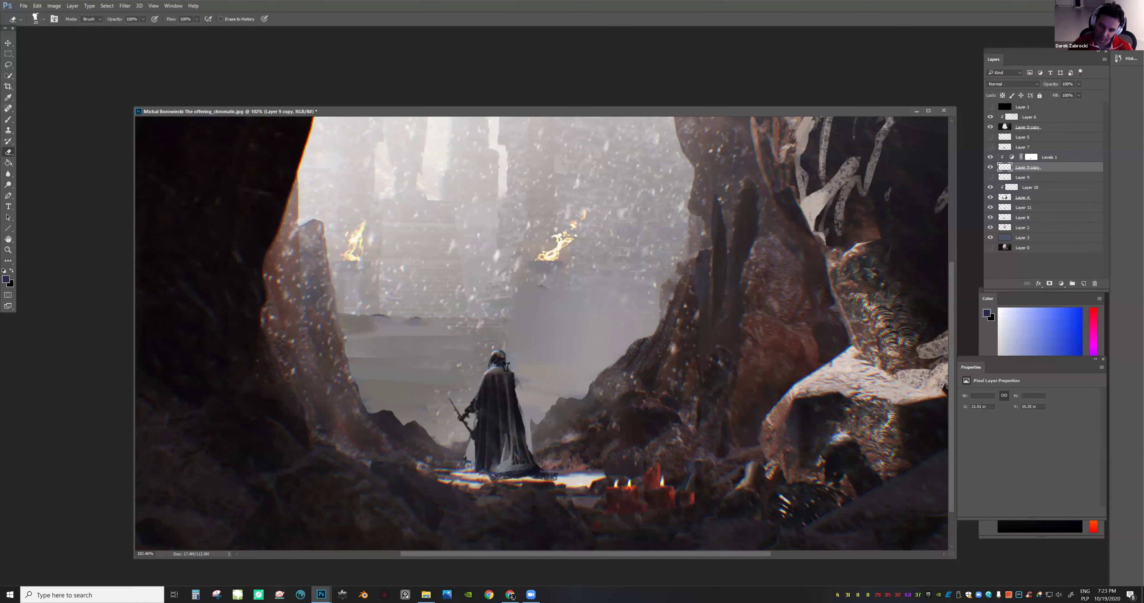
# Refine the figure's hood and shoulders with a 12 px brush in sampled tones
pyautogui.press('z')
pyautogui.moveTo(567, 337)
pyautogui.mouseDown()
pyautogui.moveTo(529, 368)
pyautogui.moveTo(613, 363)
pyautogui.mouseUp()
pyautogui.press('b')
pyautogui.rightClick(600, 363)
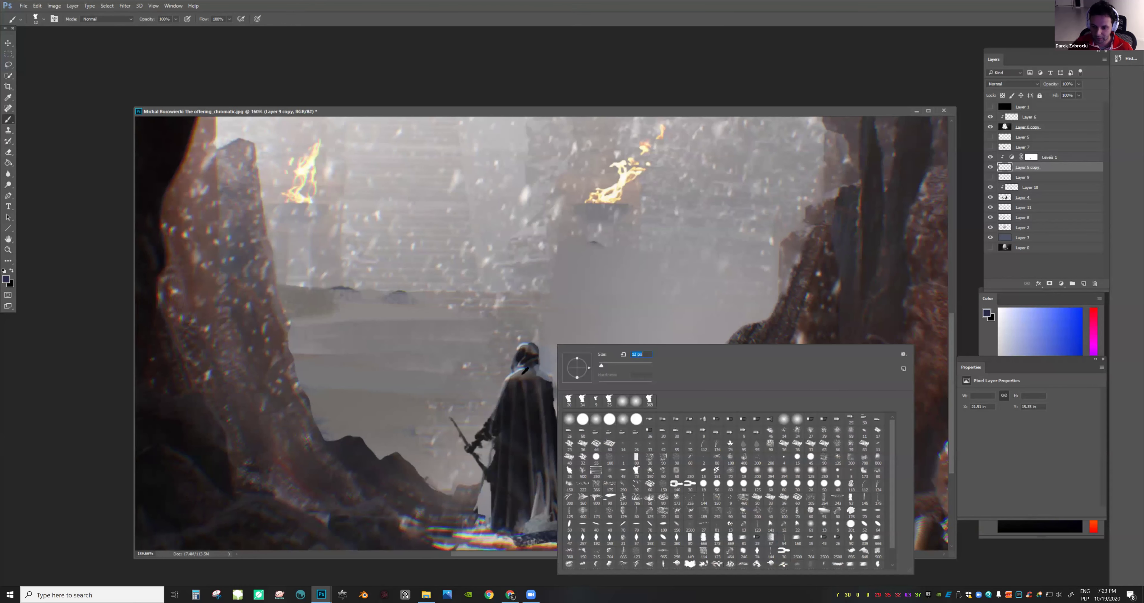
pyautogui.press('Escape')
pyautogui.keyDown('alt'); pyautogui.click(544, 377); pyautogui.keyUp('alt')
pyautogui.keyDown('alt'); pyautogui.click(550, 391); pyautogui.keyUp('alt')
pyautogui.moveTo(556, 396)
pyautogui.mouseDown()
pyautogui.moveTo(563, 426)
pyautogui.moveTo(551, 404)
pyautogui.mouseUp()
# Sample a light grey and merge the Levels 1 adjustment with the Layer 9 copy figure layer
pyautogui.press('z')
pyautogui.click(551, 404)
pyautogui.press('b')
pyautogui.keyDown('alt'); pyautogui.click(427, 294); pyautogui.keyUp('alt')
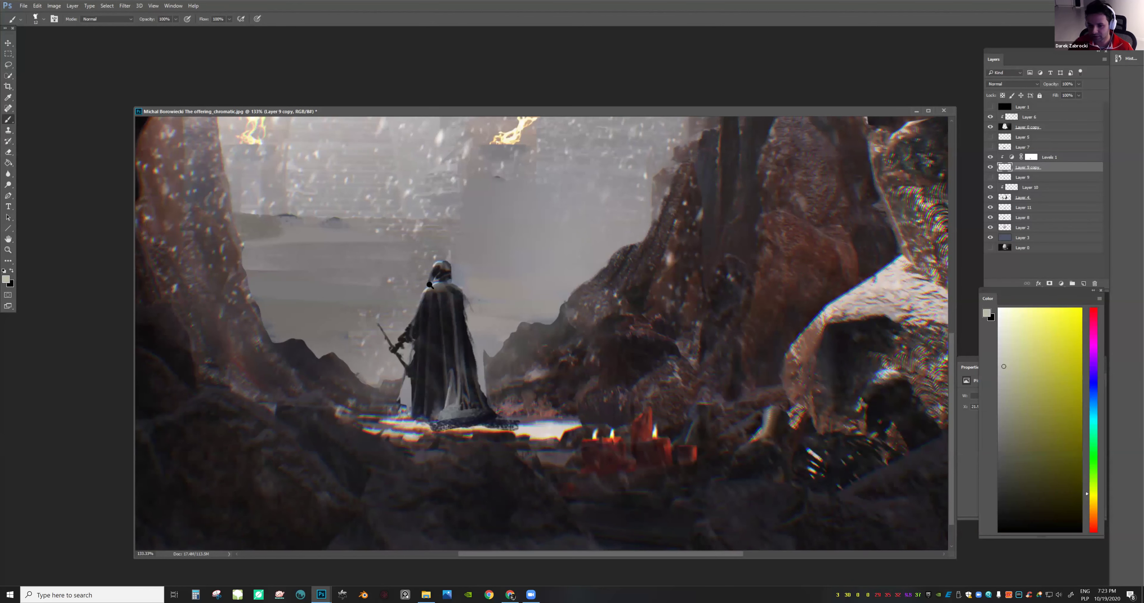
pyautogui.scroll(5, 460, 286)
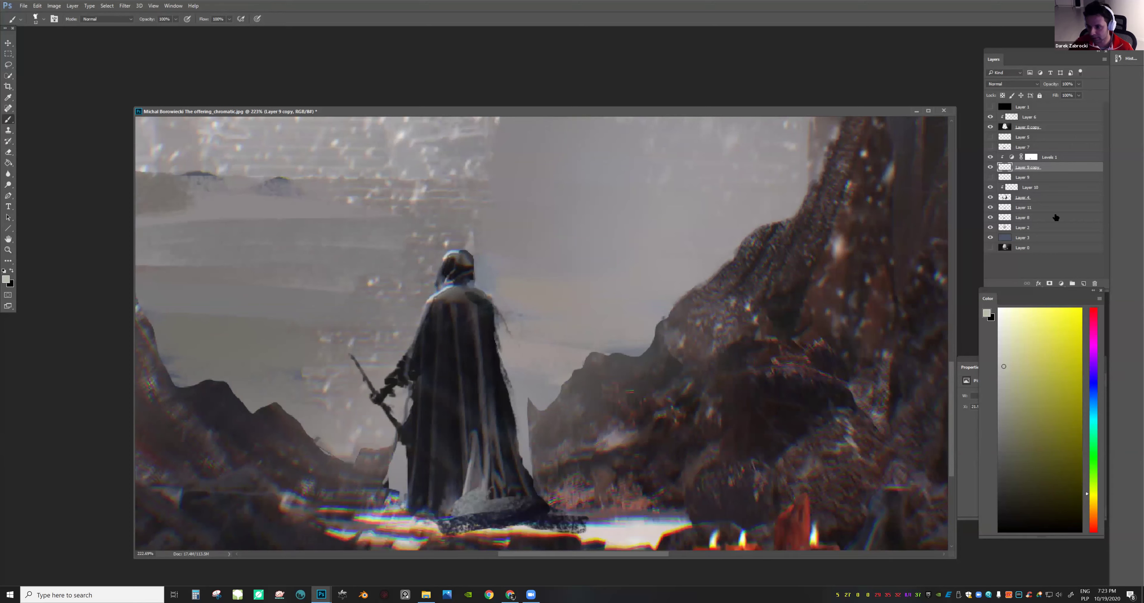
pyautogui.keyDown('shift'); pyautogui.click(1066, 161); pyautogui.keyUp('shift')
pyautogui.hotkey('ctrl', 'e')
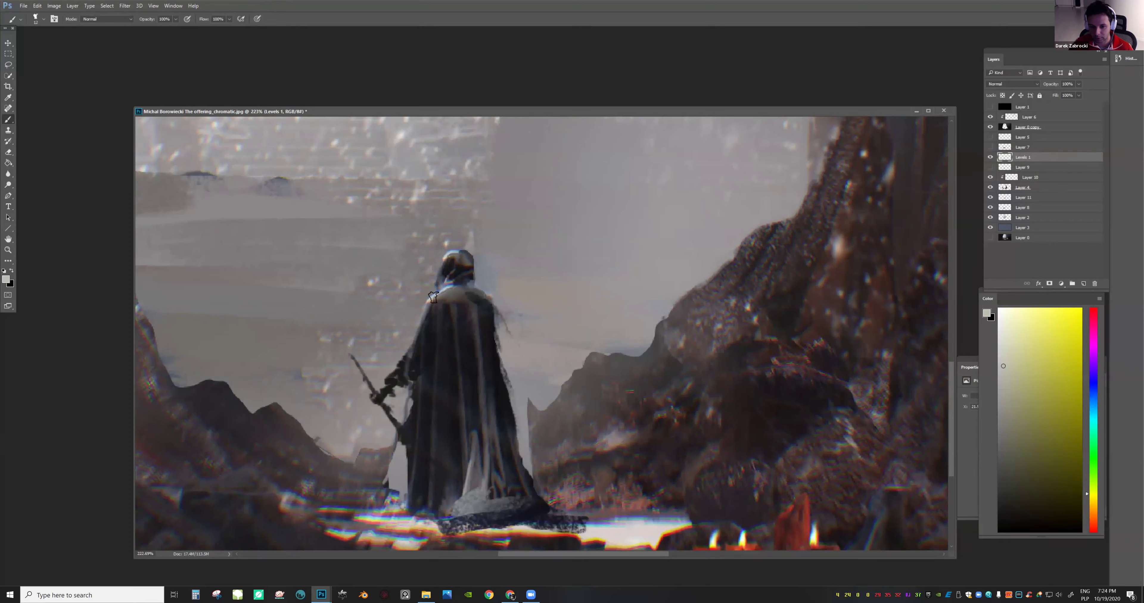
# Paint a light grey collar across the figure's shoulders with a 4 px brush and check the painting in a flipped view
pyautogui.rightClick(487, 345)
pyautogui.click(497, 353)
pyautogui.click(414, 350)
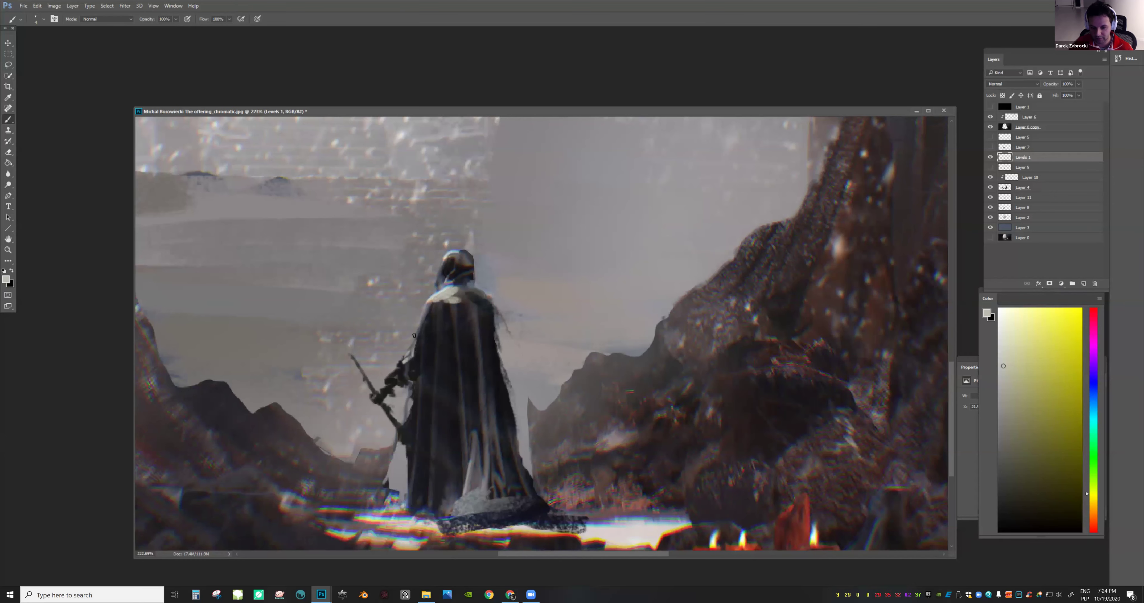
pyautogui.hotkey('ctrl', 'space')
pyautogui.moveTo(494, 330)
pyautogui.mouseDown()
pyautogui.moveTo(531, 327)
pyautogui.moveTo(504, 413)
pyautogui.moveTo(484, 385)
pyautogui.mouseUp()
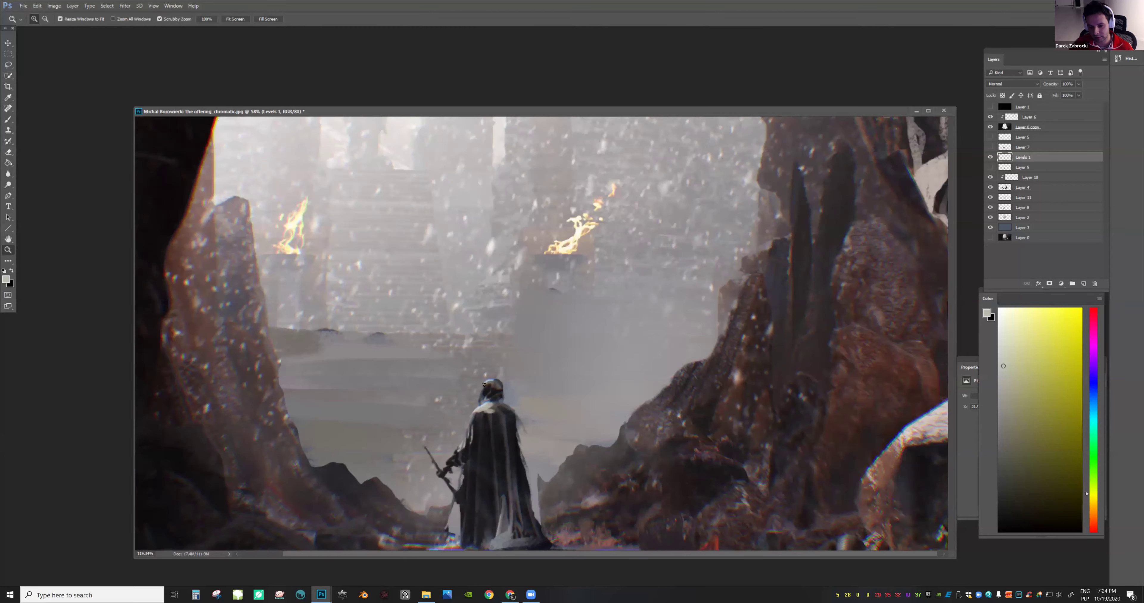
pyautogui.scroll(2, 484, 384)
pyautogui.press('b')
pyautogui.press('z')
pyautogui.scroll(-6, 487, 395)
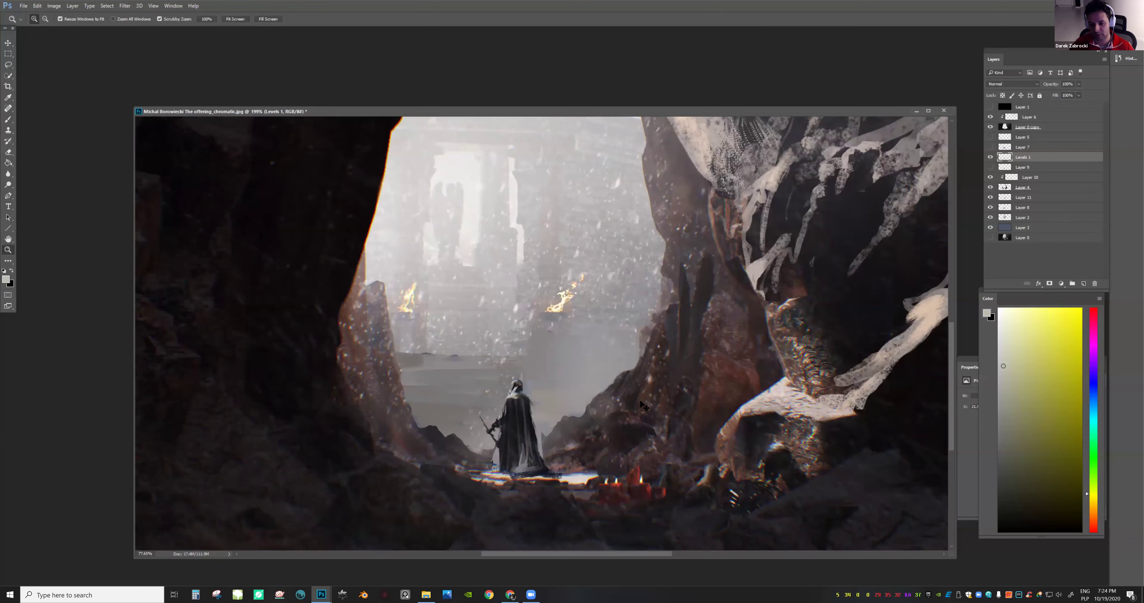
pyautogui.scroll(-2, 664, 448)
pyautogui.scroll(5, 488, 426)
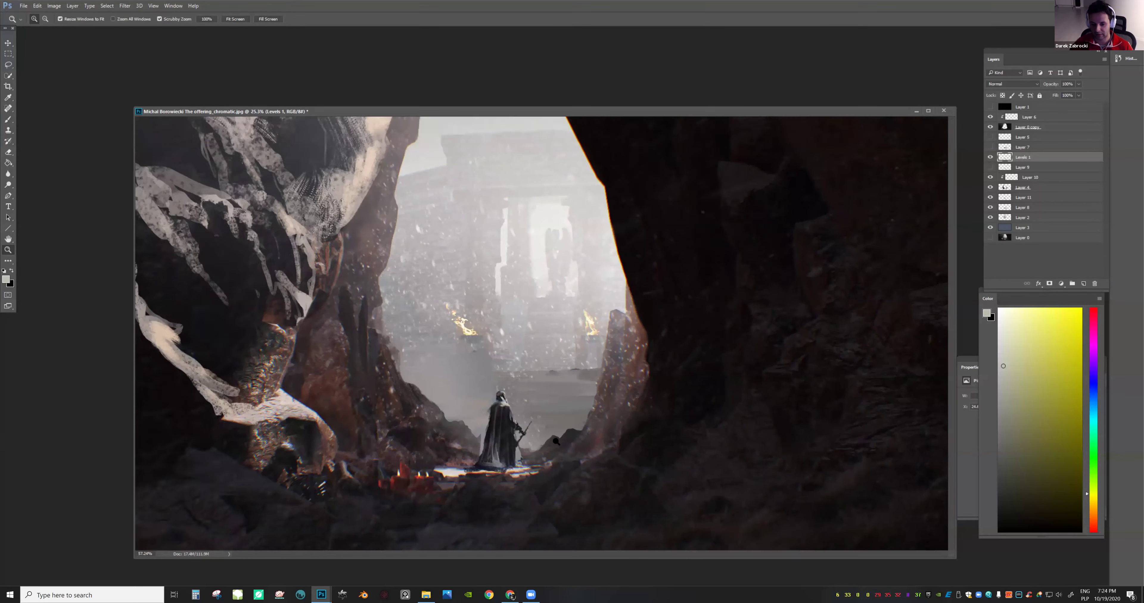
# Darken the light folds of the cloak with a larger brush in a sampled near-black, undoing the last stroke
pyautogui.press('b')
pyautogui.keyDown('alt'); pyautogui.click(427, 435); pyautogui.keyUp('alt')
pyautogui.rightClick(444, 444)
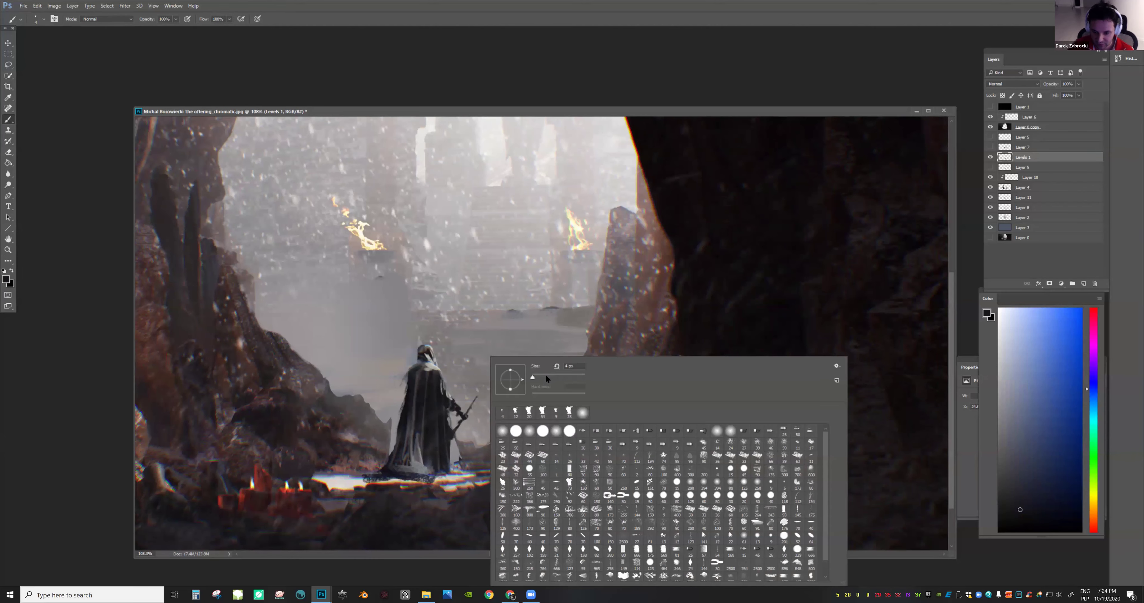
pyautogui.moveTo(416, 440); pyautogui.dragTo(416, 457)
pyautogui.hotkey('ctrl', 'z')
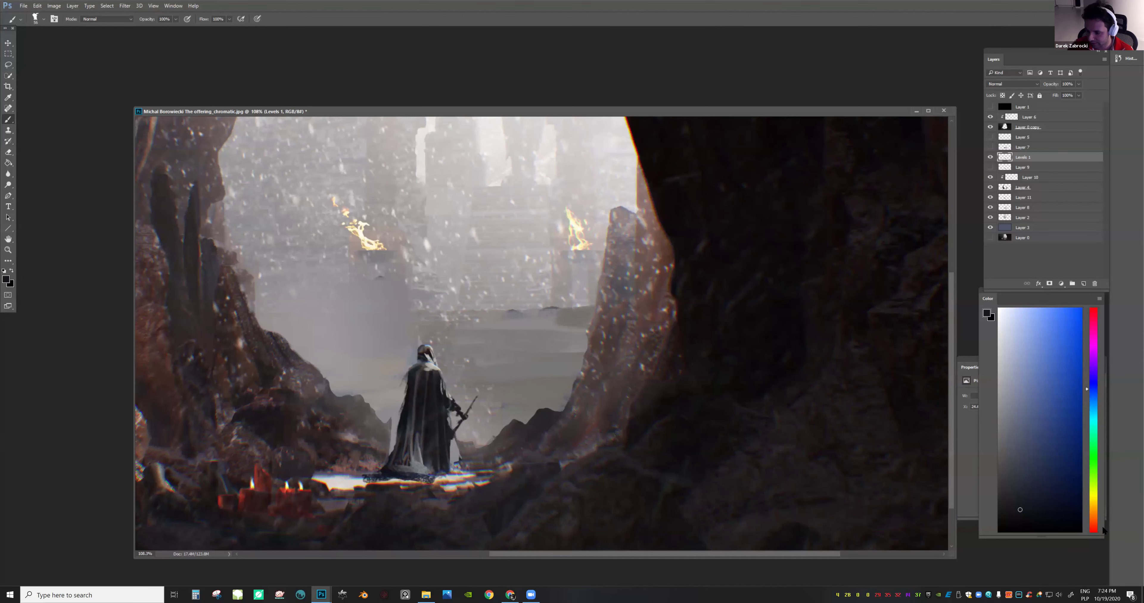
# Paint muted reddish tones onto the lower cloak, using a red hue and colours sampled around the figure
pyautogui.click(1093, 527)
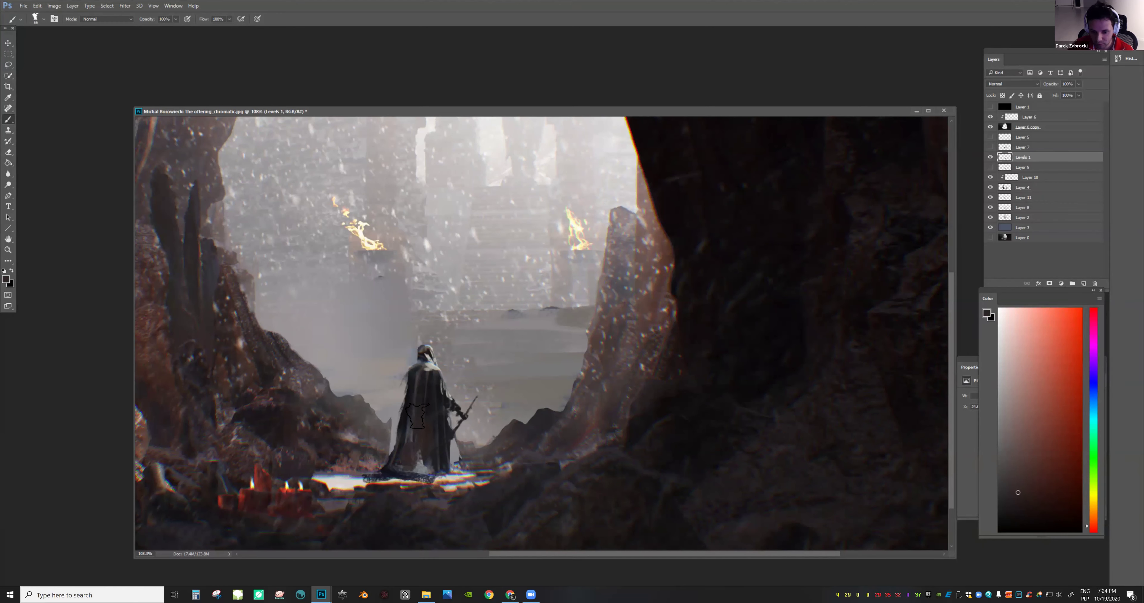
pyautogui.press('z')
pyautogui.moveTo(535, 434); pyautogui.dragTo(682, 416)
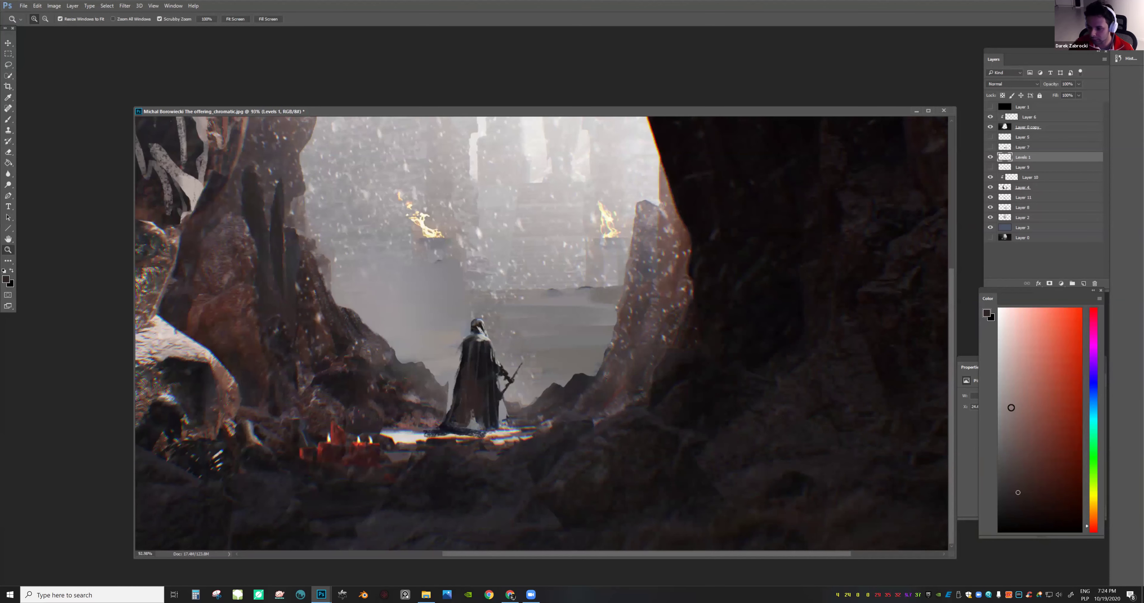
pyautogui.click(1012, 409)
pyautogui.moveTo(550, 424); pyautogui.dragTo(592, 421)
pyautogui.press('b')
pyautogui.press('[')
pyautogui.press('[')
pyautogui.press('[')
pyautogui.press('[')
pyautogui.moveTo(428, 429)
pyautogui.mouseDown()
pyautogui.moveTo(443, 403)
pyautogui.moveTo(461, 439)
pyautogui.moveTo(437, 408)
pyautogui.moveTo(441, 389)
pyautogui.moveTo(436, 404)
pyautogui.moveTo(459, 408)
pyautogui.moveTo(444, 388)
pyautogui.moveTo(477, 436)
pyautogui.mouseUp()
pyautogui.keyDown('alt'); pyautogui.click(438, 413); pyautogui.keyUp('alt')
pyautogui.keyDown('alt'); pyautogui.click(434, 418); pyautogui.keyUp('alt')
pyautogui.keyDown('alt'); pyautogui.click(438, 396); pyautogui.keyUp('alt')
pyautogui.keyDown('alt'); pyautogui.click(450, 415); pyautogui.keyUp('alt')
pyautogui.keyDown('alt'); pyautogui.click(477, 433); pyautogui.keyUp('alt')
# Add pale reddish-grey highlights to the hood and collar with a small brush, then check the whole painting
pyautogui.press('z')
pyautogui.moveTo(615, 409)
pyautogui.mouseDown()
pyautogui.moveTo(568, 413)
pyautogui.moveTo(628, 383)
pyautogui.mouseUp()
pyautogui.keyDown('alt'); pyautogui.click(542, 311); pyautogui.keyUp('alt')
pyautogui.press('z')
pyautogui.moveTo(484, 406); pyautogui.dragTo(496, 406)
pyautogui.rightClick(554, 300)
pyautogui.moveTo(605, 320); pyautogui.dragTo(603, 321)
pyautogui.click(499, 321)
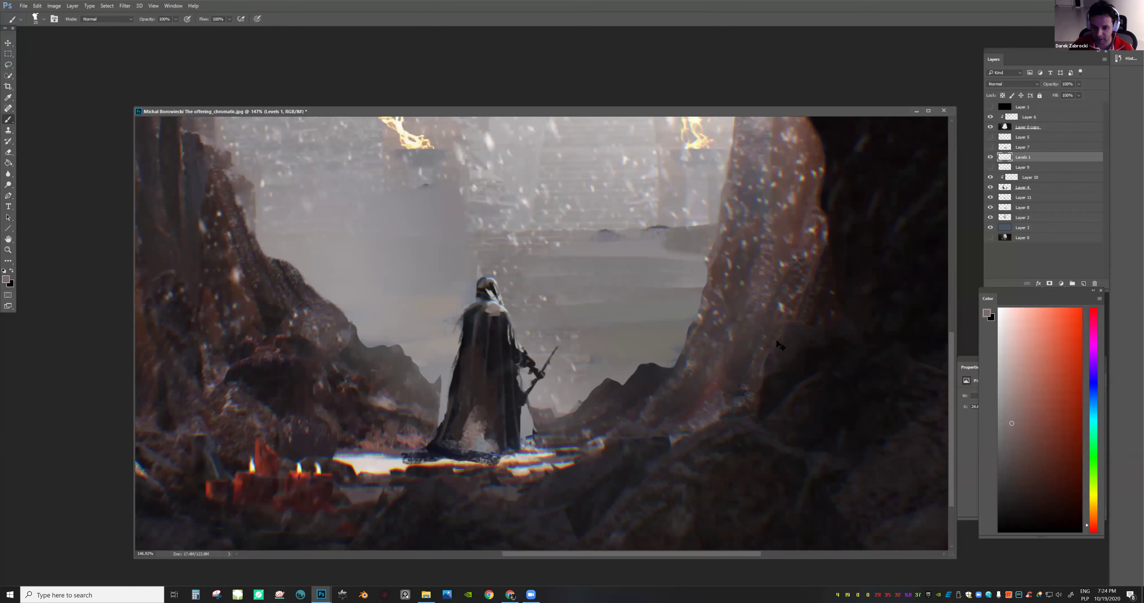
pyautogui.press('[')
pyautogui.press('[')
pyautogui.press('[')
pyautogui.press('[')
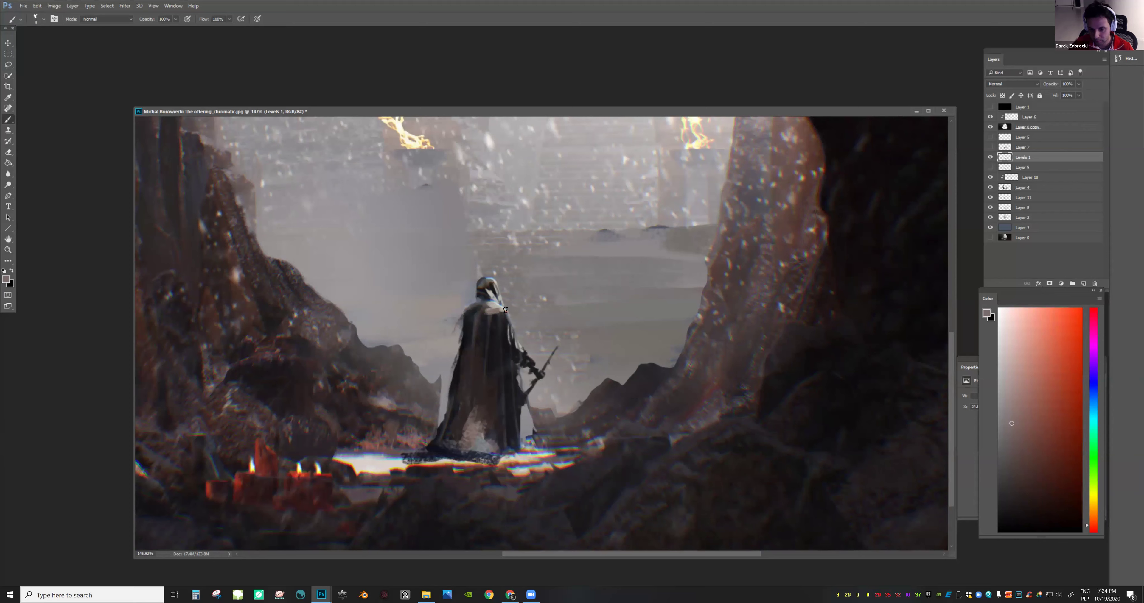
pyautogui.click(1008, 378)
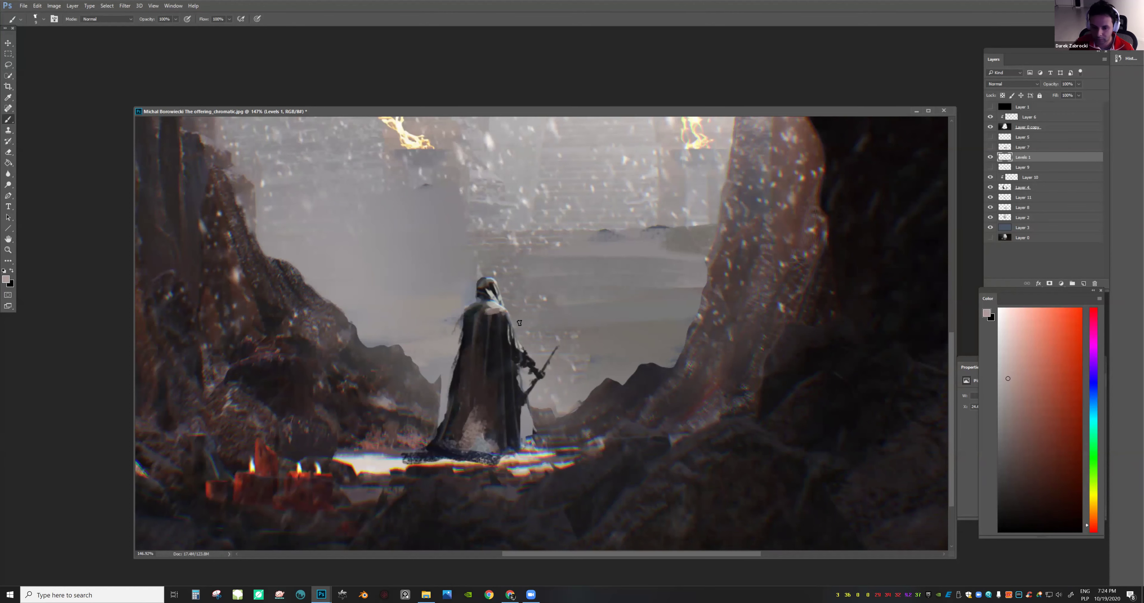
pyautogui.moveTo(512, 337); pyautogui.dragTo(508, 322)
pyautogui.moveTo(566, 364); pyautogui.dragTo(772, 345)
pyautogui.scroll(1, 773, 345)
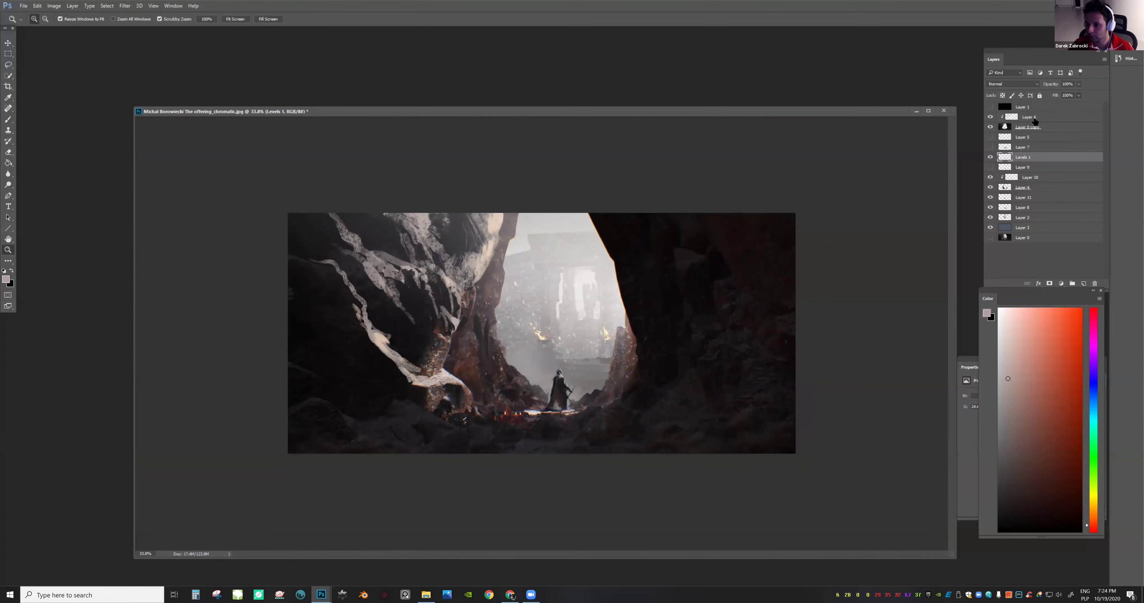
# Group all the paint-over layers between Layer 1 and Layer 0
pyautogui.click(1033, 118)
pyautogui.keyDown('shift'); pyautogui.click(1038, 228); pyautogui.keyUp('shift')
pyautogui.hotkey('ctrl', 'g')
# Compare the original painting with the paint-over by toggling the visibility of Group 1
pyautogui.click(990, 117)
pyautogui.click(990, 127)
pyautogui.click(990, 117)
pyautogui.click(990, 117)
pyautogui.scroll(-3, 779, 253)
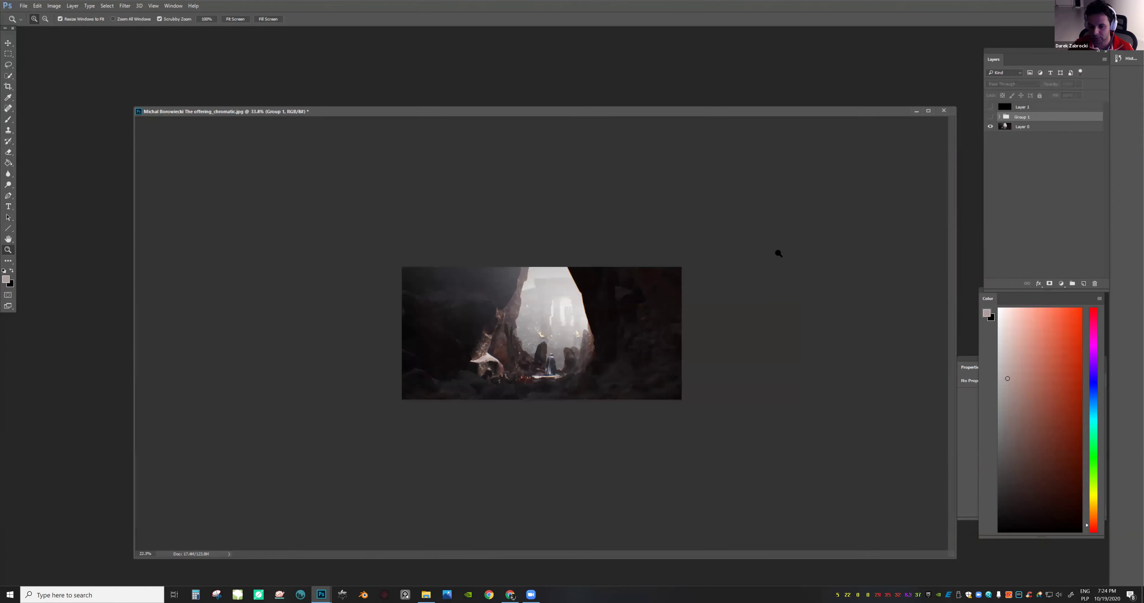
pyautogui.click(990, 117)
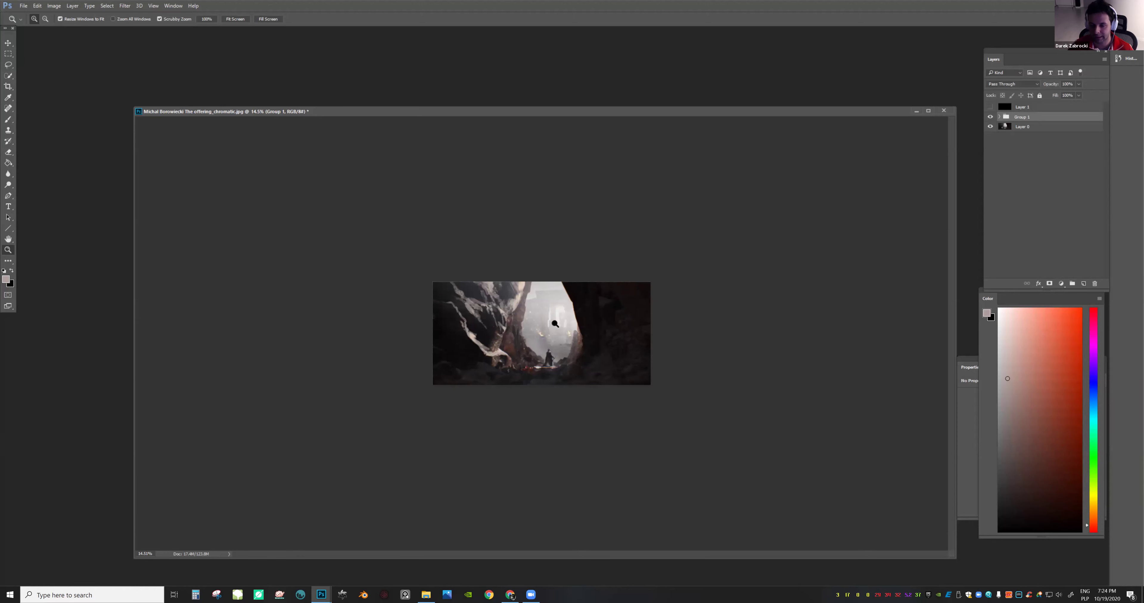
pyautogui.moveTo(576, 329); pyautogui.dragTo(613, 277)
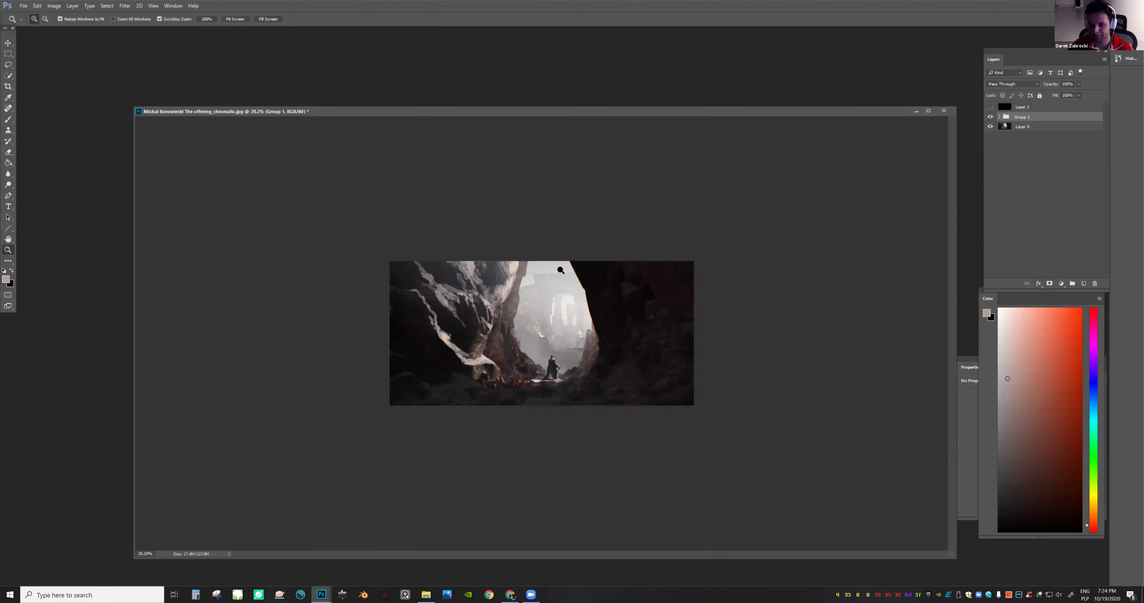
pyautogui.click(989, 116)
pyautogui.click(991, 117)
# Examine what the individual background layers inside Group 1 contribute by toggling their visibility
pyautogui.click(1000, 117)
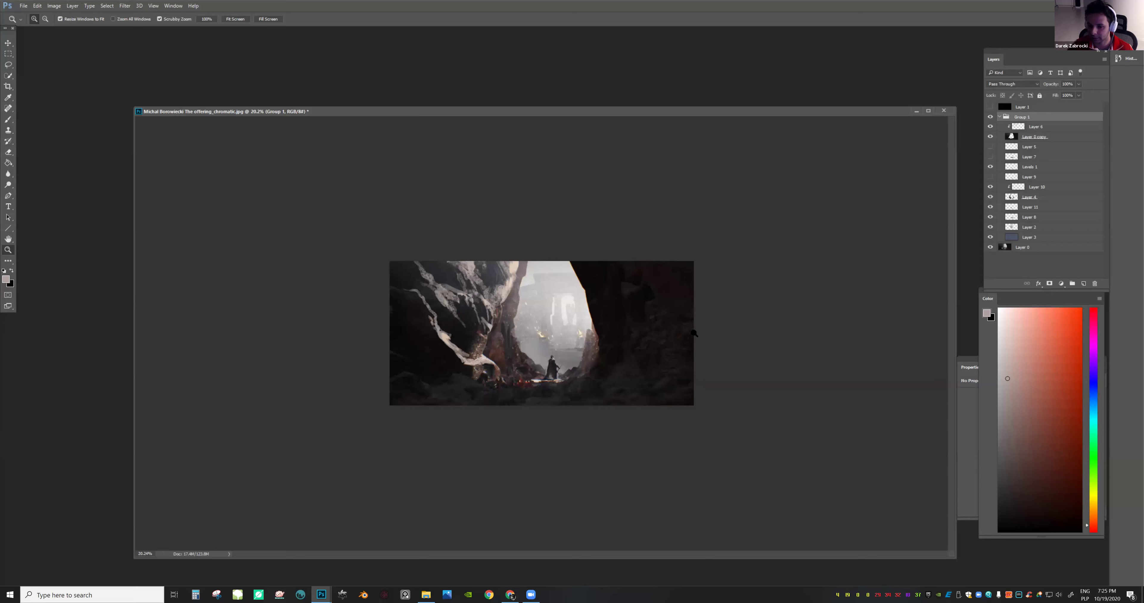
pyautogui.moveTo(724, 352); pyautogui.dragTo(822, 337)
pyautogui.click(991, 228)
pyautogui.click(990, 227)
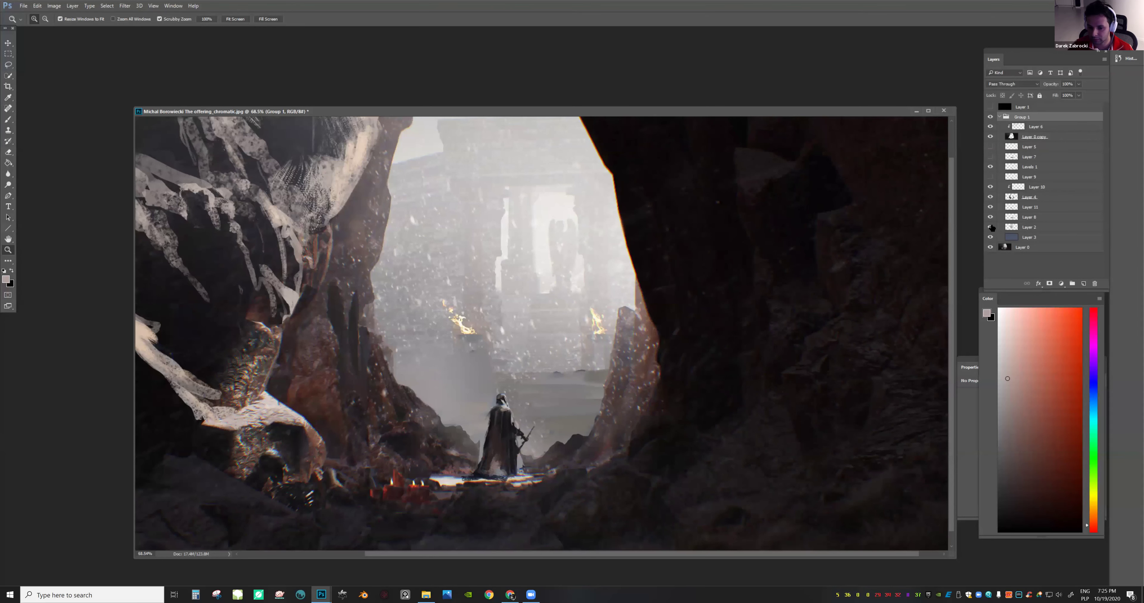
pyautogui.click(991, 218)
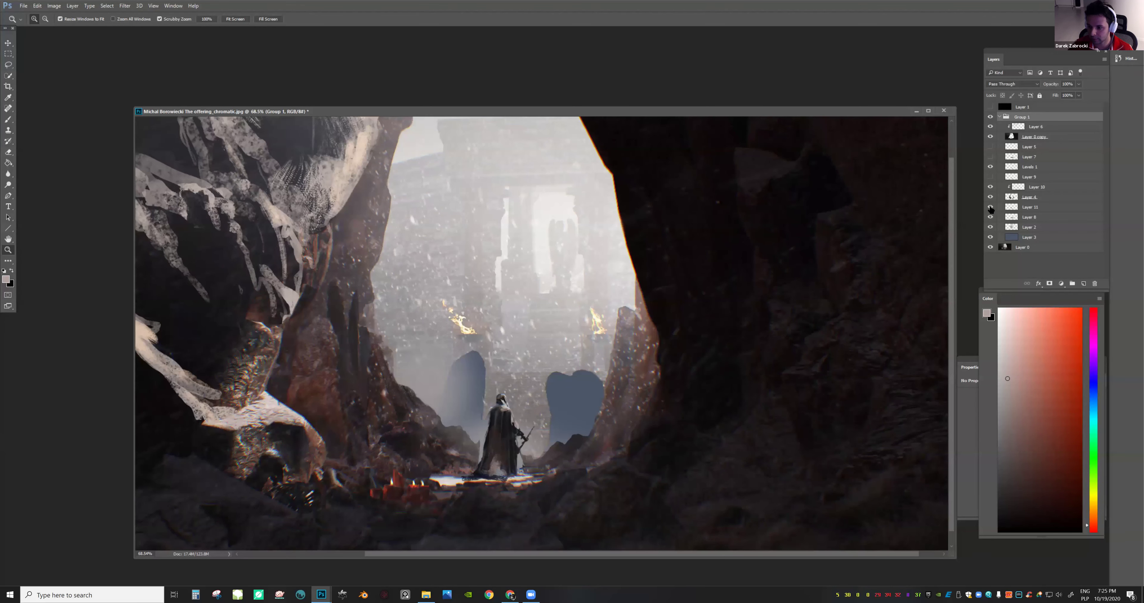
pyautogui.click(991, 216)
pyautogui.click(991, 208)
pyautogui.click(990, 208)
pyautogui.click(991, 197)
pyautogui.click(991, 198)
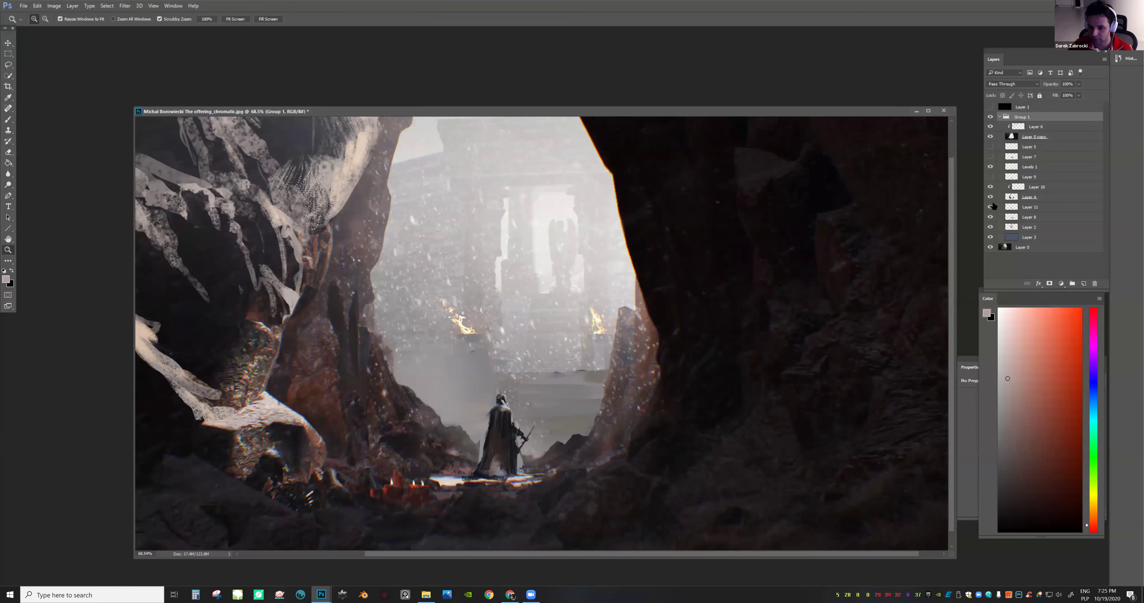
# Add a new layer above Layer 11 and paint a tall grey rock silhouette in the mist behind the figure
pyautogui.click(1010, 208)
pyautogui.click(1084, 284)
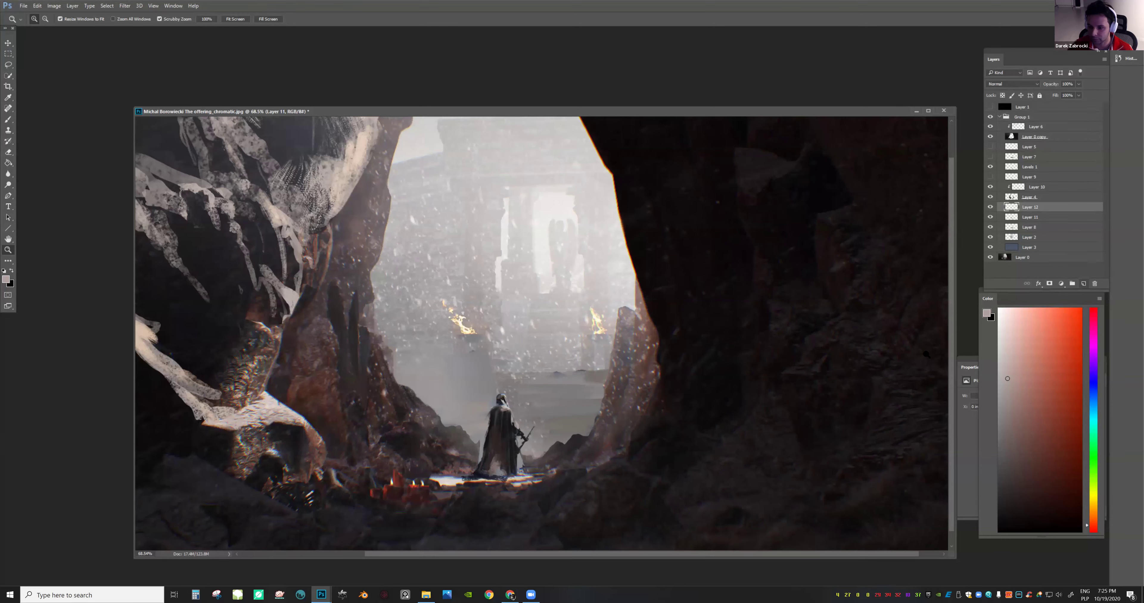
pyautogui.press('b')
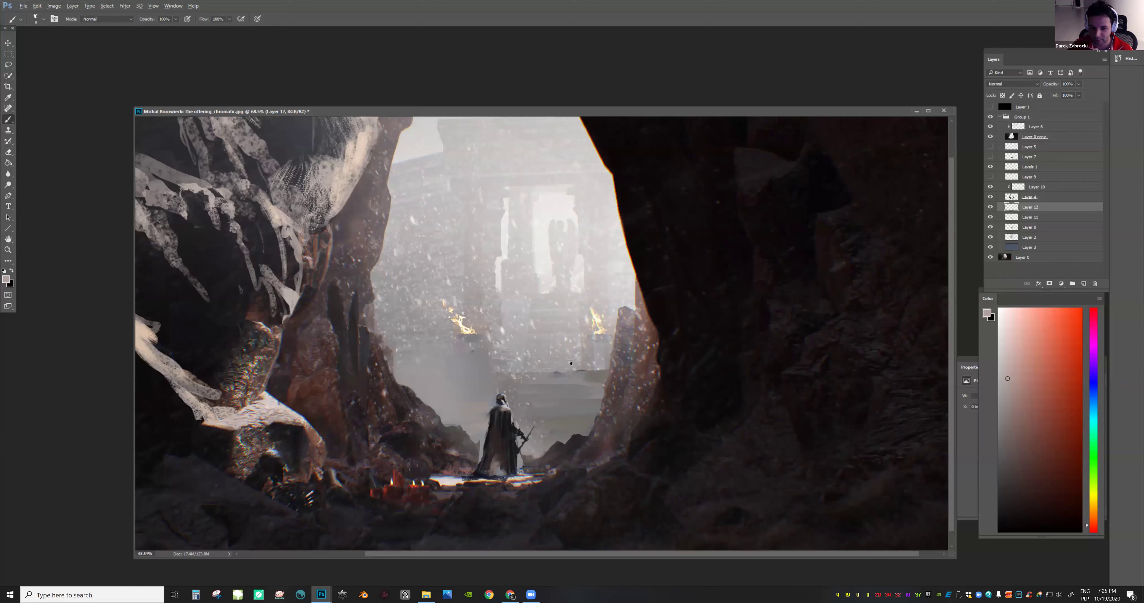
pyautogui.keyDown('alt'); pyautogui.click(571, 364); pyautogui.keyUp('alt')
pyautogui.rightClick(526, 339)
pyautogui.click(597, 361)
pyautogui.moveTo(403, 333)
pyautogui.mouseDown()
pyautogui.moveTo(456, 297)
pyautogui.moveTo(453, 349)
pyautogui.moveTo(445, 317)
pyautogui.moveTo(431, 359)
pyautogui.moveTo(416, 360)
pyautogui.moveTo(429, 366)
pyautogui.moveTo(422, 355)
pyautogui.moveTo(412, 367)
pyautogui.moveTo(443, 378)
pyautogui.moveTo(451, 401)
pyautogui.moveTo(428, 400)
pyautogui.moveTo(450, 418)
pyautogui.mouseUp()
pyautogui.hotkey('ctrl', 'space')
pyautogui.moveTo(666, 351)
pyautogui.mouseDown()
pyautogui.moveTo(573, 353)
pyautogui.moveTo(651, 353)
pyautogui.mouseUp()
pyautogui.click(1008, 435)
pyautogui.keyDown('alt'); pyautogui.click(505, 342); pyautogui.keyUp('alt')
pyautogui.moveTo(487, 345); pyautogui.dragTo(501, 329)
pyautogui.keyDown('alt'); pyautogui.click(490, 339); pyautogui.keyUp('alt')
pyautogui.keyDown('alt'); pyautogui.click(491, 339); pyautogui.keyUp('alt')
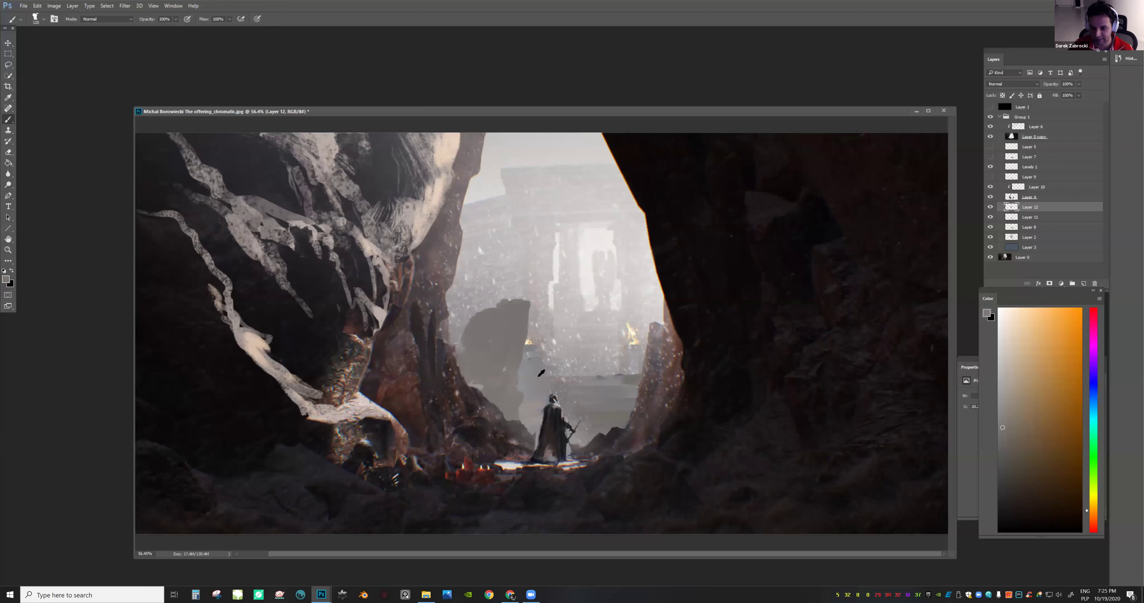
# Lock the transparent pixels of Layer 12, shade the distant rock with a purplish grey, and flip the canvas view
pyautogui.keyDown('alt'); pyautogui.click(541, 374); pyautogui.keyUp('alt')
pyautogui.moveTo(995, 413); pyautogui.dragTo(1001, 421)
pyautogui.press('/')
pyautogui.moveTo(499, 314); pyautogui.dragTo(511, 327)
pyautogui.press('z')
pyautogui.moveTo(607, 412); pyautogui.dragTo(524, 410)
pyautogui.hotkey('ctrl', 'shift', 'h')
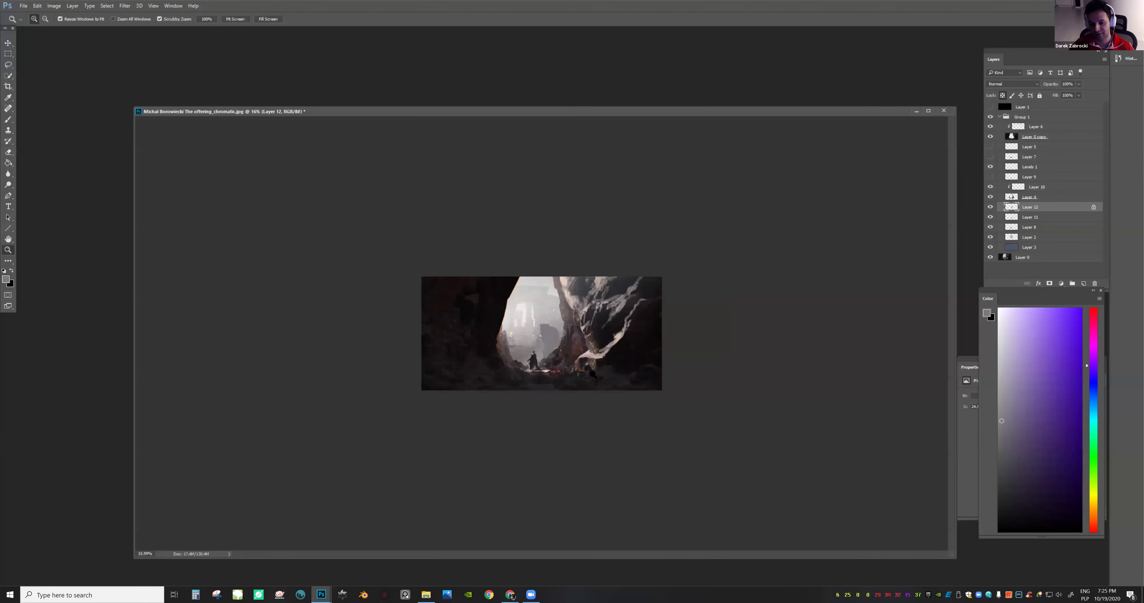
# Paint tonal variations on the misty rock of Layer 12 in slightly different purplish greys
pyautogui.scroll(5, 593, 376)
pyautogui.press('b')
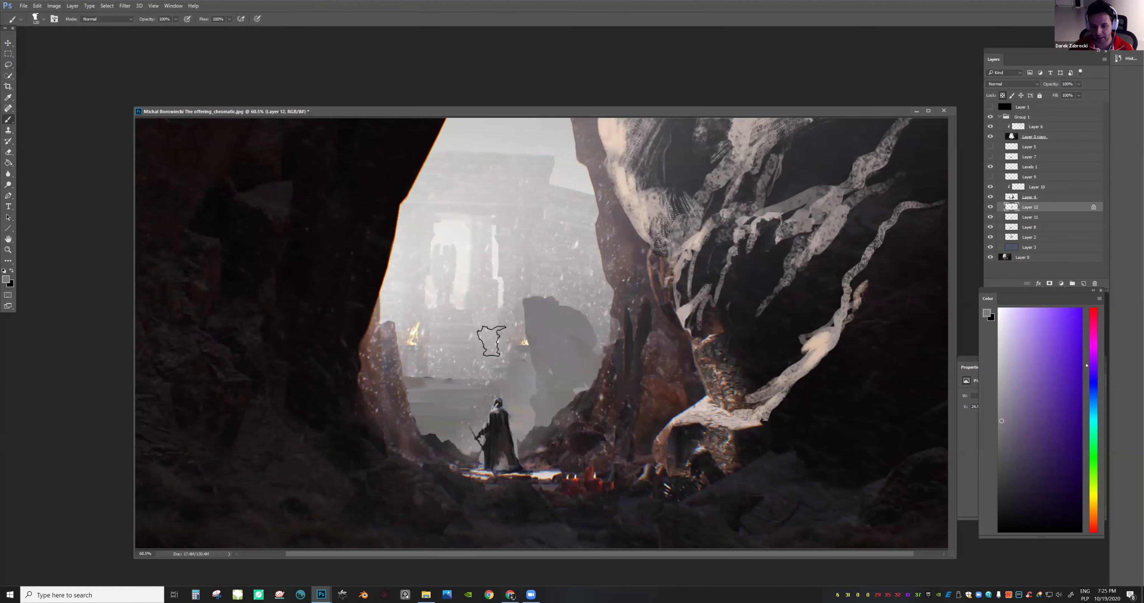
pyautogui.keyDown('alt'); pyautogui.click(987, 137); pyautogui.keyUp('alt')
pyautogui.keyDown('alt'); pyautogui.click(988, 137); pyautogui.keyUp('alt')
pyautogui.moveTo(727, 268); pyautogui.dragTo(616, 358)
pyautogui.scroll(2, 618, 358)
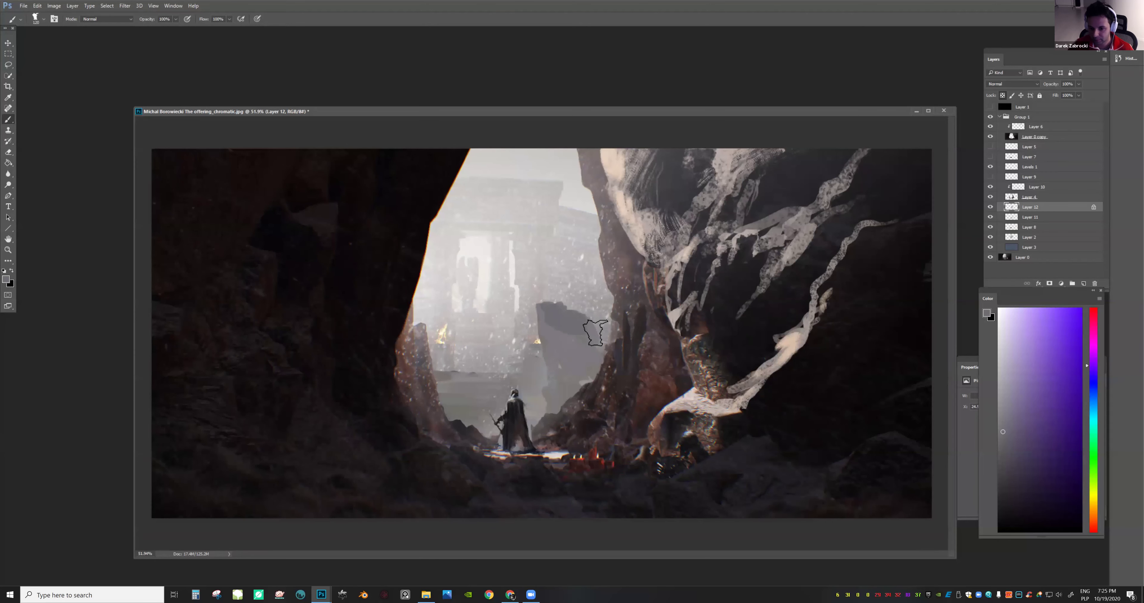
pyautogui.press('z')
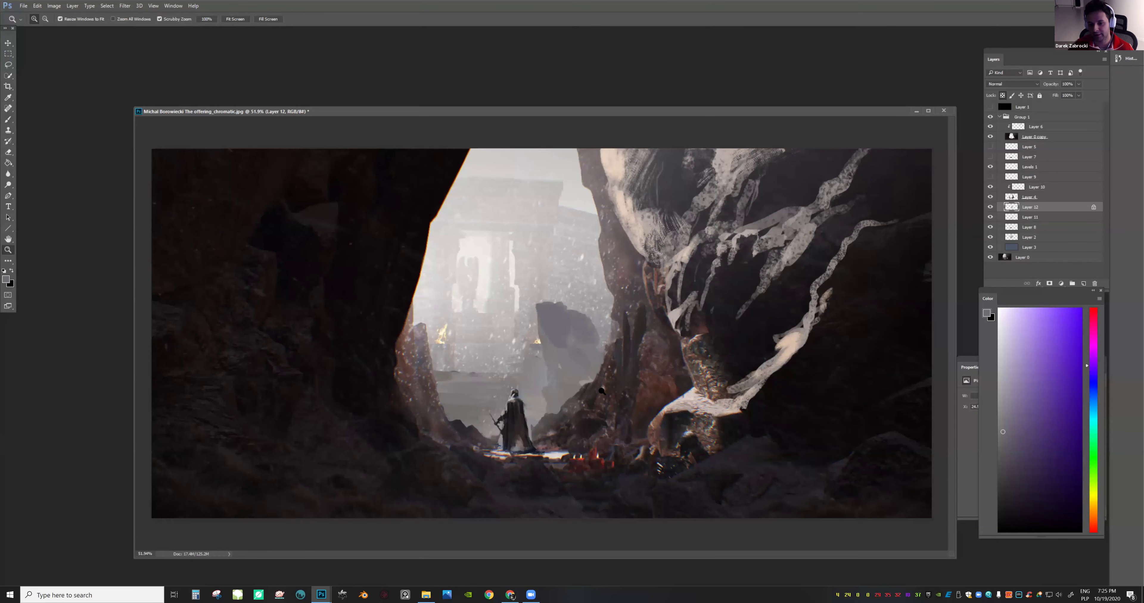
pyautogui.scroll(-5, 637, 382)
pyautogui.scroll(4, 585, 352)
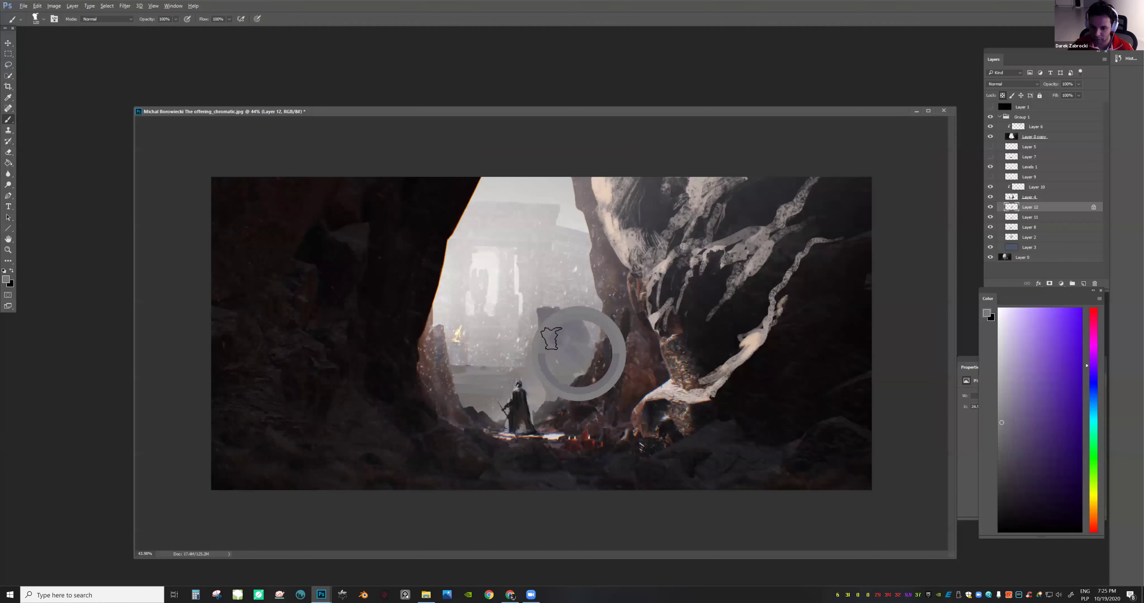
pyautogui.scroll(-2, 635, 371)
# Turn on the grayscale proof preview and examine the values of the whole painting
pyautogui.hotkey('ctrl', 'y')
pyautogui.moveTo(652, 401); pyautogui.dragTo(697, 400)
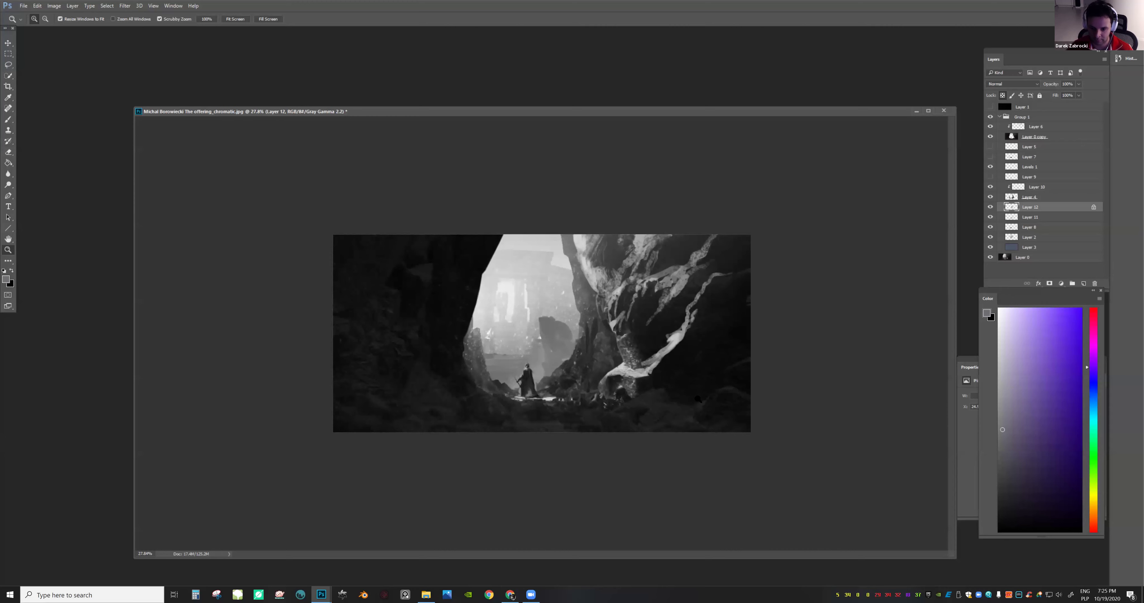
pyautogui.scroll(2, 697, 400)
# Duplicate the foreground cave layer together with its clipped layer and place the duplicates in a separate group above Group 1
pyautogui.click(1026, 136)
pyautogui.hotkey('ctrl', '+')
pyautogui.press('e')
pyautogui.keyDown('alt'); pyautogui.click(990, 137); pyautogui.keyUp('alt')
pyautogui.keyDown('alt'); pyautogui.click(988, 136); pyautogui.keyUp('alt')
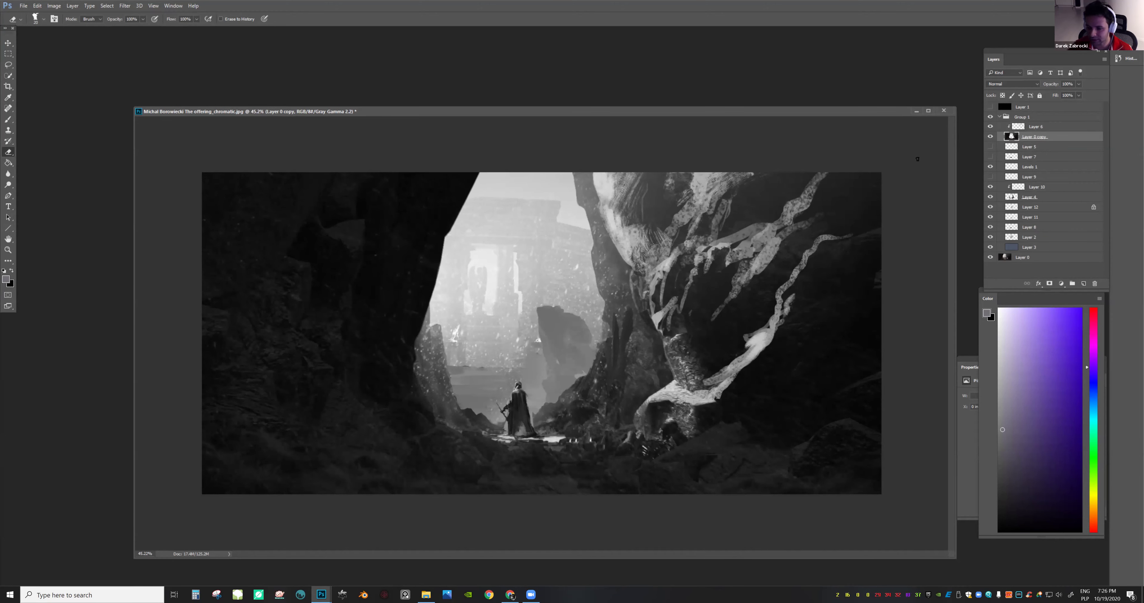
pyautogui.keyDown('shift'); pyautogui.click(1055, 130); pyautogui.keyUp('shift')
pyautogui.hotkey('ctrl', 'j')
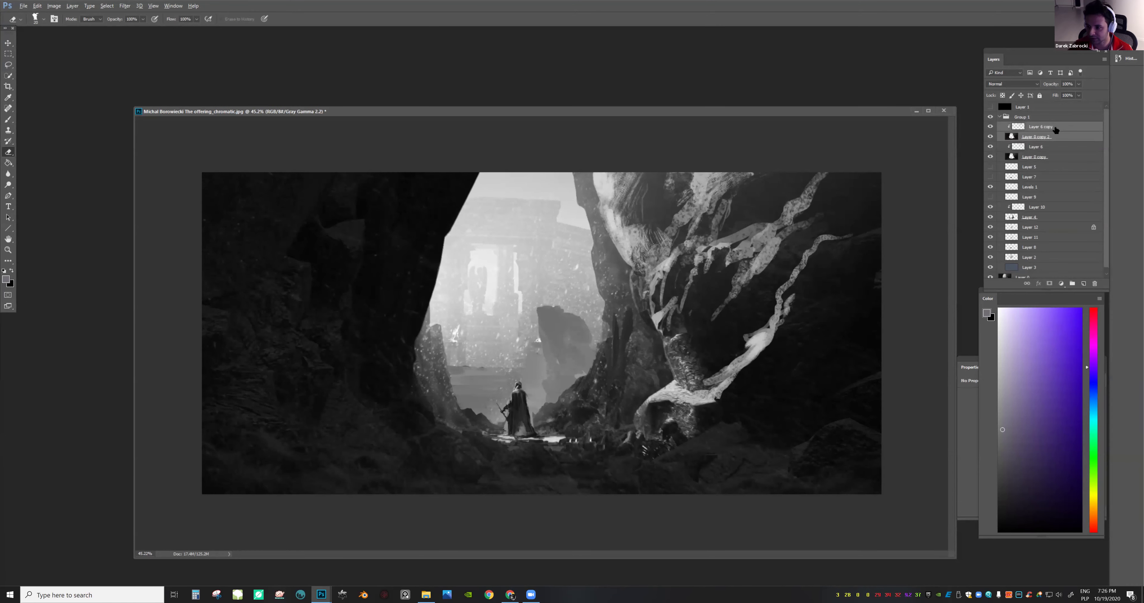
pyautogui.hotkey('ctrl', 'g')
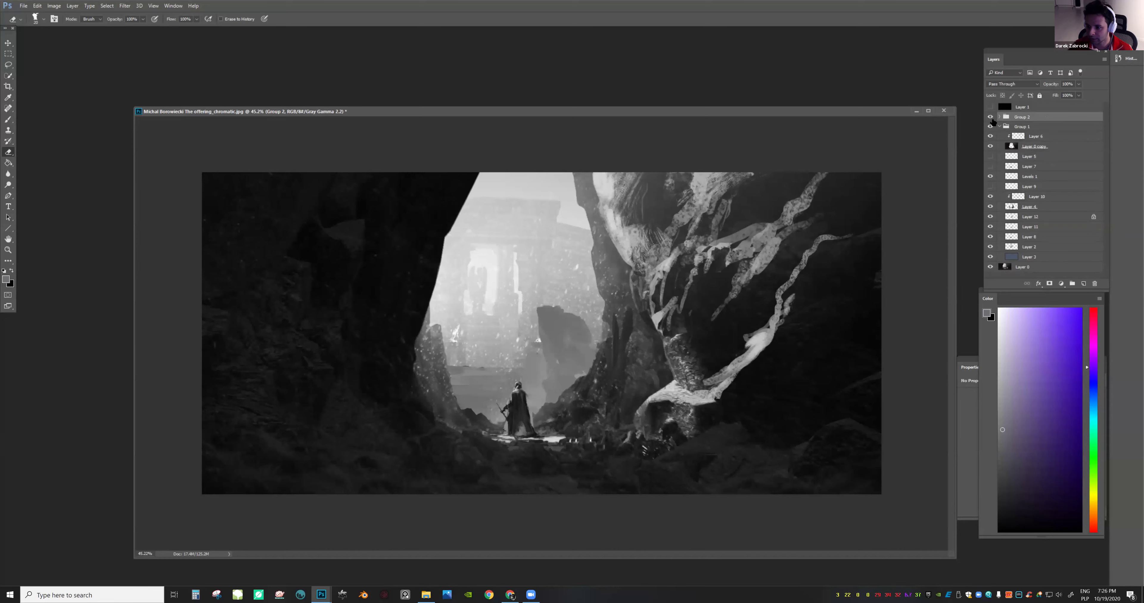
# Erase along the cave wall beside the misty opening with a different eraser brush to reshape the rock's edge
pyautogui.keyDown('ctrl'); pyautogui.click(437, 294); pyautogui.keyUp('ctrl')
pyautogui.rightClick(441, 305)
pyautogui.click(510, 326)
pyautogui.moveTo(432, 309); pyautogui.dragTo(453, 260)
pyautogui.hotkey('ctrl', 'z')
pyautogui.moveTo(466, 219); pyautogui.dragTo(515, 153)
pyautogui.press('z')
pyautogui.moveTo(531, 277)
pyautogui.mouseDown()
pyautogui.moveTo(505, 272)
pyautogui.moveTo(564, 271)
pyautogui.mouseUp()
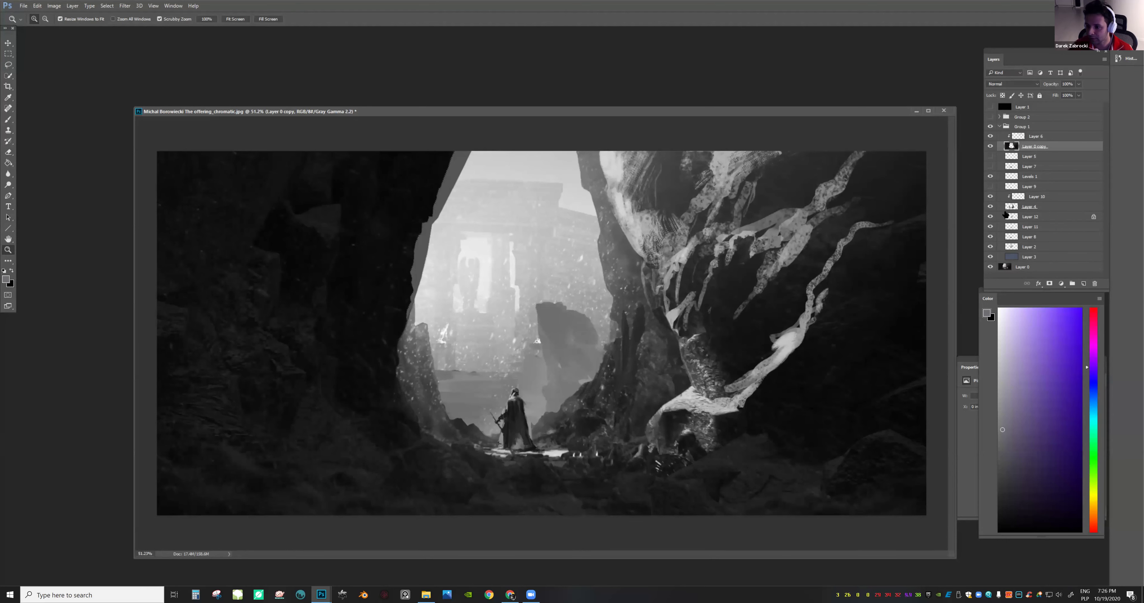
# Identify the layer holding the distant ruins by toggling visibility, duplicate Layer 2, and start a free transform on the copy
pyautogui.click(990, 207)
pyautogui.click(990, 206)
pyautogui.click(990, 247)
pyautogui.click(990, 246)
pyautogui.click(1029, 247)
pyautogui.hotkey('ctrl', 'j')
pyautogui.hotkey('ctrl', 't')
pyautogui.moveTo(396, 301); pyautogui.dragTo(363, 301)
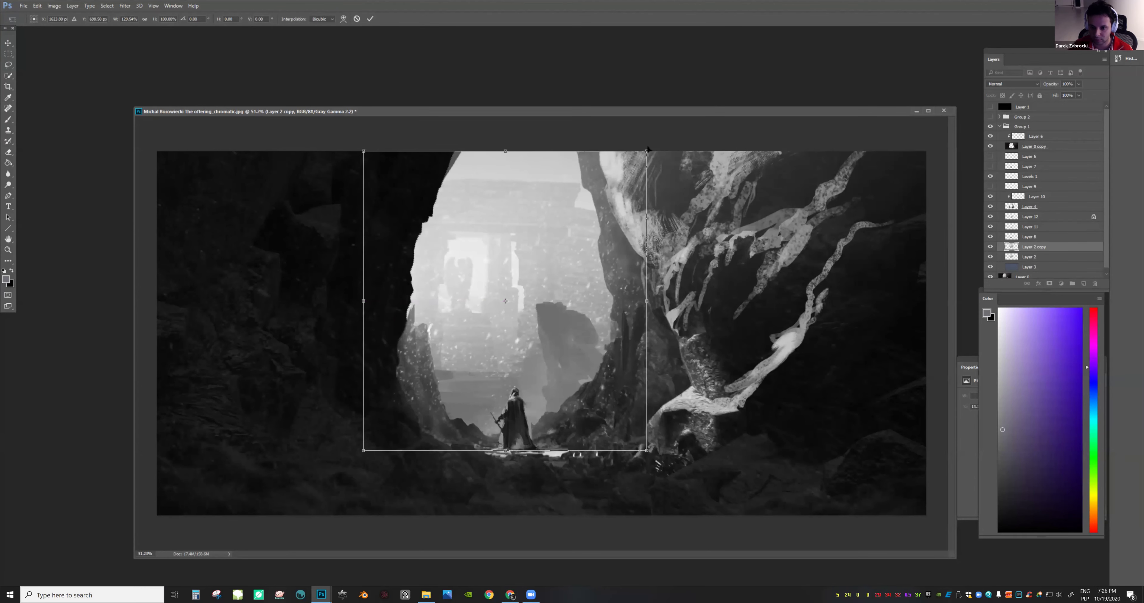
pyautogui.moveTo(635, 165); pyautogui.dragTo(641, 160)
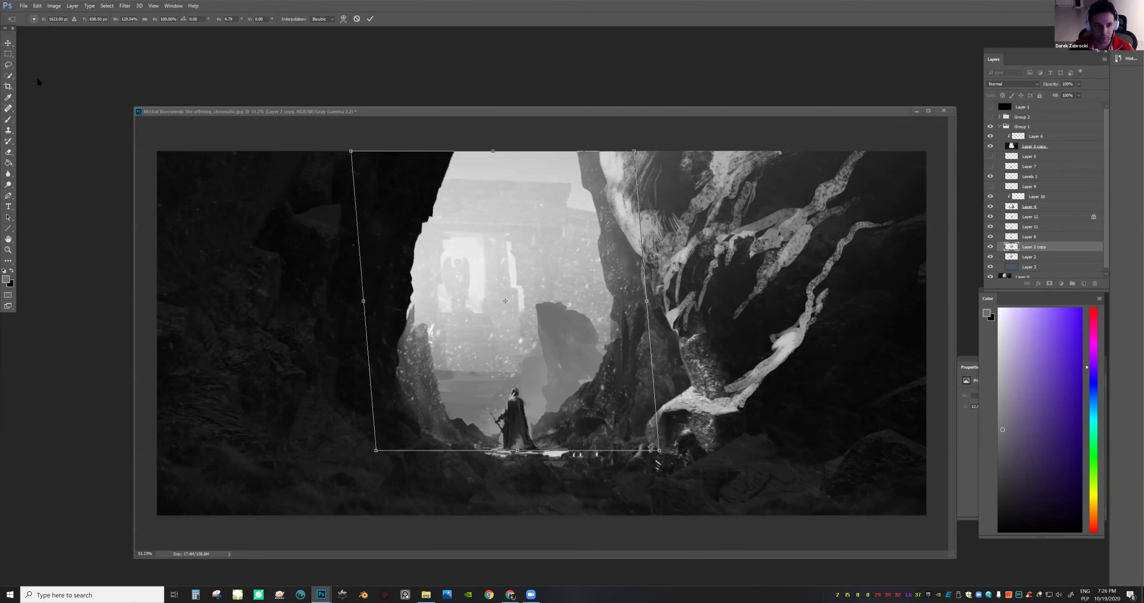
pyautogui.hotkey('ctrl', 'z')
pyautogui.hotkey('ctrl', 'z')
pyautogui.hotkey('ctrl', 'z')
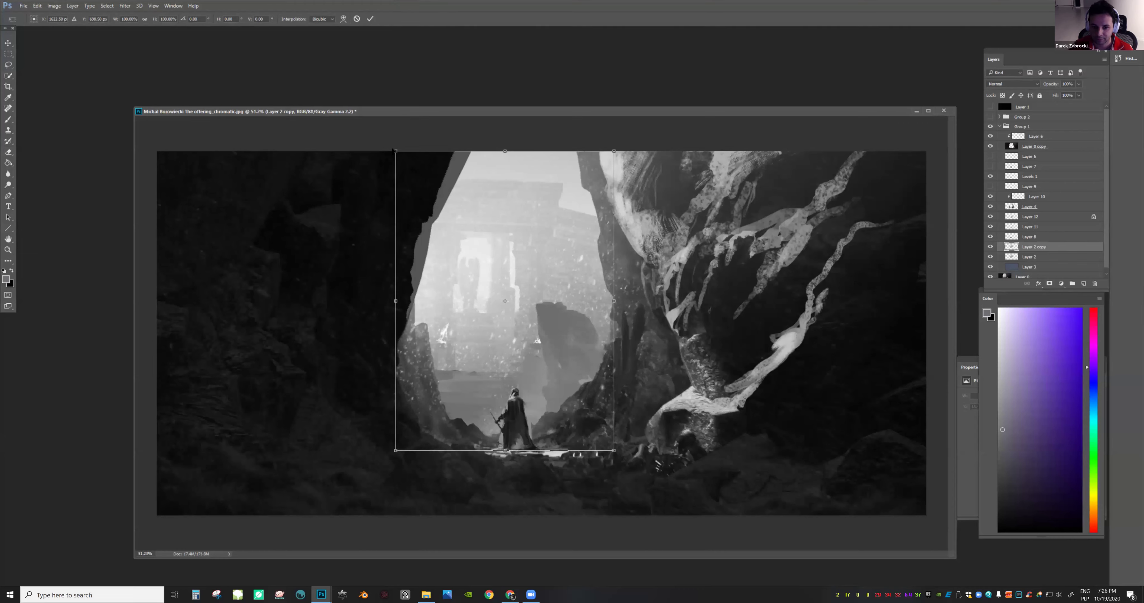
# Distort Layer 2 copy by raising its upper corners unevenly and widening it leftward so the ruins appear in perspective
pyautogui.moveTo(396, 151); pyautogui.dragTo(402, 129)
pyautogui.moveTo(614, 152); pyautogui.dragTo(615, 148)
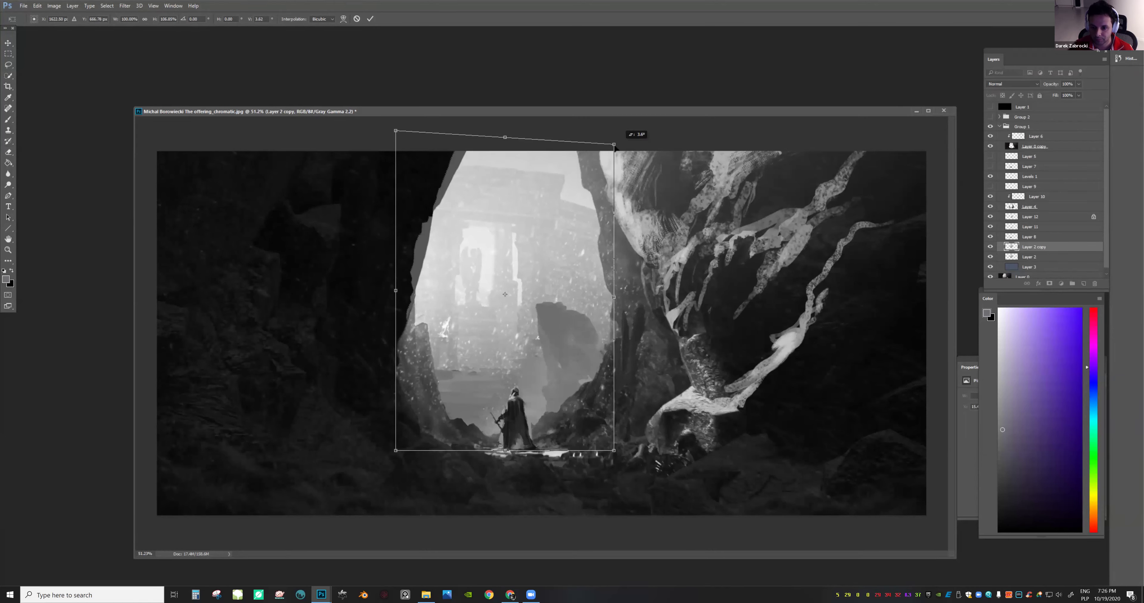
pyautogui.moveTo(395, 291); pyautogui.dragTo(378, 290)
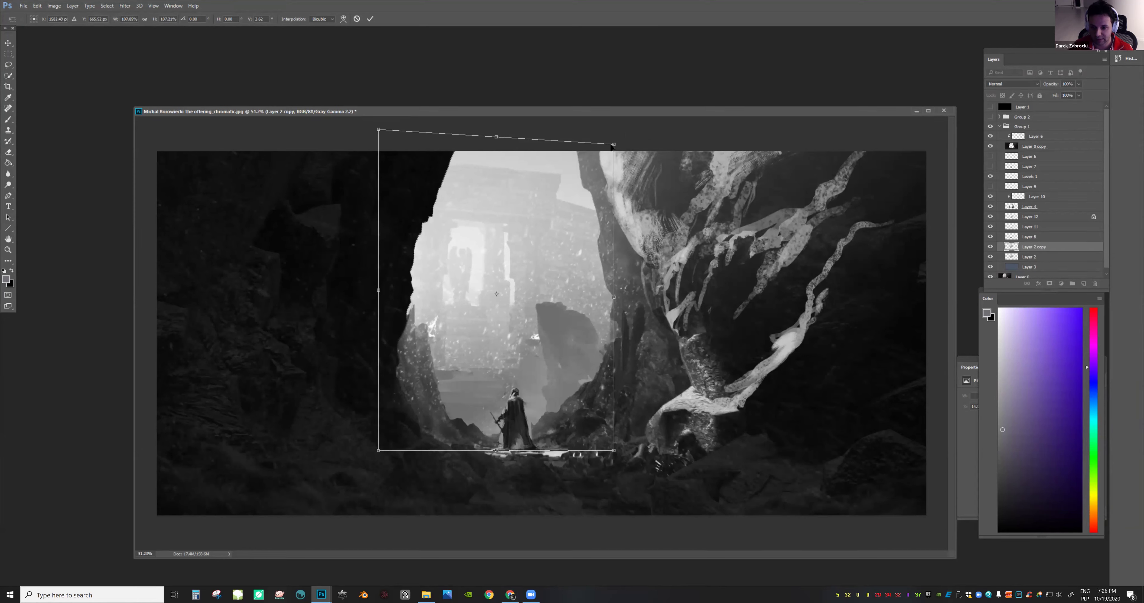
pyautogui.moveTo(620, 135); pyautogui.dragTo(621, 133)
pyautogui.press('Return')
# Add a new layer above Layer 2 copy and paint over the dark shape inside the ruins' bright doorway with sampled light tones
pyautogui.press('z')
pyautogui.moveTo(703, 233)
pyautogui.mouseDown()
pyautogui.moveTo(648, 237)
pyautogui.moveTo(721, 242)
pyautogui.mouseUp()
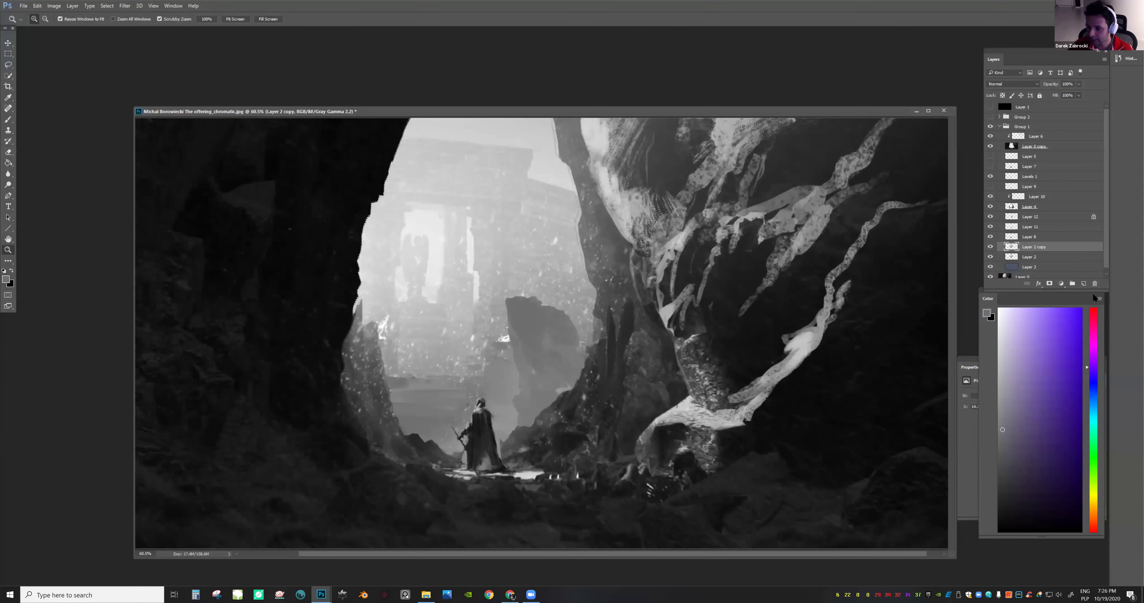
pyautogui.click(1083, 284)
pyautogui.press('b')
pyautogui.keyDown('alt'); pyautogui.click(437, 240); pyautogui.keyUp('alt')
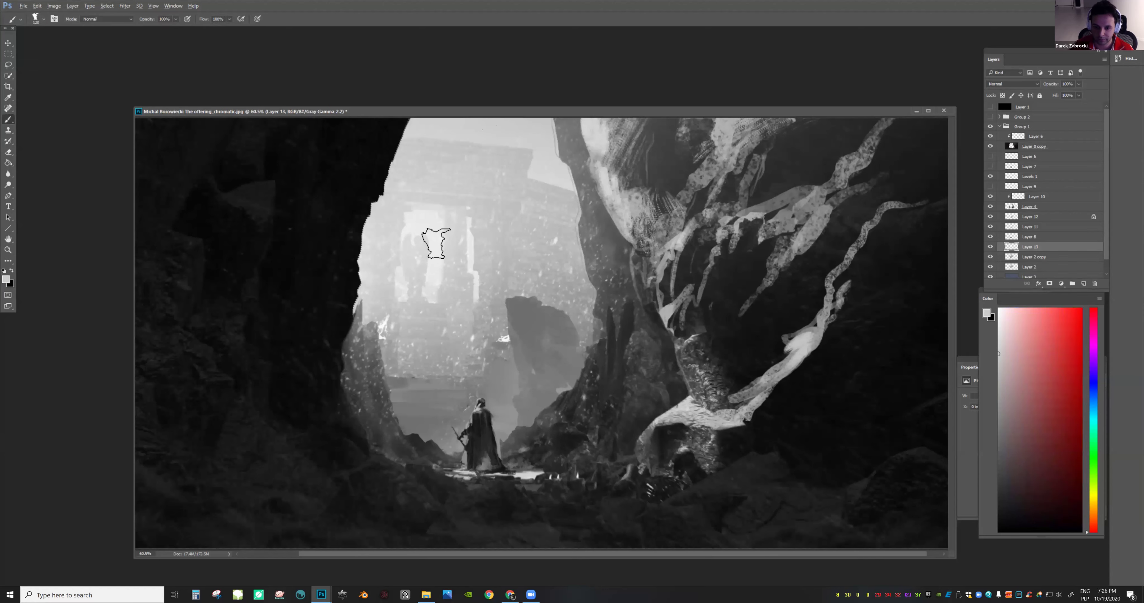
pyautogui.keyDown('alt'); pyautogui.click(416, 270); pyautogui.keyUp('alt')
pyautogui.moveTo(416, 252); pyautogui.dragTo(427, 278)
pyautogui.keyDown('alt'); pyautogui.click(428, 300); pyautogui.keyUp('alt')
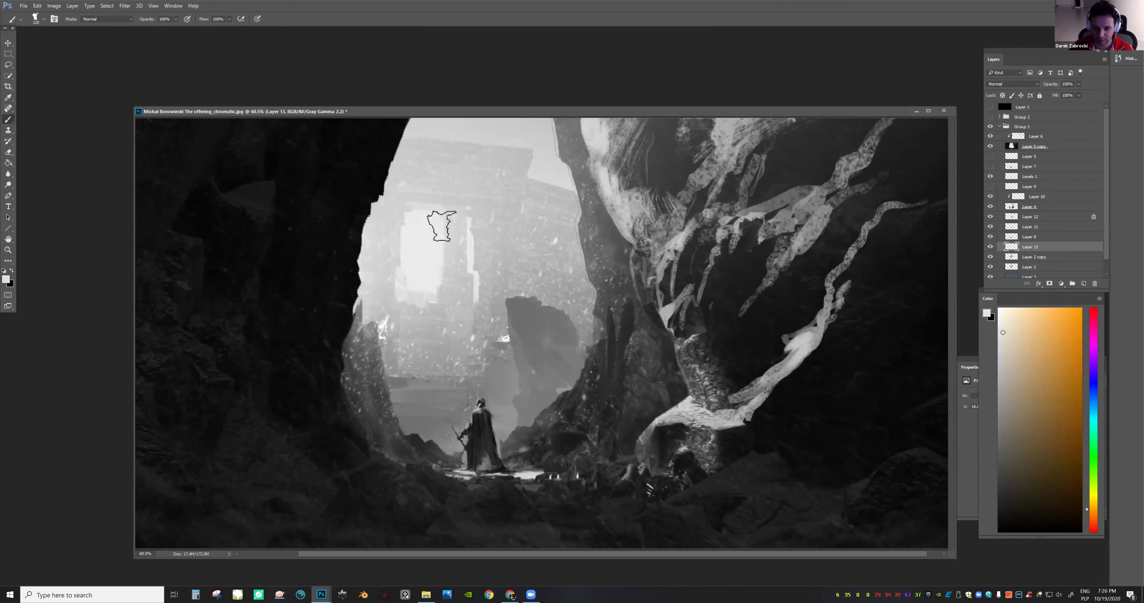
# Extend the bright doorway upward through the ruin's upper wall on Layer 13 with sampled near-white tones
pyautogui.keyDown('alt'); pyautogui.click(437, 247); pyautogui.keyUp('alt')
pyautogui.keyDown('alt'); pyautogui.click(438, 249); pyautogui.keyUp('alt')
pyautogui.moveTo(440, 215)
pyautogui.mouseDown()
pyautogui.moveTo(435, 136)
pyautogui.moveTo(435, 208)
pyautogui.moveTo(412, 175)
pyautogui.mouseUp()
pyautogui.hotkey('ctrl', 'z')
pyautogui.keyDown('alt'); pyautogui.click(468, 129); pyautogui.keyUp('alt')
pyautogui.keyDown('alt'); pyautogui.click(437, 241); pyautogui.keyUp('alt')
pyautogui.moveTo(438, 215)
pyautogui.mouseDown()
pyautogui.moveTo(439, 167)
pyautogui.moveTo(413, 204)
pyautogui.moveTo(413, 173)
pyautogui.mouseUp()
# Paint pale grey vertical pillar shapes around the bright opening, reaching up to the canvas's upper edge
pyautogui.keyDown('alt'); pyautogui.click(439, 165); pyautogui.keyUp('alt')
pyautogui.keyDown('alt'); pyautogui.click(431, 186); pyautogui.keyUp('alt')
pyautogui.keyDown('alt'); pyautogui.click(418, 173); pyautogui.keyUp('alt')
pyautogui.keyDown('alt'); pyautogui.click(424, 220); pyautogui.keyUp('alt')
pyautogui.moveTo(429, 240)
pyautogui.mouseDown()
pyautogui.moveTo(429, 202)
pyautogui.moveTo(459, 129)
pyautogui.mouseUp()
pyautogui.keyDown('alt'); pyautogui.click(457, 223); pyautogui.keyUp('alt')
pyautogui.keyDown('alt'); pyautogui.click(489, 153); pyautogui.keyUp('alt')
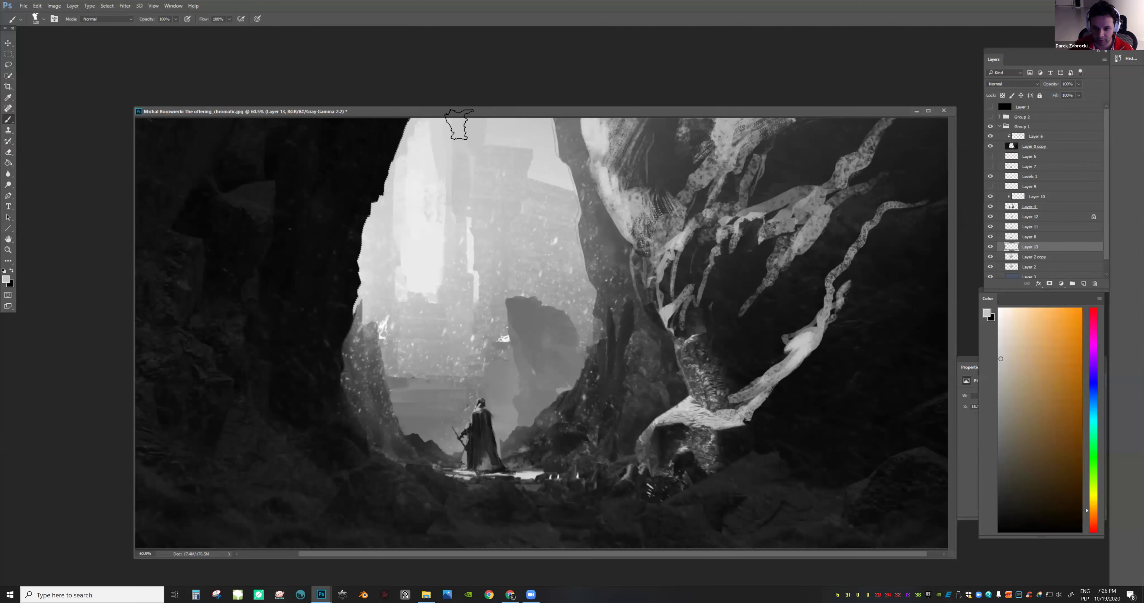
# Repaint the narrow bright slit beside the main opening and the grey wall around it with sampled tones
pyautogui.keyDown('alt'); pyautogui.click(452, 220); pyautogui.keyUp('alt')
pyautogui.keyDown('alt'); pyautogui.click(469, 255); pyautogui.keyUp('alt')
pyautogui.moveTo(484, 202); pyautogui.dragTo(481, 242)
pyautogui.hotkey('ctrl', 'z')
pyautogui.keyDown('alt'); pyautogui.click(479, 240); pyautogui.keyUp('alt')
pyautogui.moveTo(481, 202); pyautogui.dragTo(487, 296)
pyautogui.keyDown('alt'); pyautogui.click(495, 227); pyautogui.keyUp('alt')
pyautogui.keyDown('alt'); pyautogui.click(499, 159); pyautogui.keyUp('alt')
# Flip the canvas view and paint soft grey vertical shapes over the misty sky above the ruins' outer end
pyautogui.moveTo(521, 190); pyautogui.dragTo(660, 216)
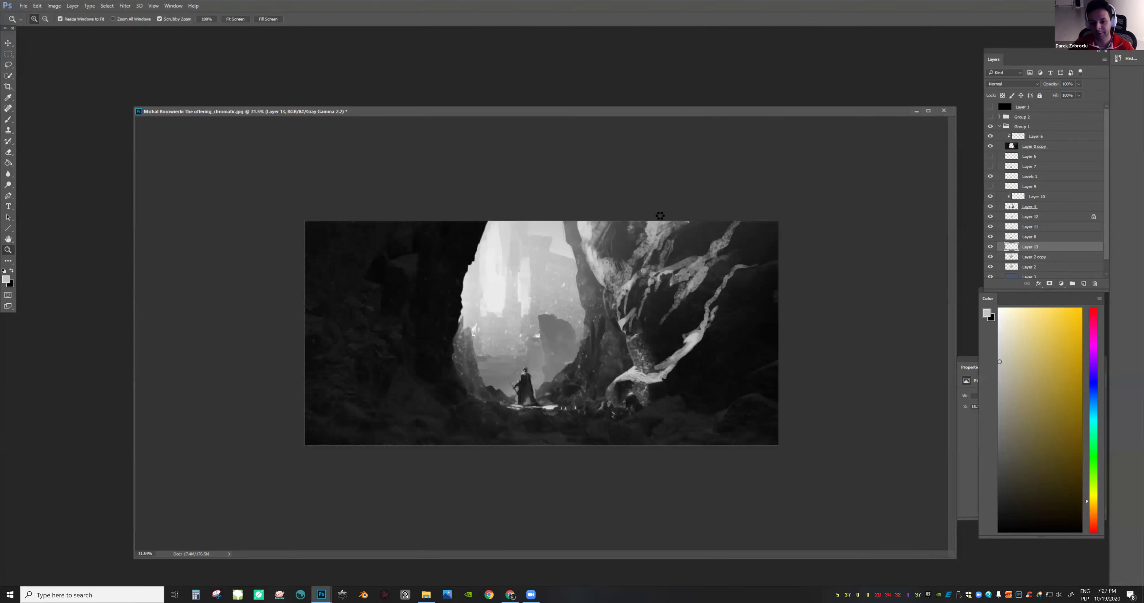
pyautogui.hotkey('ctrl', 'shift', 'h')
pyautogui.moveTo(702, 256)
pyautogui.mouseDown()
pyautogui.moveTo(600, 245)
pyautogui.moveTo(710, 242)
pyautogui.mouseUp()
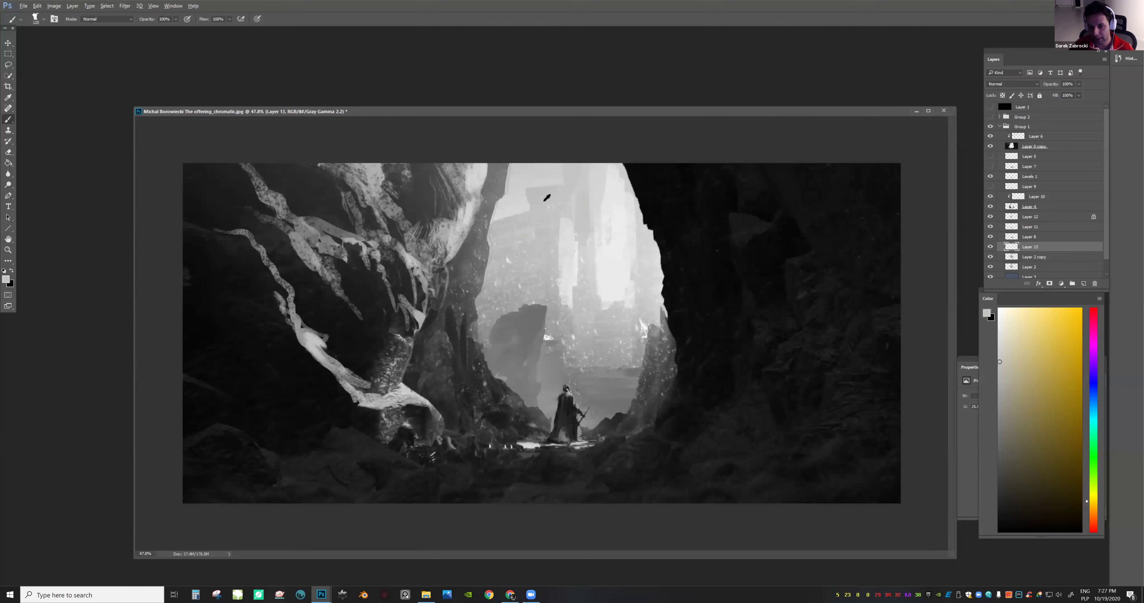
pyautogui.keyDown('alt'); pyautogui.click(543, 201); pyautogui.keyUp('alt')
pyautogui.keyDown('alt'); pyautogui.click(533, 188); pyautogui.keyUp('alt')
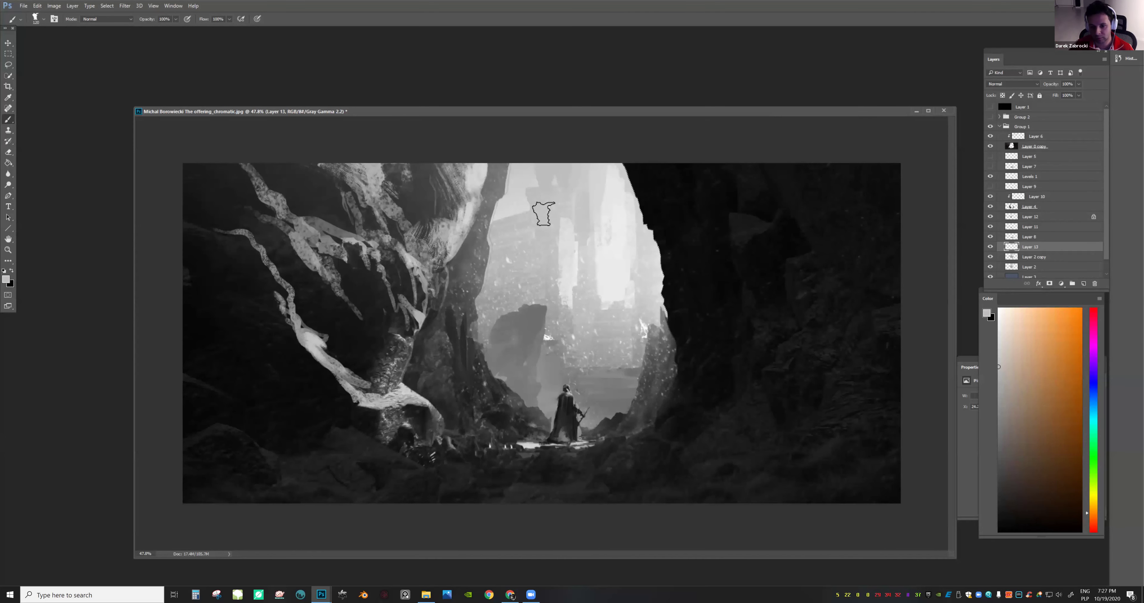
pyautogui.keyDown('alt'); pyautogui.click(526, 206); pyautogui.keyUp('alt')
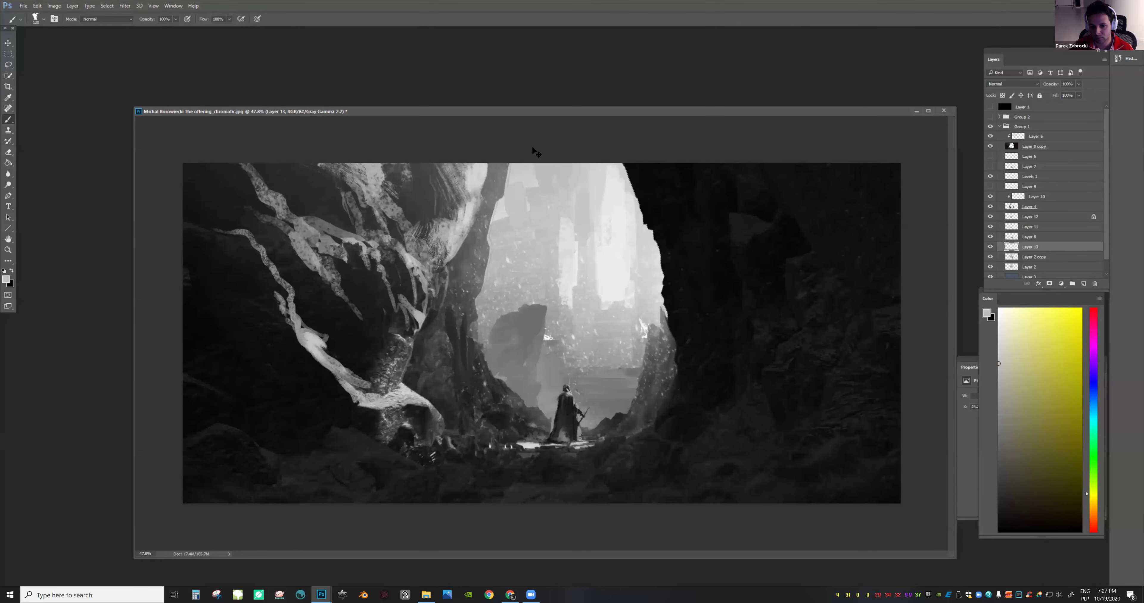
pyautogui.keyDown('alt'); pyautogui.click(535, 190); pyautogui.keyUp('alt')
pyautogui.keyDown('alt'); pyautogui.click(537, 190); pyautogui.keyUp('alt')
# Turn off the grayscale proof preview and examine the whole painting in colour
pyautogui.press('z')
pyautogui.moveTo(576, 231); pyautogui.dragTo(554, 251)
pyautogui.hotkey('ctrl', 'y')
pyautogui.moveTo(620, 289); pyautogui.dragTo(554, 311)
pyautogui.moveTo(654, 272); pyautogui.dragTo(931, 227)
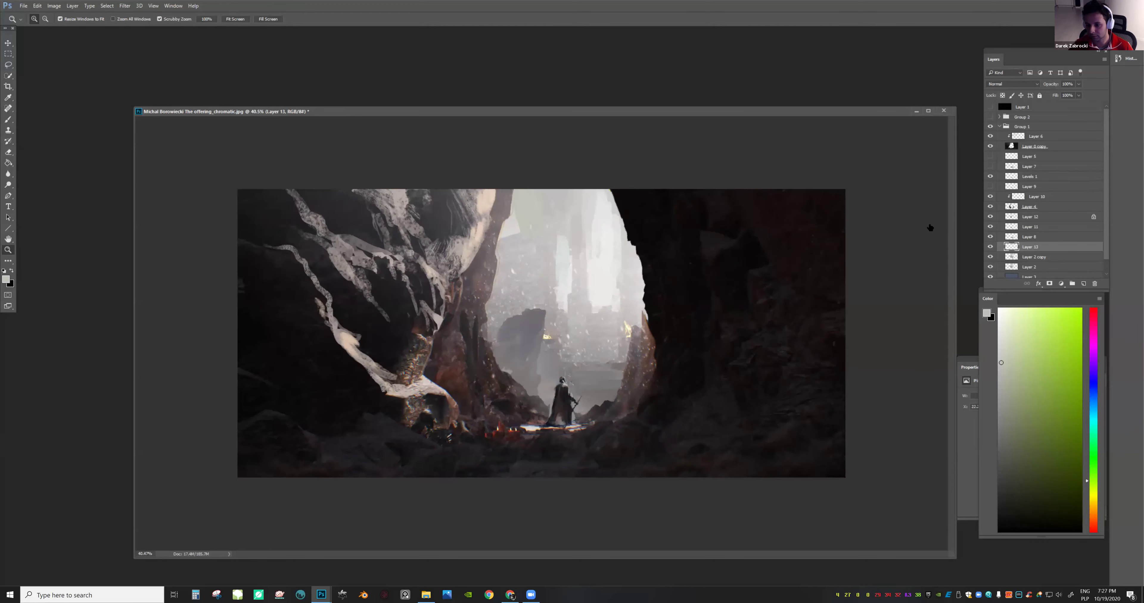
# Reduce the brush size and refine the pale ruins beside the rock wall with sampled greys
pyautogui.press('b')
pyautogui.keyDown('alt'); pyautogui.click(524, 230); pyautogui.keyUp('alt')
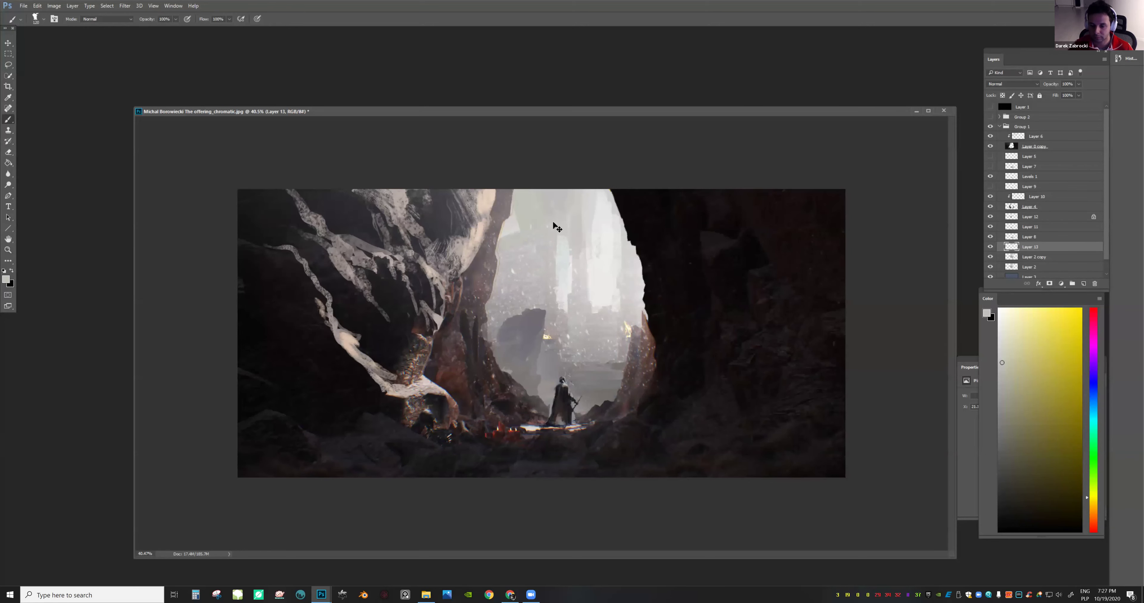
pyautogui.rightClick(611, 246)
pyautogui.moveTo(634, 245); pyautogui.dragTo(626, 245)
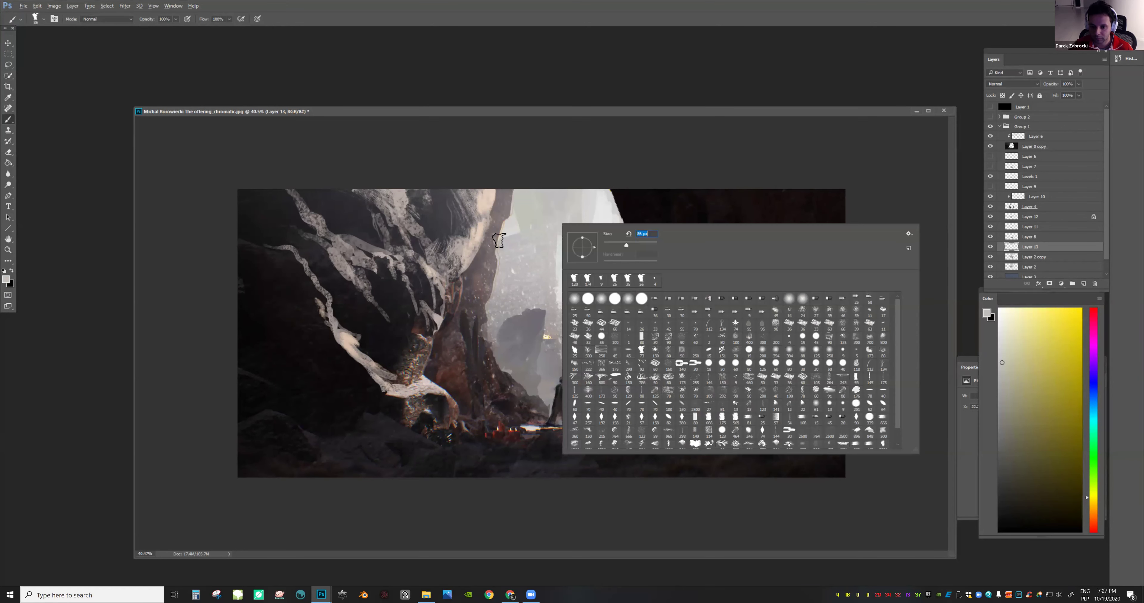
pyautogui.keyDown('alt'); pyautogui.click(511, 246); pyautogui.keyUp('alt')
pyautogui.moveTo(510, 243)
pyautogui.mouseDown()
pyautogui.moveTo(537, 228)
pyautogui.moveTo(512, 232)
pyautogui.mouseUp()
pyautogui.keyDown('alt'); pyautogui.click(507, 243); pyautogui.keyUp('alt')
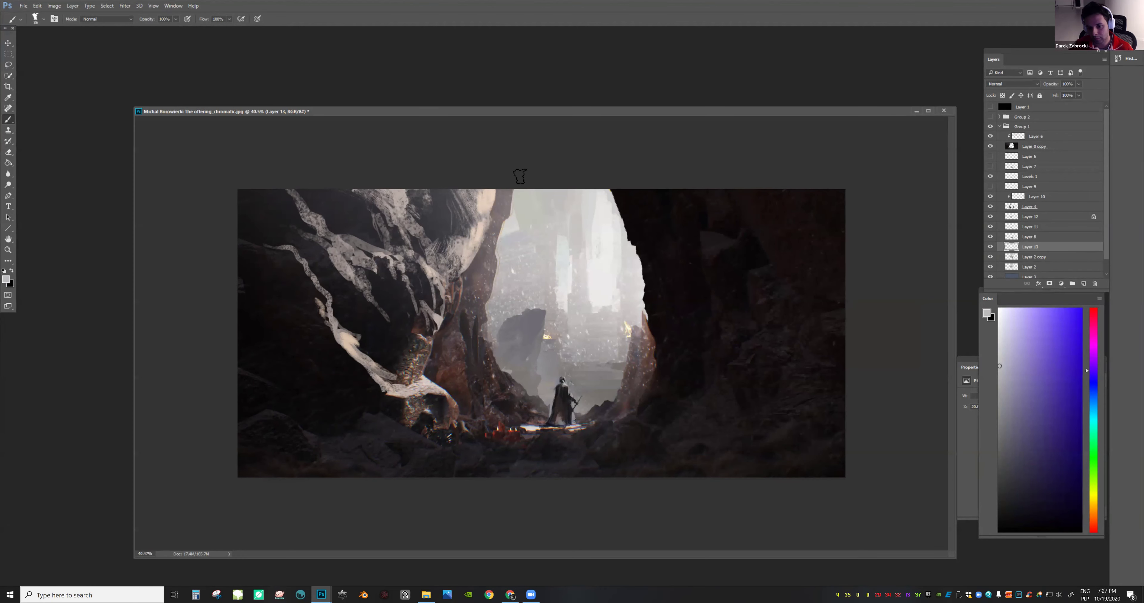
# Shape the top of the large bright opening into a pointed arch and refine the narrow slit beside it
pyautogui.keyDown('alt'); pyautogui.click(566, 253); pyautogui.keyUp('alt')
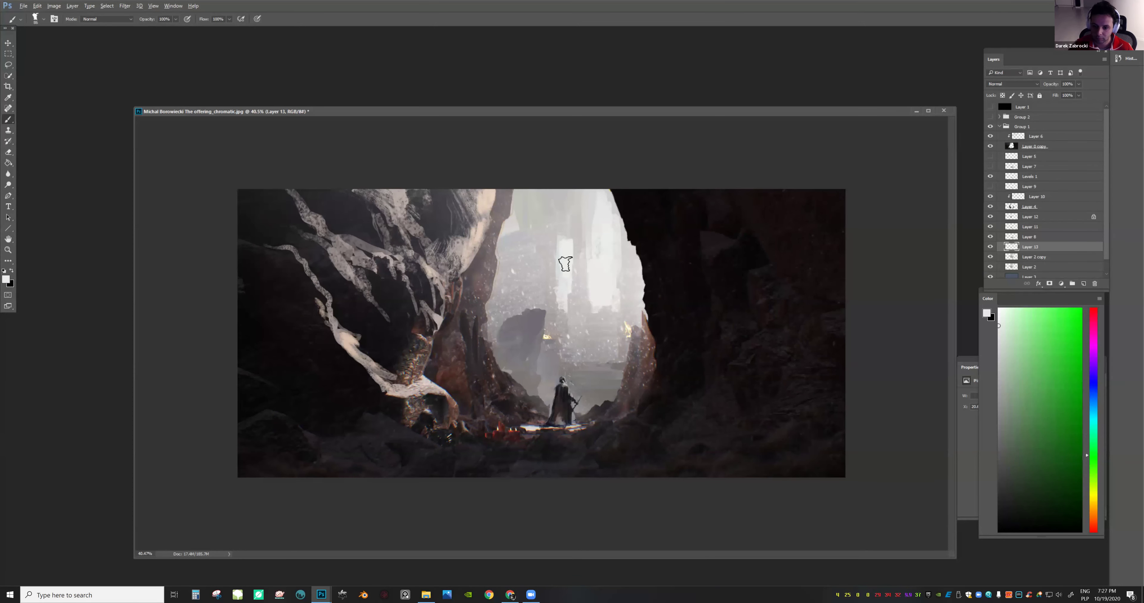
pyautogui.moveTo(581, 248); pyautogui.dragTo(651, 250)
pyautogui.keyDown('alt'); pyautogui.click(588, 235); pyautogui.keyUp('alt')
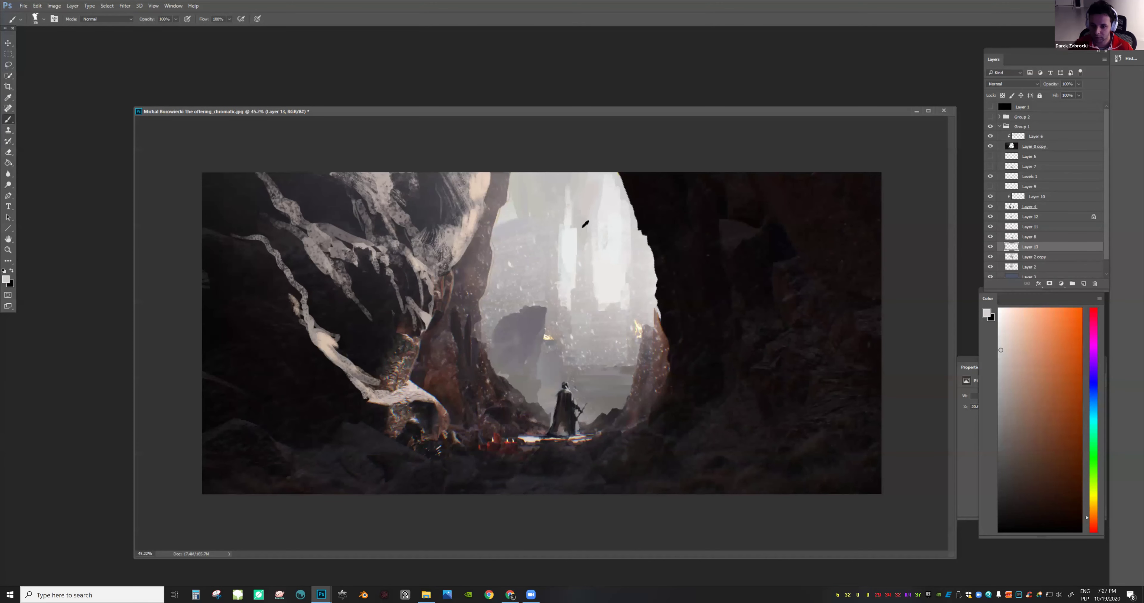
pyautogui.keyDown('alt'); pyautogui.click(598, 184); pyautogui.keyUp('alt')
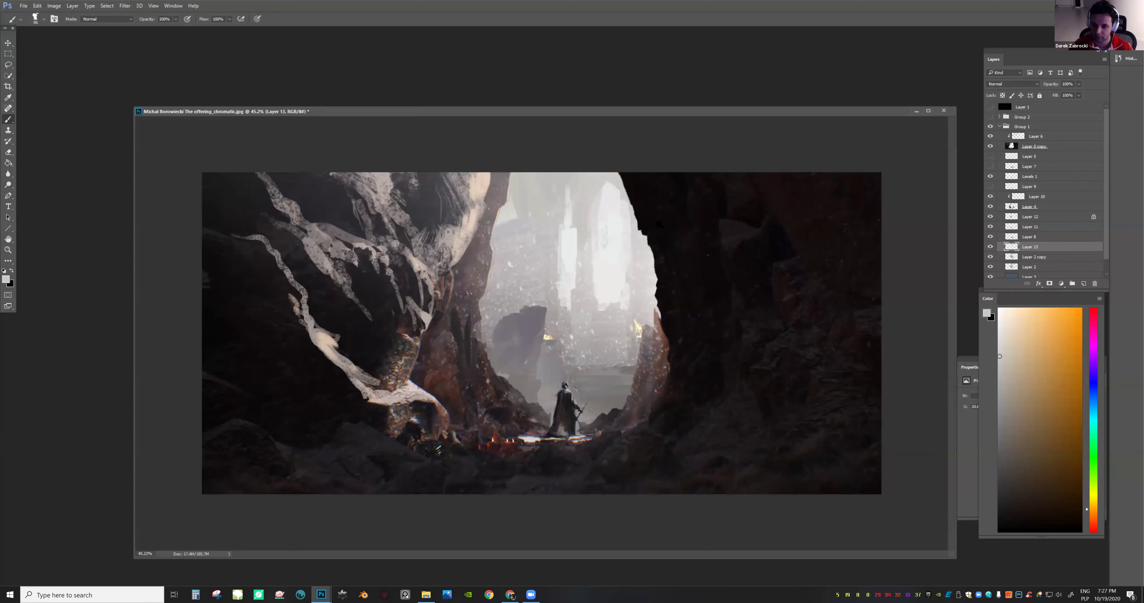
pyautogui.scroll(3, 593, 183)
pyautogui.keyDown('alt'); pyautogui.click(572, 180); pyautogui.keyUp('alt')
pyautogui.moveTo(569, 191); pyautogui.dragTo(570, 251)
# Set a smaller brush and paint thin grey curved tracery in the upper part of the arched window
pyautogui.moveTo(666, 266)
pyautogui.mouseDown()
pyautogui.moveTo(643, 262)
pyautogui.moveTo(656, 227)
pyautogui.moveTo(693, 217)
pyautogui.moveTo(659, 234)
pyautogui.mouseUp()
pyautogui.keyDown('alt'); pyautogui.click(610, 180); pyautogui.keyUp('alt')
pyautogui.rightClick(666, 236)
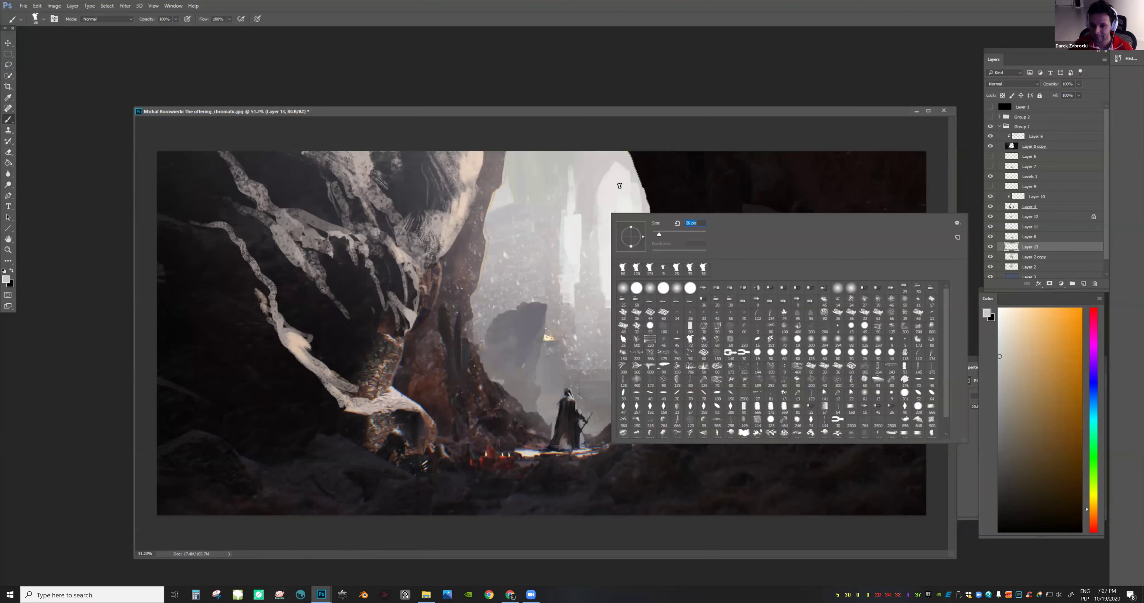
pyautogui.moveTo(599, 189); pyautogui.dragTo(615, 181)
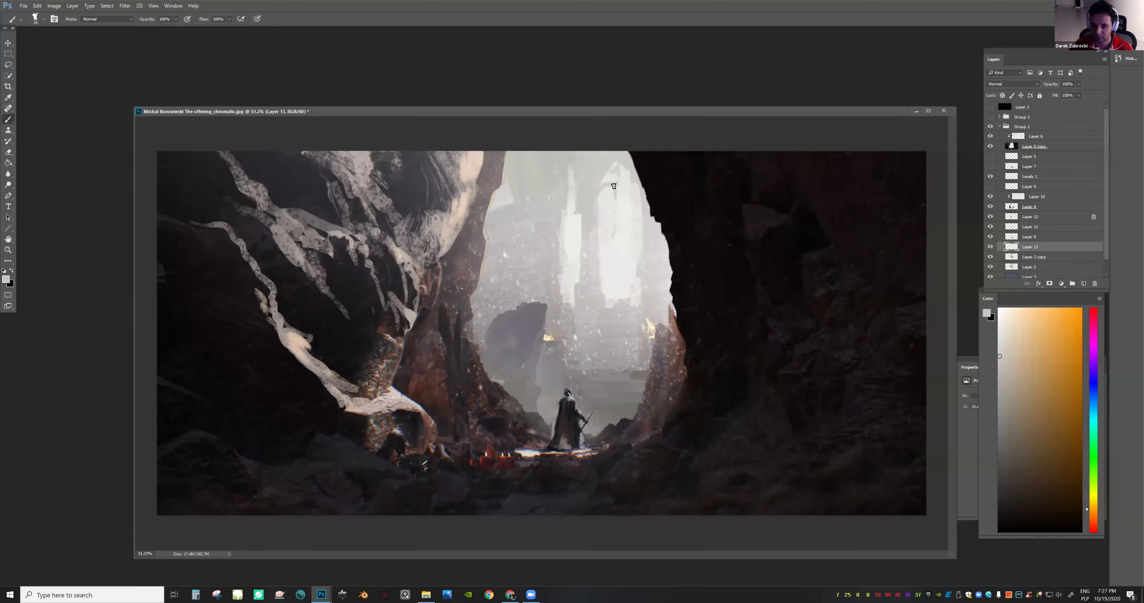
pyautogui.scroll(-3, 623, 205)
pyautogui.scroll(5, 635, 204)
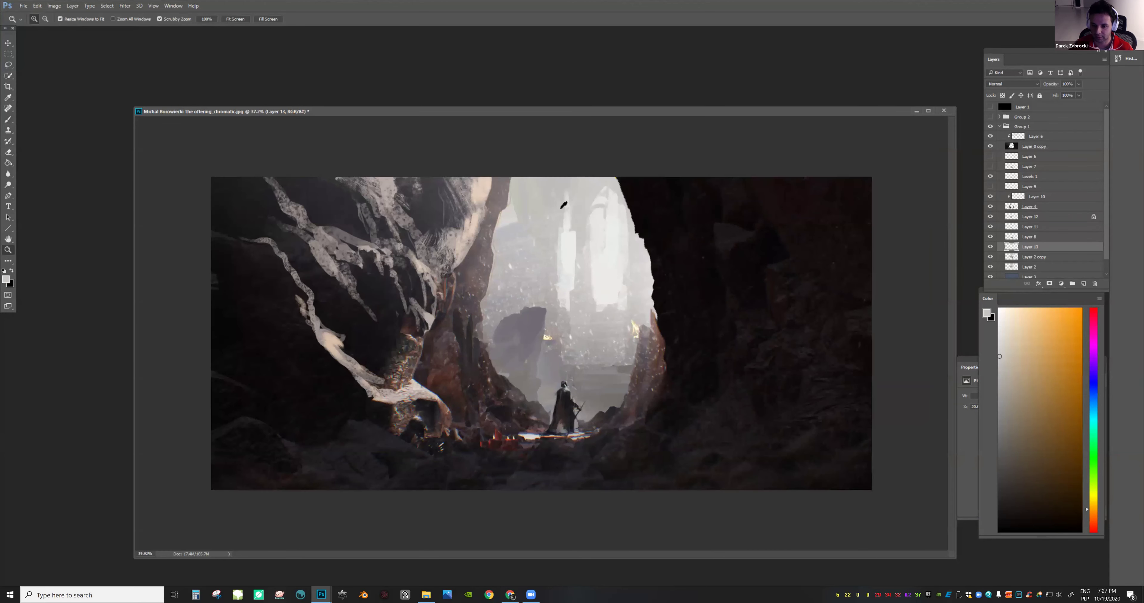
pyautogui.keyDown('alt'); pyautogui.click(561, 208); pyautogui.keyUp('alt')
pyautogui.keyDown('alt'); pyautogui.click(582, 165); pyautogui.keyUp('alt')
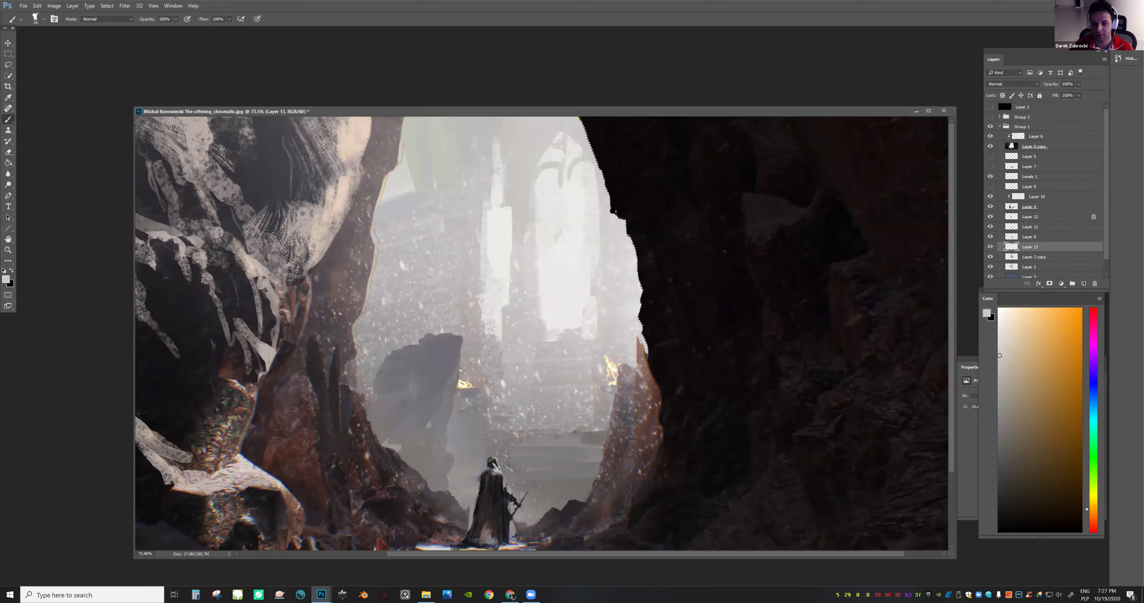
# Paint a thin grey crossbar across the middle of the arched window
pyautogui.hotkey('ctrl', 'space')
pyautogui.moveTo(686, 228); pyautogui.dragTo(638, 231)
pyautogui.moveTo(572, 194); pyautogui.dragTo(595, 196)
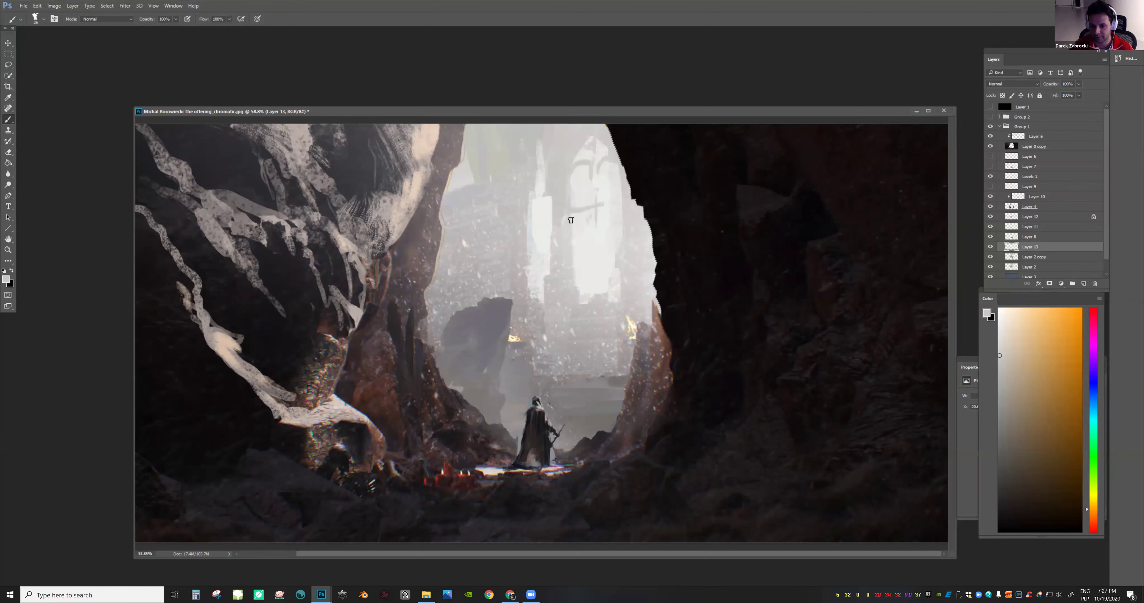
# Flip the canvas view back and add further grey tracery bars to the arched window with sampled tones
pyautogui.press('z')
pyautogui.moveTo(652, 276)
pyautogui.mouseDown()
pyautogui.moveTo(660, 295)
pyautogui.moveTo(492, 242)
pyautogui.moveTo(524, 255)
pyautogui.mouseUp()
pyautogui.hotkey('ctrl', 'shift', 'h')
pyautogui.keyDown('alt'); pyautogui.click(502, 213); pyautogui.keyUp('alt')
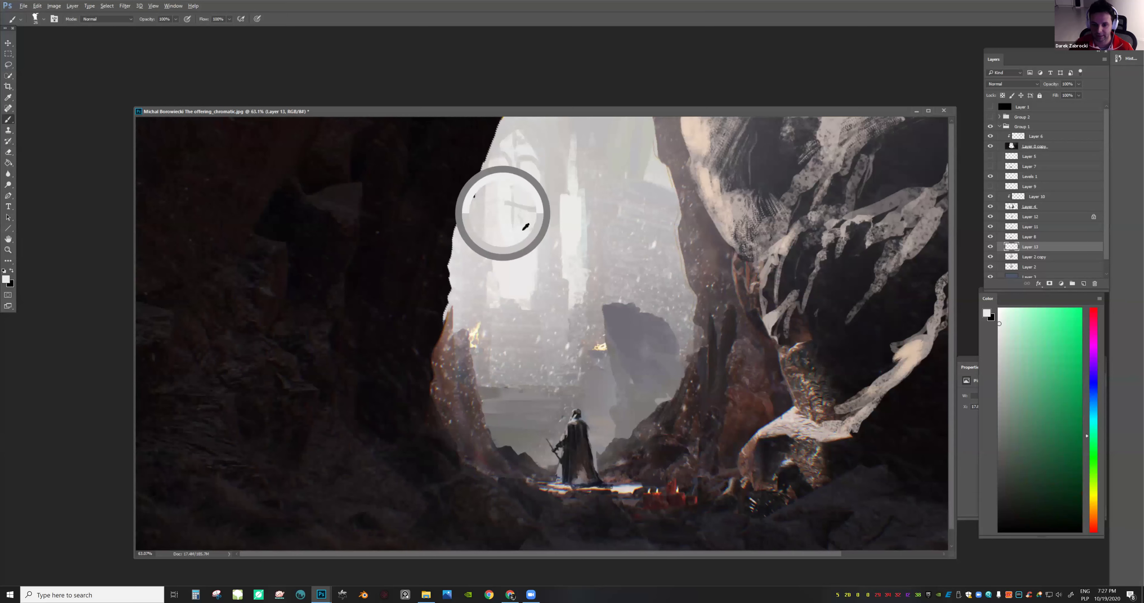
pyautogui.moveTo(502, 213); pyautogui.dragTo(515, 207)
pyautogui.keyDown('alt'); pyautogui.click(534, 216); pyautogui.keyUp('alt')
pyautogui.press('z')
pyautogui.moveTo(666, 240); pyautogui.dragTo(630, 221)
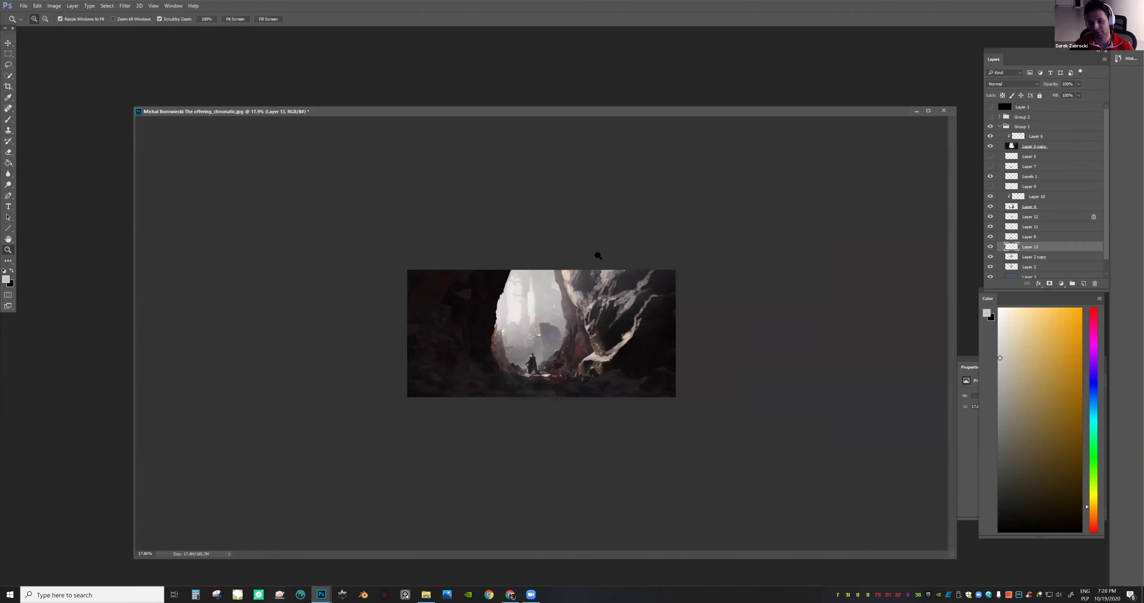
pyautogui.moveTo(598, 256); pyautogui.dragTo(630, 258)
pyautogui.moveTo(482, 204); pyautogui.dragTo(570, 210)
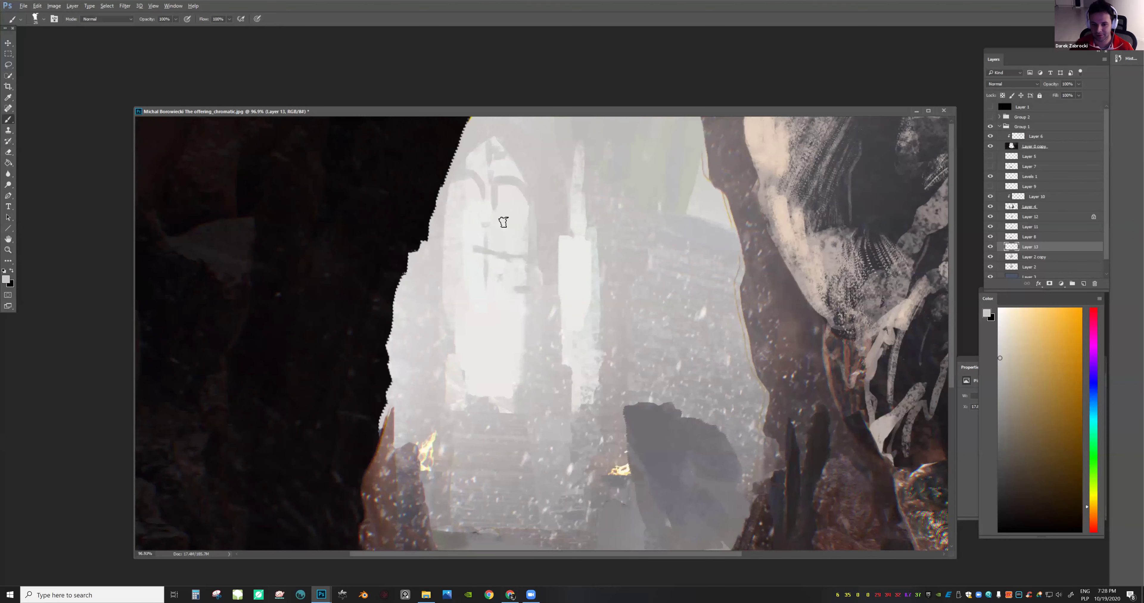
# Choose a near-white colour and paint over parts of the arched window's tracery to thin and break up its bars
pyautogui.keyDown('alt'); pyautogui.click(503, 222); pyautogui.keyUp('alt')
pyautogui.click(999, 325)
pyautogui.moveTo(504, 157)
pyautogui.mouseDown()
pyautogui.moveTo(535, 187)
pyautogui.moveTo(524, 179)
pyautogui.moveTo(528, 248)
pyautogui.mouseUp()
pyautogui.hotkey('ctrl', 'space')
pyautogui.moveTo(562, 309); pyautogui.dragTo(541, 251)
pyautogui.moveTo(491, 169); pyautogui.dragTo(464, 170)
pyautogui.keyDown('alt'); pyautogui.click(466, 156); pyautogui.keyUp('alt')
pyautogui.keyDown('alt'); pyautogui.click(466, 148); pyautogui.keyUp('alt')
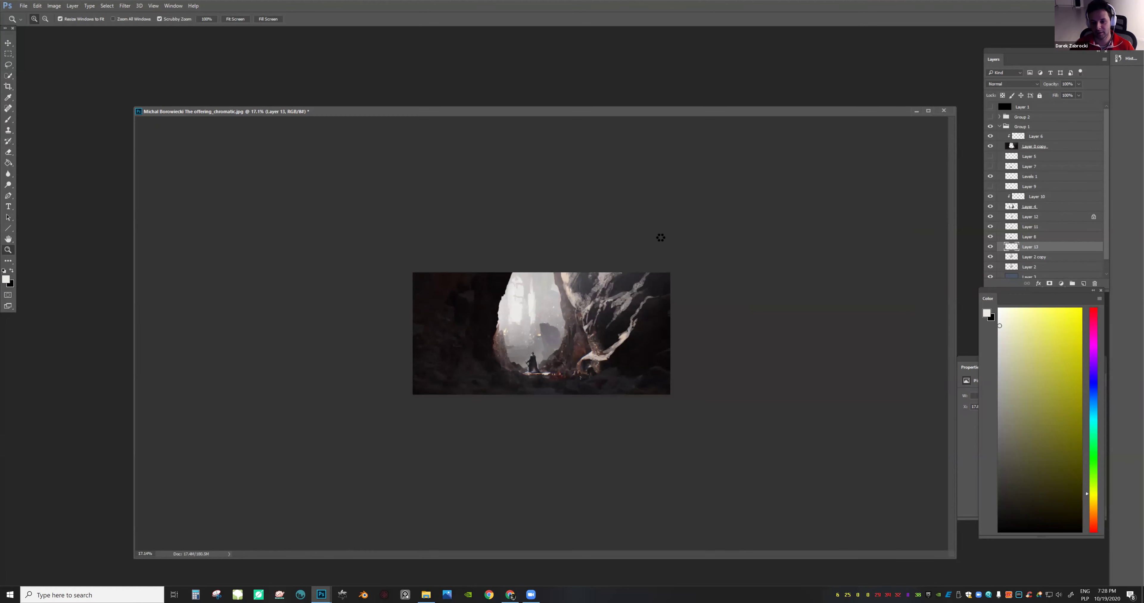
# Flip the canvas view and touch up the ruins beside the arched window with sampled light grey tones
pyautogui.press('F1')
pyautogui.scroll(5, 652, 257)
pyautogui.press('b')
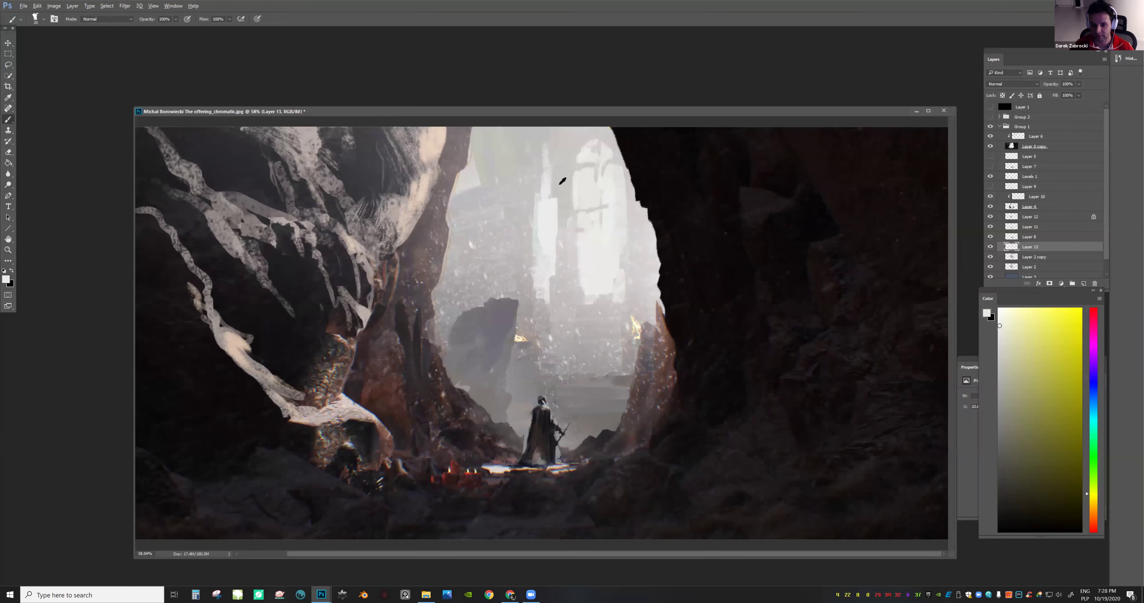
pyautogui.keyDown('alt'); pyautogui.click(561, 185); pyautogui.keyUp('alt')
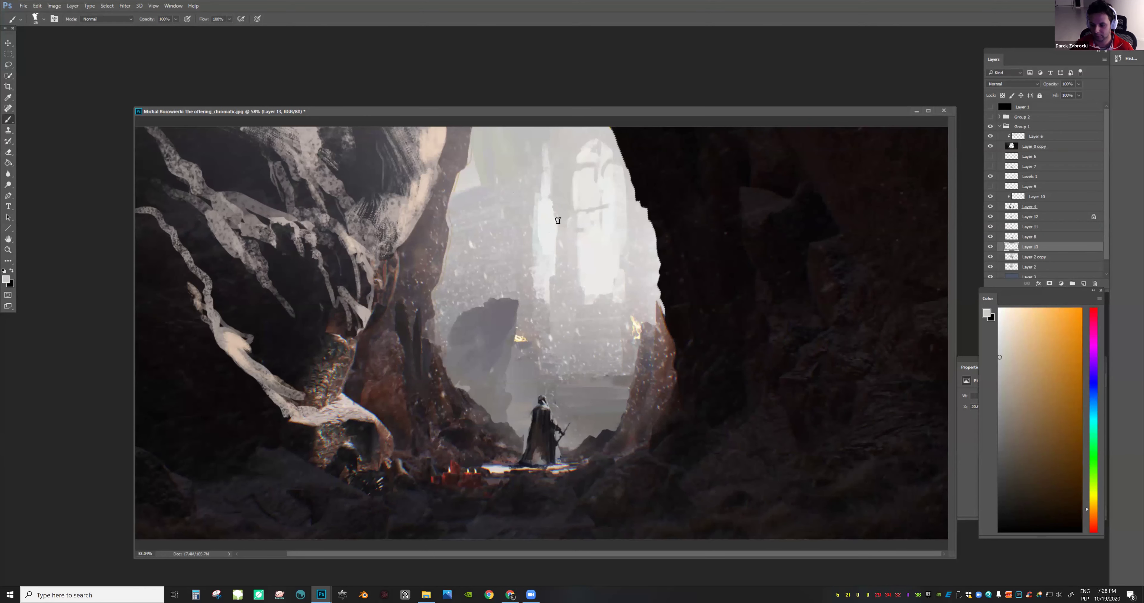
pyautogui.keyDown('alt'); pyautogui.click(559, 217); pyautogui.keyUp('alt')
pyautogui.press('z')
pyautogui.scroll(-4, 582, 262)
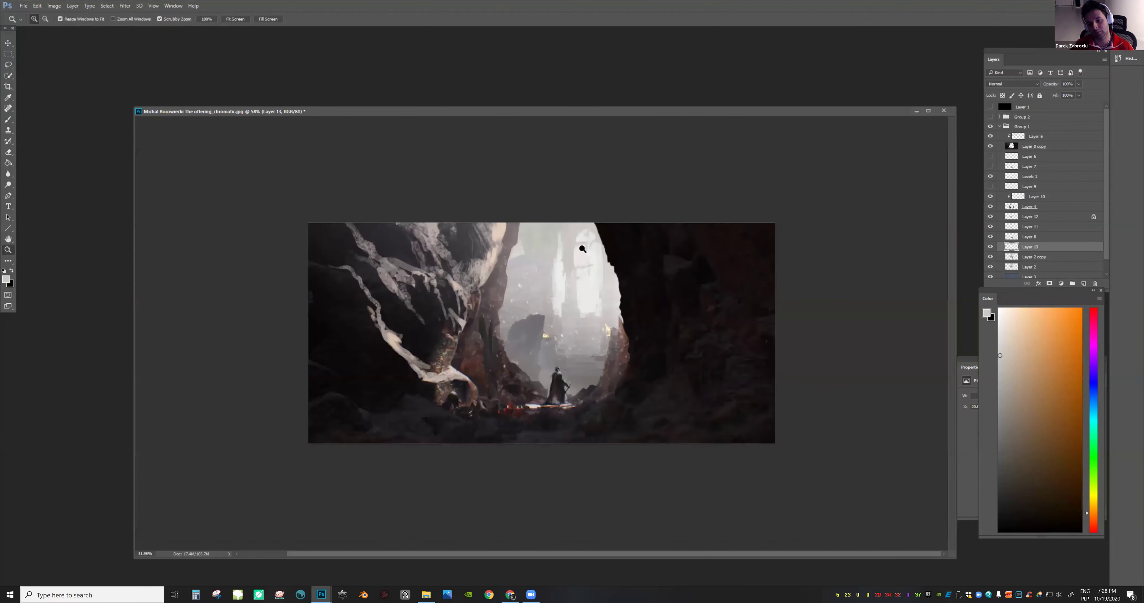
pyautogui.scroll(3, 612, 266)
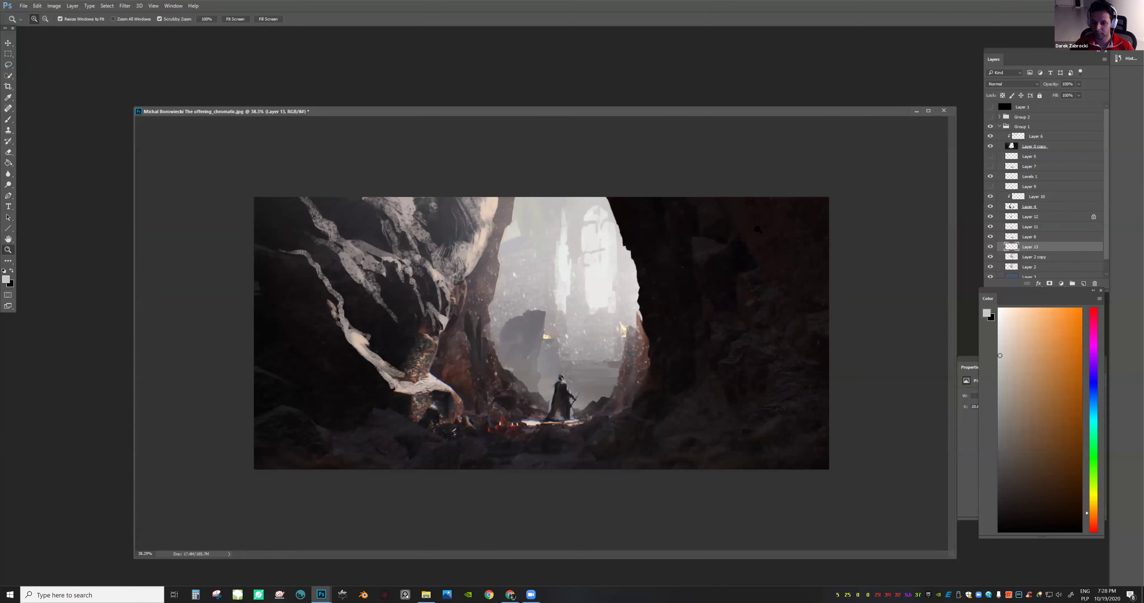
pyautogui.scroll(-3, 681, 239)
pyautogui.scroll(5, 603, 215)
# Select the pale grey area around the arched window on Layer 13 with the Magic Wand and copy it to a new layer
pyautogui.press('b')
pyautogui.press('w')
pyautogui.hotkey('shift', 'w')
pyautogui.click(584, 195)
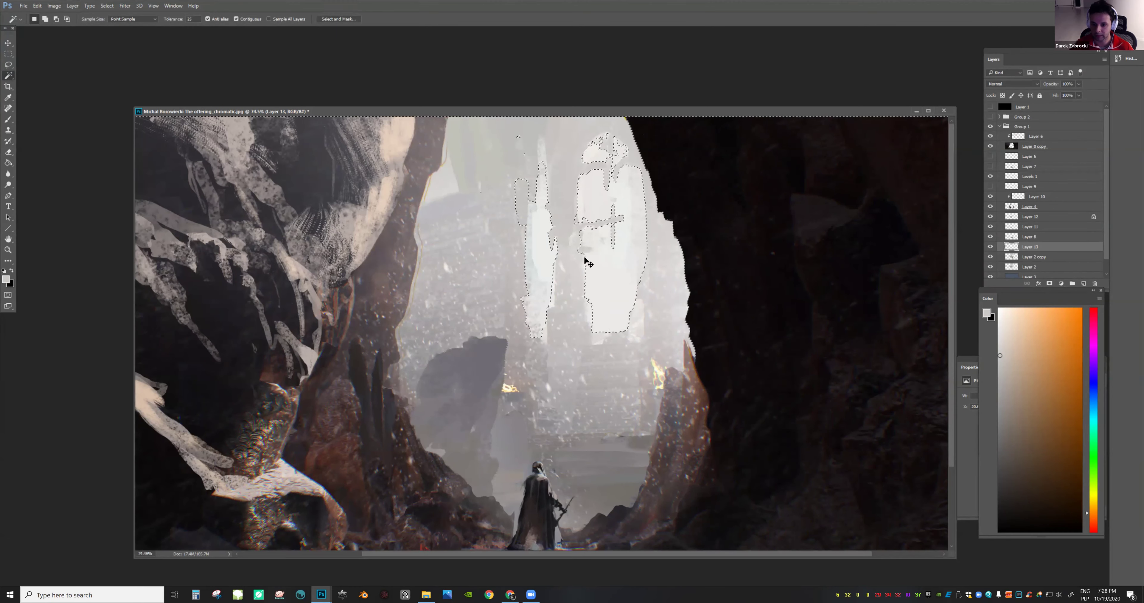
pyautogui.rightClick(554, 229)
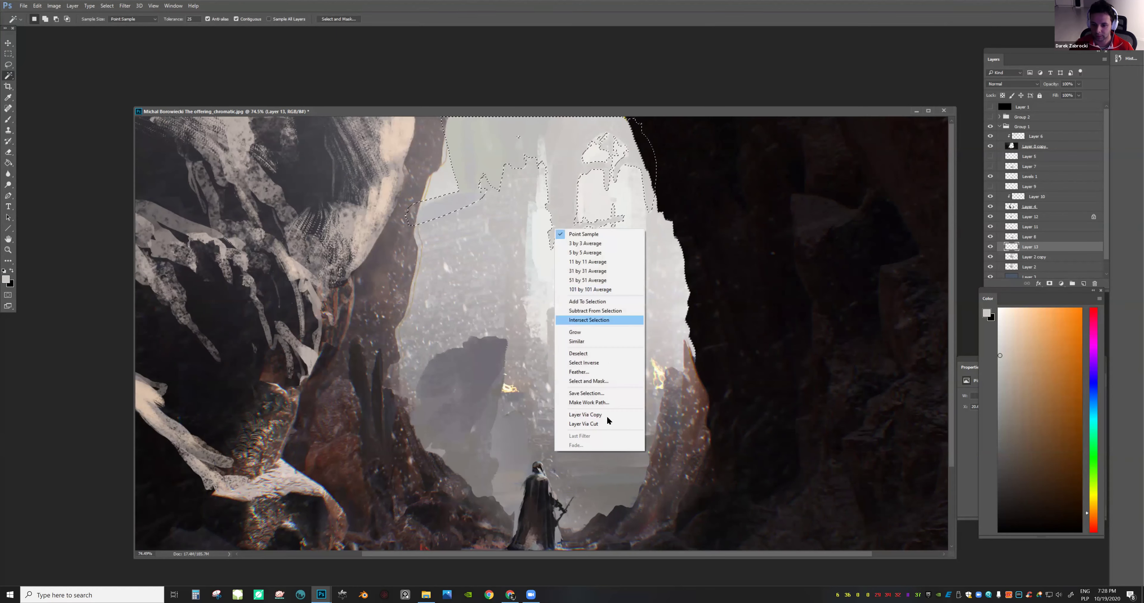
pyautogui.click(618, 413)
# Add a layer beneath the copied shapes and paint a soft near-white glow behind the arched window with a large soft brush
pyautogui.press('b')
pyautogui.click(1038, 258)
pyautogui.keyDown('alt'); pyautogui.click(605, 199); pyautogui.keyUp('alt')
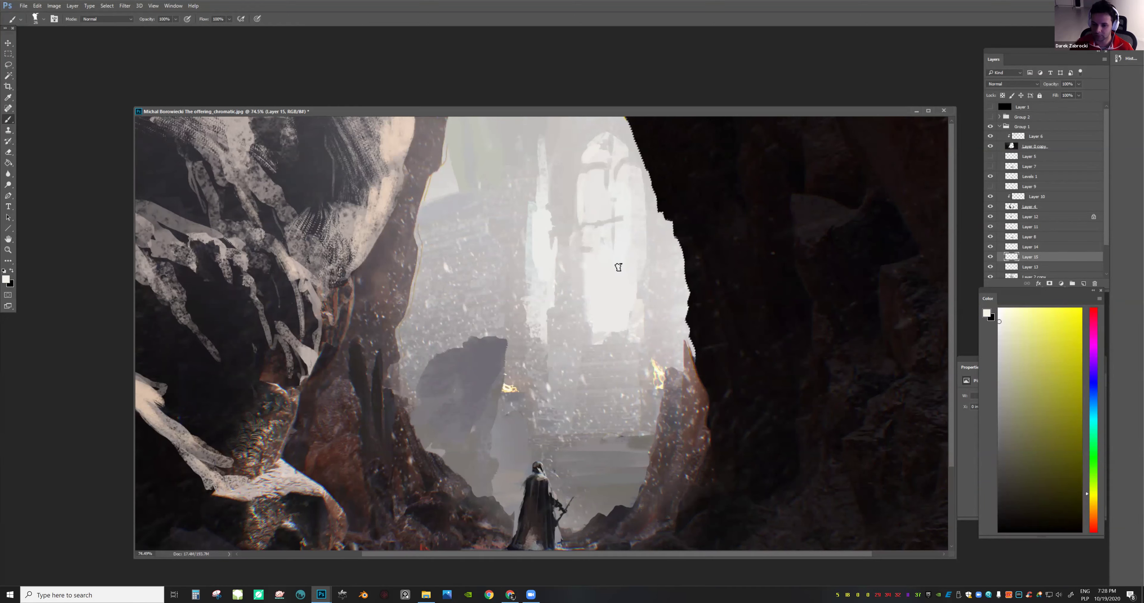
pyautogui.rightClick(597, 288)
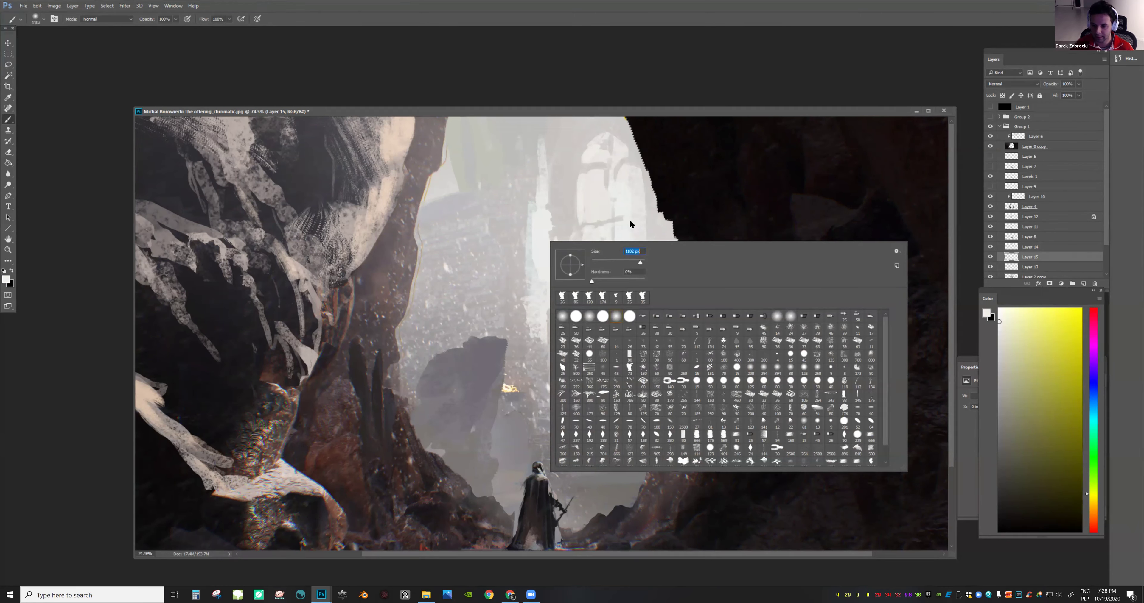
pyautogui.click(614, 160)
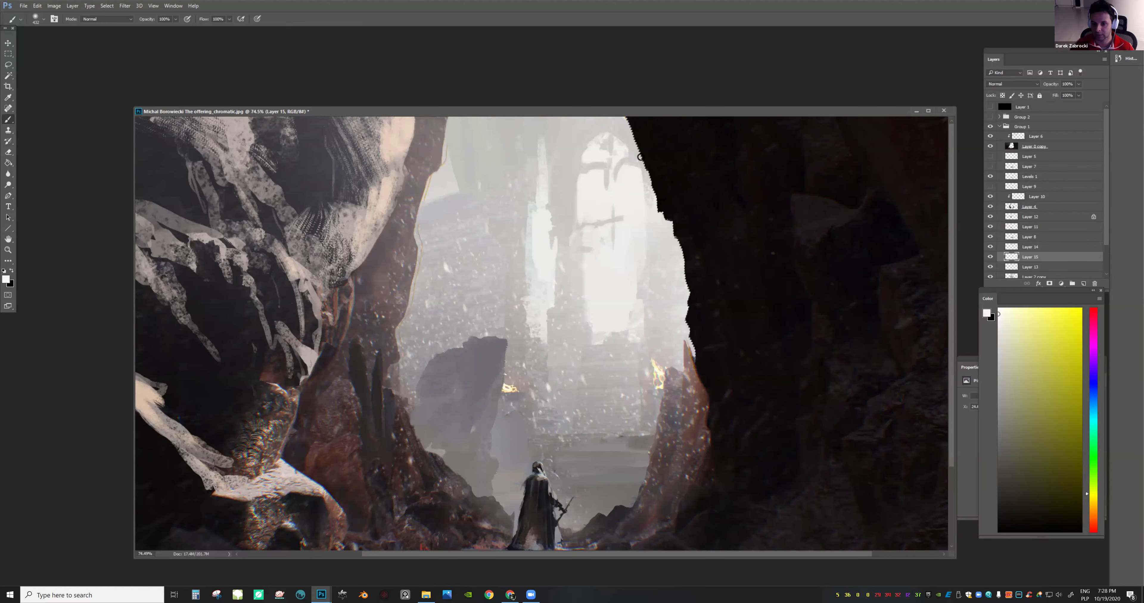
pyautogui.moveTo(697, 280); pyautogui.dragTo(643, 276)
# Flip the canvas view and paint a soft near-white light beam slanting down from the window on a new layer above the ruins
pyautogui.press('F2')
pyautogui.hotkey('ctrl', '0')
pyautogui.press('b')
pyautogui.hotkey('alt', ']')
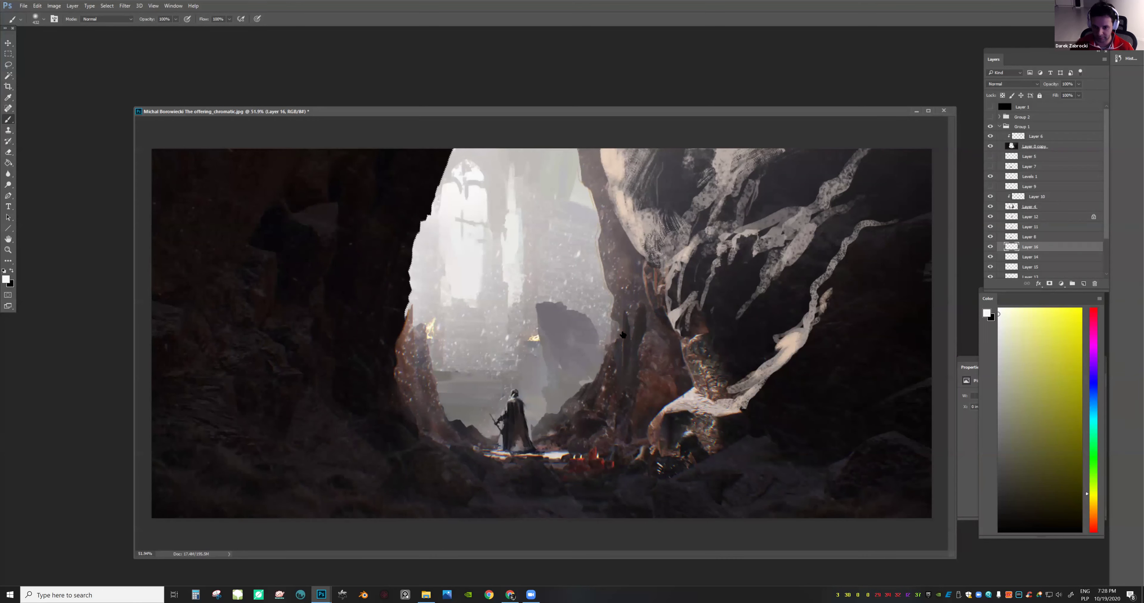
pyautogui.moveTo(440, 164); pyautogui.dragTo(628, 332)
# Erase parts of the light beam with a textured eraser to break it into softer rays
pyautogui.press('z')
pyautogui.moveTo(620, 235); pyautogui.dragTo(593, 247)
pyautogui.press('e')
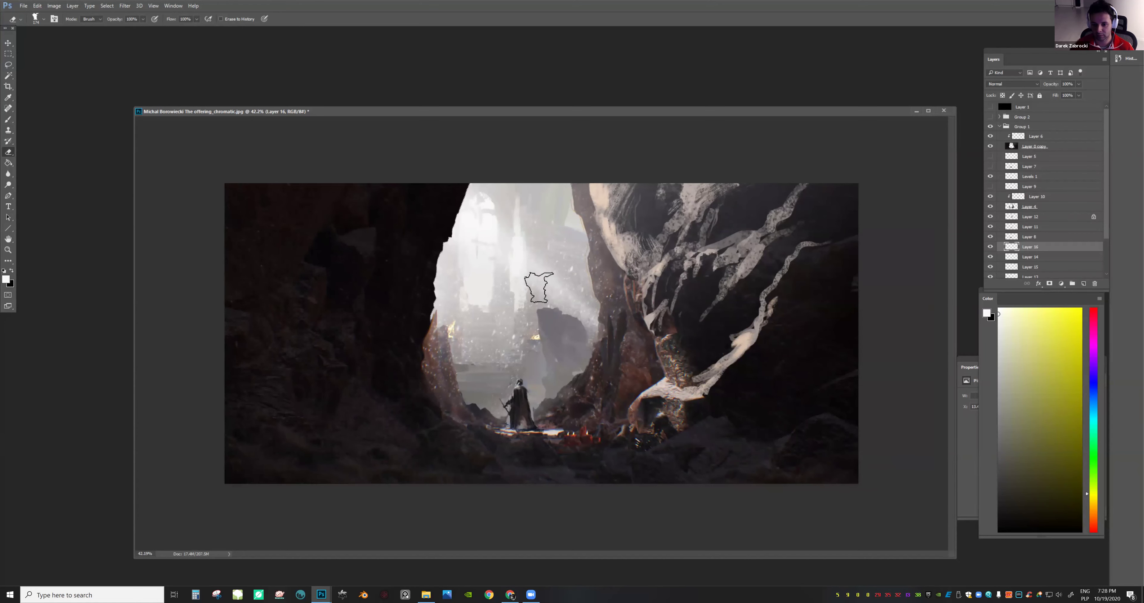
pyautogui.press('z')
pyautogui.scroll(-2, 650, 276)
pyautogui.moveTo(650, 277)
pyautogui.mouseDown()
pyautogui.moveTo(604, 294)
pyautogui.moveTo(705, 302)
pyautogui.mouseUp()
pyautogui.press('e')
pyautogui.press('z')
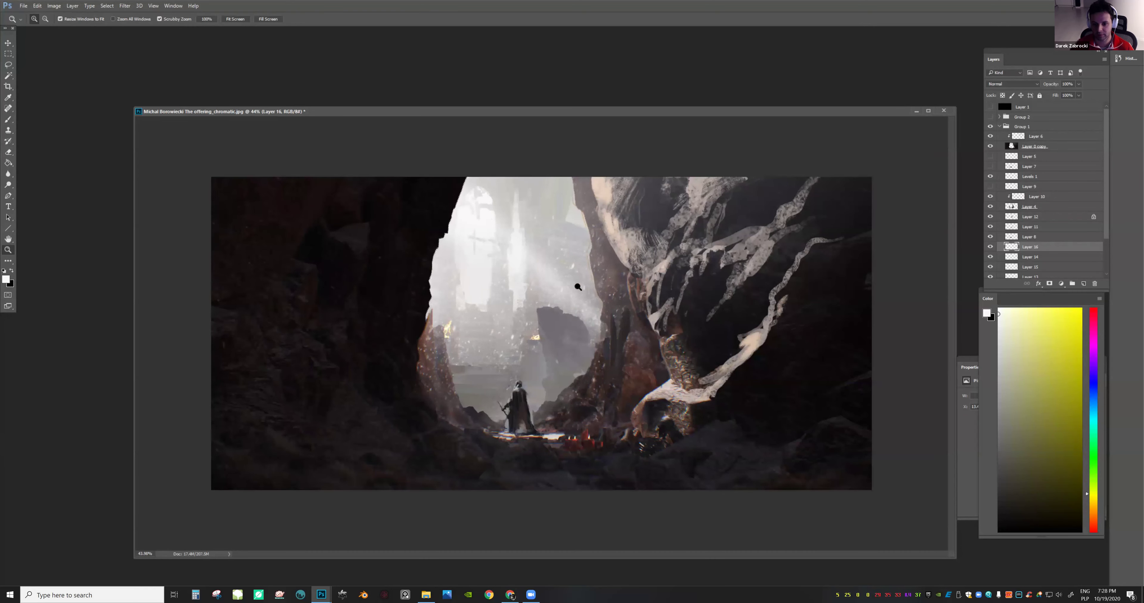
pyautogui.scroll(-4, 621, 293)
pyautogui.moveTo(648, 314); pyautogui.dragTo(695, 310)
pyautogui.press('e')
pyautogui.press('z')
pyautogui.moveTo(684, 350)
pyautogui.mouseDown()
pyautogui.moveTo(649, 355)
pyautogui.moveTo(673, 354)
pyautogui.moveTo(660, 355)
pyautogui.mouseUp()
# Flip the canvas view back and hide Group 1 to compare the repaint with the original painting
pyautogui.hotkey('ctrl', 'shift', 'h')
pyautogui.click(991, 116)
pyautogui.moveTo(767, 225); pyautogui.dragTo(755, 226)
pyautogui.click(991, 117)
pyautogui.click(990, 107)
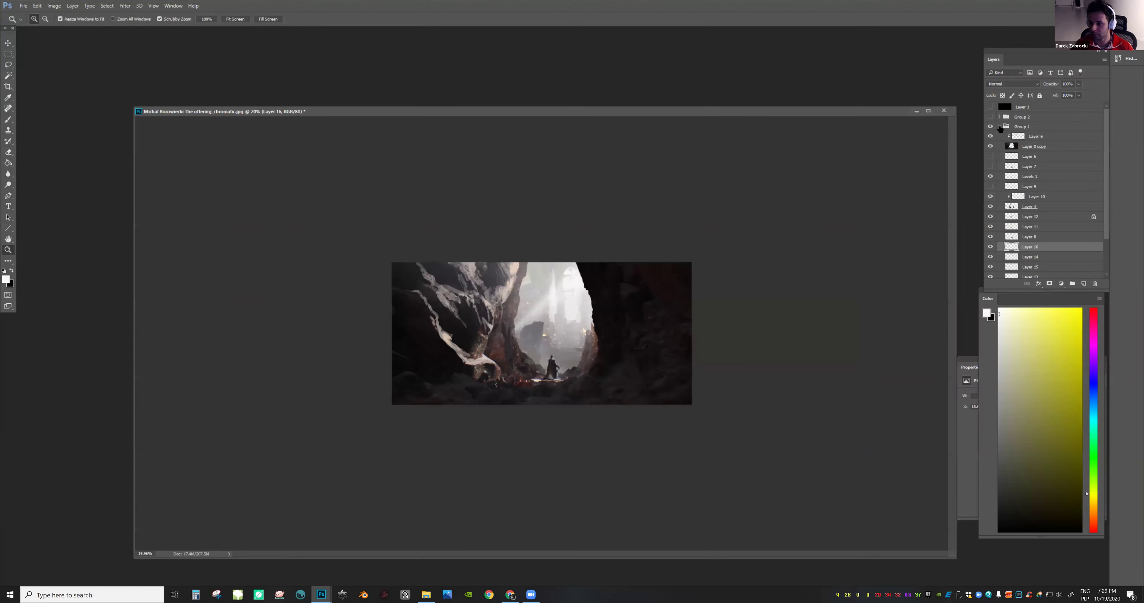
pyautogui.click(999, 127)
pyautogui.click(990, 127)
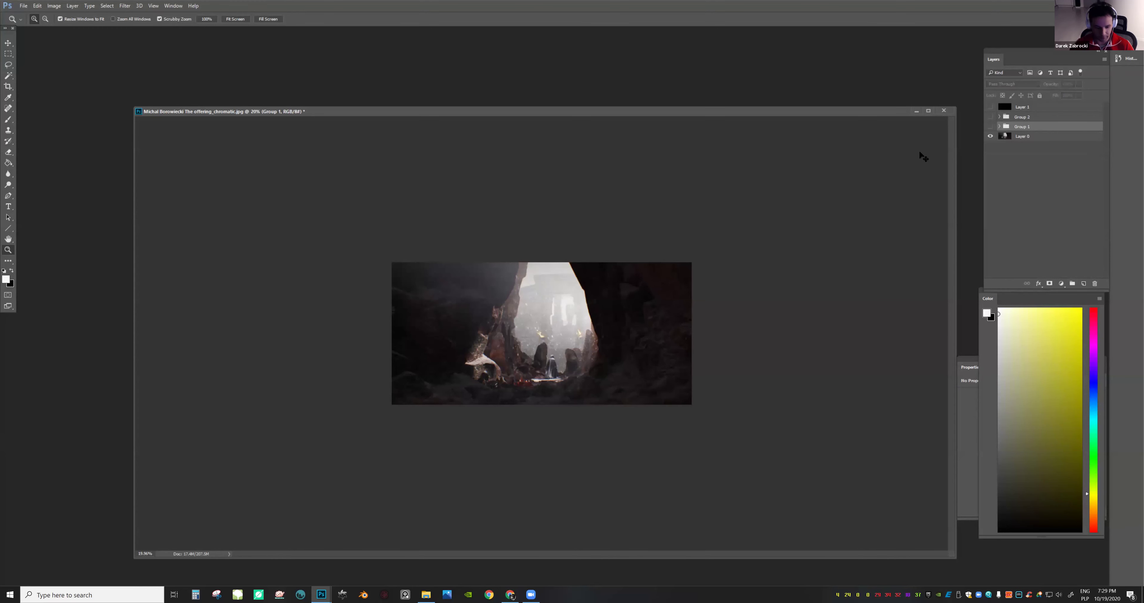
# Preview the image in greyscale, toggle Group 1 to compare values before and after, and return to the colour view
pyautogui.hotkey('ctrl', 'y')
pyautogui.click(991, 127)
pyautogui.click(990, 127)
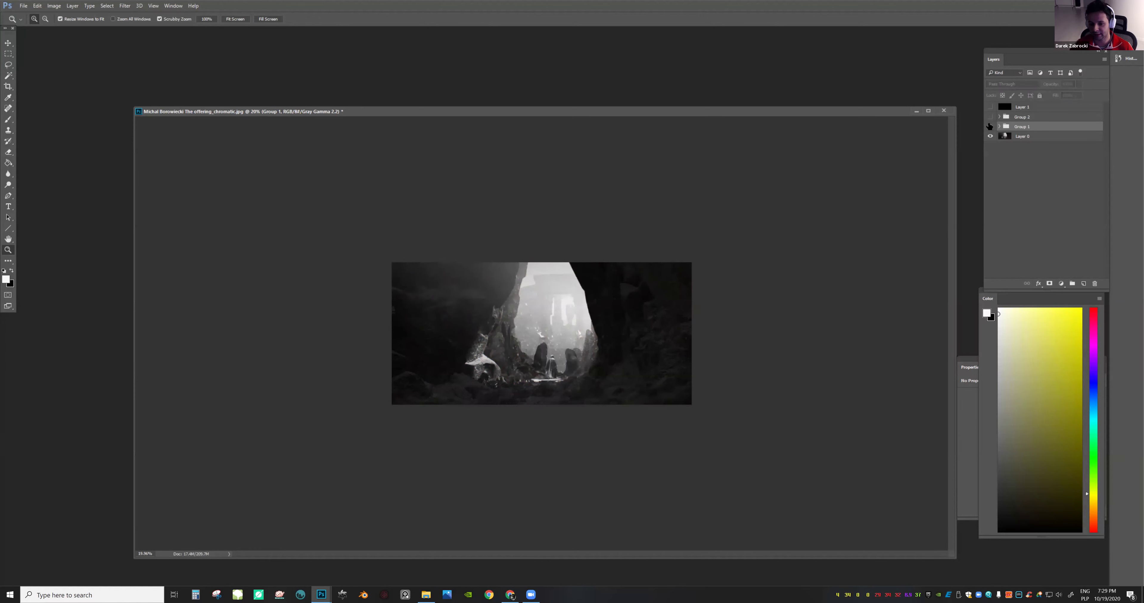
pyautogui.click(989, 127)
pyautogui.click(991, 127)
pyautogui.click(990, 127)
pyautogui.click(999, 127)
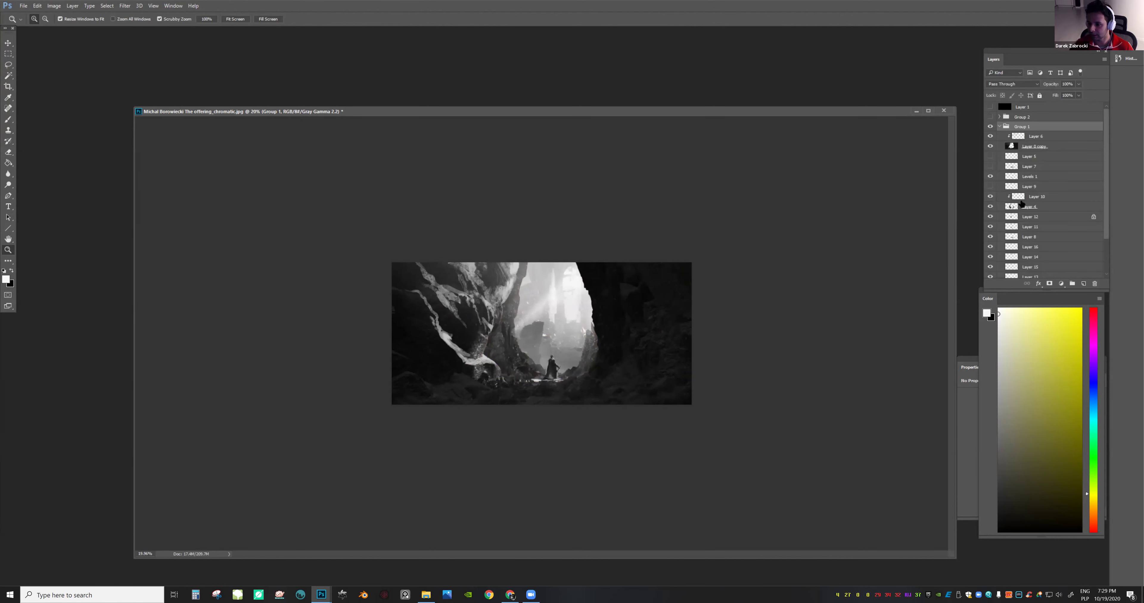
pyautogui.hotkey('ctrl', '+')
pyautogui.hotkey('ctrl', '+')
pyautogui.hotkey('ctrl', 'y')
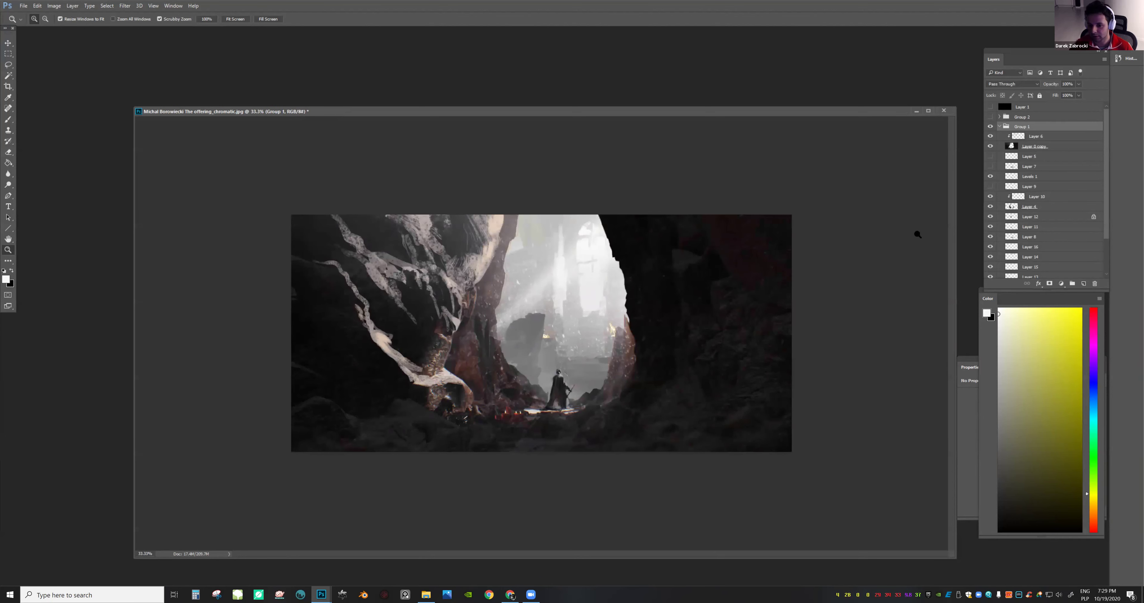
# Toggle individual layers in Group 1 to identify which one holds the window tracery
pyautogui.scroll(1, 915, 235)
pyautogui.click(991, 207)
pyautogui.click(990, 207)
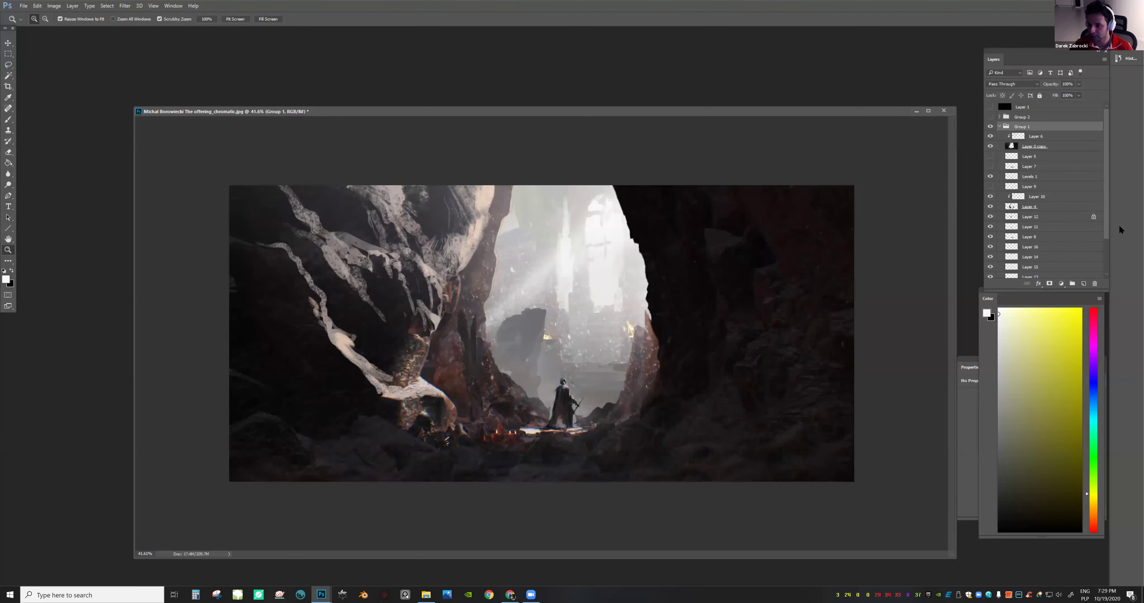
pyautogui.scroll(-1, 1103, 236)
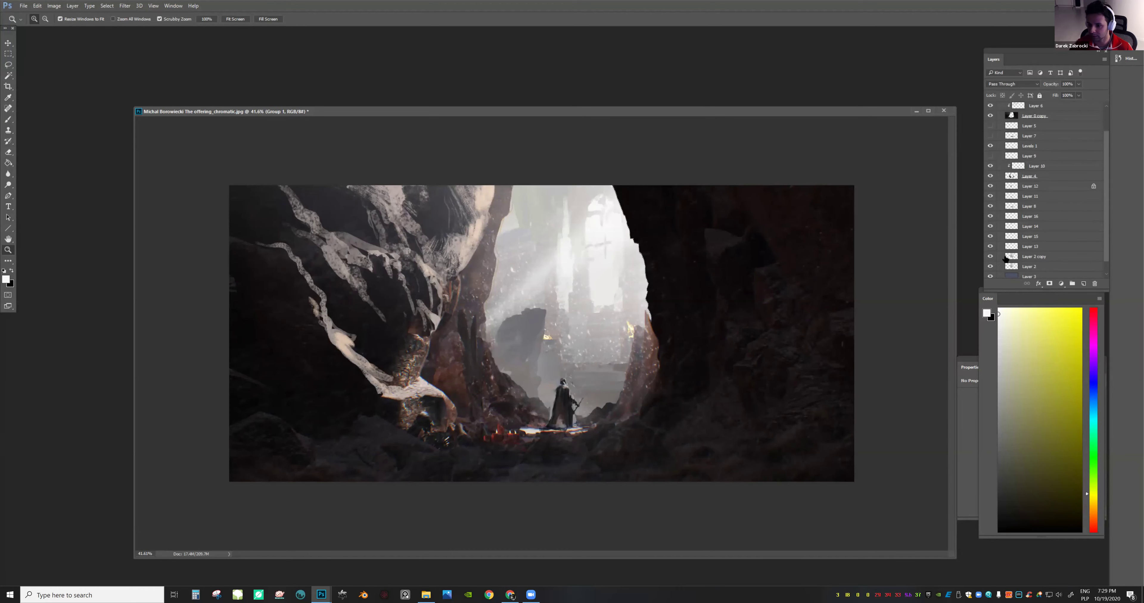
pyautogui.click(989, 252)
pyautogui.click(989, 239)
pyautogui.click(989, 227)
pyautogui.click(989, 226)
pyautogui.click(989, 227)
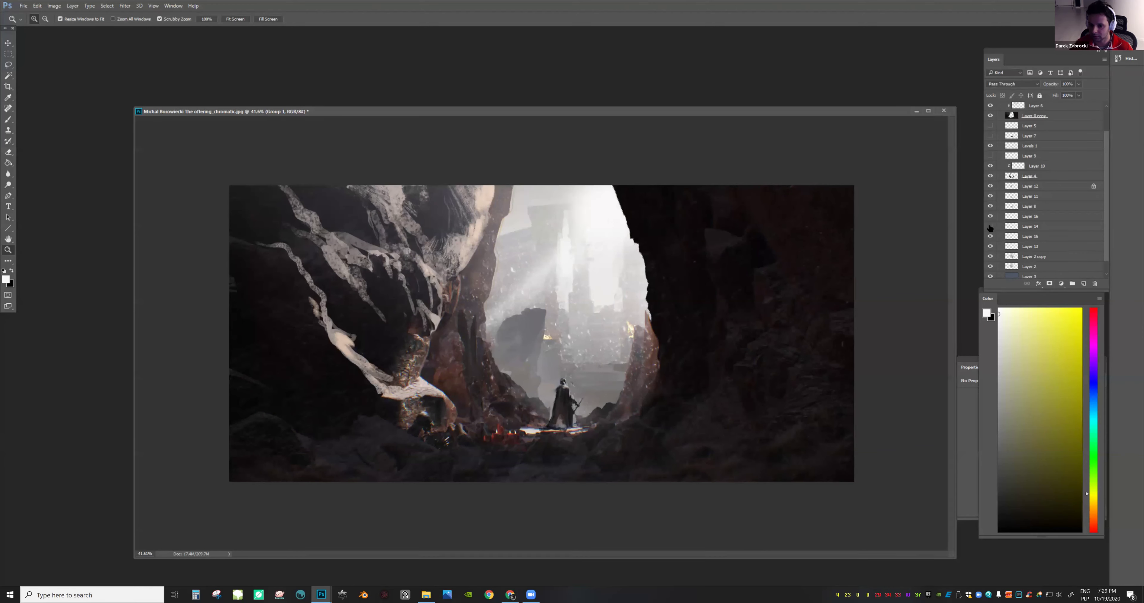
pyautogui.click(990, 229)
# On Layer 14, remove the arched window's tracery and repaint its side and arch edges with sampled light greys
pyautogui.click(1030, 226)
pyautogui.press('e')
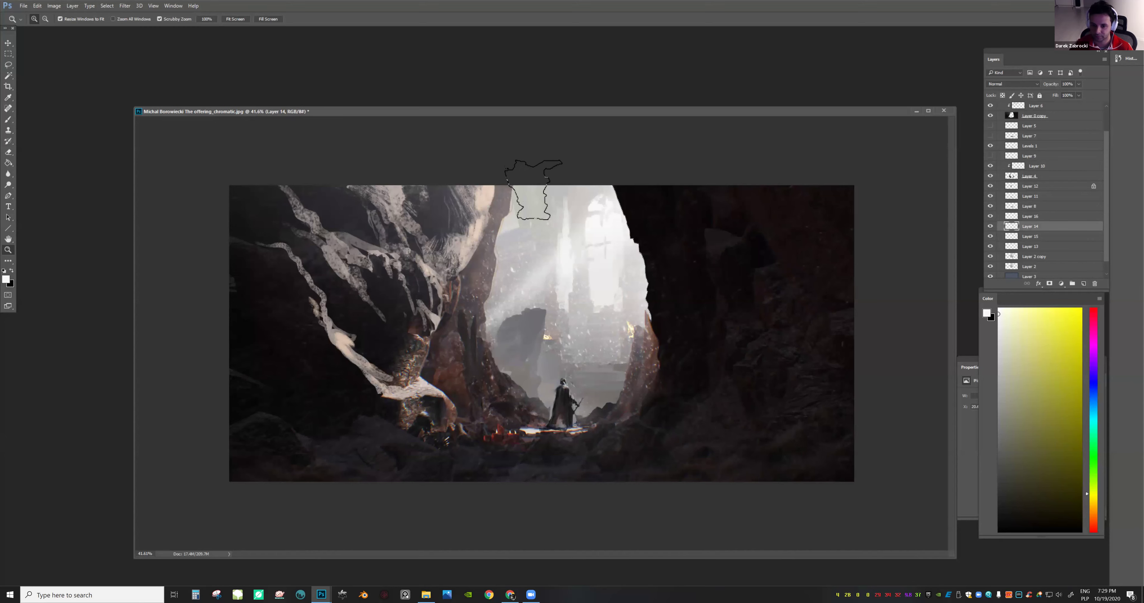
pyautogui.moveTo(542, 254)
pyautogui.mouseDown()
pyautogui.moveTo(558, 231)
pyautogui.moveTo(538, 194)
pyautogui.moveTo(529, 237)
pyautogui.moveTo(552, 225)
pyautogui.moveTo(501, 193)
pyautogui.mouseUp()
pyautogui.press('b')
pyautogui.keyDown('alt'); pyautogui.click(581, 262); pyautogui.keyUp('alt')
pyautogui.rightClick(593, 267)
pyautogui.click(599, 276)
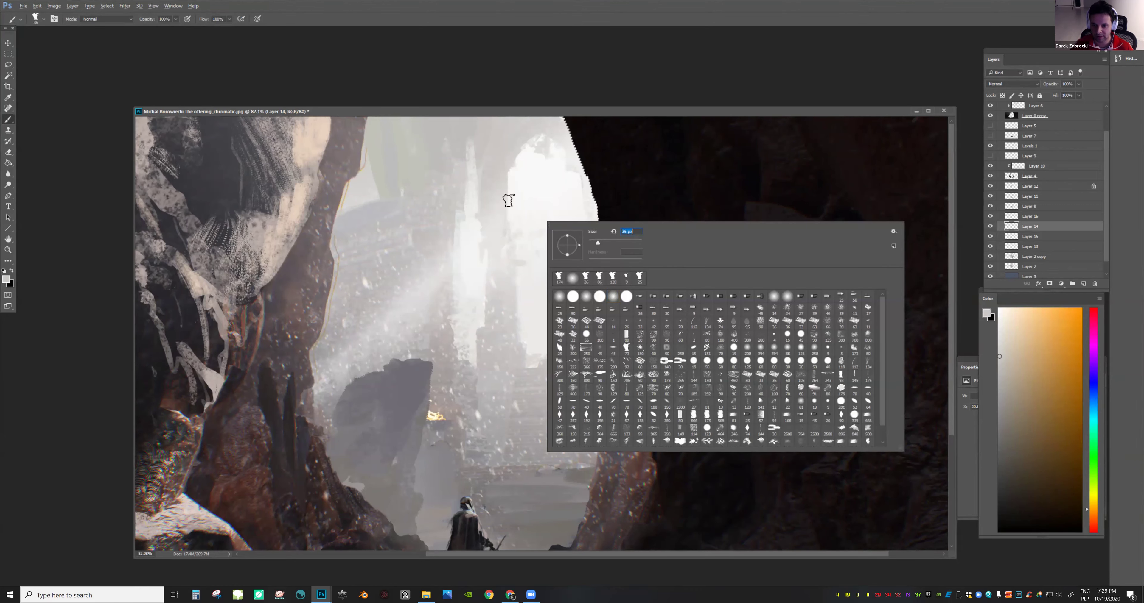
pyautogui.click(508, 202)
pyautogui.keyDown('alt'); pyautogui.click(509, 263); pyautogui.keyUp('alt')
pyautogui.moveTo(510, 231); pyautogui.dragTo(509, 191)
pyautogui.keyDown('alt'); pyautogui.rightClick(543, 157); pyautogui.keyUp('alt')
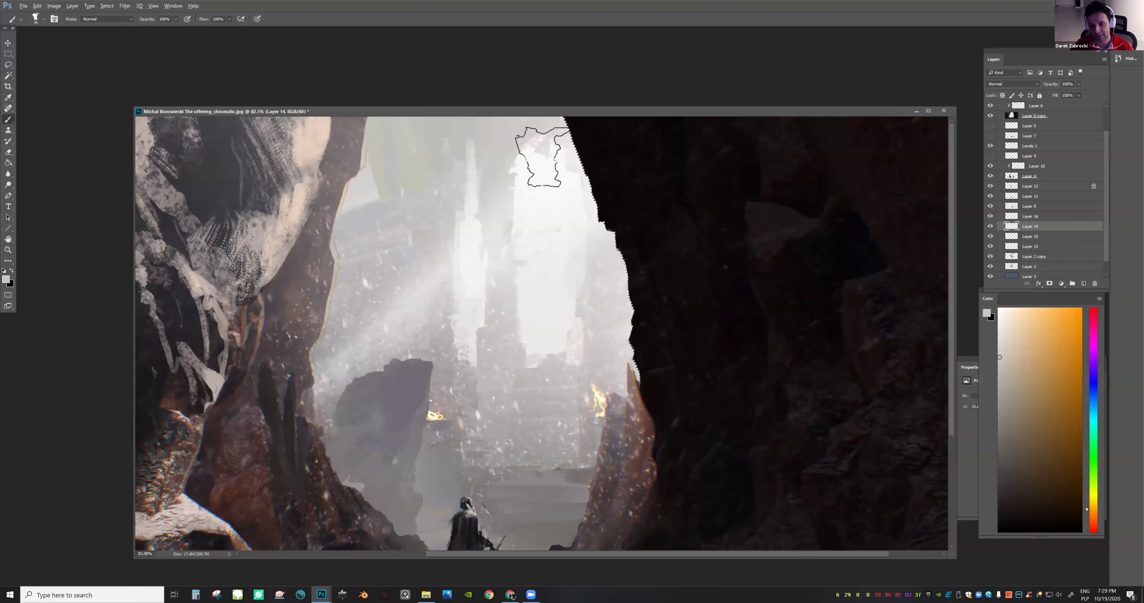
pyautogui.keyDown('alt'); pyautogui.click(543, 162); pyautogui.keyUp('alt')
pyautogui.moveTo(542, 159); pyautogui.dragTo(547, 162)
# Clean up the arched window's rounded top with the eraser and sampled pale tones to leave a clear bright opening
pyautogui.press('e')
pyautogui.rightClick(623, 184)
pyautogui.click(628, 186)
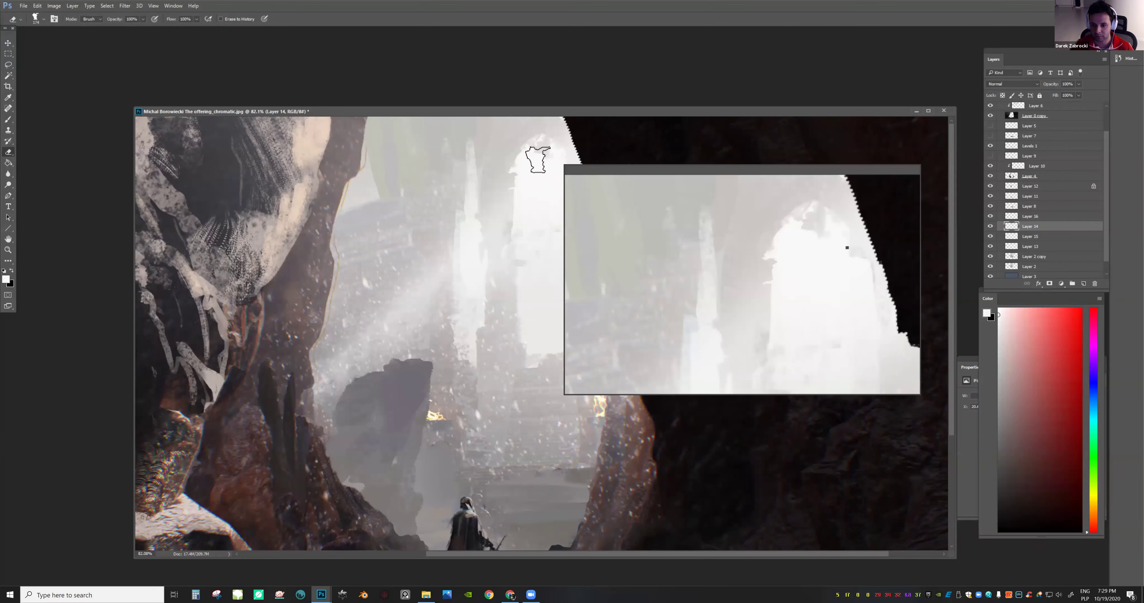
pyautogui.click(592, 213)
pyautogui.moveTo(666, 154)
pyautogui.mouseDown()
pyautogui.moveTo(598, 150)
pyautogui.moveTo(608, 181)
pyautogui.moveTo(610, 166)
pyautogui.mouseUp()
pyautogui.hotkey('ctrl', '0')
pyautogui.keyDown('alt'); pyautogui.click(622, 167); pyautogui.keyUp('alt')
pyautogui.press('z')
pyautogui.moveTo(648, 242); pyautogui.dragTo(699, 259)
pyautogui.press('b')
pyautogui.keyDown('alt'); pyautogui.click(567, 218); pyautogui.keyUp('alt')
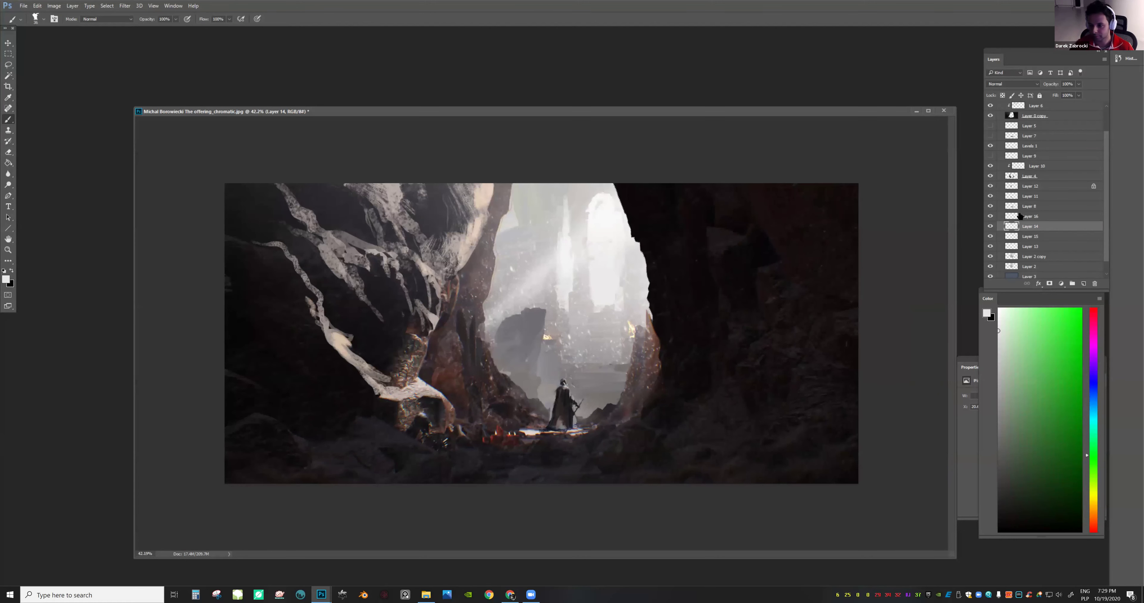
# Toggle Group 1 off and on to compare the reworked window with the original painting
pyautogui.scroll(3, 987, 116)
pyautogui.click(990, 118)
pyautogui.click(990, 118)
pyautogui.click(989, 127)
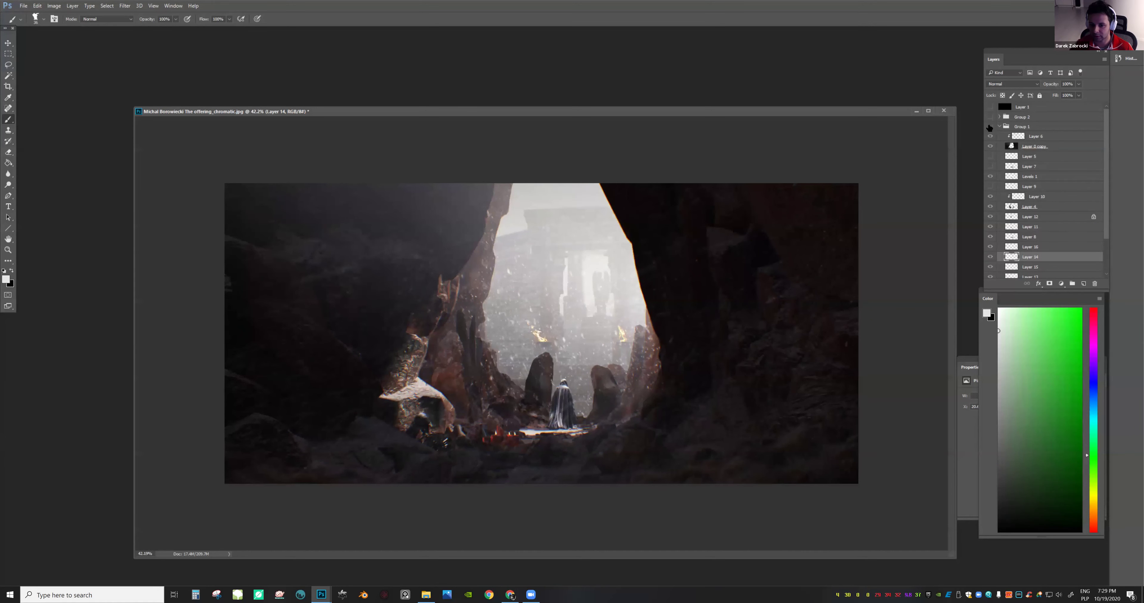
pyautogui.click(990, 128)
# Toggle the background layers one by one to find which holds the greenish strokes in the upper part of the cave opening
pyautogui.press('z')
pyautogui.moveTo(491, 185); pyautogui.dragTo(503, 181)
pyautogui.press('b')
pyautogui.keyDown('alt'); pyautogui.click(557, 157); pyautogui.keyUp('alt')
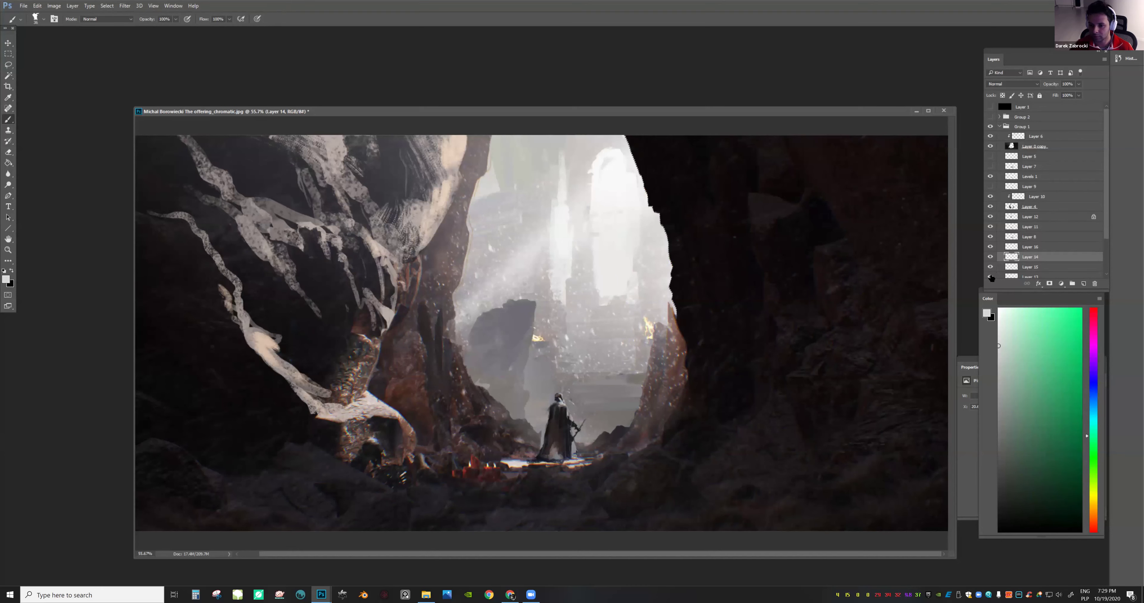
pyautogui.click(1030, 274)
pyautogui.moveTo(1106, 243); pyautogui.dragTo(1105, 259)
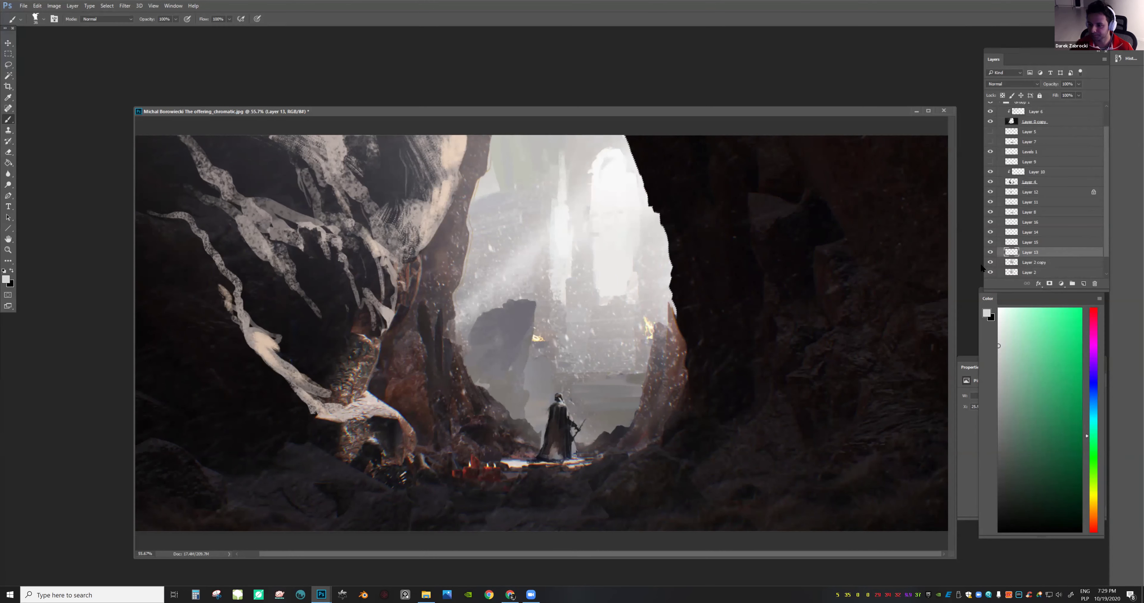
pyautogui.click(991, 262)
pyautogui.click(991, 263)
pyautogui.click(1011, 263)
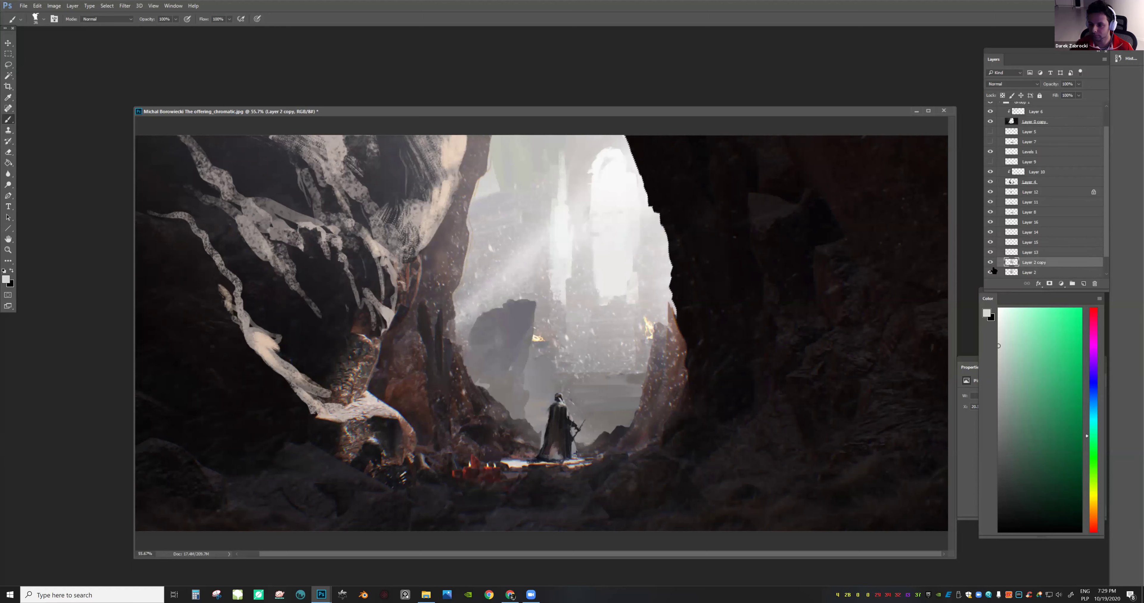
pyautogui.click(990, 212)
pyautogui.click(991, 213)
pyautogui.click(991, 233)
pyautogui.click(990, 233)
# Erase the greenish strokes from Layer 14 in the upper part of the cave opening
pyautogui.keyDown('ctrl'); pyautogui.click(528, 158); pyautogui.keyUp('ctrl')
pyautogui.press('e')
pyautogui.moveTo(499, 152); pyautogui.dragTo(518, 125)
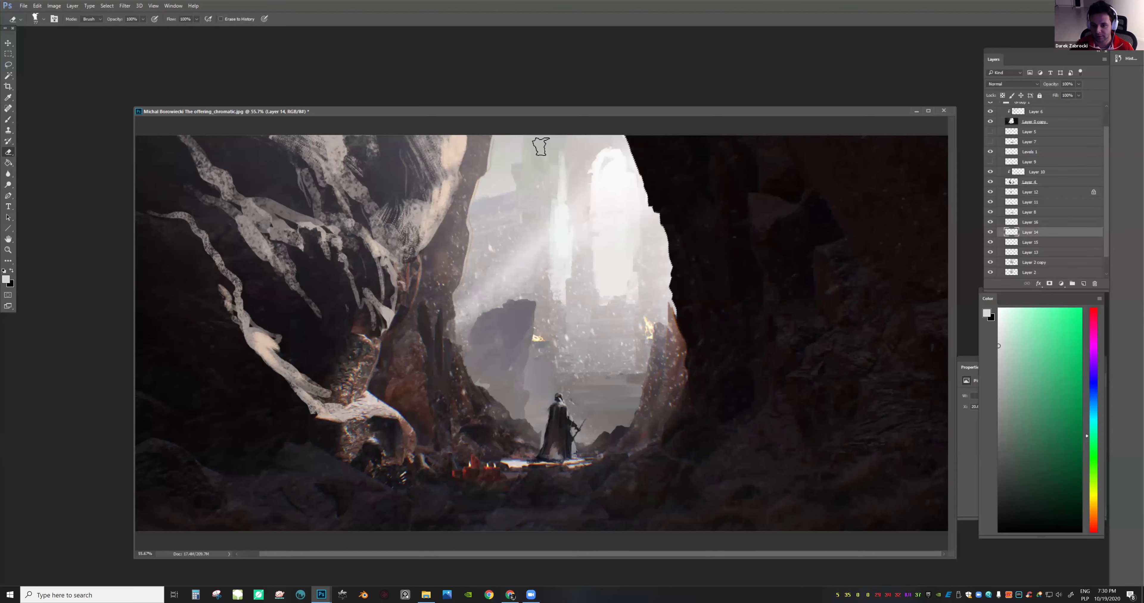
# Repaint the upper part of the distant tower beside the central light shaft on Layer 14 with sampled pale greys
pyautogui.press('b')
pyautogui.keyDown('alt'); pyautogui.click(545, 177); pyautogui.keyUp('alt')
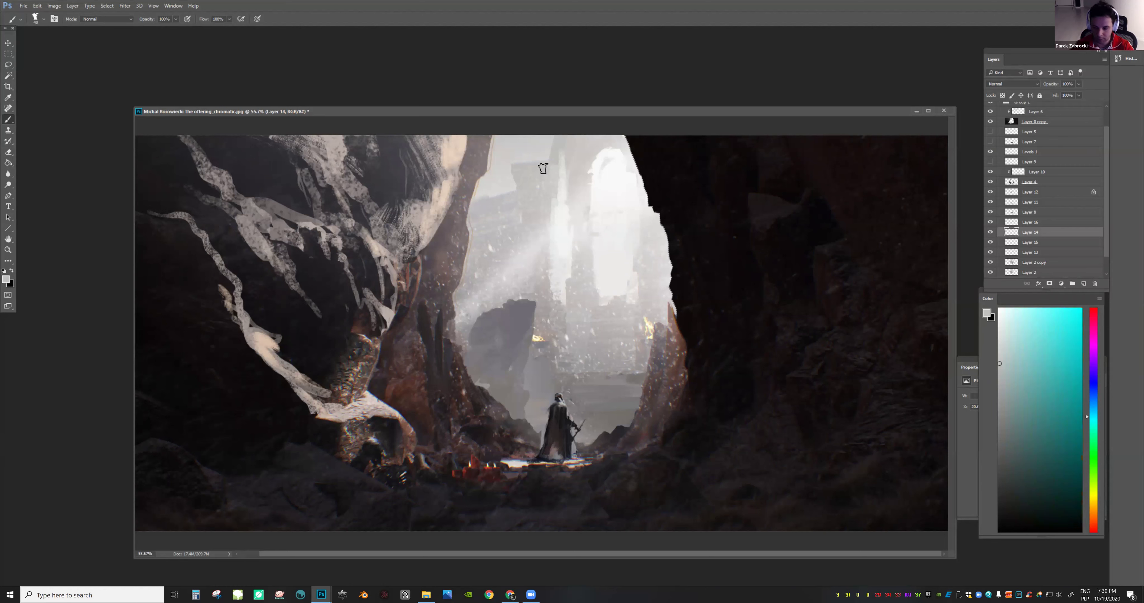
pyautogui.press(']')
pyautogui.press(']')
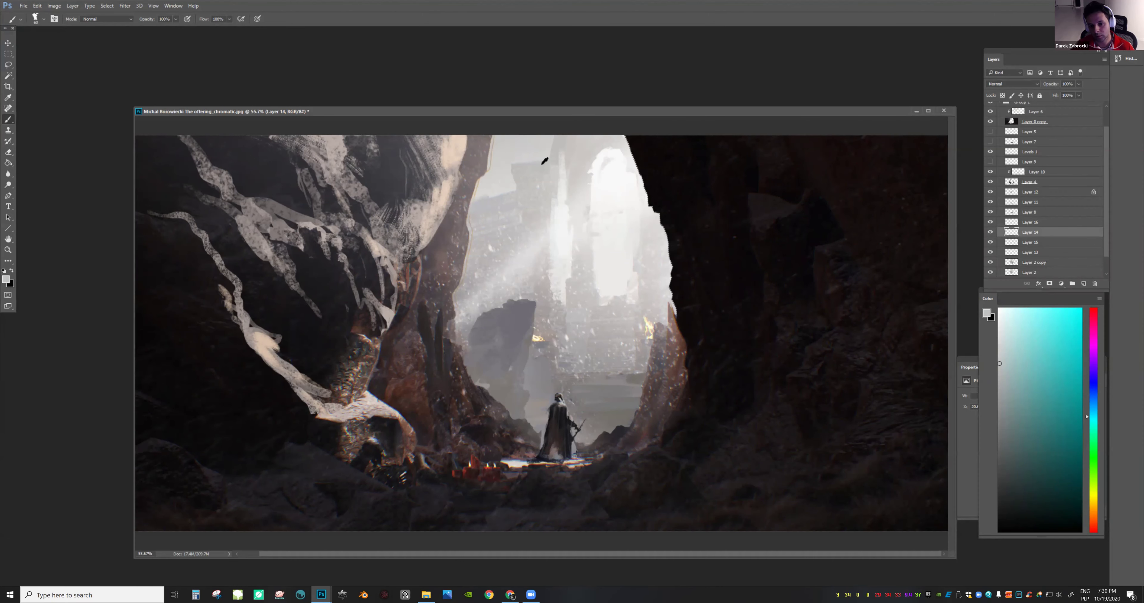
pyautogui.keyDown('alt'); pyautogui.click(545, 160); pyautogui.keyUp('alt')
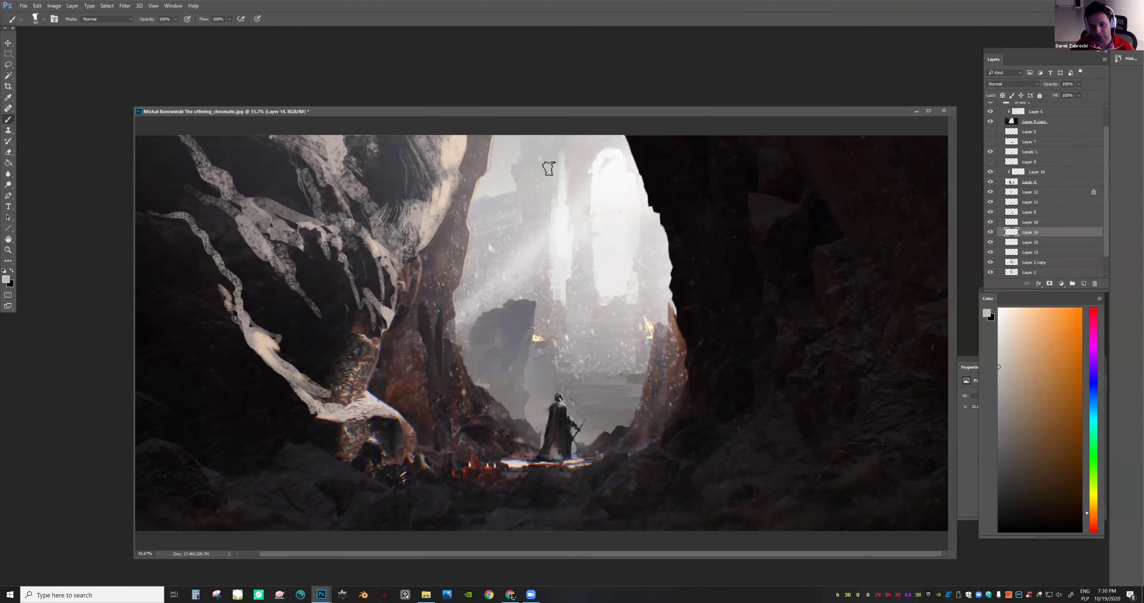
pyautogui.keyDown('alt'); pyautogui.click(525, 168); pyautogui.keyUp('alt')
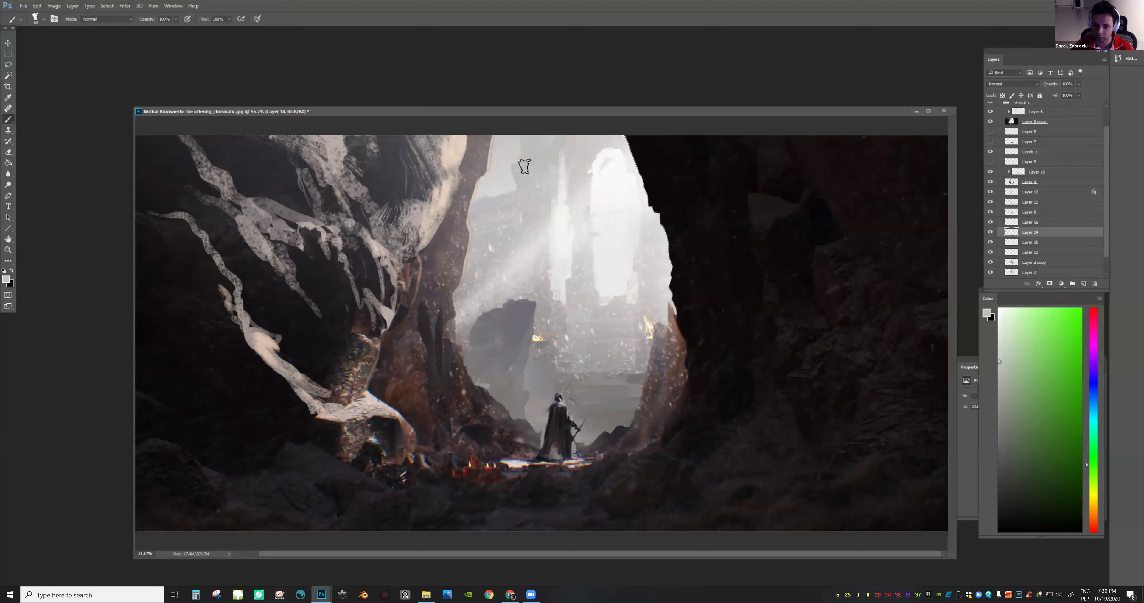
pyautogui.keyDown('alt'); pyautogui.click(545, 211); pyautogui.keyUp('alt')
pyautogui.keyDown('alt'); pyautogui.click(531, 174); pyautogui.keyUp('alt')
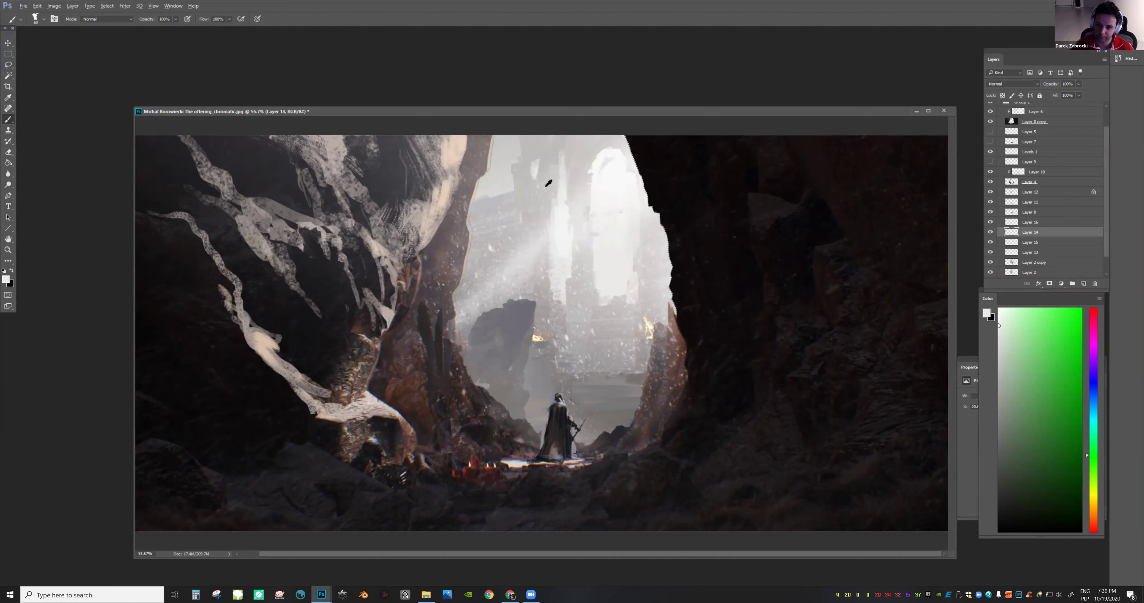
# Refine the small bright gap in the tower beside the light shaft with sampled light and mid-grey tones
pyautogui.keyDown('alt'); pyautogui.click(540, 175); pyautogui.keyUp('alt')
pyautogui.keyDown('alt'); pyautogui.click(535, 173); pyautogui.keyUp('alt')
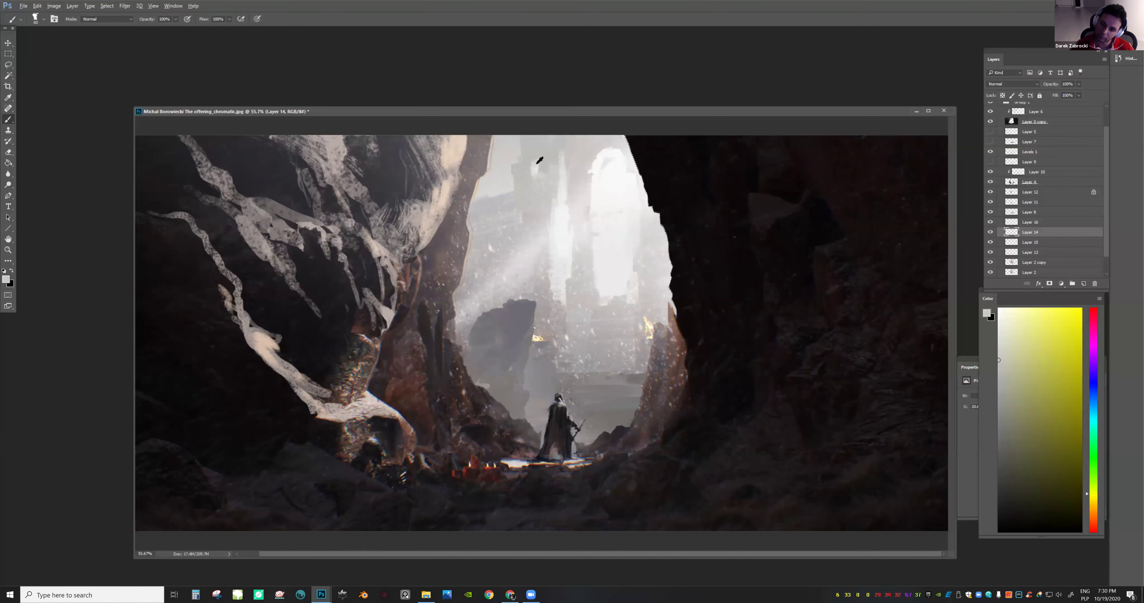
pyautogui.keyDown('alt'); pyautogui.click(536, 170); pyautogui.keyUp('alt')
pyautogui.moveTo(534, 163); pyautogui.dragTo(541, 171)
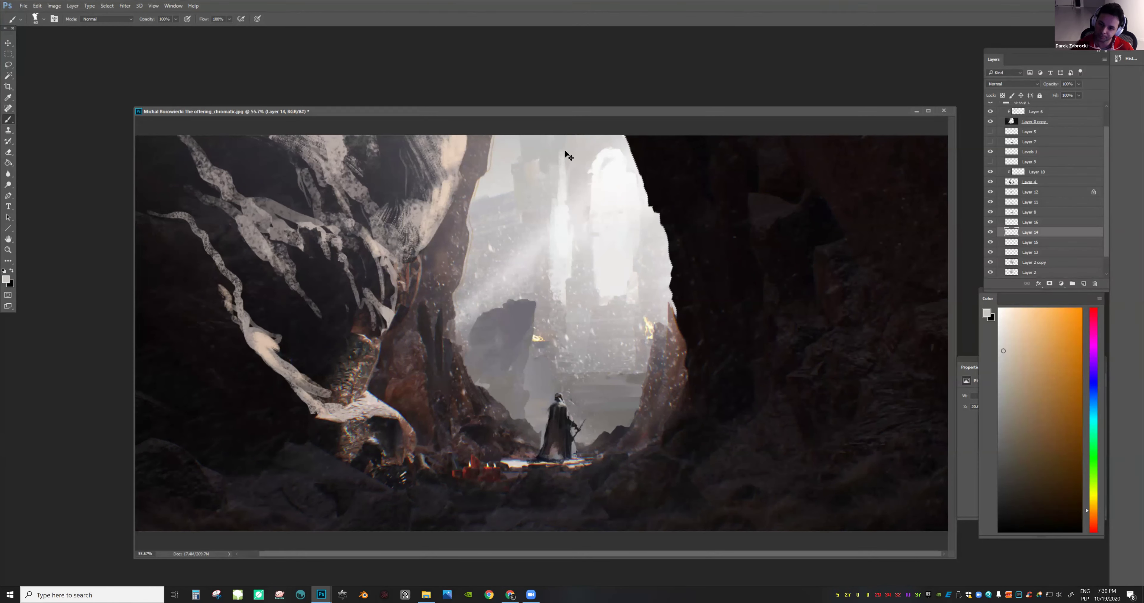
pyautogui.rightClick(629, 194)
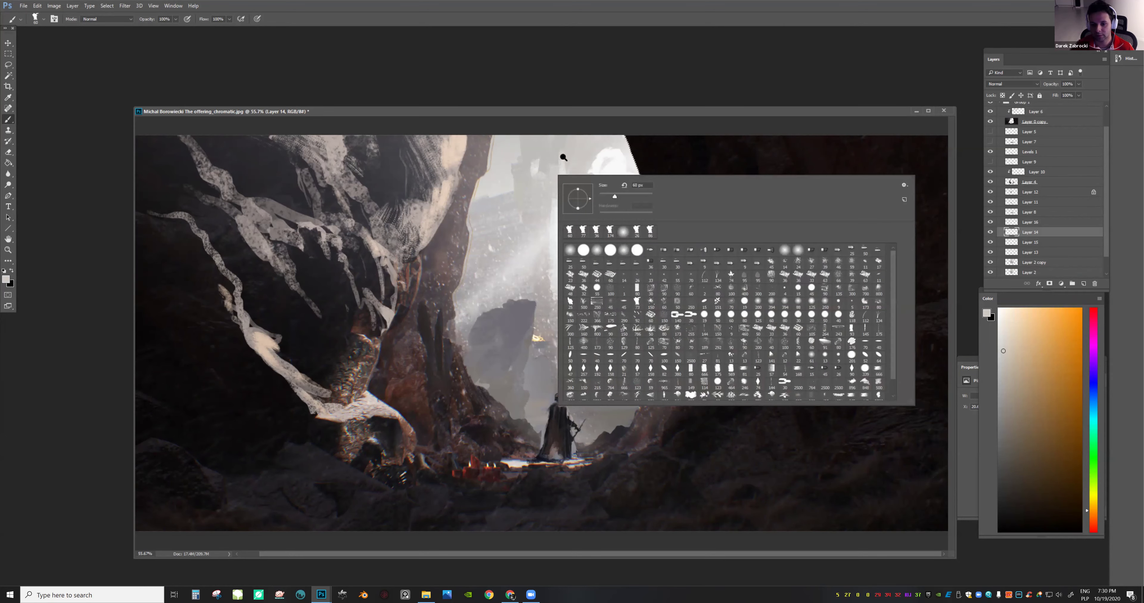
pyautogui.click(530, 167)
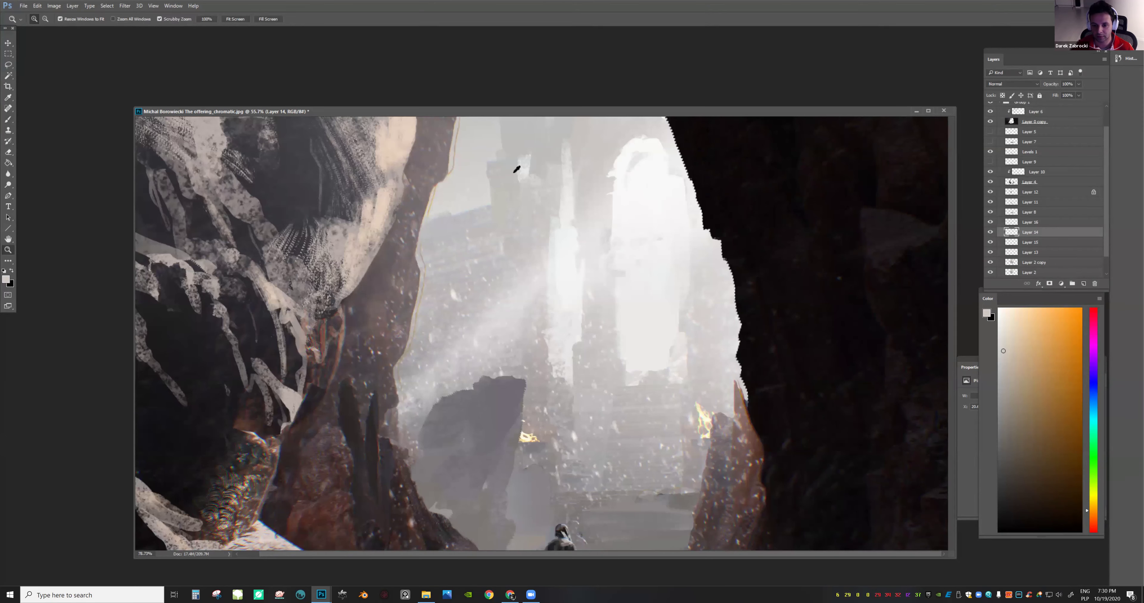
pyautogui.keyDown('alt'); pyautogui.click(524, 178); pyautogui.keyUp('alt')
pyautogui.moveTo(520, 182)
pyautogui.mouseDown()
pyautogui.moveTo(520, 163)
pyautogui.moveTo(527, 179)
pyautogui.mouseUp()
pyautogui.keyDown('alt'); pyautogui.click(525, 162); pyautogui.keyUp('alt')
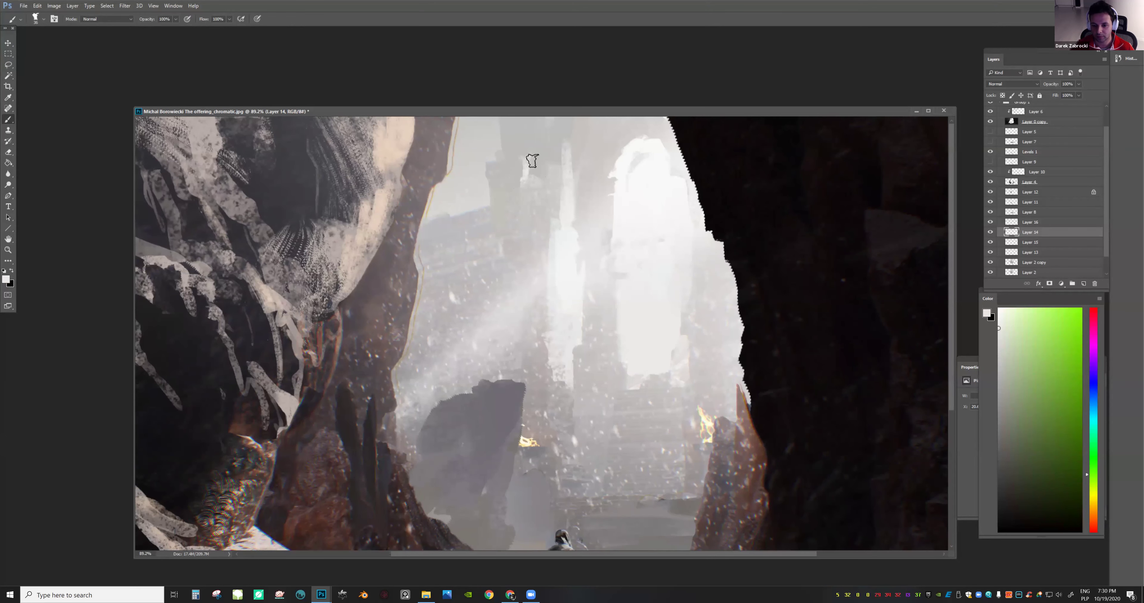
# Mirror the painting horizontally and touch up the top of the distant tower with a sampled grey
pyautogui.press('z')
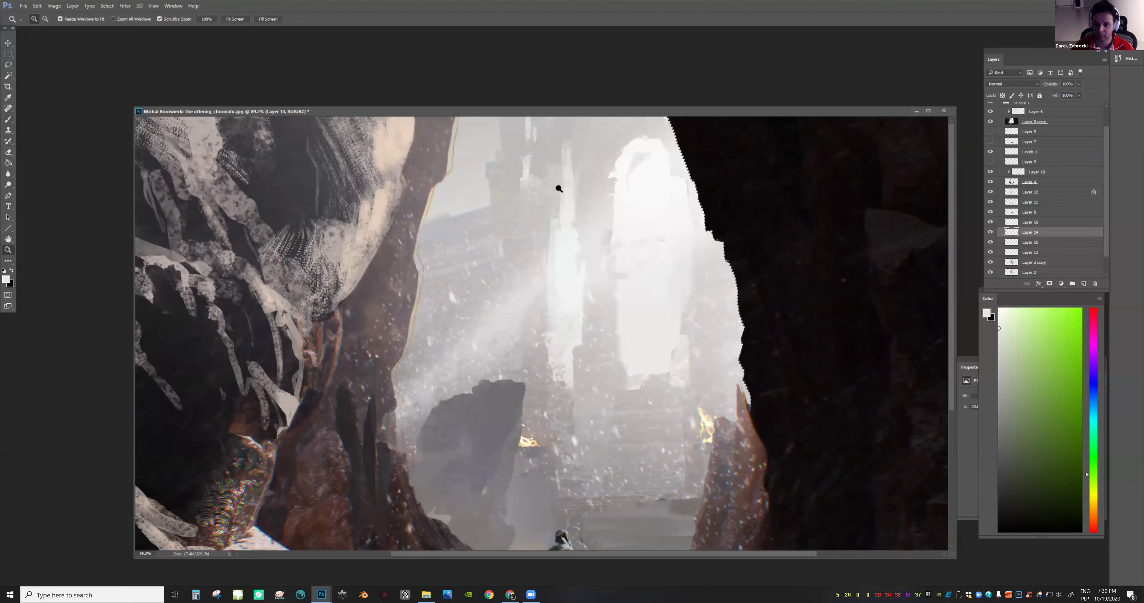
pyautogui.moveTo(615, 167); pyautogui.dragTo(494, 151)
pyautogui.hotkey('ctrl', 'shift', 'h')
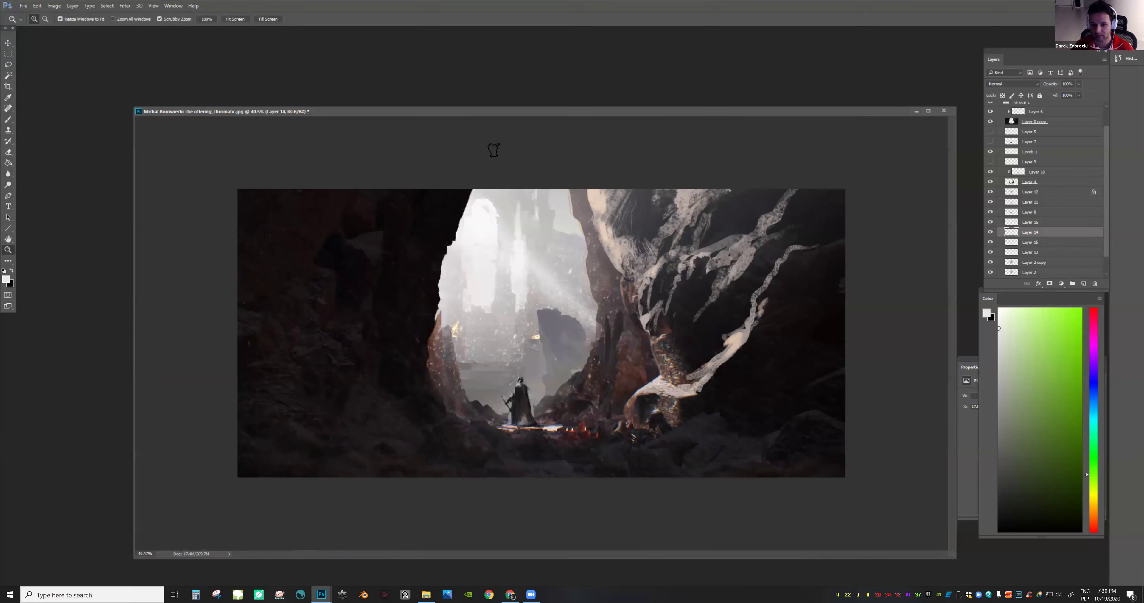
pyautogui.press('b')
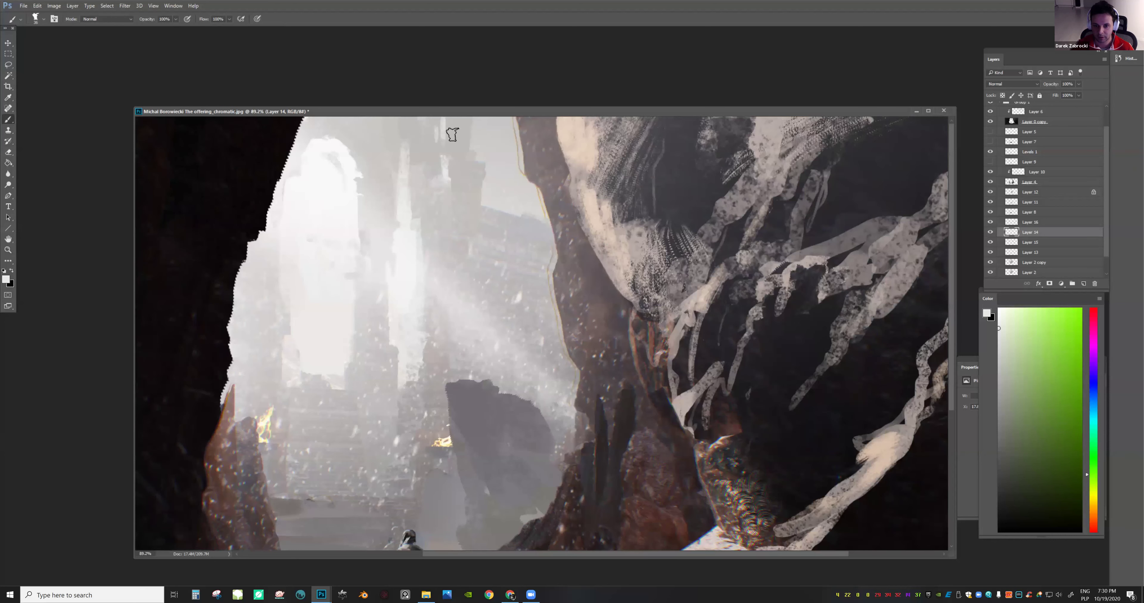
pyautogui.keyDown('alt'); pyautogui.click(452, 136); pyautogui.keyUp('alt')
pyautogui.press('z')
pyautogui.moveTo(633, 209)
pyautogui.mouseDown()
pyautogui.moveTo(599, 206)
pyautogui.moveTo(574, 227)
pyautogui.mouseUp()
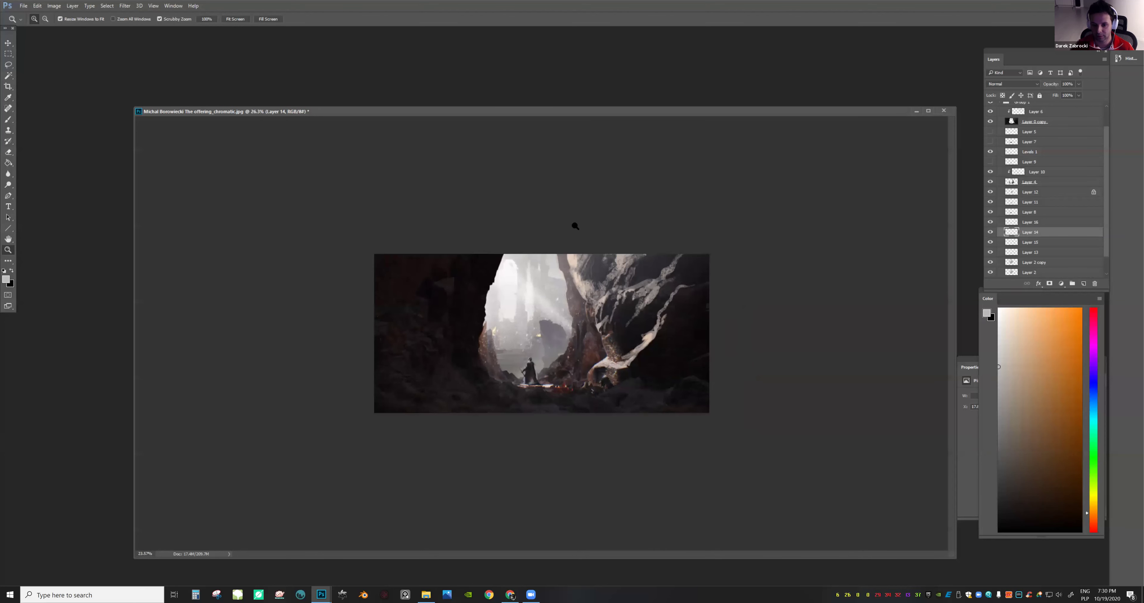
# Add pale light strokes to the distant towers on Layer 14 and check the painting at thumbnail size
pyautogui.hotkey('ctrl', '0')
pyautogui.press('b')
pyautogui.moveTo(528, 180); pyautogui.dragTo(525, 269)
pyautogui.press('z')
pyautogui.moveTo(643, 218); pyautogui.dragTo(590, 221)
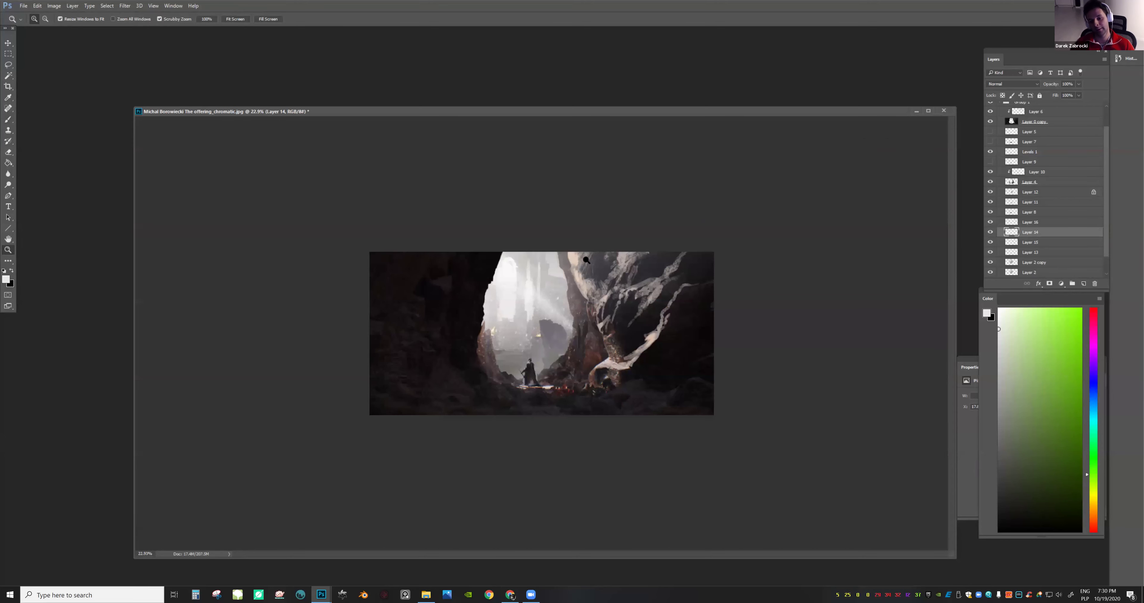
pyautogui.moveTo(474, 203); pyautogui.dragTo(475, 179)
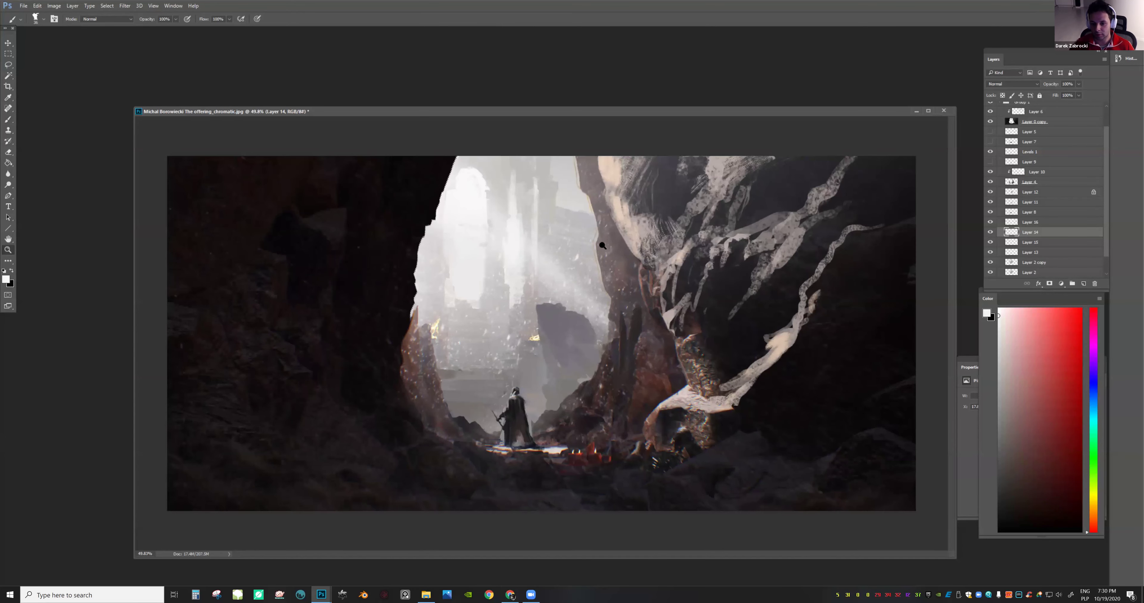
pyautogui.moveTo(600, 242); pyautogui.dragTo(579, 236)
pyautogui.hotkey('ctrl', '0')
pyautogui.press('b')
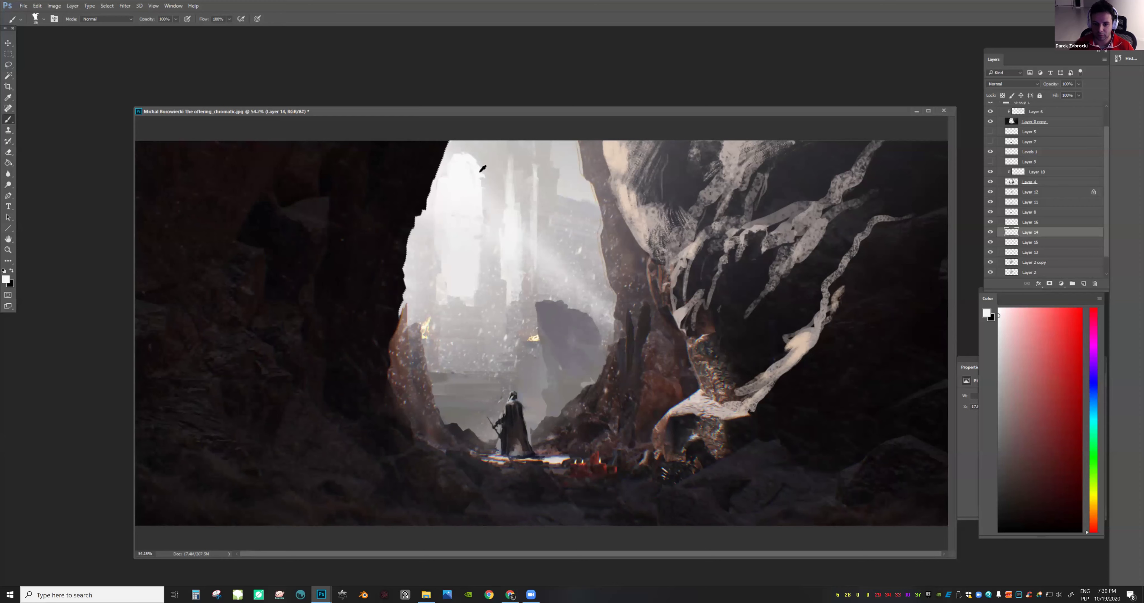
pyautogui.press('z')
pyautogui.moveTo(488, 213); pyautogui.dragTo(457, 212)
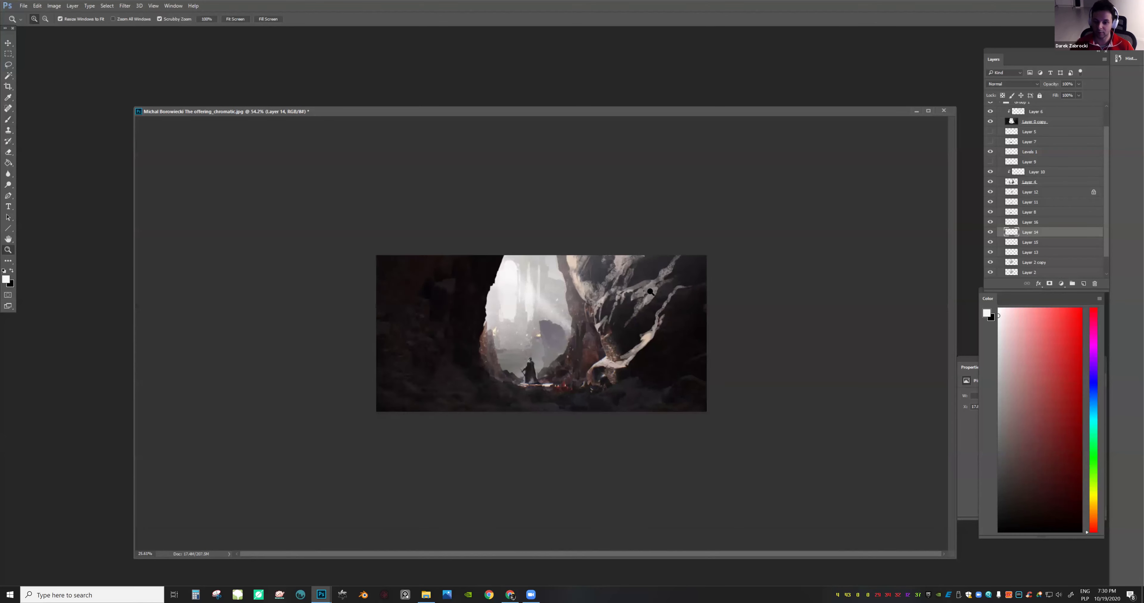
pyautogui.moveTo(641, 309); pyautogui.dragTo(982, 263)
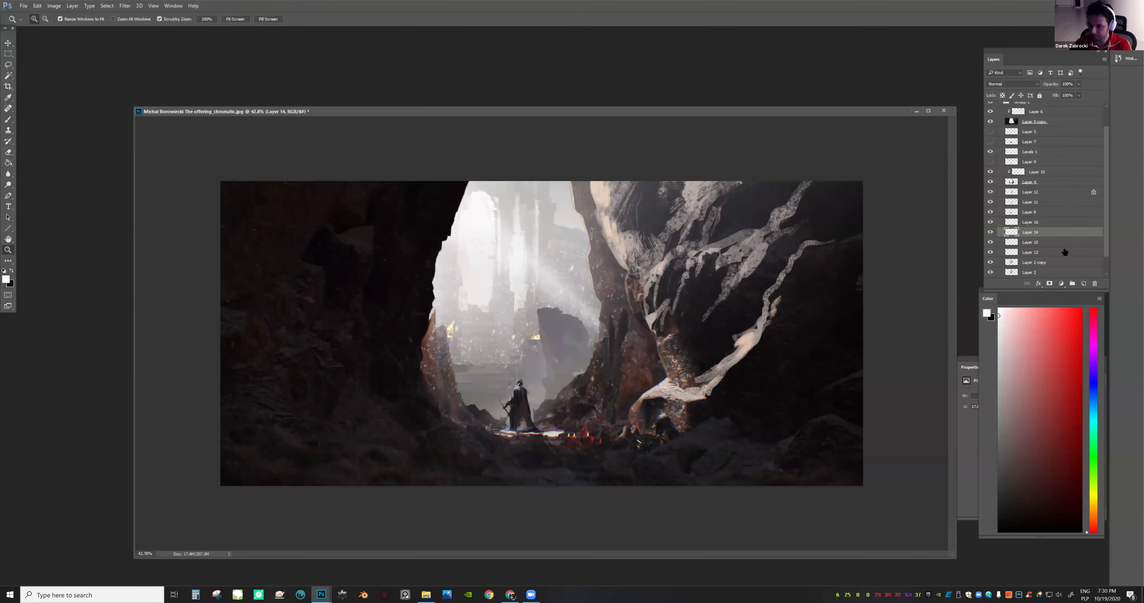
# Select Layer 13 and paint out the flame beside the misty rock with a soft round brush and sampled greys
pyautogui.scroll(-2, 1064, 258)
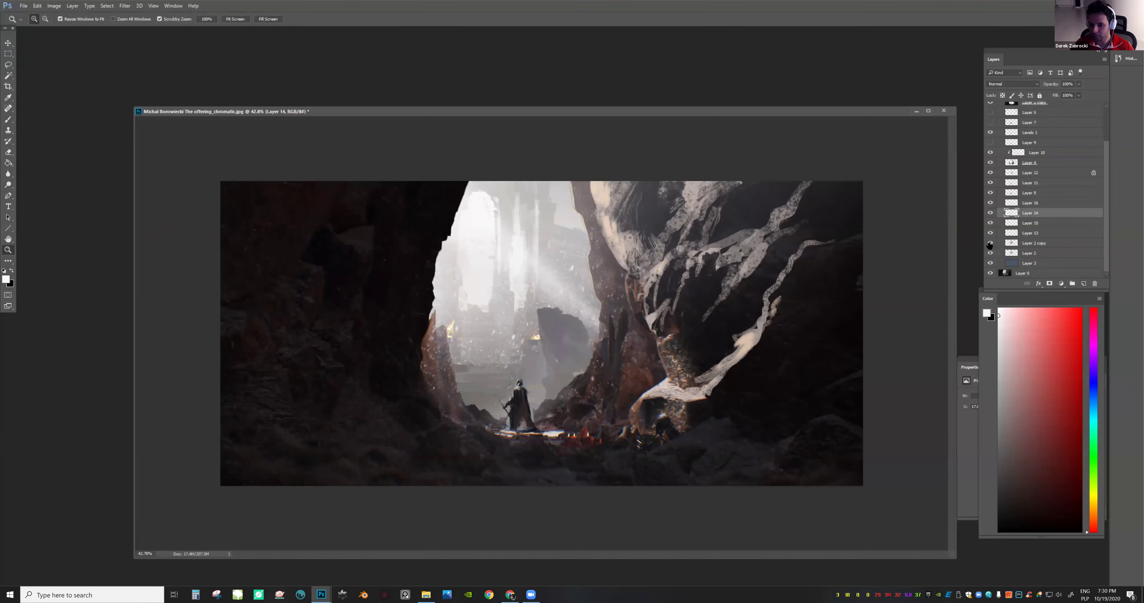
pyautogui.click(1004, 245)
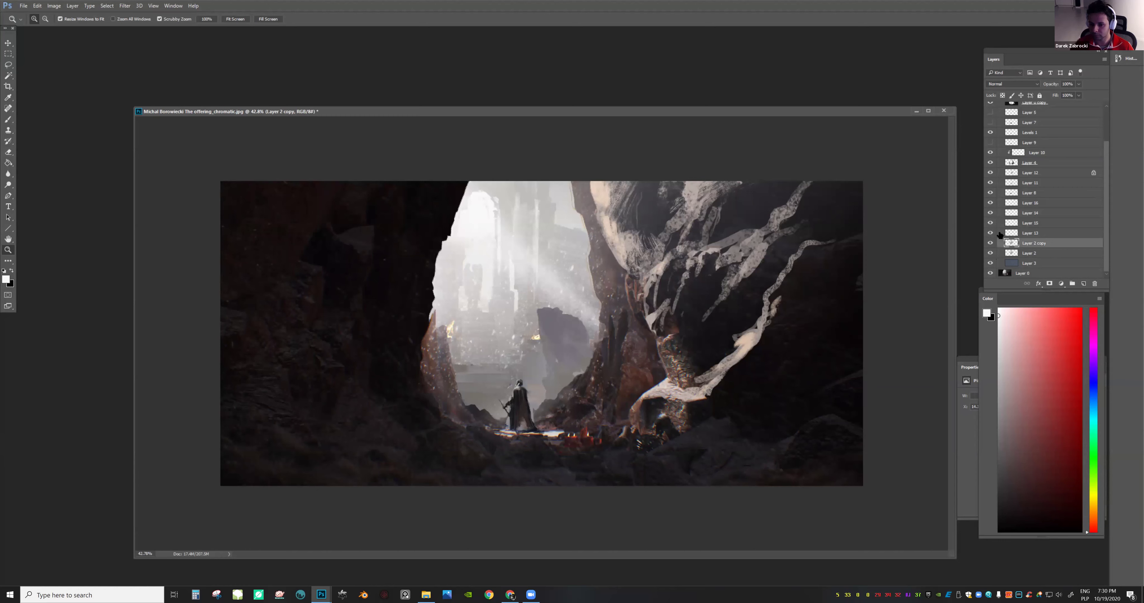
pyautogui.click(1002, 234)
pyautogui.press('e')
pyautogui.scroll(3, 489, 248)
pyautogui.press('b')
pyautogui.keyDown('alt'); pyautogui.click(533, 323); pyautogui.keyUp('alt')
pyautogui.rightClick(523, 321)
pyautogui.click(590, 378)
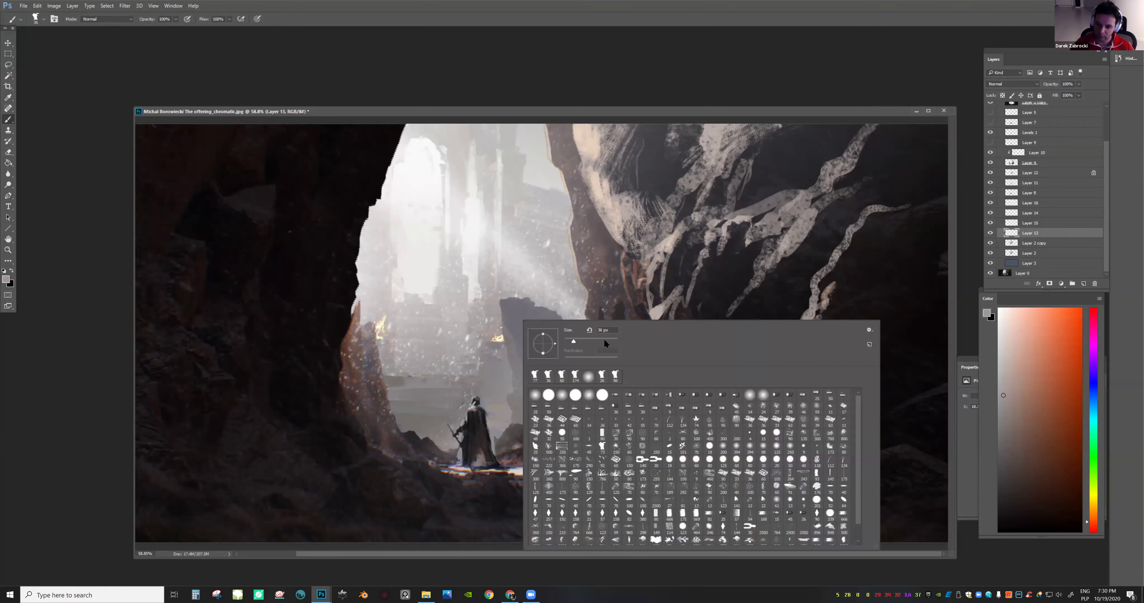
pyautogui.moveTo(496, 356); pyautogui.dragTo(478, 371)
pyautogui.keyDown('alt'); pyautogui.click(502, 375); pyautogui.keyUp('alt')
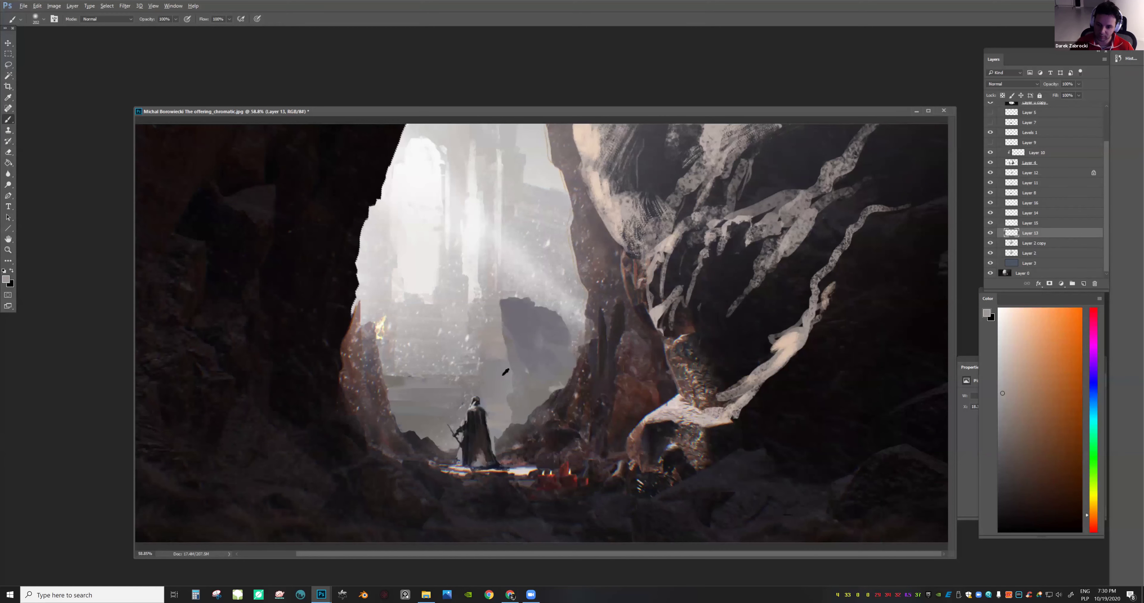
pyautogui.keyDown('alt'); pyautogui.click(502, 376); pyautogui.keyUp('alt')
# Paint out the remaining flame beside the cave wall with sampled misty tones on Layer 13
pyautogui.keyDown('alt'); pyautogui.click(375, 332); pyautogui.keyUp('alt')
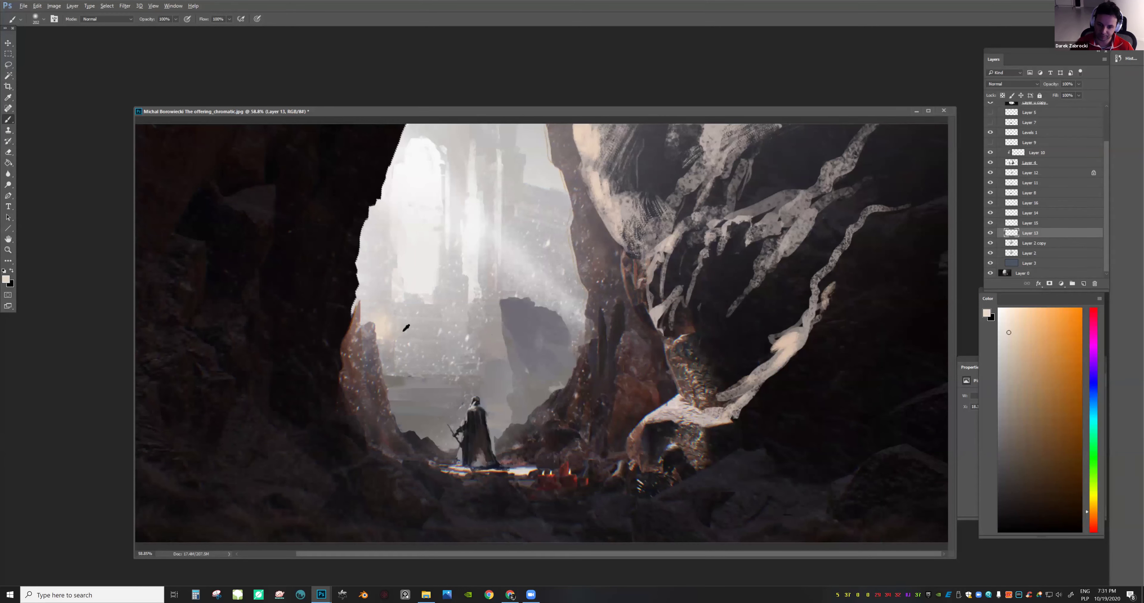
pyautogui.keyDown('alt'); pyautogui.click(378, 333); pyautogui.keyUp('alt')
pyautogui.keyDown('alt'); pyautogui.click(426, 330); pyautogui.keyUp('alt')
pyautogui.hotkey('ctrl', 'space')
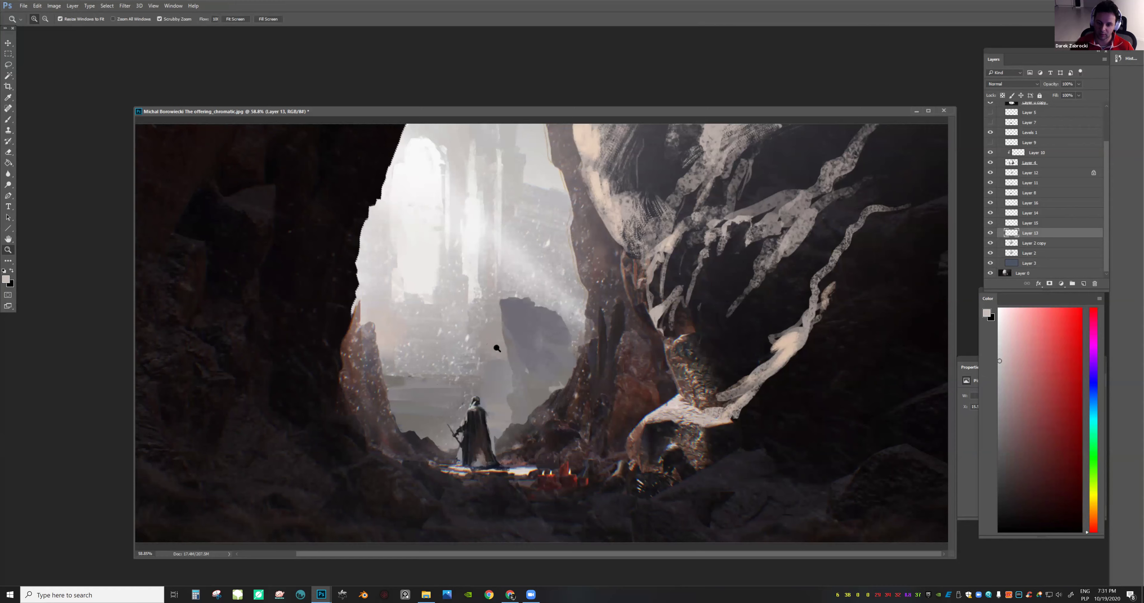
pyautogui.moveTo(496, 347); pyautogui.dragTo(438, 346)
# Mirror the painting back and blend sampled grey haze over the base of the ruins near the cave wall
pyautogui.press('F2')
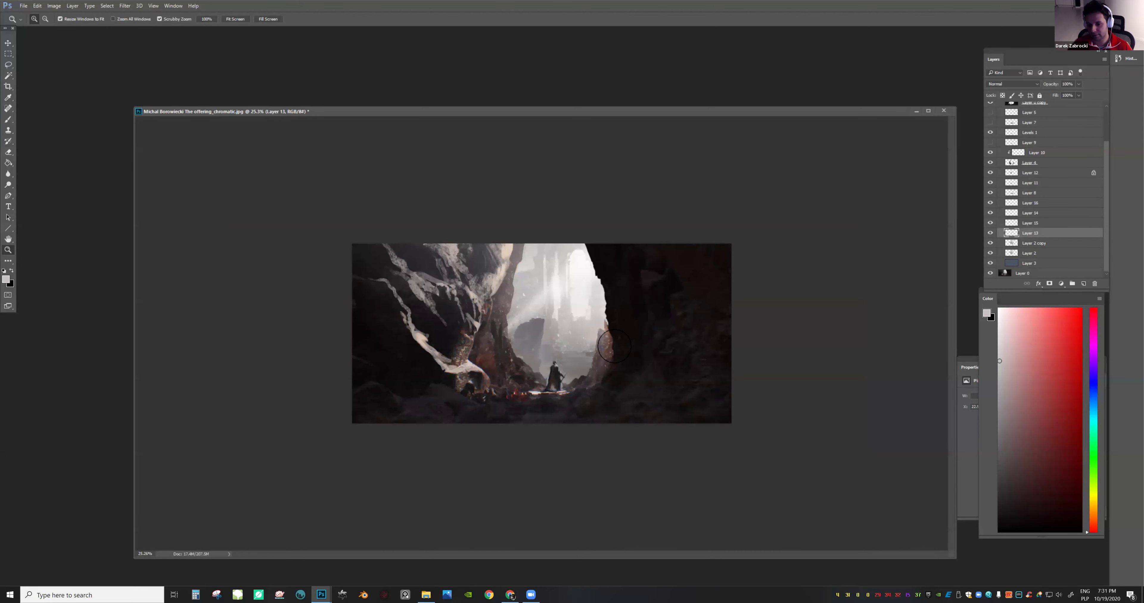
pyautogui.moveTo(597, 347); pyautogui.dragTo(622, 343)
pyautogui.keyDown('alt'); pyautogui.click(612, 339); pyautogui.keyUp('alt')
pyautogui.keyDown('alt'); pyautogui.click(577, 335); pyautogui.keyUp('alt')
pyautogui.keyDown('alt'); pyautogui.click(594, 328); pyautogui.keyUp('alt')
pyautogui.hotkey('ctrl', 'space')
pyautogui.moveTo(617, 330); pyautogui.dragTo(643, 331)
# Hide Group 1 and examine the original painting's cave opening, ruins, flames and figure for comparison
pyautogui.moveTo(888, 248); pyautogui.dragTo(1060, 131)
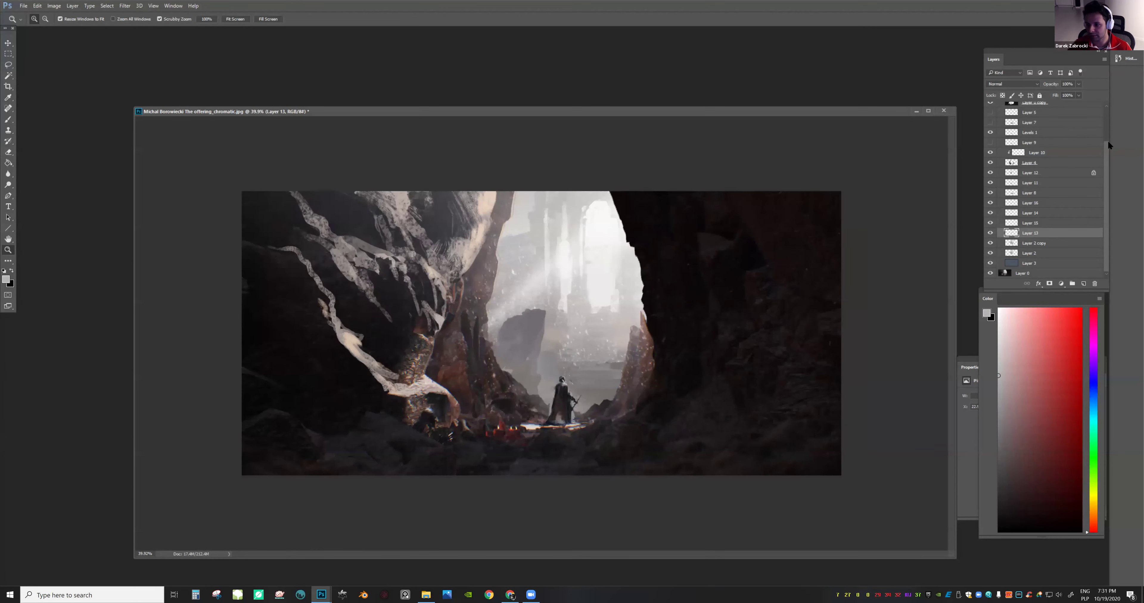
pyautogui.scroll(3, 1011, 113)
pyautogui.click(991, 127)
pyautogui.click(999, 126)
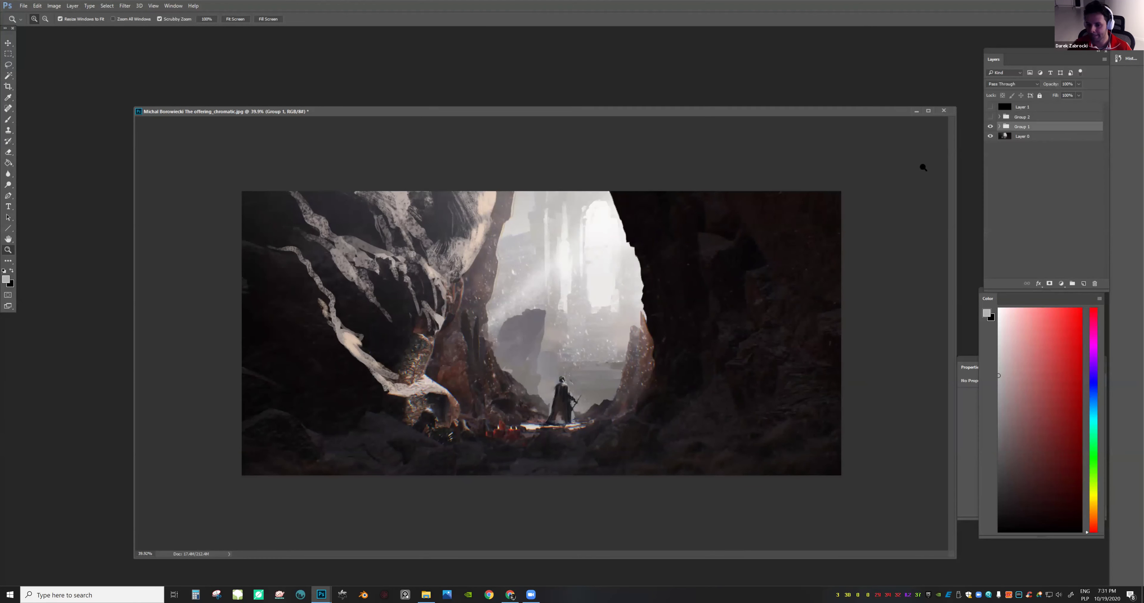
pyautogui.moveTo(477, 316); pyautogui.dragTo(559, 310)
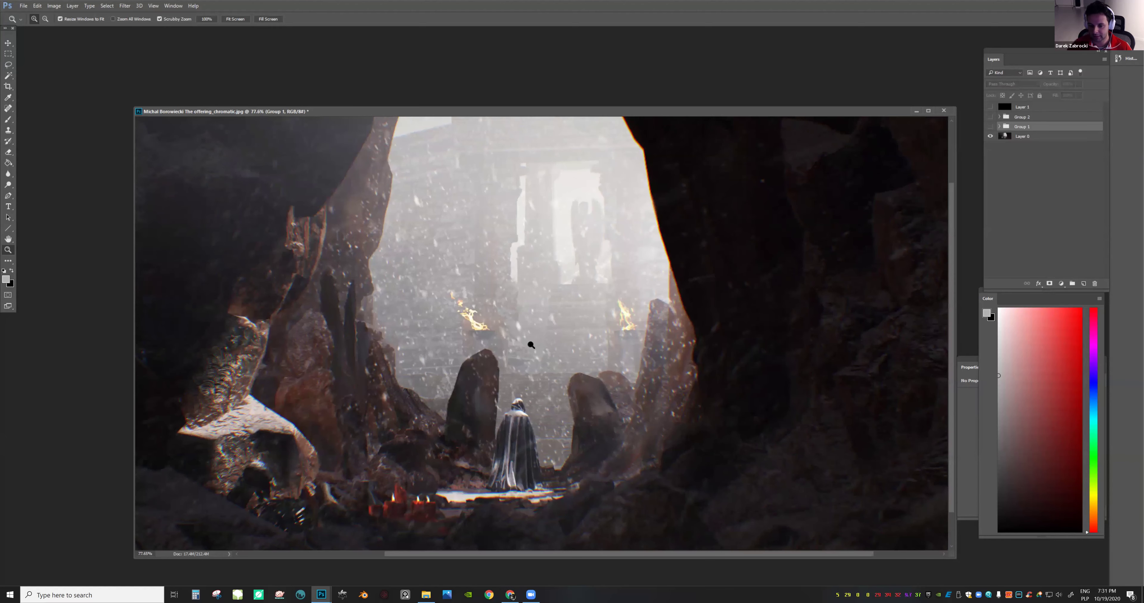
pyautogui.moveTo(531, 345); pyautogui.dragTo(522, 354)
pyautogui.moveTo(592, 301); pyautogui.dragTo(571, 329)
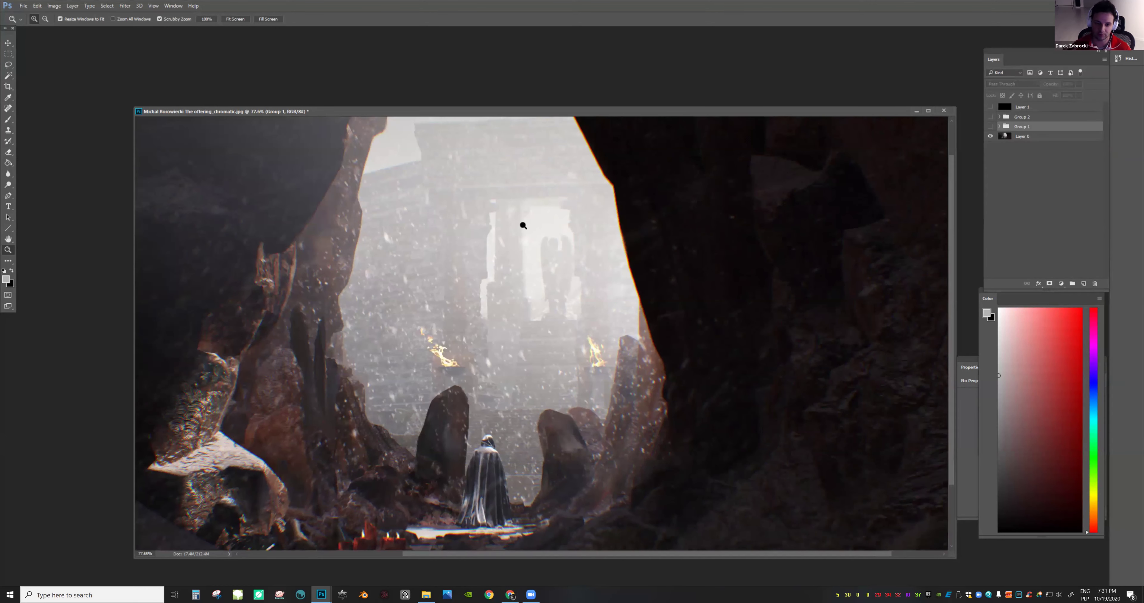
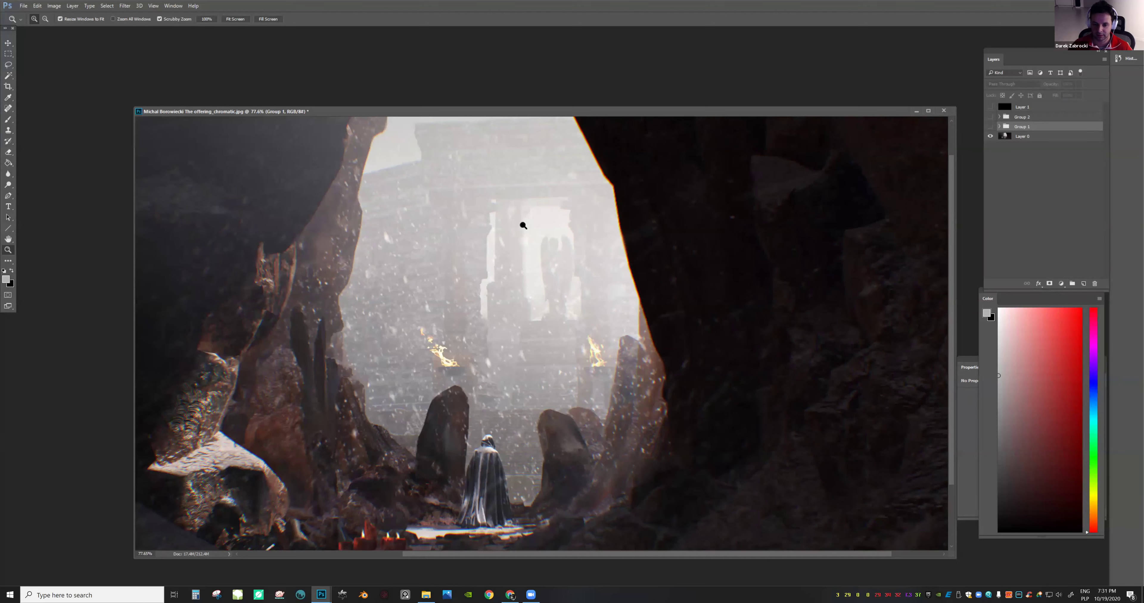
pyautogui.moveTo(791, 256); pyautogui.dragTo(705, 269)
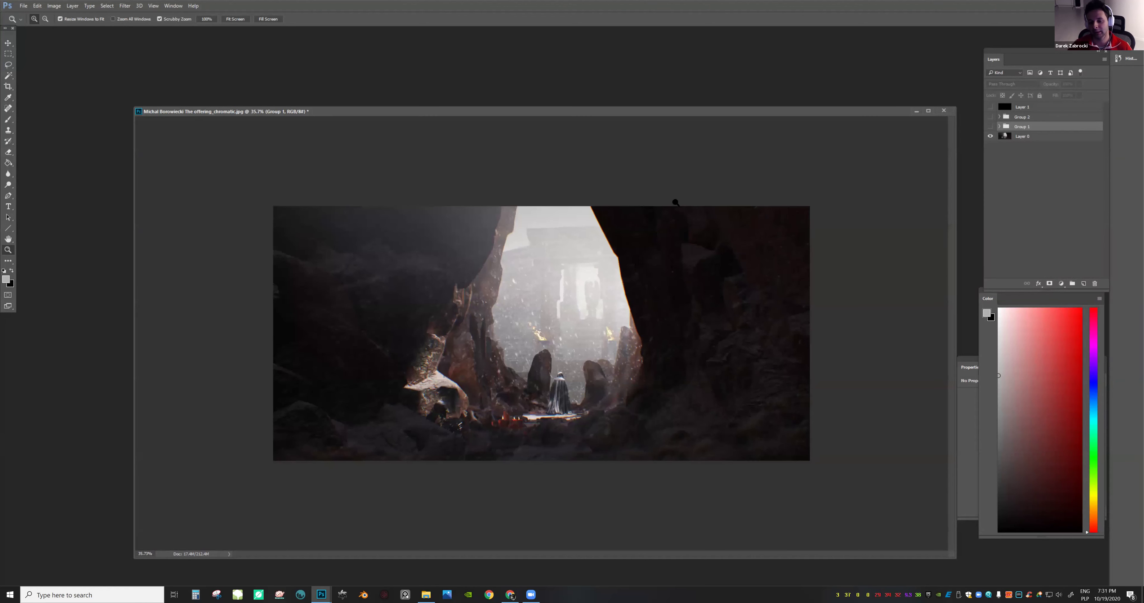
pyautogui.moveTo(683, 216); pyautogui.dragTo(700, 198)
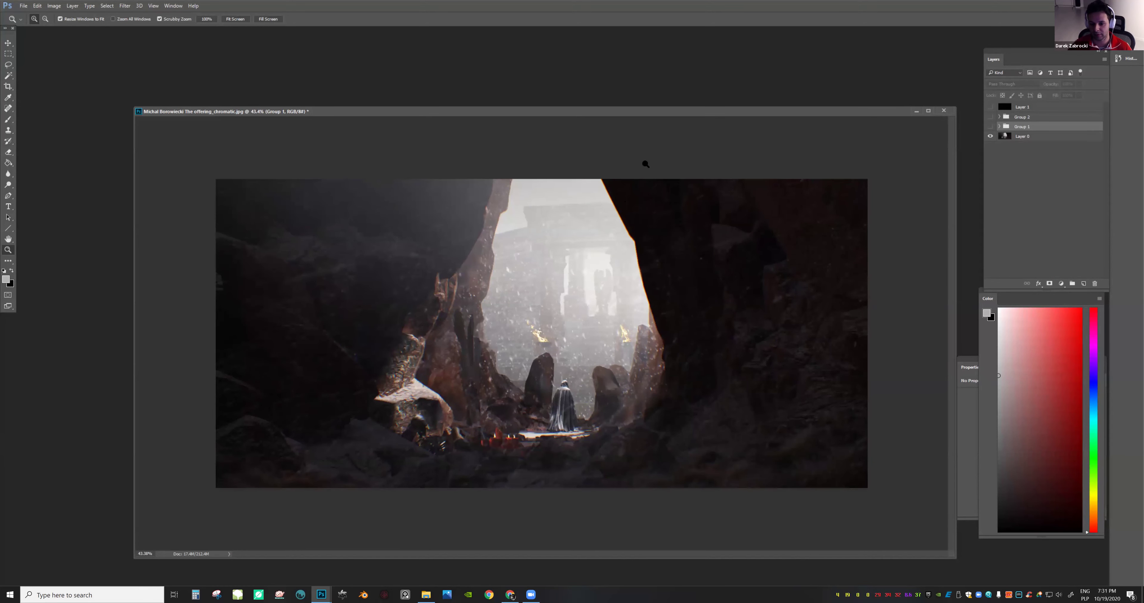
pyautogui.moveTo(620, 330); pyautogui.dragTo(630, 335)
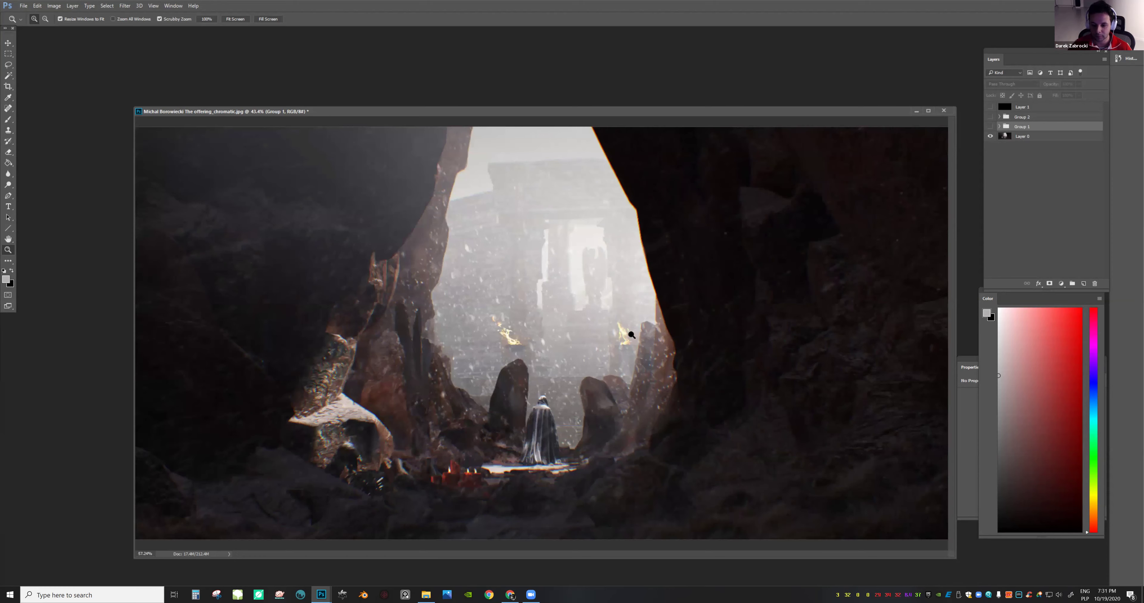
pyautogui.moveTo(512, 332); pyautogui.dragTo(519, 333)
pyautogui.moveTo(549, 332); pyautogui.dragTo(487, 331)
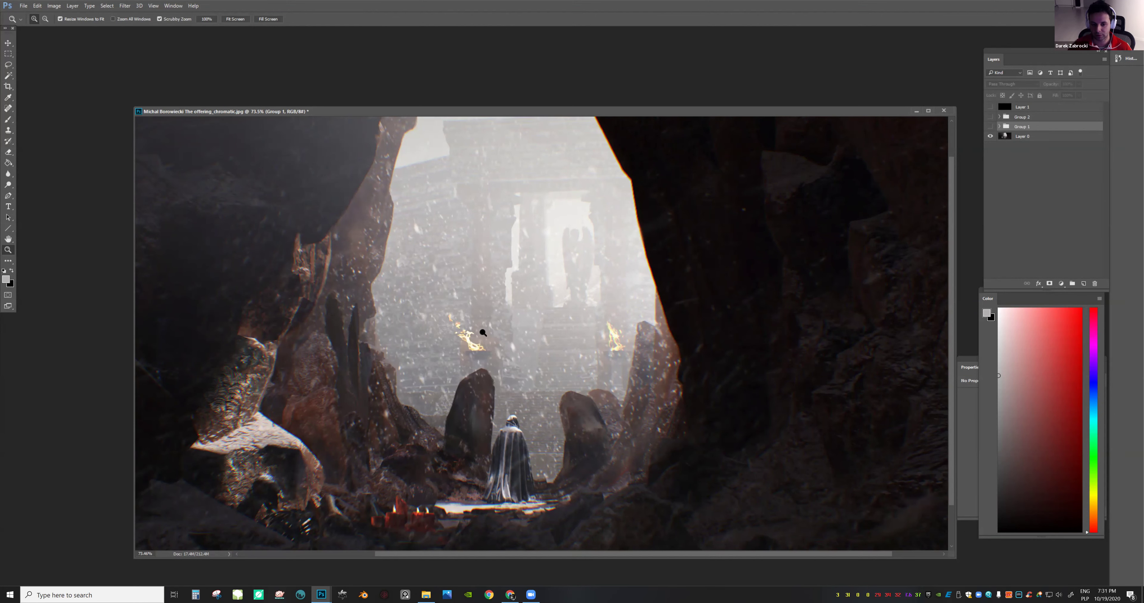
# Compare the original painting's flames and figure with the reworked version at a smaller scale by showing Group 1 again
pyautogui.moveTo(543, 340); pyautogui.dragTo(542, 323)
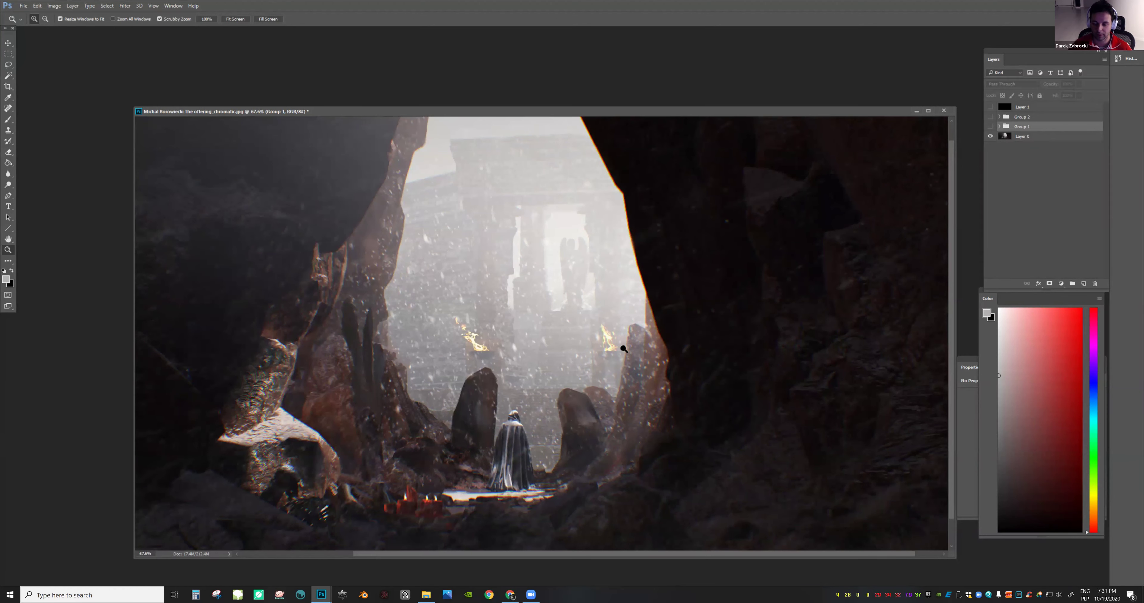
pyautogui.moveTo(620, 359); pyautogui.dragTo(638, 344)
pyautogui.click(636, 312)
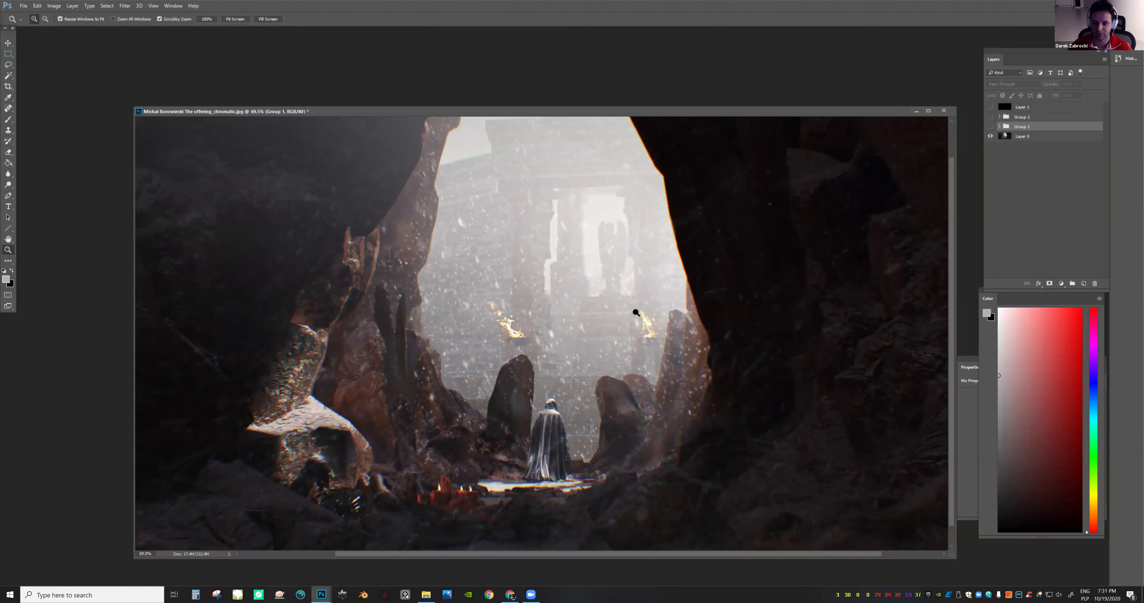
pyautogui.moveTo(677, 309); pyautogui.dragTo(654, 310)
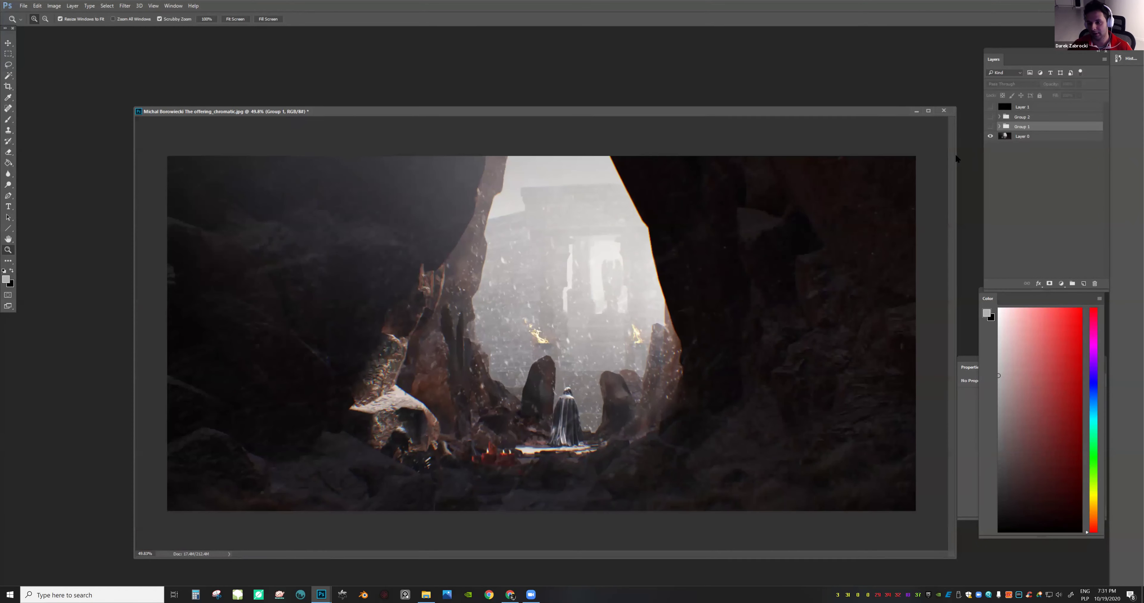
pyautogui.moveTo(821, 219); pyautogui.dragTo(854, 225)
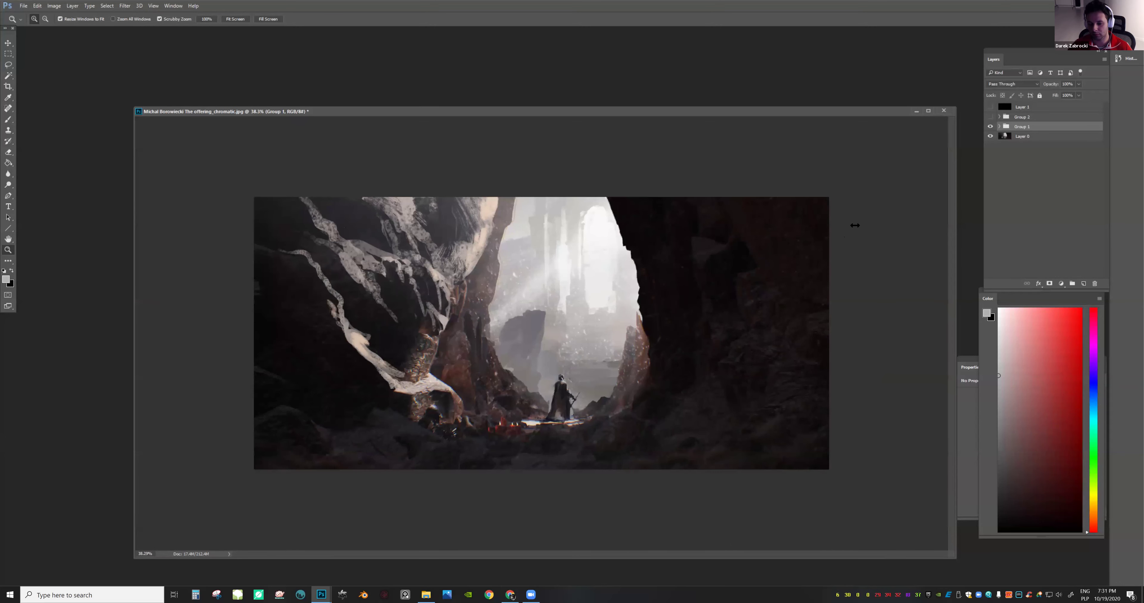
# Expand Group 1, select Layer 12 and try a sampled grey on the misty rock with an enlarged round brush
pyautogui.click(999, 127)
pyautogui.click(995, 215)
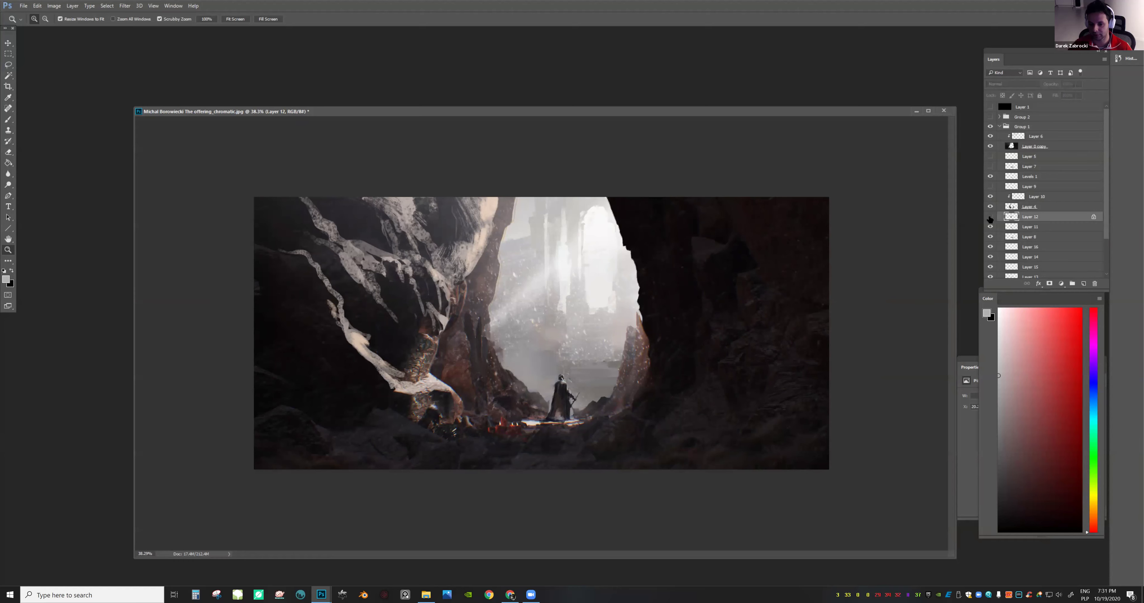
pyautogui.keyDown('alt'); pyautogui.click(501, 376); pyautogui.keyUp('alt')
pyautogui.moveTo(509, 322)
pyautogui.mouseDown()
pyautogui.moveTo(510, 342)
pyautogui.moveTo(517, 317)
pyautogui.mouseUp()
pyautogui.press(']')
pyautogui.press(']')
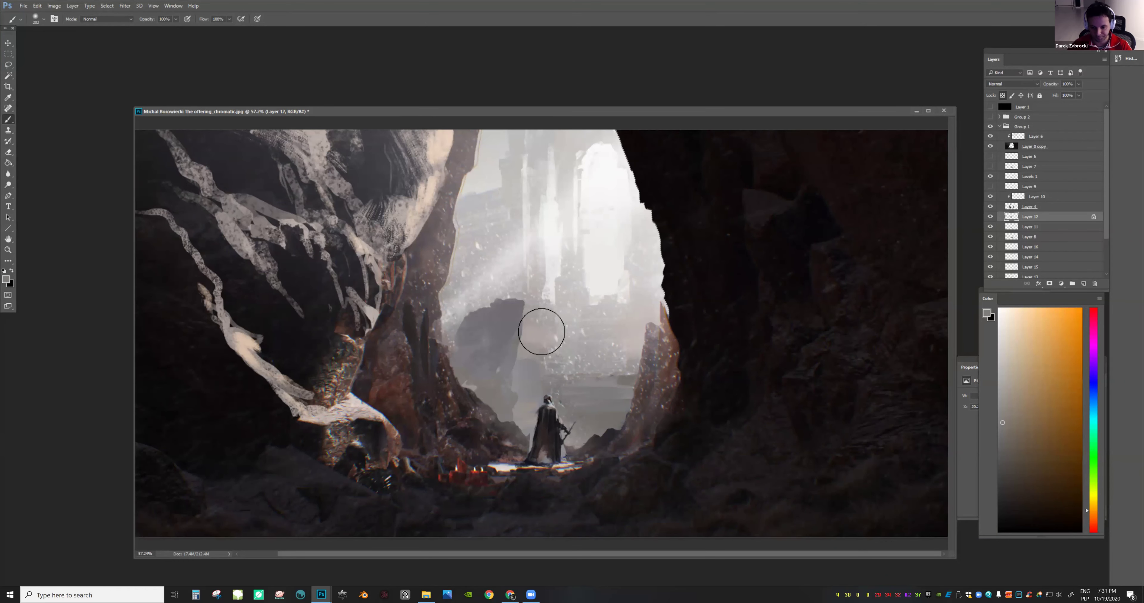
pyautogui.hotkey('ctrl', 'z')
# Choose a textured brush and paint light sampled highlights down the misty rock's edge facing the ruins
pyautogui.moveTo(563, 359)
pyautogui.mouseDown()
pyautogui.moveTo(543, 340)
pyautogui.moveTo(555, 304)
pyautogui.moveTo(541, 220)
pyautogui.moveTo(478, 228)
pyautogui.mouseUp()
pyautogui.keyDown('alt'); pyautogui.click(519, 254); pyautogui.keyUp('alt')
pyautogui.moveTo(553, 284); pyautogui.dragTo(621, 335)
pyautogui.rightClick(620, 334)
pyautogui.click(615, 347)
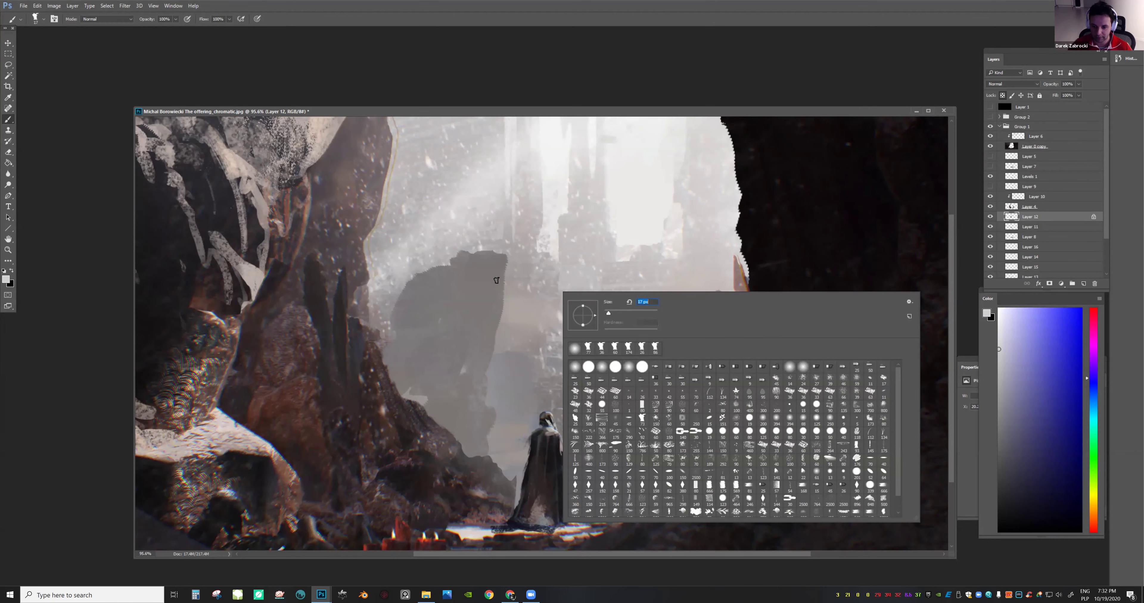
pyautogui.moveTo(491, 298); pyautogui.dragTo(504, 267)
pyautogui.press('[')
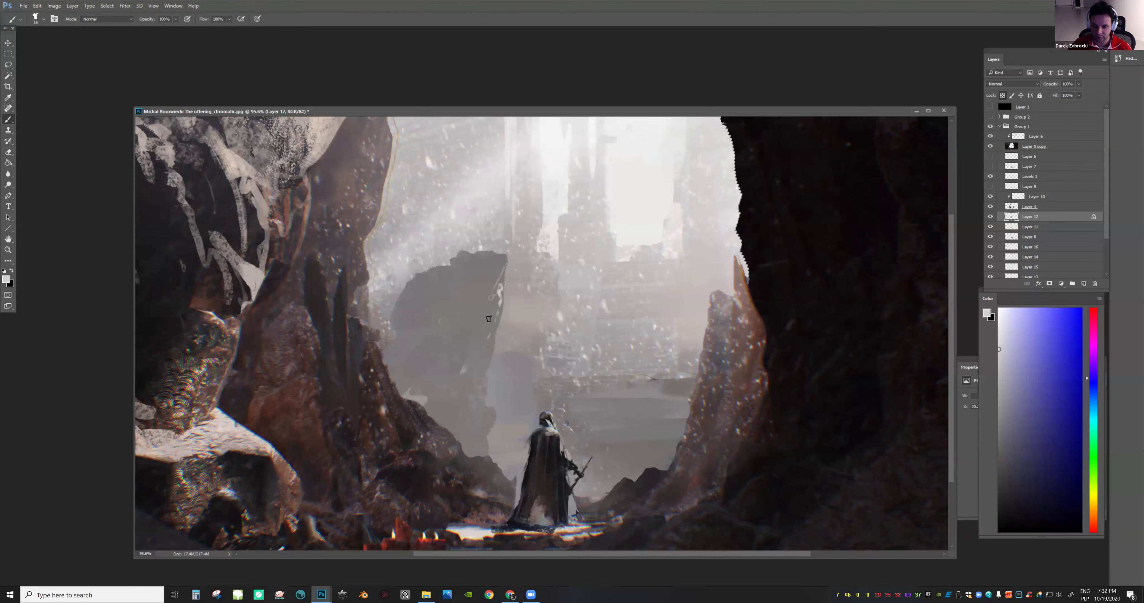
# Block sampled rock greys into the upper part of the misty rock to shape its planes
pyautogui.keyDown('alt'); pyautogui.click(489, 305); pyautogui.keyUp('alt')
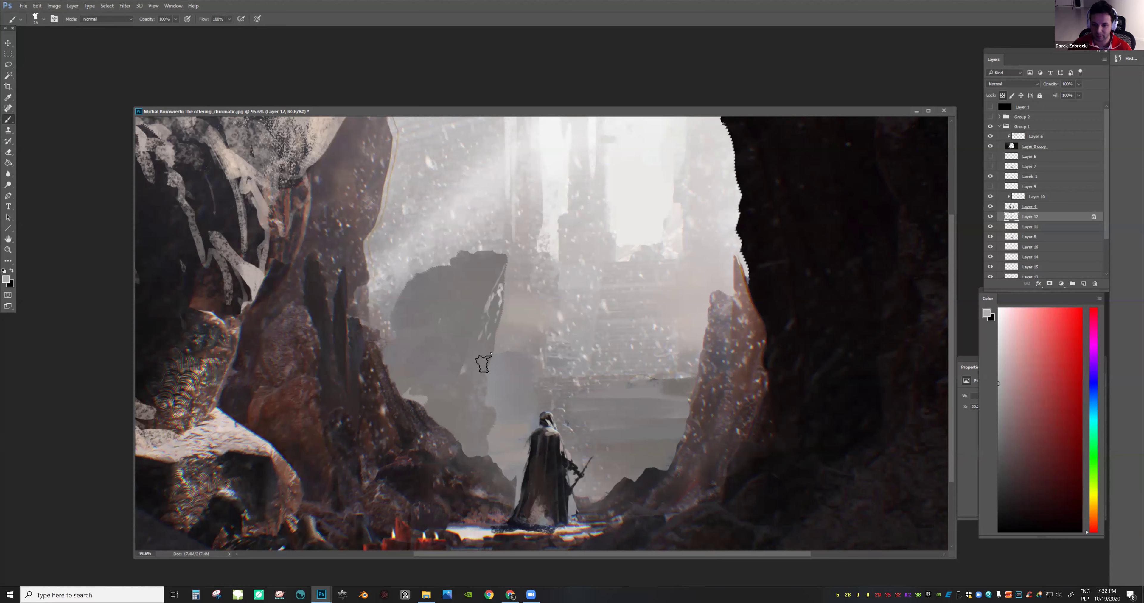
pyautogui.keyDown('alt'); pyautogui.click(489, 268); pyautogui.keyUp('alt')
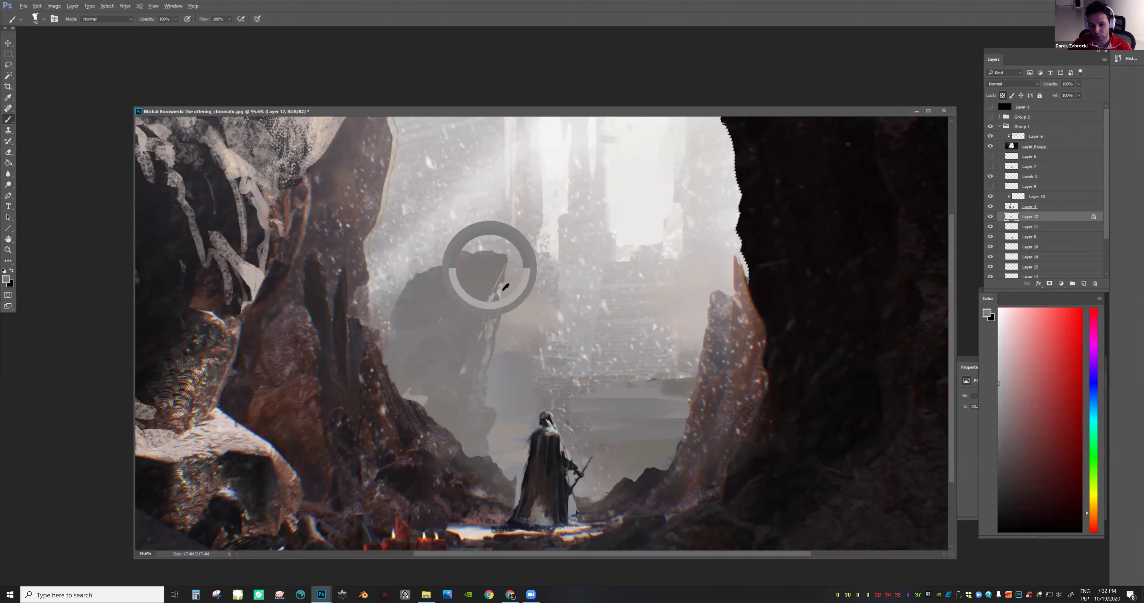
pyautogui.click(479, 267)
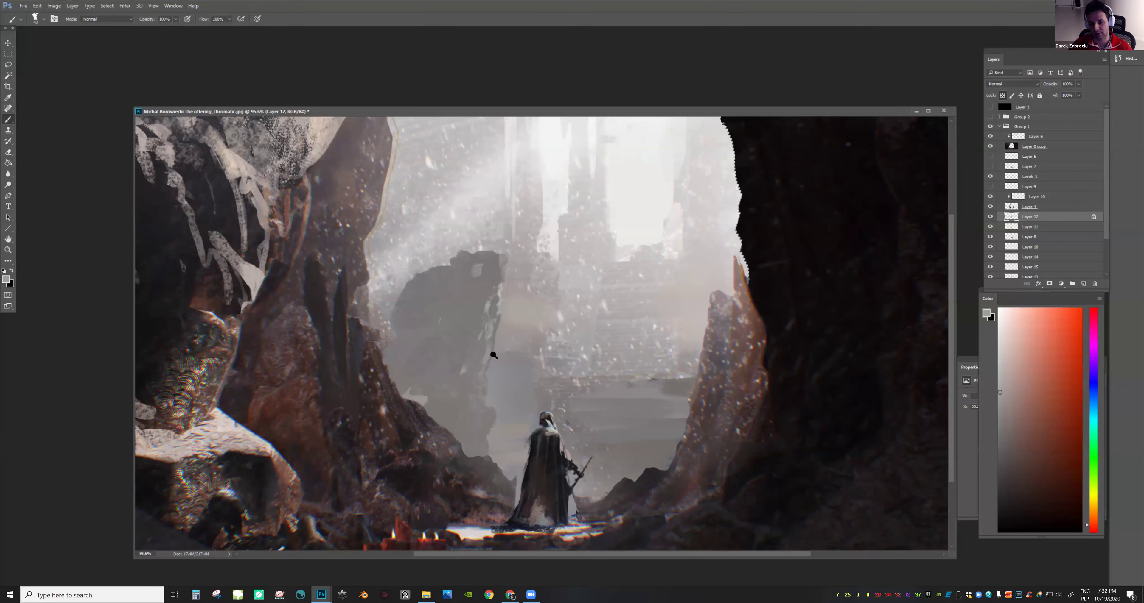
pyautogui.moveTo(493, 355); pyautogui.dragTo(551, 317)
pyautogui.hotkey('ctrl', 'z')
pyautogui.click(509, 337)
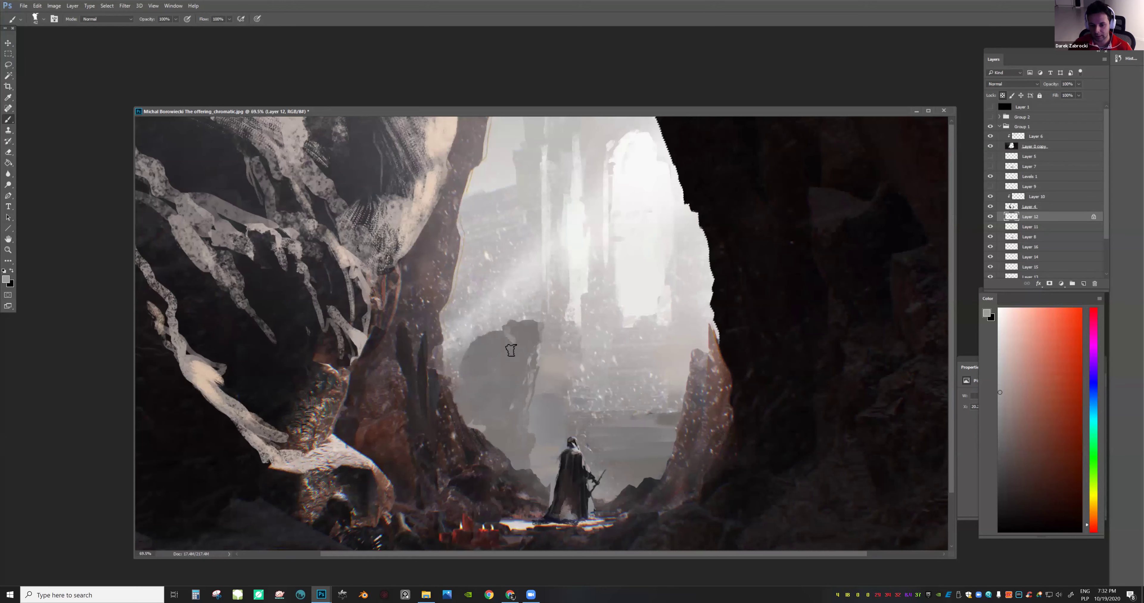
# Mirror the painting and sample a darker grey from the misty rock
pyautogui.moveTo(523, 387); pyautogui.dragTo(647, 369)
pyautogui.hotkey('ctrl', 'shift', 'h')
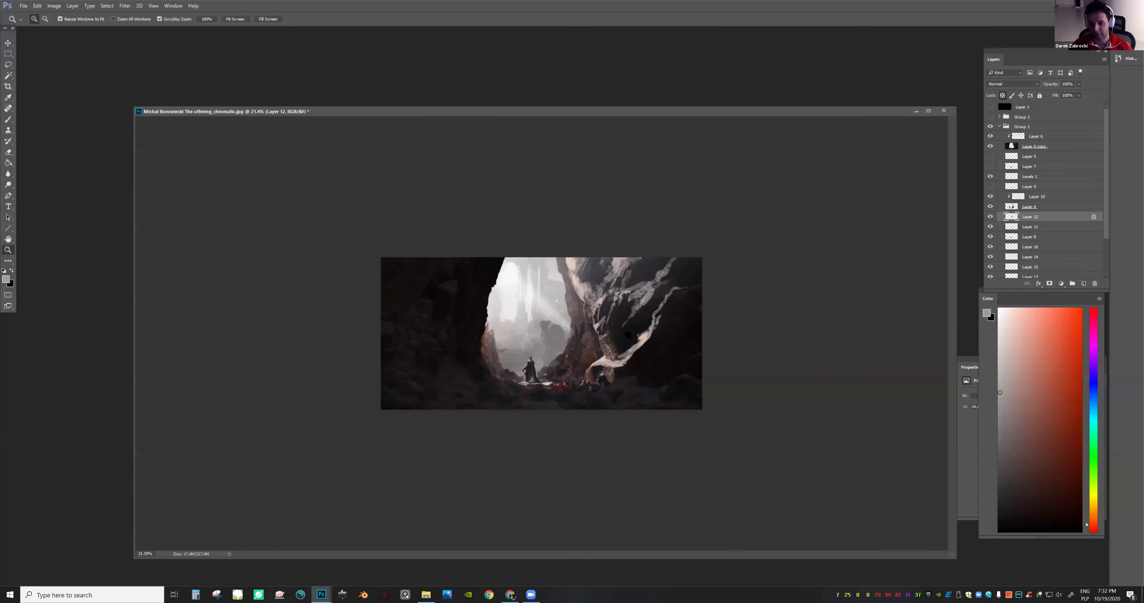
pyautogui.hotkey('ctrl', '0')
pyautogui.keyDown('alt'); pyautogui.click(521, 327); pyautogui.keyUp('alt')
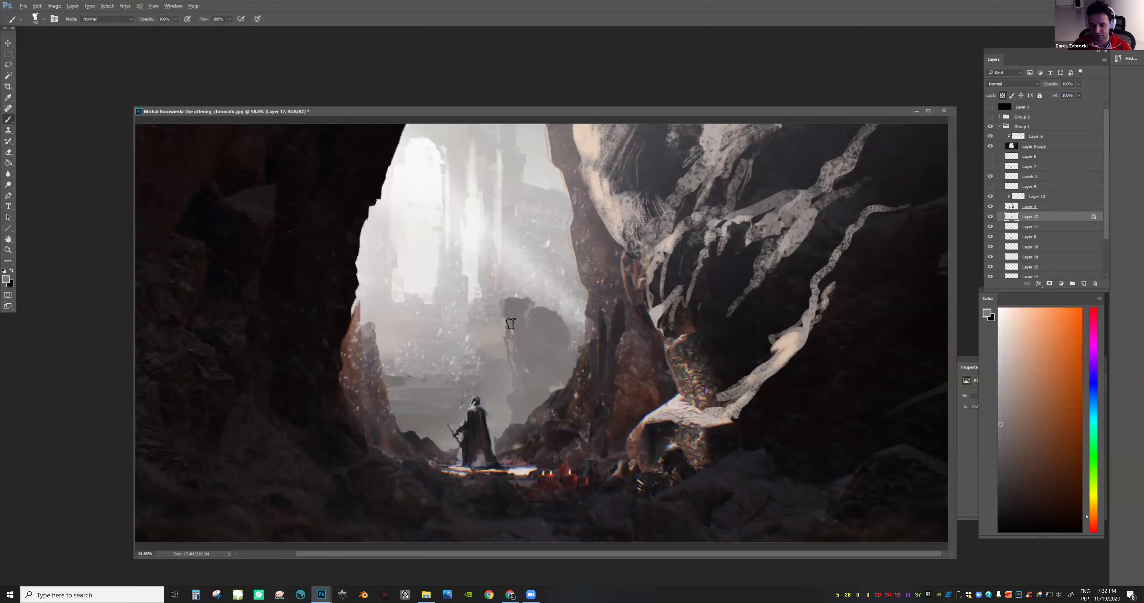
# Examine the mirrored composition and the misty rock's silhouette at several magnifications
pyautogui.press('z')
pyautogui.scroll(-3, 548, 331)
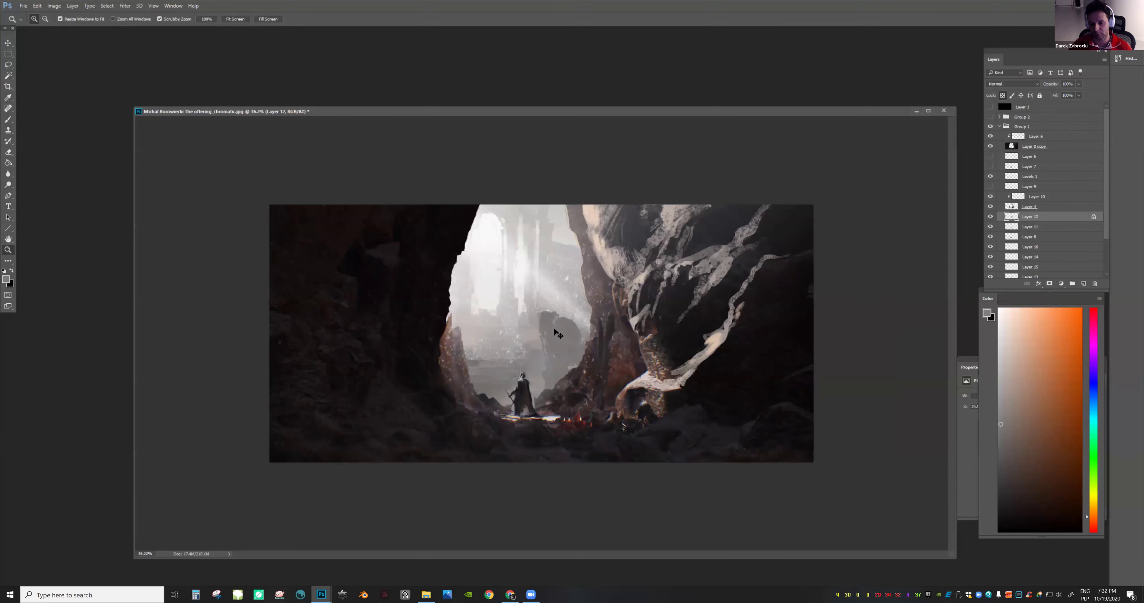
pyautogui.scroll(1, 523, 322)
pyautogui.scroll(1, 575, 334)
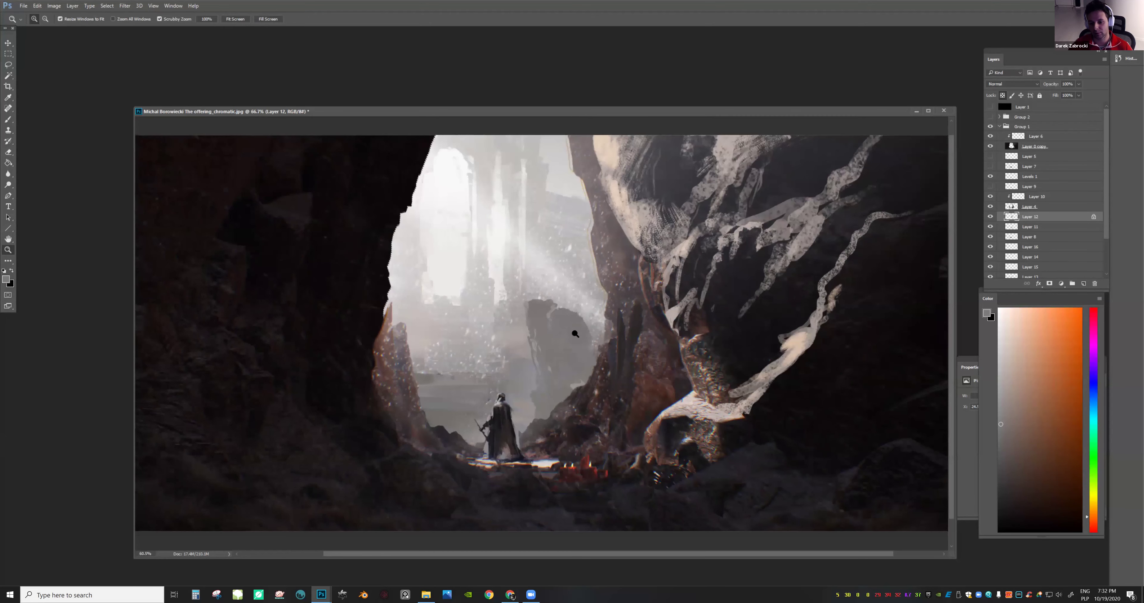
pyautogui.scroll(-2, 497, 315)
pyautogui.scroll(3, 477, 291)
pyautogui.press('b')
pyautogui.scroll(-3, 582, 323)
pyautogui.scroll(3, 506, 328)
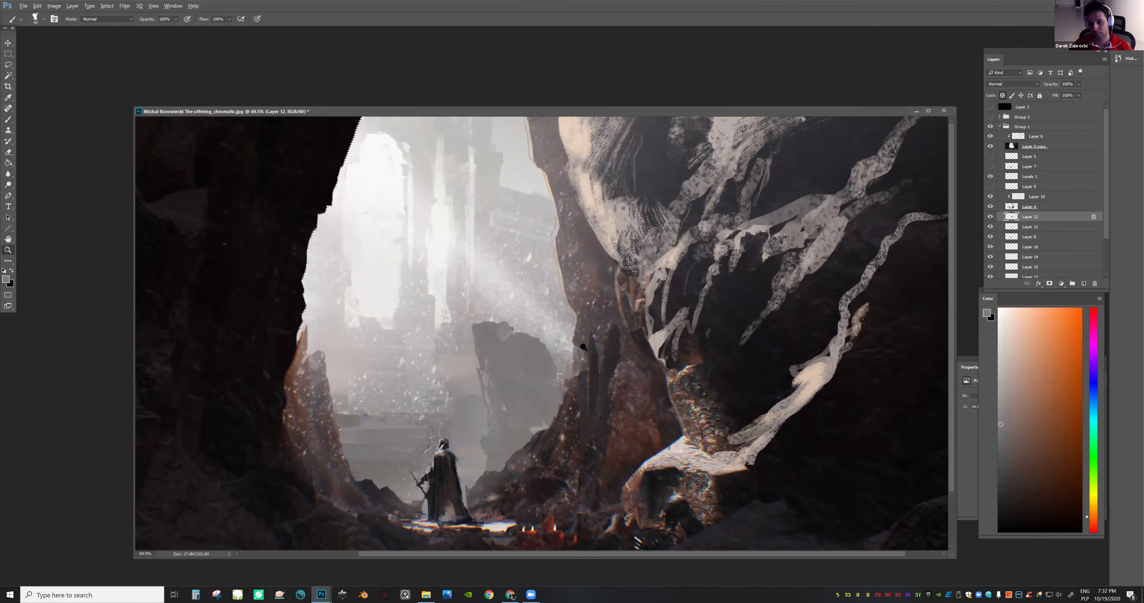
pyautogui.press('z')
pyautogui.scroll(-3, 577, 341)
pyautogui.scroll(3, 565, 331)
pyautogui.press('b')
# Choose a large soft-edged brush preset and try a pale haze stroke over the misty rock
pyautogui.click(561, 456)
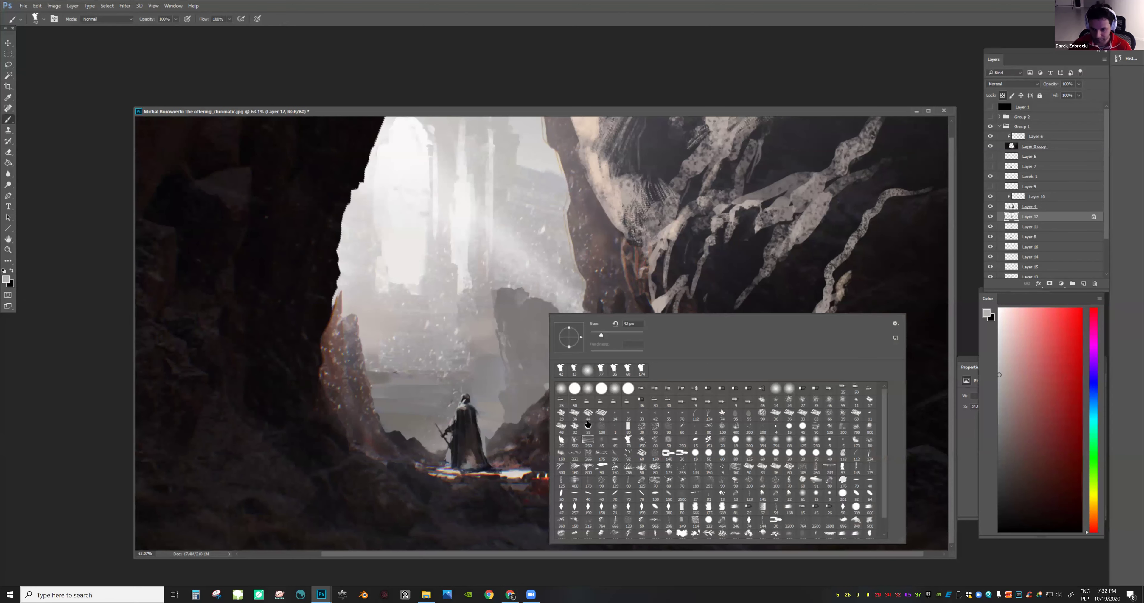
pyautogui.click(856, 441)
pyautogui.moveTo(637, 333); pyautogui.dragTo(631, 333)
pyautogui.press('Return')
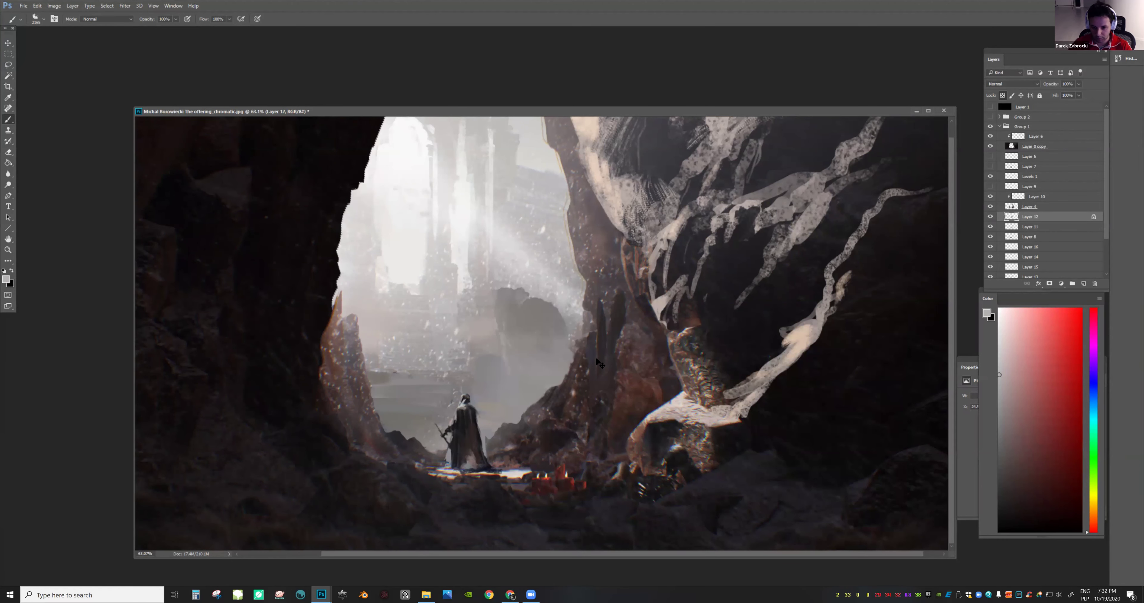
# Undo the haze stroke and try another pale touch over the misty rock with a smaller brush
pyautogui.hotkey('ctrl', 'z')
pyautogui.press('[')
pyautogui.press('[')
pyautogui.press('[')
pyautogui.press('[')
pyautogui.press('[')
pyautogui.press('[')
pyautogui.press('[')
pyautogui.press('[')
pyautogui.press('[')
pyautogui.press('[')
pyautogui.press('[')
pyautogui.click(551, 362)
pyautogui.hotkey('ctrl', 'z')
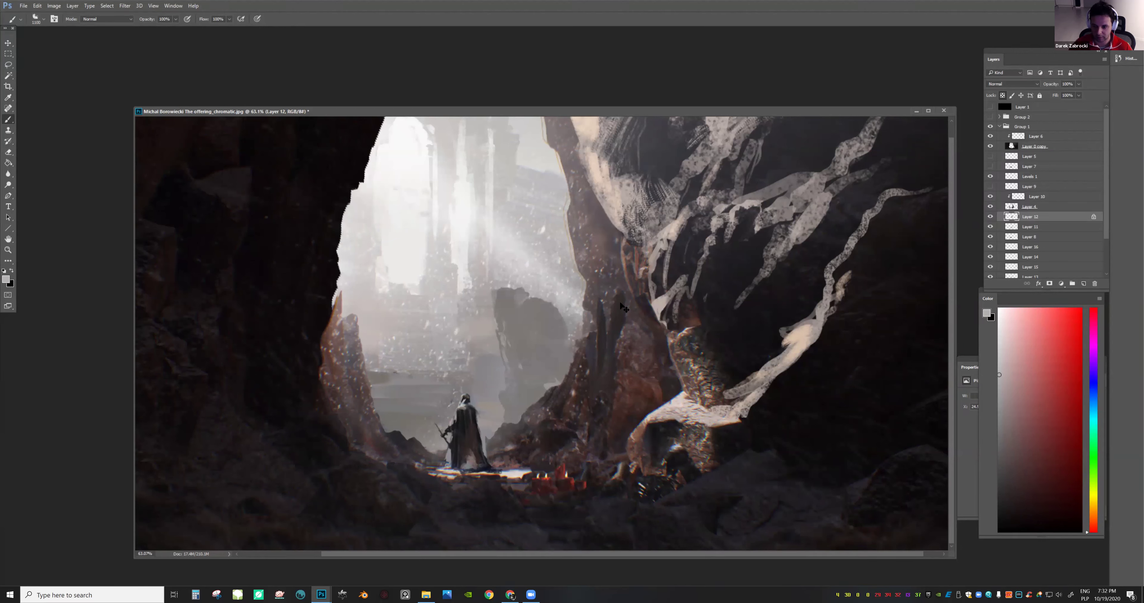
# Set the brush's flow control to Pen Pressure in Transfer and paint soft haze over the misty rock's lower part
pyautogui.press('F5')
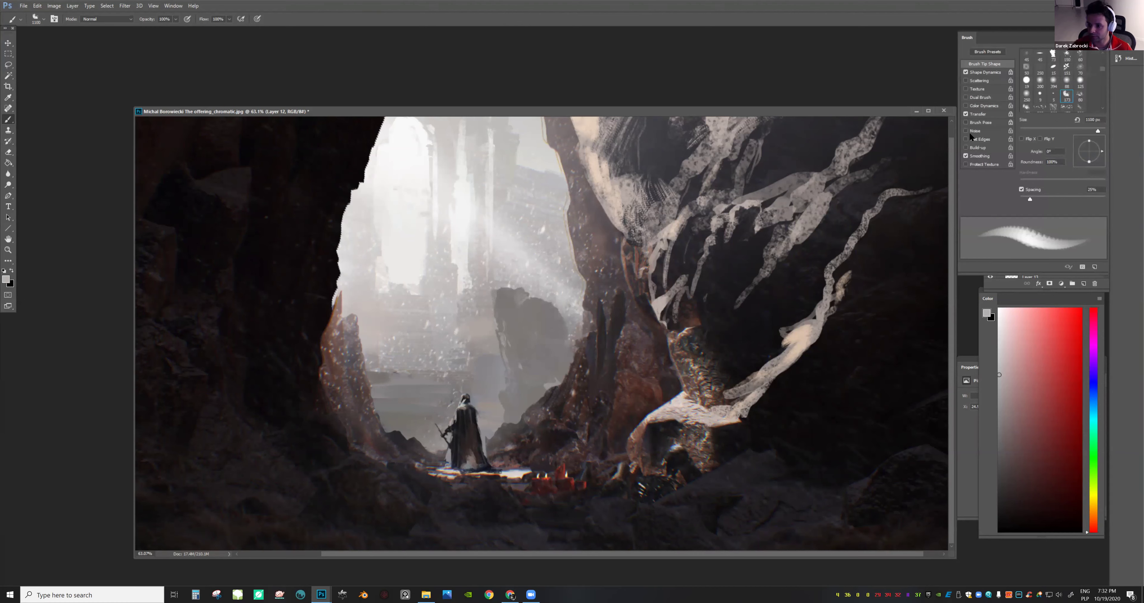
pyautogui.click(978, 114)
pyautogui.click(1065, 107)
pyautogui.click(1047, 124)
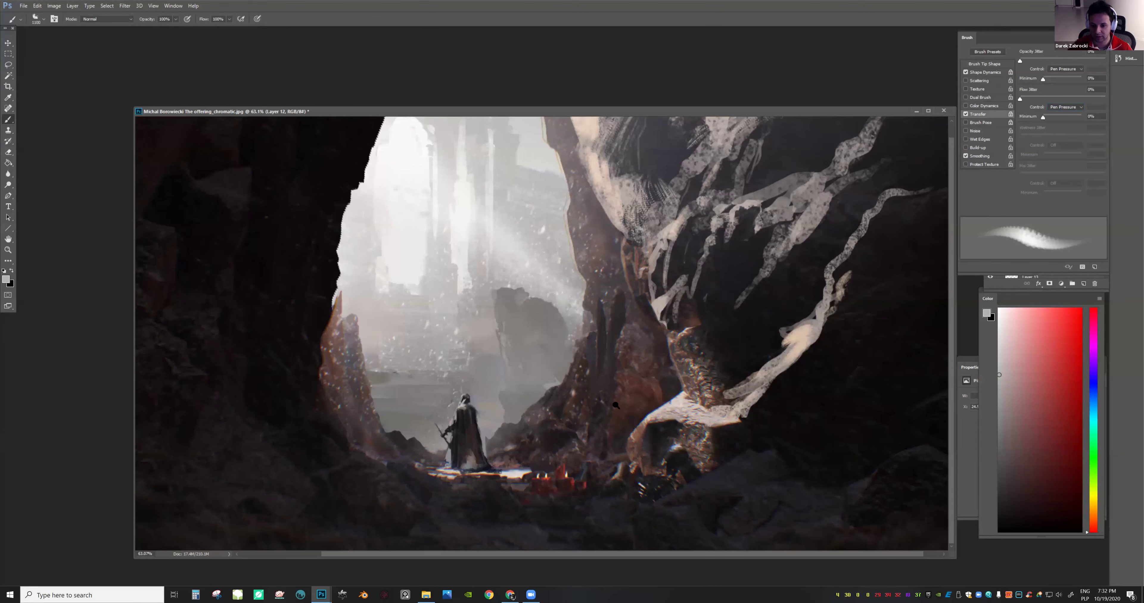
pyautogui.moveTo(616, 406); pyautogui.dragTo(564, 377)
pyautogui.moveTo(563, 329); pyautogui.dragTo(567, 343)
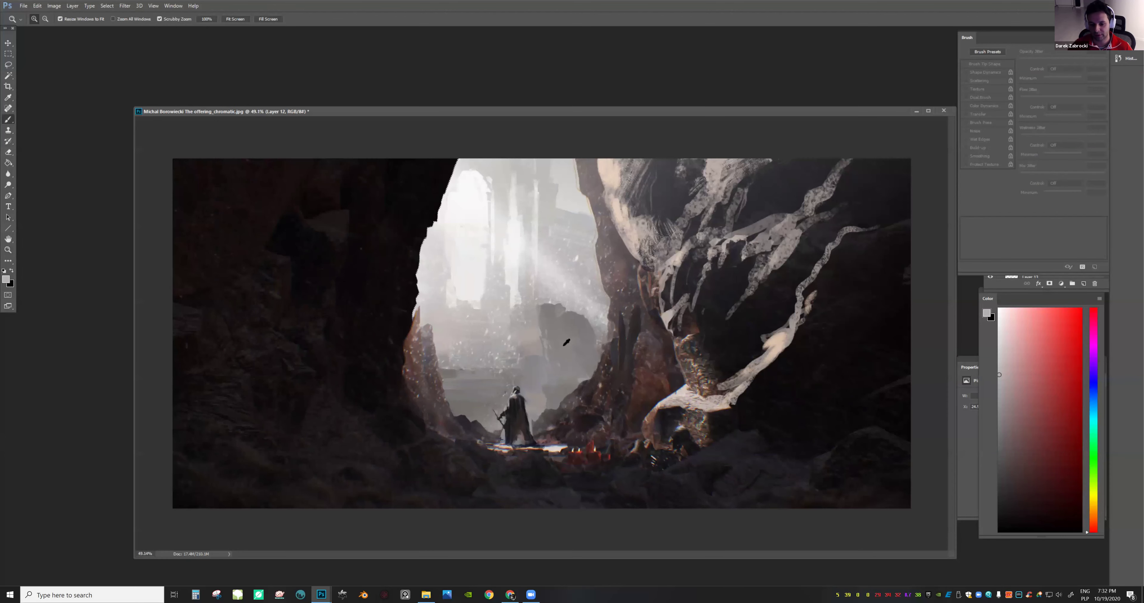
# Check the whole painting at thumbnail scale and sample a light tone from the mist for the rock's highlights
pyautogui.keyDown('alt'); pyautogui.click(577, 336); pyautogui.keyUp('alt')
pyautogui.moveTo(647, 306); pyautogui.dragTo(595, 327)
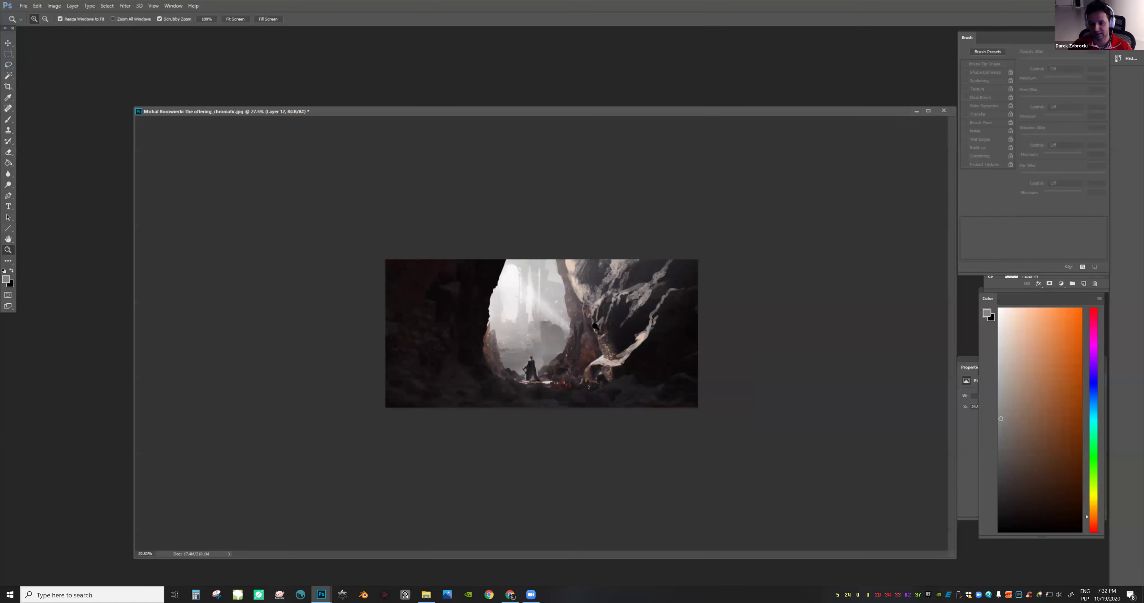
pyautogui.click(550, 311)
pyautogui.click(426, 271)
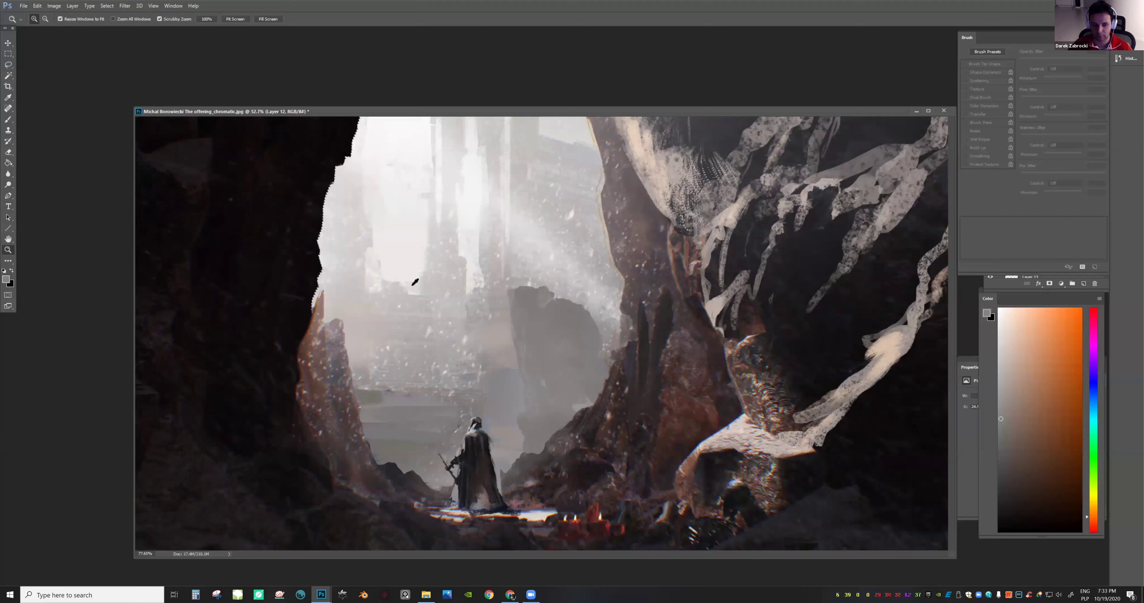
pyautogui.click(595, 335)
# Choose a dry, textured brush preset and paint light vertical streaks down the misty rock's lit edge
pyautogui.press('b')
pyautogui.rightClick(601, 328)
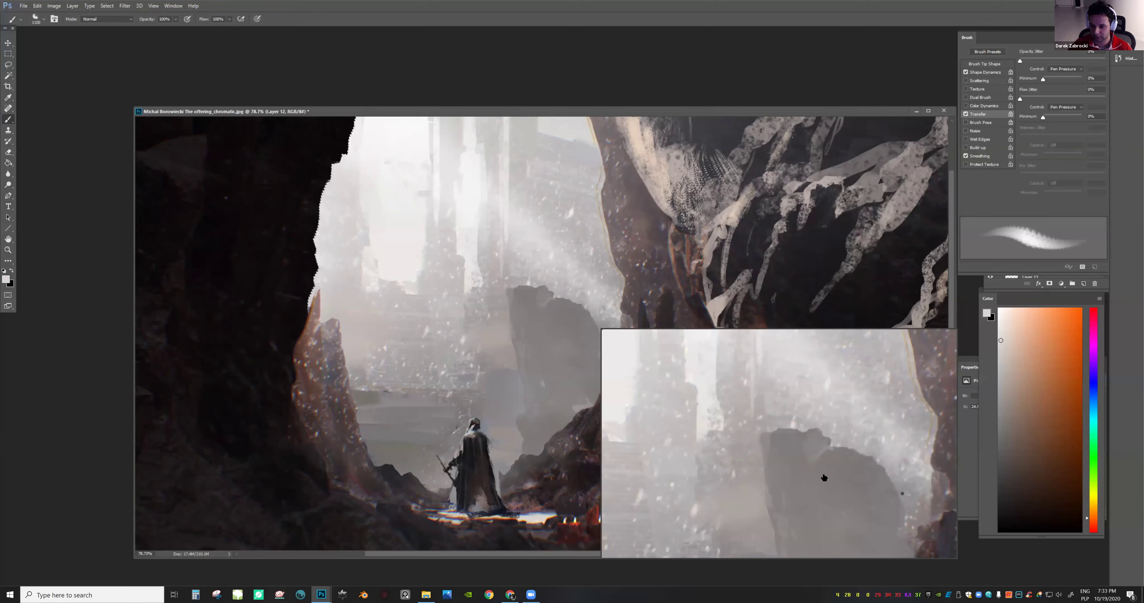
pyautogui.moveTo(934, 507); pyautogui.dragTo(934, 528)
pyautogui.click(640, 546)
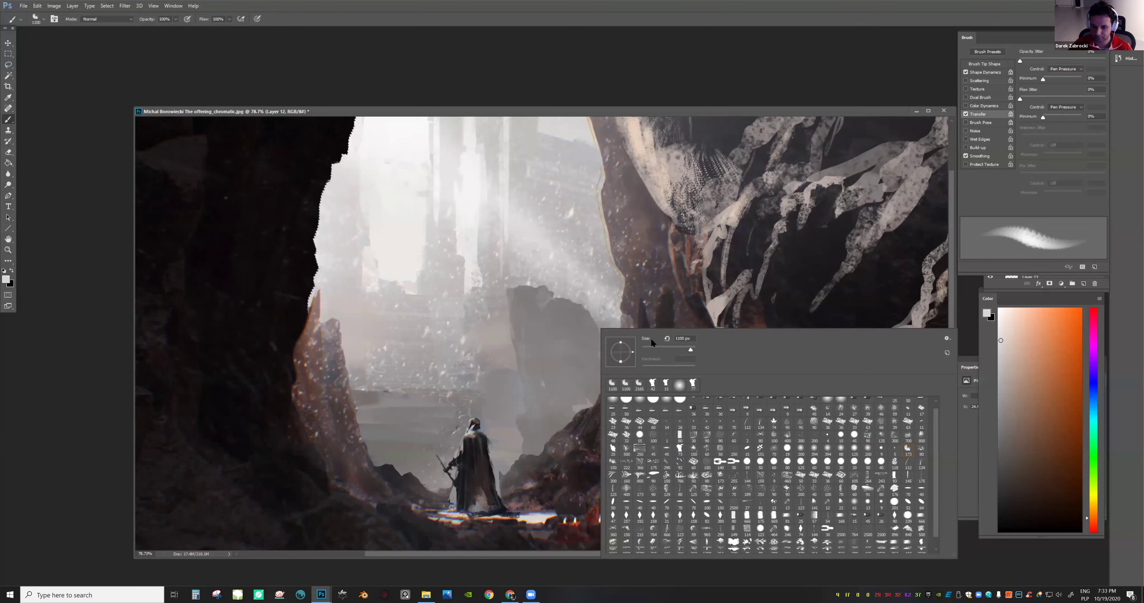
pyautogui.click(525, 381)
pyautogui.moveTo(522, 332); pyautogui.dragTo(528, 396)
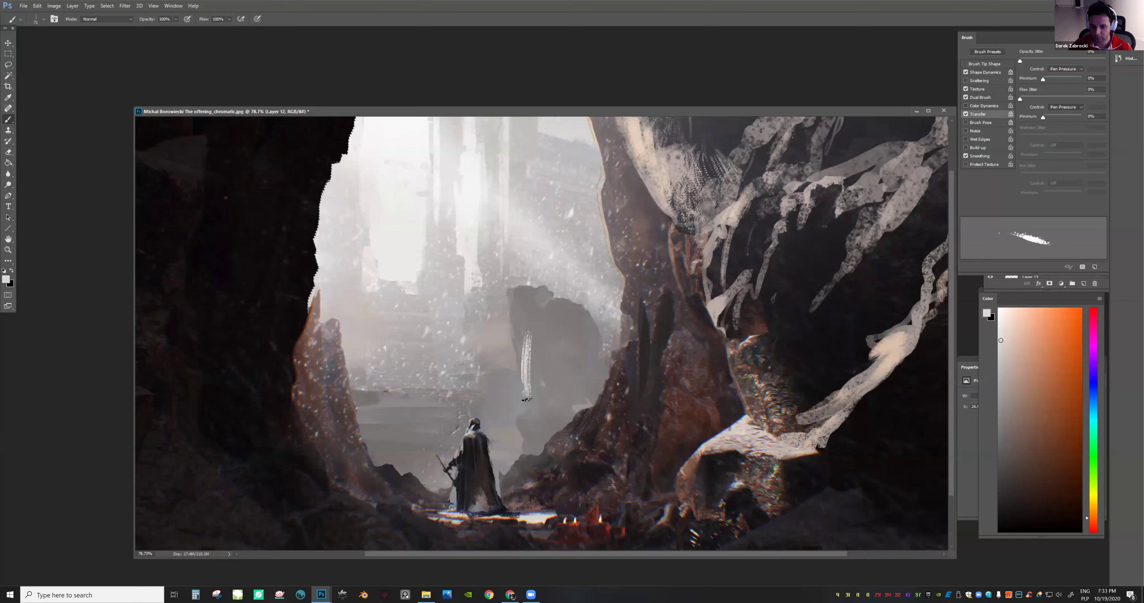
pyautogui.moveTo(515, 332); pyautogui.dragTo(526, 394)
pyautogui.moveTo(592, 354)
pyautogui.mouseDown()
pyautogui.moveTo(582, 374)
pyautogui.moveTo(562, 332)
pyautogui.moveTo(571, 403)
pyautogui.mouseUp()
# Mirror the painting back, extend the rock's textured highlights, and undo the last grey patch over them
pyautogui.hotkey('ctrl', '0')
pyautogui.press('b')
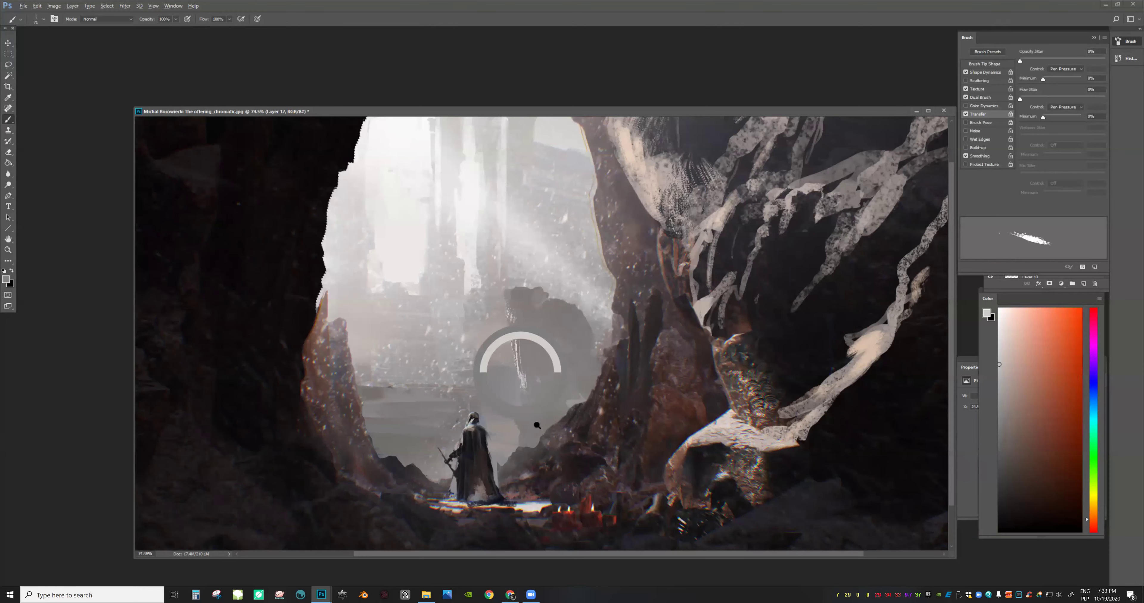
pyautogui.hotkey('ctrl', 'shift', 'h')
pyautogui.moveTo(548, 319)
pyautogui.mouseDown()
pyautogui.moveTo(530, 341)
pyautogui.moveTo(546, 296)
pyautogui.mouseUp()
pyautogui.moveTo(535, 361)
pyautogui.mouseDown()
pyautogui.moveTo(541, 370)
pyautogui.moveTo(534, 330)
pyautogui.moveTo(536, 382)
pyautogui.mouseUp()
pyautogui.keyDown('alt'); pyautogui.click(571, 336); pyautogui.keyUp('alt')
pyautogui.moveTo(533, 307); pyautogui.dragTo(533, 336)
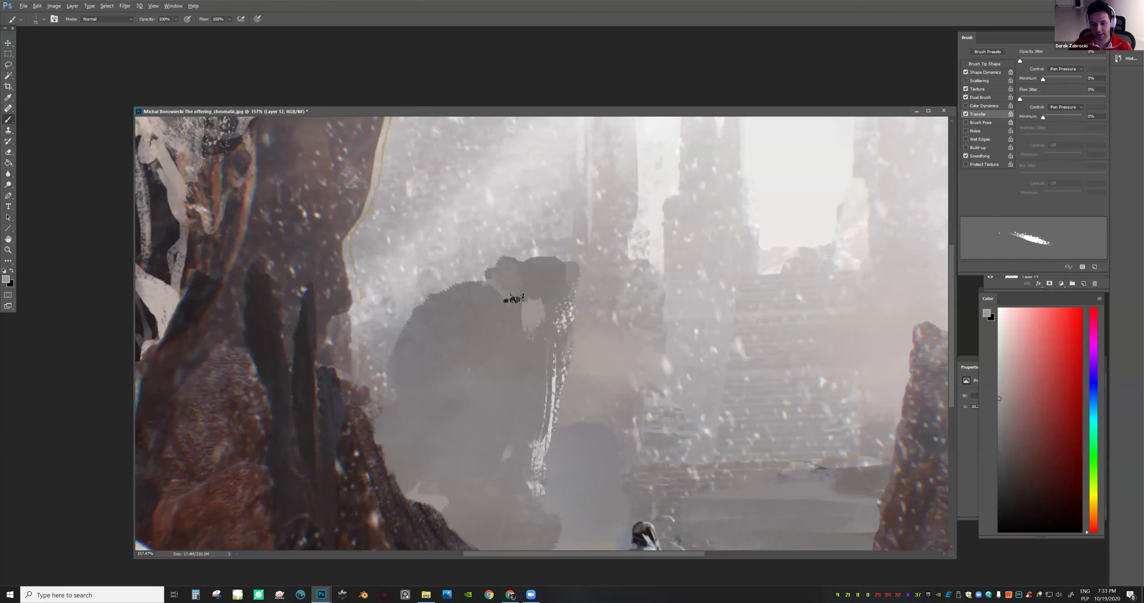
pyautogui.hotkey('ctrl', 'z')
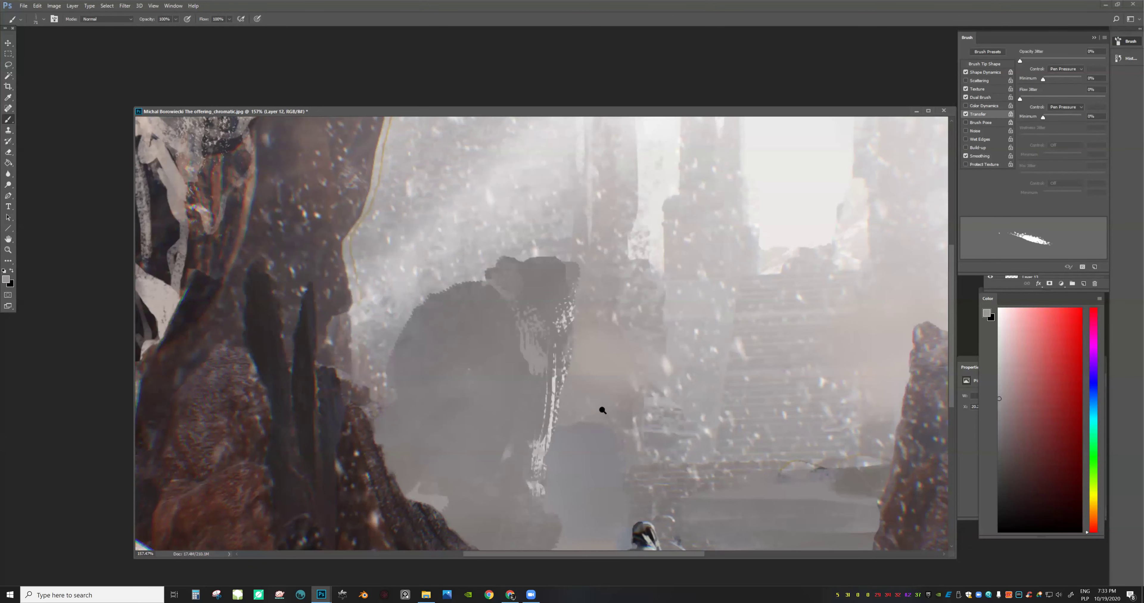
# Sample greys and a light tone from the misty rock and repaint the broken highlight down its lit edge
pyautogui.moveTo(605, 355)
pyautogui.mouseDown()
pyautogui.moveTo(519, 338)
pyautogui.moveTo(538, 339)
pyautogui.mouseUp()
pyautogui.keyDown('alt'); pyautogui.click(507, 341); pyautogui.keyUp('alt')
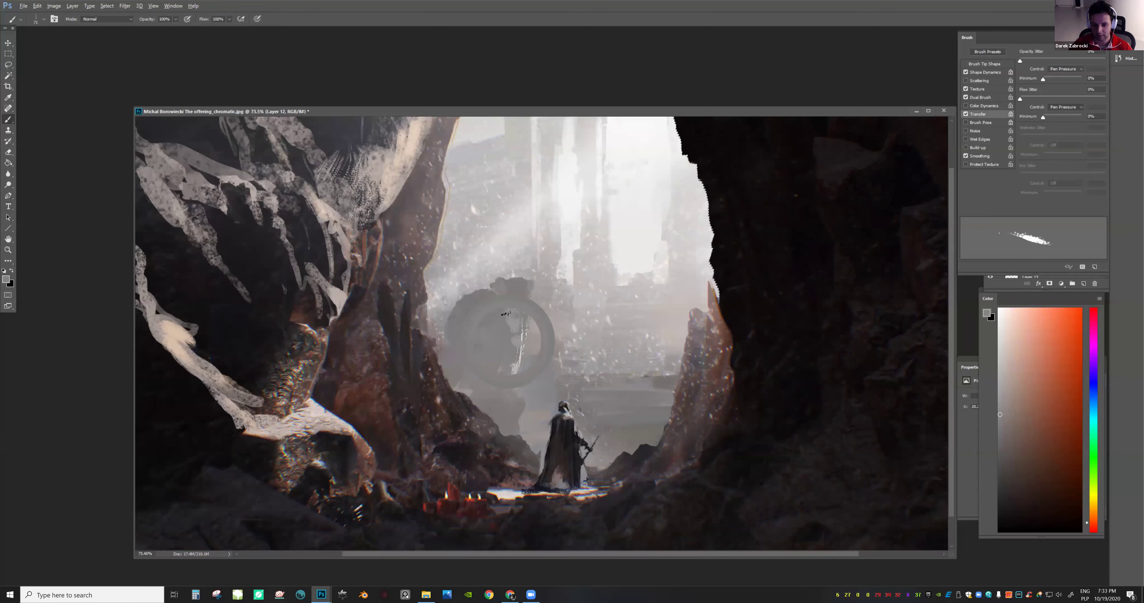
pyautogui.keyDown('alt'); pyautogui.click(520, 341); pyautogui.keyUp('alt')
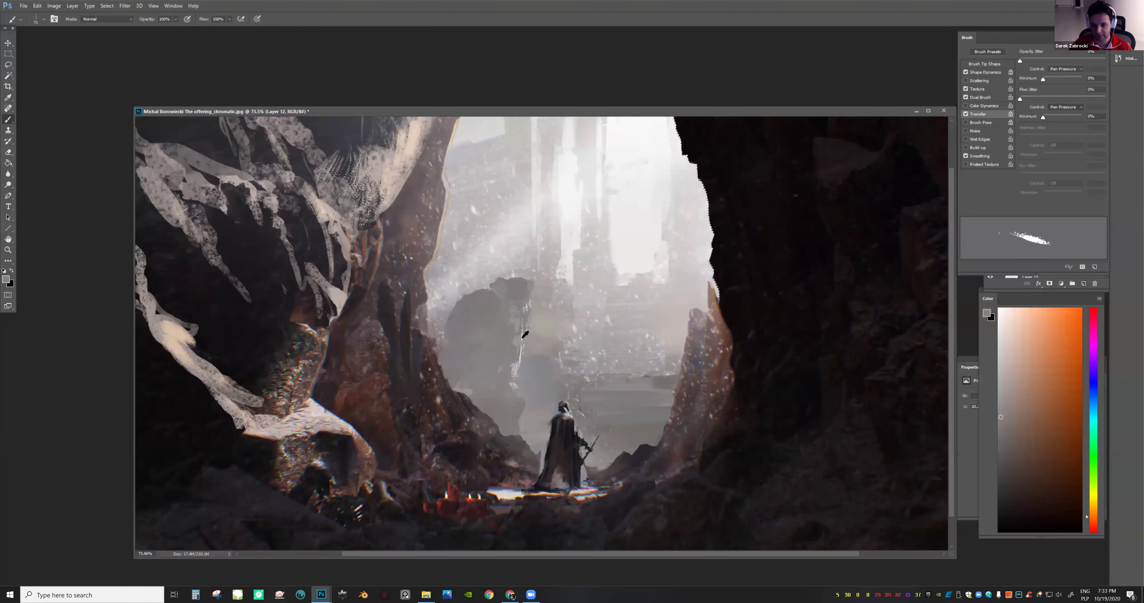
pyautogui.keyDown('alt'); pyautogui.click(524, 334); pyautogui.keyUp('alt')
pyautogui.keyDown('alt'); pyautogui.click(518, 351); pyautogui.keyUp('alt')
pyautogui.moveTo(520, 335)
pyautogui.mouseDown()
pyautogui.moveTo(514, 364)
pyautogui.moveTo(498, 291)
pyautogui.moveTo(513, 370)
pyautogui.mouseUp()
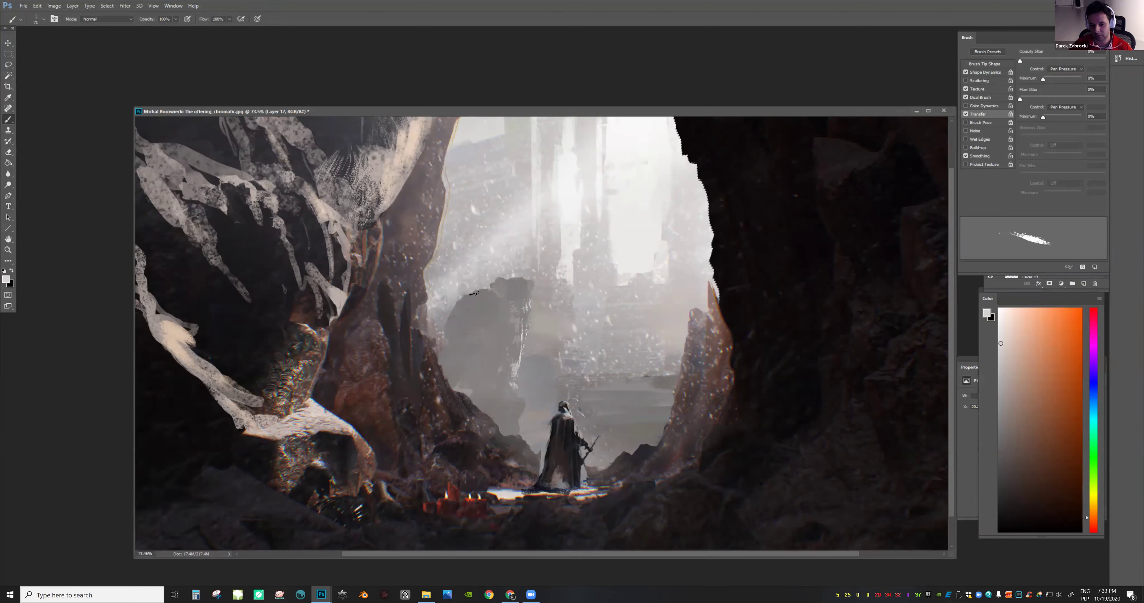
# Add speckled streaks toward the misty rock's lower part and blend them with greys sampled from the rock
pyautogui.keyDown('alt'); pyautogui.click(467, 343); pyautogui.keyUp('alt')
pyautogui.moveTo(497, 329)
pyautogui.mouseDown()
pyautogui.moveTo(511, 369)
pyautogui.moveTo(577, 345)
pyautogui.mouseUp()
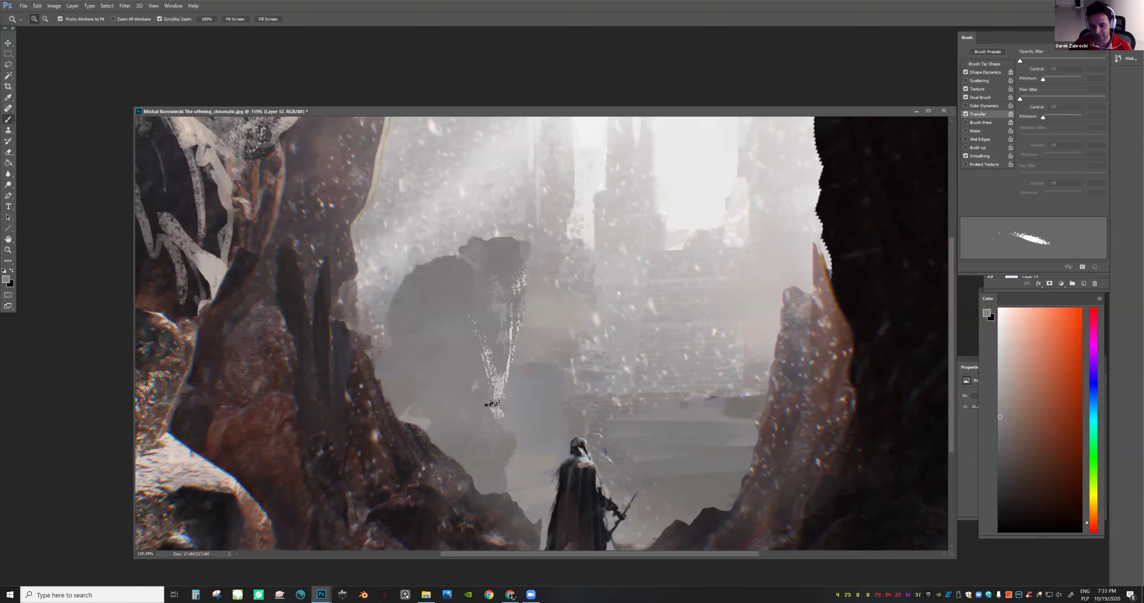
pyautogui.keyDown('alt'); pyautogui.click(499, 410); pyautogui.keyUp('alt')
pyautogui.moveTo(501, 430); pyautogui.dragTo(507, 444)
pyautogui.moveTo(619, 339)
pyautogui.mouseDown()
pyautogui.moveTo(564, 306)
pyautogui.moveTo(577, 362)
pyautogui.moveTo(508, 348)
pyautogui.mouseUp()
pyautogui.keyDown('alt'); pyautogui.click(500, 336); pyautogui.keyUp('alt')
pyautogui.keyDown('alt'); pyautogui.click(504, 316); pyautogui.keyUp('alt')
pyautogui.moveTo(539, 295)
pyautogui.mouseDown()
pyautogui.moveTo(532, 356)
pyautogui.moveTo(494, 305)
pyautogui.moveTo(500, 314)
pyautogui.mouseUp()
# Adjust the textured brush's size and paint sampled grey over the brightest streaks on the misty rock's lit edge
pyautogui.press('z')
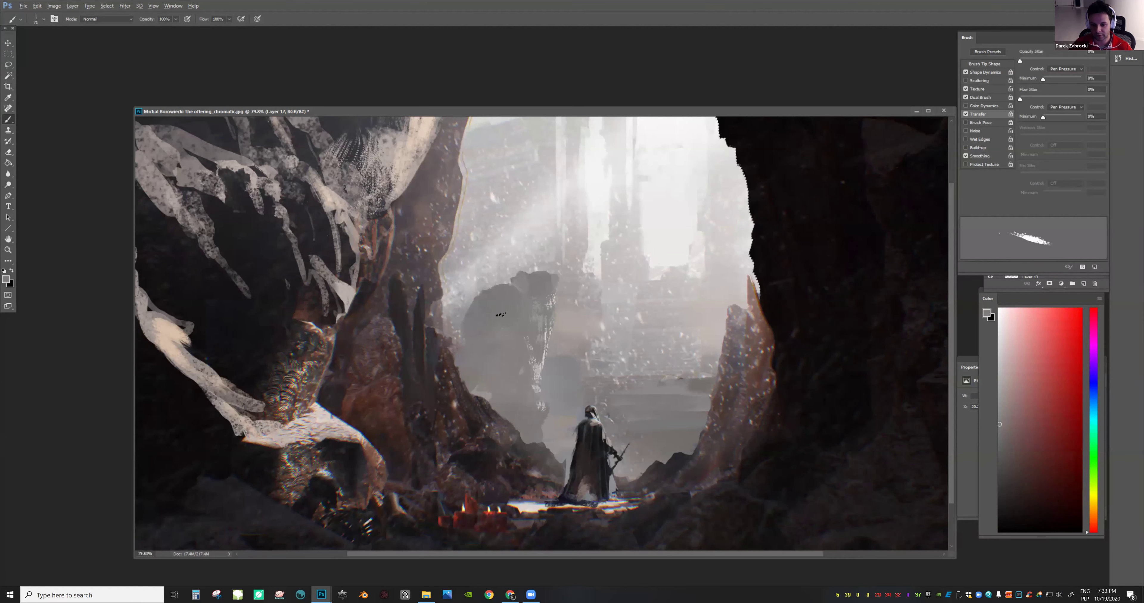
pyautogui.rightClick(560, 316)
pyautogui.click(634, 339)
pyautogui.press('Return')
pyautogui.moveTo(566, 363)
pyautogui.mouseDown()
pyautogui.moveTo(505, 306)
pyautogui.moveTo(504, 344)
pyautogui.mouseUp()
pyautogui.keyDown('alt'); pyautogui.click(505, 315); pyautogui.keyUp('alt')
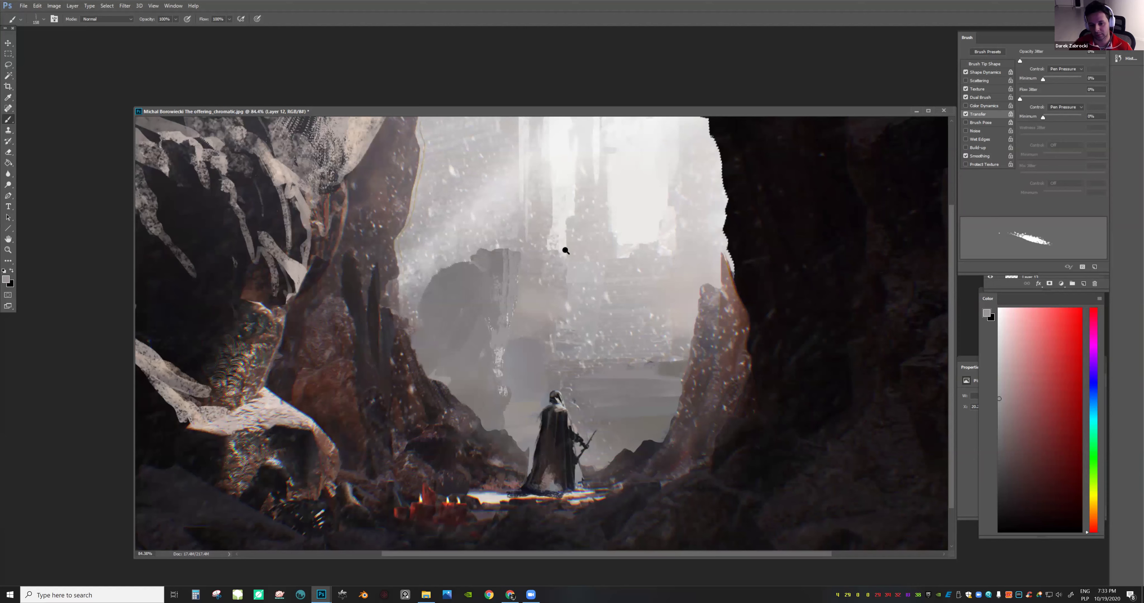
# Sample neighbouring greys and break up the remaining streaks along the rock's lower lit edge
pyautogui.press('z')
pyautogui.moveTo(534, 307)
pyautogui.mouseDown()
pyautogui.moveTo(535, 338)
pyautogui.moveTo(542, 319)
pyautogui.moveTo(541, 333)
pyautogui.moveTo(577, 335)
pyautogui.mouseUp()
pyautogui.press('b')
pyautogui.keyDown('alt'); pyautogui.click(531, 313); pyautogui.keyUp('alt')
pyautogui.press('z')
pyautogui.press('b')
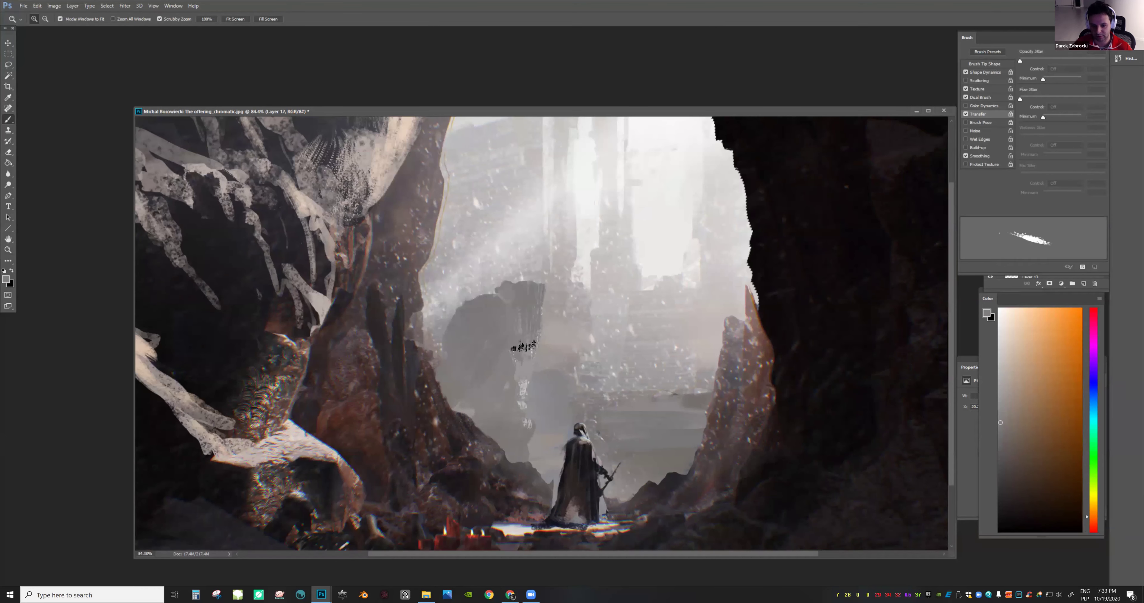
pyautogui.keyDown('alt'); pyautogui.click(525, 347); pyautogui.keyUp('alt')
pyautogui.moveTo(525, 365); pyautogui.dragTo(527, 373)
# Judge the misty rock's highlights at thumbnail scale and touch up its lower edge with sampled grey
pyautogui.press('z')
pyautogui.press('z')
pyautogui.keyDown('alt'); pyautogui.click(548, 391); pyautogui.keyUp('alt')
pyautogui.keyDown('alt'); pyautogui.click(571, 384); pyautogui.keyUp('alt')
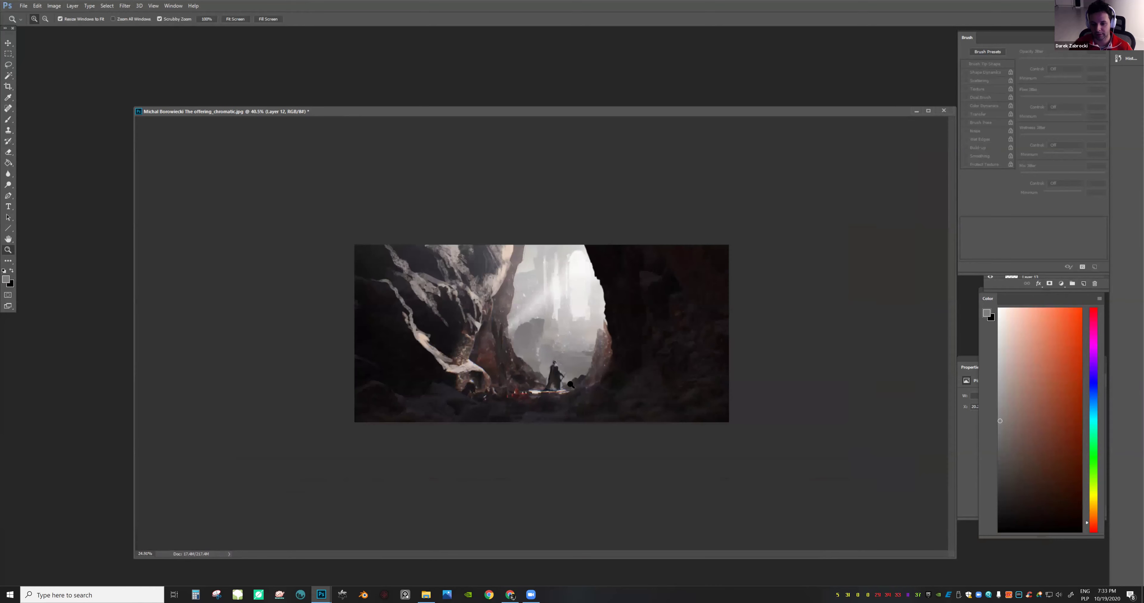
pyautogui.click(485, 322)
pyautogui.press('b')
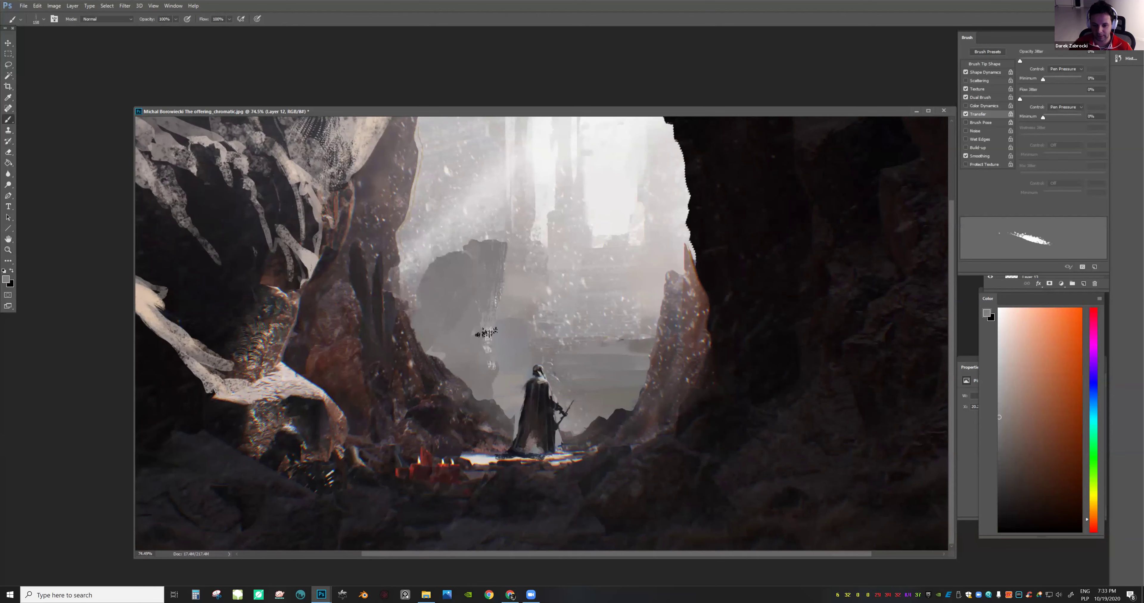
pyautogui.hotkey('alt', 'space')
pyautogui.moveTo(520, 368)
pyautogui.mouseDown()
pyautogui.moveTo(541, 351)
pyautogui.moveTo(516, 358)
pyautogui.mouseUp()
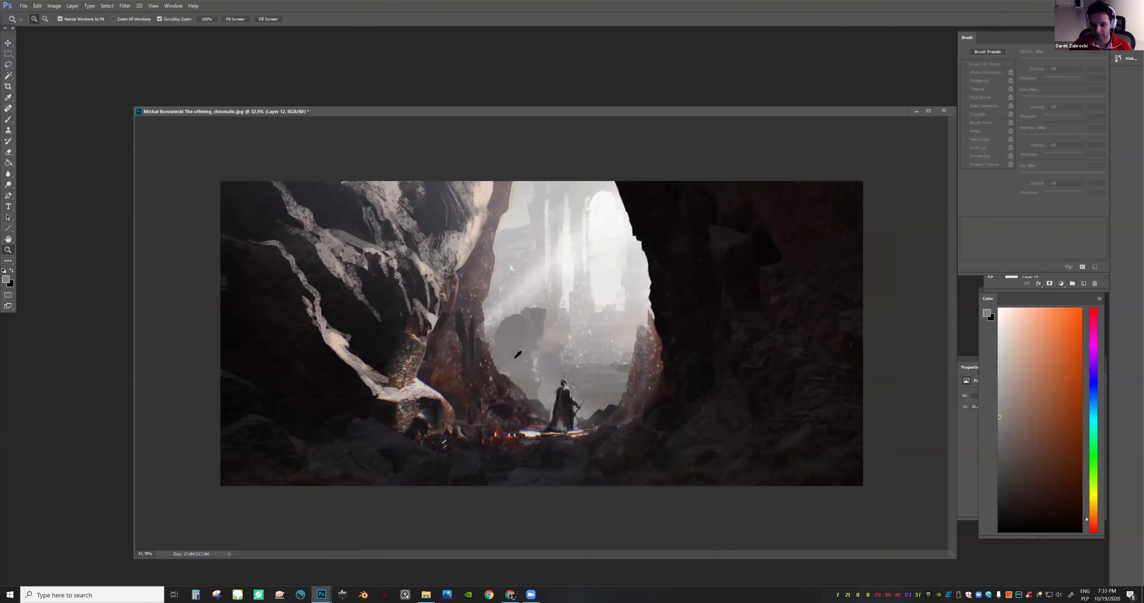
pyautogui.click(518, 355)
pyautogui.keyDown('alt'); pyautogui.click(575, 402); pyautogui.keyUp('alt')
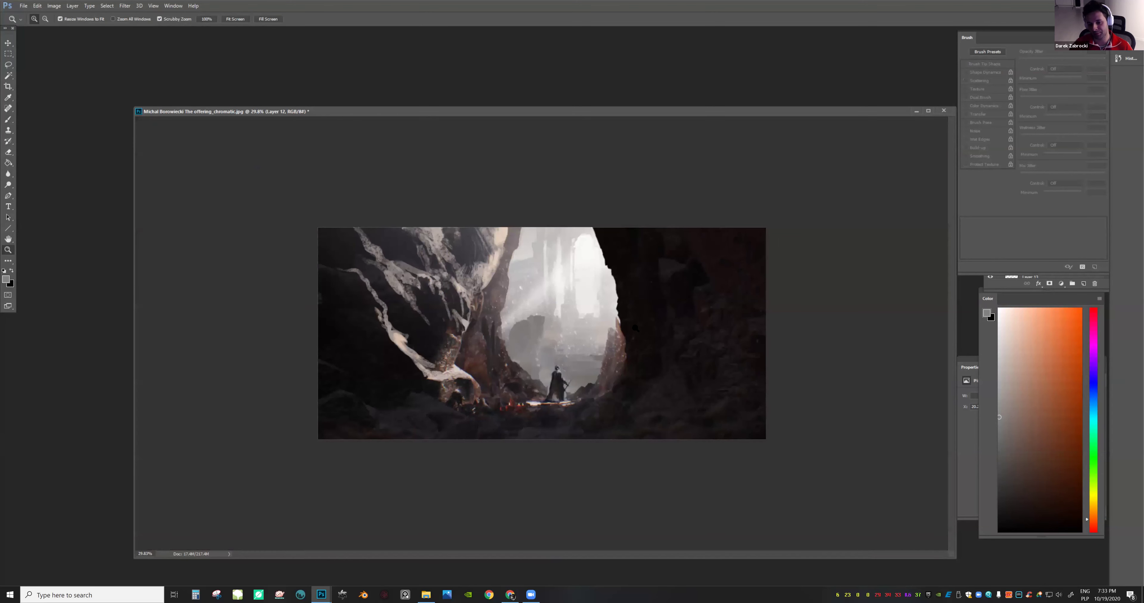
# Mirror the painting and paint a lighter grey curved edge on the misty rock's rounded part
pyautogui.press('F2')
pyautogui.moveTo(537, 380); pyautogui.dragTo(547, 350)
pyautogui.press('b')
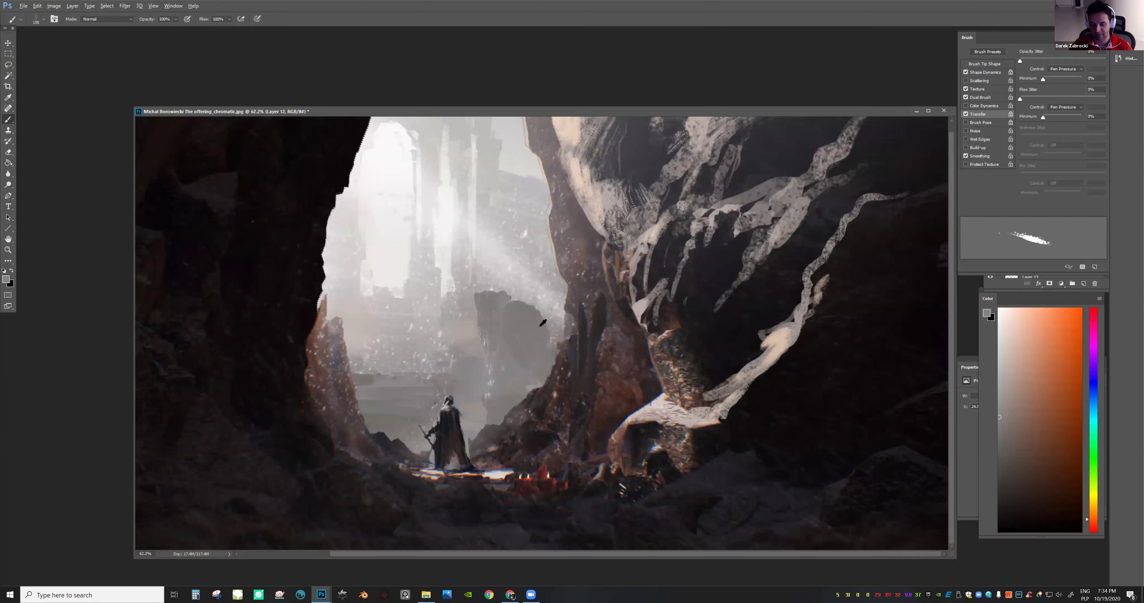
pyautogui.keyDown('alt'); pyautogui.click(543, 305); pyautogui.keyUp('alt')
pyautogui.keyDown('alt'); pyautogui.keyDown('shift'); pyautogui.rightClick(545, 286); pyautogui.keyUp('shift'); pyautogui.keyUp('alt')
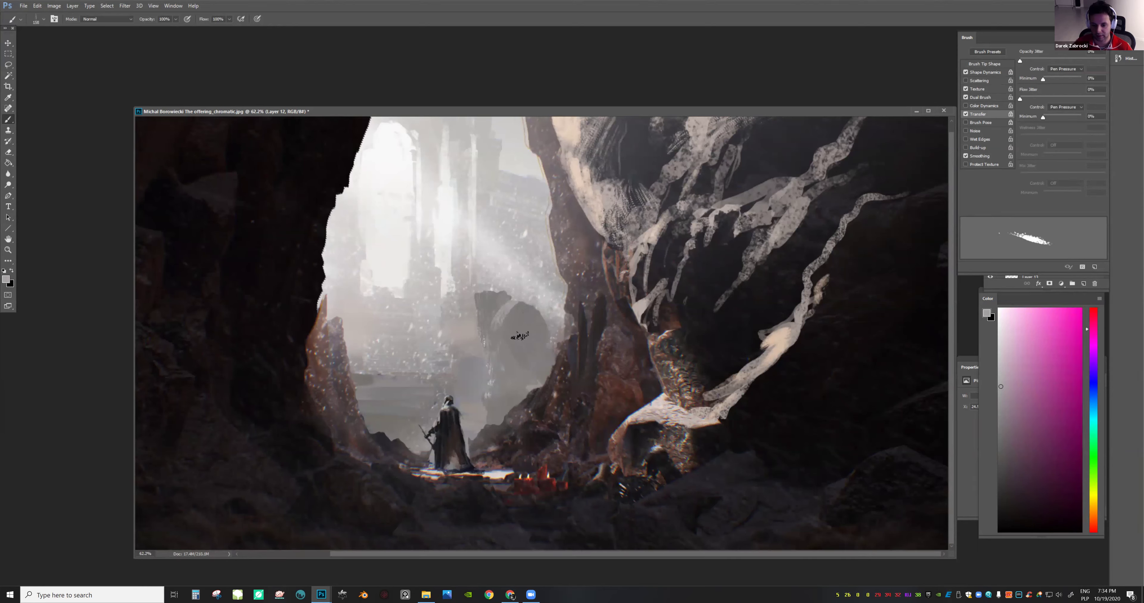
# Adjust the brush size and refine the rock's curved edge with greys sampled from its shadow side
pyautogui.rightClick(585, 353)
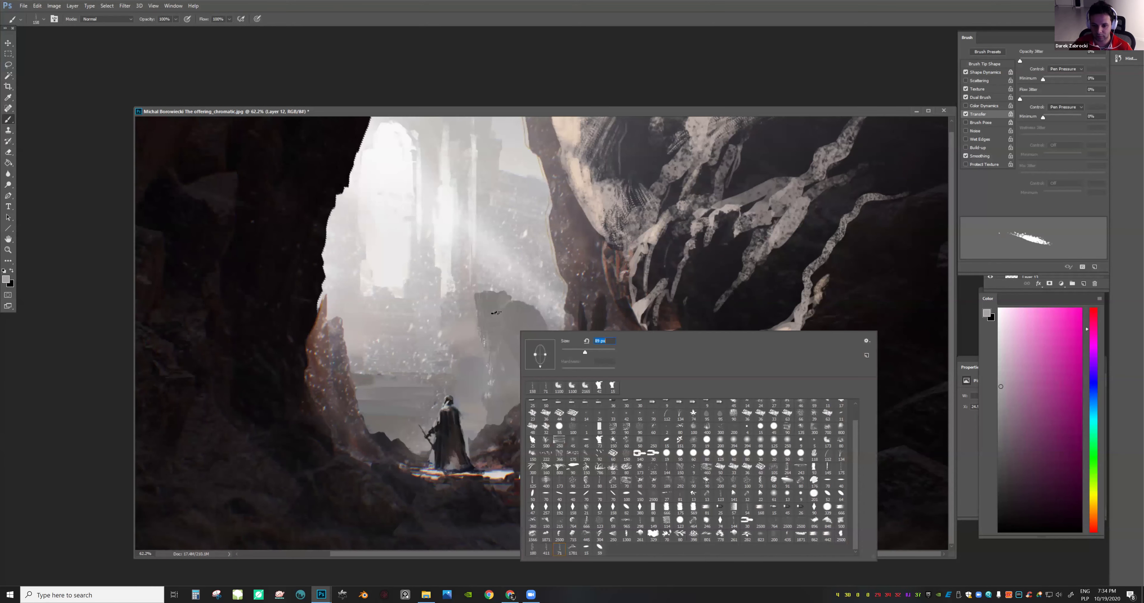
pyautogui.press('Return')
pyautogui.press('z')
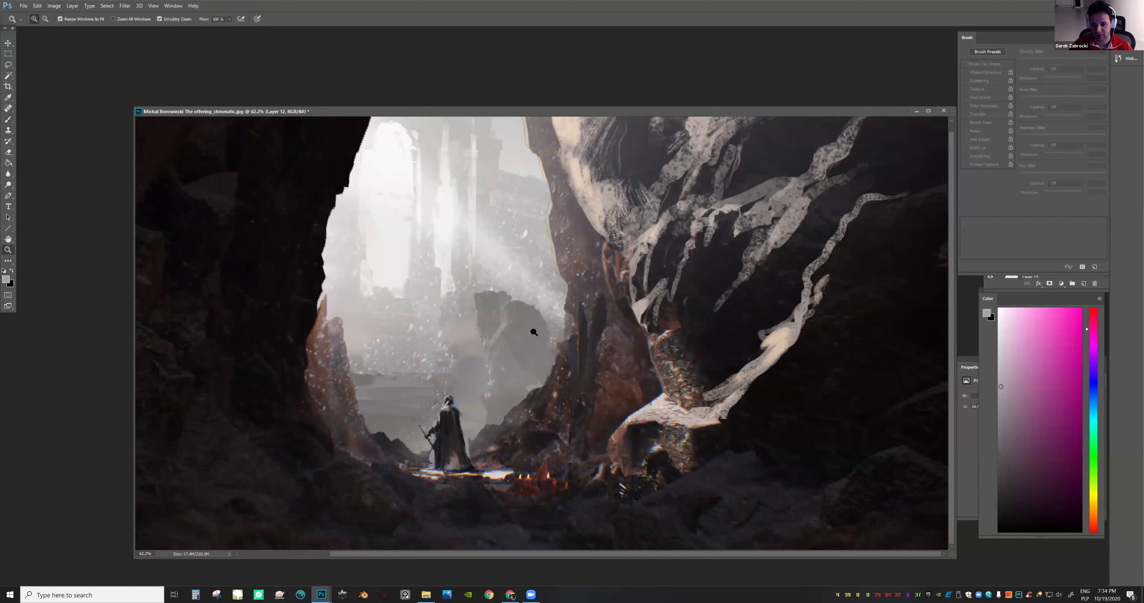
pyautogui.moveTo(533, 332); pyautogui.dragTo(607, 320)
pyautogui.scroll(3, 548, 341)
pyautogui.press('b')
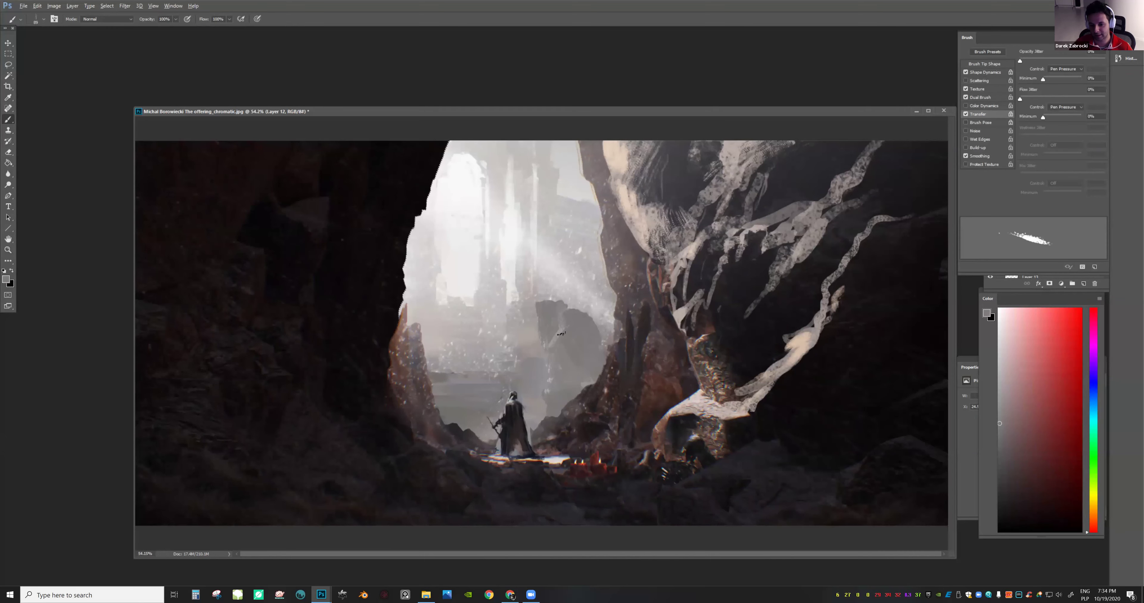
pyautogui.keyDown('alt'); pyautogui.click(555, 344); pyautogui.keyUp('alt')
pyautogui.keyDown('alt'); pyautogui.click(566, 327); pyautogui.keyUp('alt')
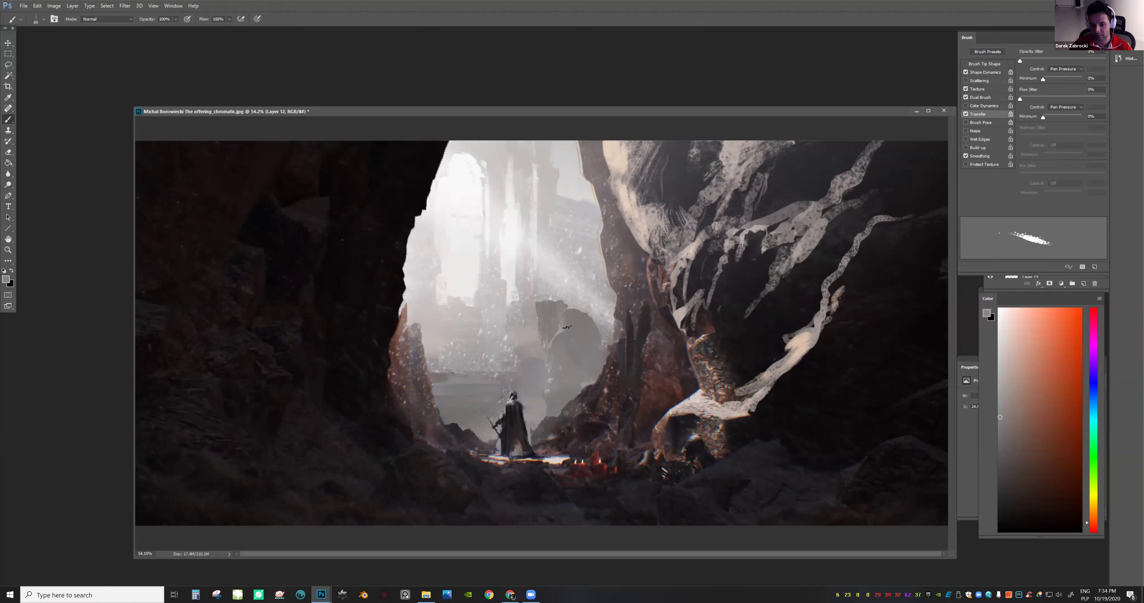
# Check the rock at thumbnail scale and texture its curved edge with sampled mid and light greys
pyautogui.press('z')
pyautogui.scroll(-3, 563, 316)
pyautogui.moveTo(524, 362)
pyautogui.mouseDown()
pyautogui.moveTo(518, 350)
pyautogui.moveTo(544, 329)
pyautogui.mouseUp()
pyautogui.keyDown('alt'); pyautogui.click(529, 346); pyautogui.keyUp('alt')
pyautogui.moveTo(650, 304); pyautogui.dragTo(573, 325)
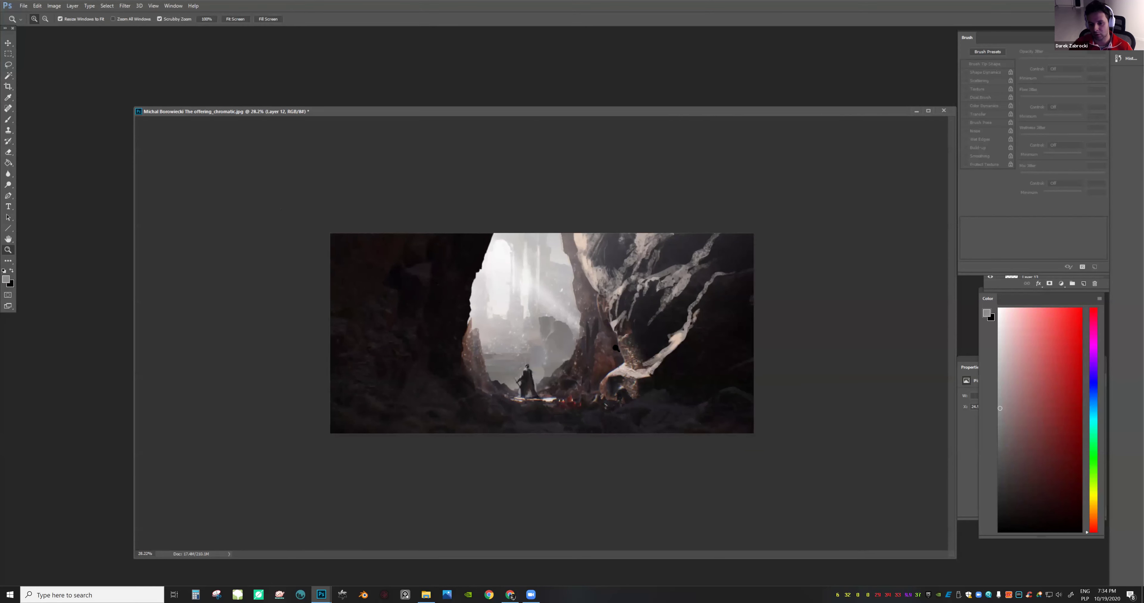
pyautogui.scroll(3, 615, 349)
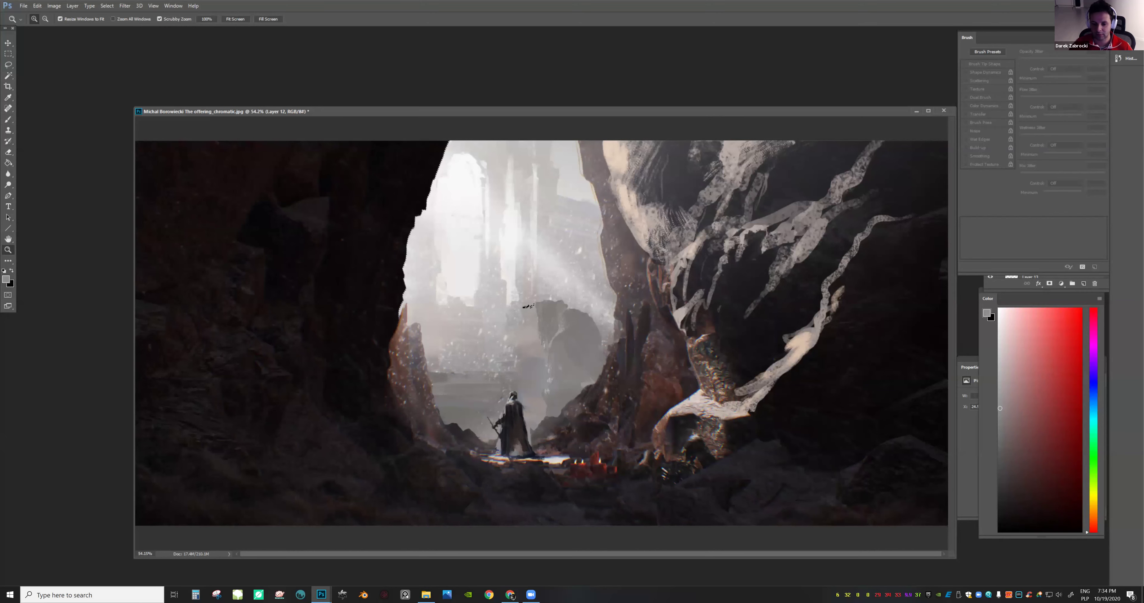
pyautogui.scroll(2, 527, 306)
pyautogui.press('b')
pyautogui.keyDown('alt'); pyautogui.click(541, 363); pyautogui.keyUp('alt')
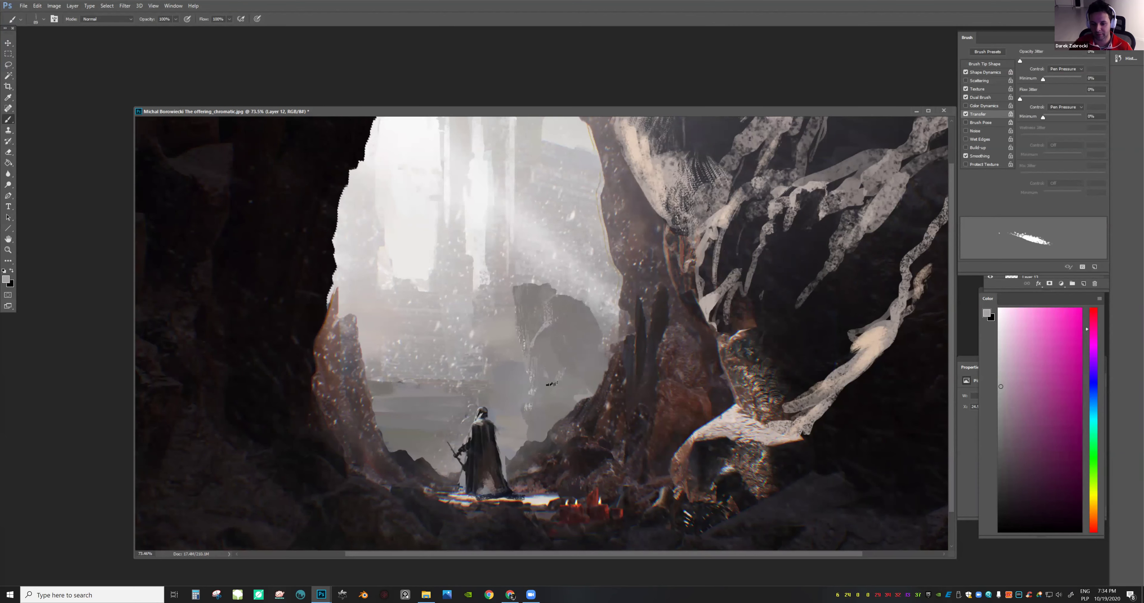
# Compare the full composition and add small light-grey highlights on the misty rock's lower part
pyautogui.press('z')
pyautogui.scroll(-3, 568, 389)
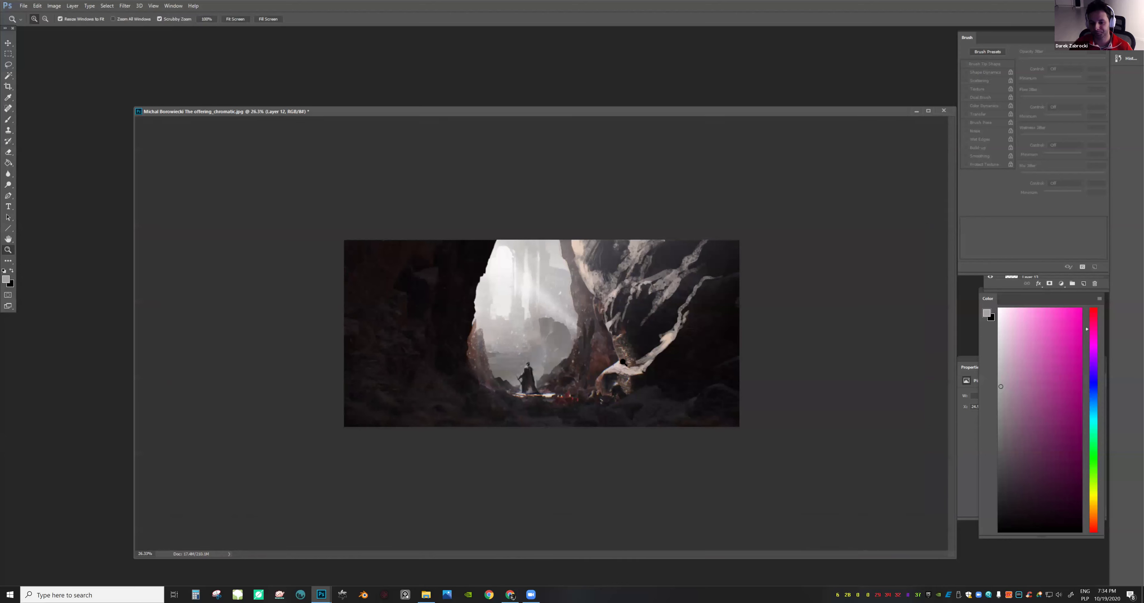
pyautogui.scroll(3, 505, 367)
pyautogui.press('b')
pyautogui.keyDown('alt'); pyautogui.click(503, 367); pyautogui.keyUp('alt')
pyautogui.keyDown('alt'); pyautogui.click(542, 367); pyautogui.keyUp('alt')
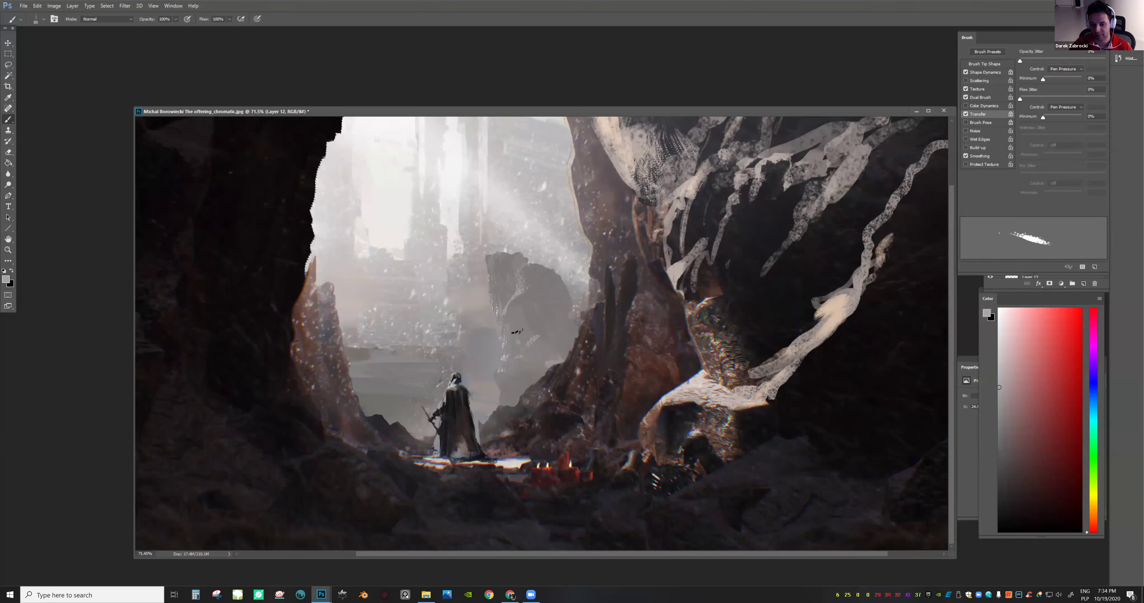
# Review the rock's contrast at thumbnail scale and sample a darker grey near its top for retouching
pyautogui.press('z')
pyautogui.scroll(-5, 591, 340)
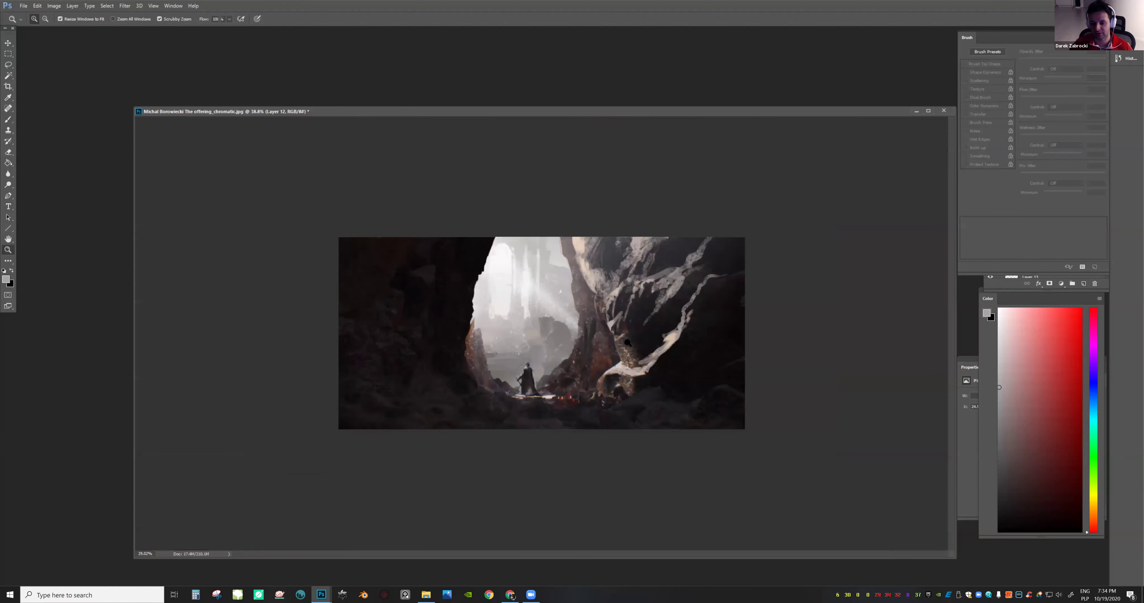
pyautogui.scroll(2, 611, 373)
pyautogui.scroll(-1, 612, 373)
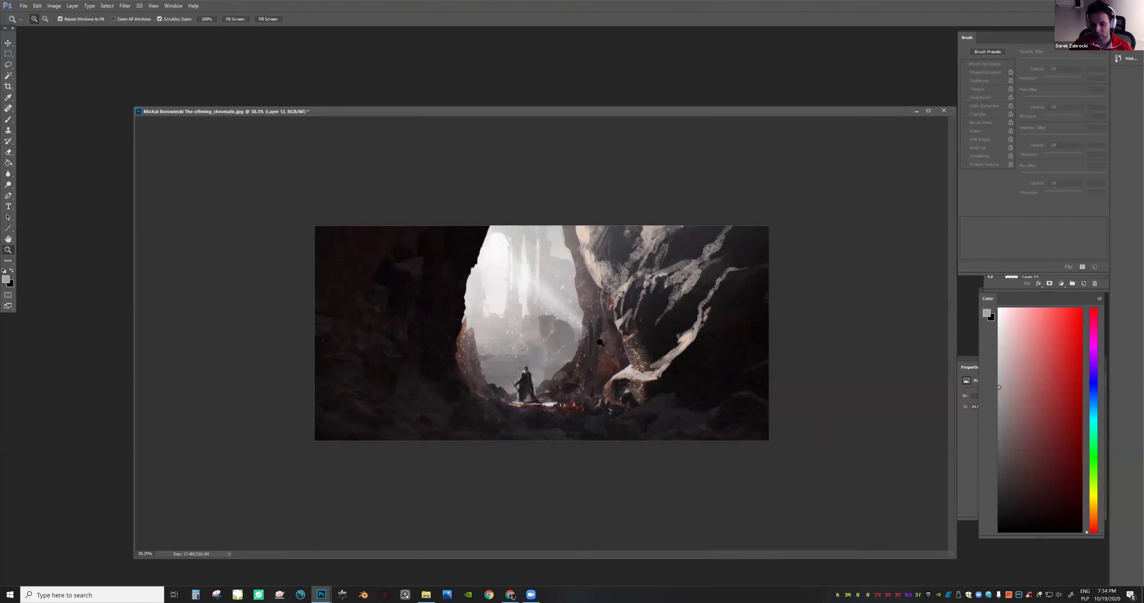
pyautogui.scroll(3, 559, 308)
pyautogui.press('b')
pyautogui.keyDown('alt'); pyautogui.click(535, 305); pyautogui.keyUp('alt')
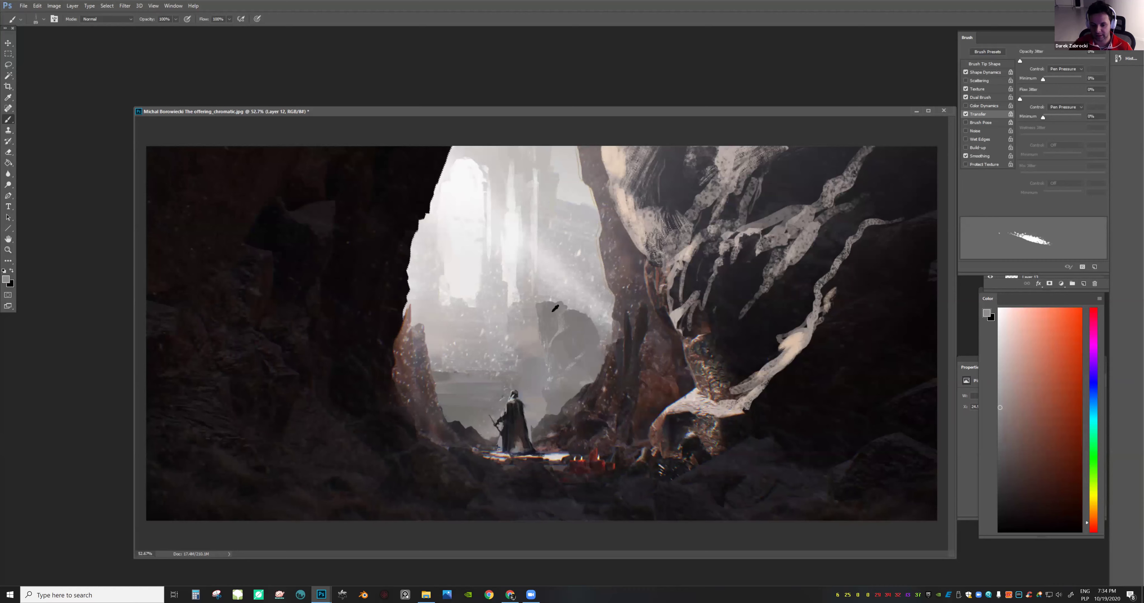
# Examine how the misty rock reads against the figure and background at thumbnail and working scale
pyautogui.press('z')
pyautogui.scroll(-3, 580, 328)
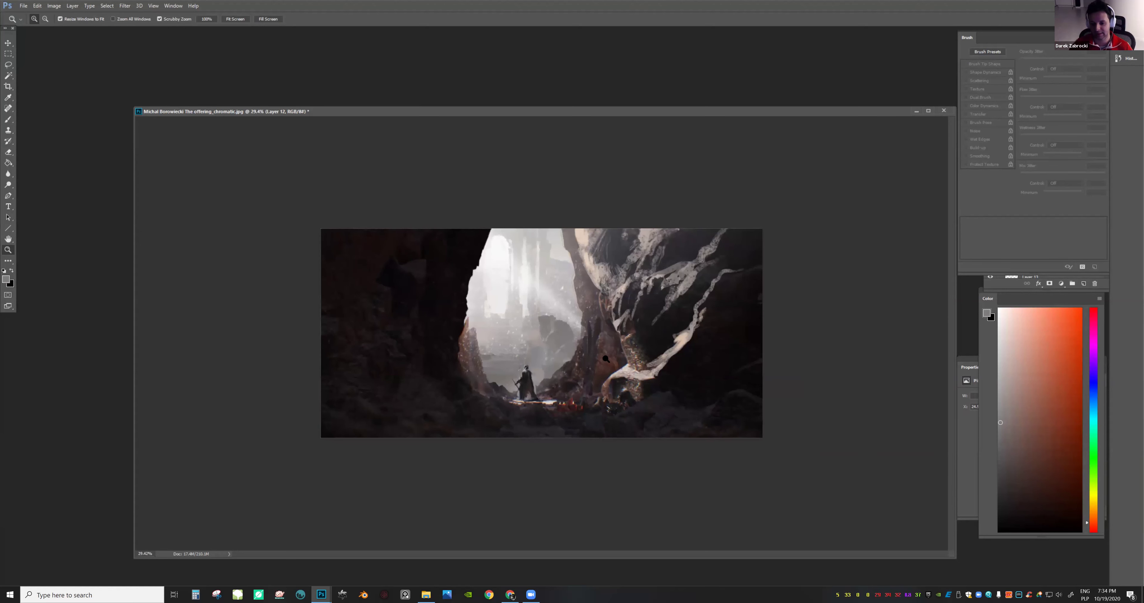
pyautogui.scroll(3, 555, 352)
pyautogui.scroll(-3, 549, 327)
pyautogui.scroll(1, 885, 234)
pyautogui.scroll(2, 885, 235)
pyautogui.press('b')
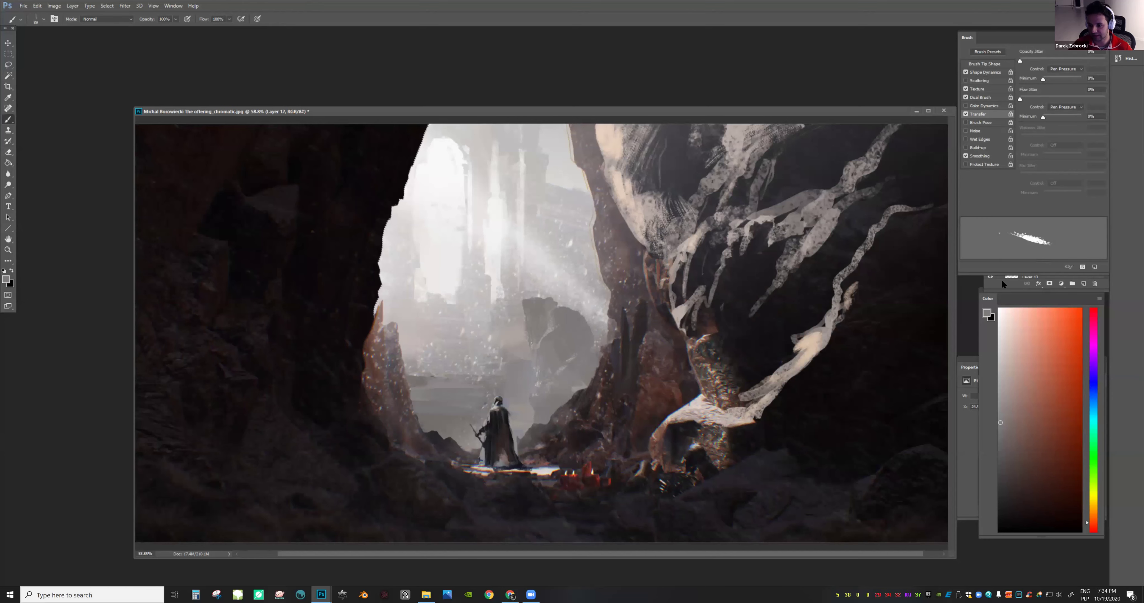
# Show the layer list, toggle the visibility of Layer 11 and Layer 8, and make Layer 8 active
pyautogui.press('F7')
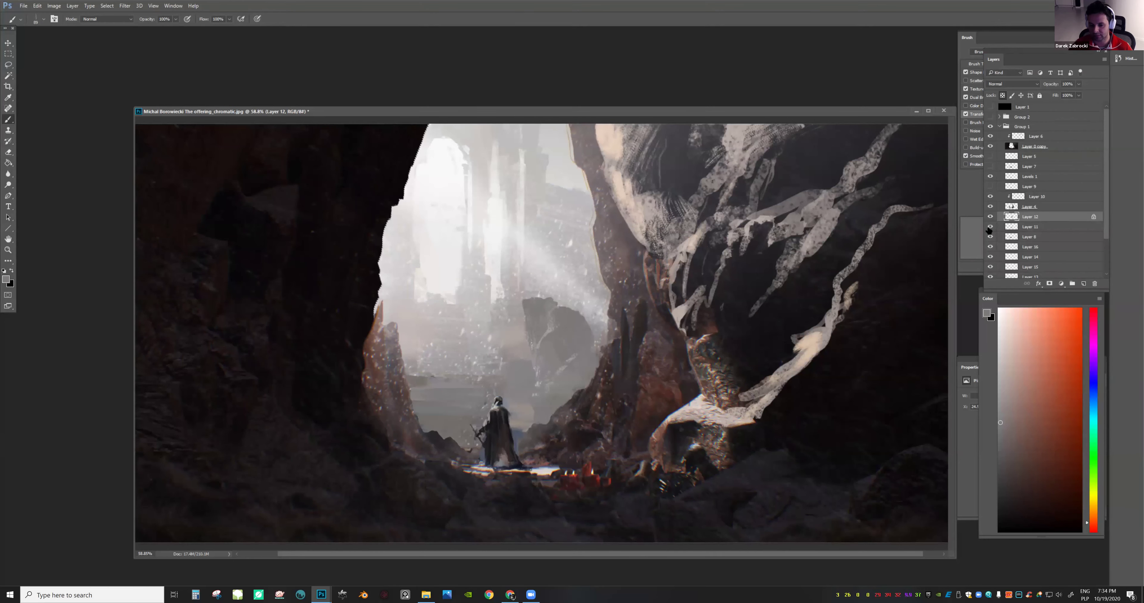
pyautogui.click(990, 227)
pyautogui.click(990, 237)
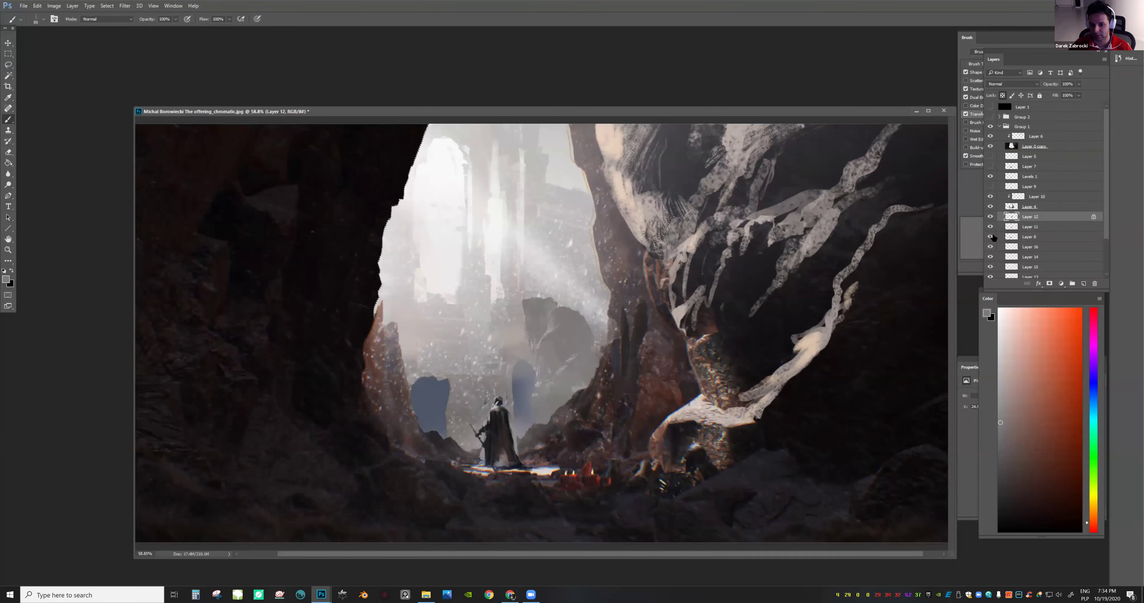
pyautogui.click(991, 238)
pyautogui.click(991, 238)
pyautogui.click(991, 237)
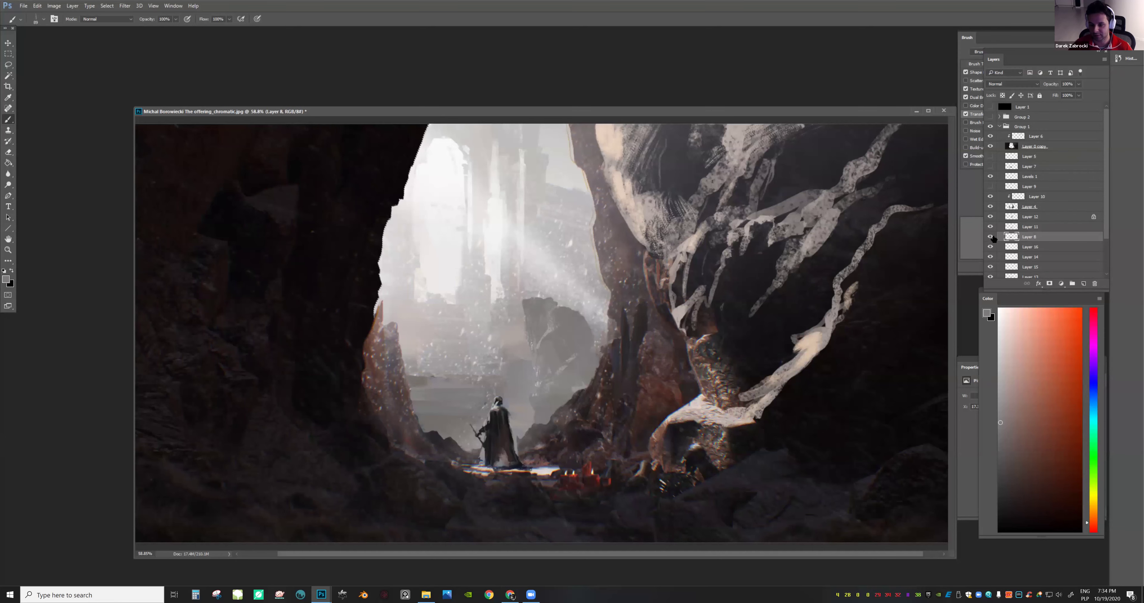
# Sample near-white from the sky, reduce the brush size, and paint a thin glinting line along the water's far shore
pyautogui.moveTo(496, 336); pyautogui.dragTo(522, 336)
pyautogui.keyDown('alt'); pyautogui.click(416, 275); pyautogui.keyUp('alt')
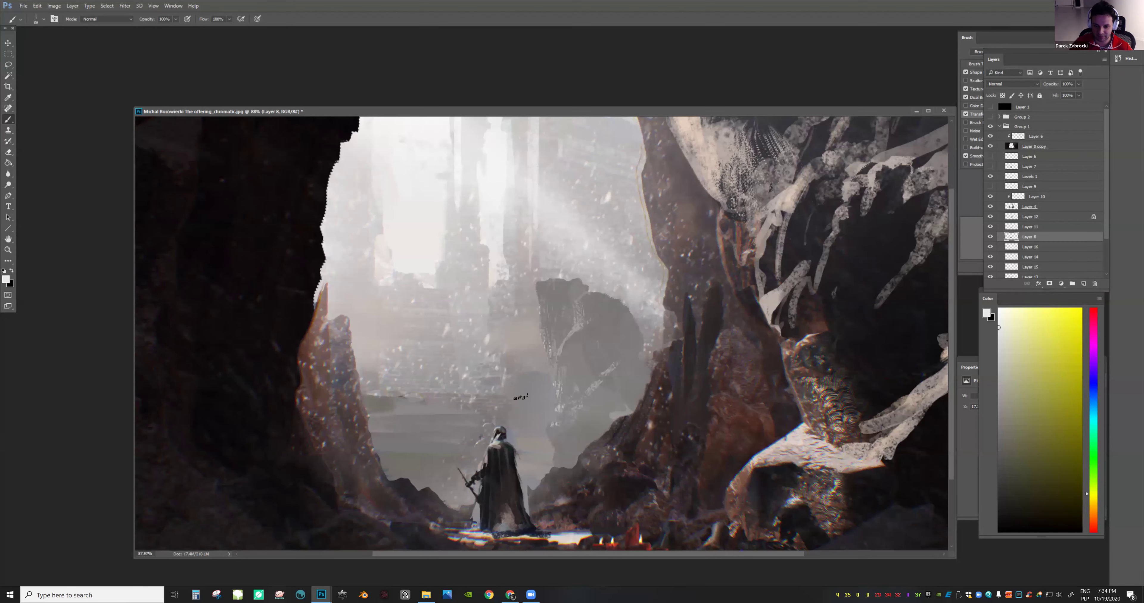
pyautogui.press('[')
pyautogui.press('[')
pyautogui.moveTo(554, 398); pyautogui.dragTo(468, 400)
pyautogui.moveTo(512, 404); pyautogui.dragTo(365, 404)
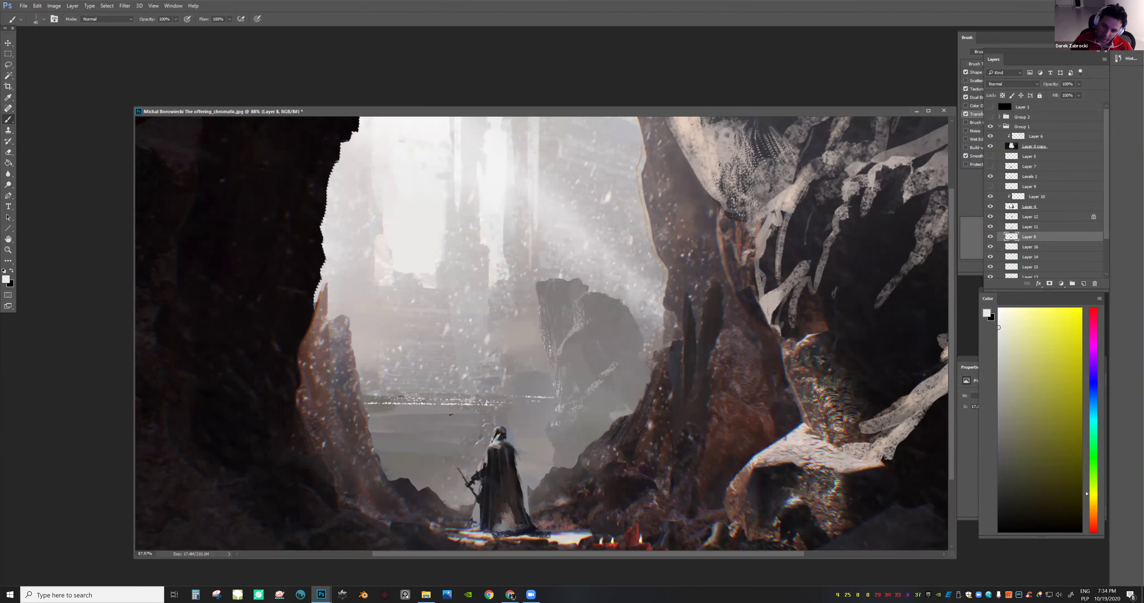
# Paint shorter glinting lines across the water behind the figure and mirror the painting back
pyautogui.moveTo(534, 429); pyautogui.dragTo(507, 429)
pyautogui.keyDown('ctrl'); pyautogui.moveTo(572, 447); pyautogui.dragTo(481, 452); pyautogui.keyUp('ctrl')
pyautogui.press('F2')
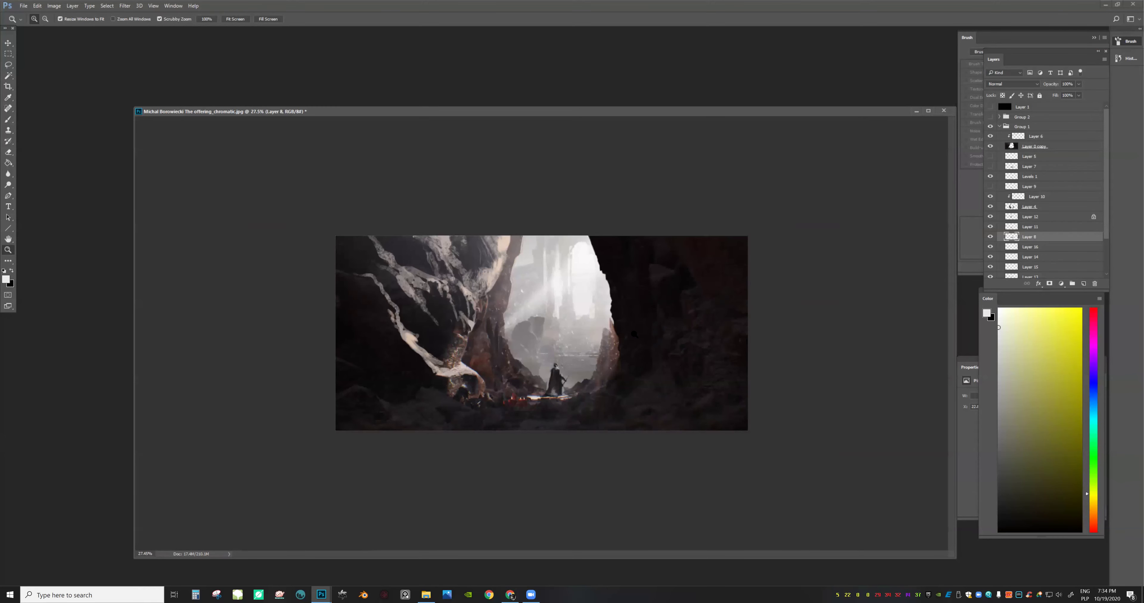
# Paint diagonal speckled near-white highlights on the misty slope beside the rock, above the water
pyautogui.keyDown('ctrl'); pyautogui.moveTo(571, 337); pyautogui.dragTo(658, 339); pyautogui.keyUp('ctrl')
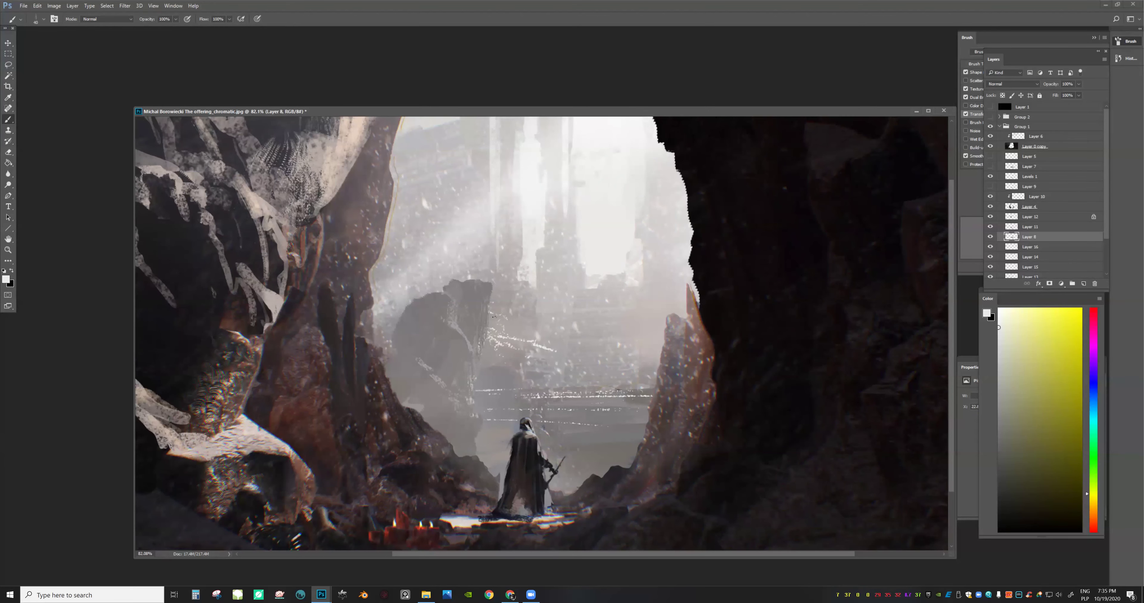
pyautogui.moveTo(522, 343); pyautogui.dragTo(514, 331)
pyautogui.moveTo(598, 370)
pyautogui.keyDown('ctrl'); pyautogui.mouseDown()
pyautogui.moveTo(510, 368)
pyautogui.moveTo(614, 347)
pyautogui.mouseUp(); pyautogui.keyUp('ctrl')
pyautogui.press('e')
pyautogui.press('b')
pyautogui.press('b')
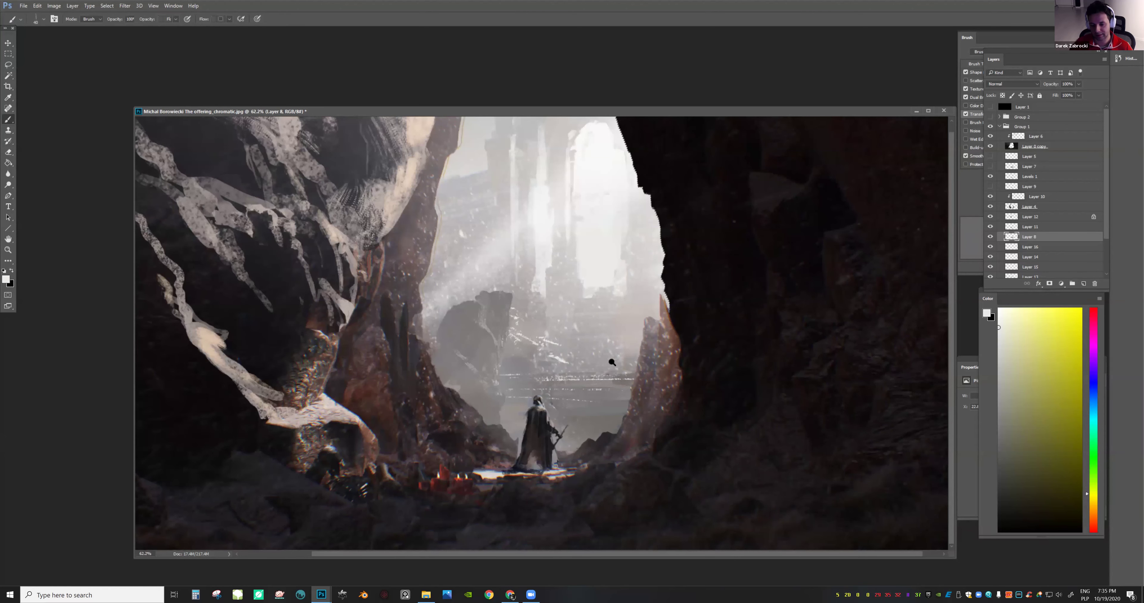
# Refine the slope's diagonal highlights with the Eraser and Brush, and check the whole composition
pyautogui.moveTo(602, 350)
pyautogui.keyDown('ctrl'); pyautogui.mouseDown()
pyautogui.moveTo(528, 346)
pyautogui.moveTo(603, 348)
pyautogui.mouseUp(); pyautogui.keyUp('ctrl')
pyautogui.press('e')
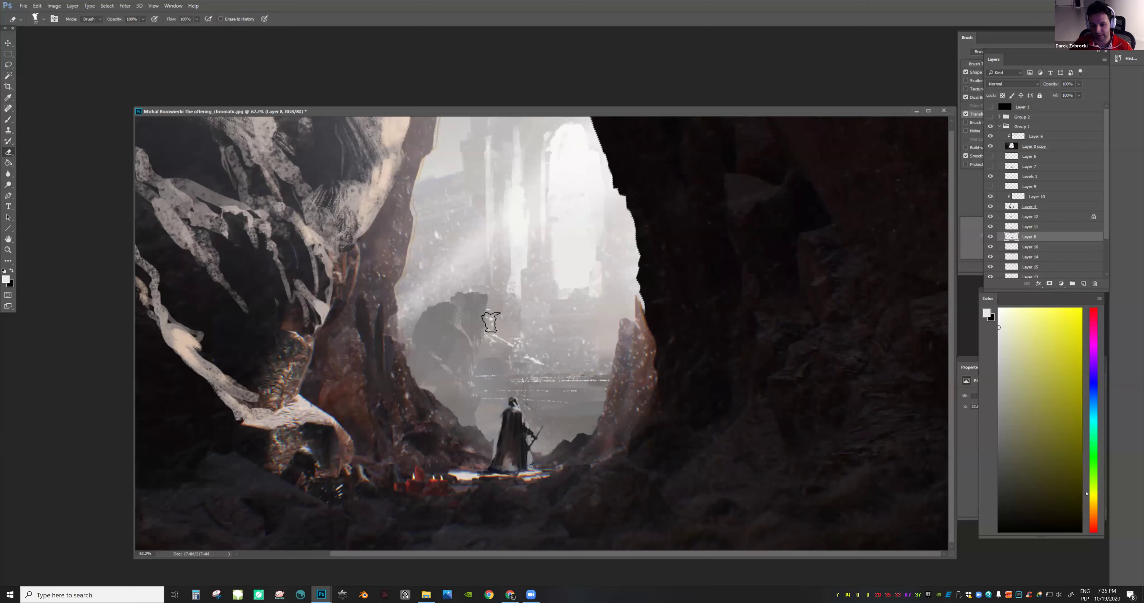
pyautogui.press('b')
pyautogui.keyDown('ctrl'); pyautogui.moveTo(616, 306); pyautogui.dragTo(606, 304); pyautogui.keyUp('ctrl')
pyautogui.press('z')
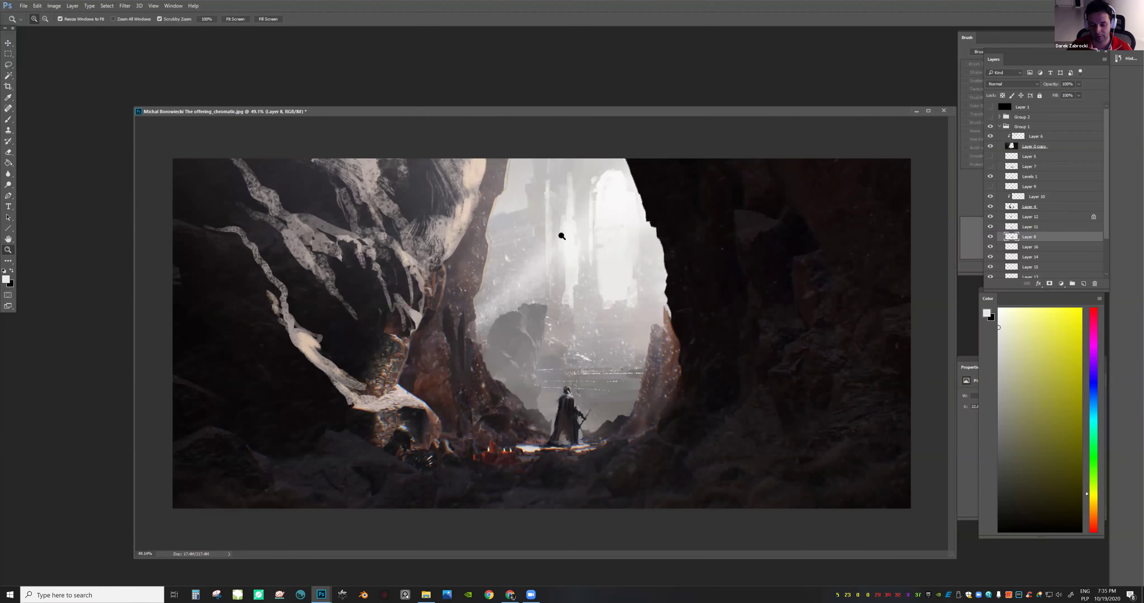
# Toggle the visibility of Layer 4 and Layer 12 to check their contents, and make Layer 12 active
pyautogui.moveTo(547, 292); pyautogui.dragTo(574, 274)
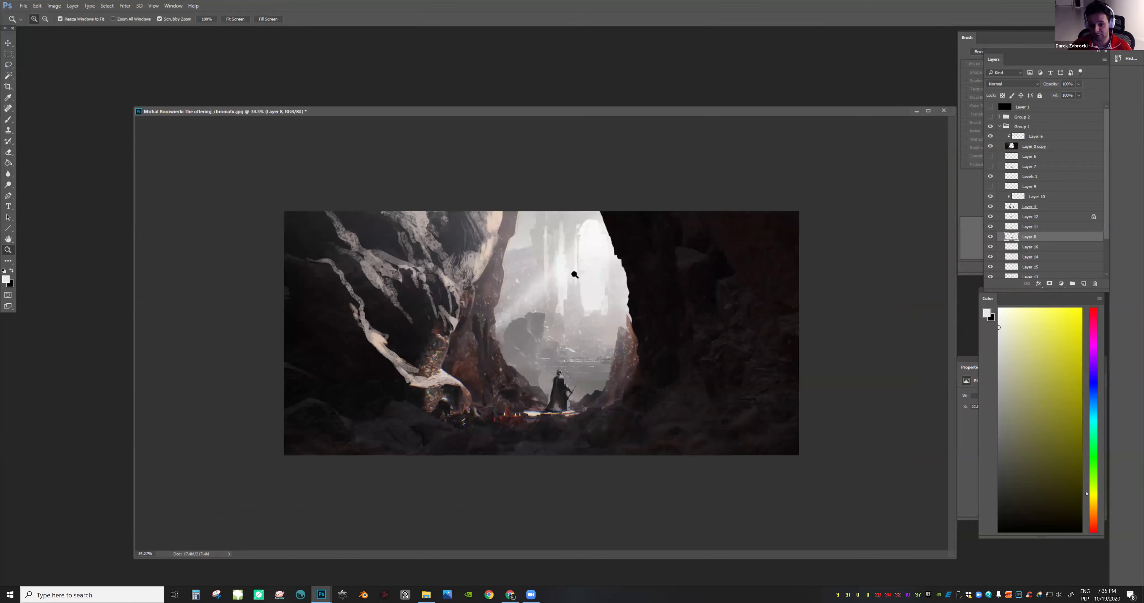
pyautogui.hotkey('ctrl', '0')
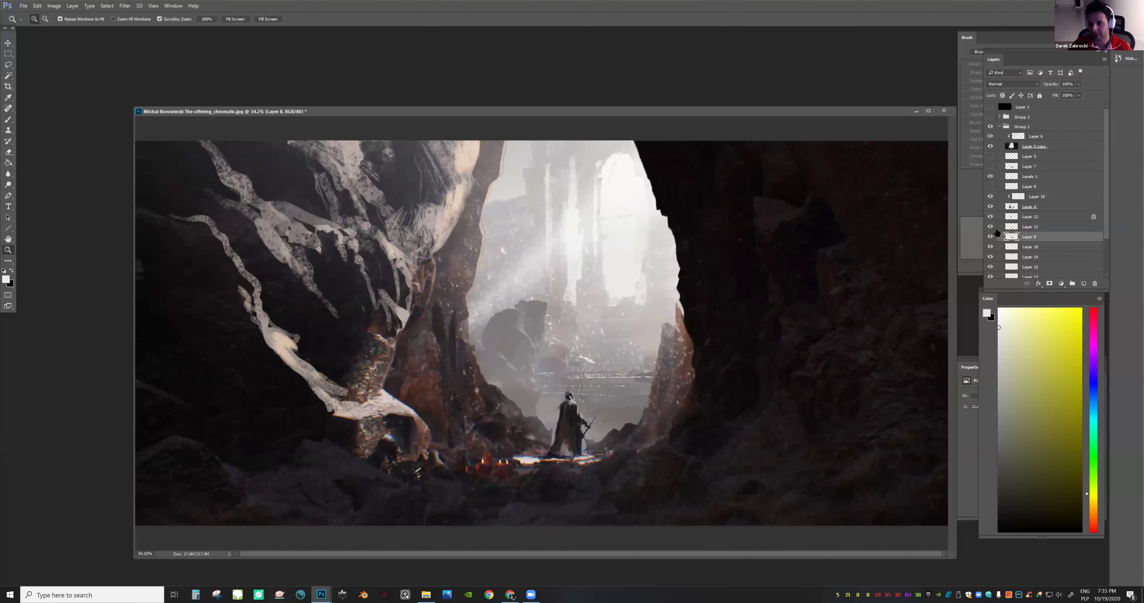
pyautogui.click(990, 207)
pyautogui.click(989, 207)
pyautogui.click(989, 218)
pyautogui.click(990, 217)
pyautogui.click(989, 217)
pyautogui.click(1017, 217)
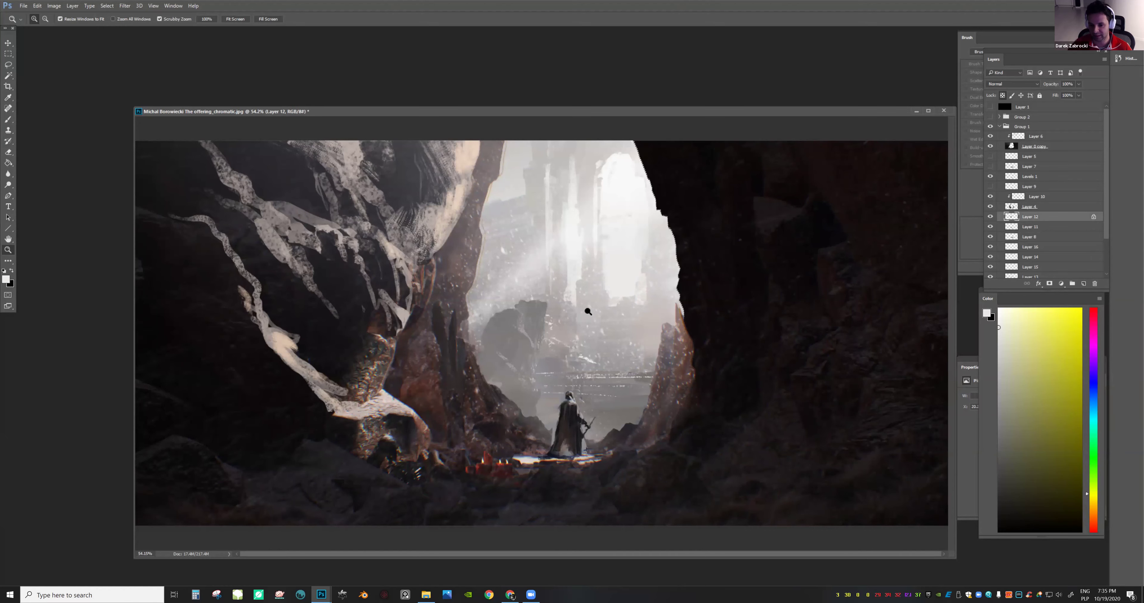
# Paint over the distant rock behind the figure with a larger brush, using blue-grey sampled beside the cave wall
pyautogui.moveTo(614, 305); pyautogui.dragTo(644, 307)
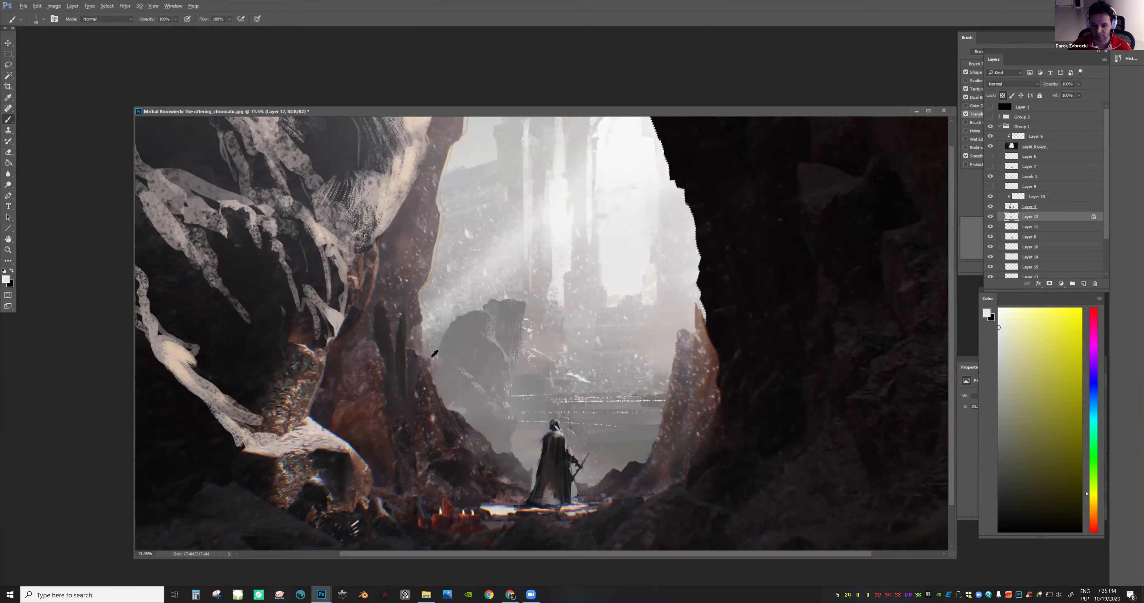
pyautogui.keyDown('alt'); pyautogui.click(435, 354); pyautogui.keyUp('alt')
pyautogui.rightClick(559, 358)
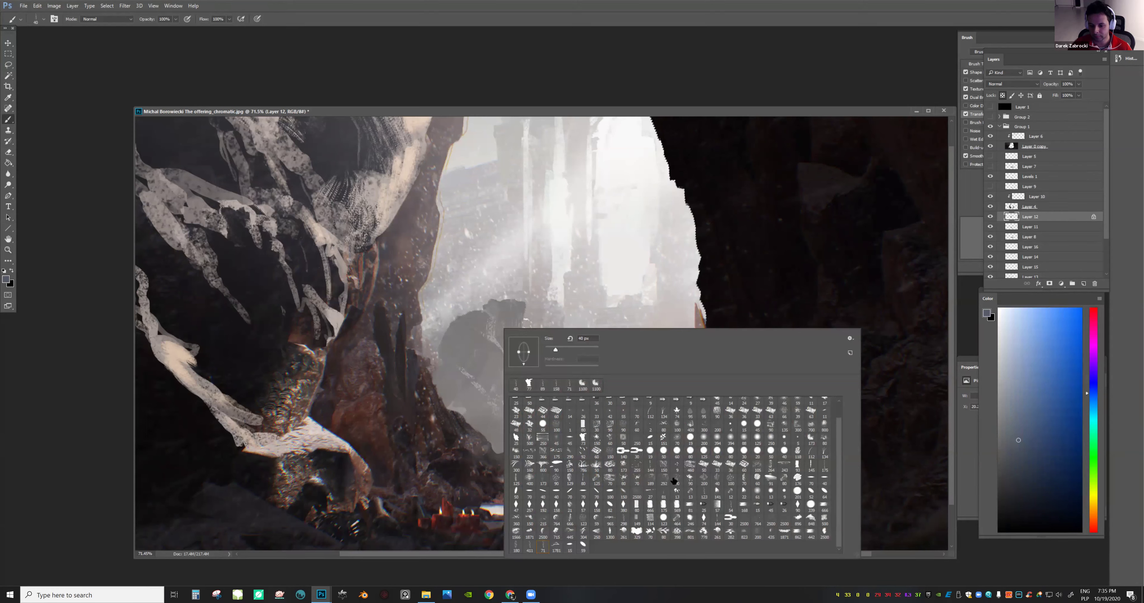
pyautogui.click(587, 350)
pyautogui.moveTo(591, 351); pyautogui.dragTo(590, 350)
pyautogui.moveTo(453, 331); pyautogui.dragTo(520, 364)
pyautogui.hotkey('ctrl', 'z')
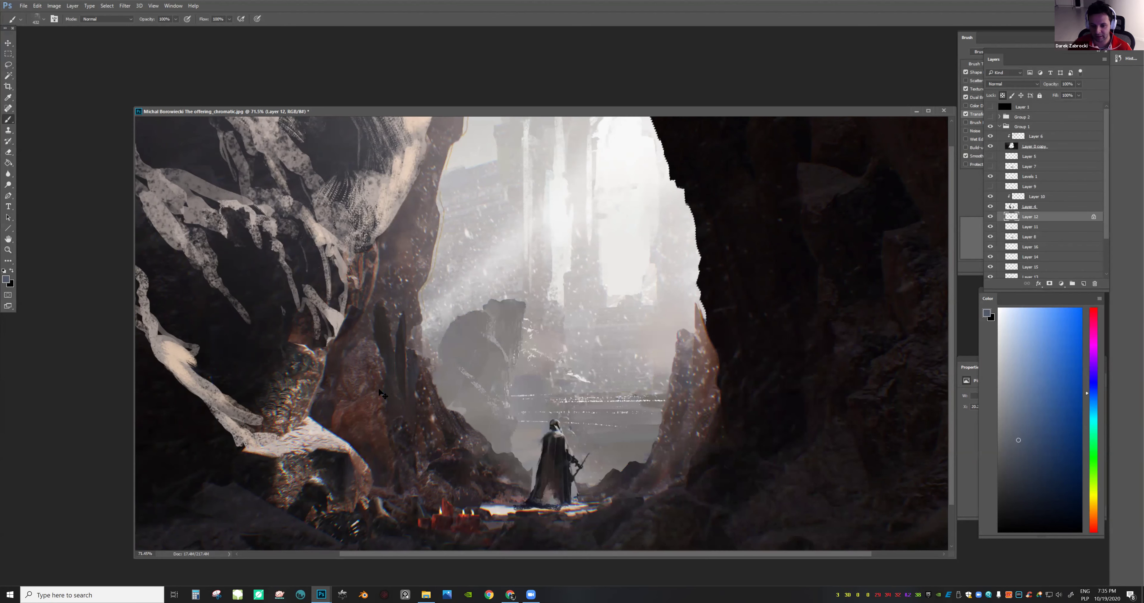
pyautogui.hotkey('ctrl', 'z')
# Build up the distant rock as a flat blue-grey mass using tones sampled around it
pyautogui.moveTo(607, 429); pyautogui.dragTo(450, 337)
pyautogui.press('b')
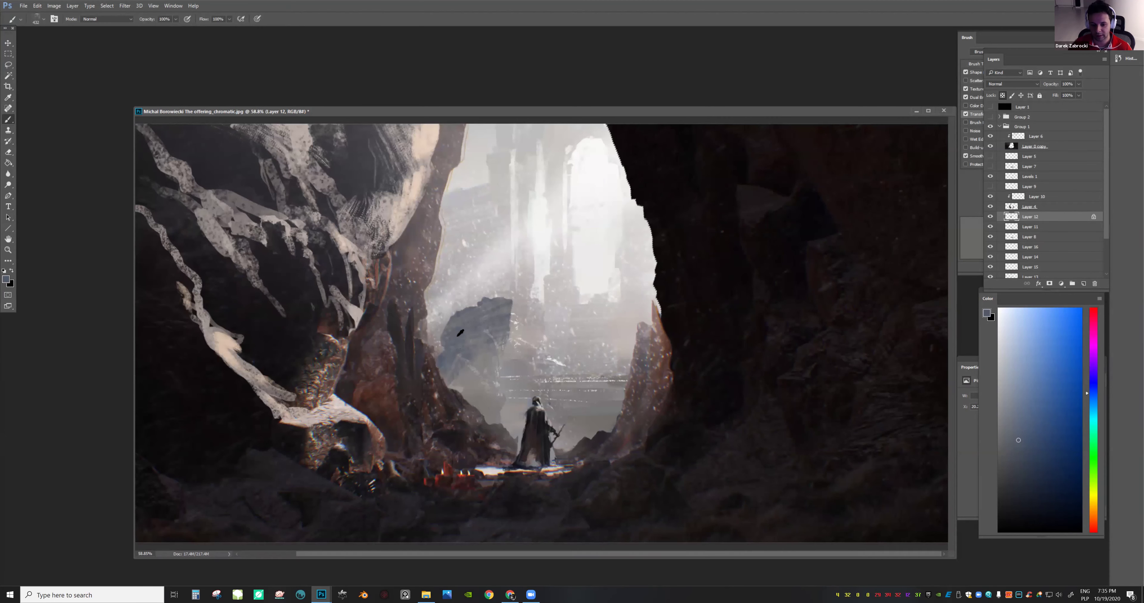
pyautogui.keyDown('alt'); pyautogui.click(449, 351); pyautogui.keyUp('alt')
pyautogui.moveTo(465, 354); pyautogui.dragTo(473, 355)
pyautogui.keyDown('alt'); pyautogui.click(471, 375); pyautogui.keyUp('alt')
pyautogui.hotkey('ctrl', 'alt', 'z')
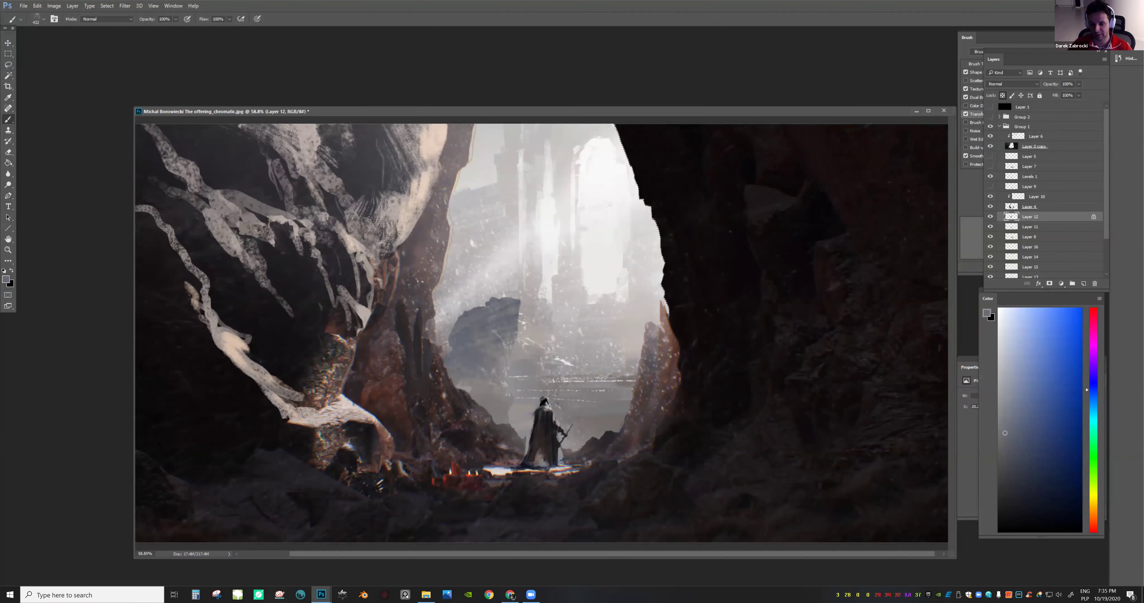
# Flip the canvas horizontally and erase part of the distant rock's upper edge into a sloping silhouette
pyautogui.moveTo(639, 404)
pyautogui.mouseDown()
pyautogui.moveTo(568, 395)
pyautogui.moveTo(630, 387)
pyautogui.mouseUp()
pyautogui.hotkey('ctrl', 'shift', 'h')
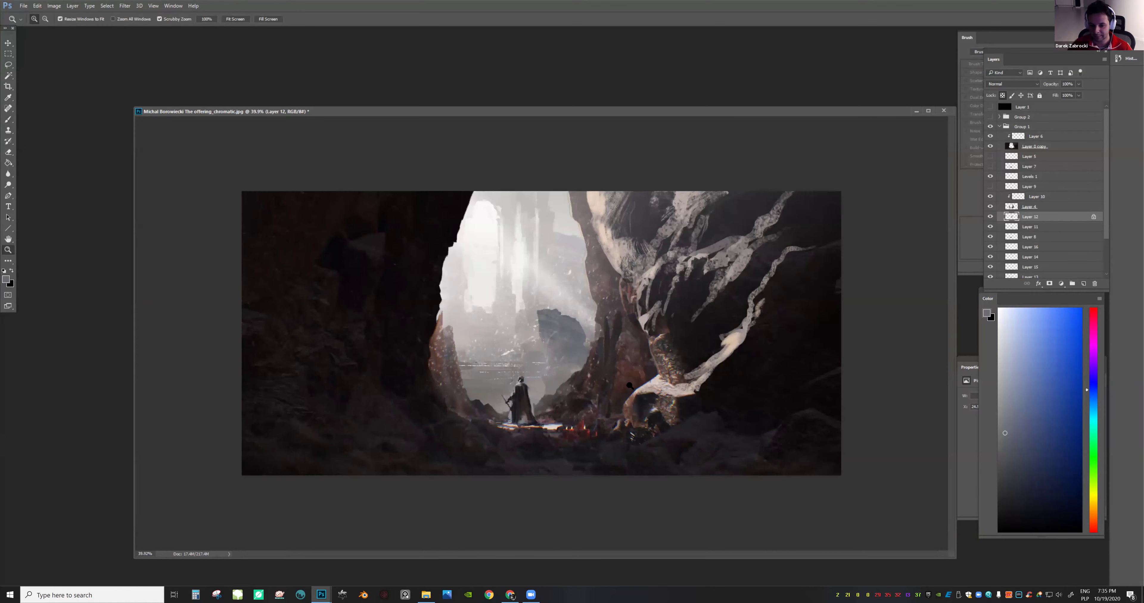
pyautogui.moveTo(533, 329); pyautogui.dragTo(567, 320)
pyautogui.press('e')
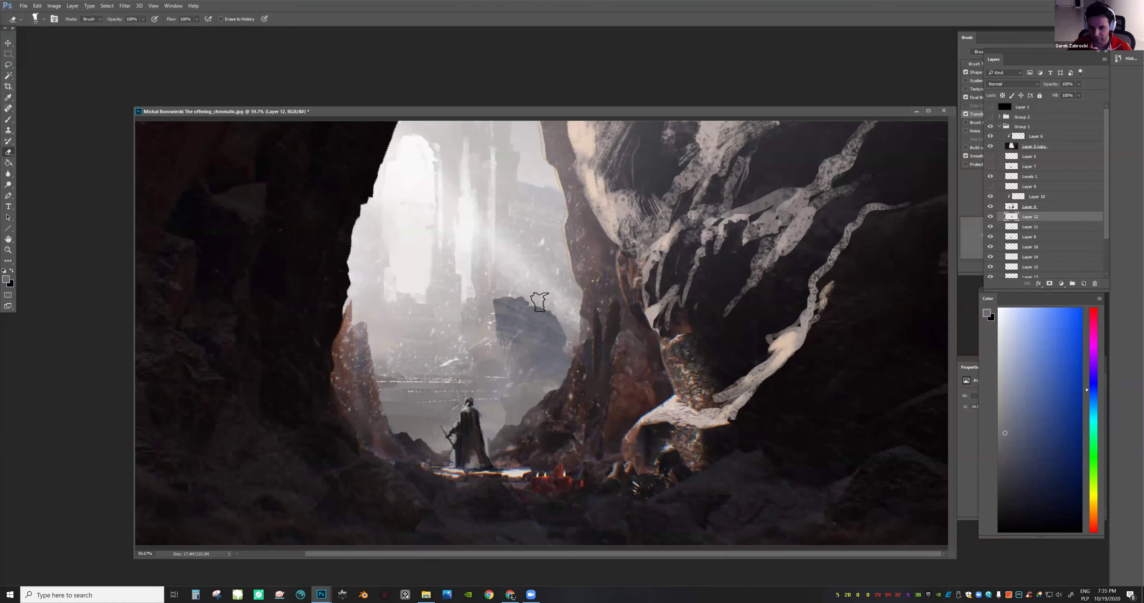
pyautogui.moveTo(543, 313); pyautogui.dragTo(561, 315)
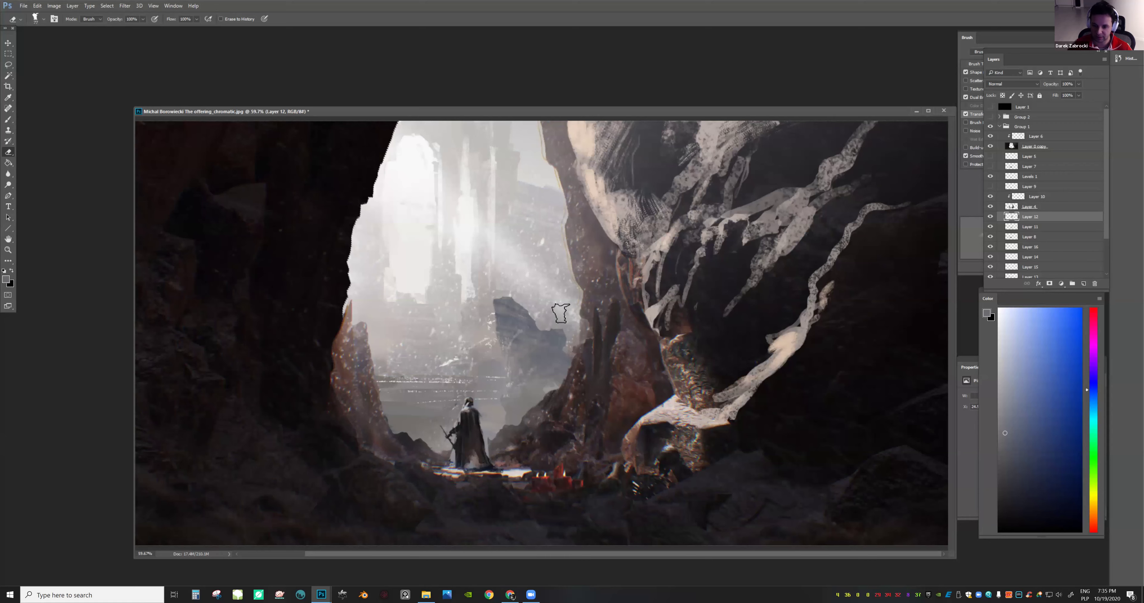
# Adjust the brush and paint more of the distant rock beside the cave wall with sampled blue-grey shades
pyautogui.press('z')
pyautogui.moveTo(589, 349)
pyautogui.mouseDown()
pyautogui.moveTo(553, 345)
pyautogui.moveTo(594, 343)
pyautogui.mouseUp()
pyautogui.press('b')
pyautogui.keyDown('alt'); pyautogui.click(523, 348); pyautogui.keyUp('alt')
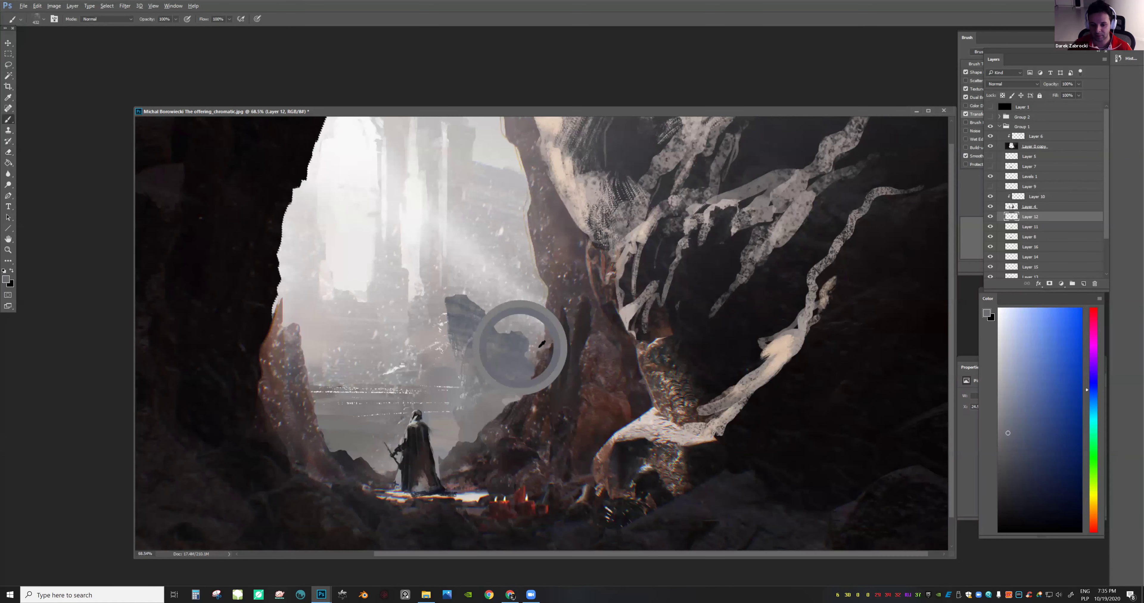
pyautogui.rightClick(616, 376)
pyautogui.click(560, 402)
pyautogui.click(530, 357)
pyautogui.moveTo(555, 347); pyautogui.dragTo(542, 317)
pyautogui.keyDown('alt'); pyautogui.click(521, 363); pyautogui.keyUp('alt')
# Erase along the top of the distant rock to sharpen its peak and jagged outline
pyautogui.press('z')
pyautogui.moveTo(620, 312)
pyautogui.mouseDown()
pyautogui.moveTo(564, 294)
pyautogui.moveTo(610, 317)
pyautogui.mouseUp()
pyautogui.press('e')
pyautogui.moveTo(498, 294); pyautogui.dragTo(524, 308)
pyautogui.press('z')
pyautogui.moveTo(613, 319)
pyautogui.mouseDown()
pyautogui.moveTo(578, 311)
pyautogui.moveTo(596, 306)
pyautogui.moveTo(553, 325)
pyautogui.moveTo(590, 338)
pyautogui.mouseUp()
pyautogui.hotkey('ctrl', 'z')
pyautogui.press('e')
pyautogui.press('z')
pyautogui.press('b')
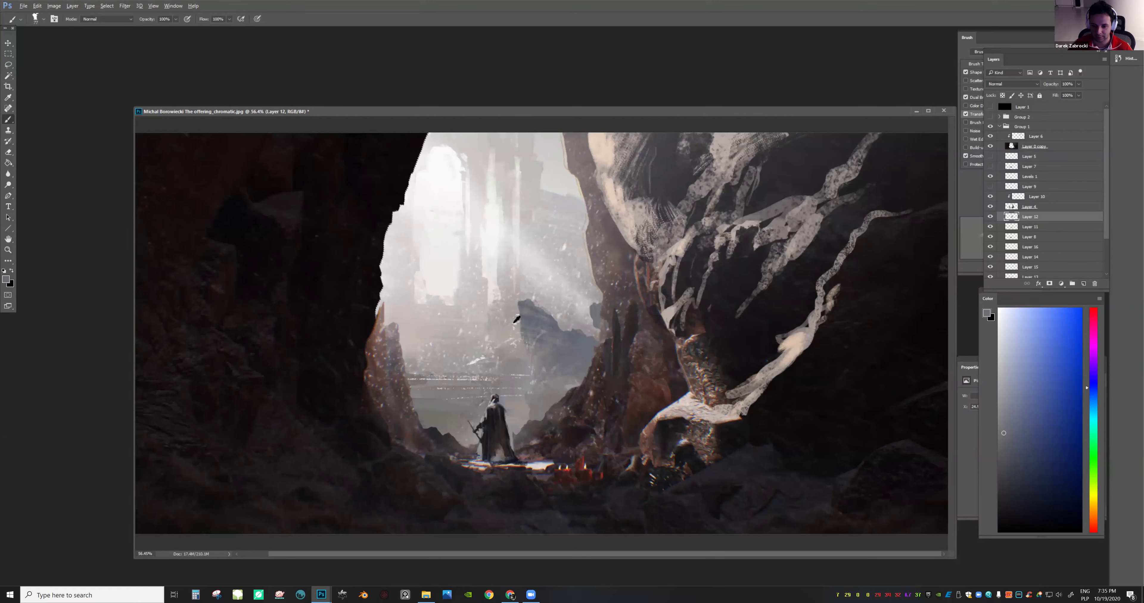
# Paint light streaks on the distant rock's side facing the opening with a smaller brush and a sampled near-white
pyautogui.keyDown('alt'); pyautogui.click(515, 322); pyautogui.keyUp('alt')
pyautogui.rightClick(559, 314)
pyautogui.click(609, 334)
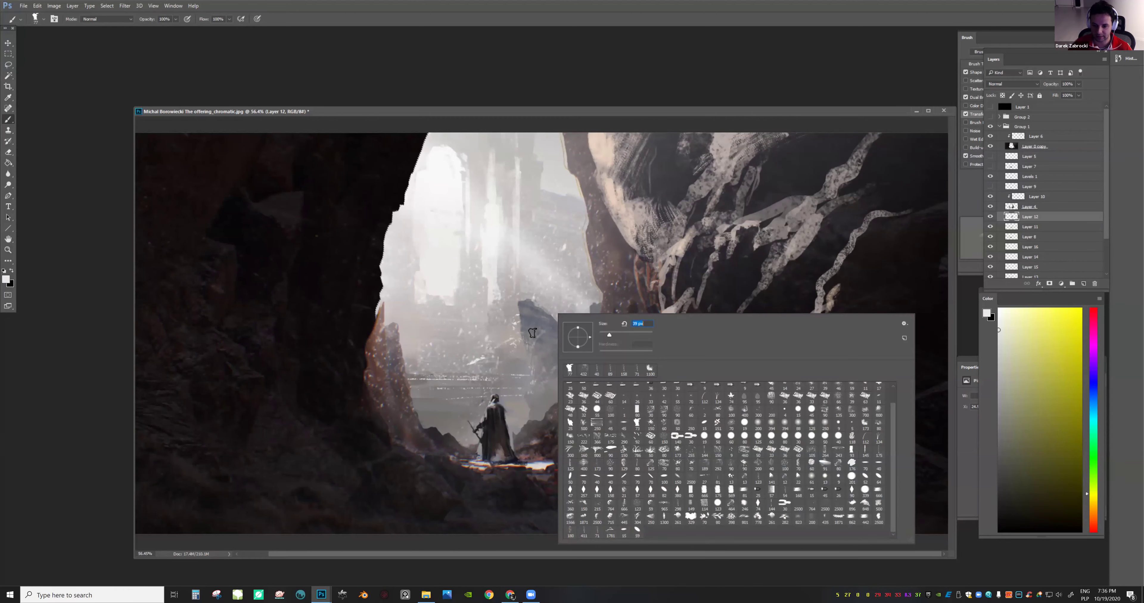
pyautogui.moveTo(527, 322)
pyautogui.mouseDown()
pyautogui.moveTo(531, 362)
pyautogui.moveTo(555, 383)
pyautogui.moveTo(584, 309)
pyautogui.moveTo(503, 260)
pyautogui.mouseUp()
pyautogui.hotkey('ctrl', 'z')
pyautogui.press('z')
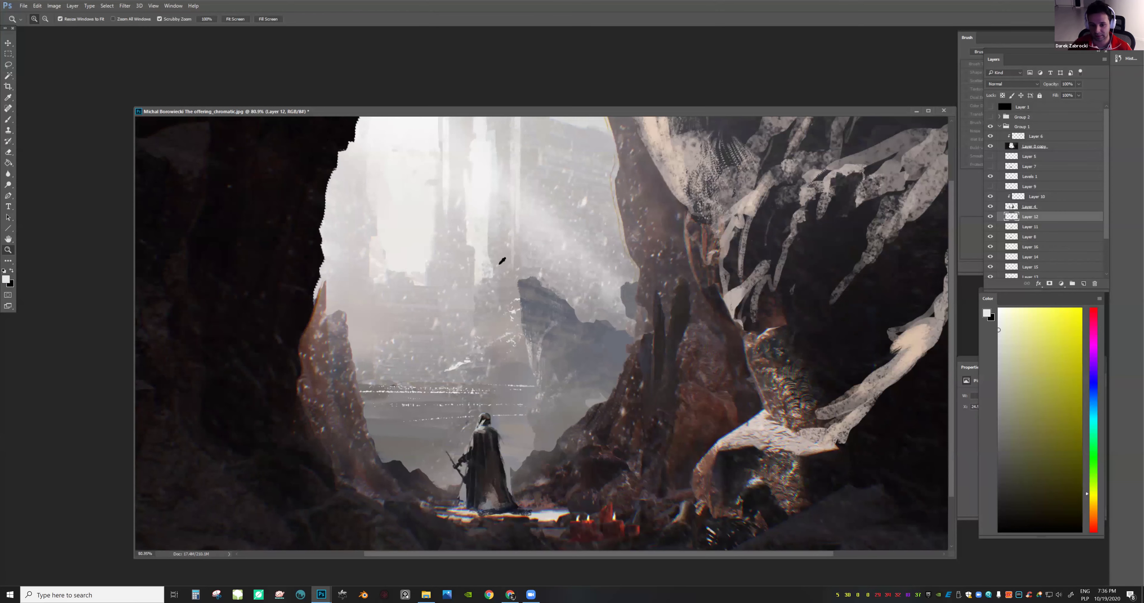
# Adjust the brush and paint warm light-grey highlights up the edge of the distant rock
pyautogui.press('b')
pyautogui.rightClick(610, 302)
pyautogui.press('Return')
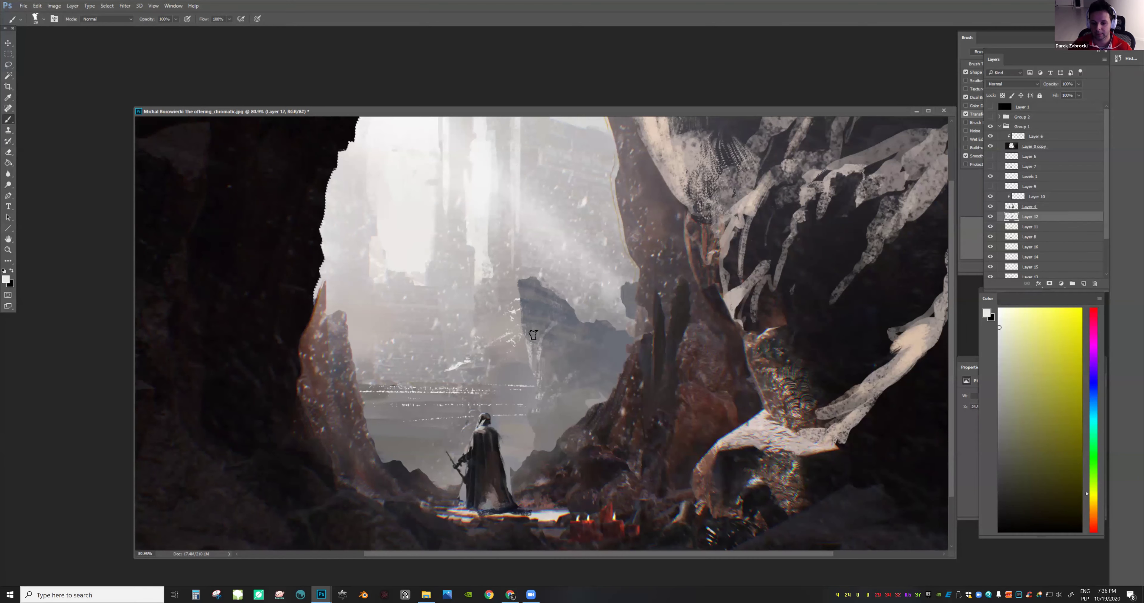
pyautogui.keyDown('alt'); pyautogui.click(531, 342); pyautogui.keyUp('alt')
pyautogui.moveTo(527, 337); pyautogui.dragTo(521, 296)
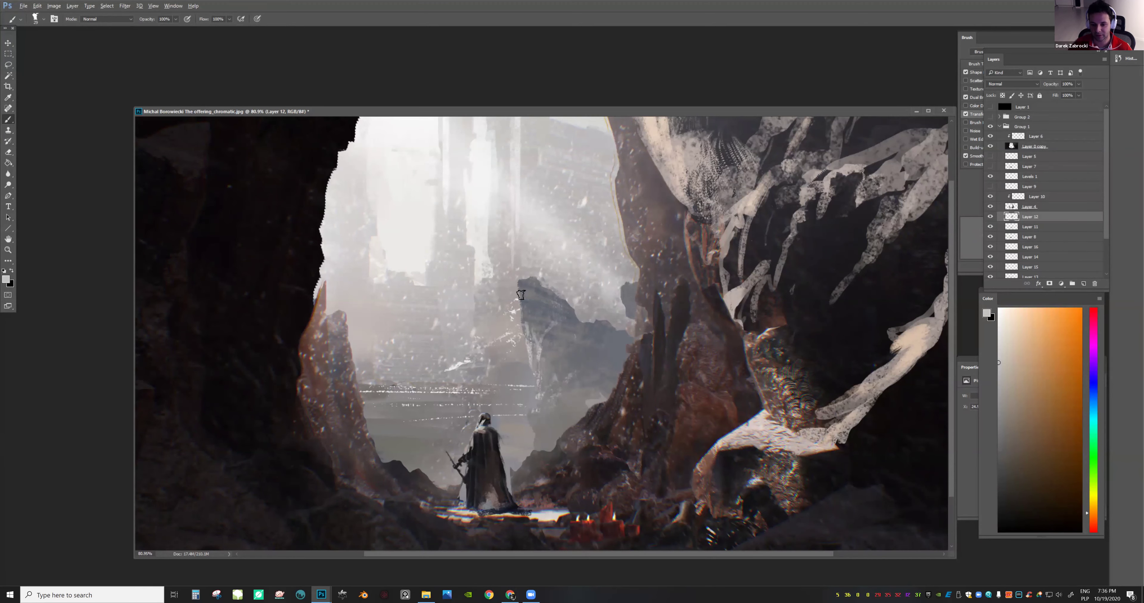
# Refine the streaks on the distant rock's face with light greys sampled from that area
pyautogui.press('z')
pyautogui.moveTo(604, 326); pyautogui.dragTo(583, 323)
pyautogui.press('b')
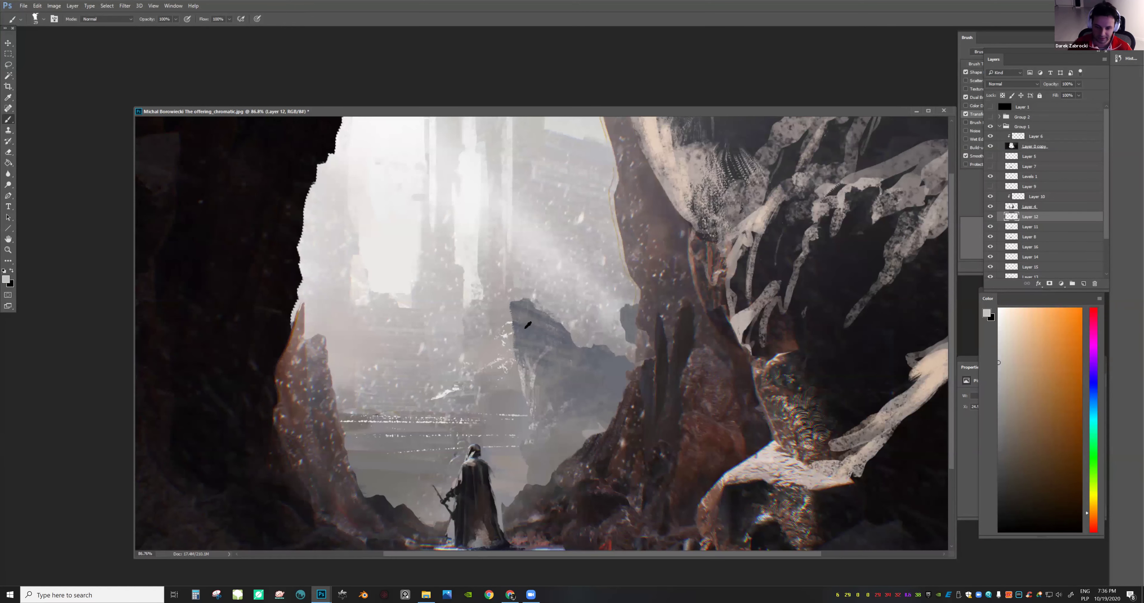
pyautogui.keyDown('alt'); pyautogui.click(529, 348); pyautogui.keyUp('alt')
pyautogui.keyDown('alt'); pyautogui.click(523, 362); pyautogui.keyUp('alt')
pyautogui.keyDown('alt'); pyautogui.click(523, 362); pyautogui.keyUp('alt')
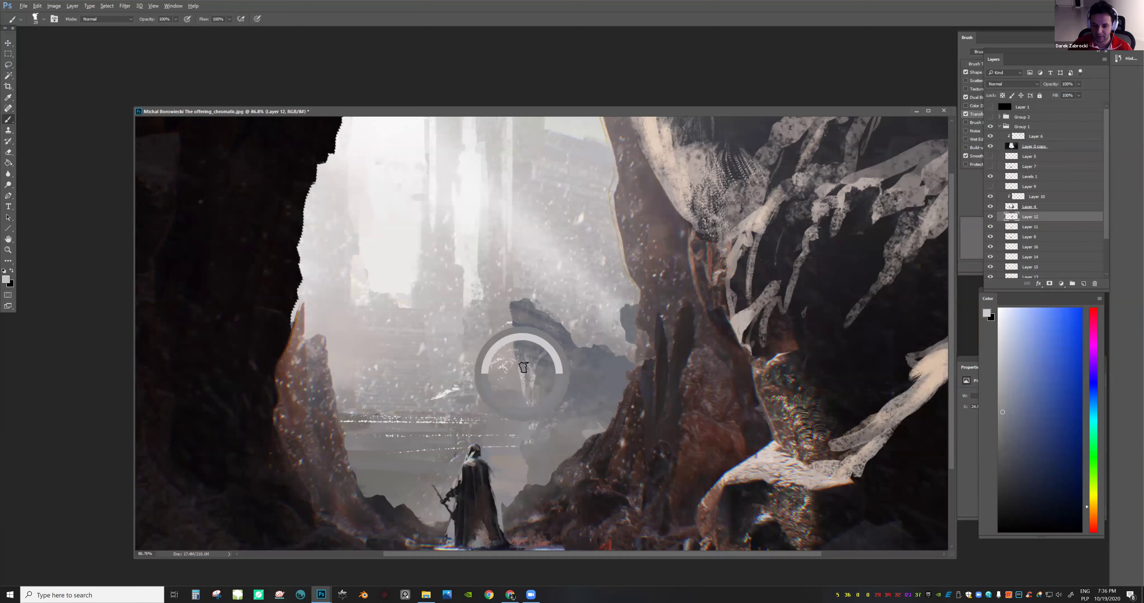
pyautogui.keyDown('alt'); pyautogui.click(524, 359); pyautogui.keyUp('alt')
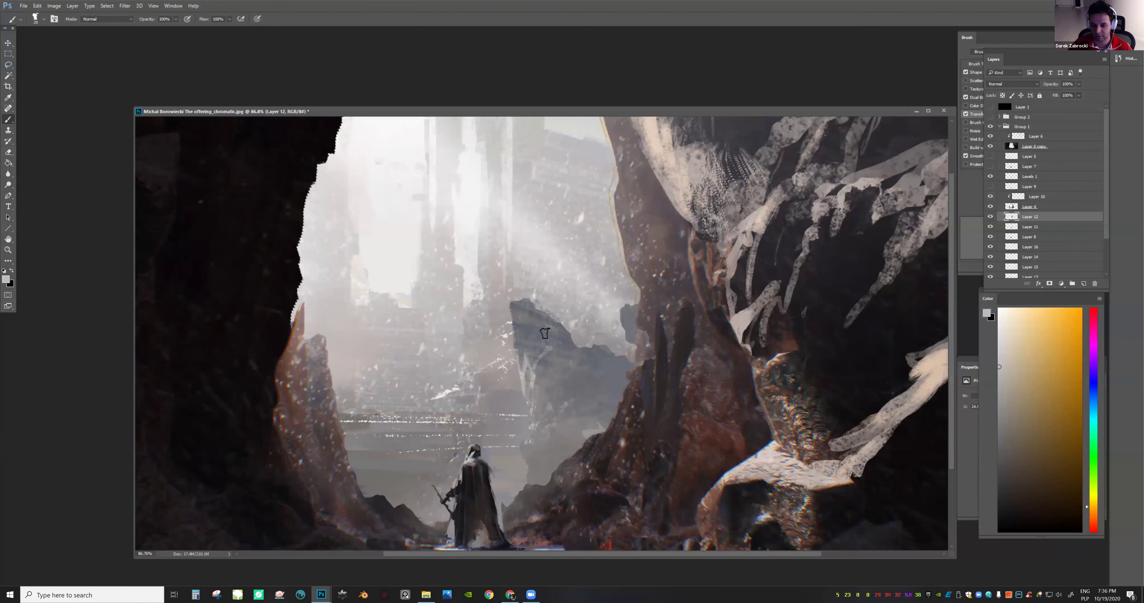
# Flip the canvas horizontally back to its original orientation and review the distant rock
pyautogui.hotkey('ctrl', 'space')
pyautogui.moveTo(622, 360); pyautogui.dragTo(603, 358)
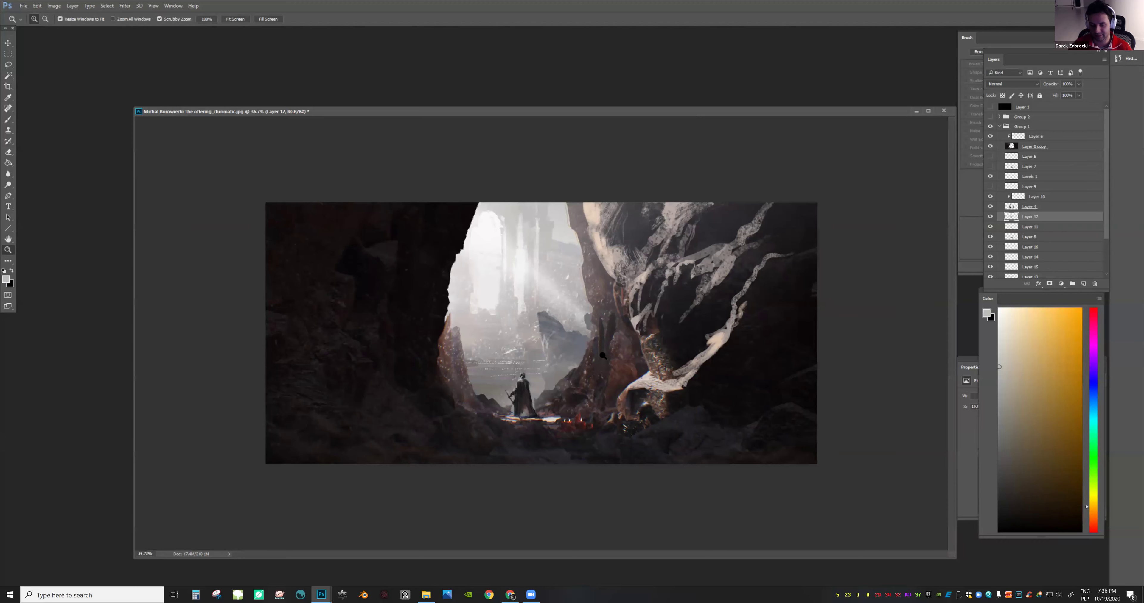
pyautogui.press('F2')
pyautogui.moveTo(539, 363); pyautogui.dragTo(548, 364)
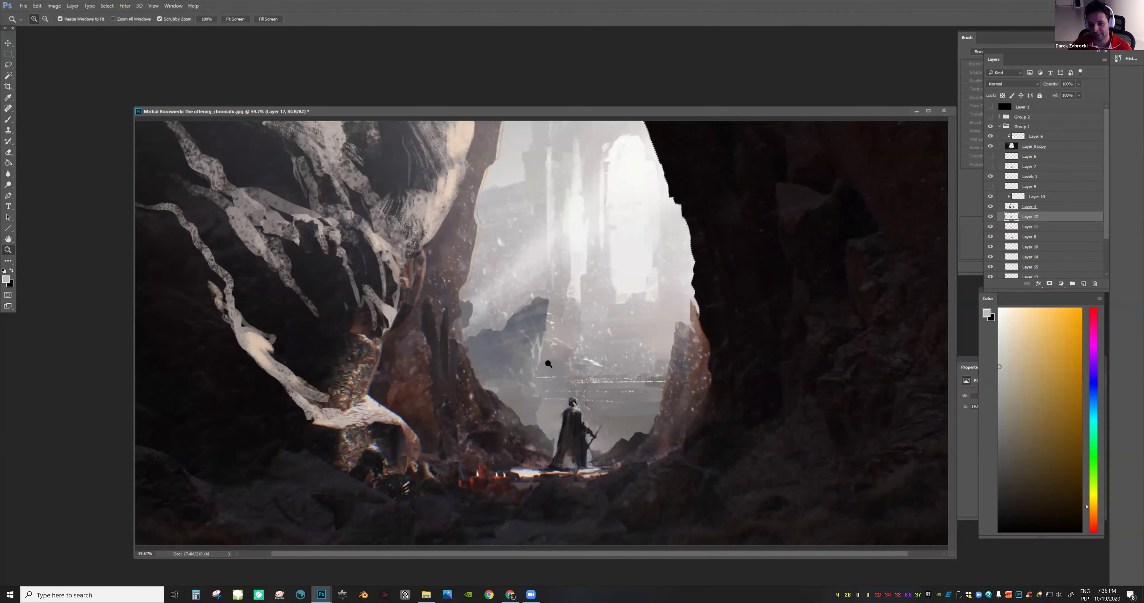
pyautogui.scroll(3, 544, 361)
# Extend the pale streaks down the lower face of the distant rock toward the ground
pyautogui.press('b')
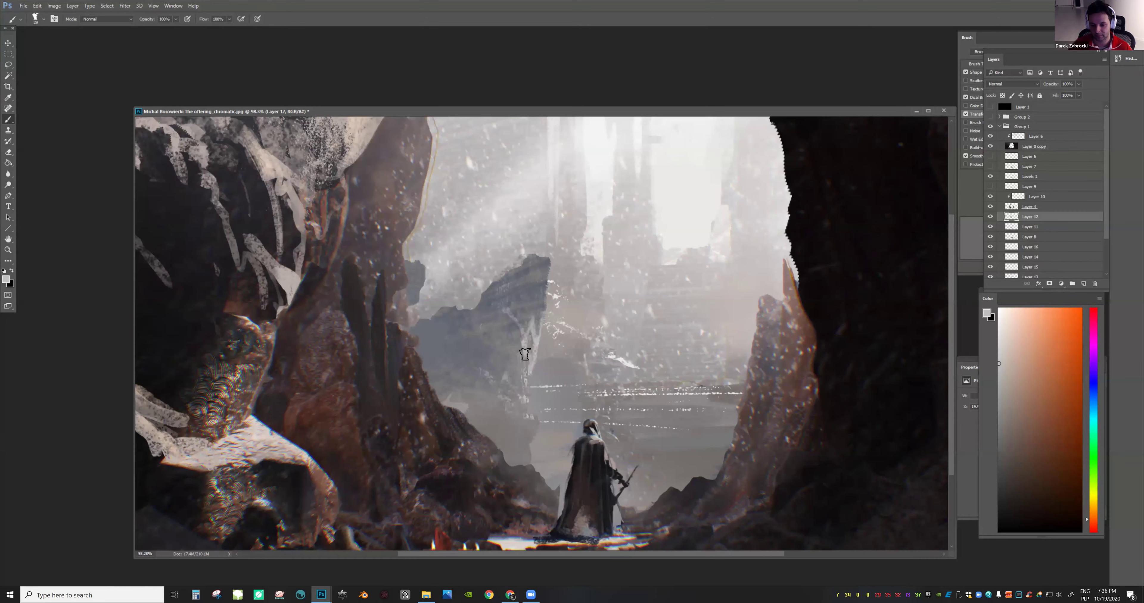
pyautogui.press('z')
pyautogui.scroll(-2, 520, 364)
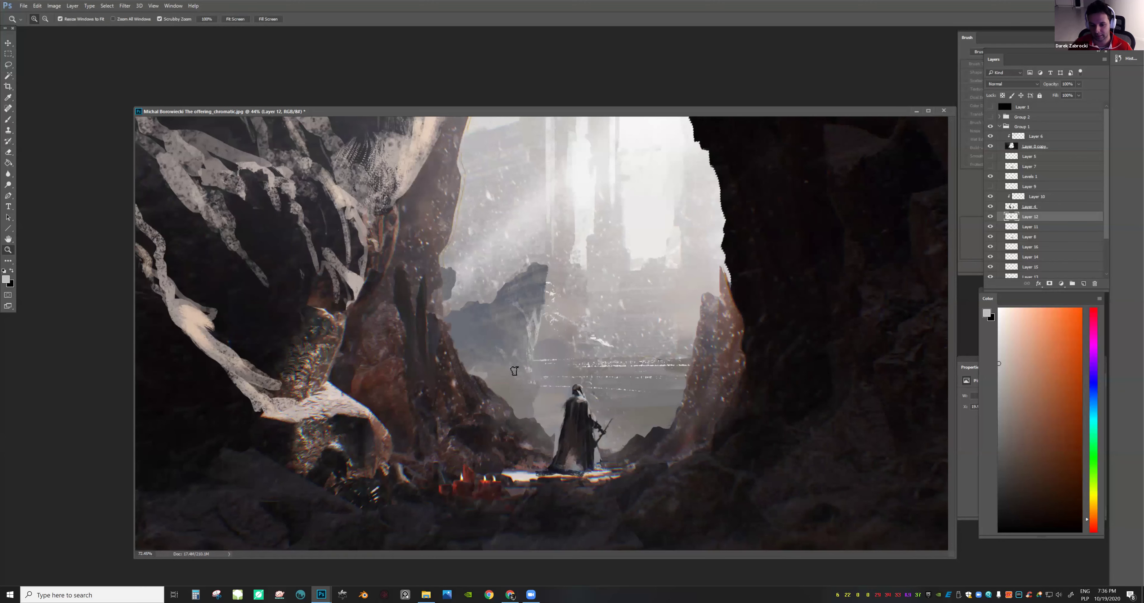
pyautogui.press('b')
pyautogui.moveTo(501, 329); pyautogui.dragTo(526, 386)
pyautogui.press('z')
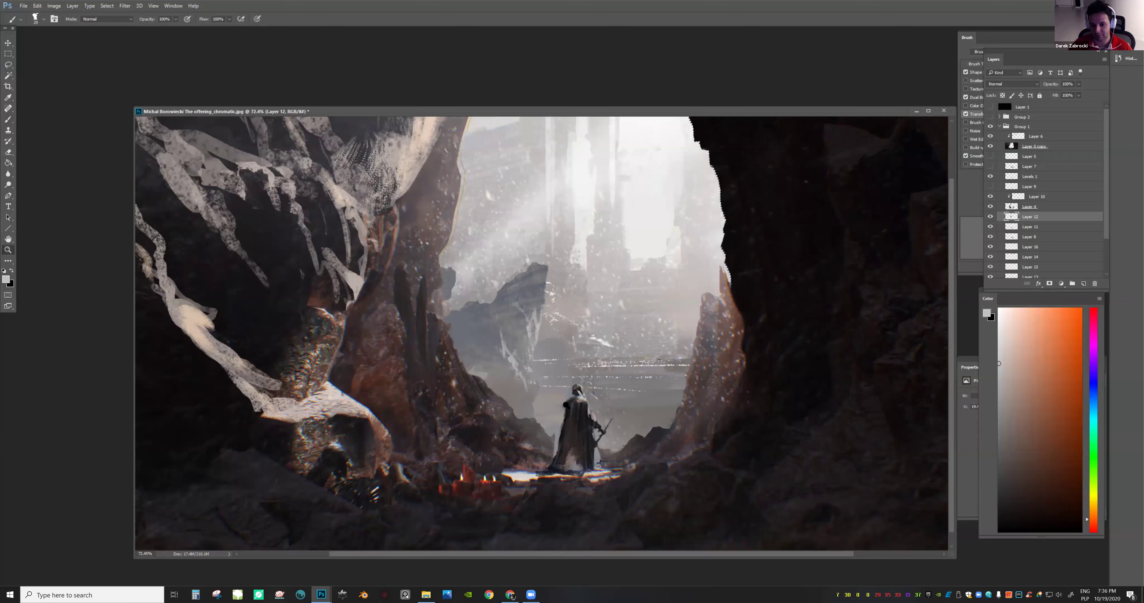
pyautogui.scroll(-3, 593, 357)
pyautogui.scroll(3, 547, 355)
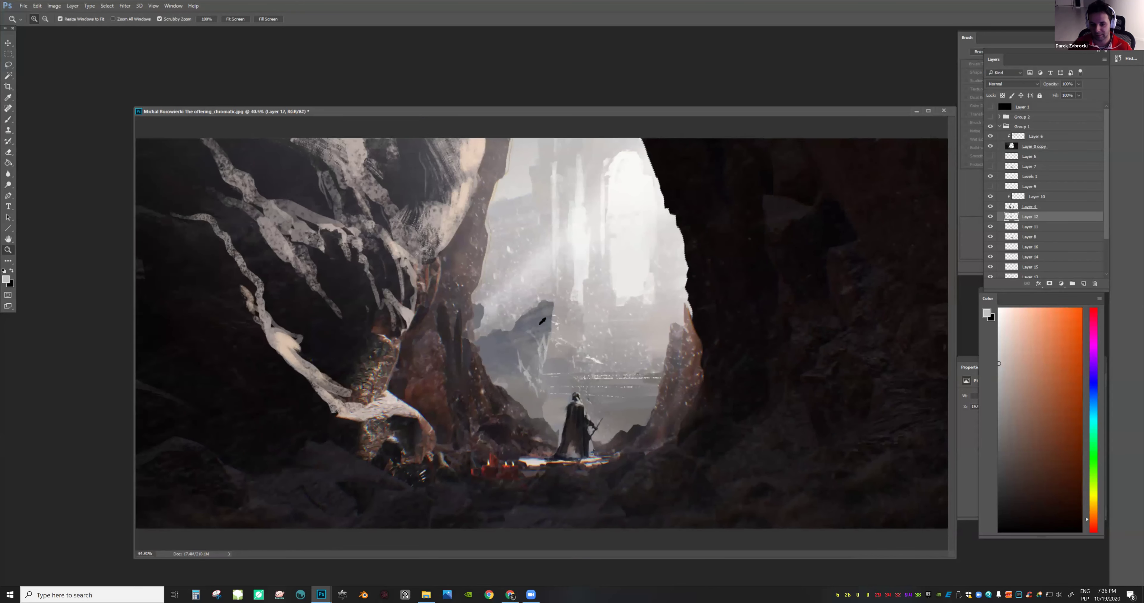
pyautogui.press('b')
pyautogui.press('z')
pyautogui.scroll(-3, 560, 292)
pyautogui.scroll(3, 577, 301)
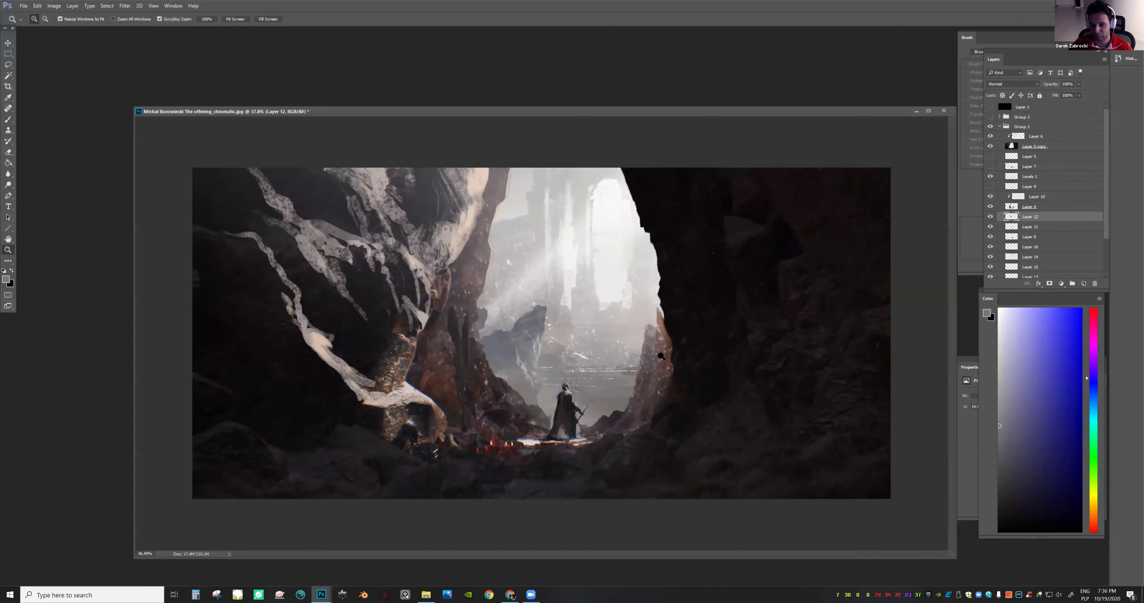
pyautogui.moveTo(656, 310)
pyautogui.mouseDown()
pyautogui.moveTo(644, 312)
pyautogui.moveTo(646, 348)
pyautogui.moveTo(657, 326)
pyautogui.moveTo(650, 300)
pyautogui.mouseUp()
pyautogui.moveTo(656, 312)
pyautogui.mouseDown()
pyautogui.moveTo(648, 346)
pyautogui.moveTo(652, 312)
pyautogui.mouseUp()
pyautogui.hotkey('ctrl', 'alt', 'z')
pyautogui.hotkey('ctrl', 'alt', 'z')
pyautogui.hotkey('ctrl', 'alt', 'z')
pyautogui.hotkey('ctrl', 'alt', 'z')
# Paint a second grey distant rock against the dark wall opposite the first one, and trim its edge with the Eraser
pyautogui.keyDown('alt'); pyautogui.click(646, 321); pyautogui.keyUp('alt')
pyautogui.keyDown('alt'); pyautogui.click(644, 331); pyautogui.keyUp('alt')
pyautogui.moveTo(653, 310); pyautogui.dragTo(671, 324)
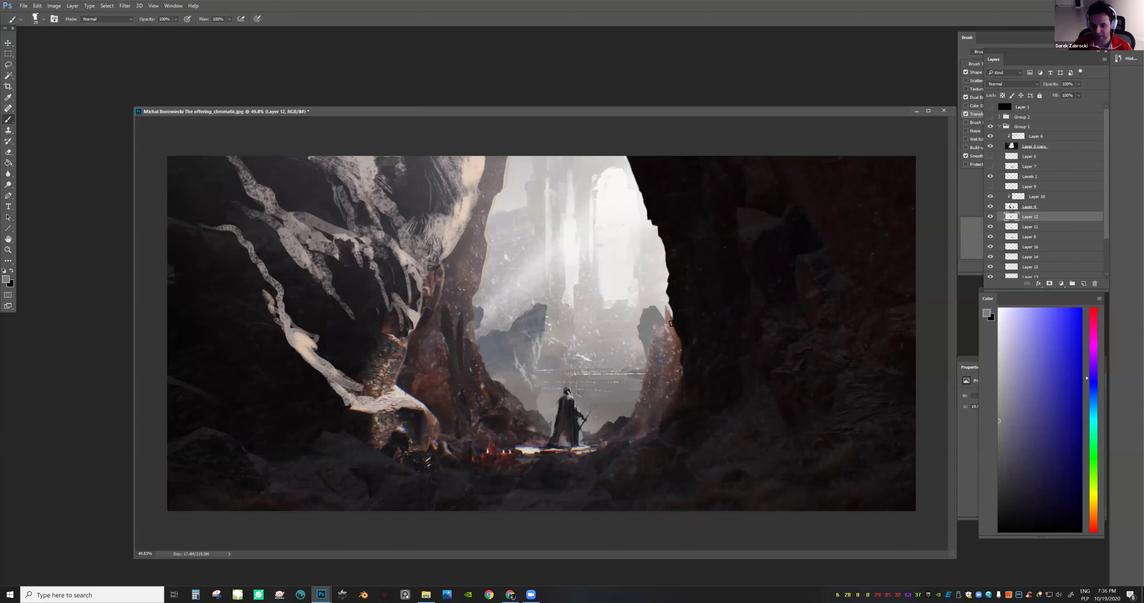
pyautogui.press('z')
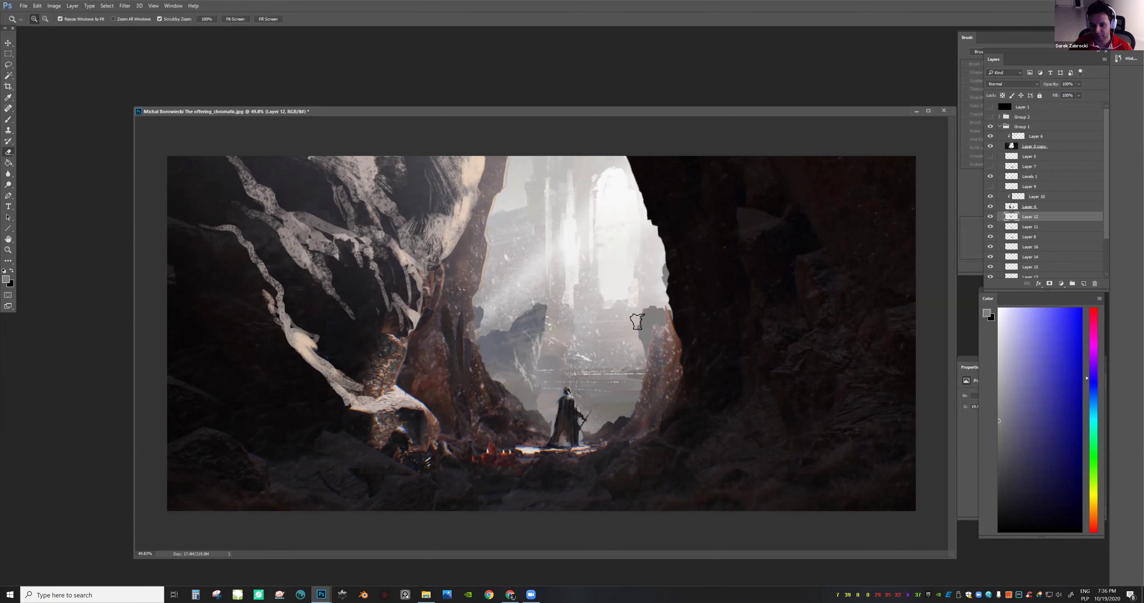
pyautogui.moveTo(639, 326); pyautogui.dragTo(620, 327)
pyautogui.press('b')
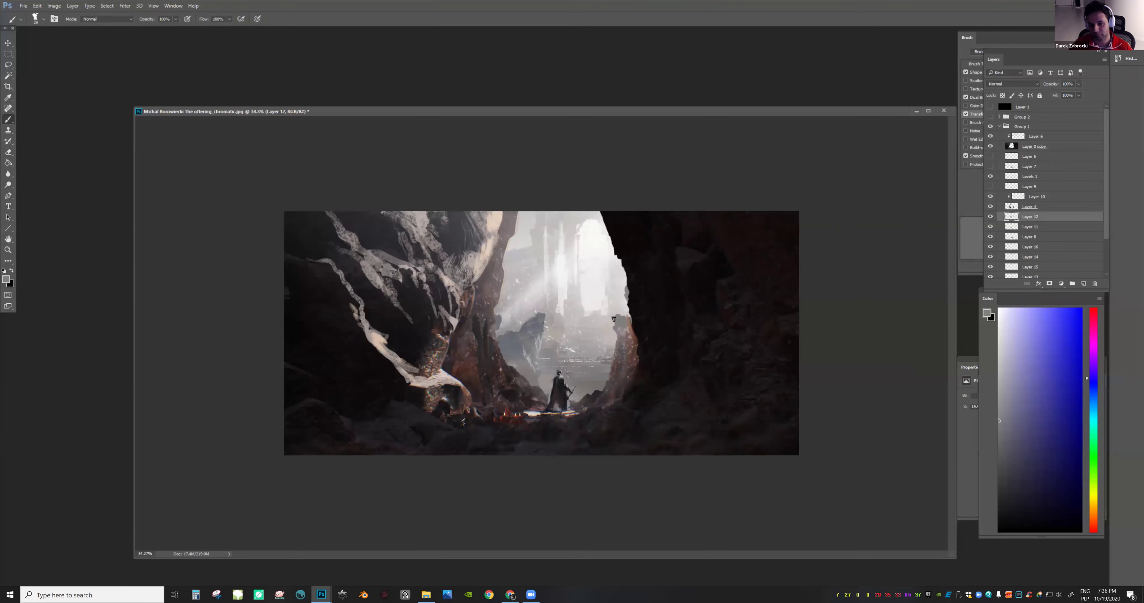
pyautogui.press('z')
pyautogui.moveTo(900, 242); pyautogui.dragTo(918, 239)
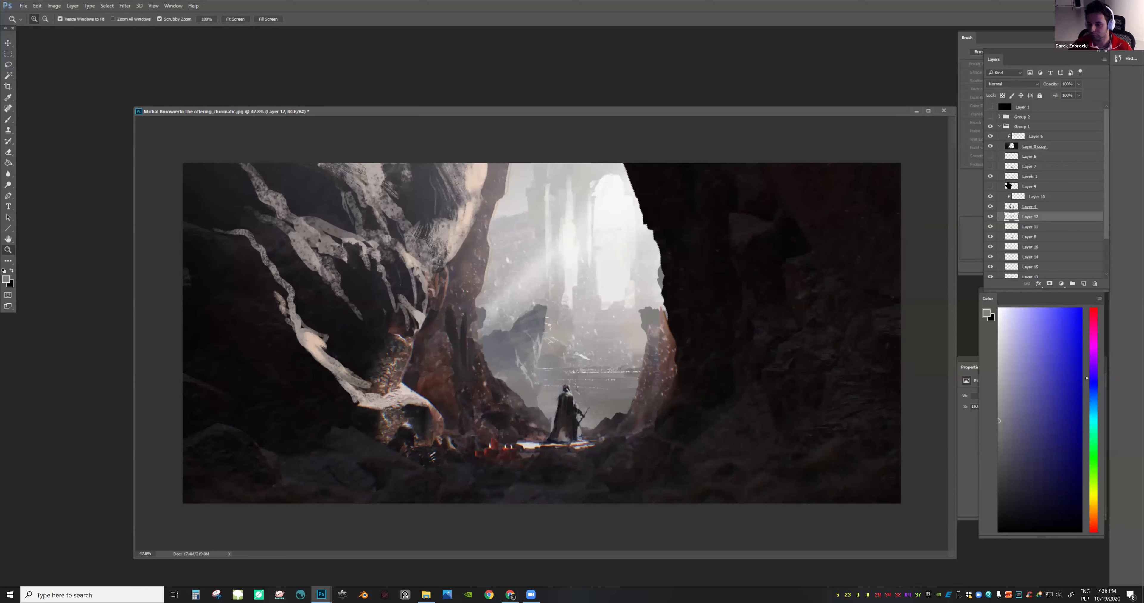
# Add a layer mask to Layer 4 and mask out the upper part of the brown rock below the new distant rock
pyautogui.click(991, 207)
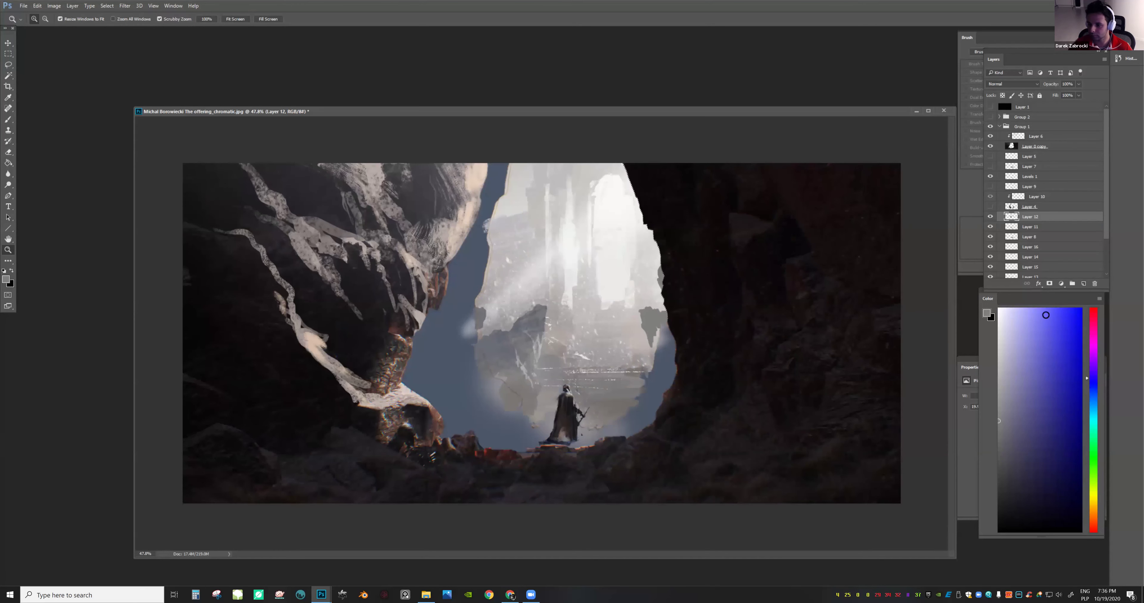
pyautogui.click(990, 206)
pyautogui.click(1030, 207)
pyautogui.click(1050, 283)
pyautogui.press('e')
pyautogui.press('d')
pyautogui.moveTo(653, 331)
pyautogui.mouseDown()
pyautogui.moveTo(669, 339)
pyautogui.moveTo(646, 389)
pyautogui.moveTo(657, 392)
pyautogui.moveTo(668, 356)
pyautogui.mouseUp()
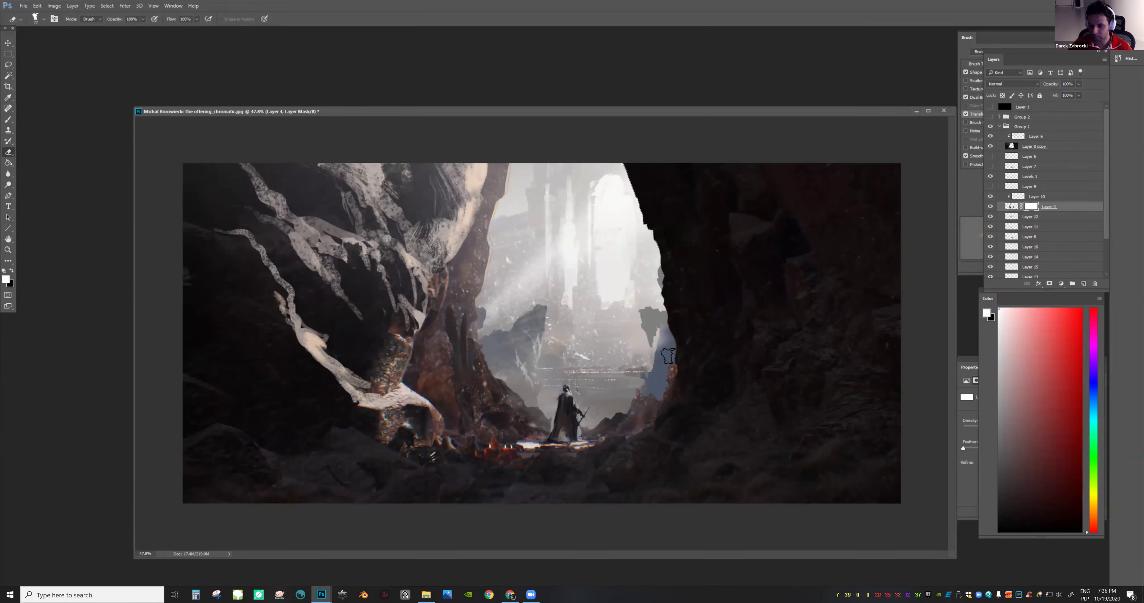
# Select Layer 12 and fill the area exposed by the mask with grey, extending the distant rock downward
pyautogui.click(990, 217)
pyautogui.click(1021, 217)
pyautogui.click(990, 217)
pyautogui.press('b')
pyautogui.moveTo(655, 330)
pyautogui.mouseDown()
pyautogui.moveTo(661, 360)
pyautogui.moveTo(676, 344)
pyautogui.moveTo(662, 355)
pyautogui.moveTo(675, 356)
pyautogui.moveTo(659, 352)
pyautogui.moveTo(676, 369)
pyautogui.mouseUp()
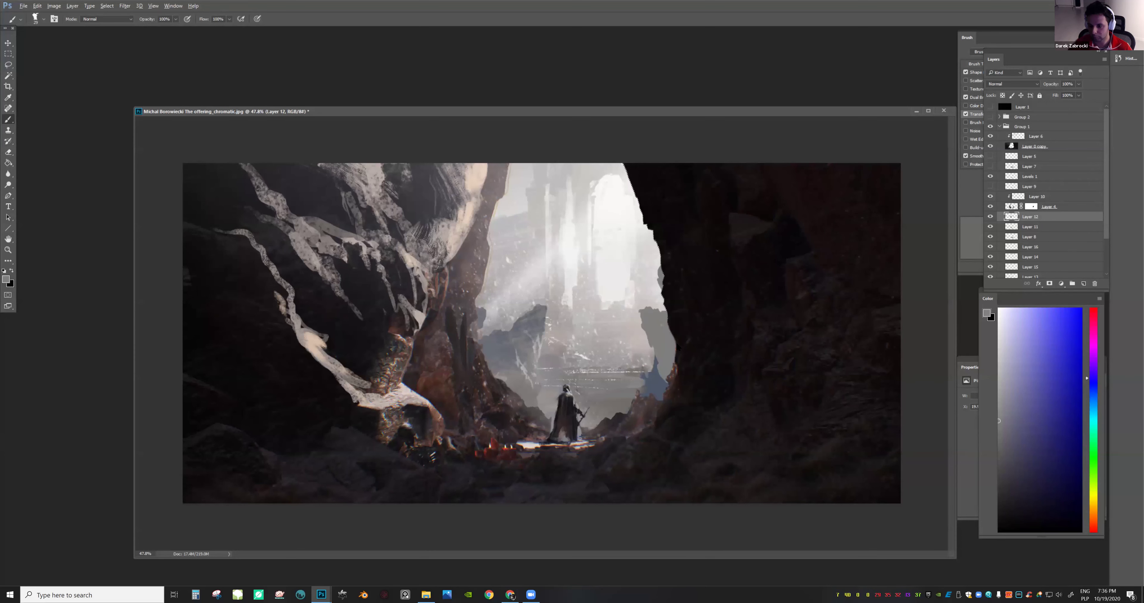
# Cover the remaining blue gap on Layer 8 with greys sampled nearby, and flip the canvas horizontally
pyautogui.click(991, 238)
pyautogui.click(991, 237)
pyautogui.click(1010, 238)
pyautogui.keyDown('alt'); pyautogui.click(650, 373); pyautogui.keyUp('alt')
pyautogui.moveTo(649, 375)
pyautogui.mouseDown()
pyautogui.moveTo(621, 375)
pyautogui.moveTo(676, 377)
pyautogui.moveTo(642, 381)
pyautogui.moveTo(661, 395)
pyautogui.mouseUp()
pyautogui.keyDown('alt'); pyautogui.click(628, 378); pyautogui.keyUp('alt')
pyautogui.keyDown('alt'); pyautogui.click(654, 354); pyautogui.keyUp('alt')
pyautogui.moveTo(724, 355); pyautogui.dragTo(827, 182)
pyautogui.hotkey('ctrl', 'shift', 'h')
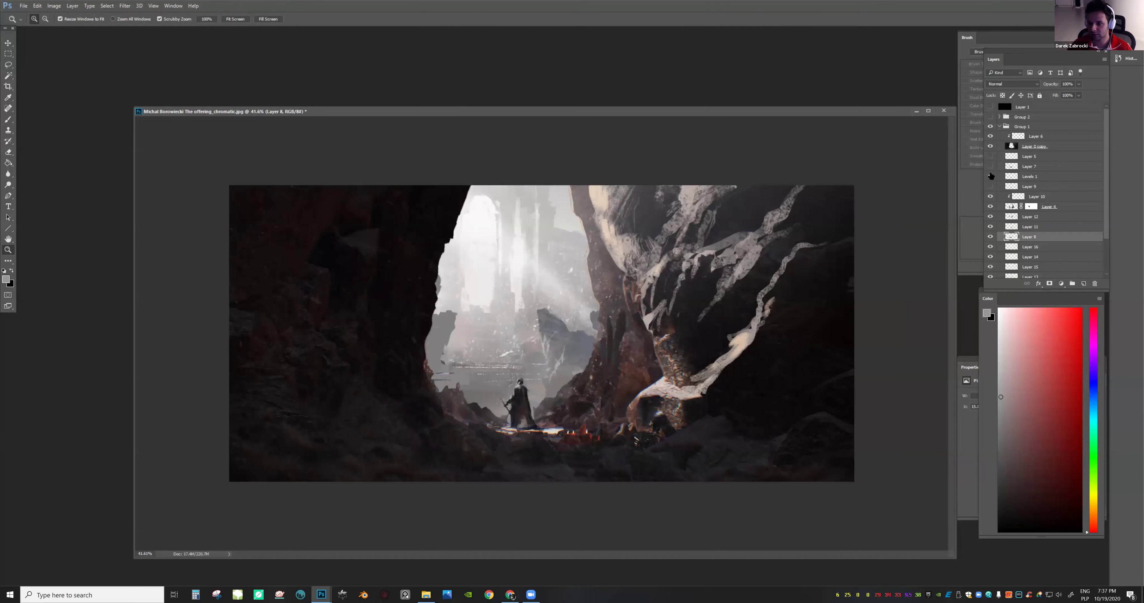
# Toggle the open layer group's visibility to compare the repainted scene with the original artwork
pyautogui.click(990, 117)
pyautogui.click(990, 107)
pyautogui.click(990, 108)
pyautogui.click(989, 127)
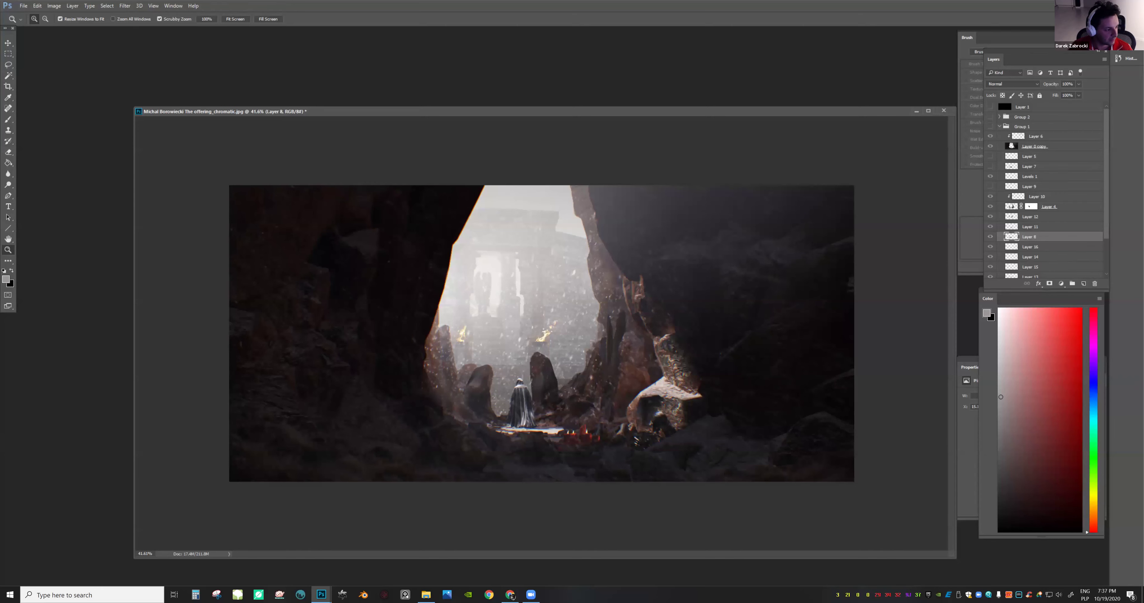
pyautogui.press('i')
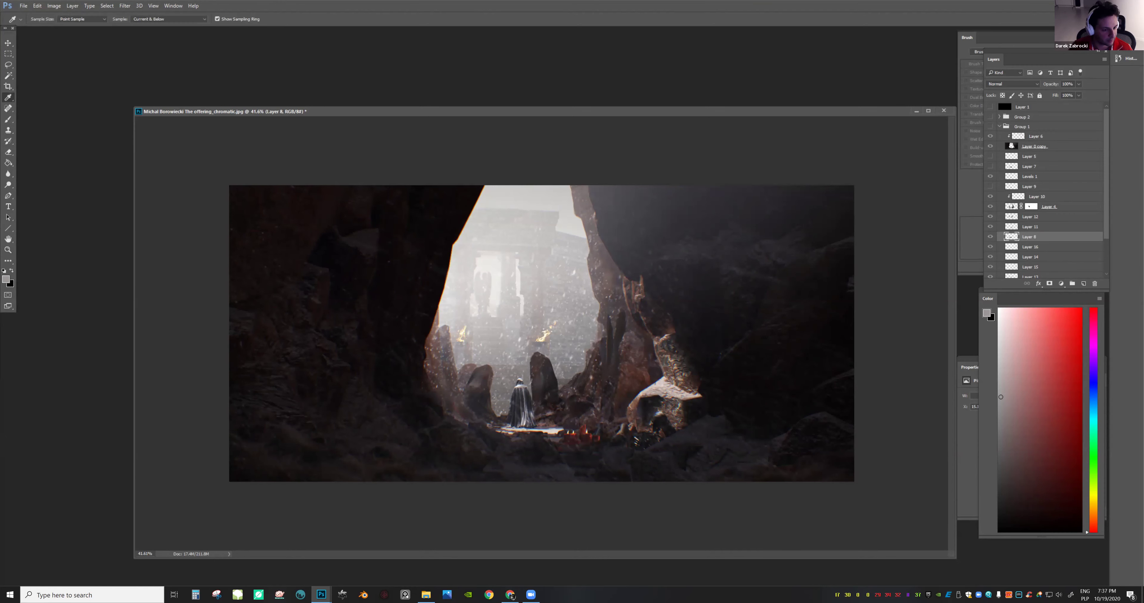
pyautogui.click(386, 218)
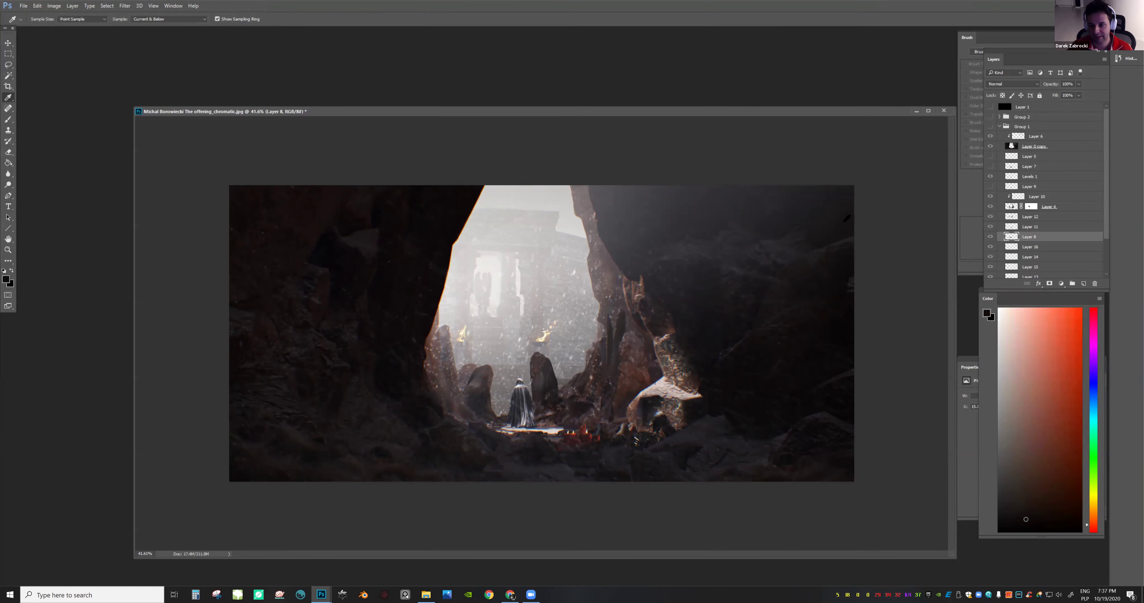
pyautogui.click(990, 128)
# Select Layer 12 and paint over the distant rock beside the brown wall with a grey sampled from it
pyautogui.press('z')
pyautogui.moveTo(713, 247); pyautogui.dragTo(764, 267)
pyautogui.click(991, 227)
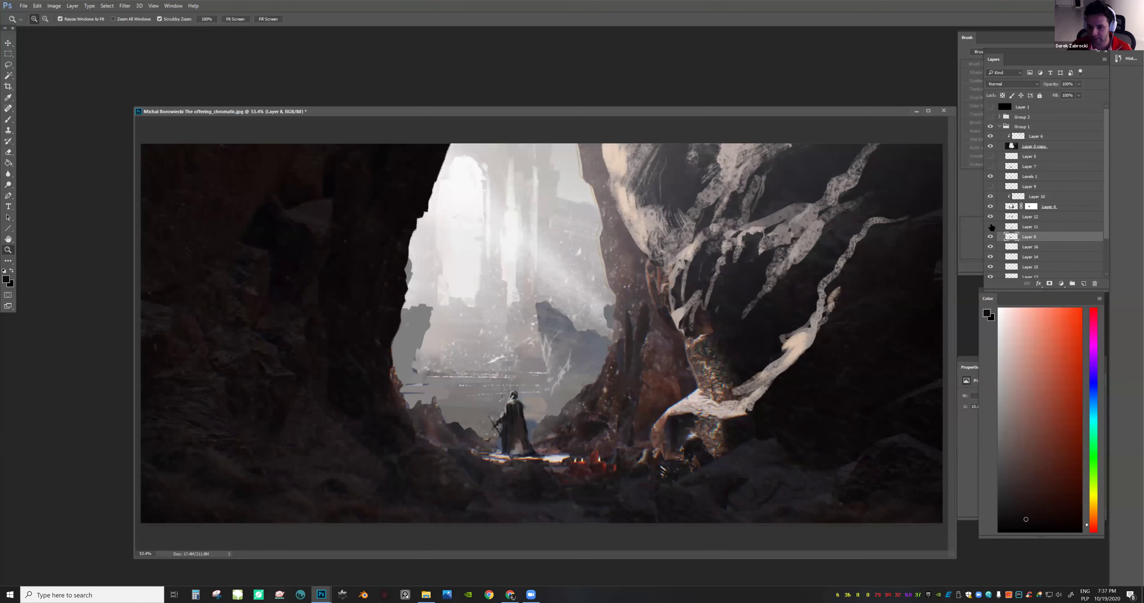
pyautogui.click(991, 217)
pyautogui.keyDown('ctrl'); pyautogui.click(582, 342); pyautogui.keyUp('ctrl')
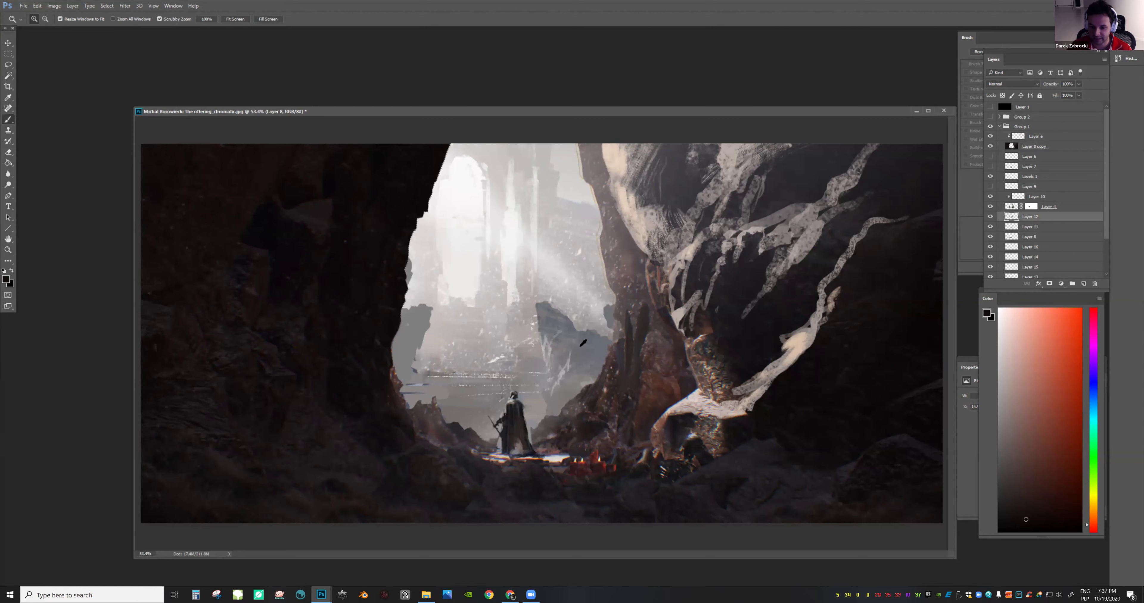
pyautogui.press('b')
pyautogui.keyDown('alt'); pyautogui.click(595, 344); pyautogui.keyUp('alt')
pyautogui.rightClick(579, 335)
pyautogui.click(649, 358)
pyautogui.click(561, 361)
pyautogui.moveTo(548, 343)
pyautogui.mouseDown()
pyautogui.moveTo(558, 348)
pyautogui.moveTo(493, 372)
pyautogui.moveTo(615, 374)
pyautogui.moveTo(583, 380)
pyautogui.mouseUp()
pyautogui.press('z')
pyautogui.press('b')
pyautogui.press('z')
pyautogui.moveTo(628, 346)
pyautogui.mouseDown()
pyautogui.moveTo(596, 358)
pyautogui.moveTo(686, 270)
pyautogui.mouseUp()
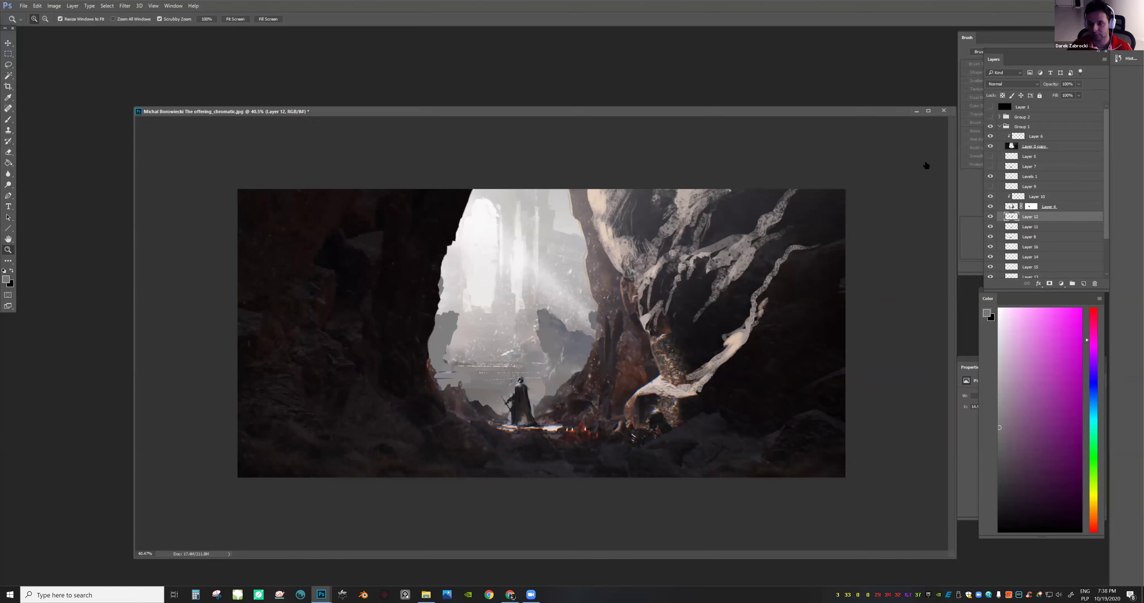
# Select Layer 6 and erase parts of the pale streaks across the upper part of the large dark rock
pyautogui.click(990, 126)
pyautogui.click(990, 136)
pyautogui.hotkey('ctrl', 'z')
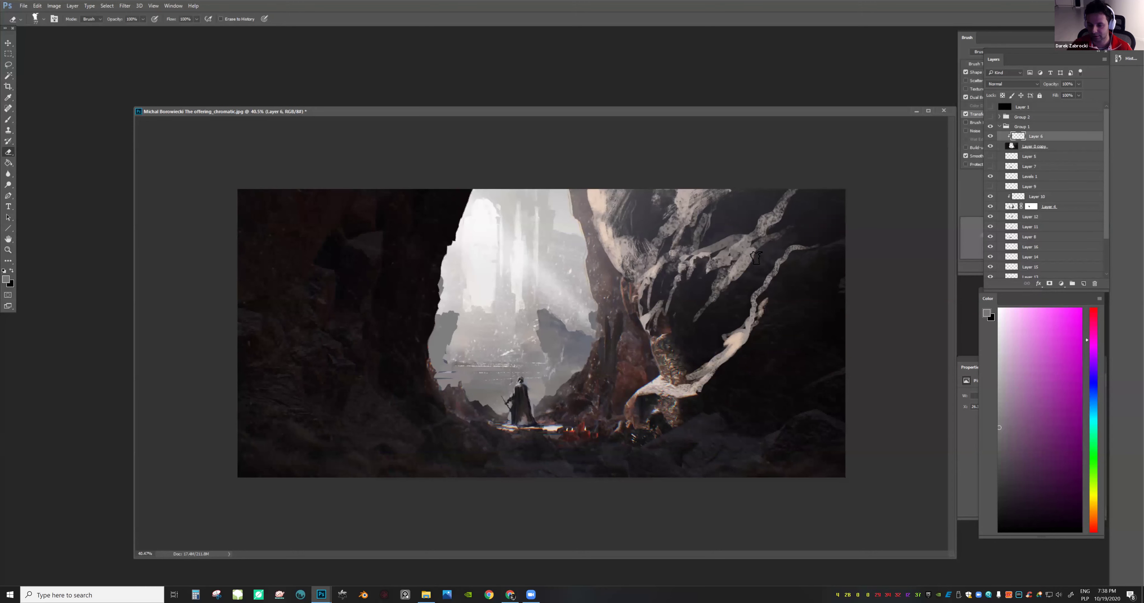
pyautogui.moveTo(756, 253); pyautogui.dragTo(732, 280)
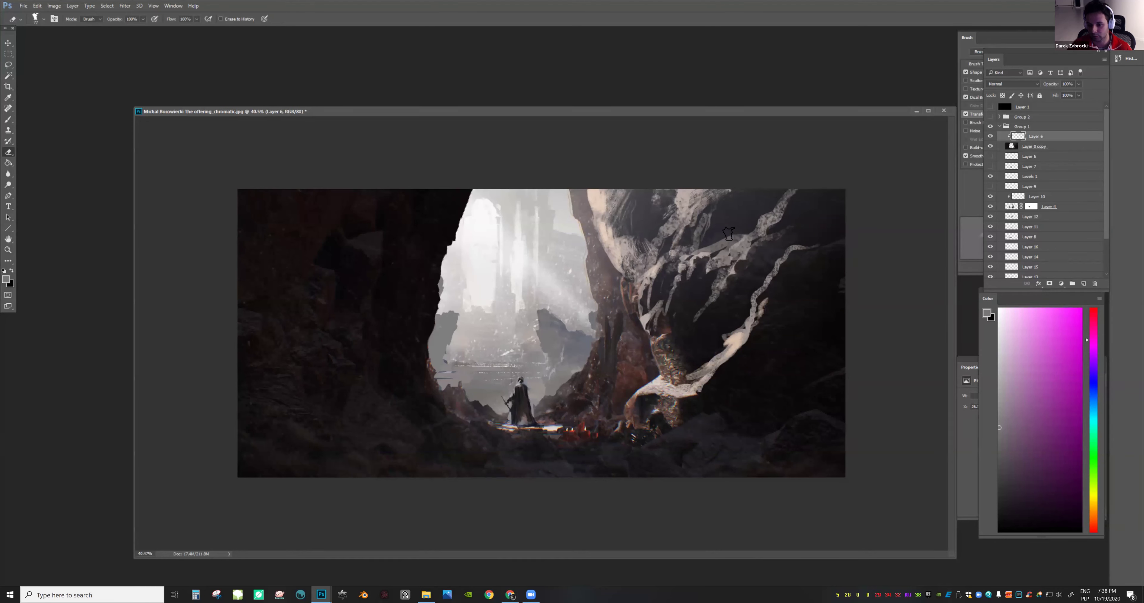
pyautogui.moveTo(789, 199); pyautogui.dragTo(781, 186)
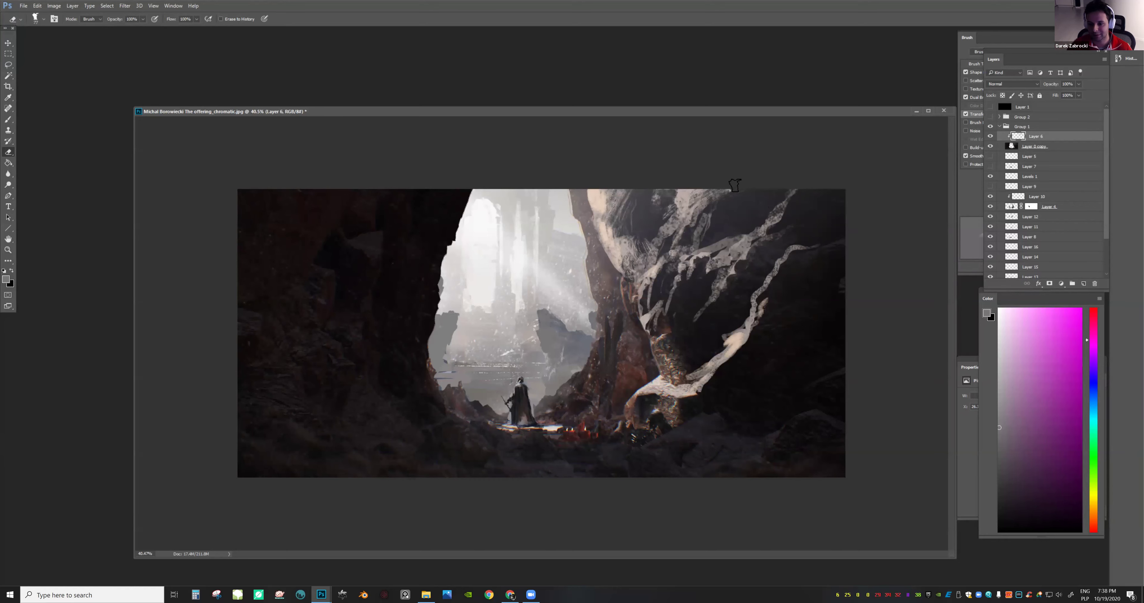
pyautogui.moveTo(775, 226); pyautogui.dragTo(762, 242)
pyautogui.moveTo(595, 233); pyautogui.dragTo(626, 236)
pyautogui.press('e')
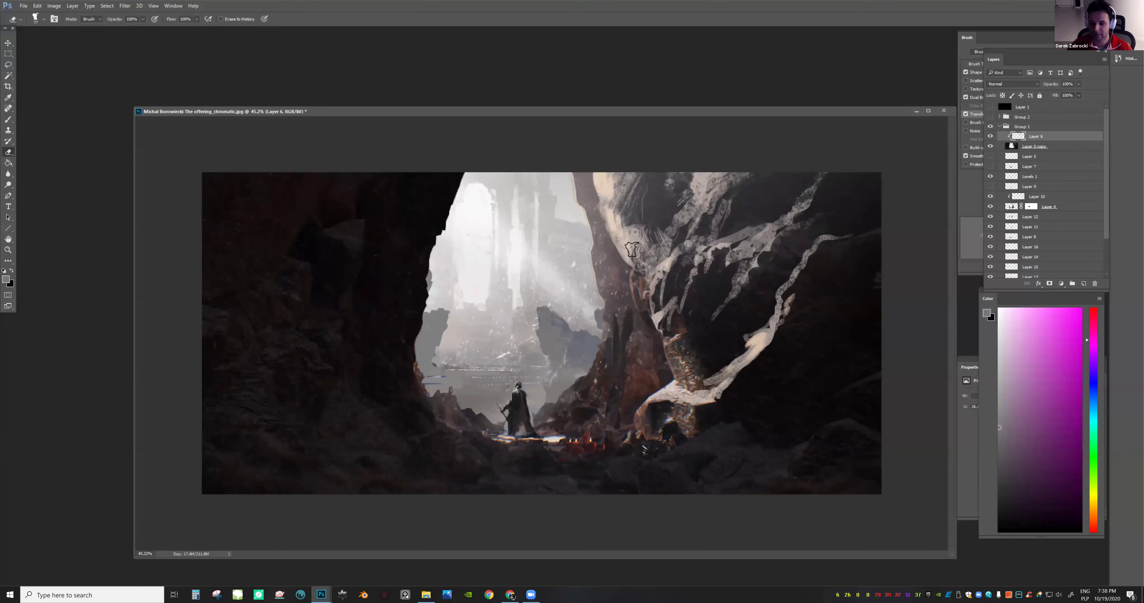
# Switch the Eraser to a textured tip, enlarge it, and break up the pale rock edge beside the cave opening
pyautogui.rightClick(635, 259)
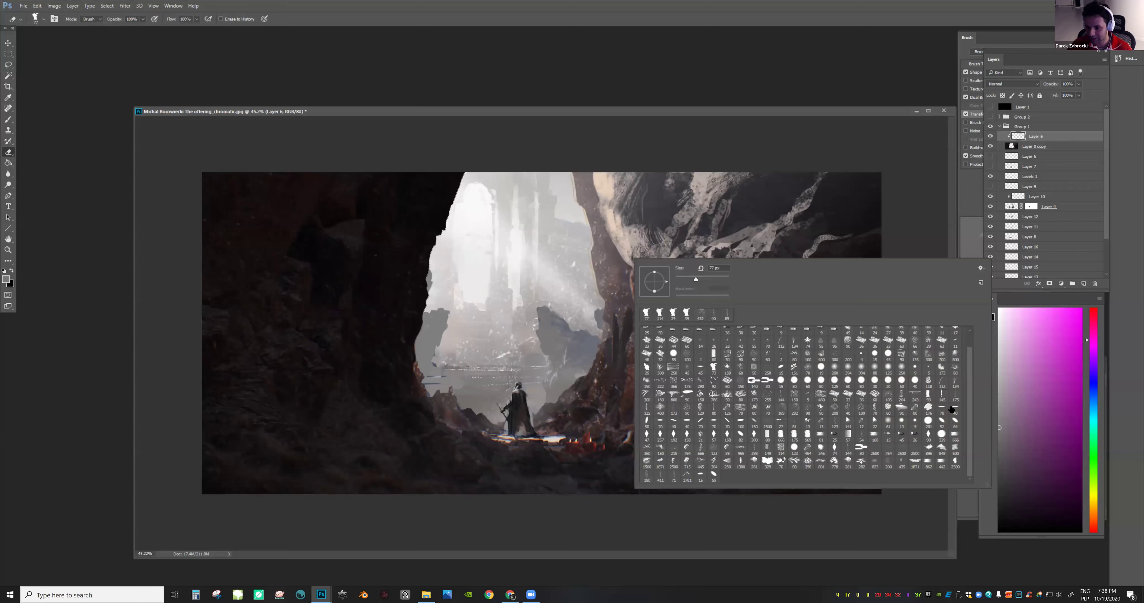
pyautogui.click(674, 477)
pyautogui.click(717, 279)
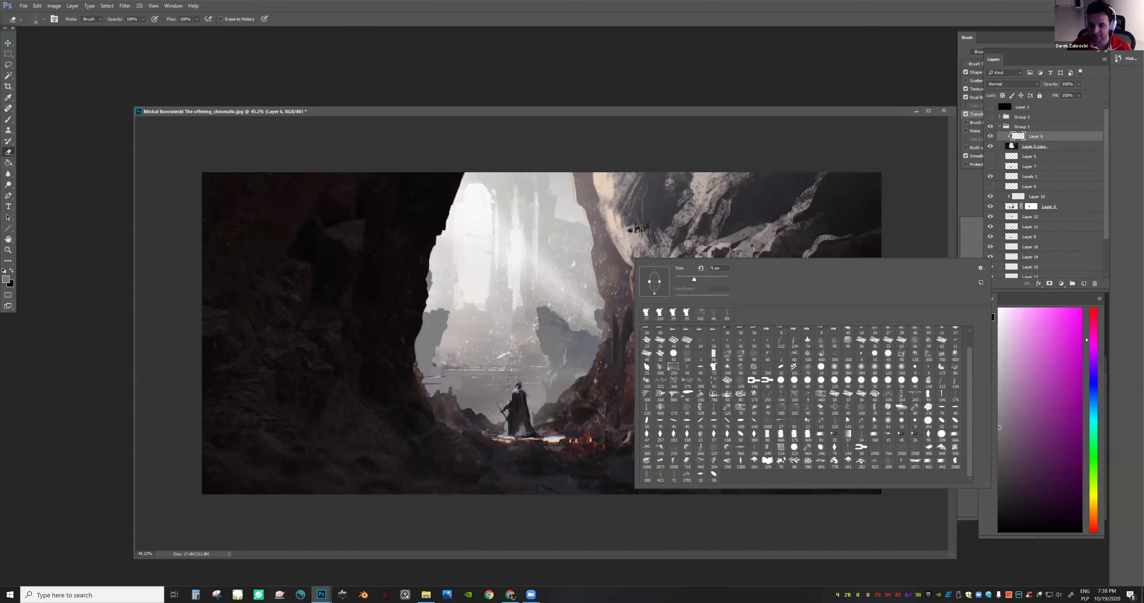
pyautogui.moveTo(619, 229); pyautogui.dragTo(644, 256)
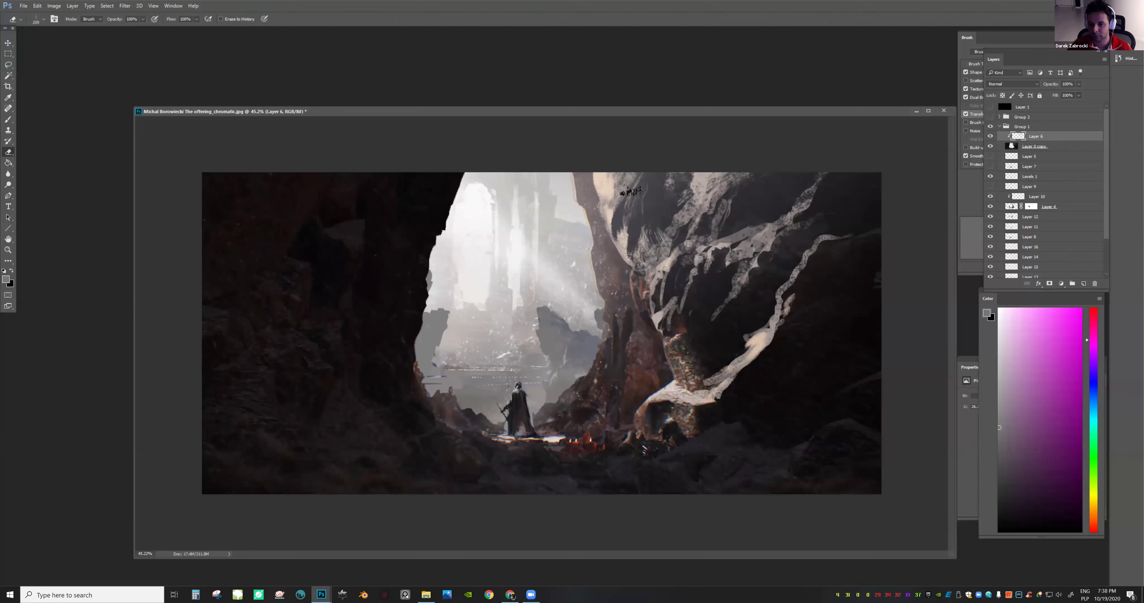
# Flip the canvas horizontally and check the composition at a reduced size
pyautogui.press('z')
pyautogui.moveTo(709, 182); pyautogui.dragTo(690, 223)
pyautogui.press('F2')
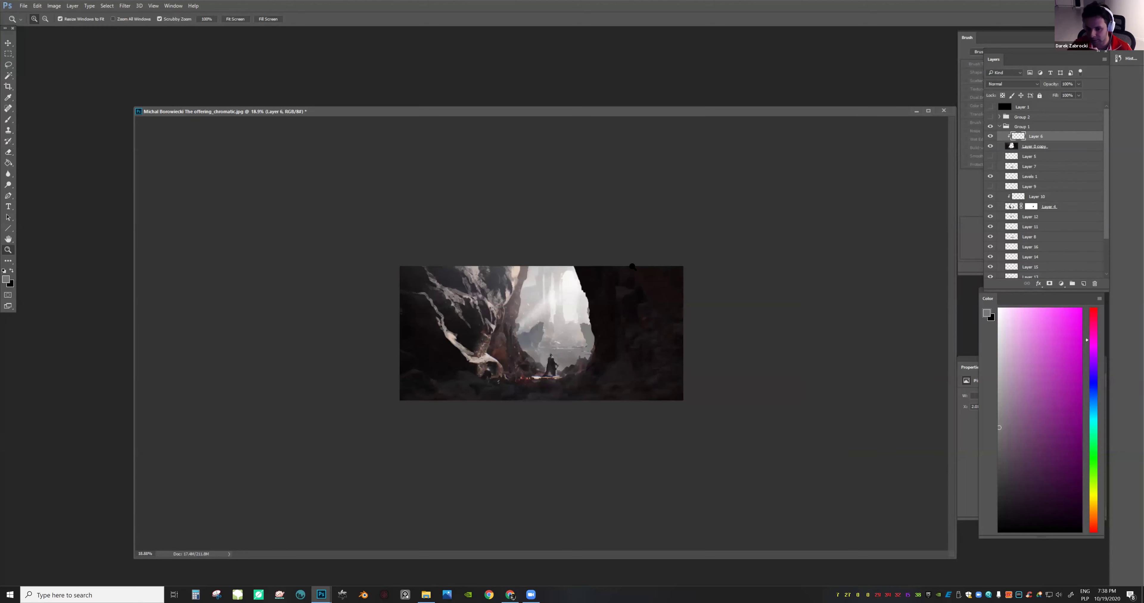
pyautogui.moveTo(472, 230); pyautogui.dragTo(488, 210)
pyautogui.scroll(-3, 596, 293)
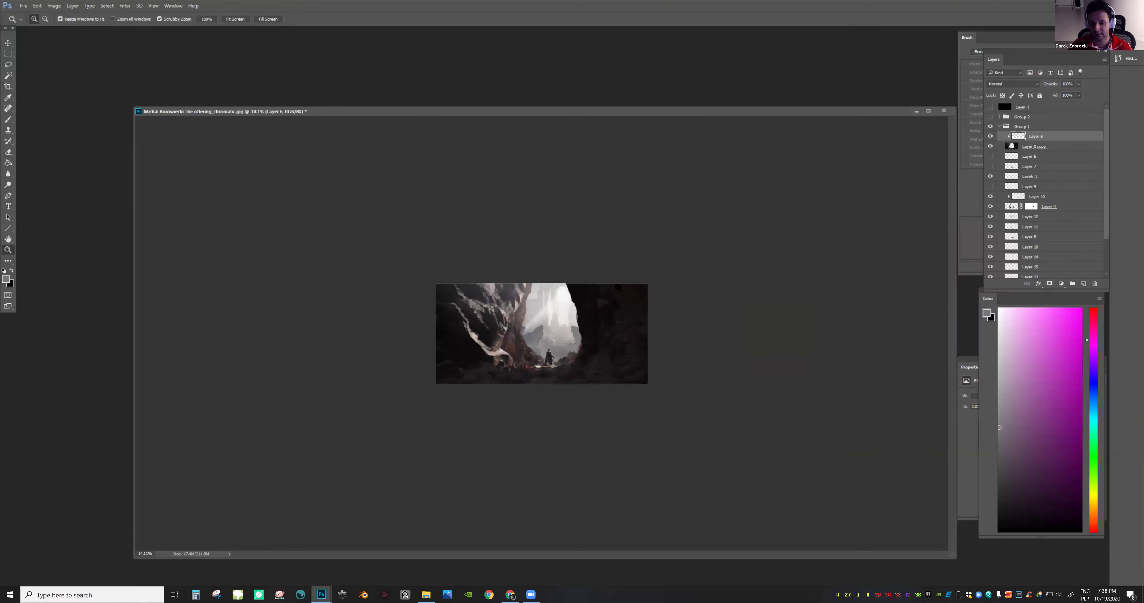
pyautogui.moveTo(458, 250); pyautogui.dragTo(490, 242)
# Sample the pale beige highlight and paint textured light strokes on the large rock near the cave opening
pyautogui.press('b')
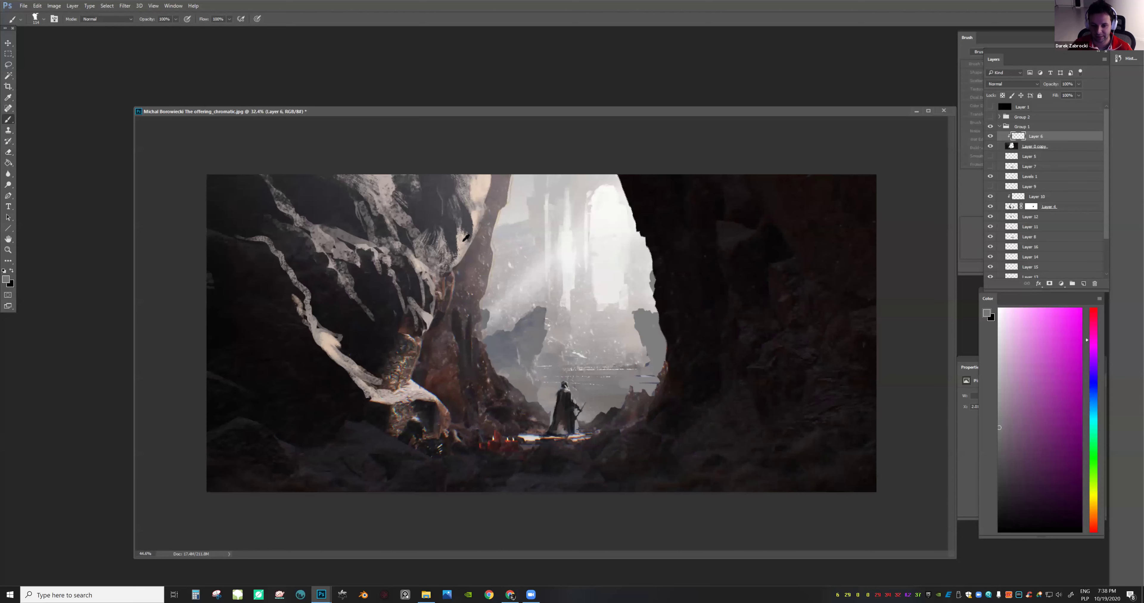
pyautogui.keyDown('alt'); pyautogui.click(466, 247); pyautogui.keyUp('alt')
pyautogui.click(1005, 329)
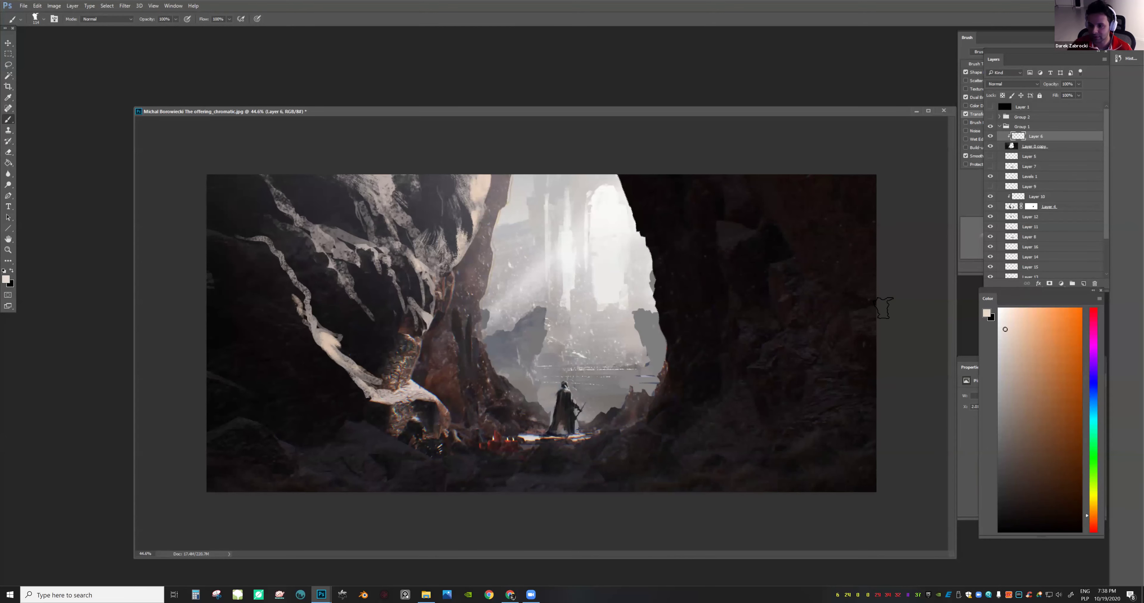
pyautogui.rightClick(485, 232)
pyautogui.click(499, 286)
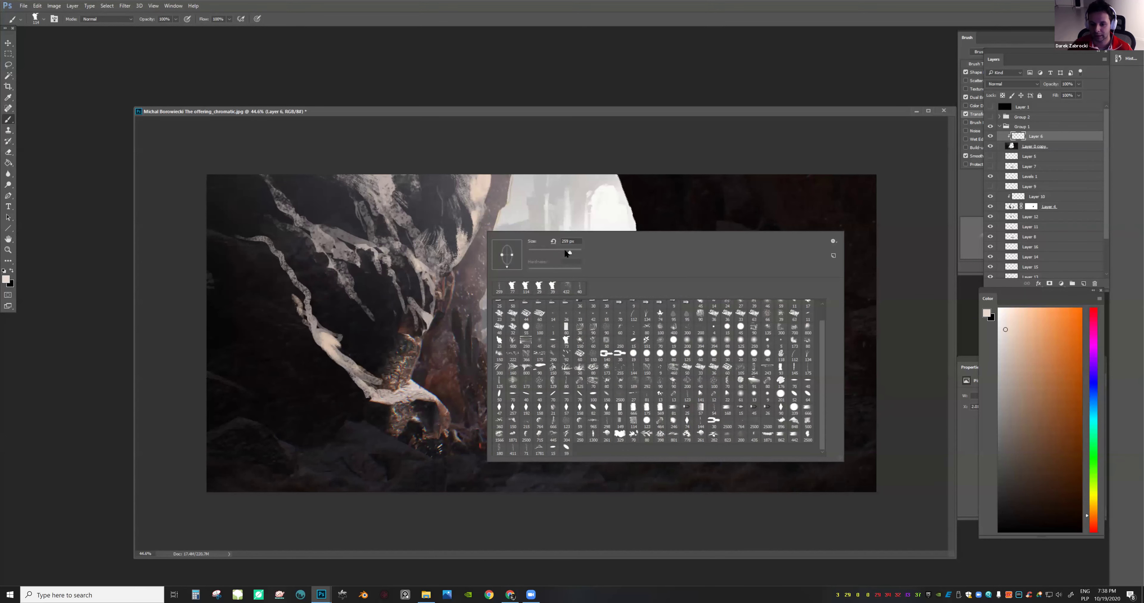
pyautogui.press('Return')
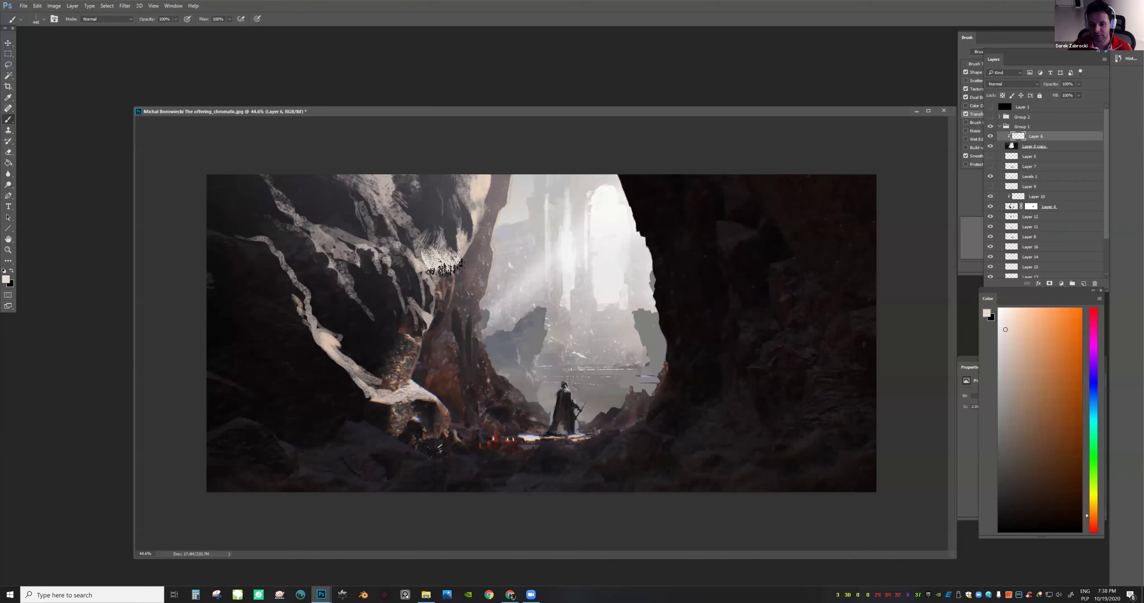
pyautogui.moveTo(417, 240); pyautogui.dragTo(432, 263)
# Flip the canvas horizontally again to review the new rock highlights
pyautogui.hotkey('ctrl', 'space')
pyautogui.moveTo(590, 266)
pyautogui.mouseDown()
pyautogui.moveTo(541, 266)
pyautogui.moveTo(511, 245)
pyautogui.mouseUp()
pyautogui.press('b')
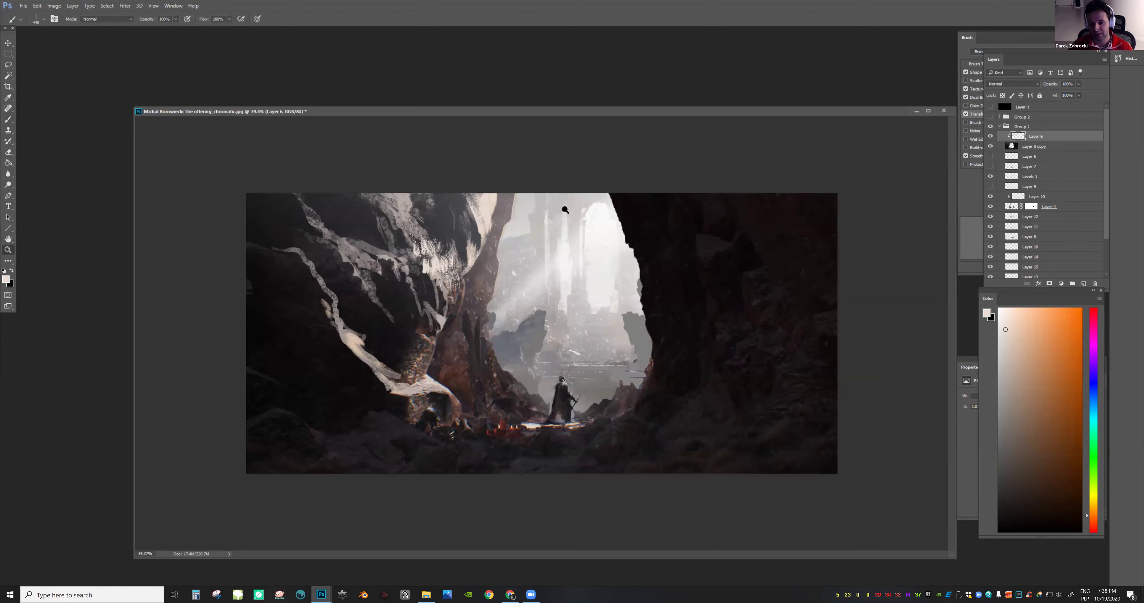
pyautogui.press('z')
pyautogui.keyDown('alt'); pyautogui.click(643, 279); pyautogui.keyUp('alt')
pyautogui.press('F2')
pyautogui.moveTo(660, 320); pyautogui.dragTo(715, 336)
# Paint small broken highlights along the lower outer part of the large dark rock, using sampled pale and dark tones
pyautogui.press('b')
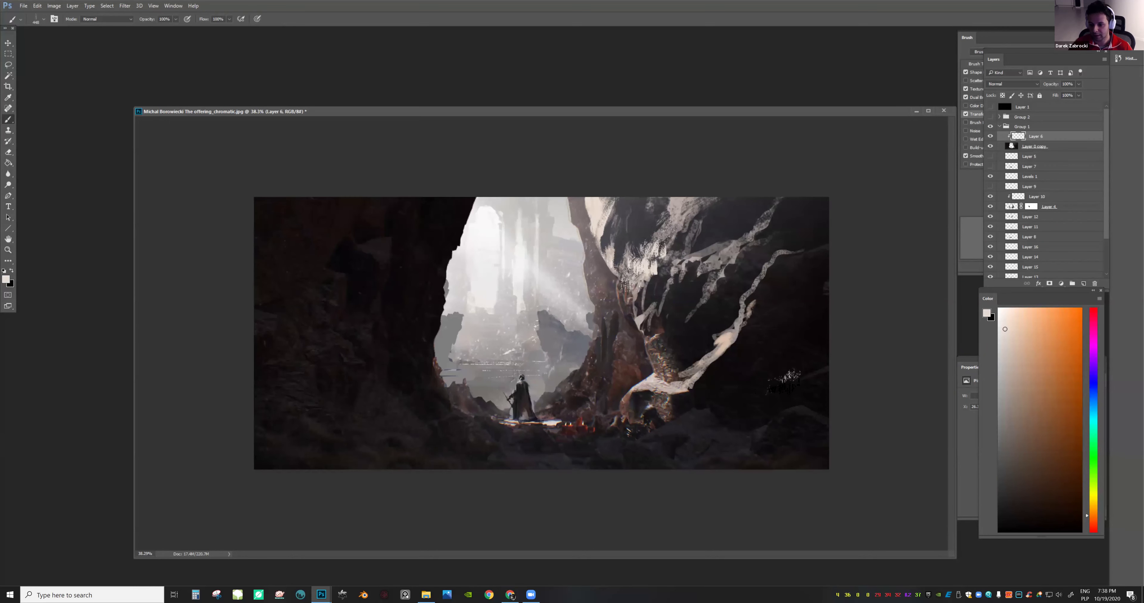
pyautogui.press('e')
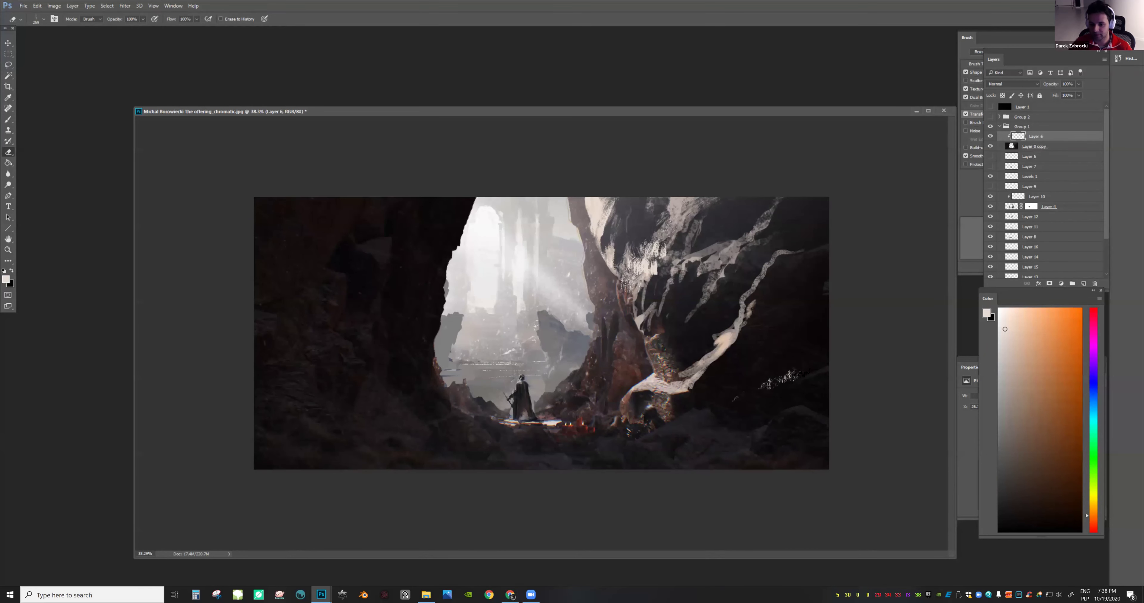
pyautogui.press('b')
pyautogui.rightClick(834, 357)
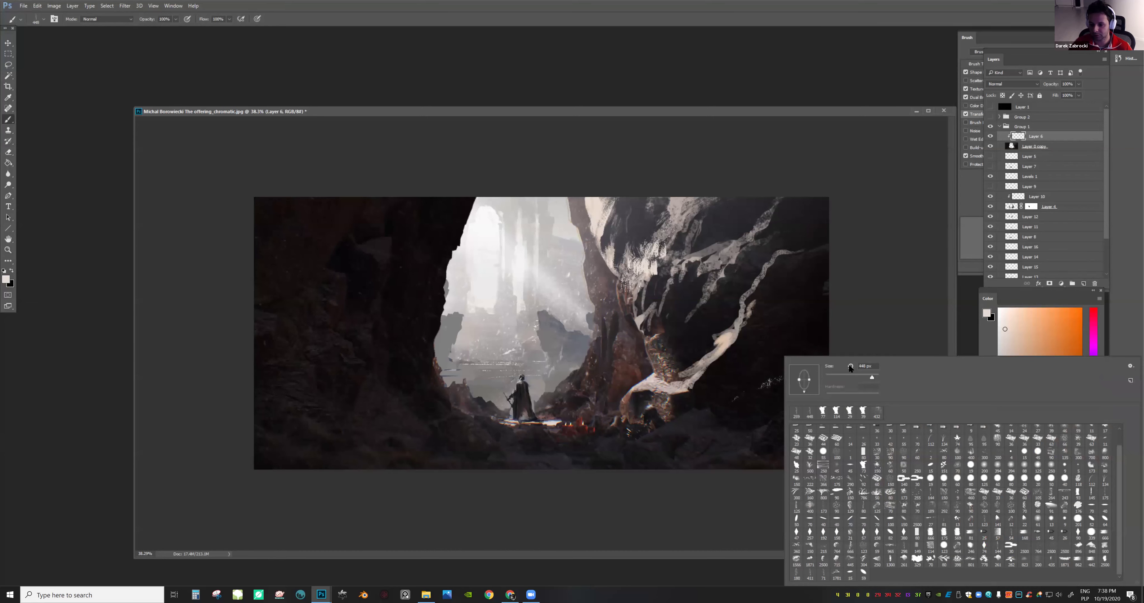
pyautogui.press('Escape')
pyautogui.keyDown('alt'); pyautogui.click(808, 366); pyautogui.keyUp('alt')
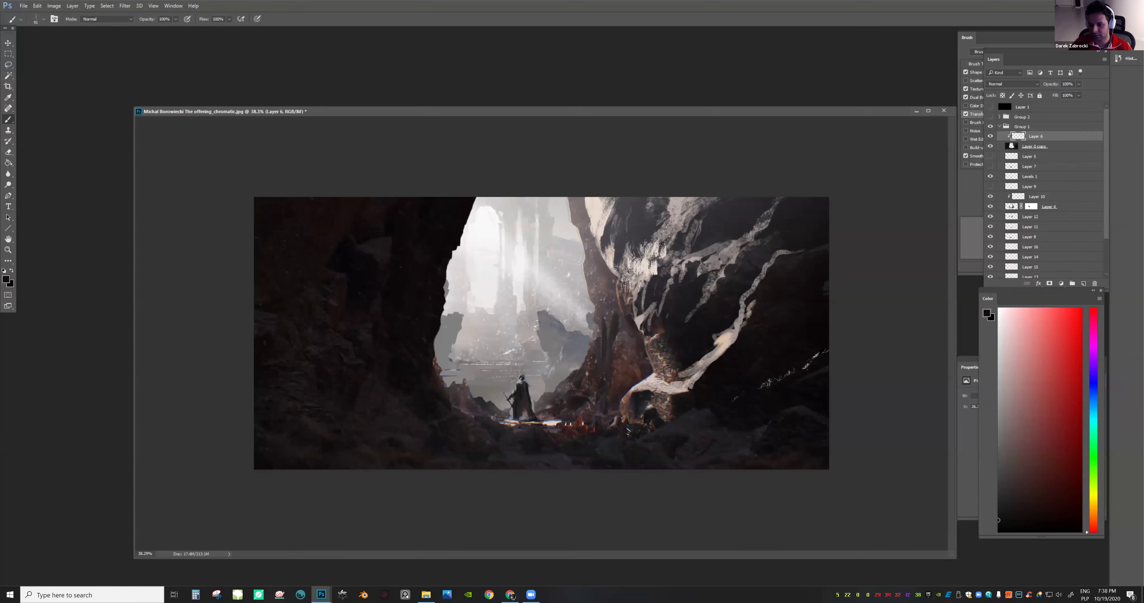
pyautogui.keyDown('alt'); pyautogui.click(820, 353); pyautogui.keyUp('alt')
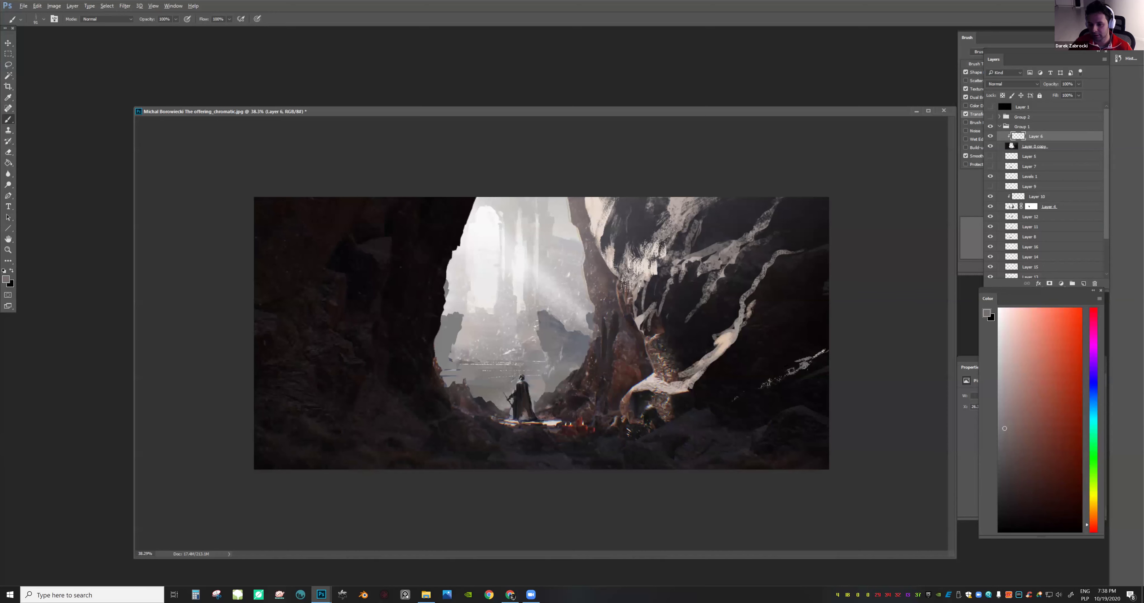
pyautogui.keyDown('alt'); pyautogui.click(795, 369); pyautogui.keyUp('alt')
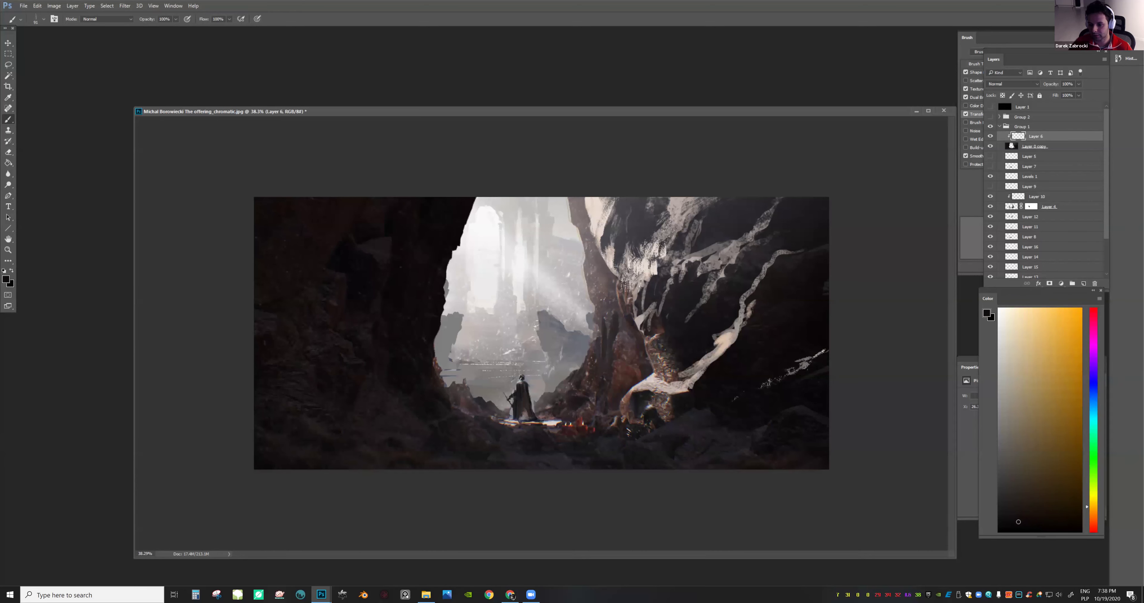
pyautogui.keyDown('alt'); pyautogui.click(798, 366); pyautogui.keyUp('alt')
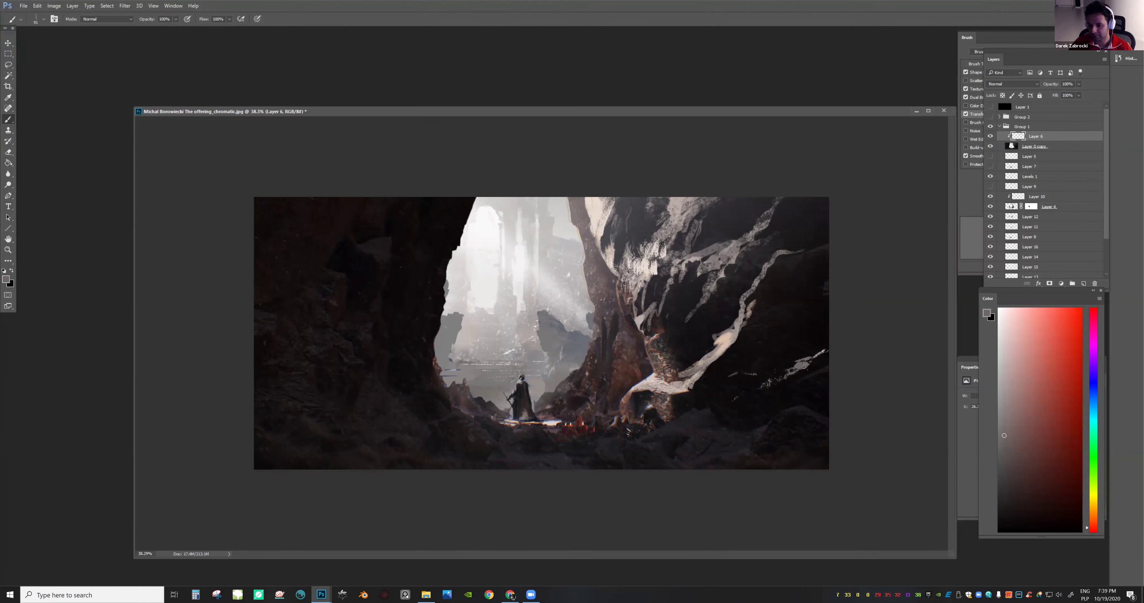
# Break up the smooth pale diagonal ridge on the large rock with textured Brush and Eraser strokes, working on the flipped canvas
pyautogui.rightClick(771, 354)
pyautogui.press('Return')
pyautogui.moveTo(730, 343)
pyautogui.mouseDown()
pyautogui.moveTo(718, 353)
pyautogui.moveTo(780, 326)
pyautogui.mouseUp()
pyautogui.press('F2')
pyautogui.moveTo(692, 368); pyautogui.dragTo(755, 366)
pyautogui.press('e')
pyautogui.moveTo(344, 343); pyautogui.dragTo(376, 363)
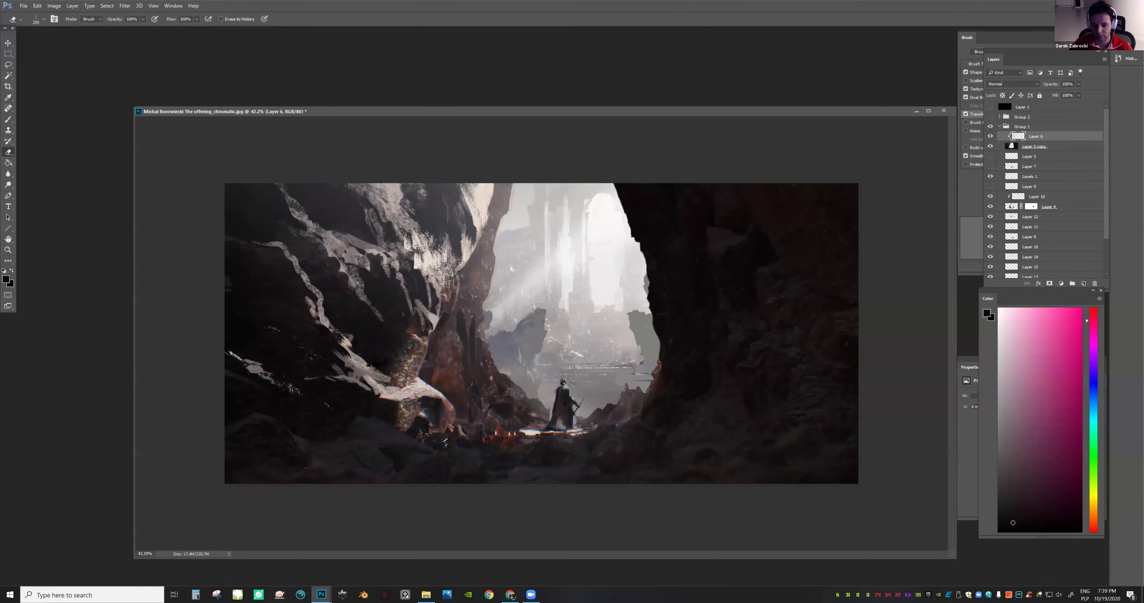
pyautogui.moveTo(581, 370); pyautogui.dragTo(548, 370)
pyautogui.moveTo(328, 234); pyautogui.dragTo(350, 234)
pyautogui.press('b')
# Refine the large rock's shadows and streaks on Layer 6 with colours sampled from the surrounding rock
pyautogui.press('b')
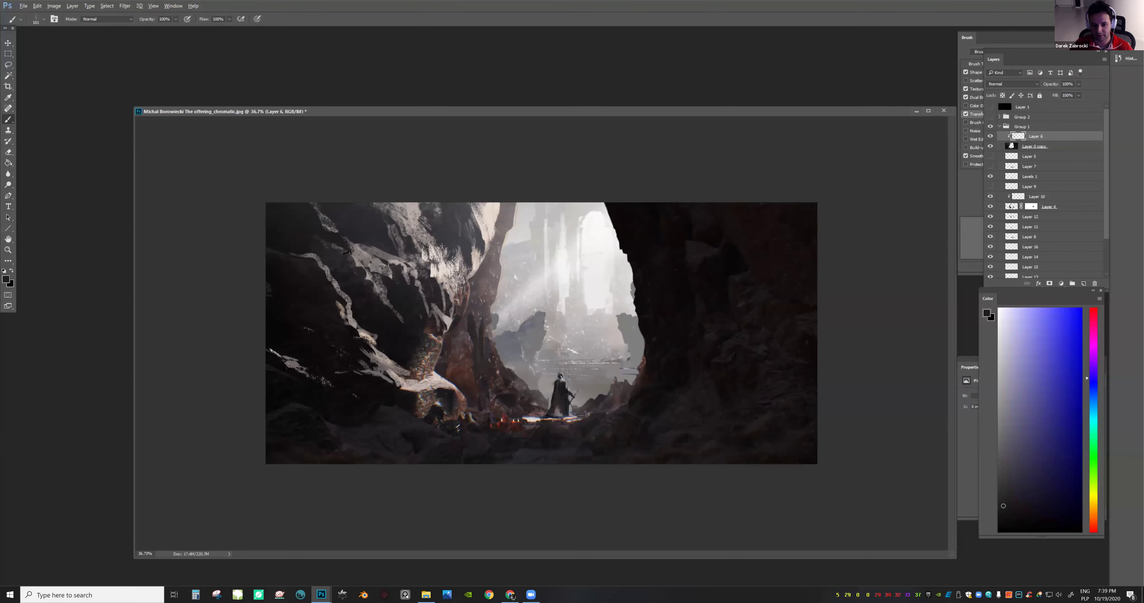
pyautogui.keyDown('alt'); pyautogui.click(349, 254); pyautogui.keyUp('alt')
pyautogui.moveTo(347, 250); pyautogui.dragTo(333, 227)
pyautogui.keyDown('alt'); pyautogui.click(317, 230); pyautogui.keyUp('alt')
pyautogui.press('z')
pyautogui.moveTo(573, 296)
pyautogui.mouseDown()
pyautogui.moveTo(556, 300)
pyautogui.moveTo(567, 323)
pyautogui.moveTo(523, 299)
pyautogui.moveTo(535, 308)
pyautogui.mouseUp()
pyautogui.press('b')
pyautogui.keyDown('alt'); pyautogui.click(467, 251); pyautogui.keyUp('alt')
pyautogui.press('z')
pyautogui.scroll(2, 462, 322)
pyautogui.press('b')
pyautogui.keyDown('alt'); pyautogui.click(455, 393); pyautogui.keyUp('alt')
pyautogui.press('z')
pyautogui.moveTo(484, 398); pyautogui.dragTo(497, 399)
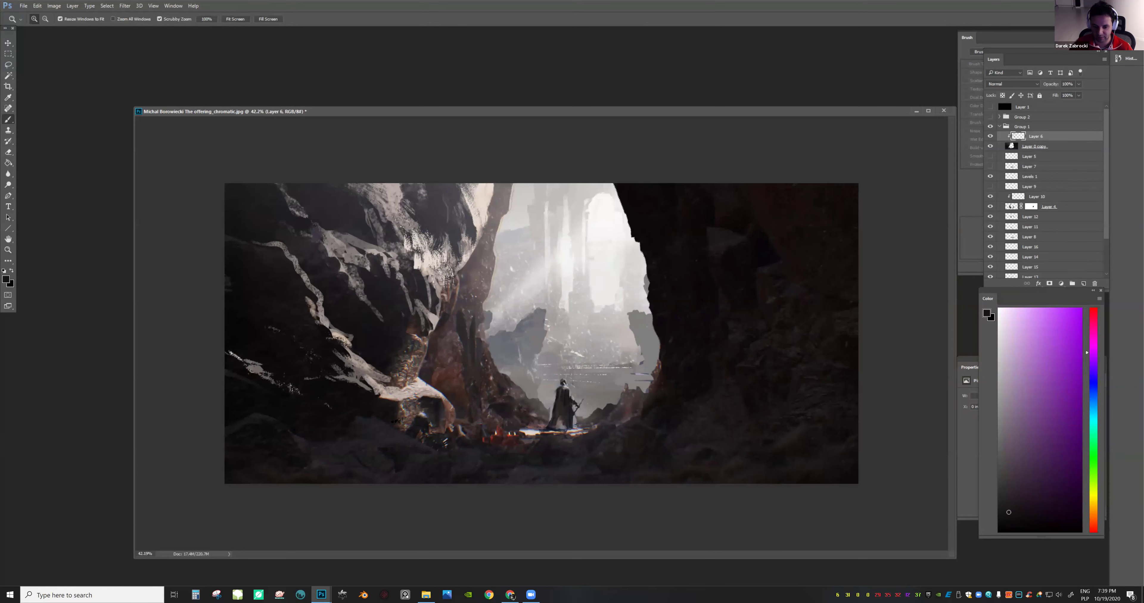
pyautogui.press('b')
pyautogui.keyDown('alt'); pyautogui.click(409, 388); pyautogui.keyUp('alt')
pyautogui.moveTo(360, 419); pyautogui.dragTo(415, 452)
pyautogui.hotkey('ctrl', 'alt', 'z')
# Paint grey highlights along the foreground rocks below the large rock, using tones sampled from its lit areas
pyautogui.keyDown('alt'); pyautogui.click(393, 393); pyautogui.keyUp('alt')
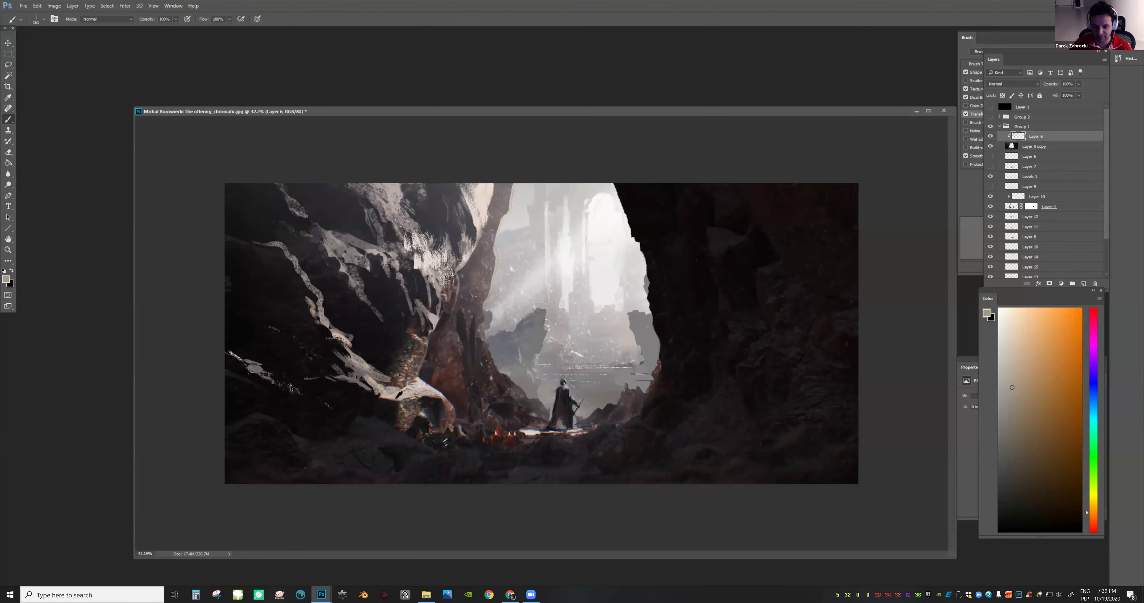
pyautogui.keyDown('alt'); pyautogui.click(396, 398); pyautogui.keyUp('alt')
pyautogui.keyDown('alt'); pyautogui.click(253, 369); pyautogui.keyUp('alt')
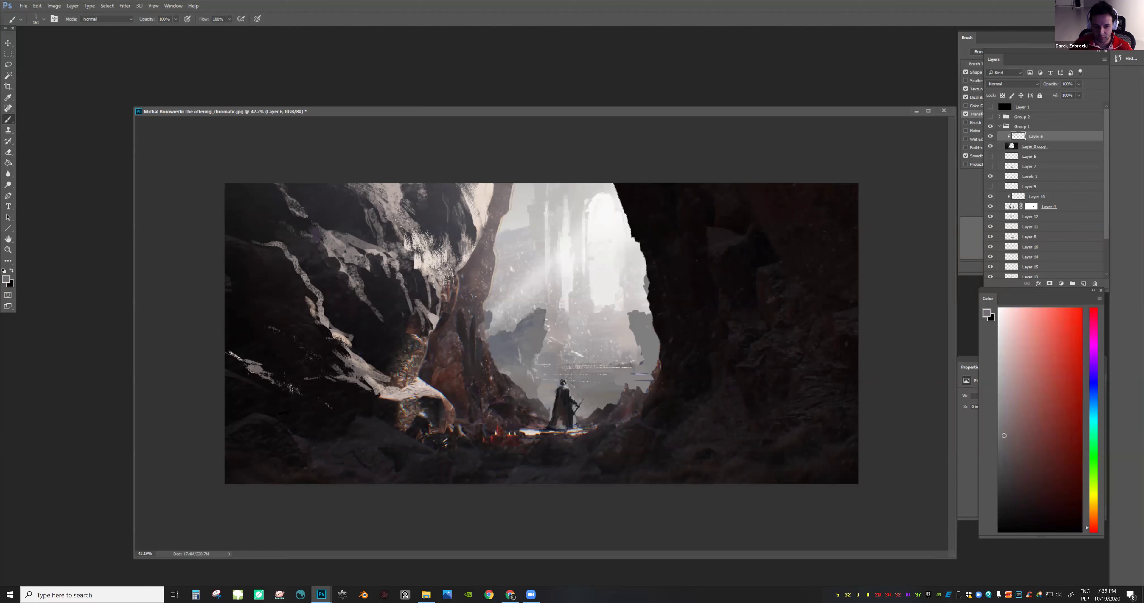
pyautogui.moveTo(260, 412)
pyautogui.mouseDown()
pyautogui.moveTo(341, 446)
pyautogui.moveTo(433, 446)
pyautogui.moveTo(364, 435)
pyautogui.moveTo(412, 439)
pyautogui.moveTo(402, 435)
pyautogui.mouseUp()
pyautogui.press('e')
pyautogui.press('b')
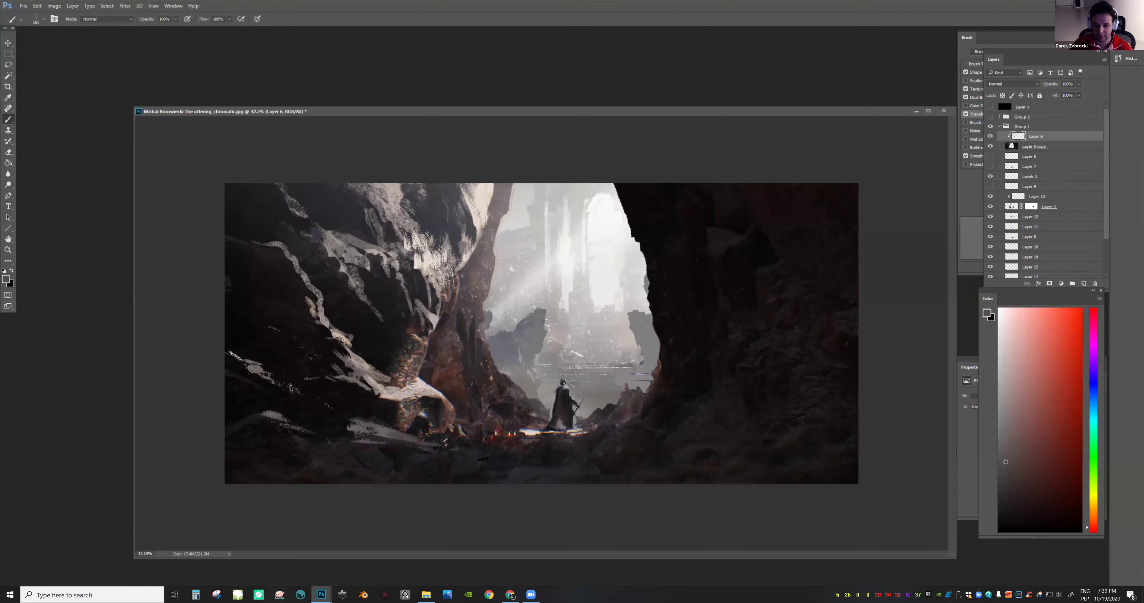
# Add darker grey strokes beneath the foreground rock highlights, and flip the canvas horizontally
pyautogui.moveTo(281, 429); pyautogui.dragTo(302, 438)
pyautogui.moveTo(265, 421)
pyautogui.mouseDown()
pyautogui.moveTo(296, 451)
pyautogui.moveTo(289, 433)
pyautogui.mouseUp()
pyautogui.press('e')
pyautogui.hotkey('ctrl', 'space')
pyautogui.moveTo(635, 333); pyautogui.dragTo(594, 330)
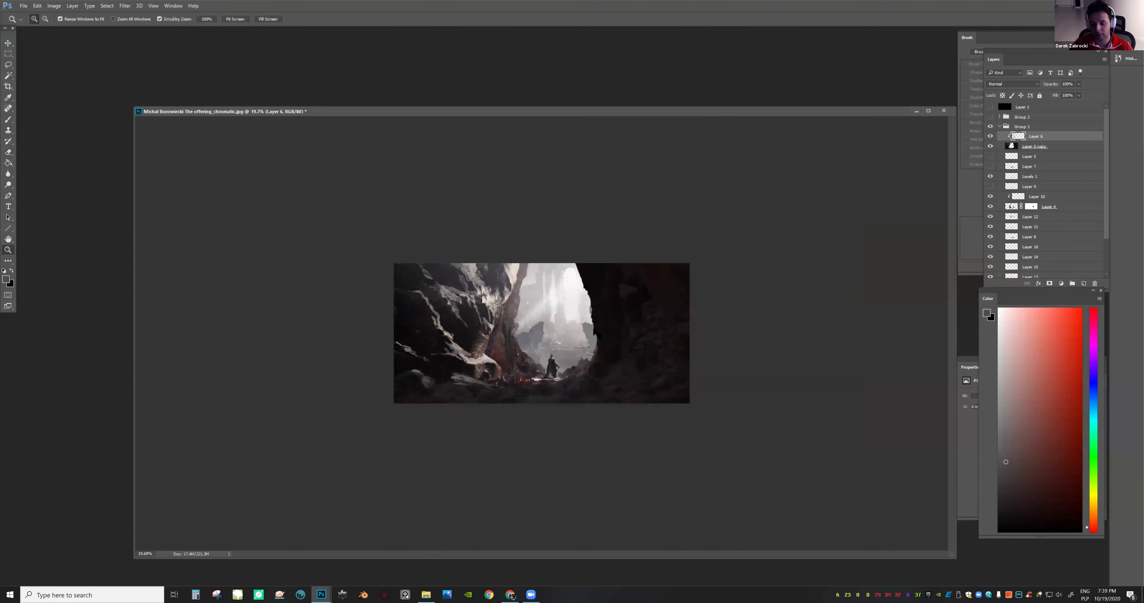
pyautogui.hotkey('ctrl', 'shift', 'h')
pyautogui.moveTo(705, 369); pyautogui.dragTo(741, 377)
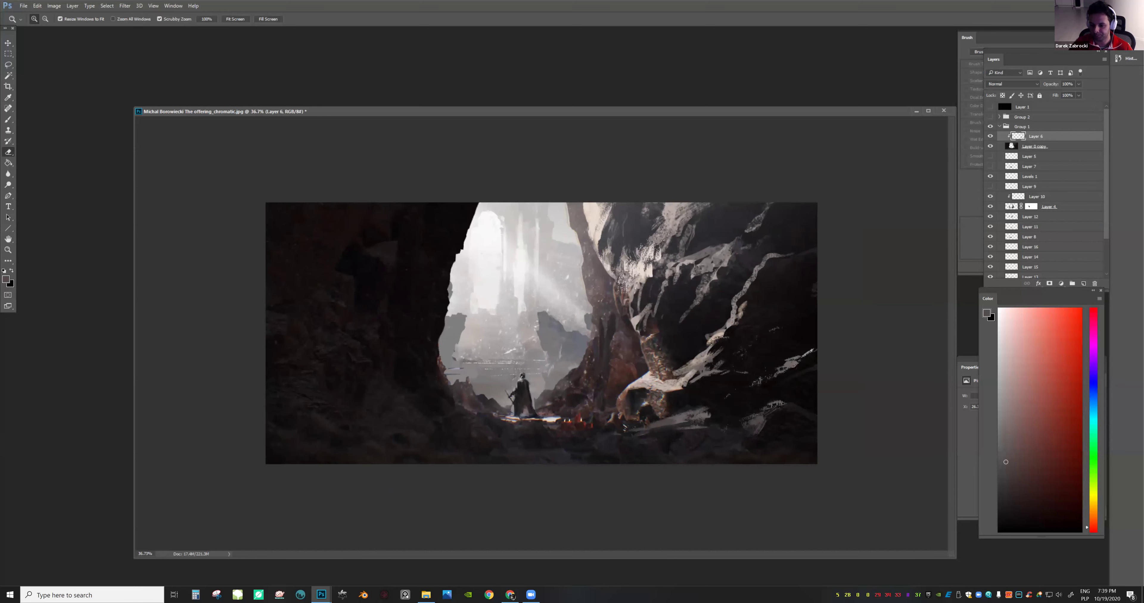
# Brush grey streaks across the dark foreground beneath the large rock on Layer 6 and soften them with the Eraser
pyautogui.press('z')
pyautogui.moveTo(540, 334); pyautogui.dragTo(559, 335)
pyautogui.press('e')
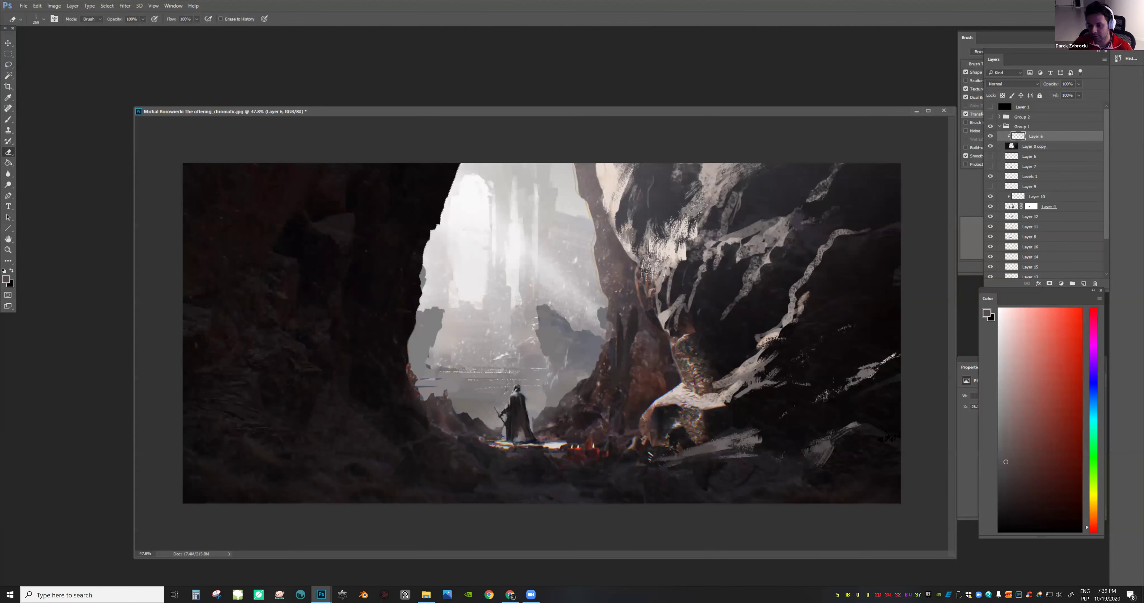
pyautogui.press('b')
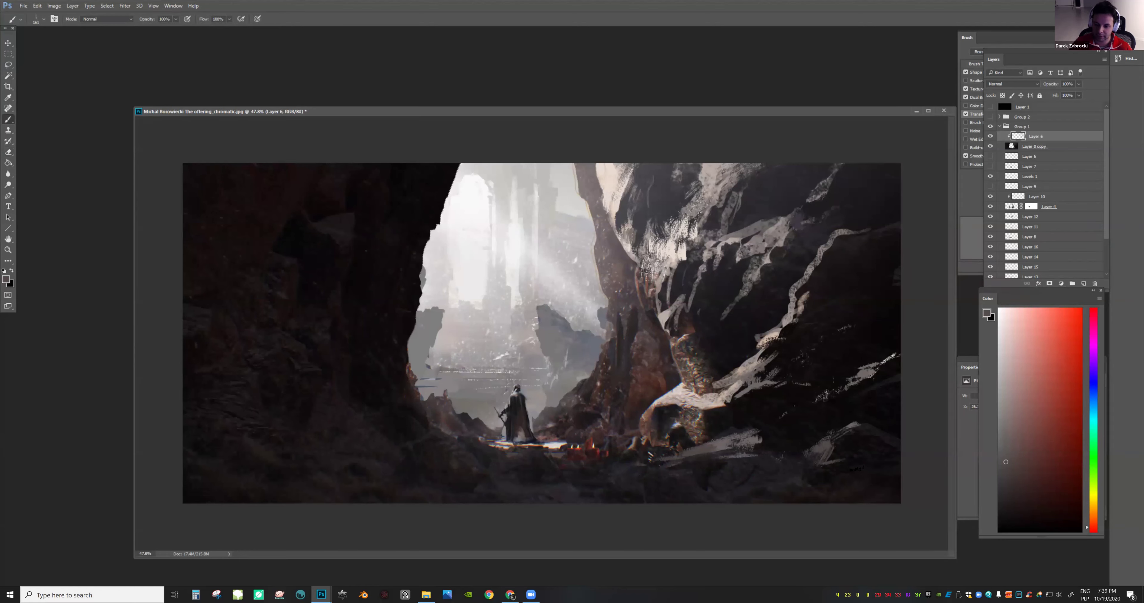
pyautogui.moveTo(774, 485); pyautogui.dragTo(636, 489)
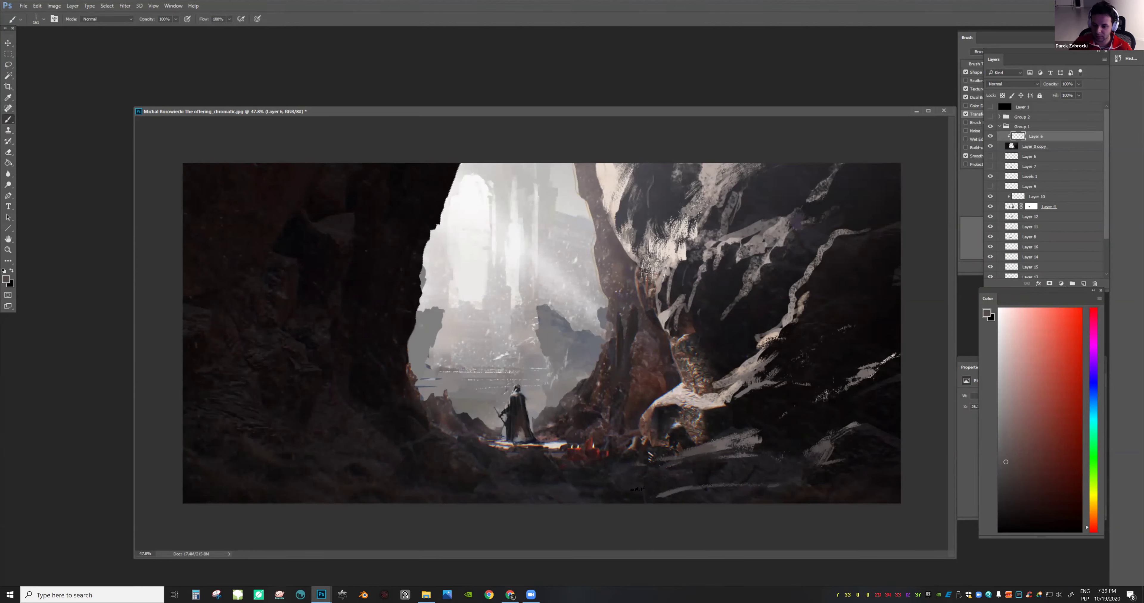
pyautogui.press('e')
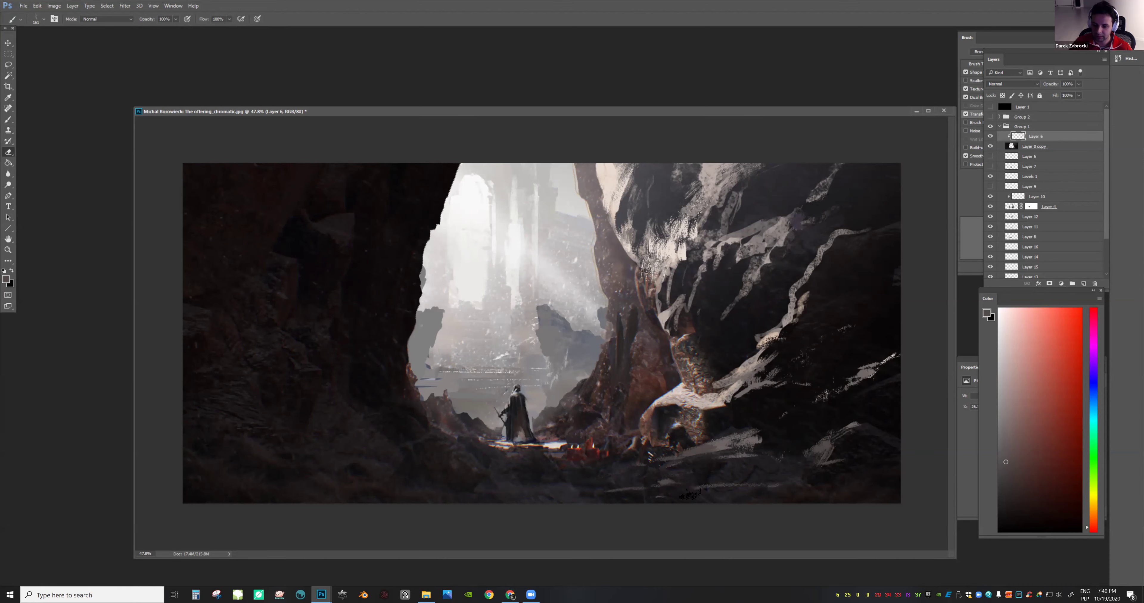
pyautogui.moveTo(755, 465)
pyautogui.mouseDown()
pyautogui.moveTo(695, 448)
pyautogui.moveTo(677, 460)
pyautogui.mouseUp()
# Darken the foreground ground below the large rock with a near-black colour sampled from the shadows
pyautogui.press('b')
pyautogui.keyDown('alt'); pyautogui.click(760, 421); pyautogui.keyUp('alt')
pyautogui.moveTo(754, 449)
pyautogui.mouseDown()
pyautogui.moveTo(640, 463)
pyautogui.moveTo(643, 472)
pyautogui.mouseUp()
pyautogui.moveTo(744, 472)
pyautogui.mouseDown()
pyautogui.moveTo(671, 470)
pyautogui.moveTo(693, 477)
pyautogui.moveTo(644, 507)
pyautogui.moveTo(629, 453)
pyautogui.moveTo(677, 445)
pyautogui.mouseUp()
pyautogui.rightClick(746, 400)
# Toggle Layers 12, 11 and 8 off and on to identify their content, and make Layer 8 active
pyautogui.hotkey('ctrl', 'space')
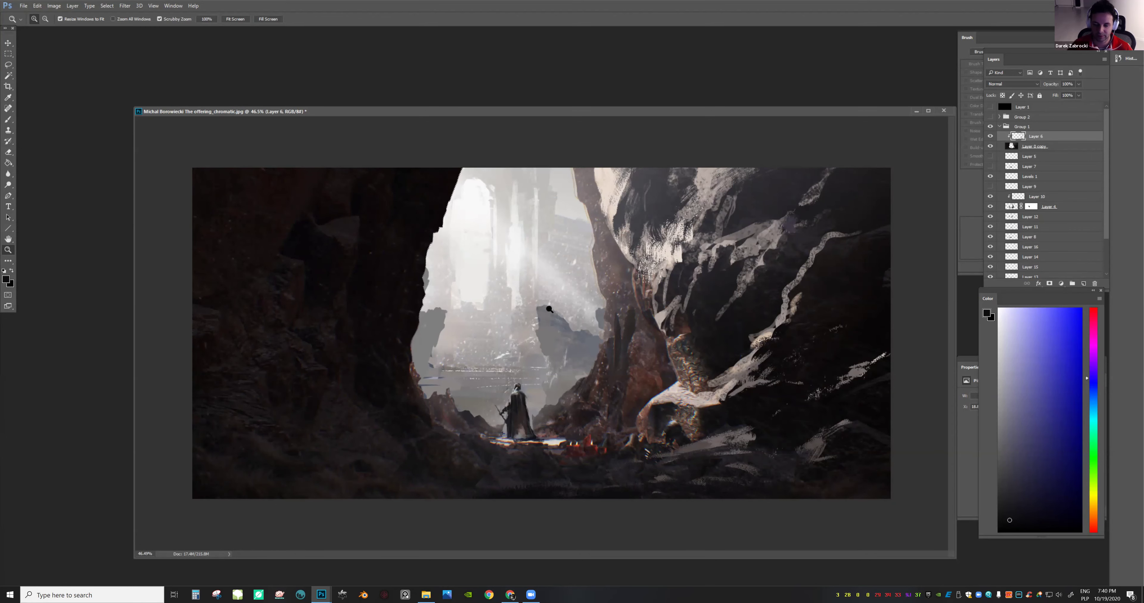
pyautogui.moveTo(550, 309); pyautogui.dragTo(549, 303)
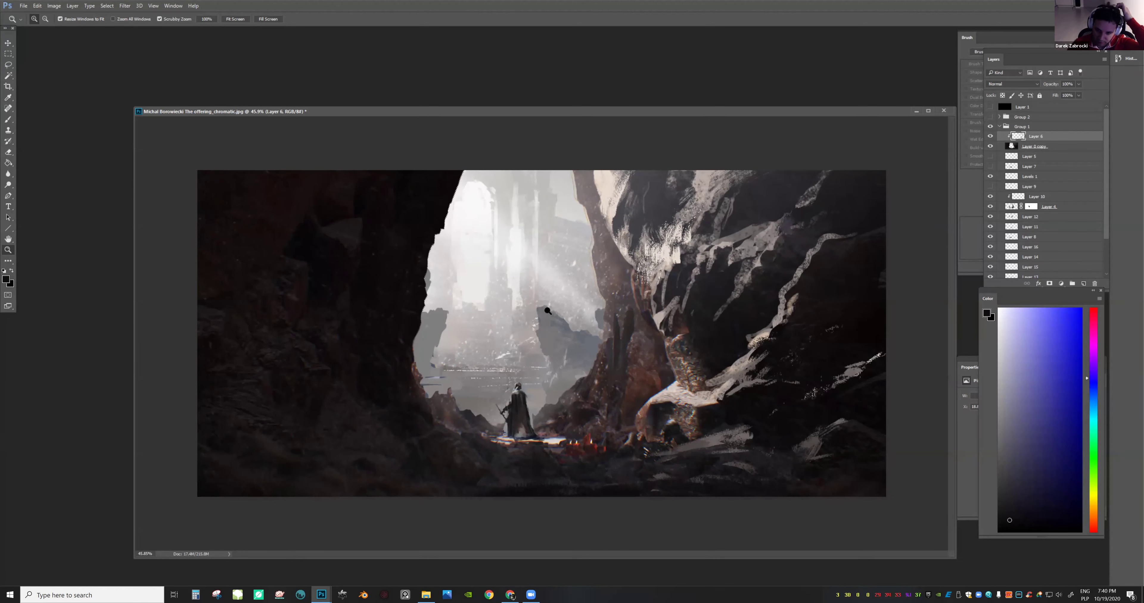
pyautogui.moveTo(543, 343); pyautogui.dragTo(612, 308)
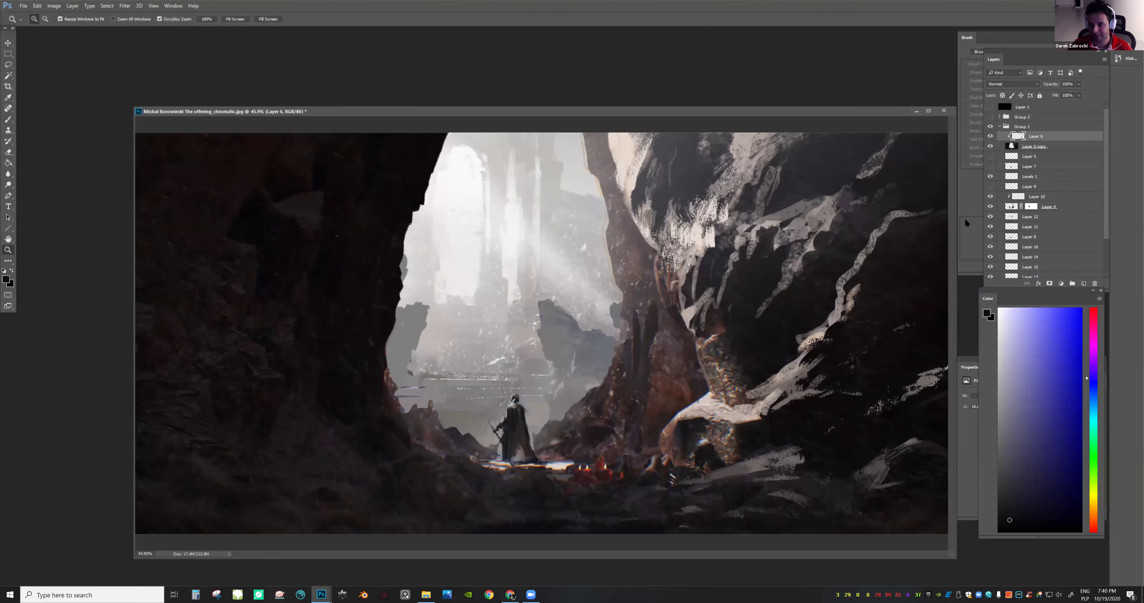
pyautogui.click(990, 216)
pyautogui.click(990, 217)
pyautogui.click(991, 226)
pyautogui.click(991, 227)
pyautogui.click(990, 237)
pyautogui.click(990, 237)
pyautogui.click(1030, 237)
# Paint light highlight lines on the misty water behind the figure, using a pale grey sampled from the background
pyautogui.moveTo(503, 364); pyautogui.dragTo(521, 369)
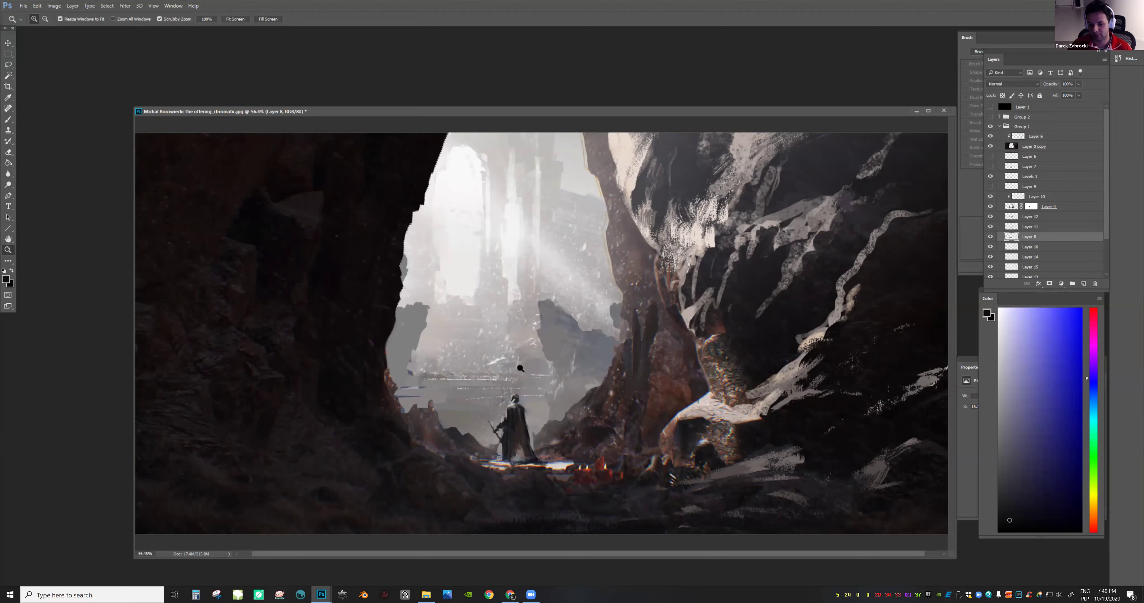
pyautogui.press('b')
pyautogui.keyDown('alt'); pyautogui.click(523, 345); pyautogui.keyUp('alt')
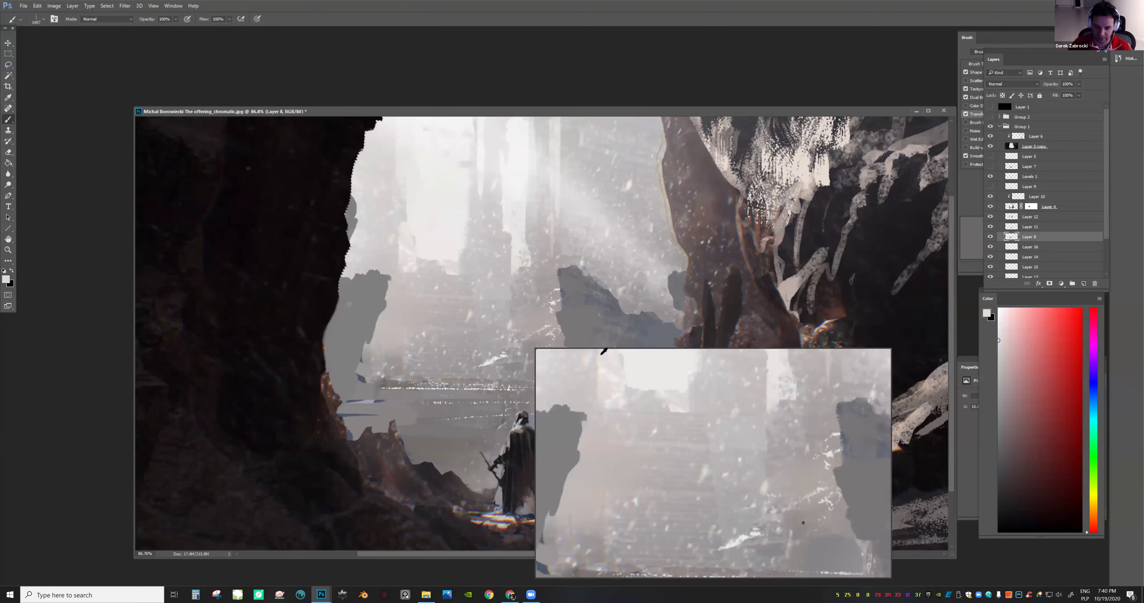
pyautogui.click(397, 392)
pyautogui.moveTo(421, 400)
pyautogui.mouseDown()
pyautogui.moveTo(364, 394)
pyautogui.moveTo(358, 417)
pyautogui.moveTo(444, 431)
pyautogui.mouseUp()
# Add thin horizontal highlights to the distant steps beyond the water, and flip the canvas horizontally
pyautogui.hotkey('ctrl', 'space')
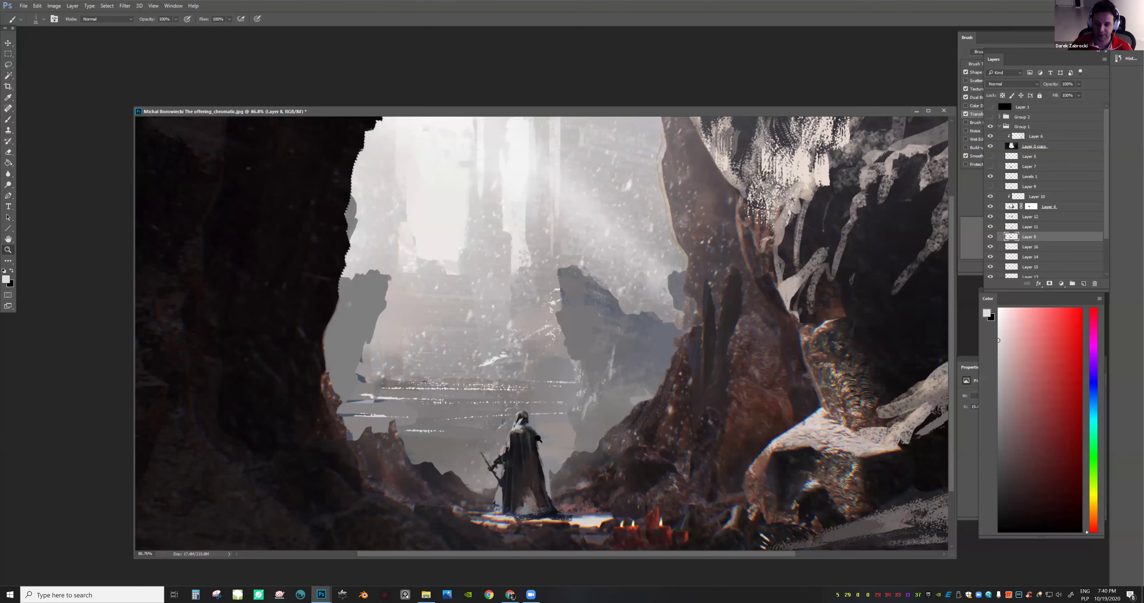
pyautogui.moveTo(425, 311)
pyautogui.mouseDown()
pyautogui.moveTo(404, 312)
pyautogui.moveTo(468, 315)
pyautogui.mouseUp()
pyautogui.moveTo(453, 316); pyautogui.dragTo(371, 313)
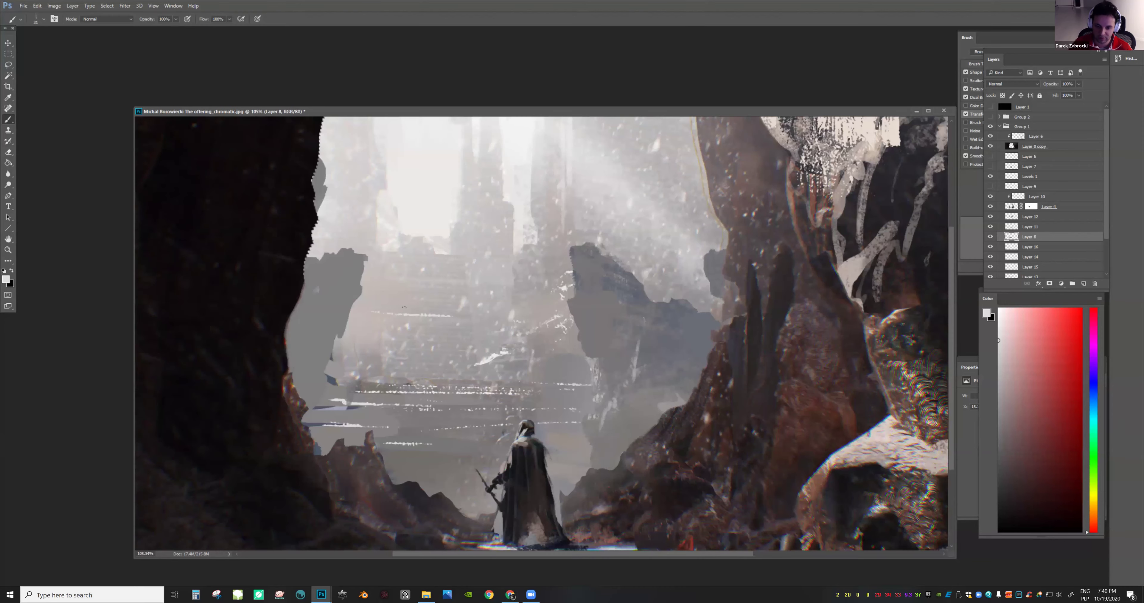
pyautogui.moveTo(450, 315); pyautogui.dragTo(396, 315)
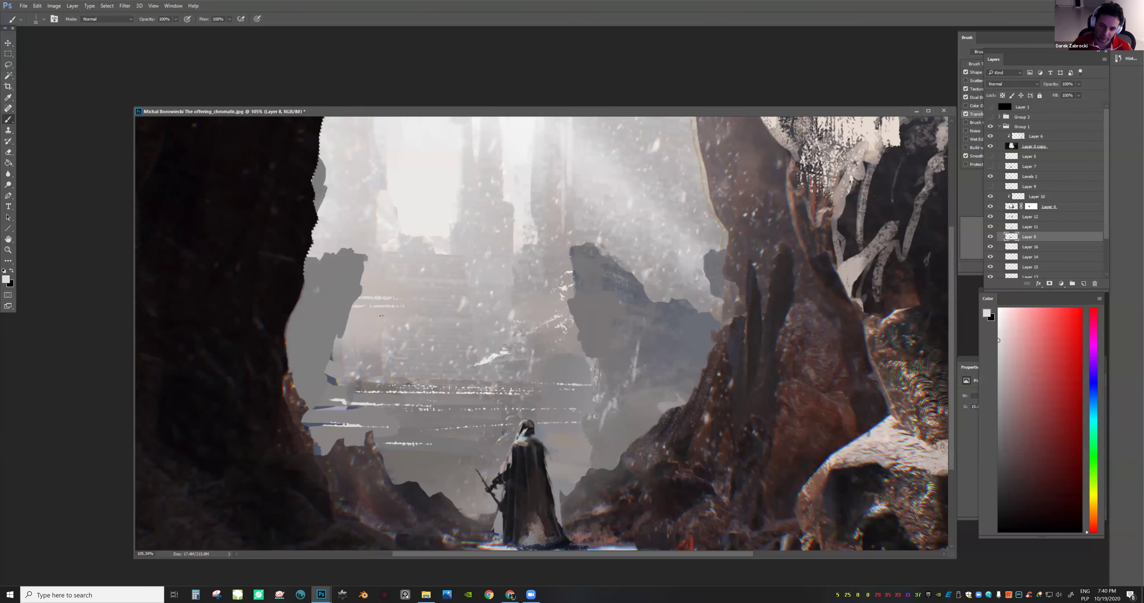
pyautogui.hotkey('ctrl', 'space')
pyautogui.moveTo(534, 293); pyautogui.dragTo(417, 300)
pyautogui.press('F2')
pyautogui.moveTo(643, 331); pyautogui.dragTo(718, 324)
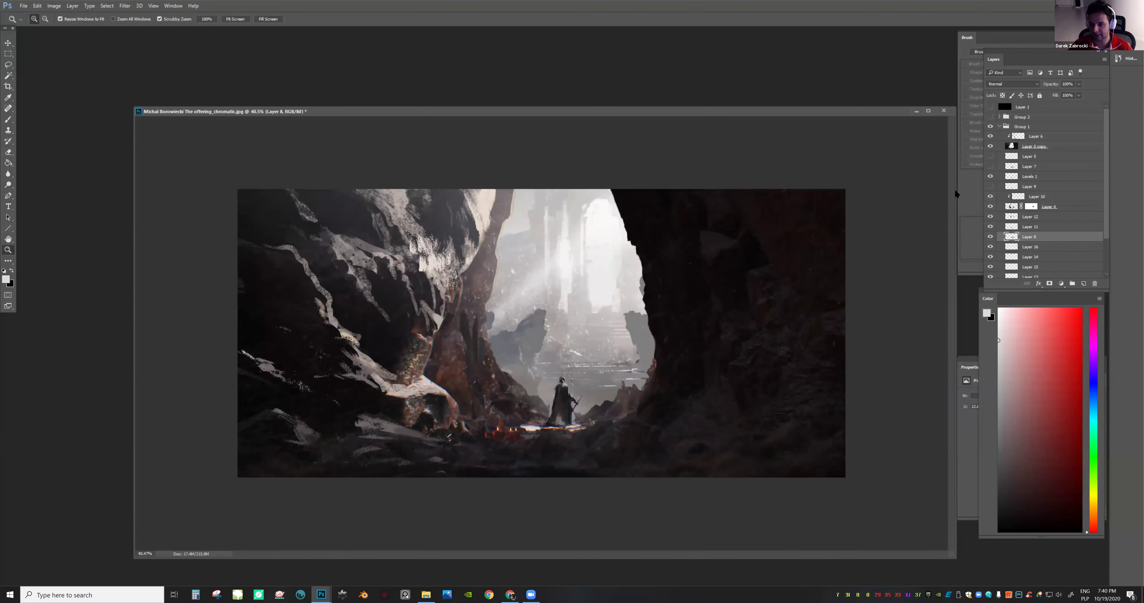
# Create a new layer above Layer 6 and set up the Brush with a dark, muted blue
pyautogui.click(1059, 137)
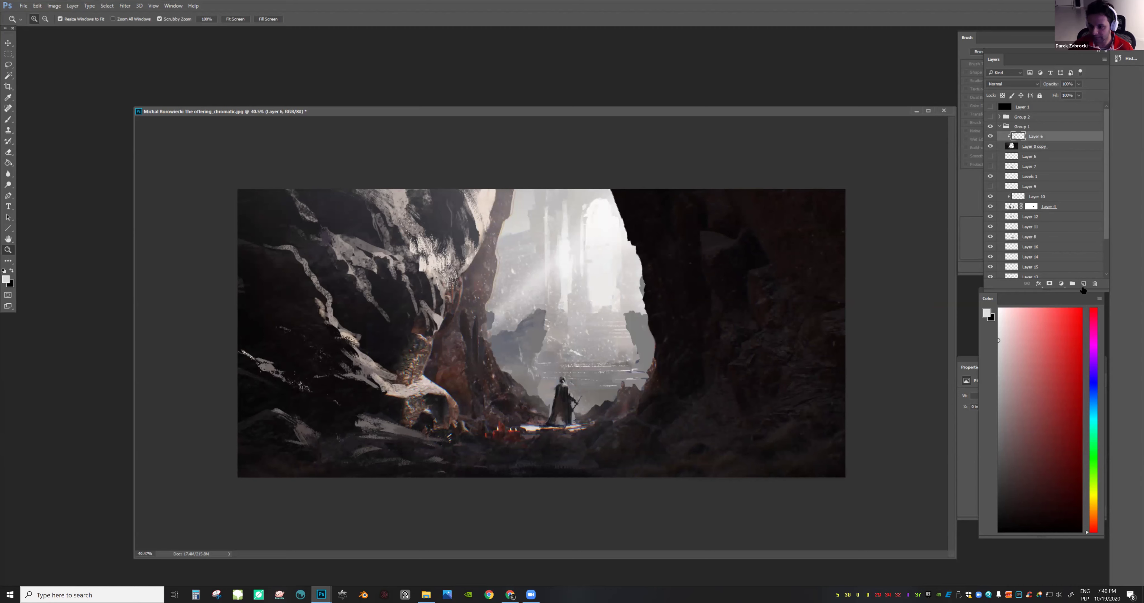
pyautogui.hotkey('ctrl', 'shift', 'alt', 'n')
pyautogui.press('b')
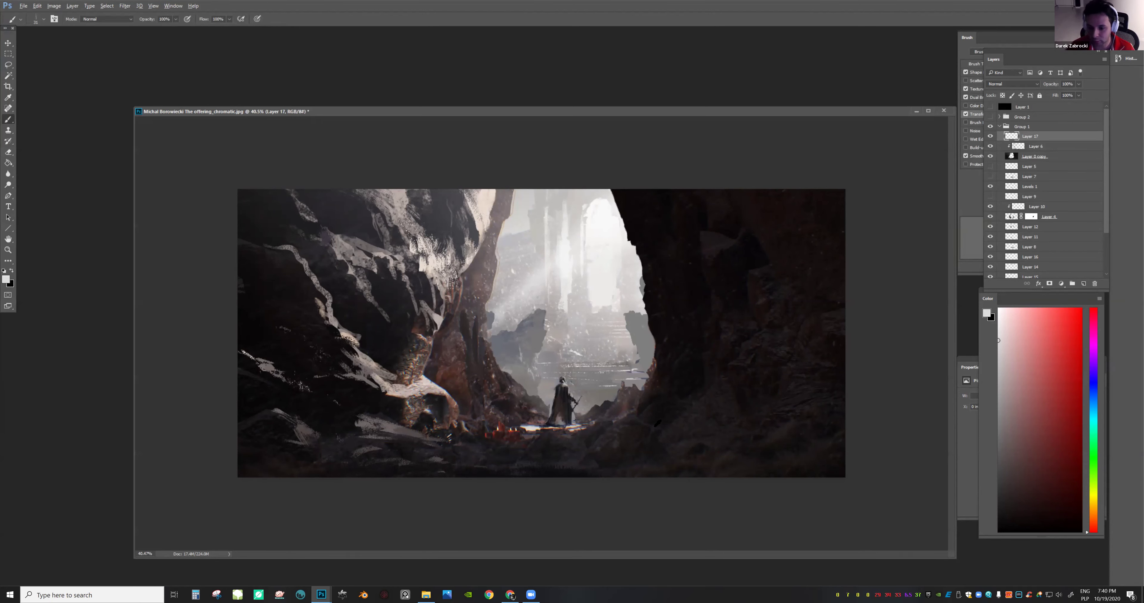
pyautogui.keyDown('alt'); pyautogui.click(760, 421); pyautogui.keyUp('alt')
pyautogui.keyDown('alt'); pyautogui.click(714, 341); pyautogui.keyUp('alt')
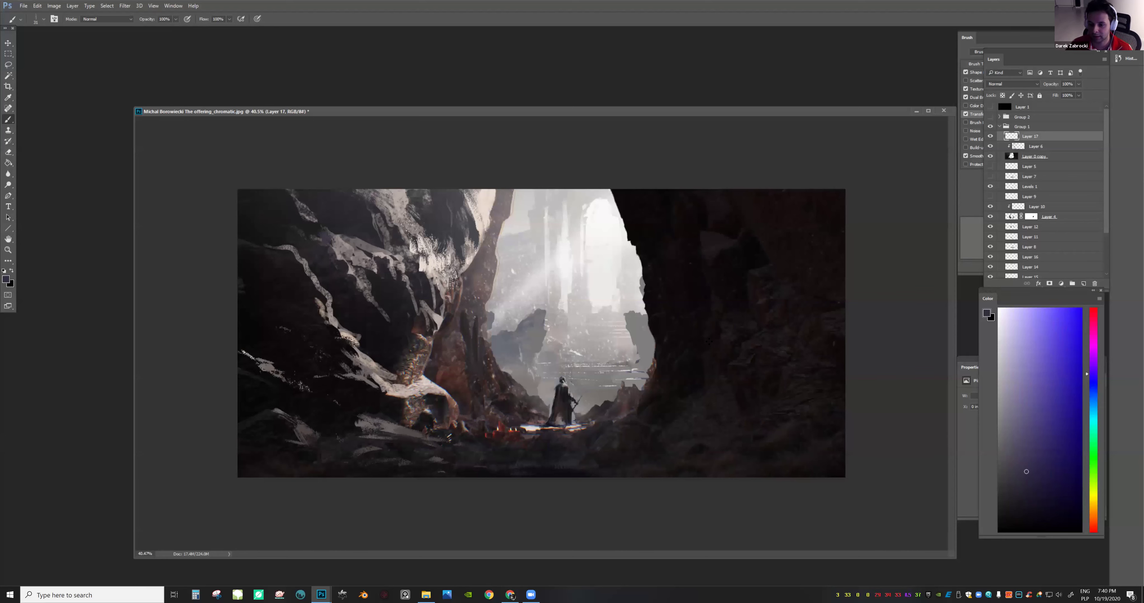
pyautogui.rightClick(714, 341)
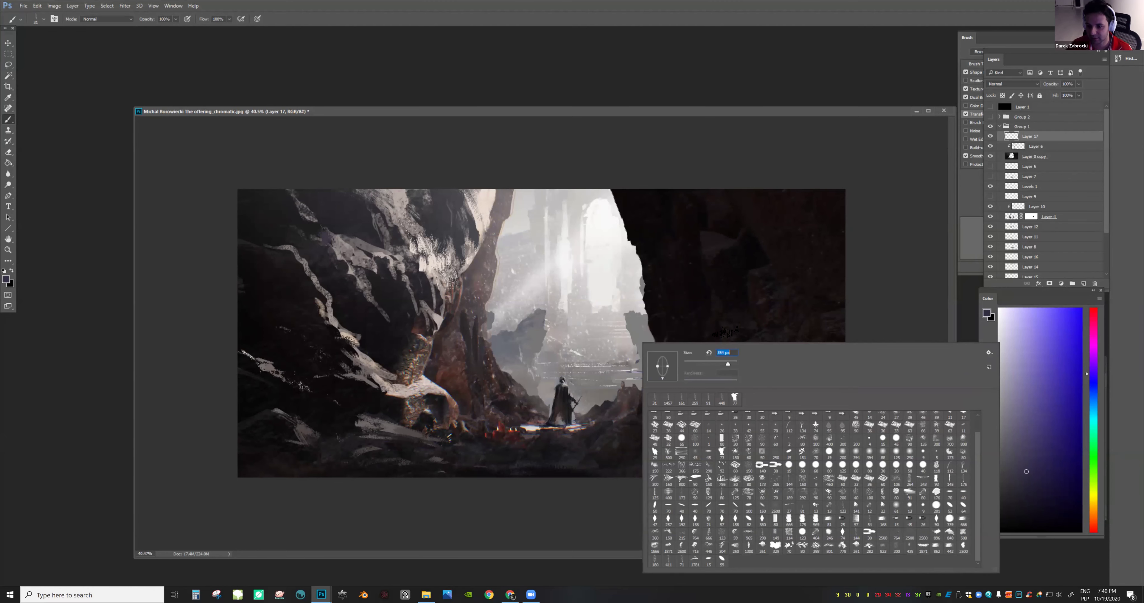
pyautogui.click(1055, 450)
pyautogui.click(1094, 391)
pyautogui.click(1017, 477)
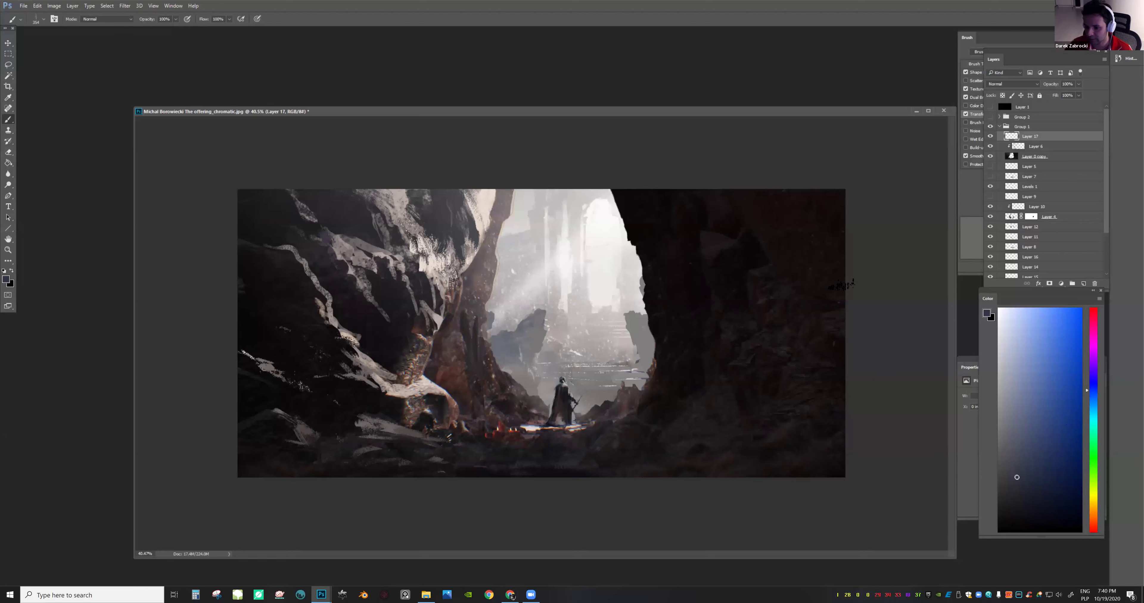
# Paint faint blue strokes over the upper part of the dark cave wall, and brighten the paint colour to a teal blue
pyautogui.moveTo(720, 247)
pyautogui.mouseDown()
pyautogui.moveTo(751, 228)
pyautogui.moveTo(721, 236)
pyautogui.moveTo(722, 252)
pyautogui.moveTo(742, 263)
pyautogui.moveTo(750, 252)
pyautogui.moveTo(719, 236)
pyautogui.moveTo(764, 231)
pyautogui.mouseUp()
pyautogui.keyDown('alt'); pyautogui.click(745, 238); pyautogui.keyUp('alt')
pyautogui.keyDown('alt'); pyautogui.click(737, 249); pyautogui.keyUp('alt')
pyautogui.keyDown('alt'); pyautogui.click(720, 239); pyautogui.keyUp('alt')
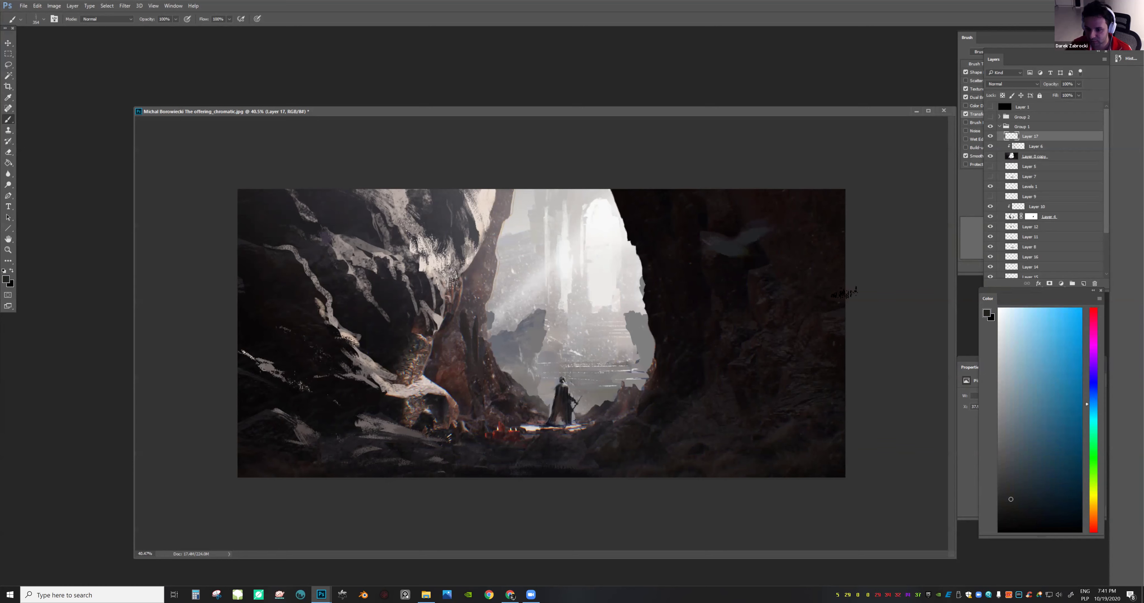
pyautogui.moveTo(802, 231); pyautogui.dragTo(834, 239)
pyautogui.moveTo(837, 187); pyautogui.dragTo(835, 195)
pyautogui.click(1035, 429)
# Flip the canvas horizontally and erase the faint blue strokes from the upper dark cave wall
pyautogui.press('z')
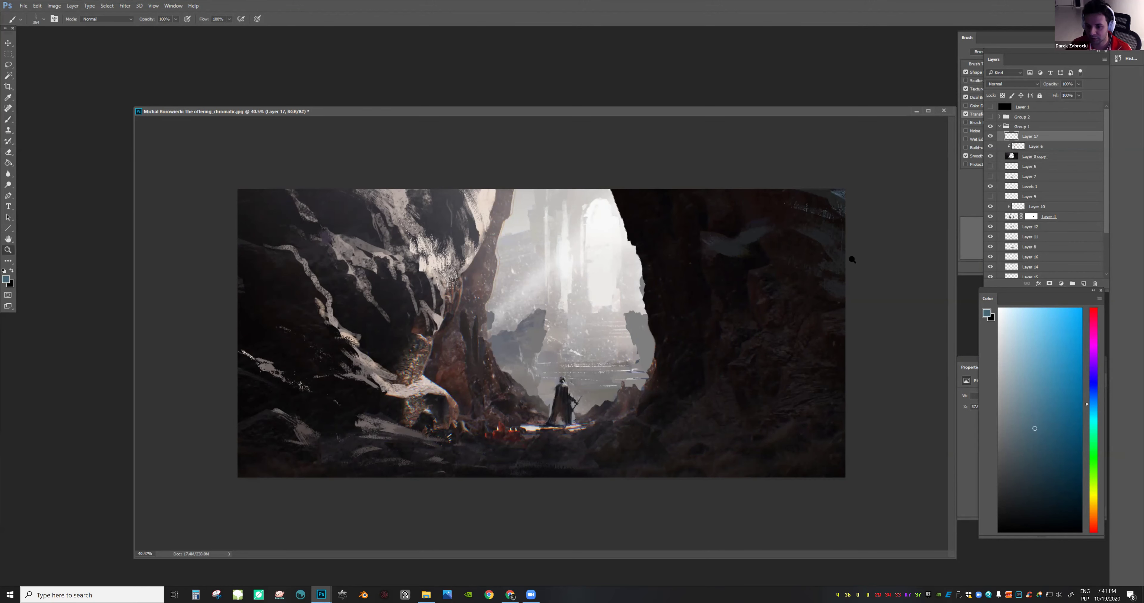
pyautogui.moveTo(852, 260); pyautogui.dragTo(721, 289)
pyautogui.hotkey('ctrl', 'shift', 'h')
pyautogui.moveTo(528, 312); pyautogui.dragTo(630, 322)
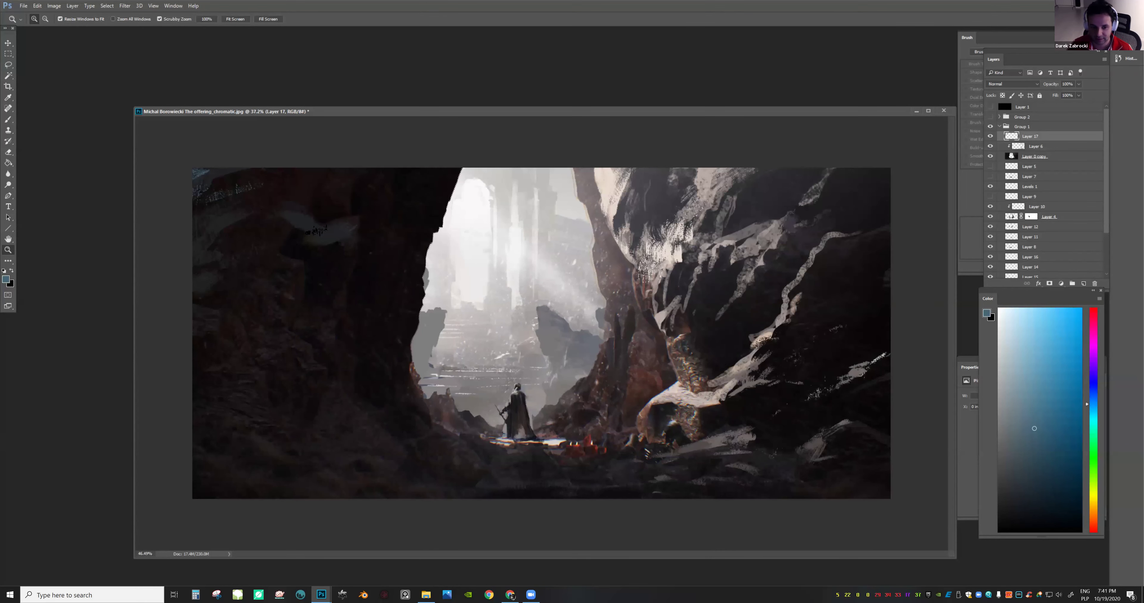
pyautogui.press('e')
pyautogui.moveTo(222, 204); pyautogui.dragTo(197, 172)
pyautogui.press('z')
pyautogui.moveTo(538, 264)
pyautogui.mouseDown()
pyautogui.moveTo(415, 267)
pyautogui.moveTo(449, 267)
pyautogui.moveTo(444, 301)
pyautogui.mouseUp()
pyautogui.press('e')
pyautogui.press('z')
# Pick a textured brush tip and paint teal-blue light on the upper and lower outer areas of the dark cave wall
pyautogui.press('b')
pyautogui.rightClick(544, 375)
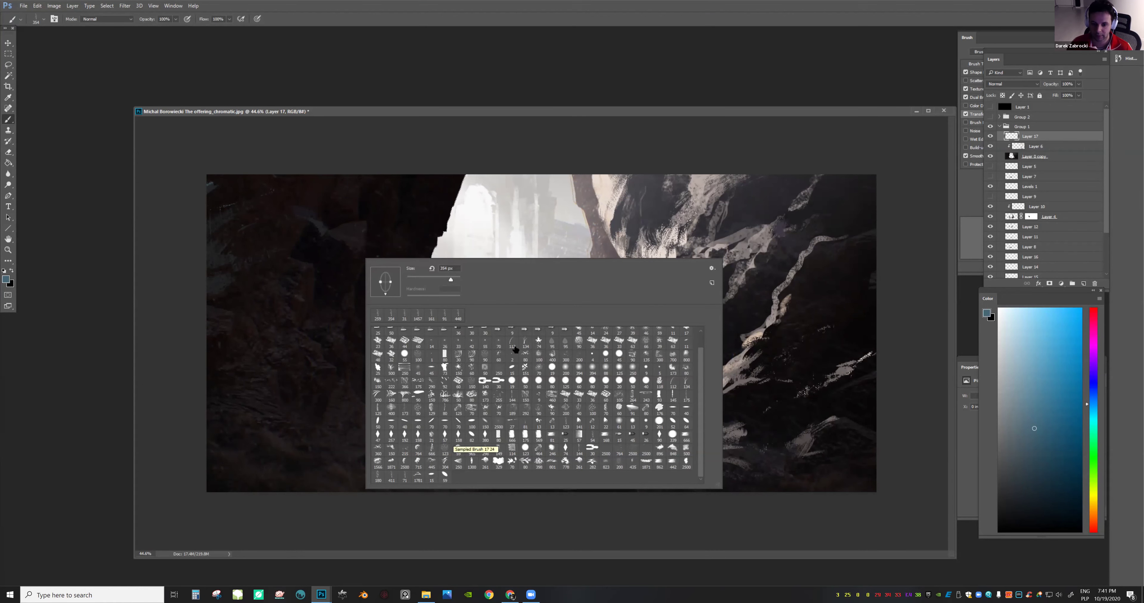
pyautogui.scroll(1, 698, 351)
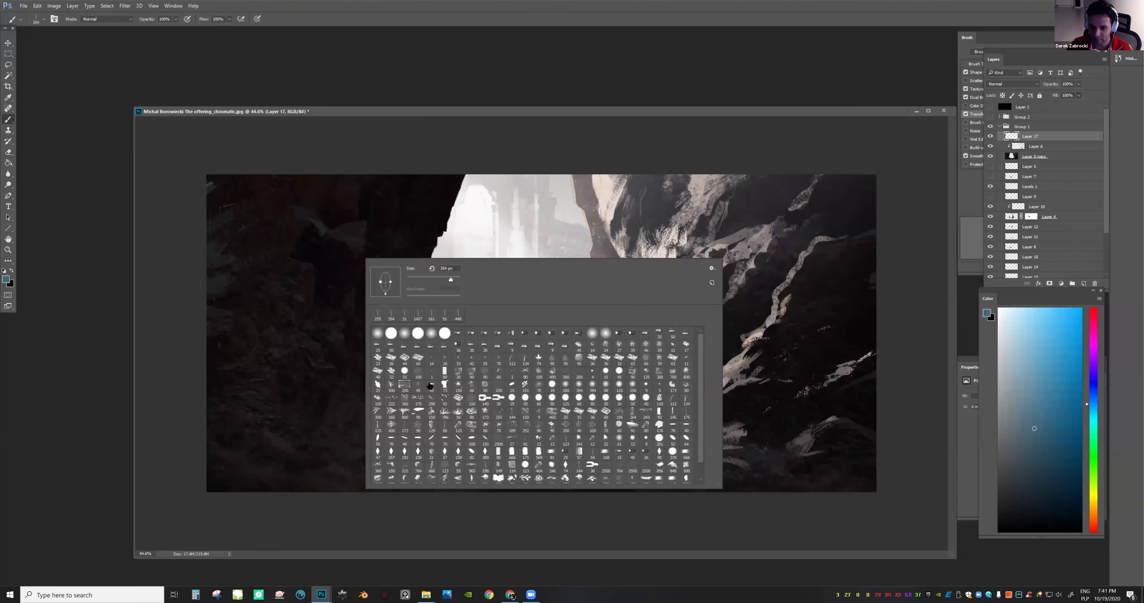
pyautogui.click(471, 360)
pyautogui.press('Return')
pyautogui.moveTo(257, 213)
pyautogui.mouseDown()
pyautogui.moveTo(218, 212)
pyautogui.moveTo(286, 202)
pyautogui.moveTo(324, 228)
pyautogui.mouseUp()
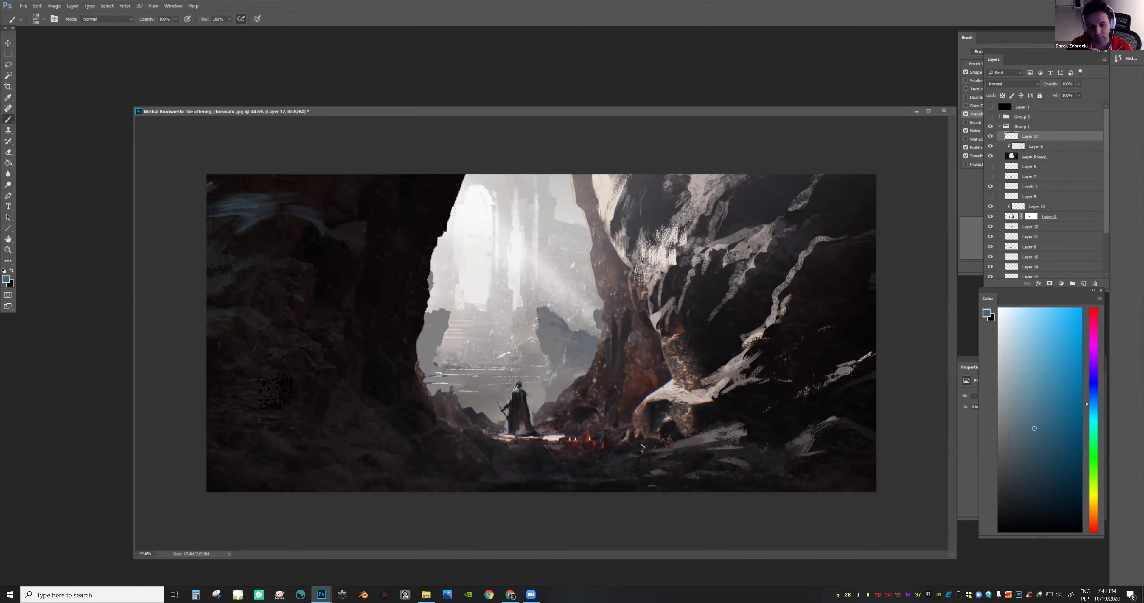
pyautogui.moveTo(197, 401); pyautogui.dragTo(267, 405)
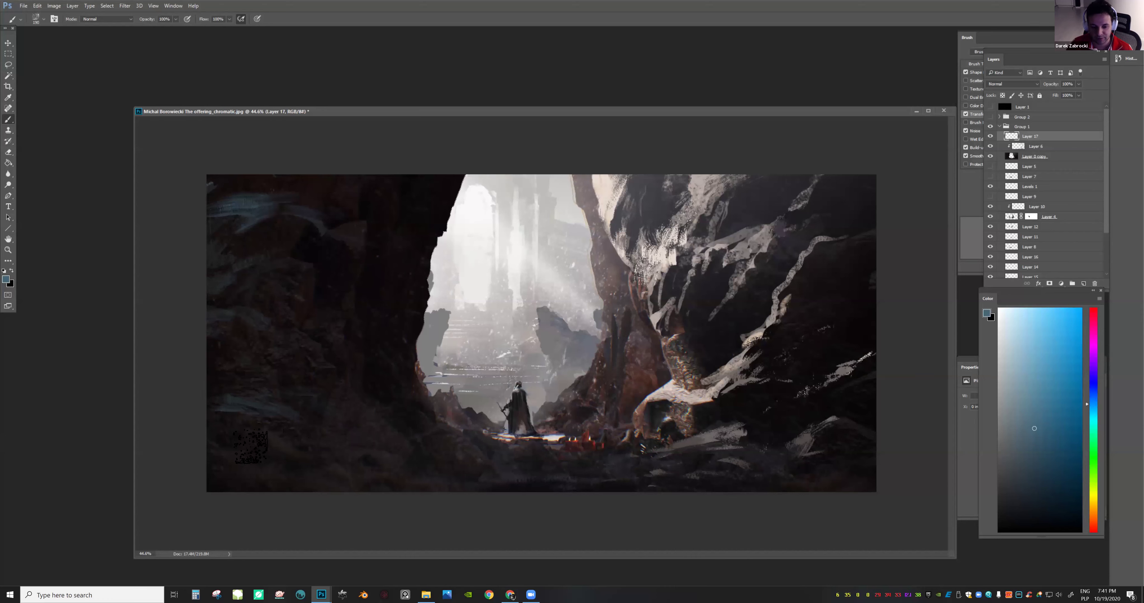
# Flip the canvas horizontally, adjust the brush, and extend the lower wall's light with a slightly deeper blue
pyautogui.hotkey('ctrl', 'space')
pyautogui.moveTo(586, 413); pyautogui.dragTo(556, 409)
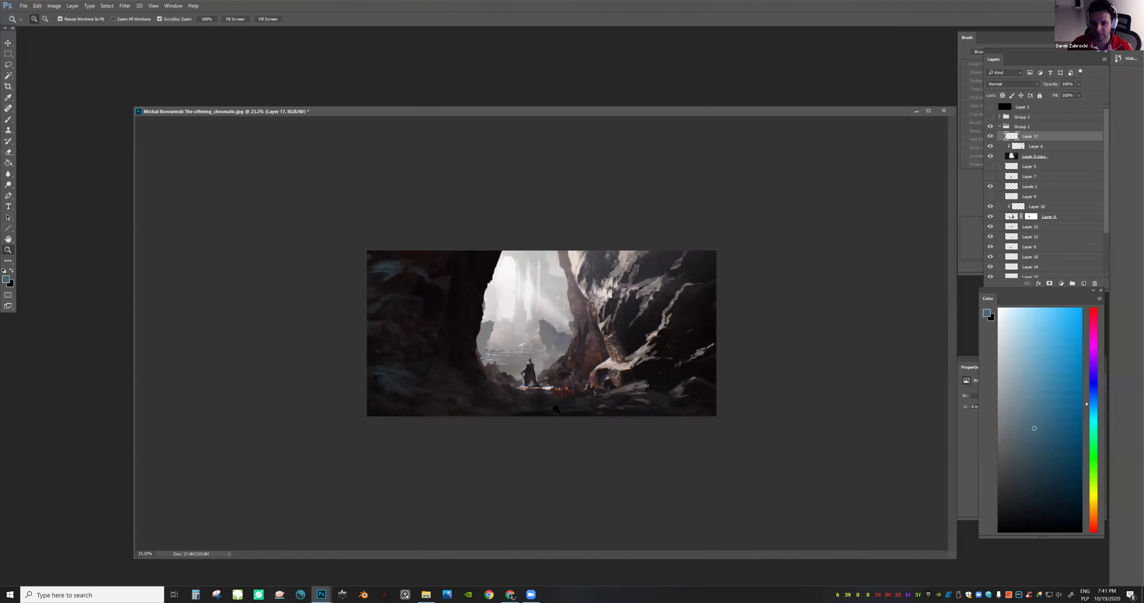
pyautogui.press('F2')
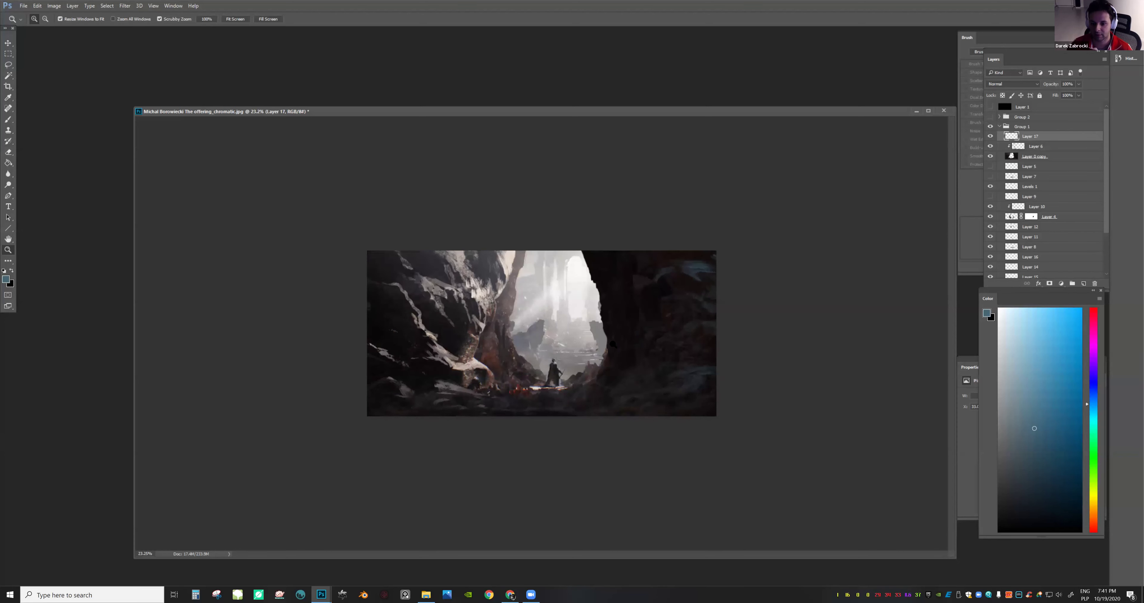
pyautogui.moveTo(751, 373); pyautogui.dragTo(793, 393)
pyautogui.rightClick(746, 381)
pyautogui.click(743, 384)
pyautogui.click(766, 349)
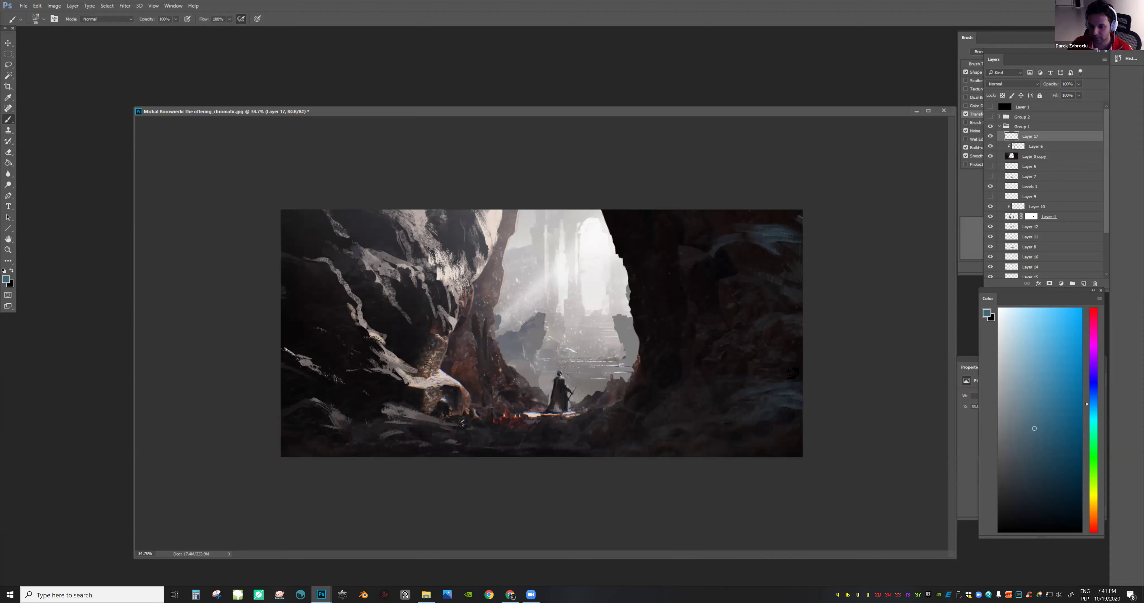
pyautogui.click(1094, 400)
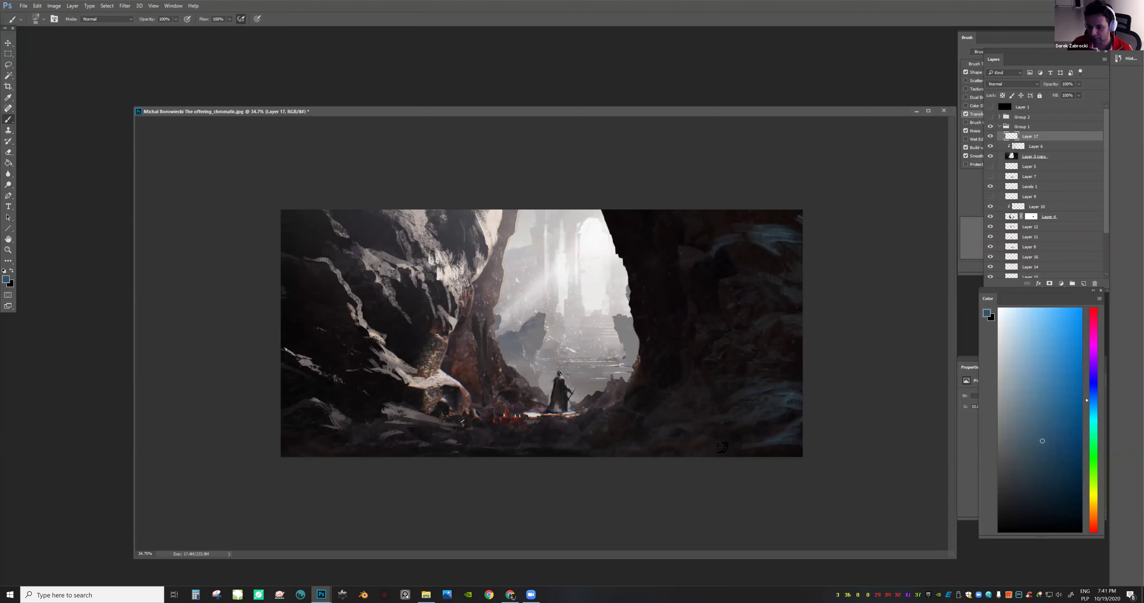
# Refine the lower wall's blue light with a greyer blue and the Eraser, and flip the canvas horizontally
pyautogui.press('e')
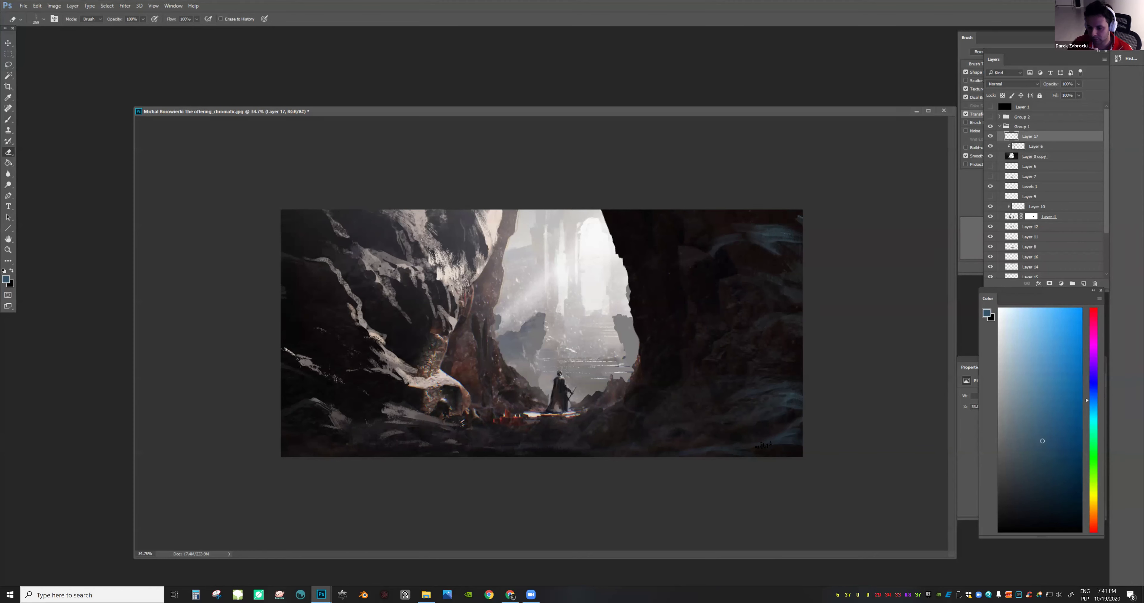
pyautogui.press('b')
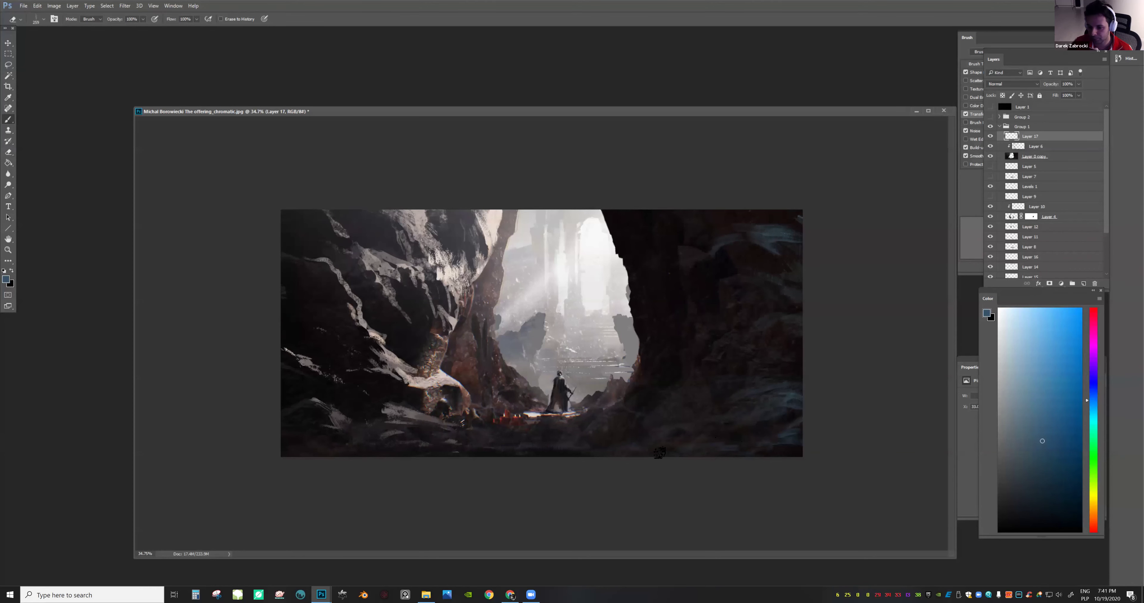
pyautogui.press('b')
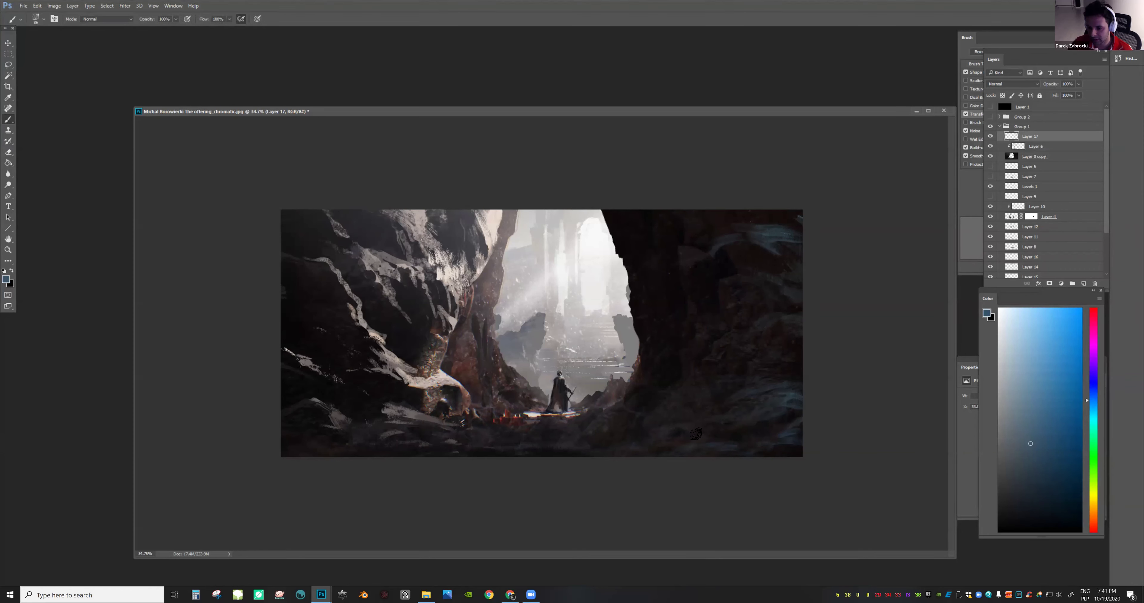
pyautogui.click(1020, 432)
pyautogui.press('e')
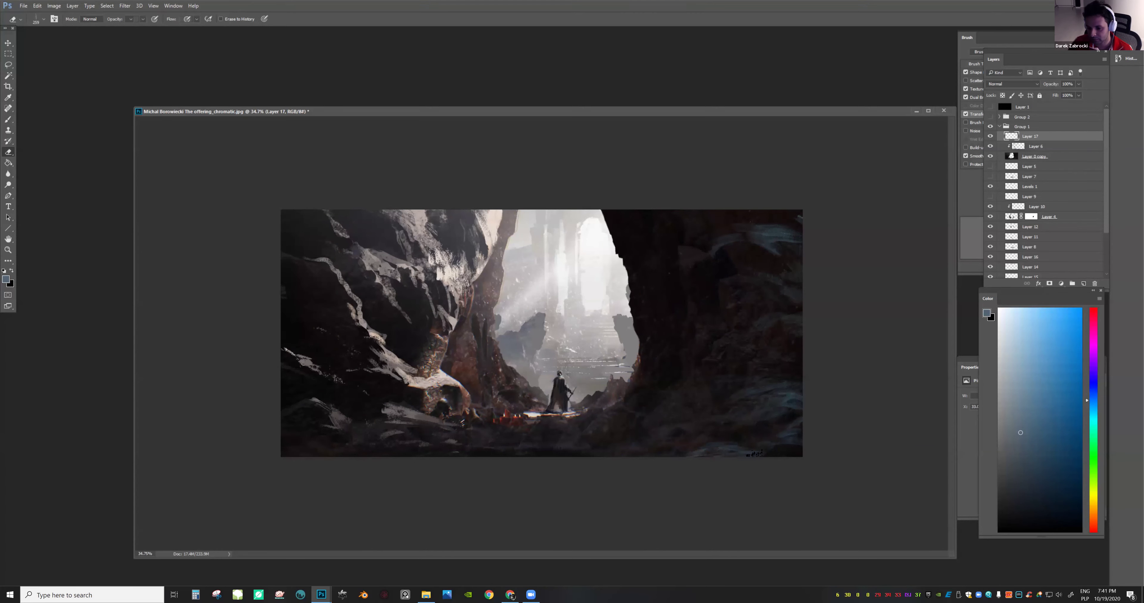
pyautogui.moveTo(748, 444); pyautogui.dragTo(668, 342)
pyautogui.hotkey('ctrl', 'shift', 'h')
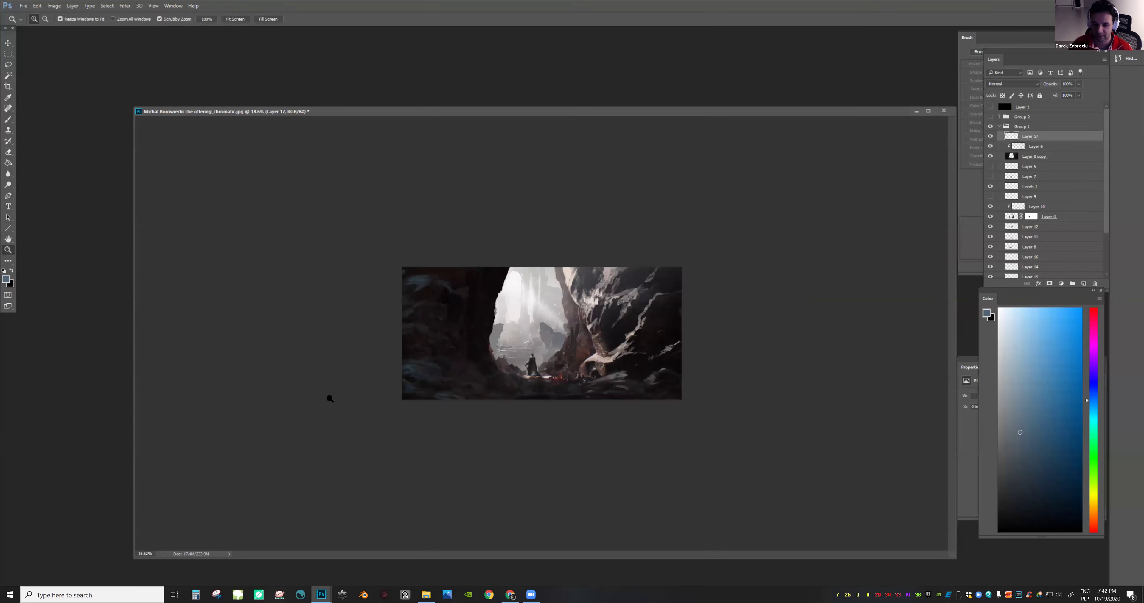
pyautogui.moveTo(330, 399); pyautogui.dragTo(406, 401)
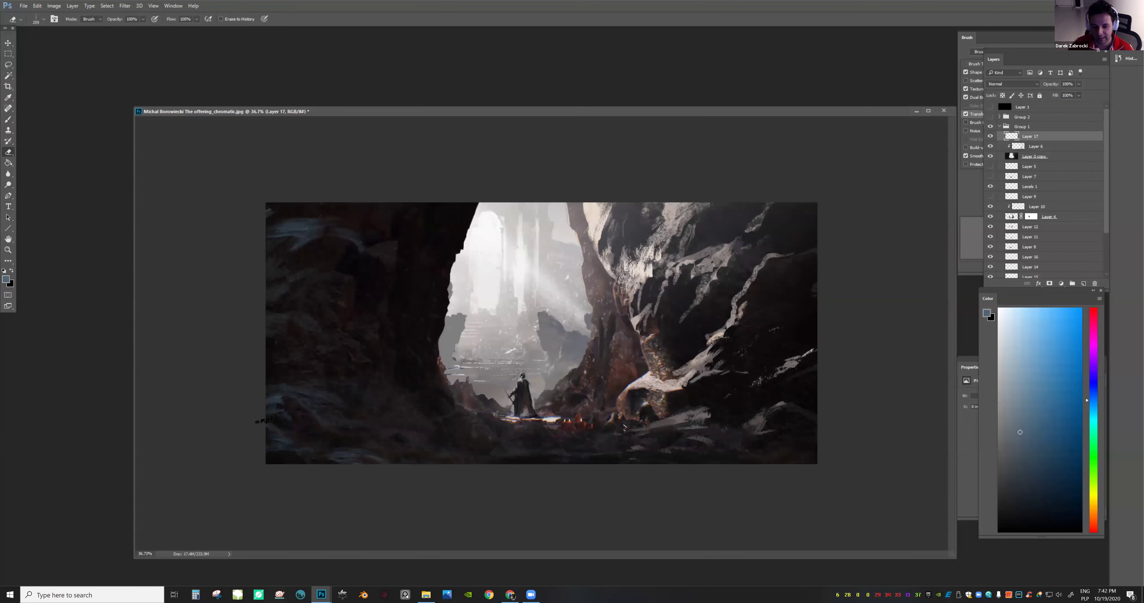
# Pick a different textured brush tip and sample a dark blue from the lower outer edge of the dark cave wall
pyautogui.press('z')
pyautogui.scroll(-3, 276, 412)
pyautogui.scroll(2, 338, 381)
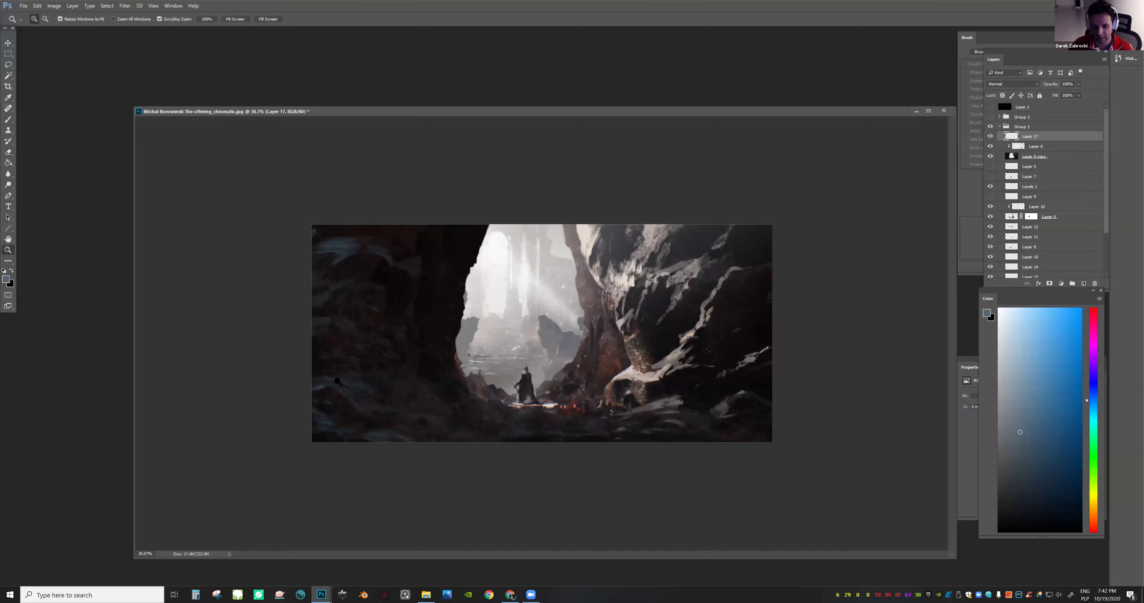
pyautogui.scroll(1, 542, 338)
pyautogui.press('b')
pyautogui.rightClick(419, 421)
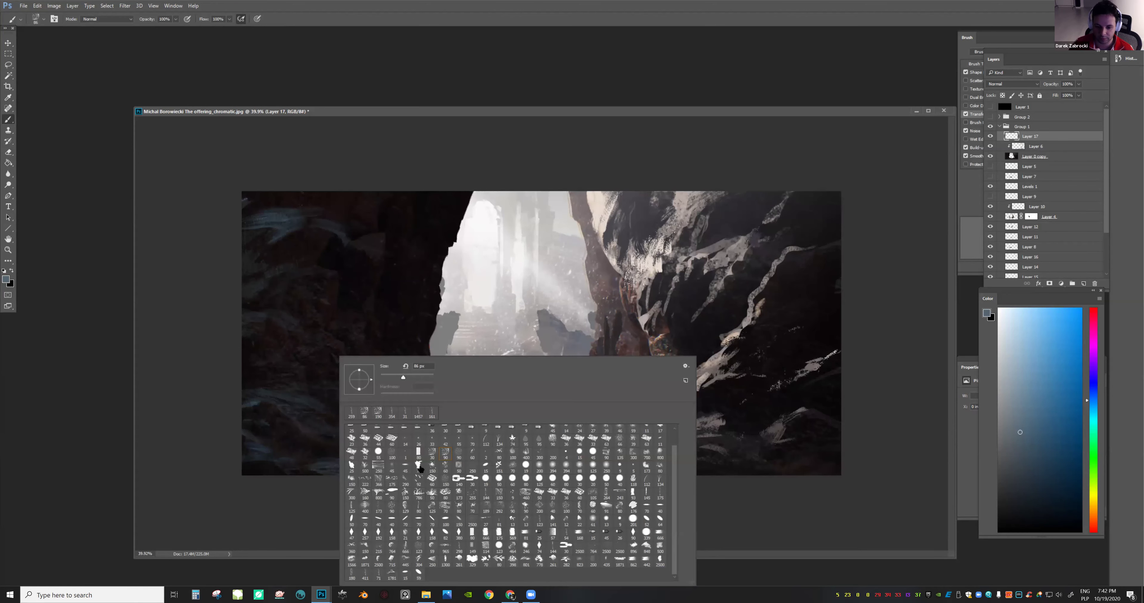
pyautogui.press('.')
pyautogui.press('Return')
pyautogui.keyDown('alt'); pyautogui.click(257, 403); pyautogui.keyUp('alt')
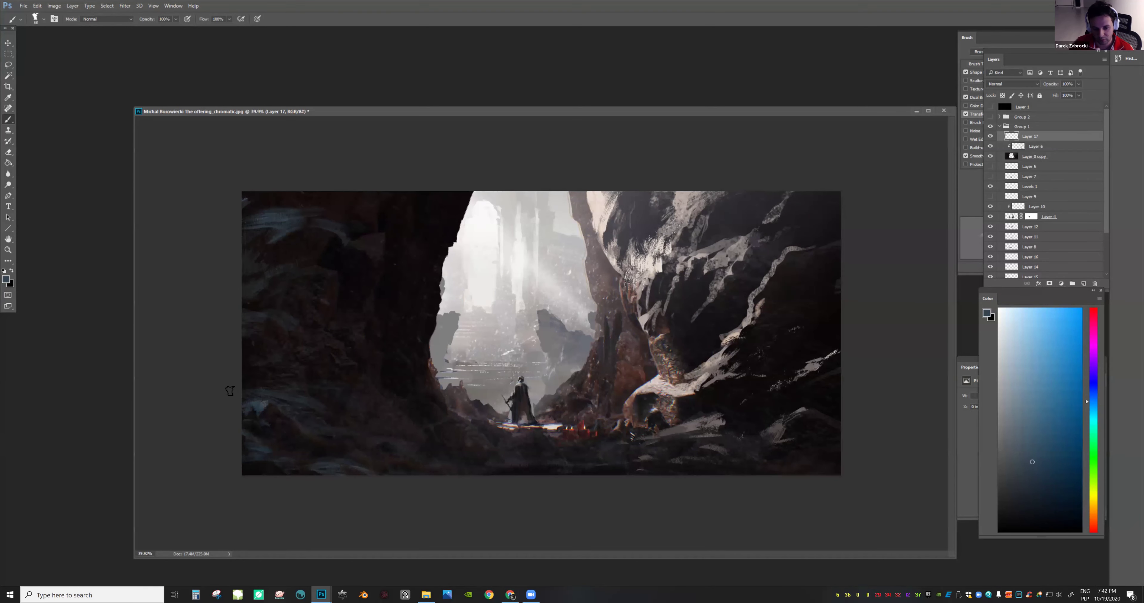
# Choose the 417 px brush tip and work darker blue over the light patches on the upper outer cave wall
pyautogui.rightClick(440, 345)
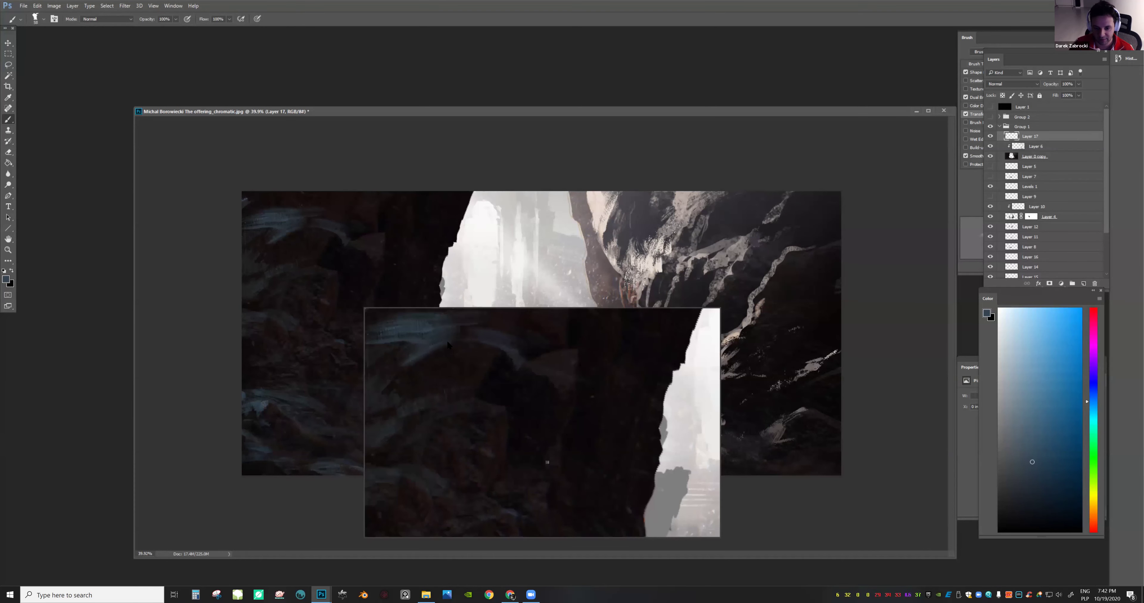
pyautogui.click(524, 456)
pyautogui.write('417')
pyautogui.press('Return')
pyautogui.moveTo(304, 262)
pyautogui.mouseDown()
pyautogui.moveTo(329, 289)
pyautogui.moveTo(350, 286)
pyautogui.mouseUp()
pyautogui.keyDown('alt'); pyautogui.click(327, 277); pyautogui.keyUp('alt')
pyautogui.press('e')
pyautogui.scroll(-4, 355, 289)
pyautogui.scroll(3, 355, 289)
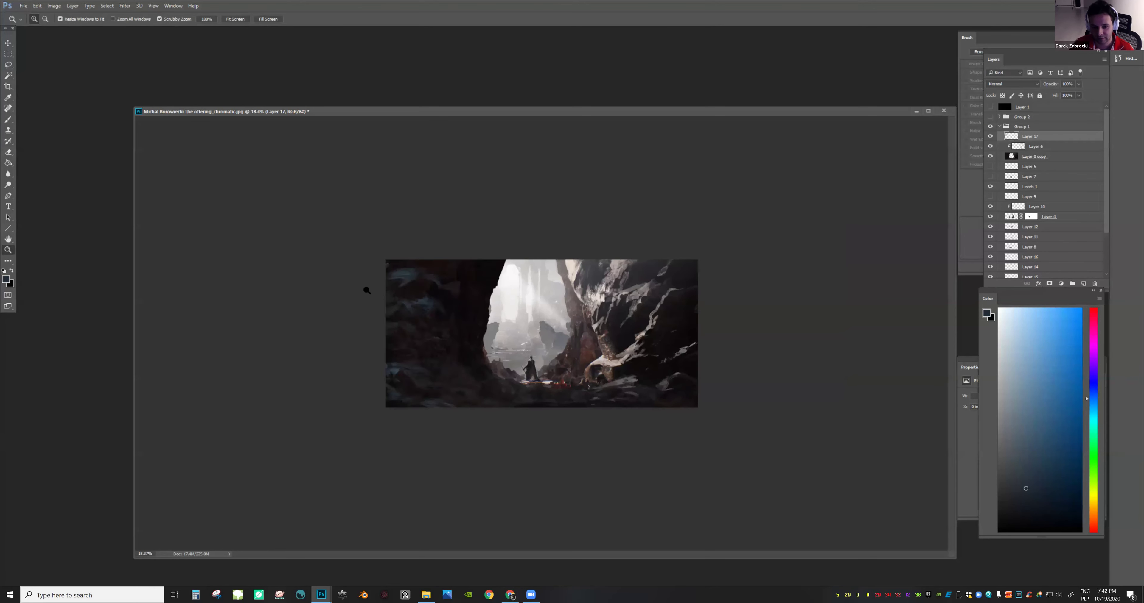
# Change the brush tip, shift the dark blue slightly toward violet, and paint streaks on the upper wall beside the cave opening
pyautogui.press('b')
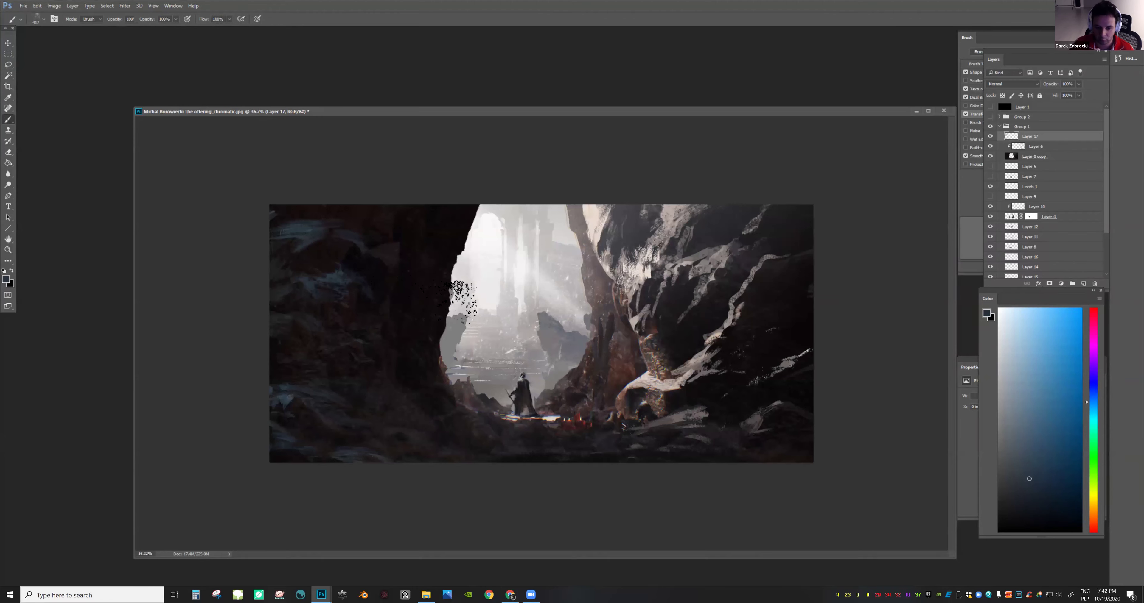
pyautogui.rightClick(440, 294)
pyautogui.press('Return')
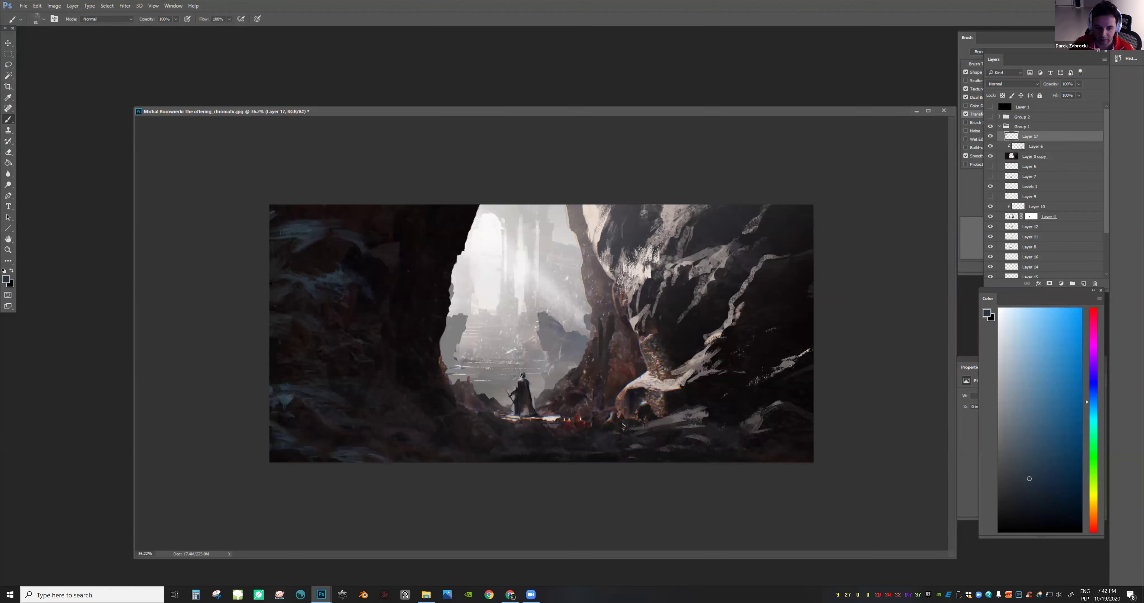
pyautogui.scroll(-2, 307, 300)
pyautogui.scroll(4, 289, 308)
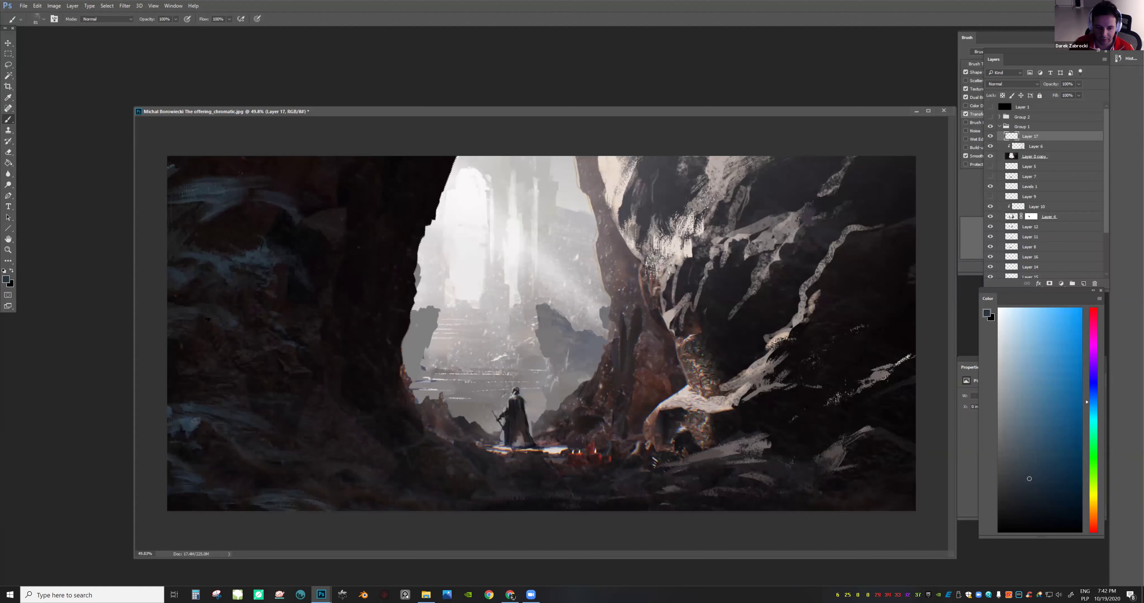
pyautogui.hotkey('ctrl', 'space')
pyautogui.moveTo(391, 205)
pyautogui.mouseDown()
pyautogui.moveTo(311, 206)
pyautogui.moveTo(374, 204)
pyautogui.mouseUp()
pyautogui.press('b')
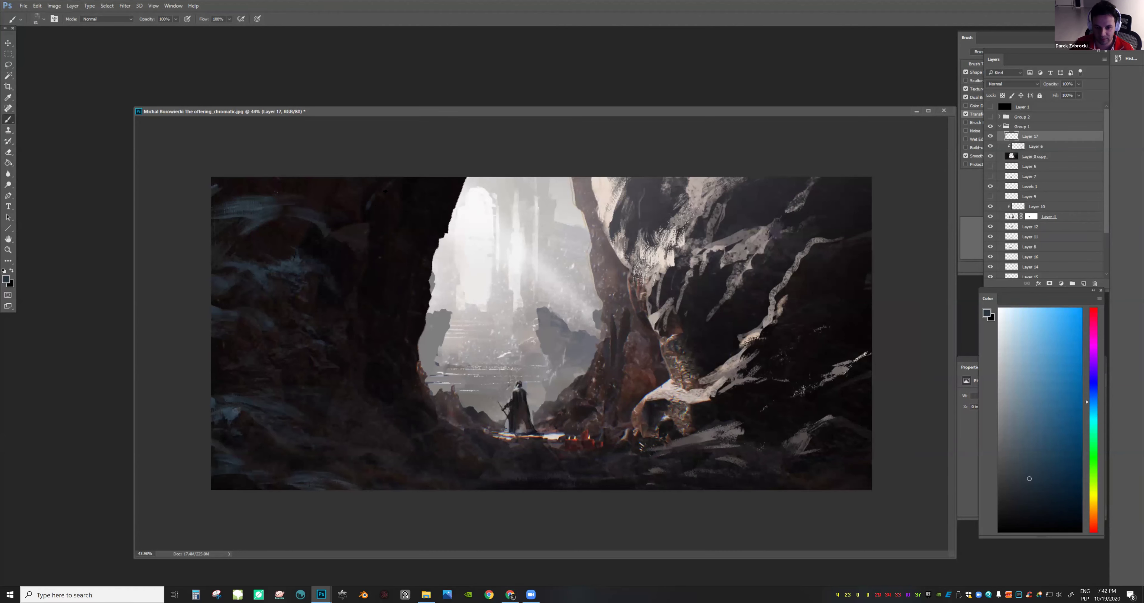
pyautogui.moveTo(1094, 403); pyautogui.dragTo(1093, 397)
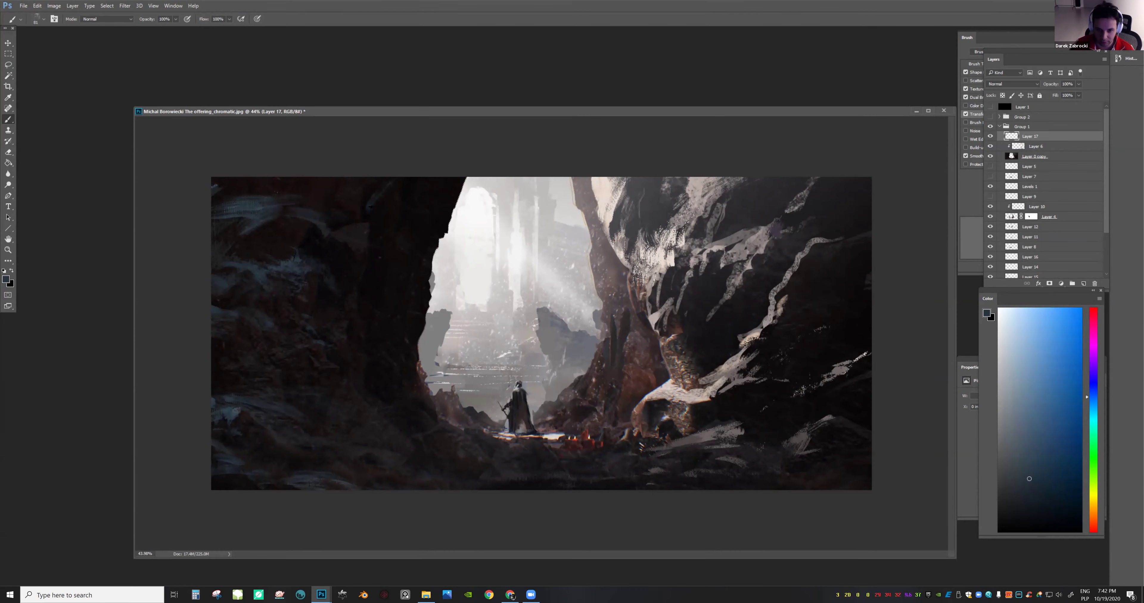
pyautogui.moveTo(380, 189); pyautogui.dragTo(375, 204)
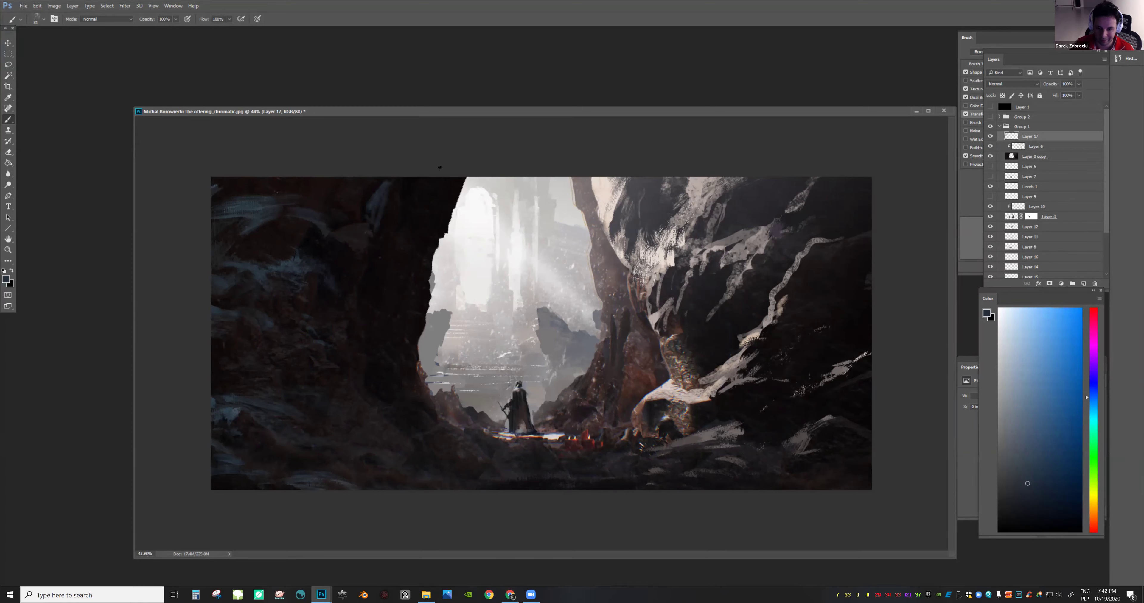
pyautogui.moveTo(425, 178); pyautogui.dragTo(397, 256)
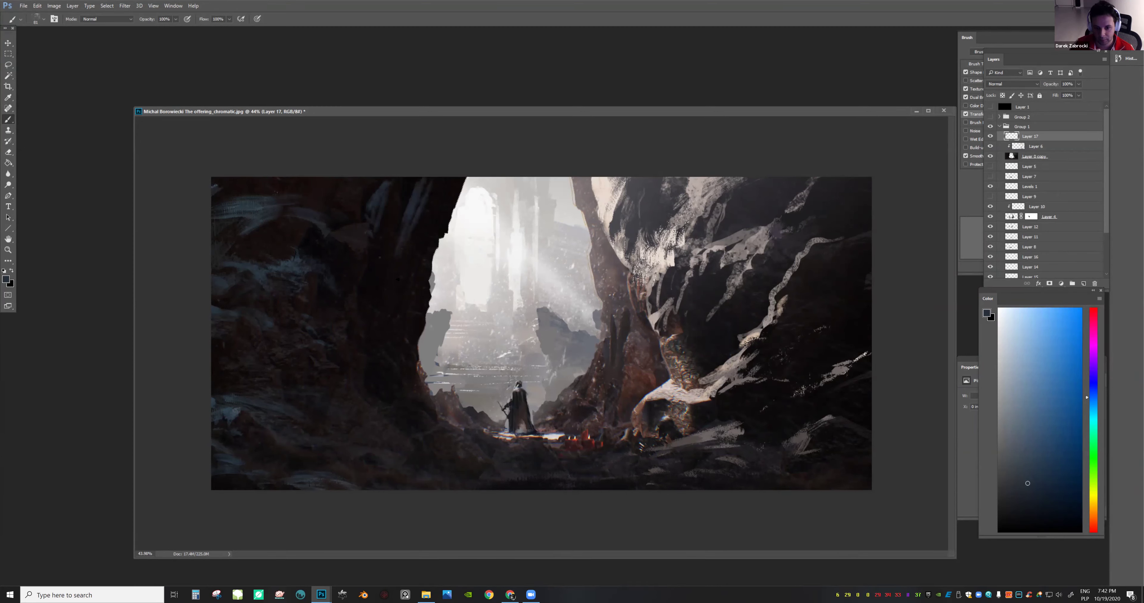
# Flip the canvas horizontally and paint sampled near-black tones over the upper outer part of the dark cave wall
pyautogui.moveTo(773, 295); pyautogui.dragTo(716, 306)
pyautogui.hotkey('ctrl', 'shift', 'h')
pyautogui.scroll(3, 741, 253)
pyautogui.press('e')
pyautogui.press('b')
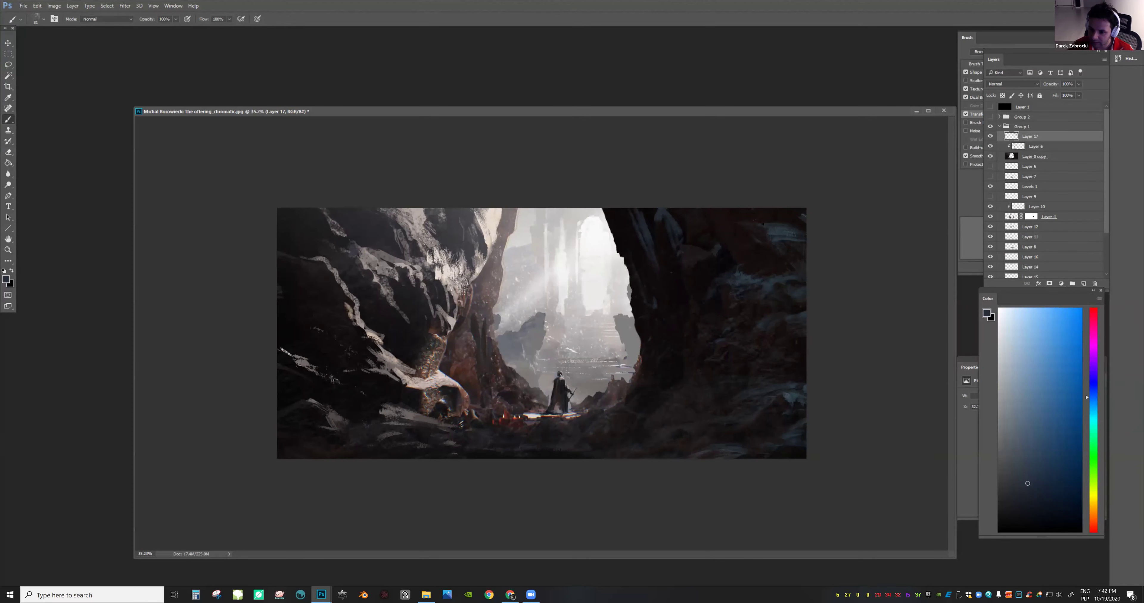
pyautogui.keyDown('alt'); pyautogui.click(762, 216); pyautogui.keyUp('alt')
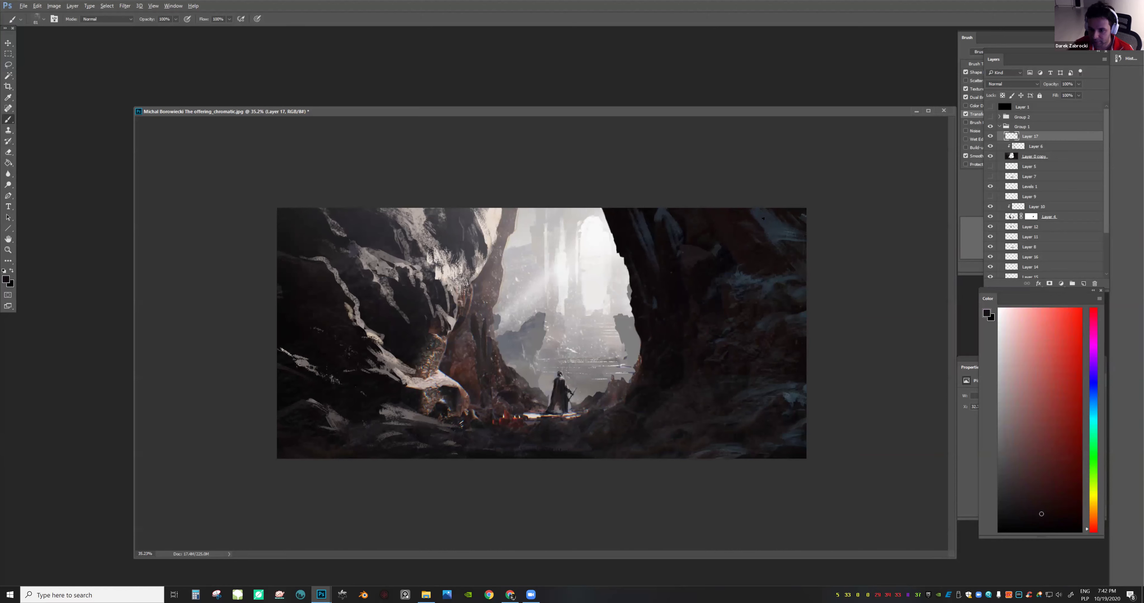
pyautogui.keyDown('alt'); pyautogui.click(779, 241); pyautogui.keyUp('alt')
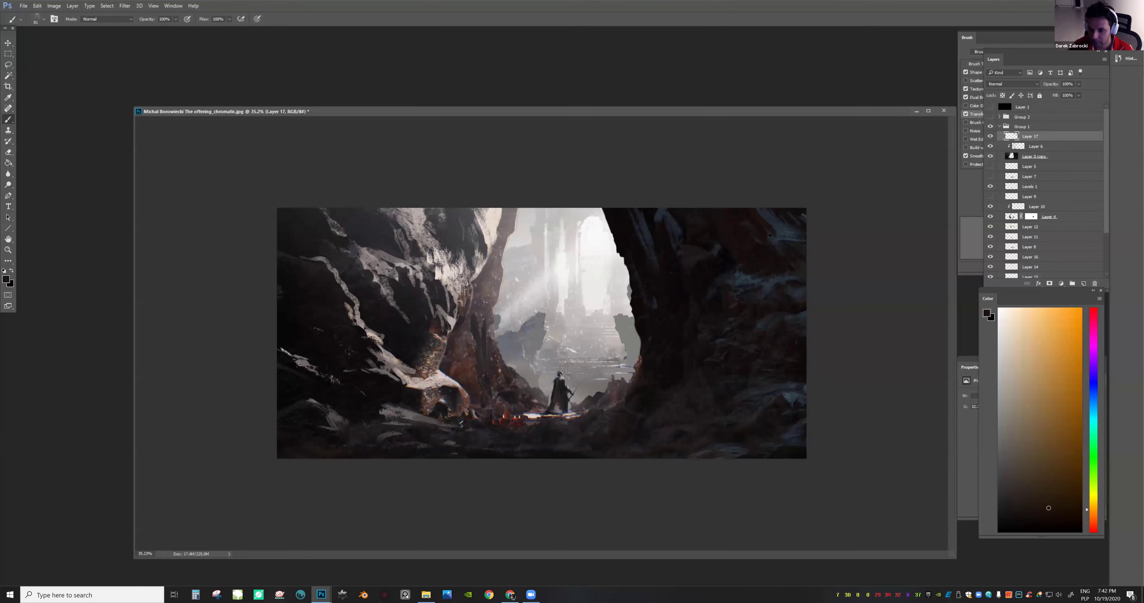
pyautogui.keyDown('alt'); pyautogui.click(757, 256); pyautogui.keyUp('alt')
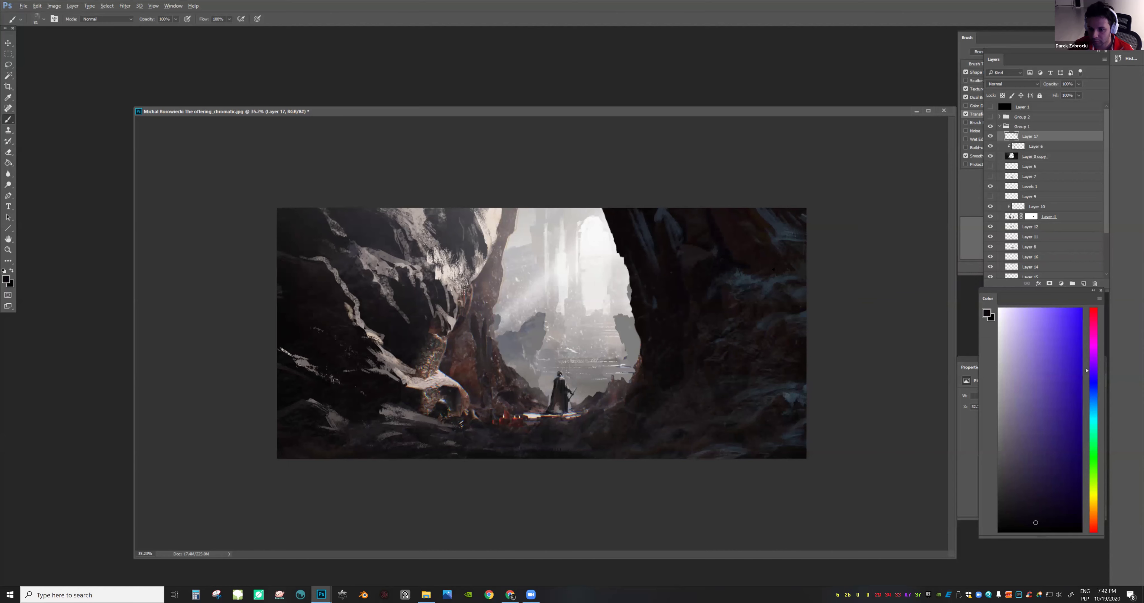
pyautogui.moveTo(816, 251)
pyautogui.mouseDown()
pyautogui.moveTo(787, 265)
pyautogui.moveTo(797, 270)
pyautogui.mouseUp()
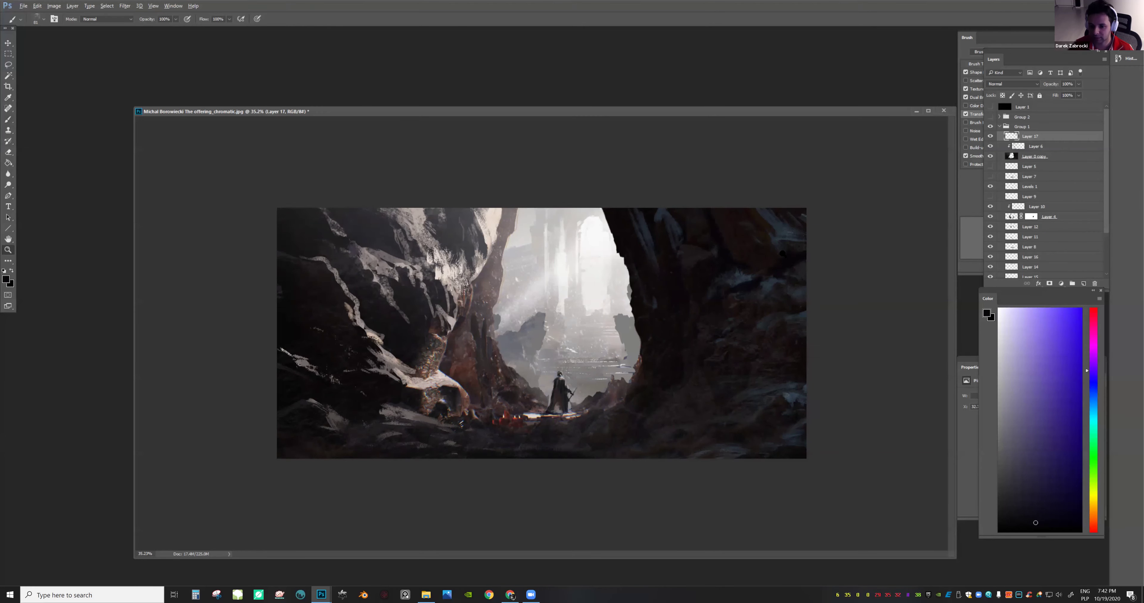
pyautogui.moveTo(757, 302); pyautogui.dragTo(720, 272)
pyautogui.moveTo(735, 318); pyautogui.dragTo(840, 245)
# Sample a dark blue from the cave wall and paint bluish light on the lower outer side of the large rock with another brush tip
pyautogui.keyDown('alt'); pyautogui.click(786, 260); pyautogui.keyUp('alt')
pyautogui.keyDown('alt'); pyautogui.click(795, 257); pyautogui.keyUp('alt')
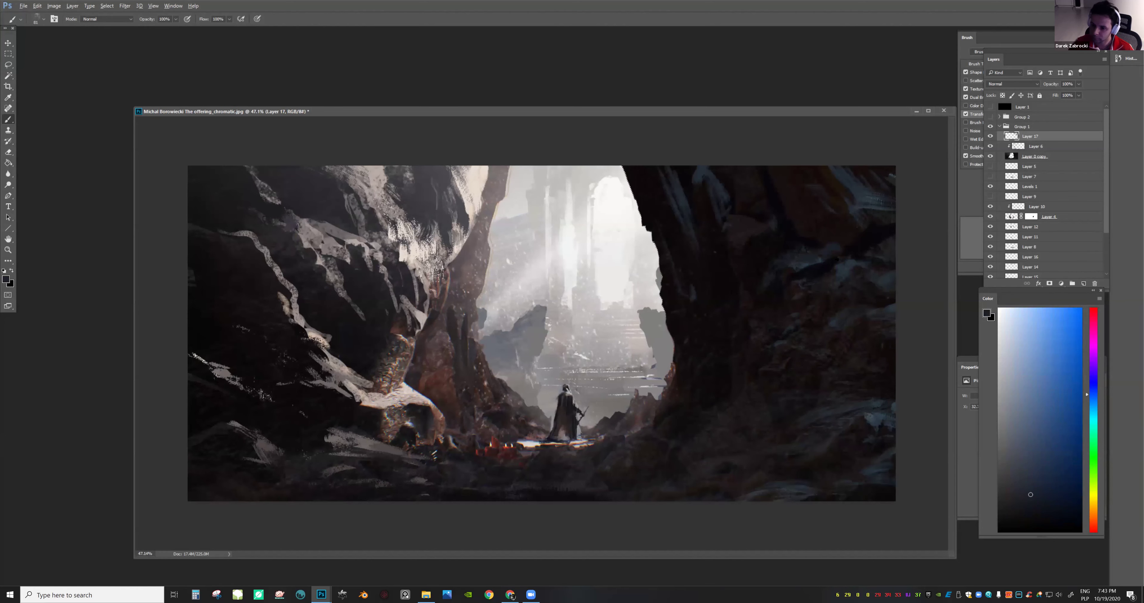
pyautogui.keyDown('ctrl'); pyautogui.moveTo(814, 331); pyautogui.dragTo(776, 345); pyautogui.keyUp('ctrl')
pyautogui.moveTo(375, 381); pyautogui.dragTo(394, 389)
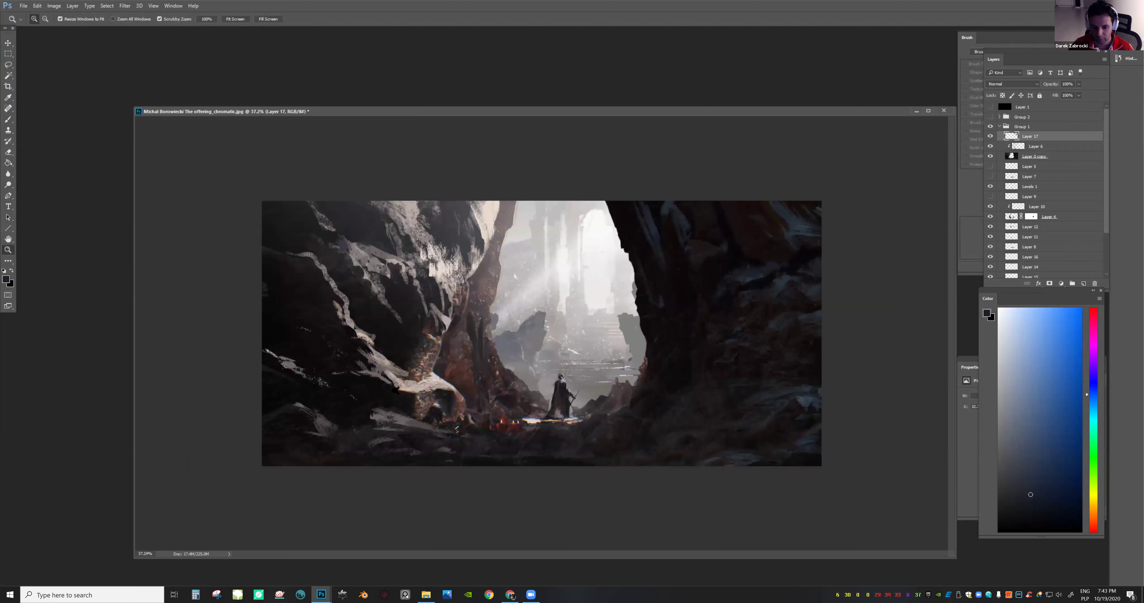
pyautogui.moveTo(285, 386); pyautogui.dragTo(300, 390)
pyautogui.moveTo(465, 357)
pyautogui.mouseDown()
pyautogui.moveTo(437, 362)
pyautogui.moveTo(446, 362)
pyautogui.mouseUp()
pyautogui.press('b')
pyautogui.rightClick(446, 336)
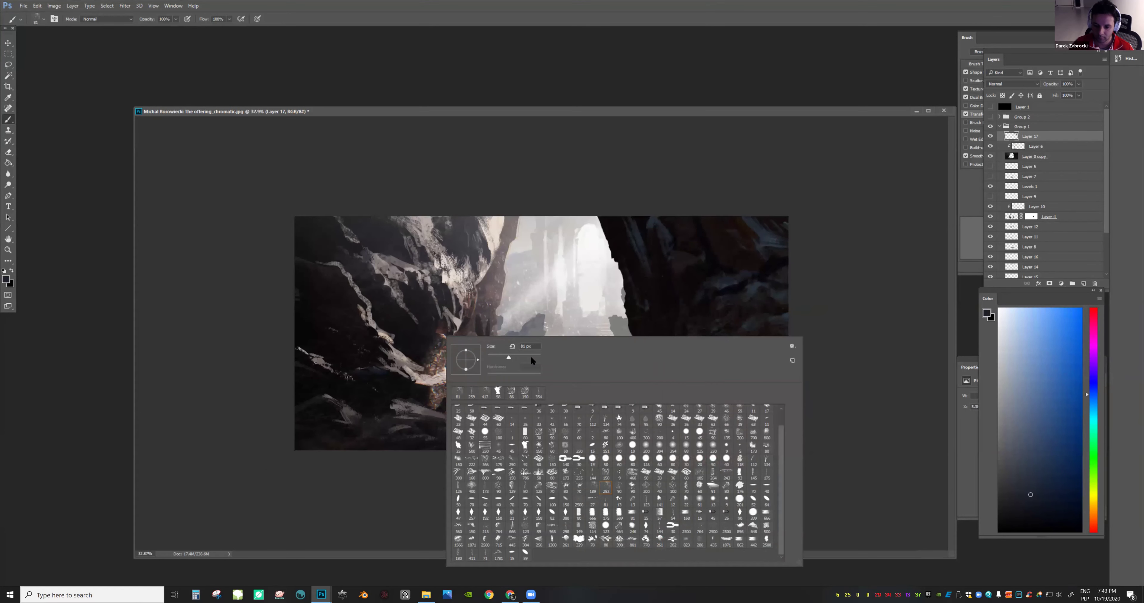
pyautogui.moveTo(285, 355); pyautogui.dragTo(318, 365)
# Paint near-black rock shapes across the foreground with the 38 px textured brush tip, and flip the canvas horizontally
pyautogui.press('z')
pyautogui.moveTo(505, 432)
pyautogui.mouseDown()
pyautogui.moveTo(488, 425)
pyautogui.moveTo(512, 424)
pyautogui.mouseUp()
pyautogui.press('b')
pyautogui.keyDown('alt'); pyautogui.click(345, 413); pyautogui.keyUp('alt')
pyautogui.keyDown('alt'); pyautogui.click(345, 413); pyautogui.keyUp('alt')
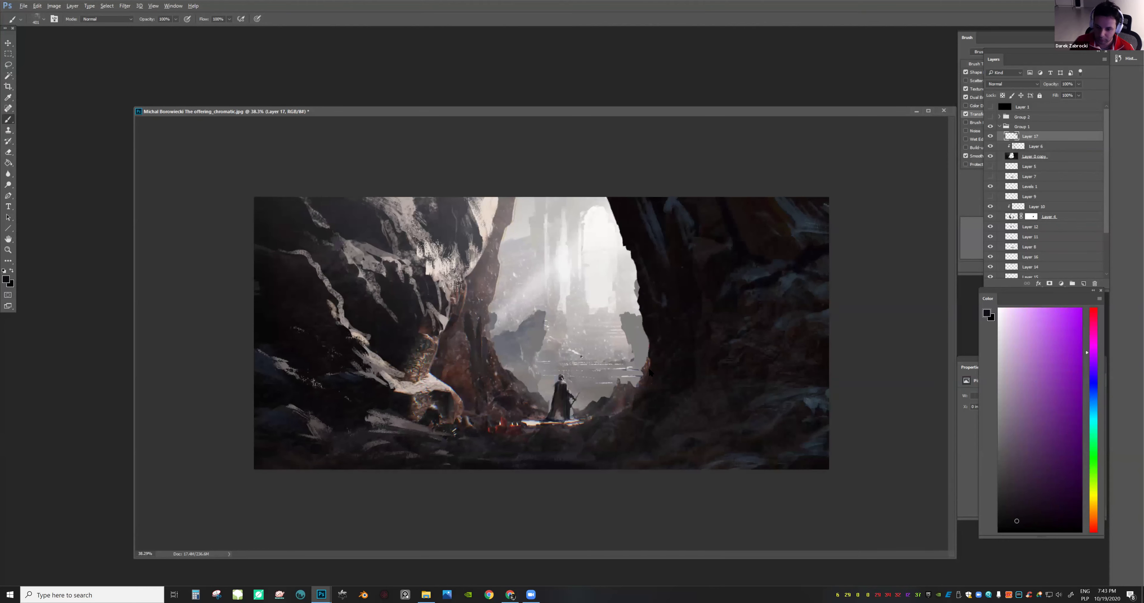
pyautogui.rightClick(578, 395)
pyautogui.click(647, 412)
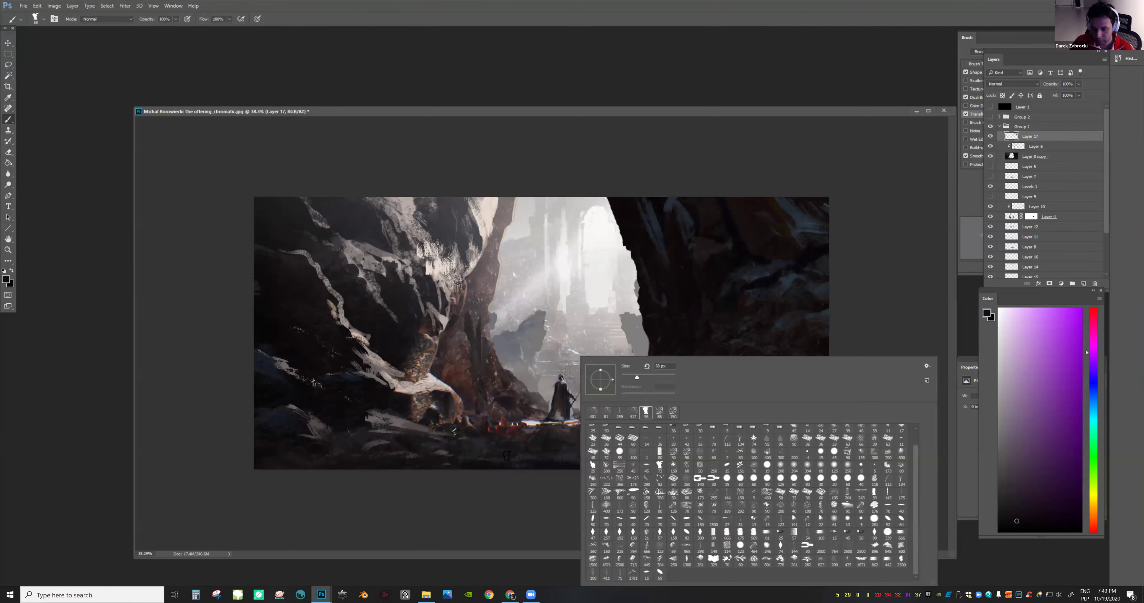
pyautogui.click(506, 456)
pyautogui.moveTo(489, 458); pyautogui.dragTo(544, 455)
pyautogui.moveTo(581, 455); pyautogui.dragTo(696, 448)
pyautogui.moveTo(639, 423)
pyautogui.mouseDown()
pyautogui.moveTo(608, 439)
pyautogui.moveTo(459, 437)
pyautogui.moveTo(479, 448)
pyautogui.mouseUp()
pyautogui.hotkey('ctrl', 'space')
pyautogui.hotkey('ctrl', 'shift', 'h')
pyautogui.moveTo(915, 156); pyautogui.dragTo(950, 114)
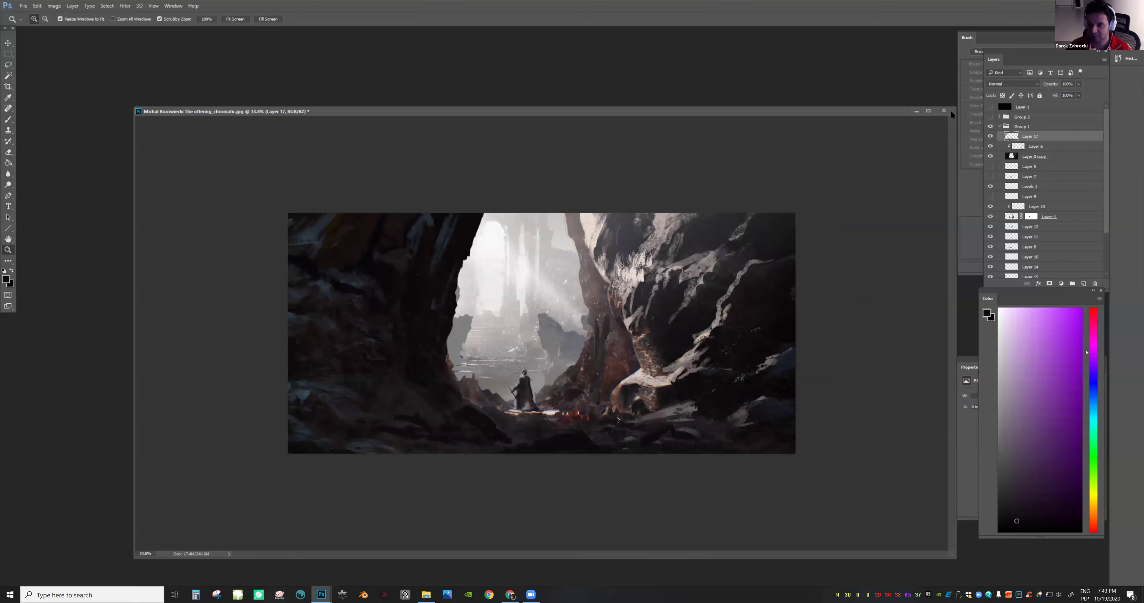
# Collapse Group 1, switch on the grayscale proof preview, and compare the artwork with the group hidden and shown
pyautogui.click(999, 126)
pyautogui.moveTo(761, 256); pyautogui.dragTo(733, 261)
pyautogui.hotkey('ctrl', 'y')
pyautogui.moveTo(696, 306); pyautogui.dragTo(708, 258)
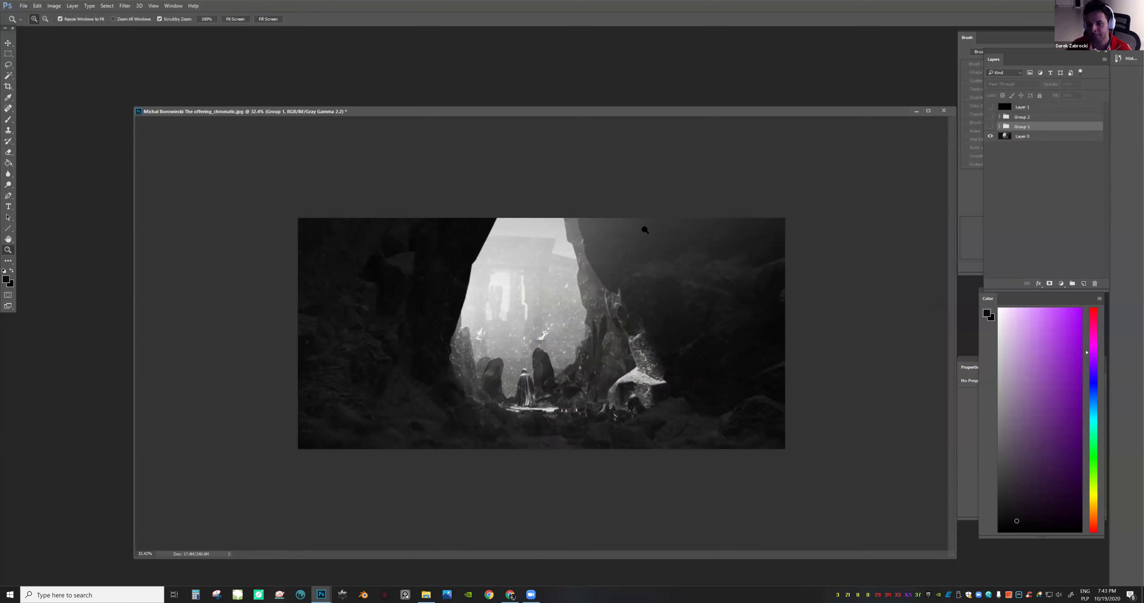
pyautogui.click(990, 127)
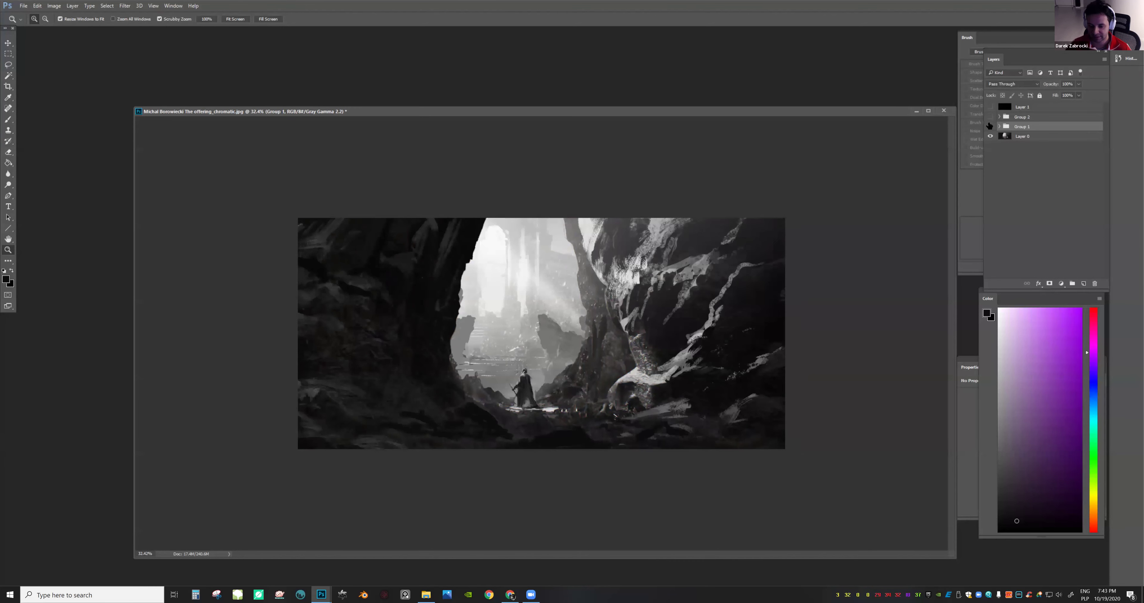
pyautogui.moveTo(923, 227); pyautogui.dragTo(929, 221)
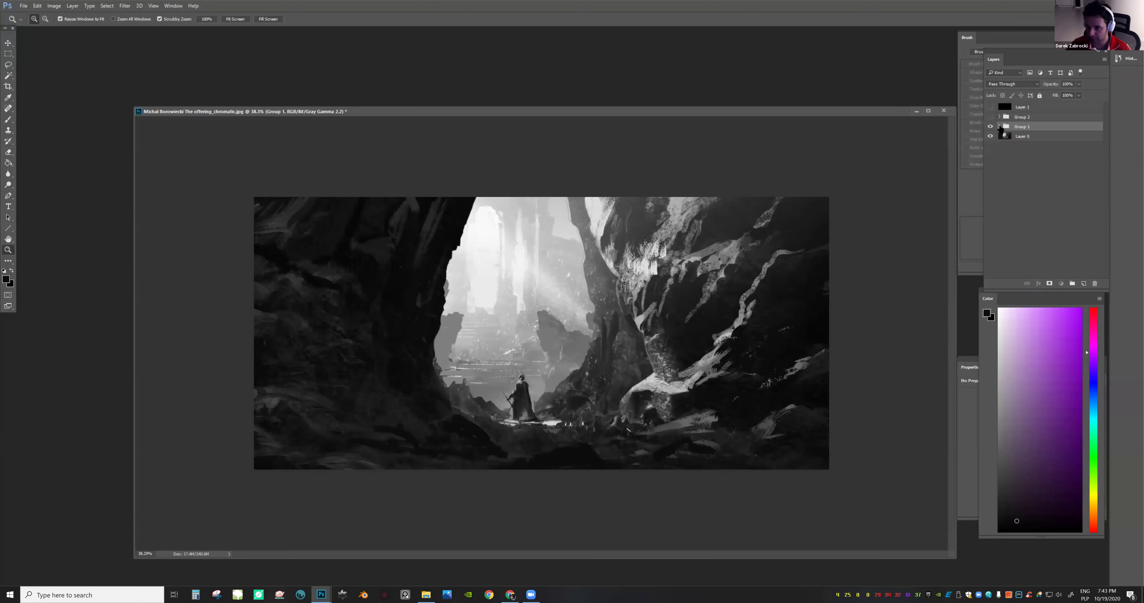
# Erase light from the upper outer part of the large rock on Layer 6, using a large soft eraser tip
pyautogui.click(999, 127)
pyautogui.click(1025, 147)
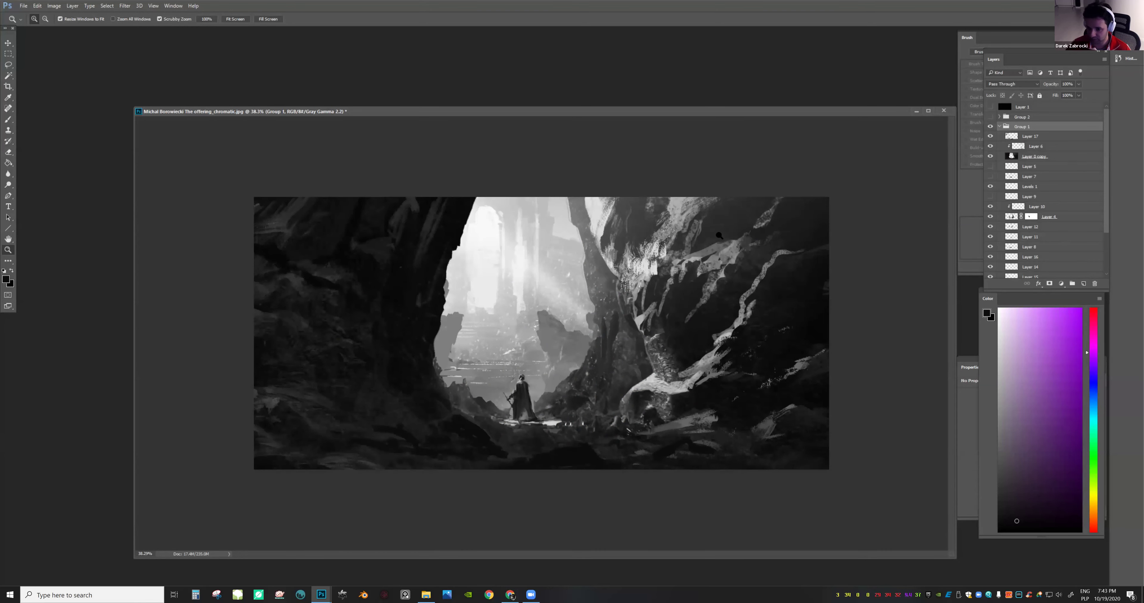
pyautogui.press('e')
pyautogui.rightClick(674, 287)
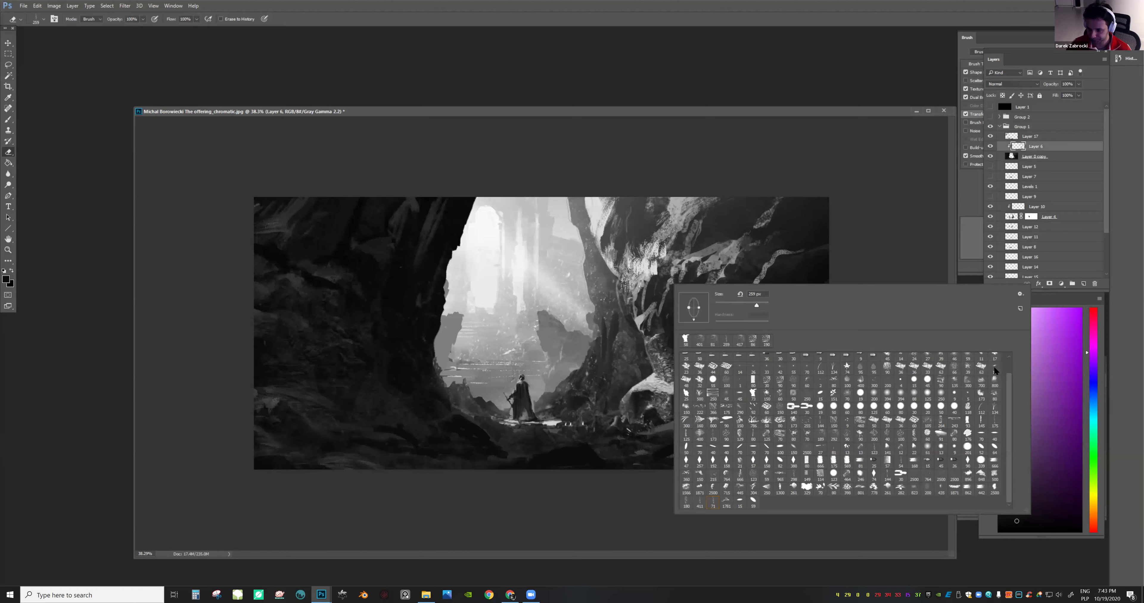
pyautogui.scroll(2, 733, 363)
pyautogui.click(713, 359)
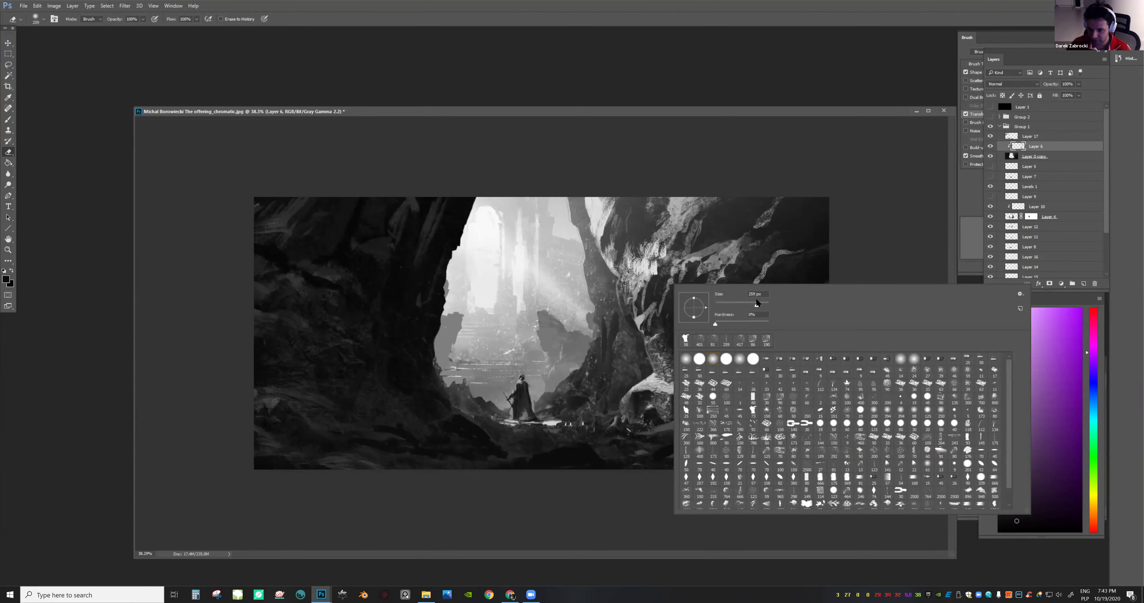
pyautogui.moveTo(761, 306); pyautogui.dragTo(759, 306)
pyautogui.moveTo(689, 193)
pyautogui.mouseDown()
pyautogui.moveTo(908, 278)
pyautogui.moveTo(802, 219)
pyautogui.mouseUp()
pyautogui.hotkey('ctrl', 'z')
pyautogui.press(']')
pyautogui.hotkey('ctrl', 'z')
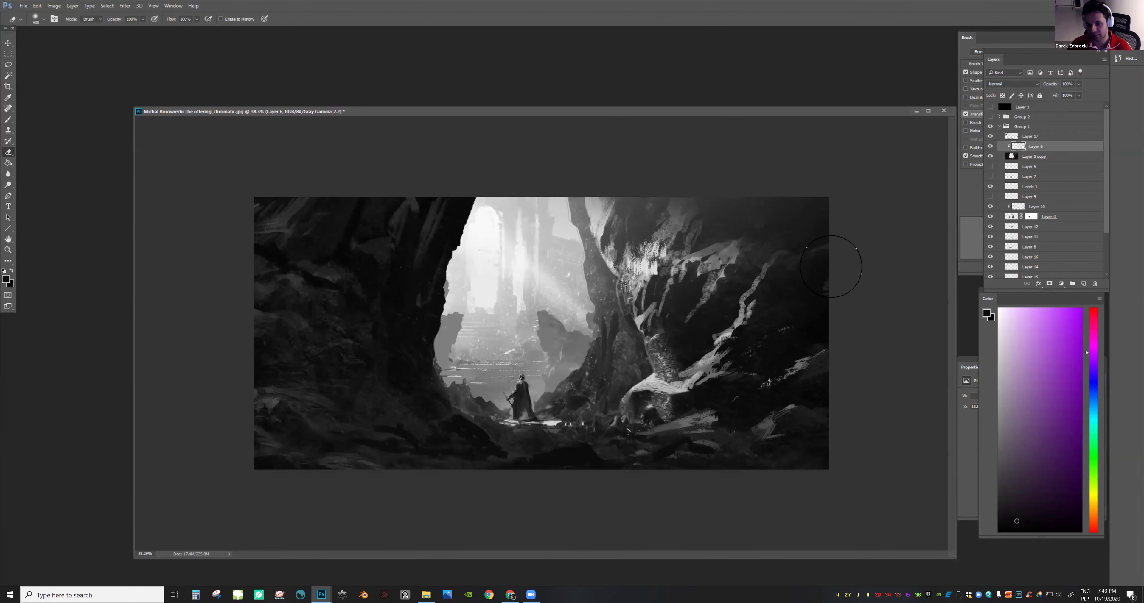
# Flip the canvas horizontally, and compare the artwork with Group 1 hidden and shown
pyautogui.press('z')
pyautogui.moveTo(880, 335); pyautogui.dragTo(855, 338)
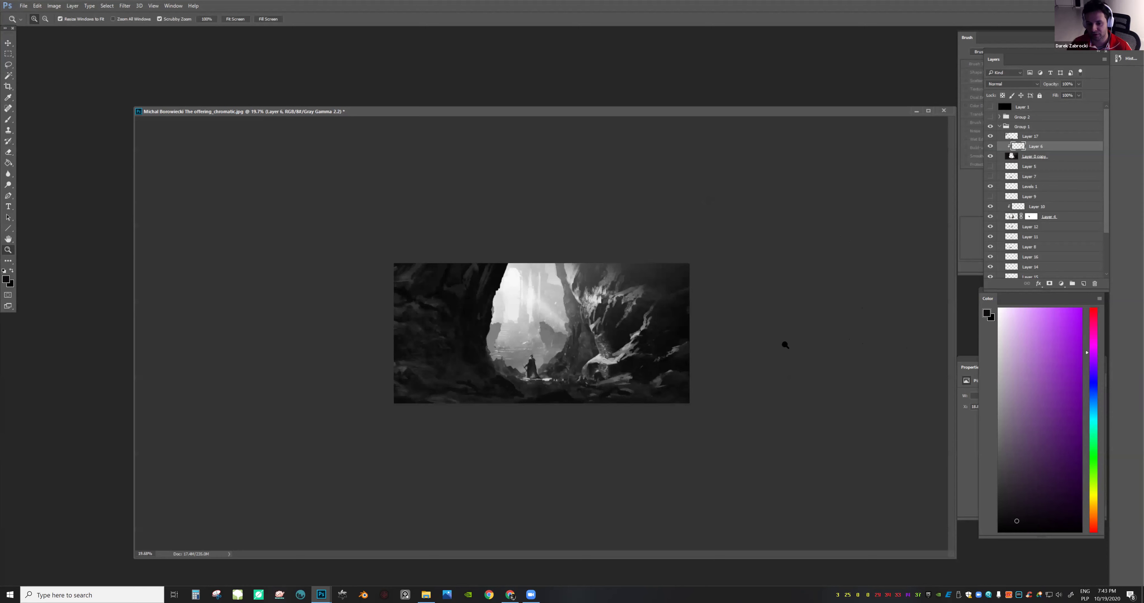
pyautogui.hotkey('ctrl', 'shift', 'h')
pyautogui.moveTo(789, 352); pyautogui.dragTo(853, 252)
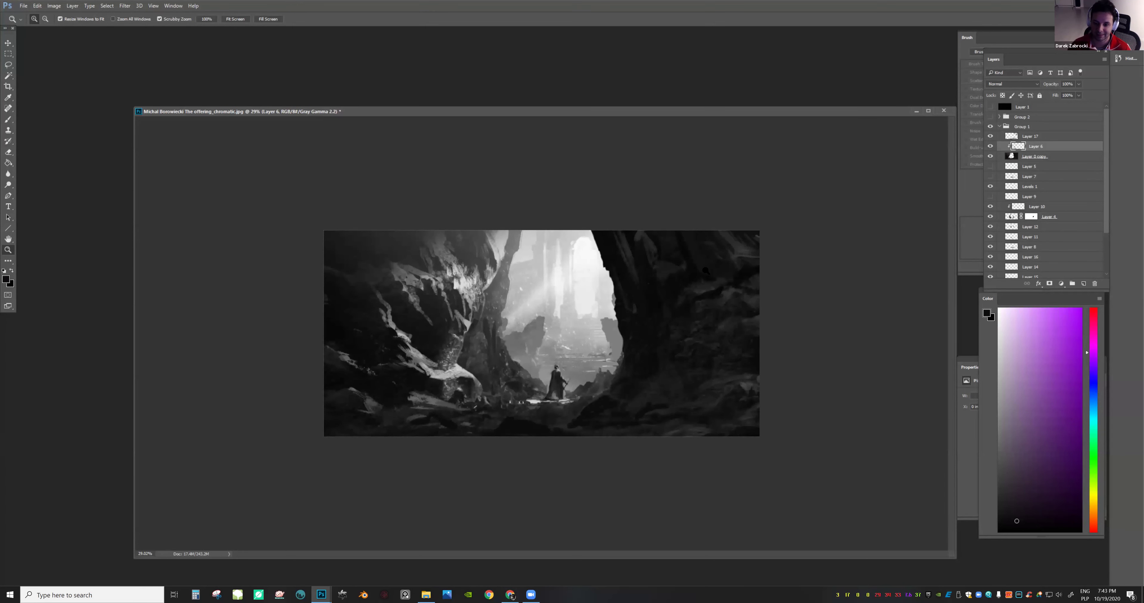
pyautogui.click(999, 127)
pyautogui.click(990, 127)
pyautogui.click(990, 127)
pyautogui.moveTo(646, 331); pyautogui.dragTo(679, 274)
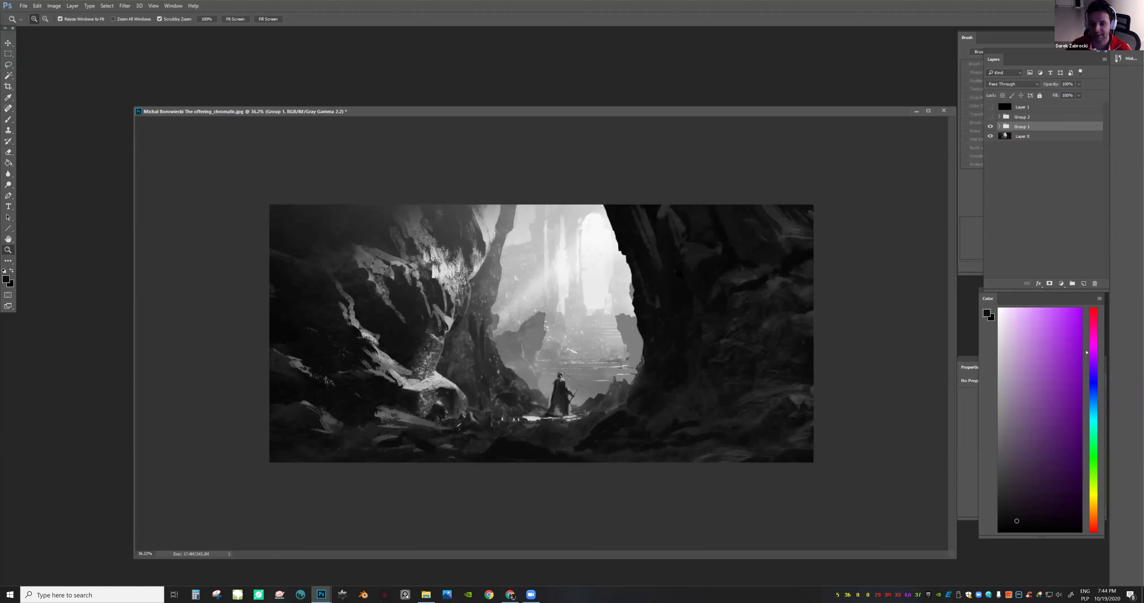
# Expand Group 1, toggle Layer 17's visibility to check its contribution, and hide the Levels 1 layer
pyautogui.click(999, 127)
pyautogui.click(990, 136)
pyautogui.click(990, 137)
pyautogui.click(1030, 136)
pyautogui.moveTo(857, 222); pyautogui.dragTo(862, 288)
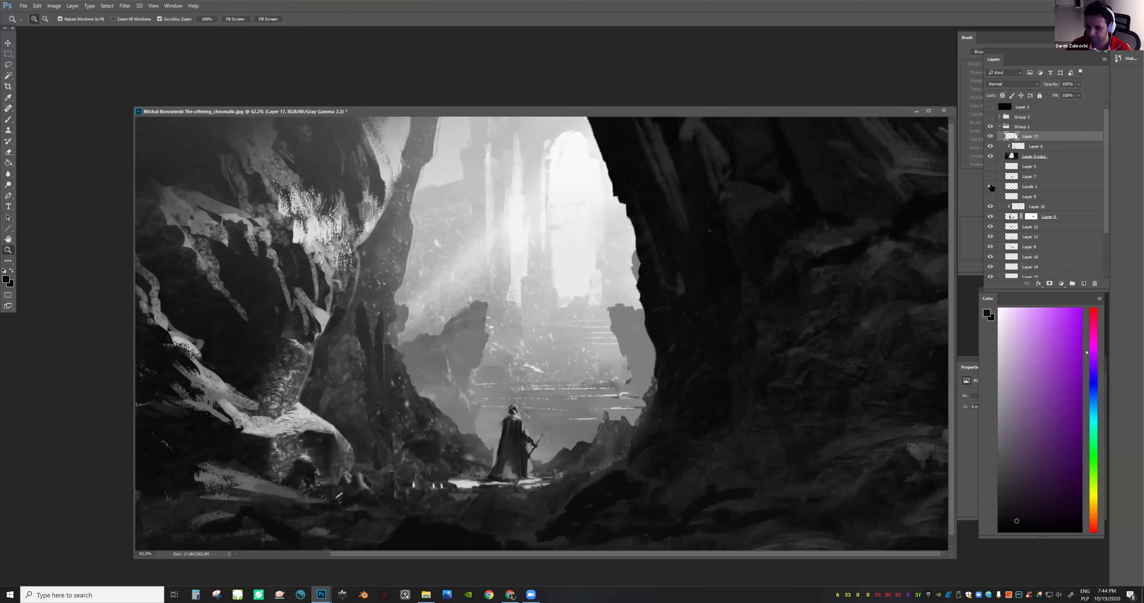
pyautogui.click(990, 187)
pyautogui.click(997, 185)
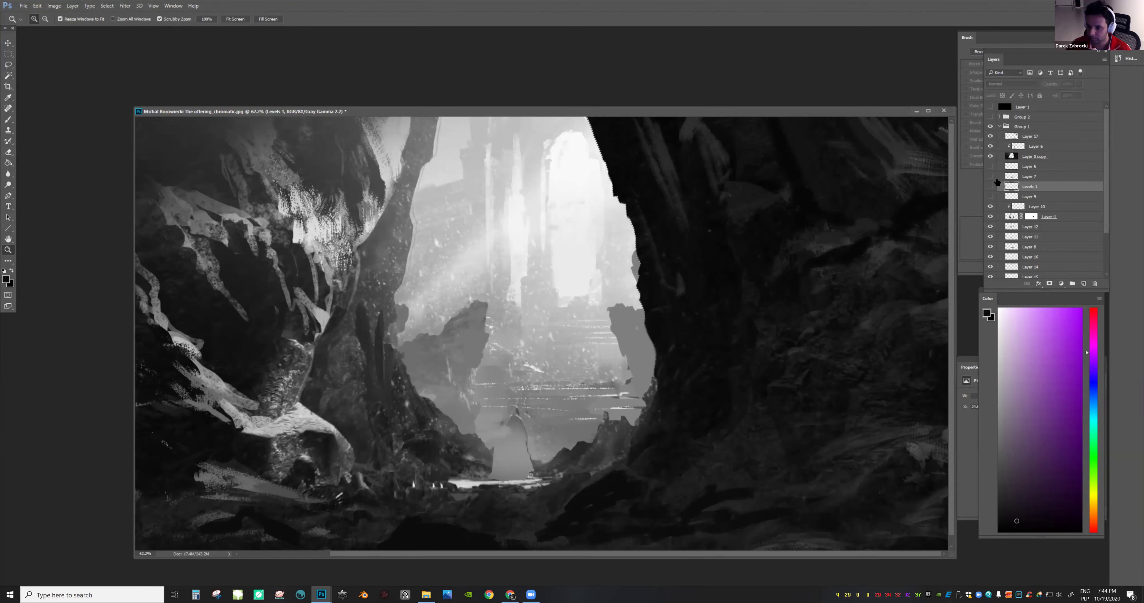
# Show the Levels 1 layer and erase stray paint around the cloaked figure's head with a small eraser tip
pyautogui.click(990, 186)
pyautogui.moveTo(511, 351); pyautogui.dragTo(507, 340)
pyautogui.press('e')
pyautogui.rightClick(622, 391)
pyautogui.click(618, 405)
pyautogui.moveTo(478, 322); pyautogui.dragTo(484, 343)
pyautogui.press('b')
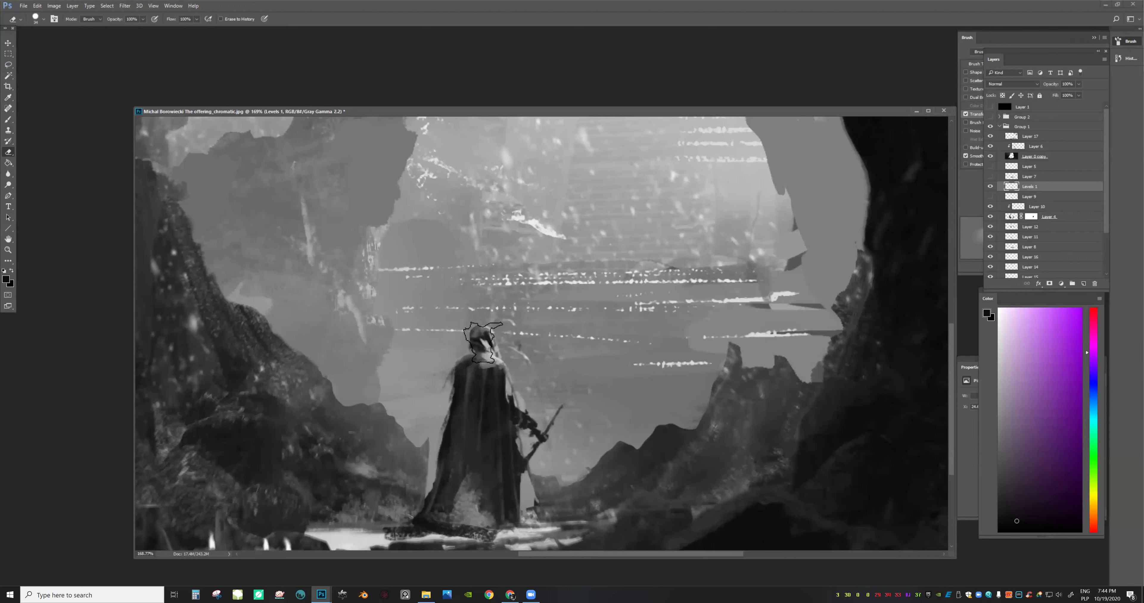
# Repaint the cloaked figure's hood on the Levels 1 layer with sampled dark tones and a small brush tip
pyautogui.keyDown('alt'); pyautogui.click(486, 347); pyautogui.keyUp('alt')
pyautogui.rightClick(563, 338)
pyautogui.write('25')
pyautogui.press('Return')
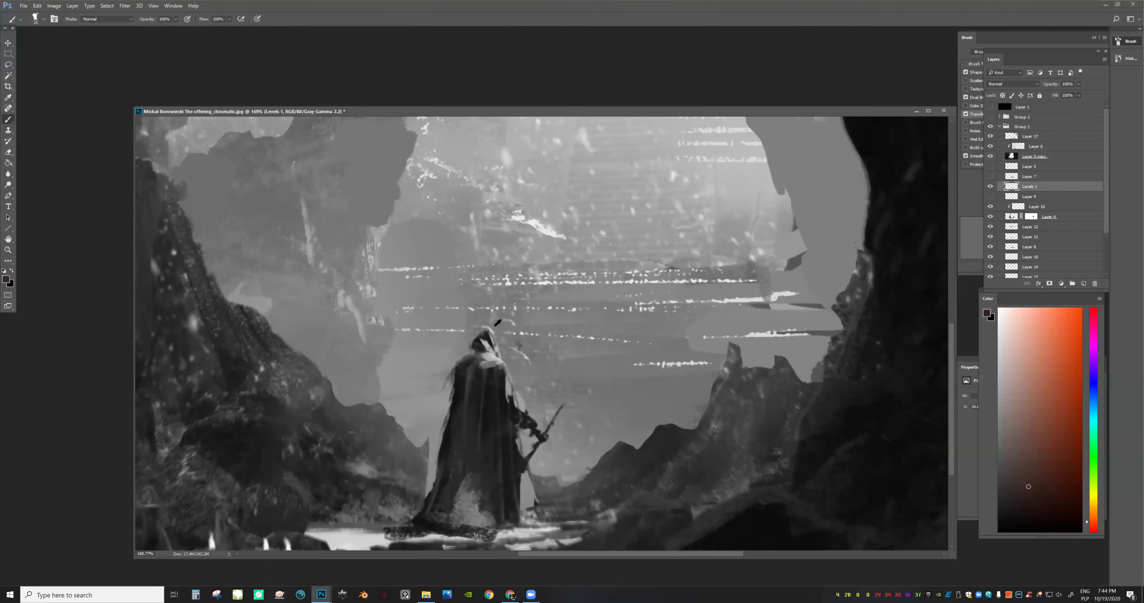
pyautogui.keyDown('alt'); pyautogui.click(485, 344); pyautogui.keyUp('alt')
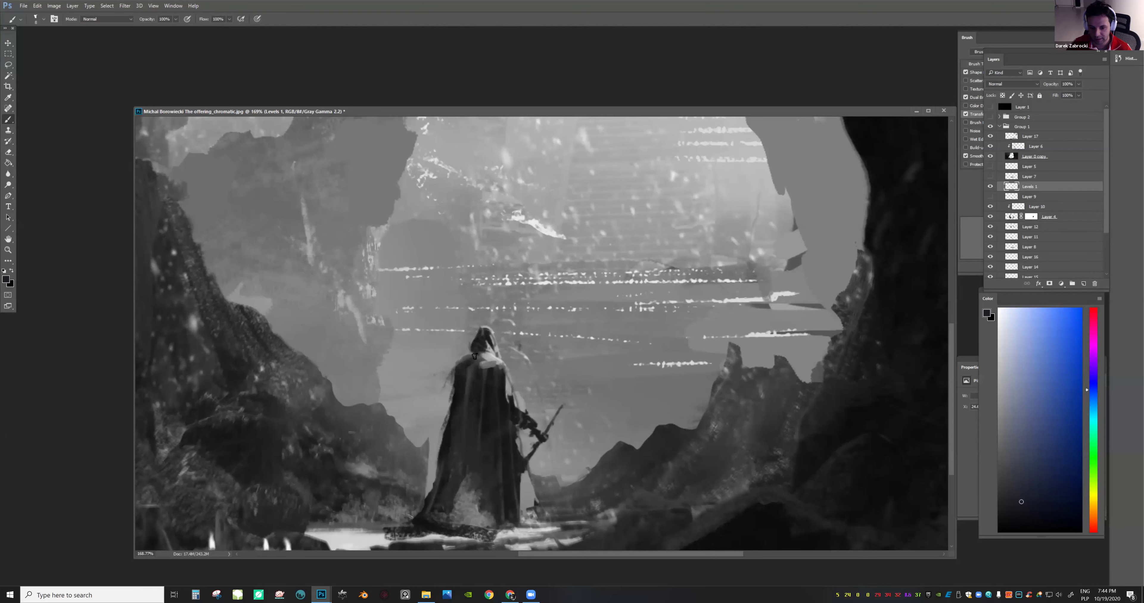
pyautogui.moveTo(486, 354); pyautogui.dragTo(625, 417)
pyautogui.press('z')
pyautogui.moveTo(493, 400); pyautogui.dragTo(498, 407)
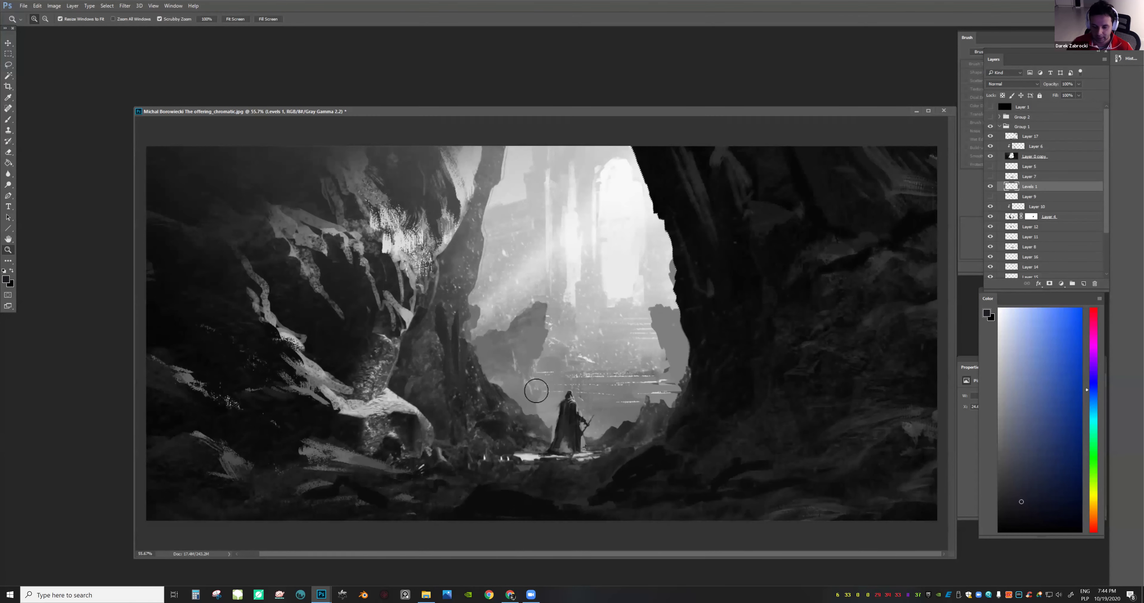
# Clean up the outline of the figure's hood and shoulders on the Levels 1 layer with a small eraser tip
pyautogui.press('e')
pyautogui.rightClick(621, 392)
pyautogui.click(650, 396)
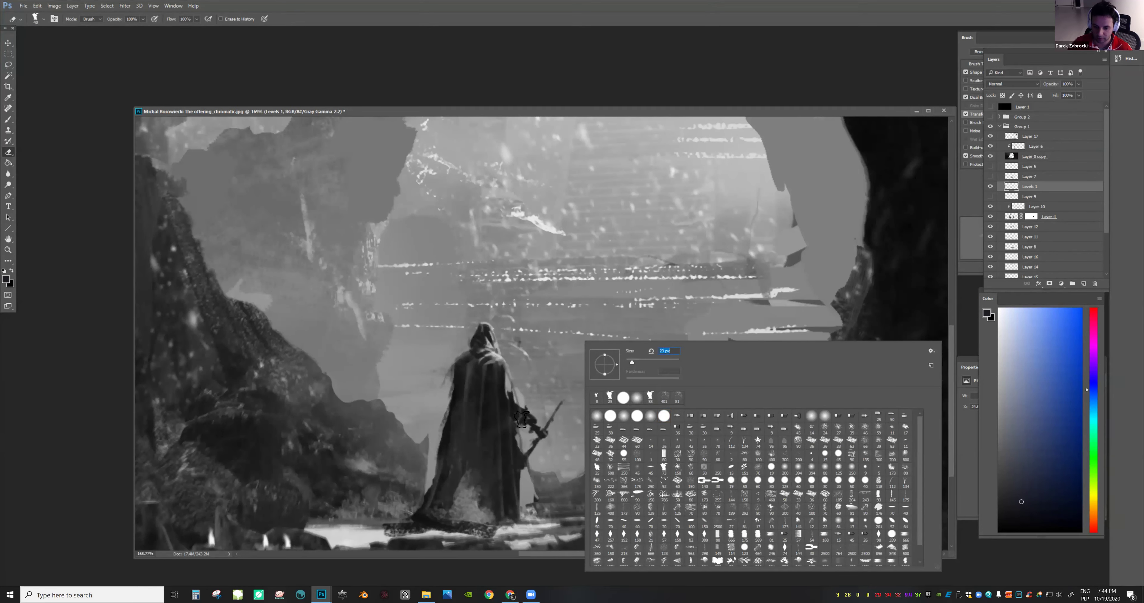
pyautogui.press('Return')
pyautogui.press('b')
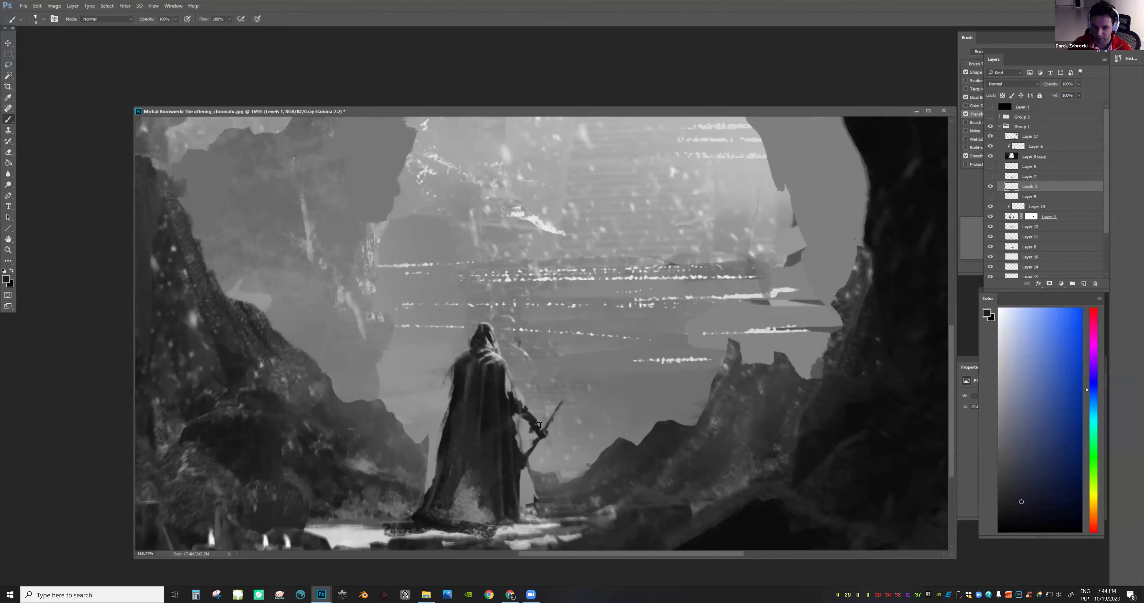
# Paint and trim the figure's hand and sword grip with small strokes, and flip the canvas horizontally
pyautogui.press('e')
pyautogui.press('b')
pyautogui.moveTo(554, 435); pyautogui.dragTo(542, 421)
pyautogui.press('e')
pyautogui.press('[')
pyautogui.press('[')
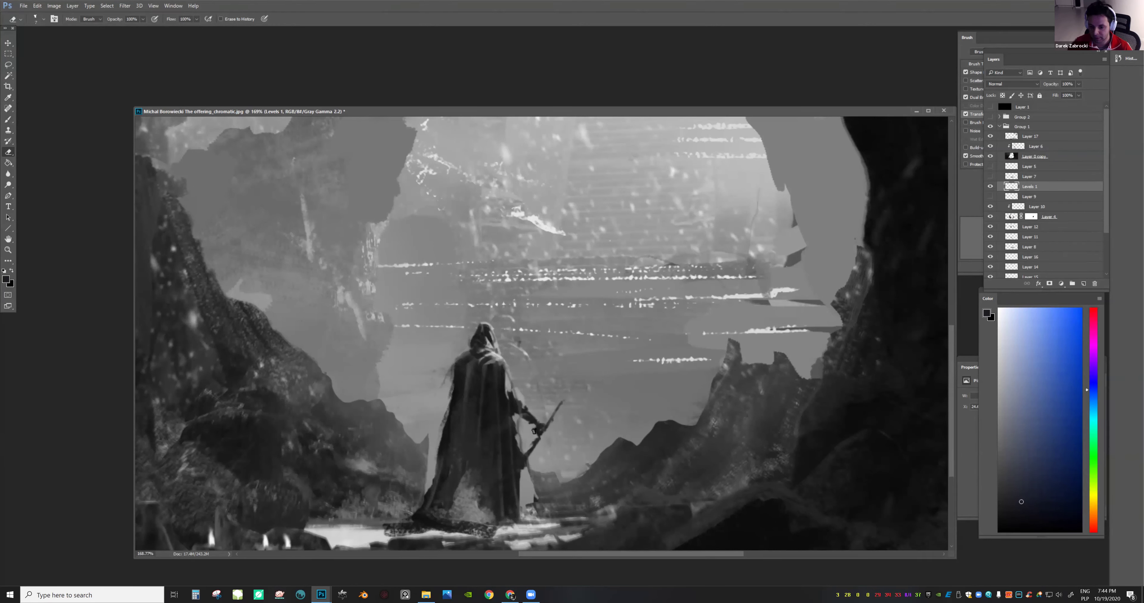
pyautogui.moveTo(594, 437); pyautogui.dragTo(493, 440)
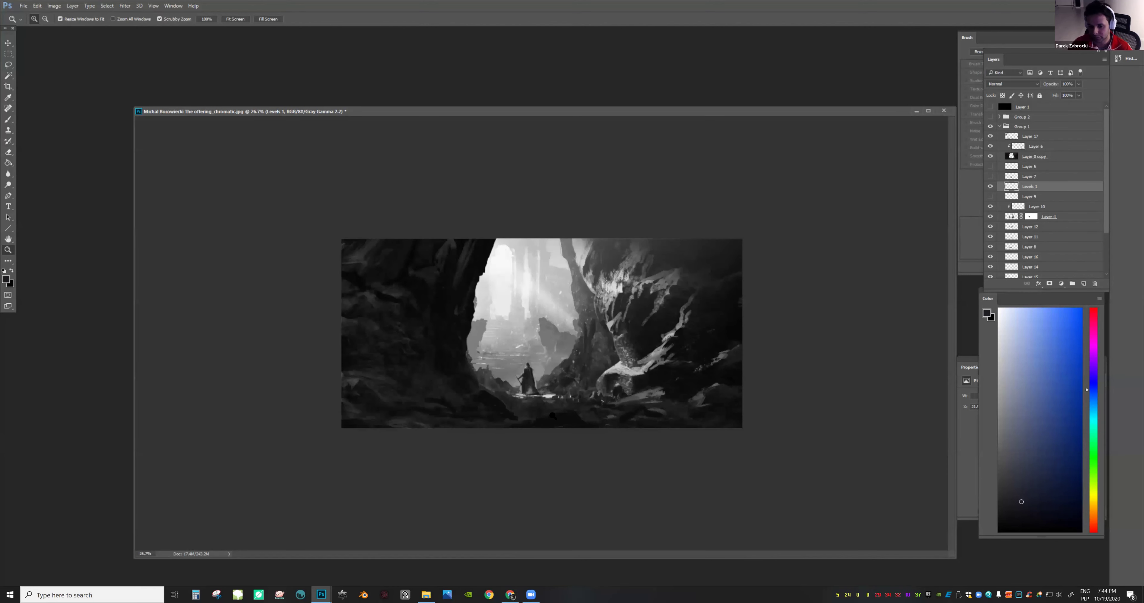
# Select Layer 0 copy and erase around the figure's head and shoulders with a textured eraser tip
pyautogui.hotkey('ctrl', '0')
pyautogui.moveTo(522, 417)
pyautogui.mouseDown()
pyautogui.moveTo(470, 401)
pyautogui.moveTo(450, 492)
pyautogui.mouseUp()
pyautogui.keyDown('alt'); pyautogui.click(459, 416); pyautogui.keyUp('alt')
pyautogui.click(1035, 157)
pyautogui.press('e')
pyautogui.rightClick(564, 360)
pyautogui.click(565, 378)
pyautogui.click(440, 360)
pyautogui.moveTo(571, 394); pyautogui.dragTo(521, 343)
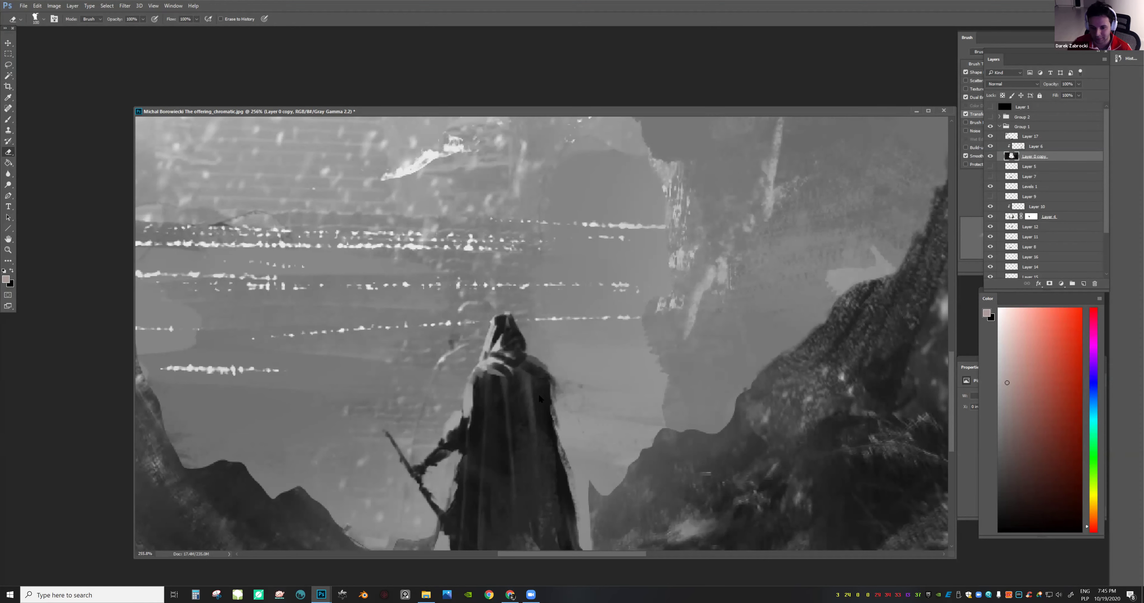
pyautogui.moveTo(617, 434); pyautogui.dragTo(580, 417)
pyautogui.press('z')
# Paint a sampled light tone along the lit edge of the figure's hood on the Levels 1 layer
pyautogui.click(1012, 187)
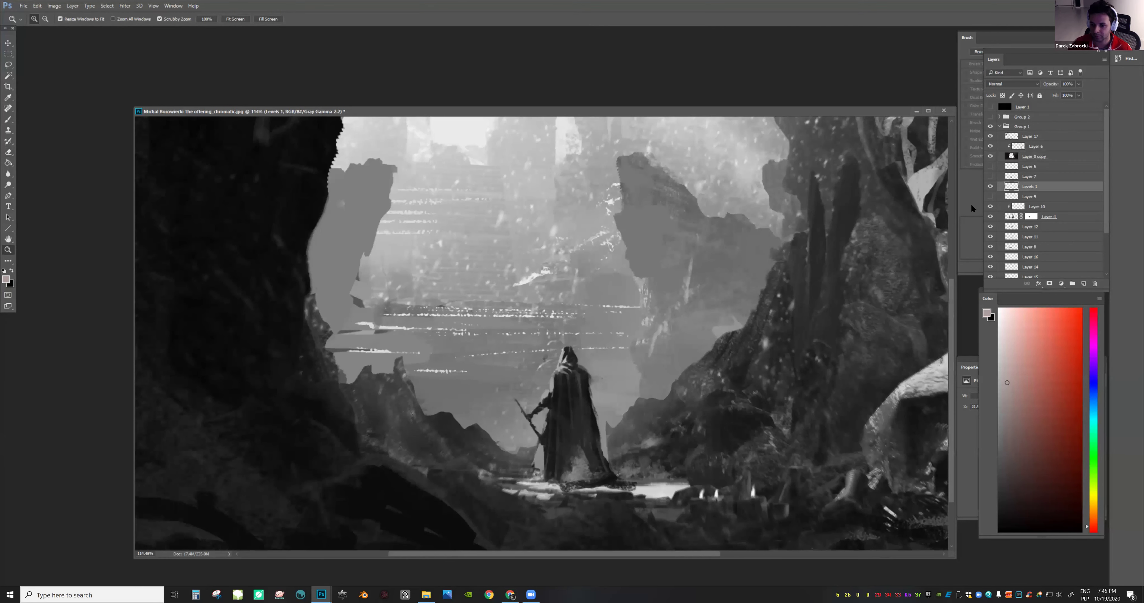
pyautogui.click(612, 368)
pyautogui.press('e')
pyautogui.rightClick(612, 319)
pyautogui.write('100')
pyautogui.press('Return')
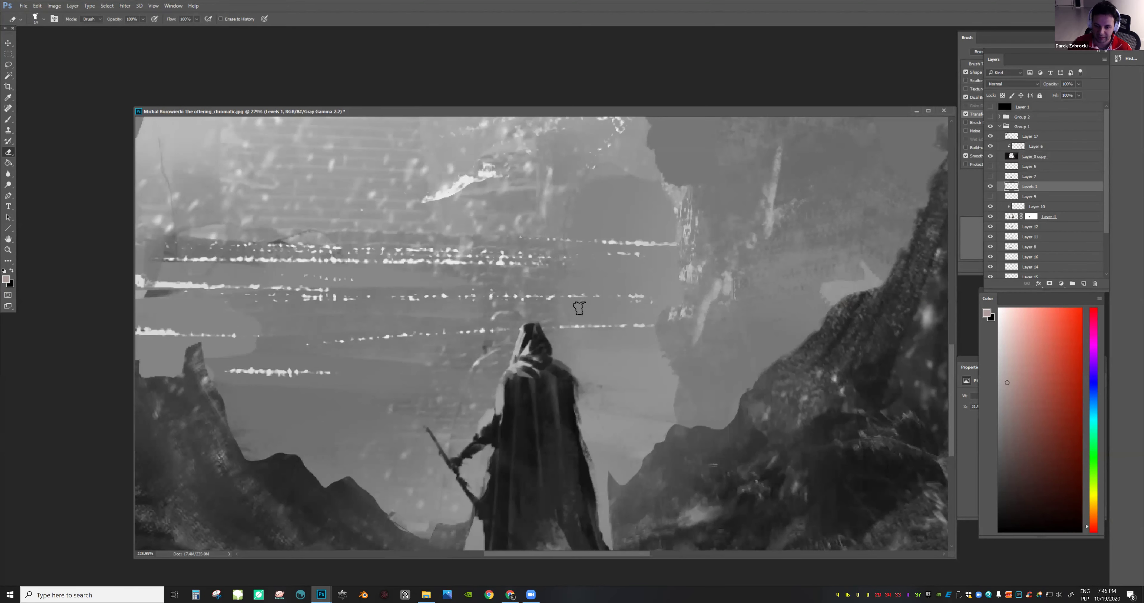
pyautogui.press('b')
pyautogui.keyDown('alt'); pyautogui.click(525, 324); pyautogui.keyUp('alt')
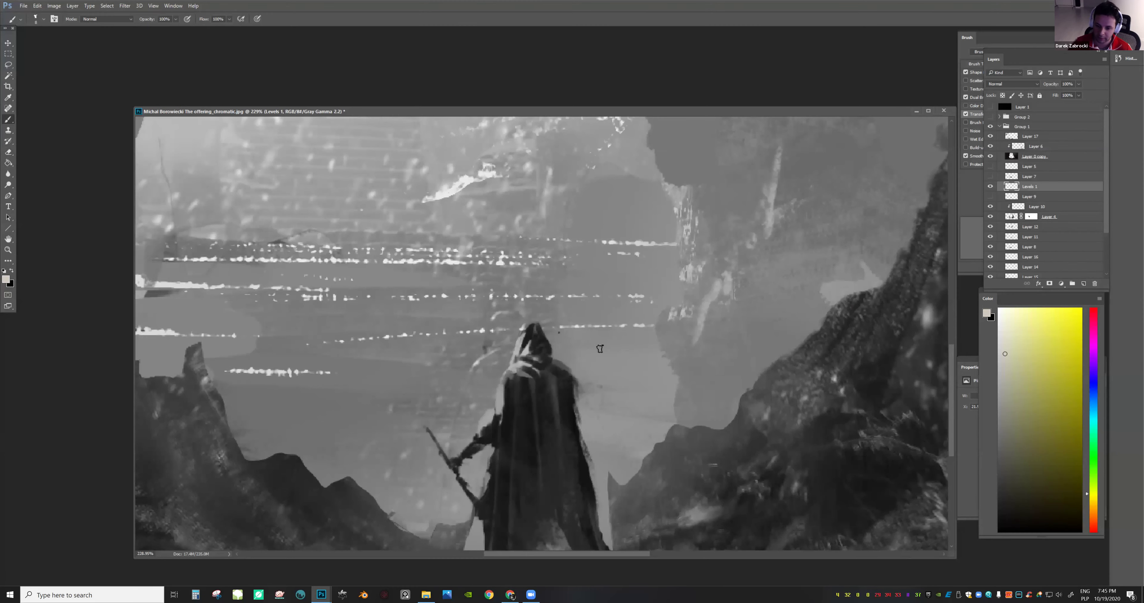
pyautogui.rightClick(599, 351)
pyautogui.click(541, 331)
pyautogui.moveTo(531, 325); pyautogui.dragTo(524, 336)
pyautogui.press('z')
pyautogui.moveTo(689, 363)
pyautogui.mouseDown()
pyautogui.moveTo(617, 350)
pyautogui.moveTo(576, 381)
pyautogui.moveTo(523, 348)
pyautogui.moveTo(514, 381)
pyautogui.mouseUp()
pyautogui.press('b')
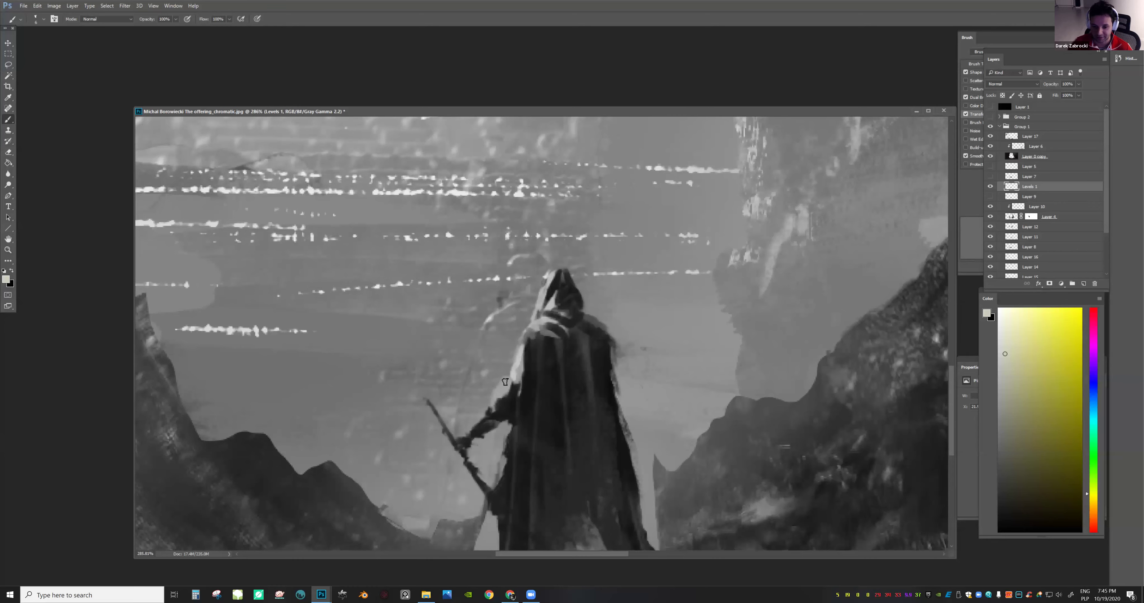
# Flip the canvas back horizontally, check Layer 6's contribution to the large rock, and make Layer 6 active
pyautogui.scroll(-4, 493, 391)
pyautogui.scroll(2, 477, 401)
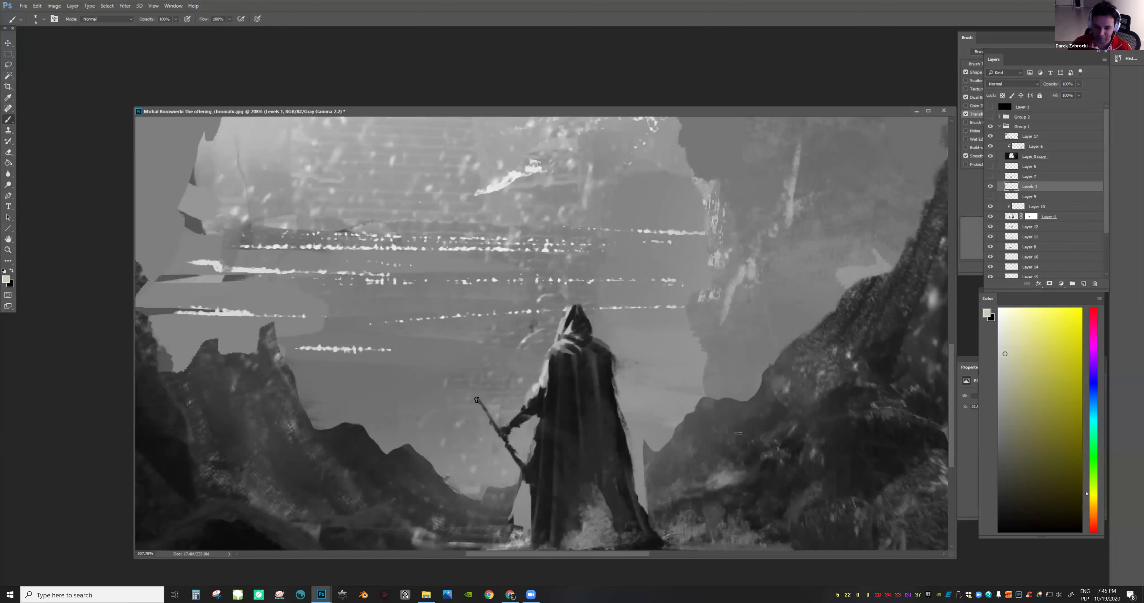
pyautogui.press('z')
pyautogui.scroll(-5, 538, 446)
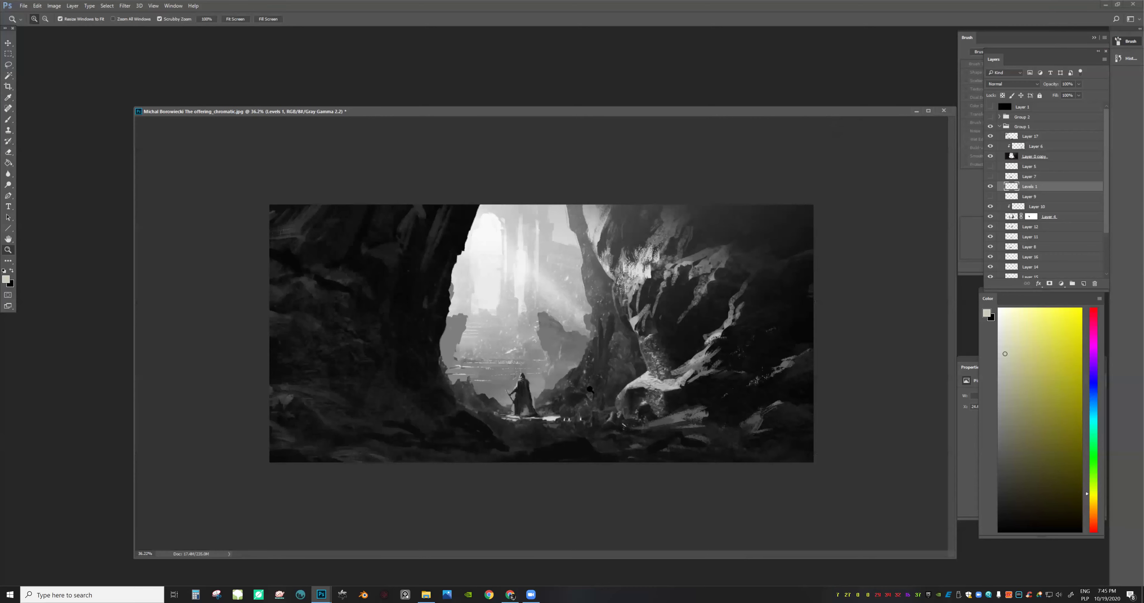
pyautogui.hotkey('ctrl', 'shift', 'h')
pyautogui.moveTo(582, 402); pyautogui.dragTo(607, 394)
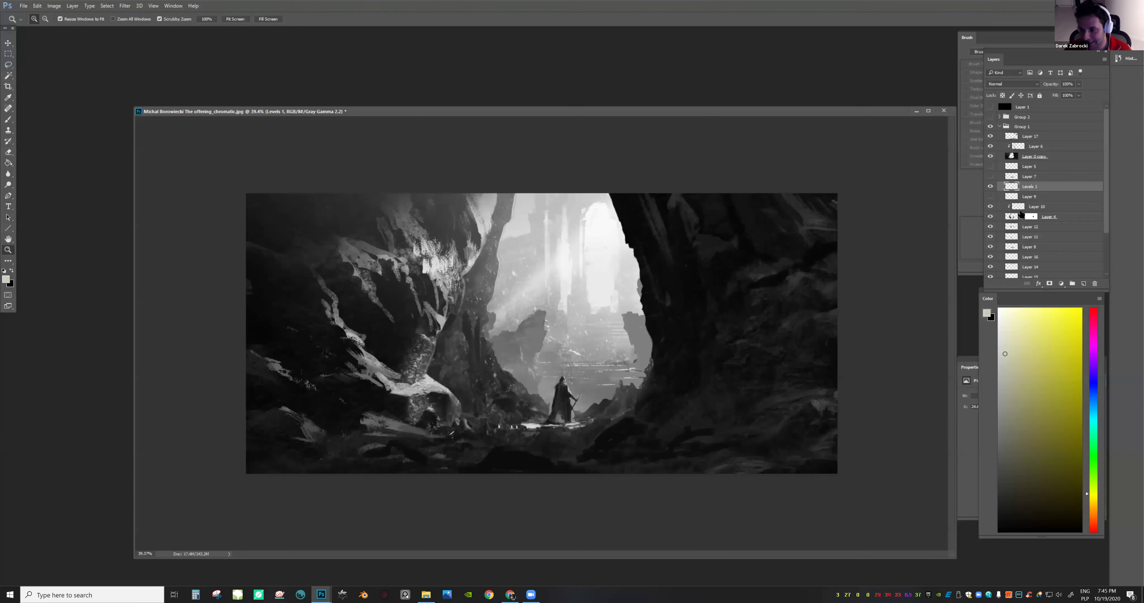
pyautogui.click(990, 146)
pyautogui.moveTo(459, 272); pyautogui.dragTo(481, 273)
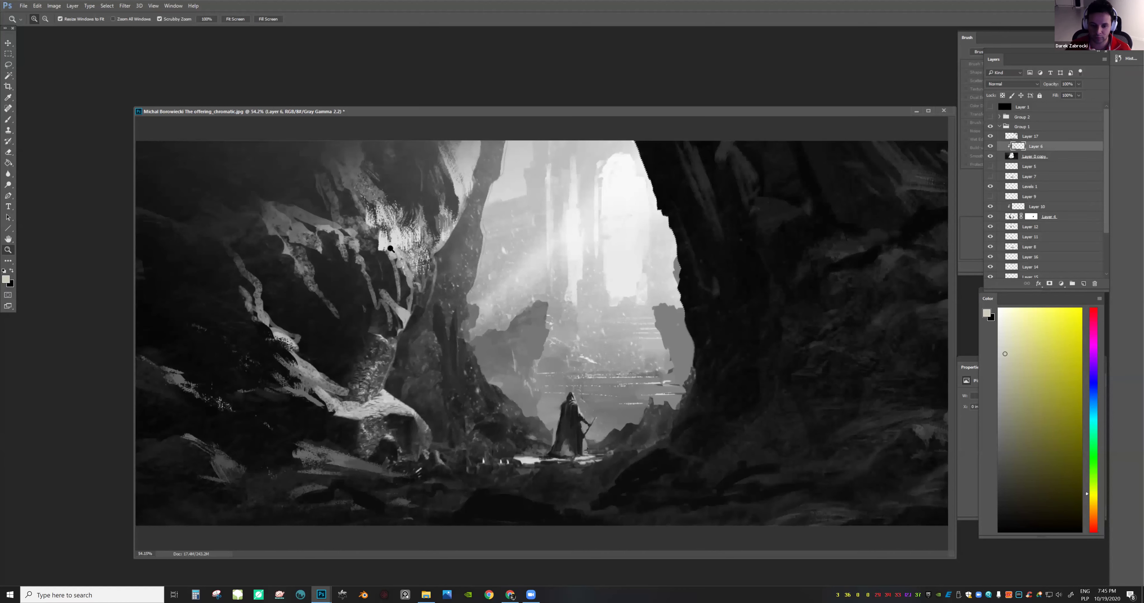
# Try a sampled light tone on the large rock on Layer 6 with a 292 px textured brush, and undo it
pyautogui.keyDown('alt'); pyautogui.click(405, 280); pyautogui.keyUp('alt')
pyautogui.rightClick(474, 339)
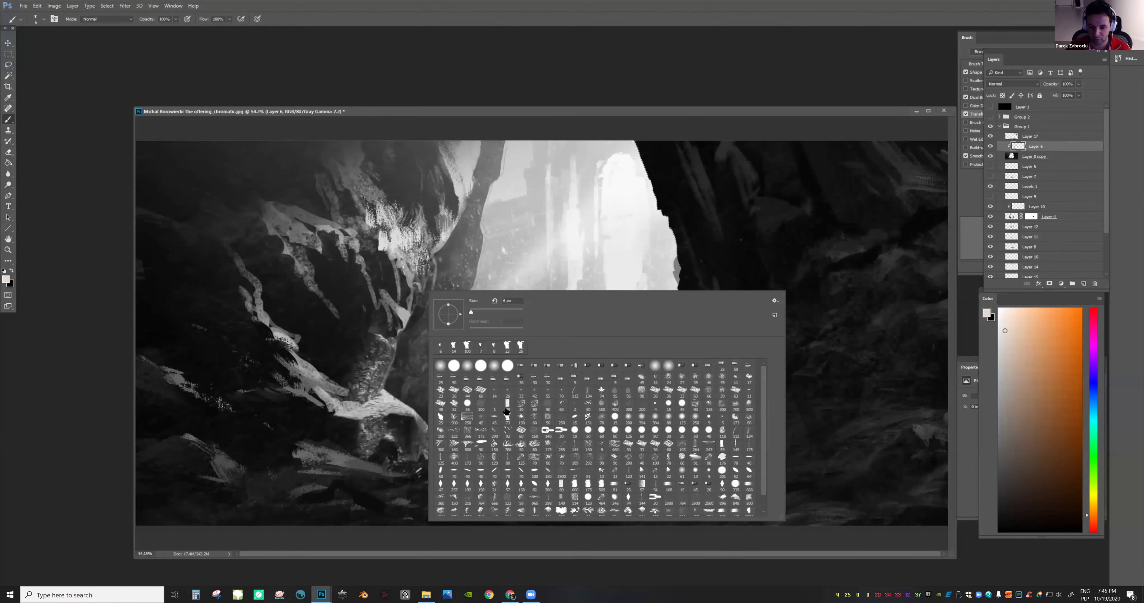
pyautogui.click(588, 457)
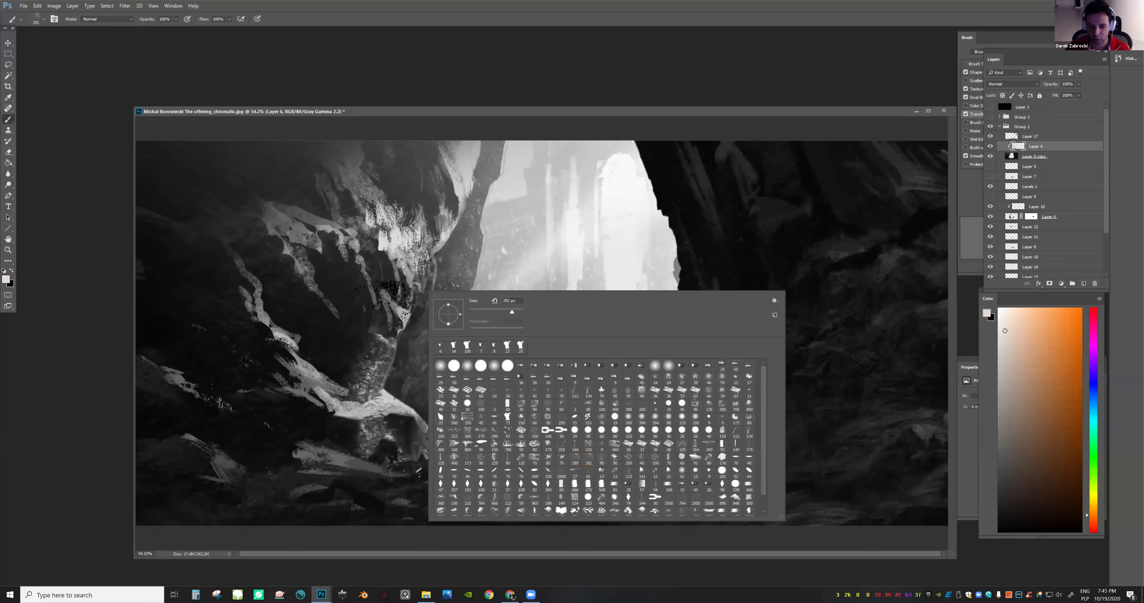
pyautogui.moveTo(385, 294); pyautogui.dragTo(399, 309)
pyautogui.hotkey('ctrl', 'z')
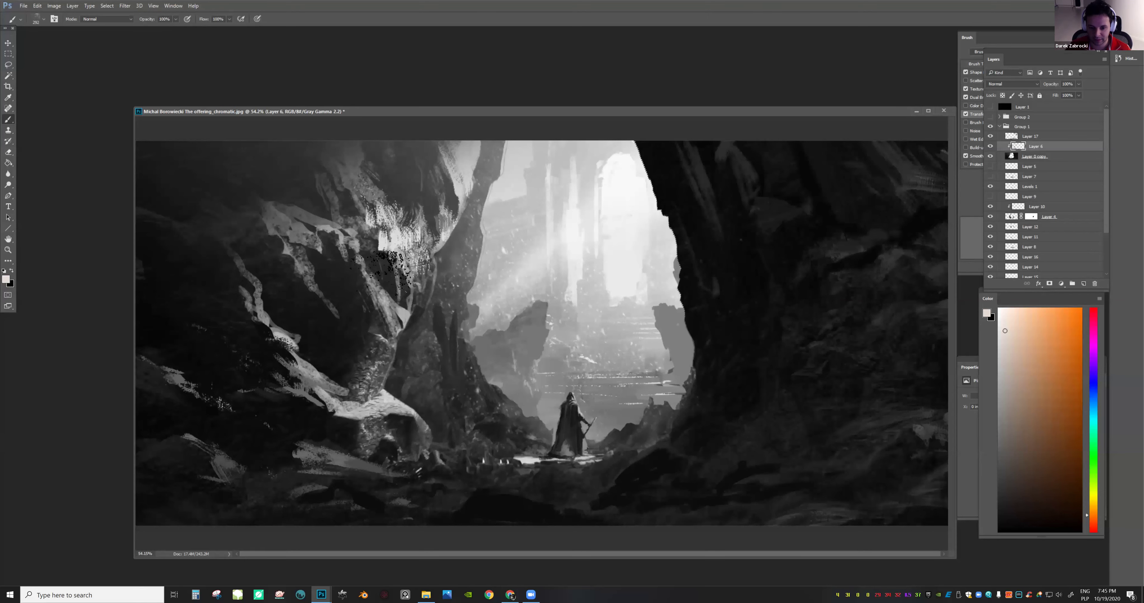
# Erase part of the bright highlight on the large rock on Layer 6, and switch off the grayscale proof preview
pyautogui.press('e')
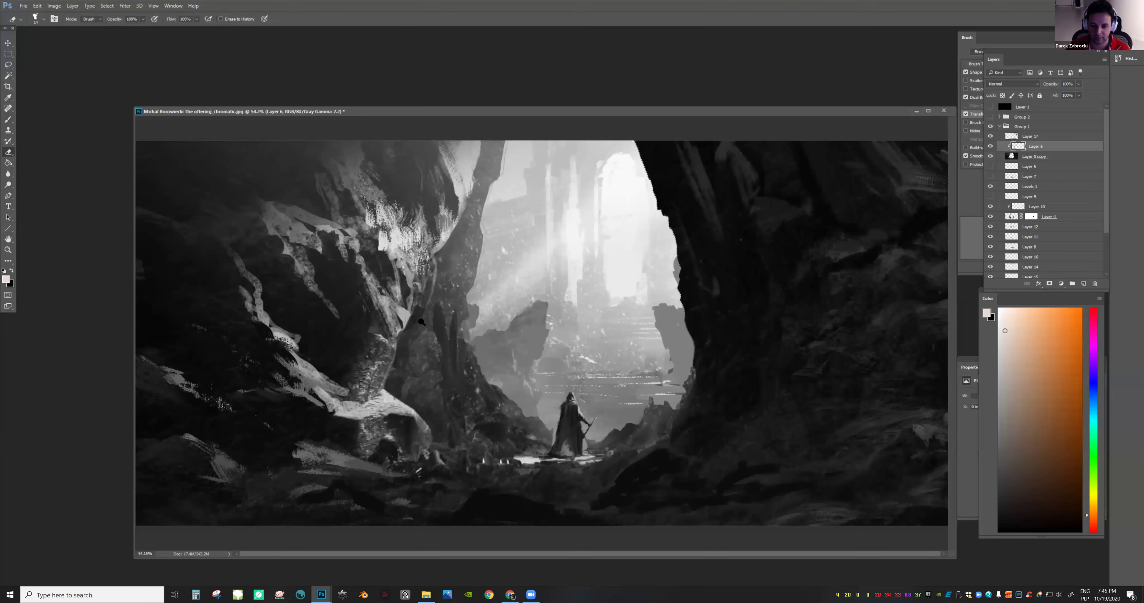
pyautogui.press('z')
pyautogui.moveTo(555, 255); pyautogui.dragTo(548, 265)
pyautogui.moveTo(400, 246)
pyautogui.mouseDown()
pyautogui.moveTo(418, 257)
pyautogui.moveTo(396, 249)
pyautogui.mouseUp()
pyautogui.press('z')
pyautogui.moveTo(666, 306); pyautogui.dragTo(623, 313)
pyautogui.hotkey('ctrl', 'y')
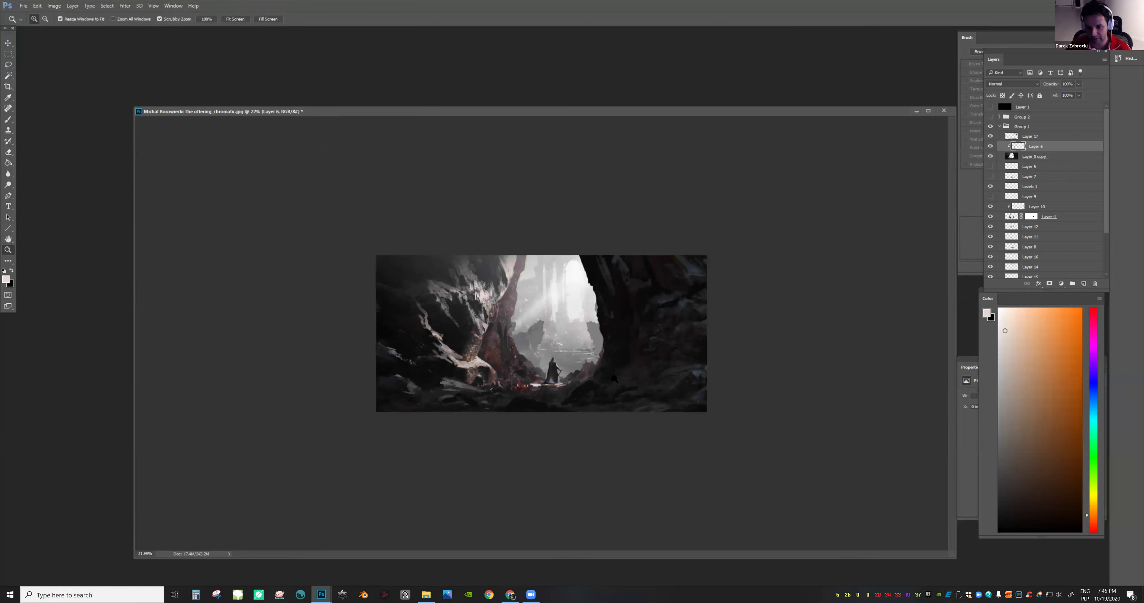
pyautogui.scroll(3, 614, 378)
# Paint the lower part of the figure's cloak with a sampled dark tone on the Levels 1 layer
pyautogui.click(1028, 186)
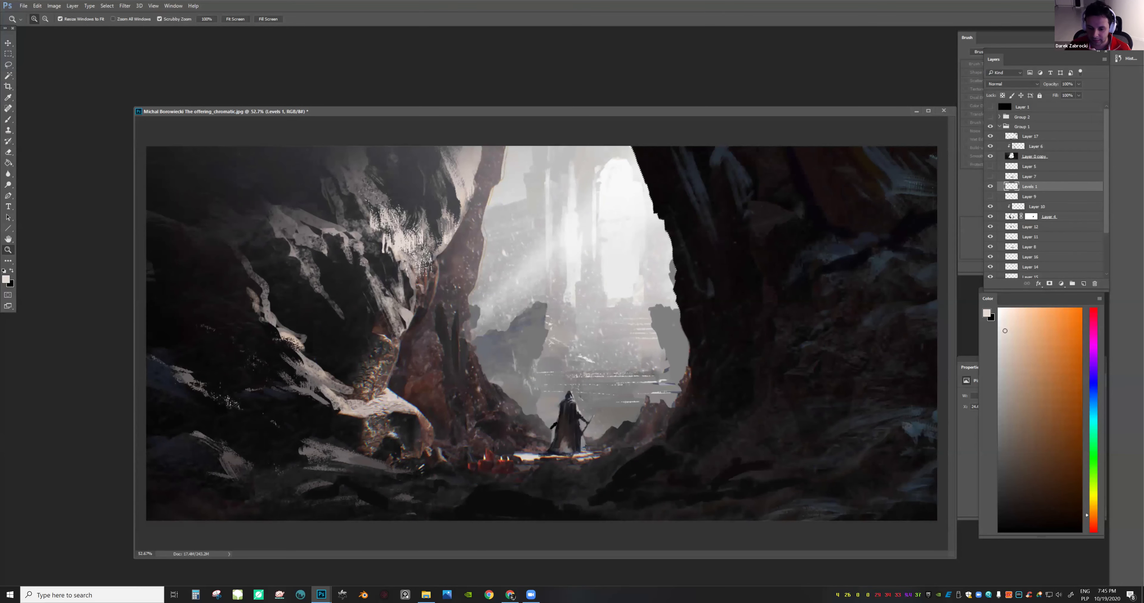
pyautogui.moveTo(578, 440); pyautogui.dragTo(598, 440)
pyautogui.keyDown('alt'); pyautogui.click(545, 447); pyautogui.keyUp('alt')
pyautogui.rightClick(655, 409)
pyautogui.click(662, 408)
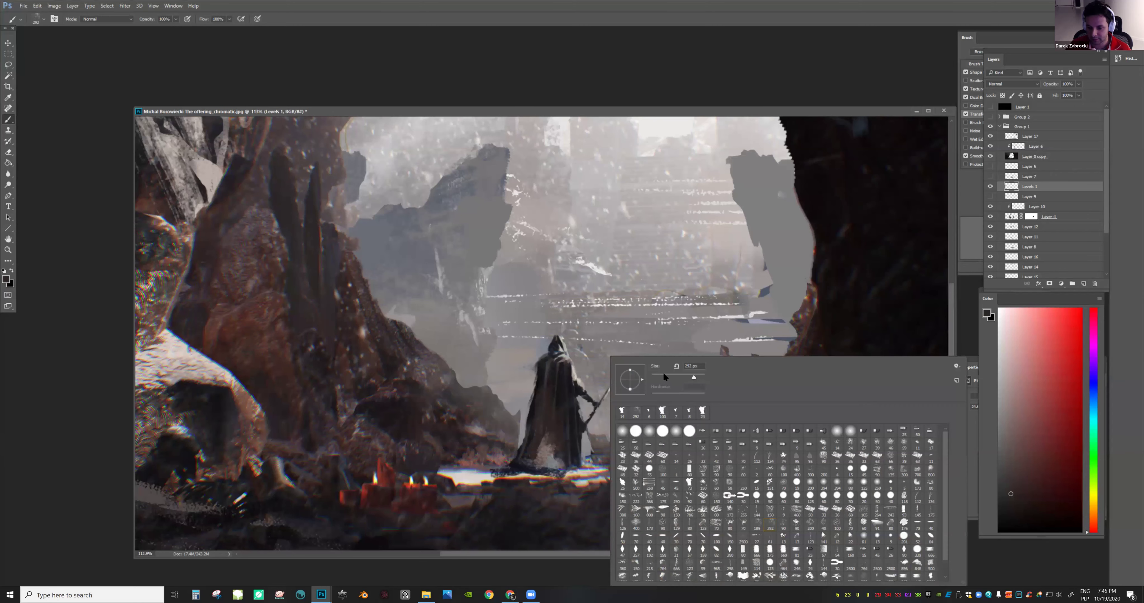
pyautogui.moveTo(552, 449); pyautogui.dragTo(516, 472)
# Pick dark reds and paint vertical red folds down the figure's cloak, sampling nearby tones between strokes
pyautogui.click(1027, 495)
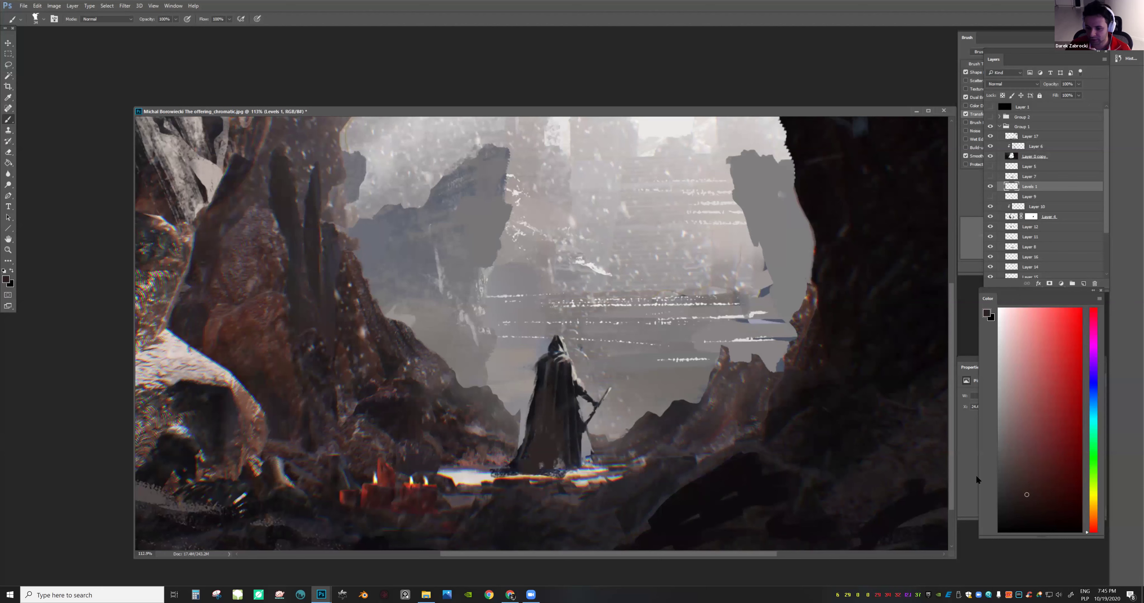
pyautogui.click(1044, 507)
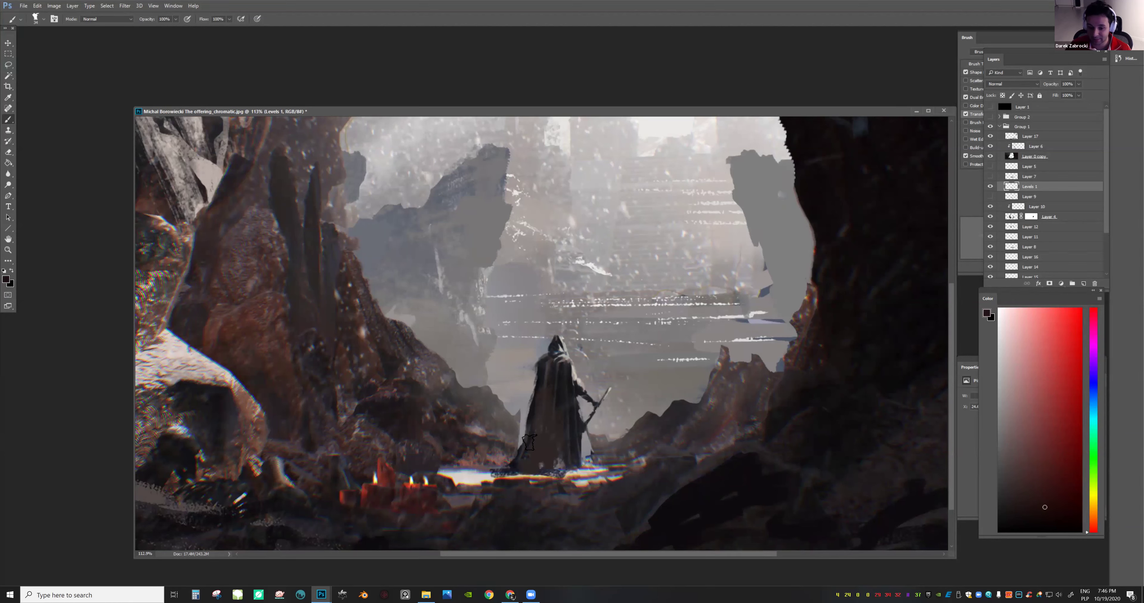
pyautogui.keyDown('alt'); pyautogui.click(532, 457); pyautogui.keyUp('alt')
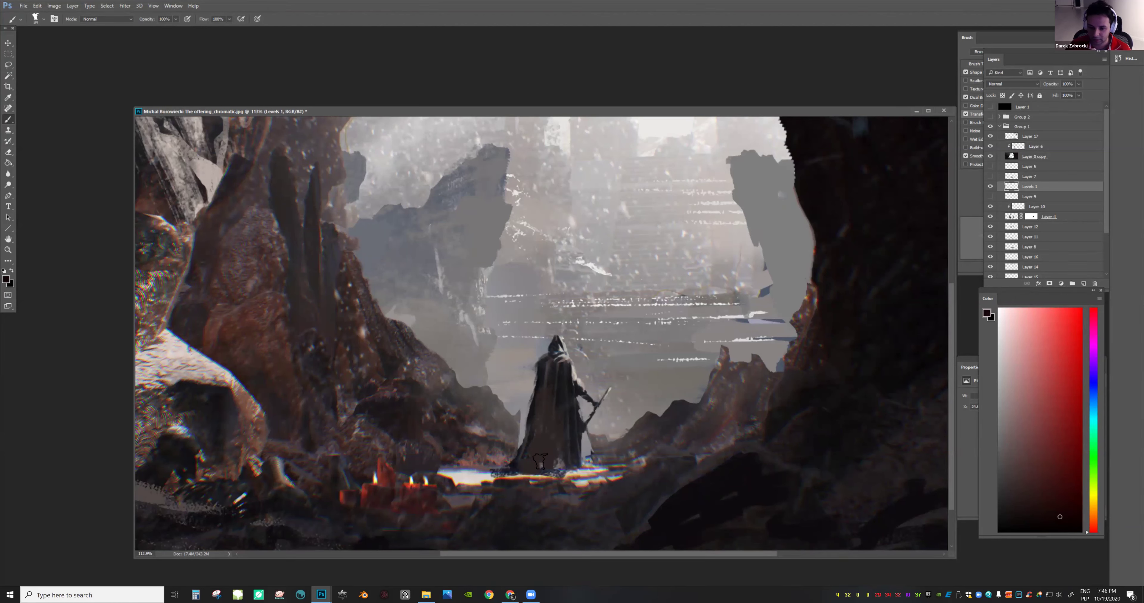
pyautogui.moveTo(560, 388); pyautogui.dragTo(558, 459)
pyautogui.keyDown('alt'); pyautogui.click(538, 469); pyautogui.keyUp('alt')
pyautogui.moveTo(546, 386); pyautogui.dragTo(544, 449)
pyautogui.keyDown('alt'); pyautogui.click(548, 416); pyautogui.keyUp('alt')
pyautogui.keyDown('alt'); pyautogui.click(558, 410); pyautogui.keyUp('alt')
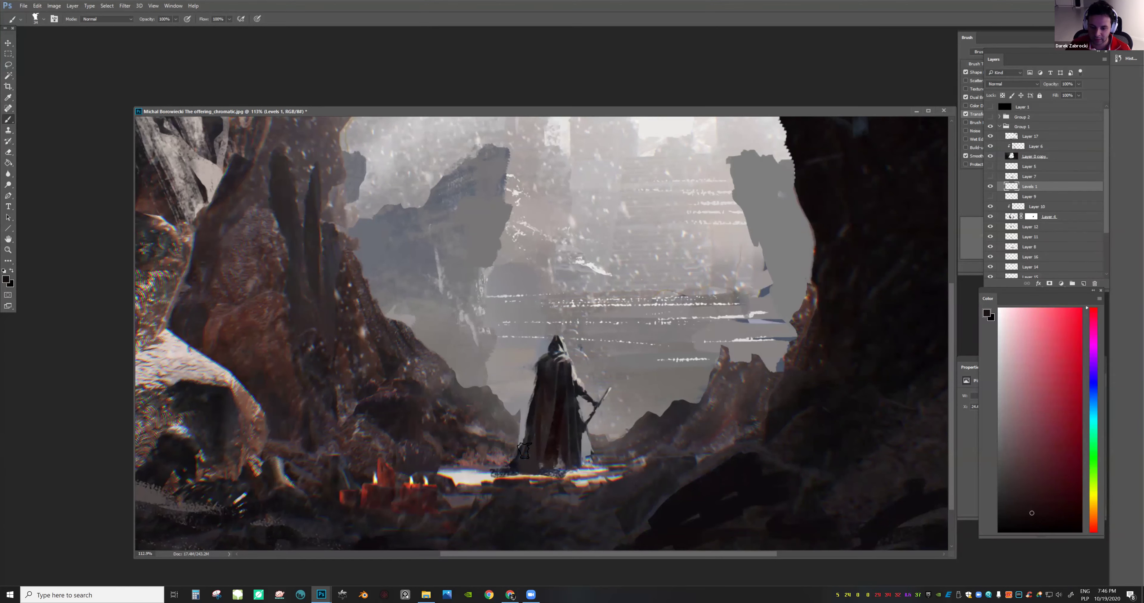
# Touch up the cloak's hem and the figure's upper body with sampled dark tones
pyautogui.moveTo(552, 460); pyautogui.dragTo(516, 465)
pyautogui.hotkey('ctrl', 'space')
pyautogui.moveTo(637, 354); pyautogui.dragTo(558, 421)
pyautogui.moveTo(562, 346)
pyautogui.mouseDown()
pyautogui.moveTo(562, 279)
pyautogui.moveTo(569, 316)
pyautogui.moveTo(591, 306)
pyautogui.moveTo(585, 284)
pyautogui.mouseUp()
pyautogui.keyDown('alt'); pyautogui.click(570, 306); pyautogui.keyUp('alt')
pyautogui.hotkey('ctrl', 'space')
pyautogui.moveTo(638, 330)
pyautogui.mouseDown()
pyautogui.moveTo(647, 384)
pyautogui.moveTo(908, 425)
pyautogui.mouseUp()
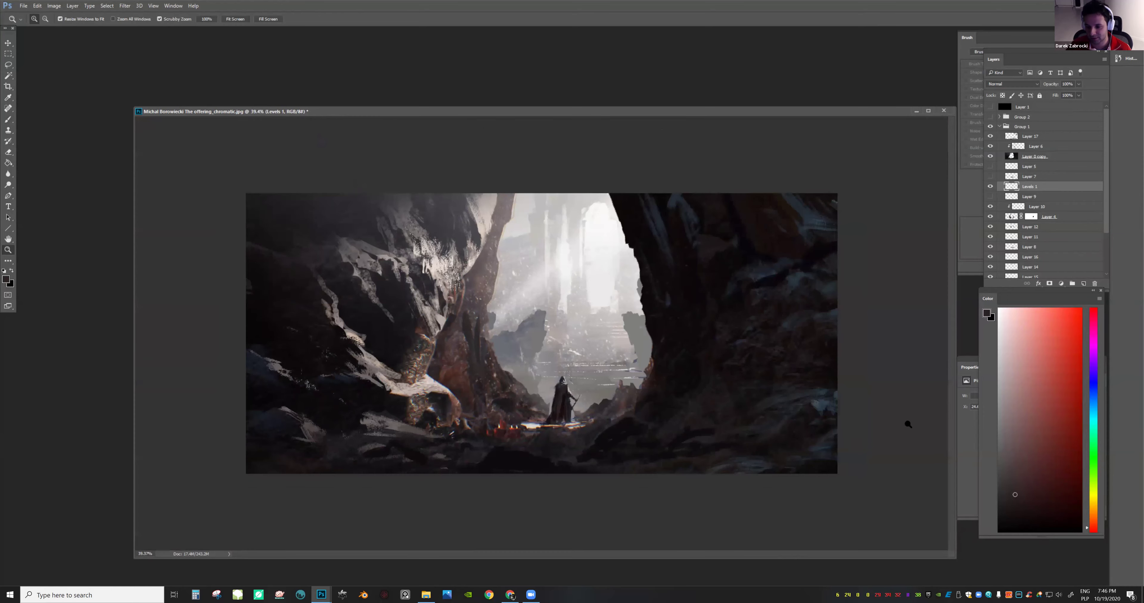
# Choose a muted warm brown and paint a collar around the figure's shoulders, sampling lighter tones from it
pyautogui.hotkey('ctrl', '+')
pyautogui.hotkey('ctrl', '+')
pyautogui.click(1024, 402)
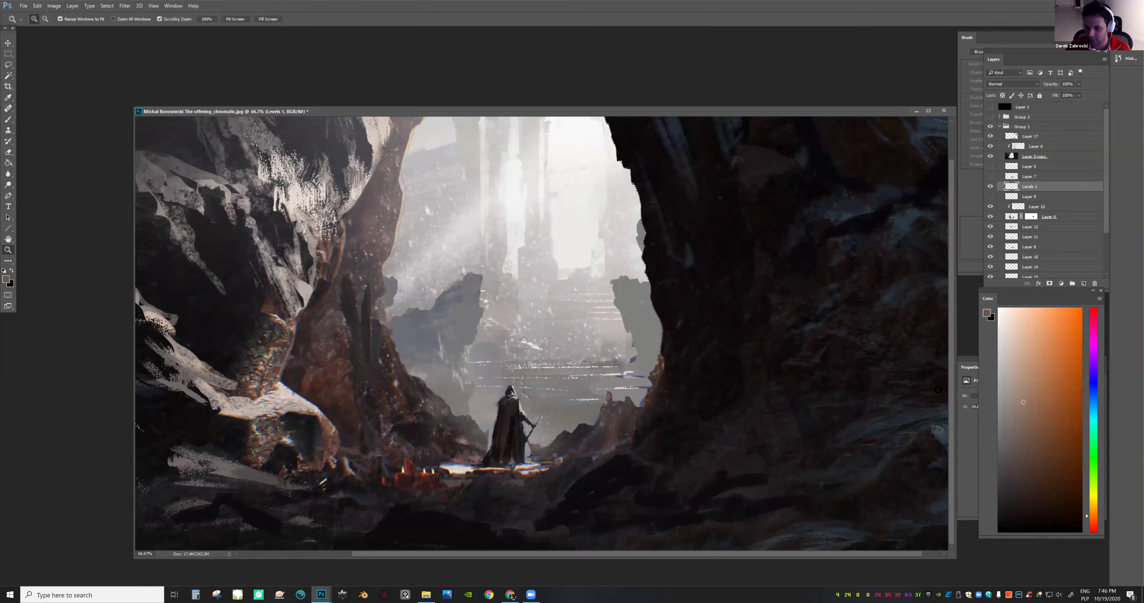
pyautogui.scroll(4, 623, 396)
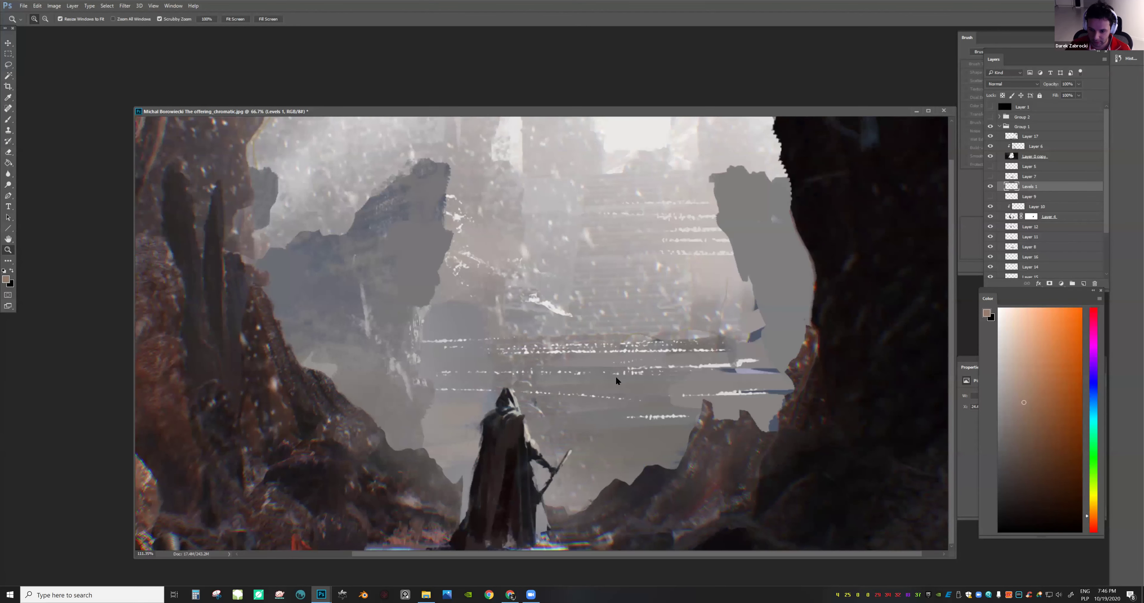
pyautogui.press('b')
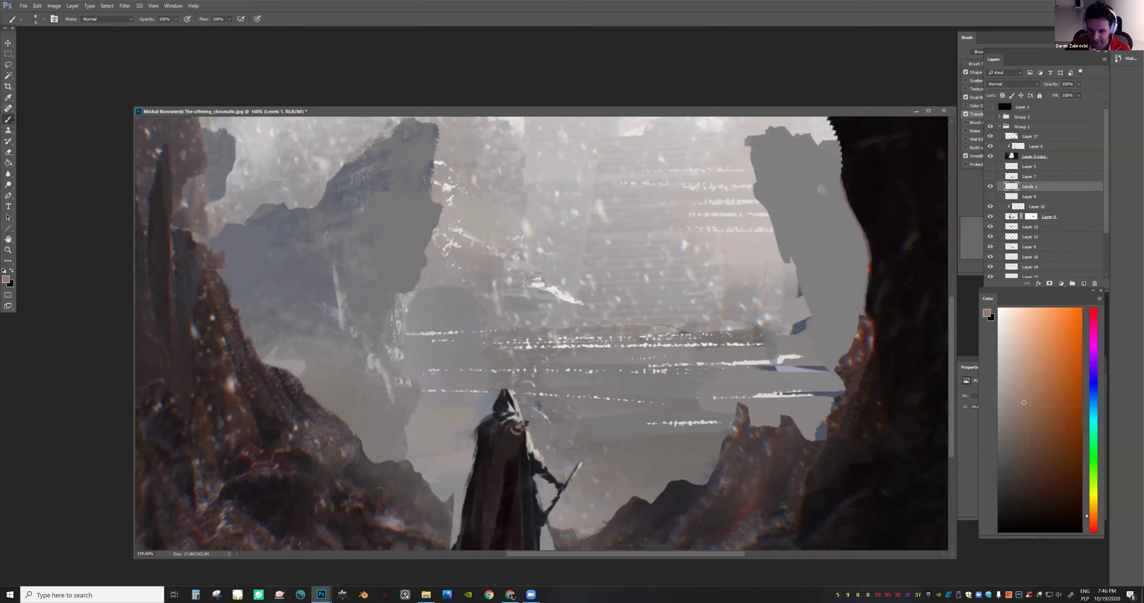
pyautogui.keyDown('alt'); pyautogui.click(524, 429); pyautogui.keyUp('alt')
pyautogui.keyDown('alt'); pyautogui.click(525, 414); pyautogui.keyUp('alt')
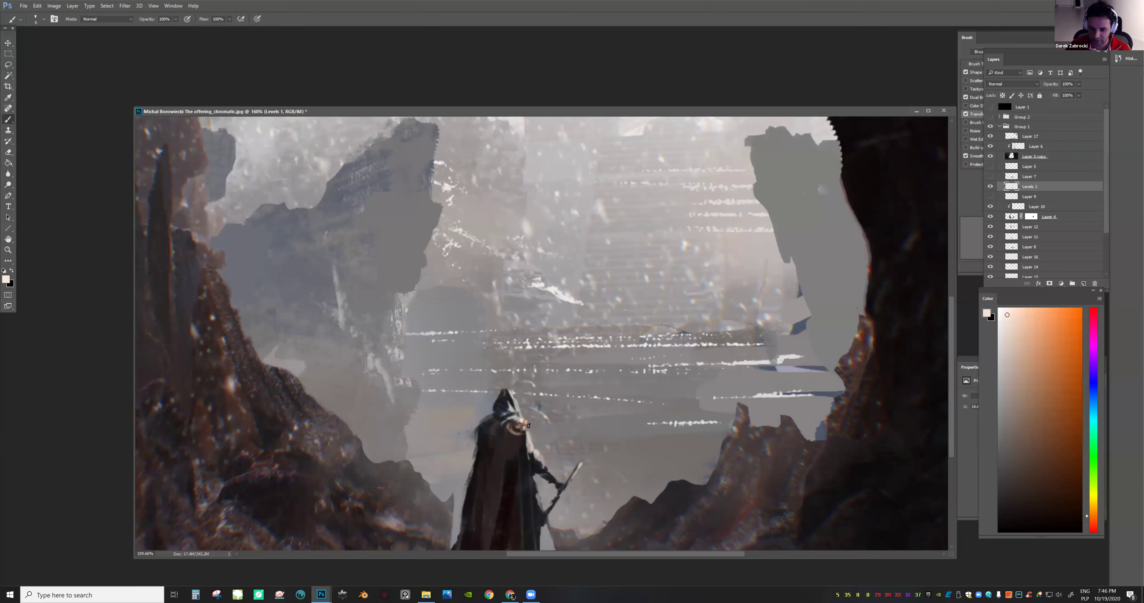
# Add small light and dark details to the collar on the figure's shoulder, sampling a dark brown
pyautogui.moveTo(591, 413); pyautogui.dragTo(551, 375)
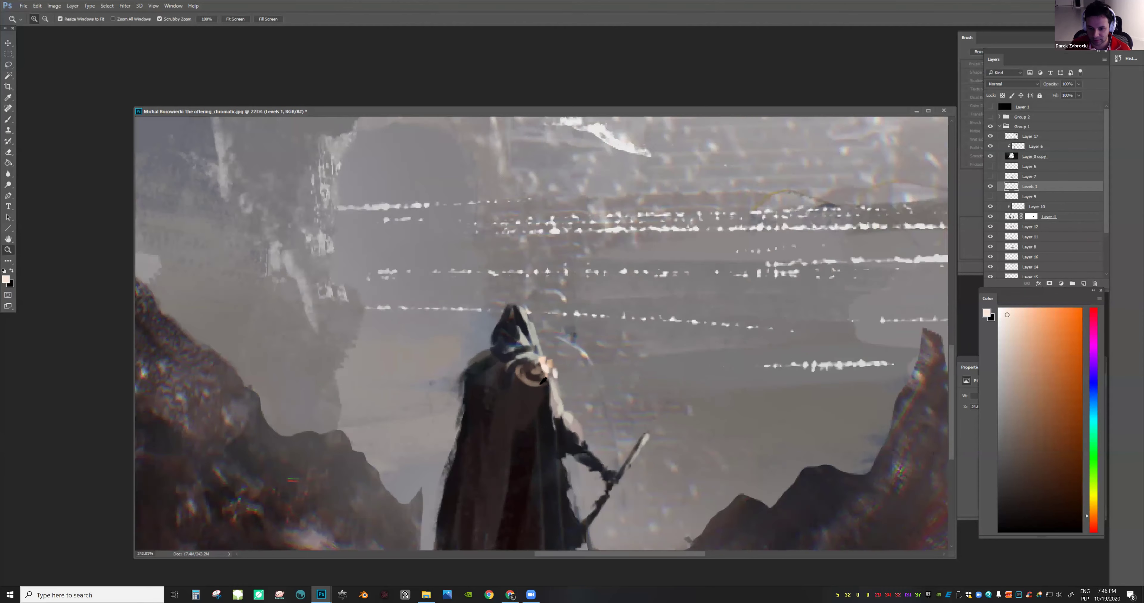
pyautogui.click(549, 375)
pyautogui.press('b')
pyautogui.keyDown('alt'); pyautogui.click(546, 377); pyautogui.keyUp('alt')
pyautogui.press('z')
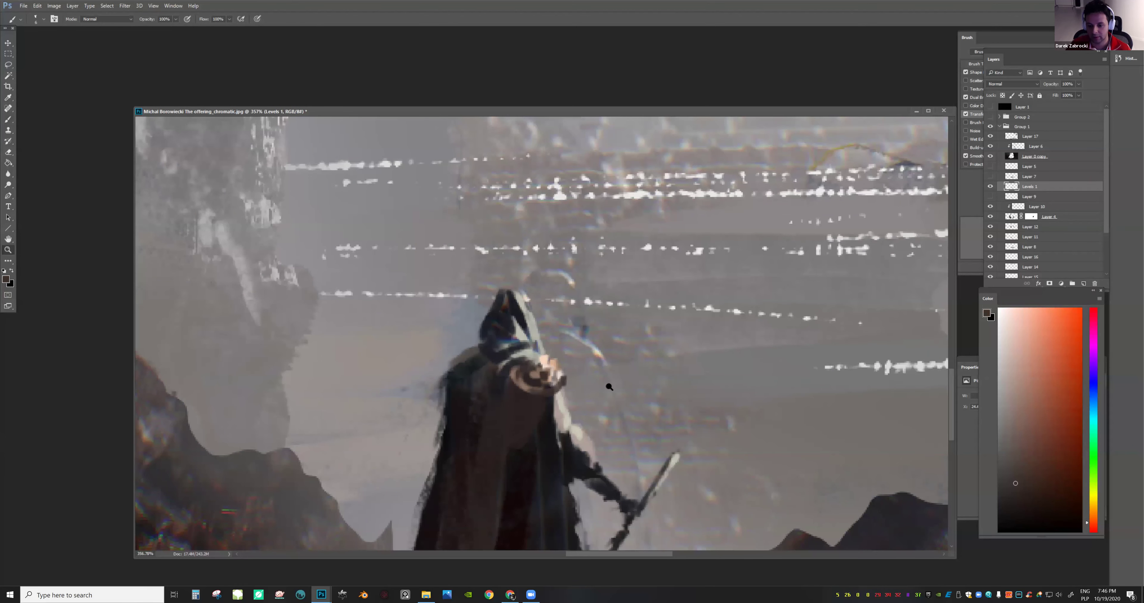
# Touch up the figure's collar with a sampled dark tone and sample a muted brown beside the figure
pyautogui.keyDown('alt'); pyautogui.click(605, 381); pyautogui.keyUp('alt')
pyautogui.click(597, 383)
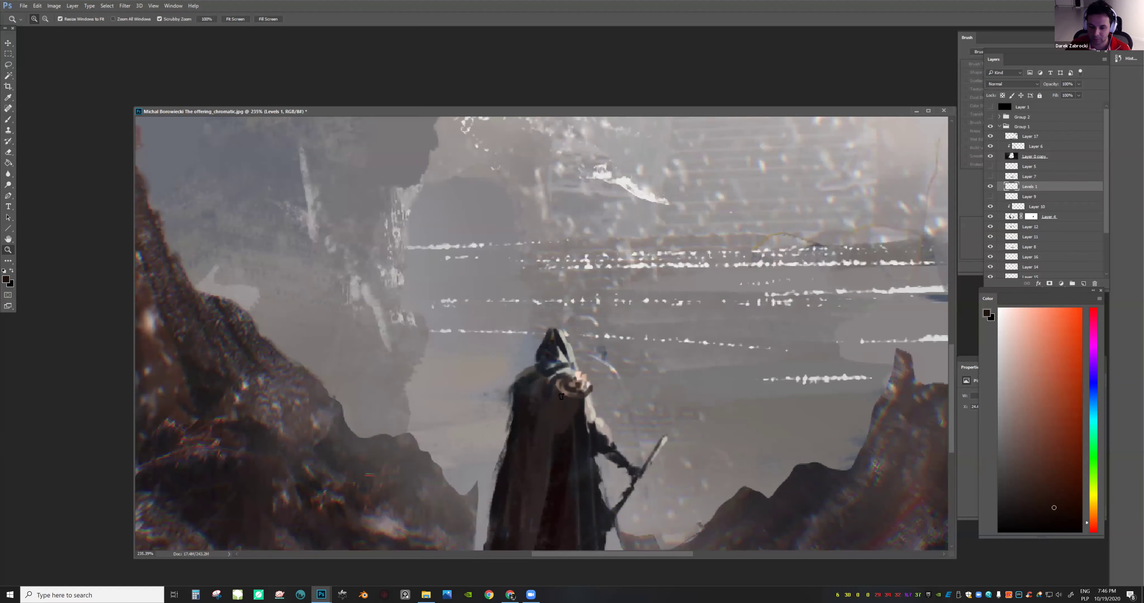
pyautogui.press('b')
pyautogui.press('z')
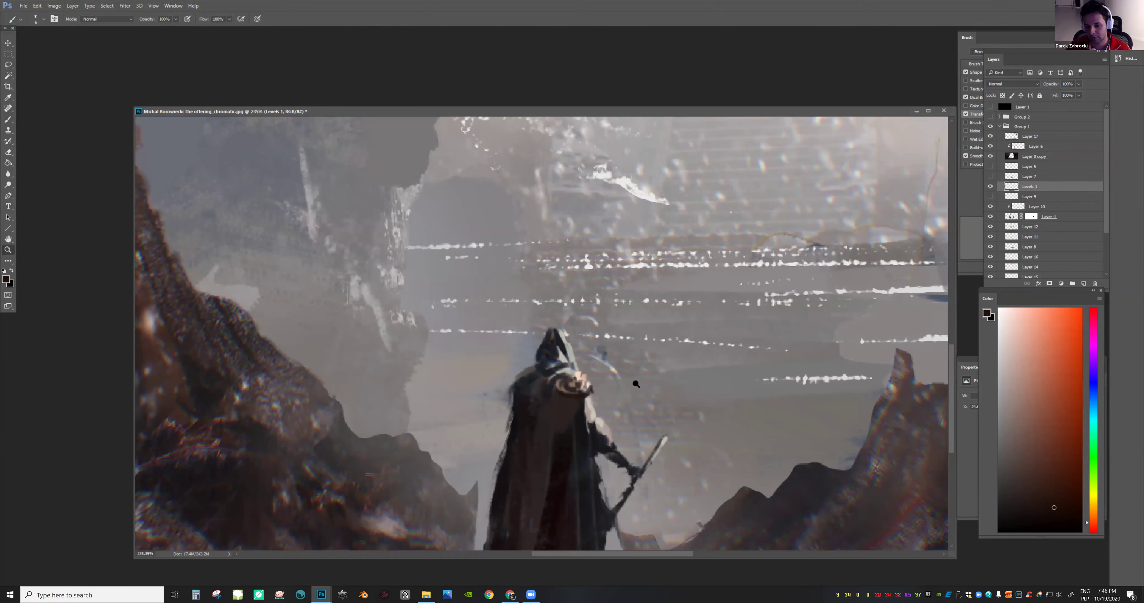
pyautogui.keyDown('alt'); pyautogui.click(636, 384); pyautogui.keyUp('alt')
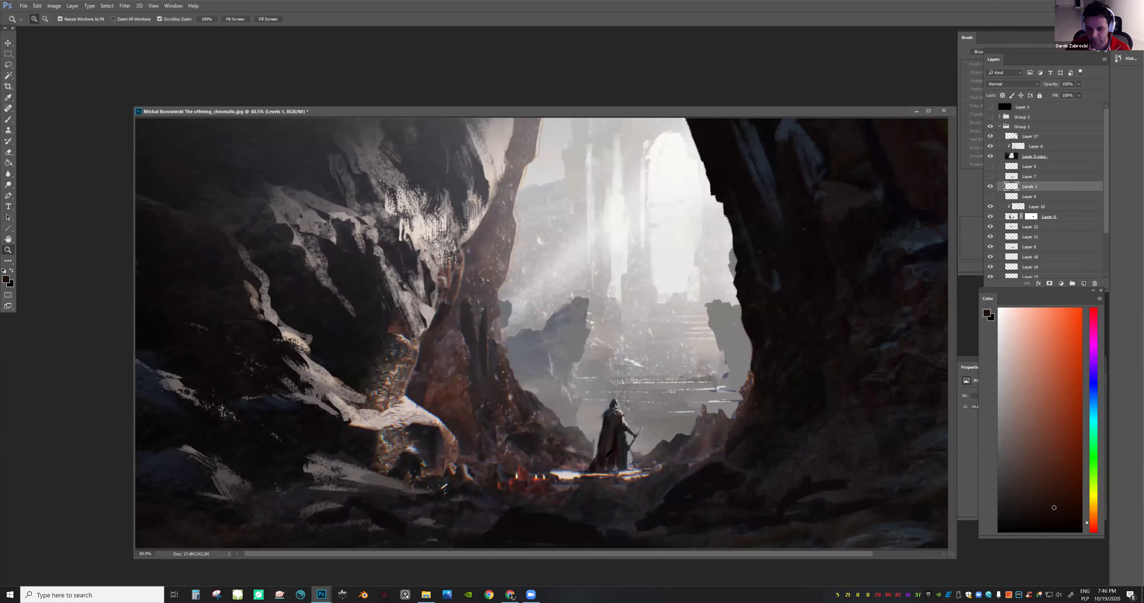
pyautogui.click(619, 408)
pyautogui.press('b')
pyautogui.keyDown('alt'); pyautogui.click(627, 461); pyautogui.keyUp('alt')
pyautogui.press('z')
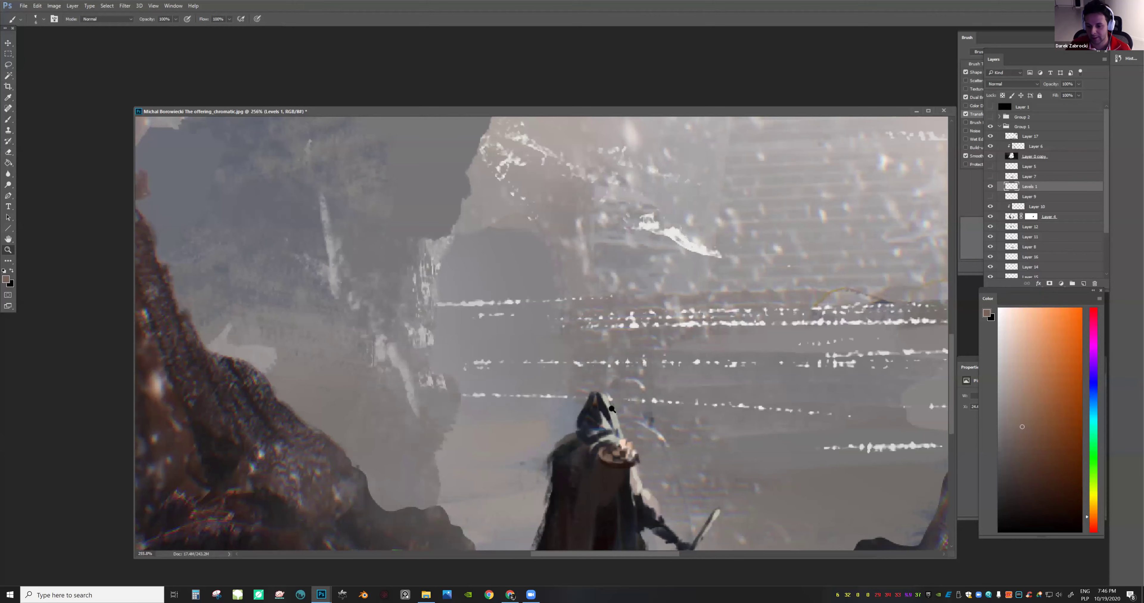
# Refine the area between the figure's hood and collar with a sampled dark reddish grey
pyautogui.keyDown('alt'); pyautogui.click(636, 430); pyautogui.keyUp('alt')
pyautogui.click(640, 449)
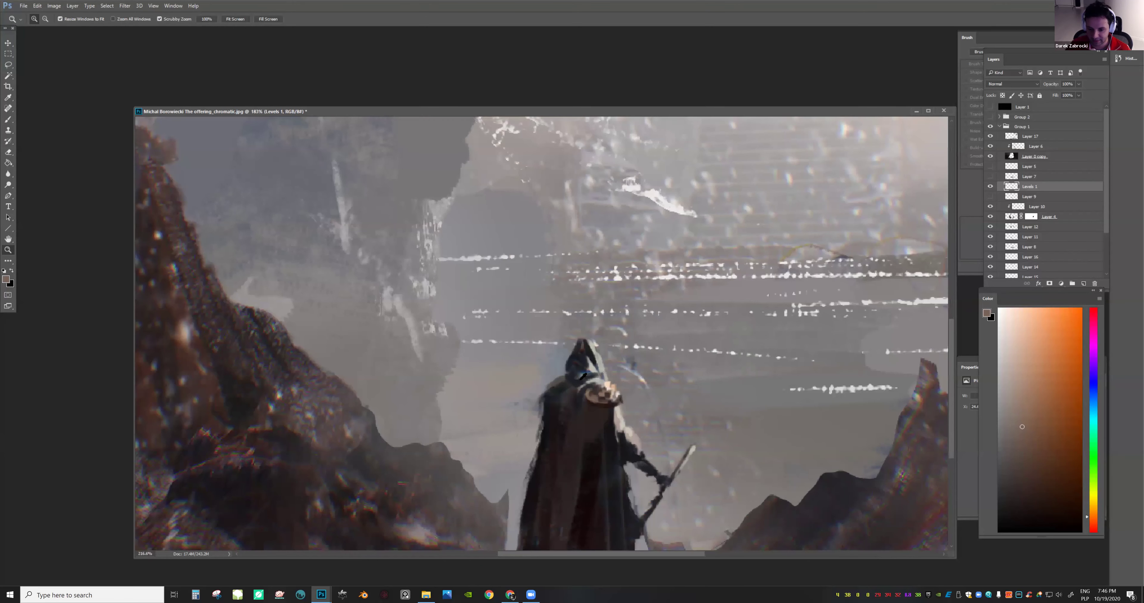
pyautogui.press('b')
pyautogui.keyDown('alt'); pyautogui.click(579, 381); pyautogui.keyUp('alt')
pyautogui.press('z')
pyautogui.keyDown('alt'); pyautogui.click(637, 423); pyautogui.keyUp('alt')
pyautogui.moveTo(638, 424); pyautogui.dragTo(1028, 351)
# Flip the canvas horizontally and paint a small pale pink highlight on the figure's collar
pyautogui.press('F2')
pyautogui.click(1011, 318)
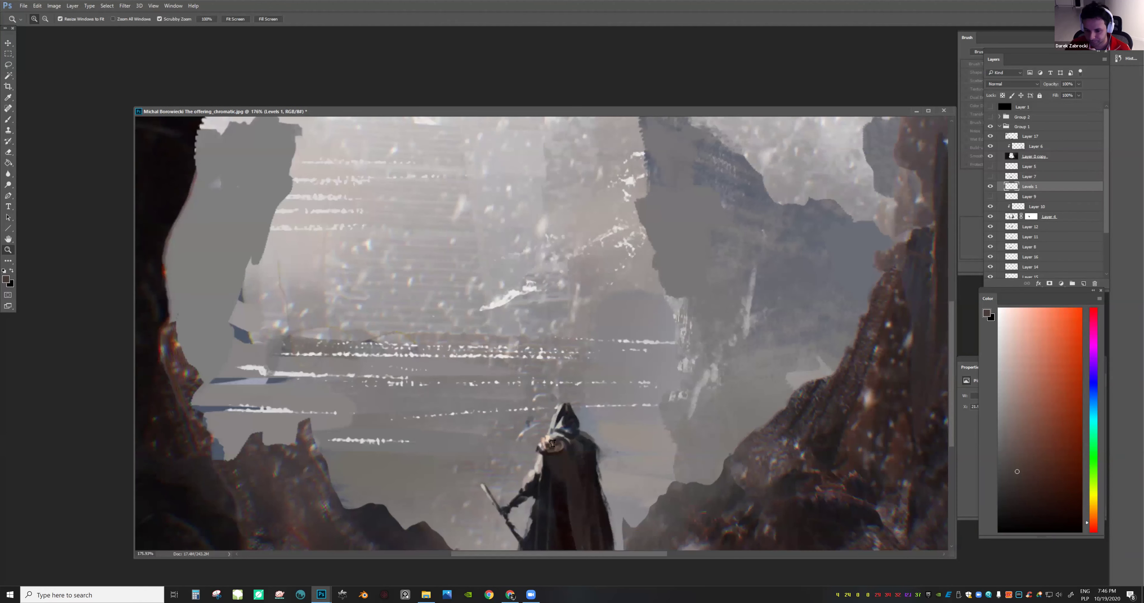
pyautogui.press('b')
pyautogui.moveTo(552, 445); pyautogui.dragTo(567, 440)
pyautogui.press('z')
pyautogui.scroll(-8, 613, 398)
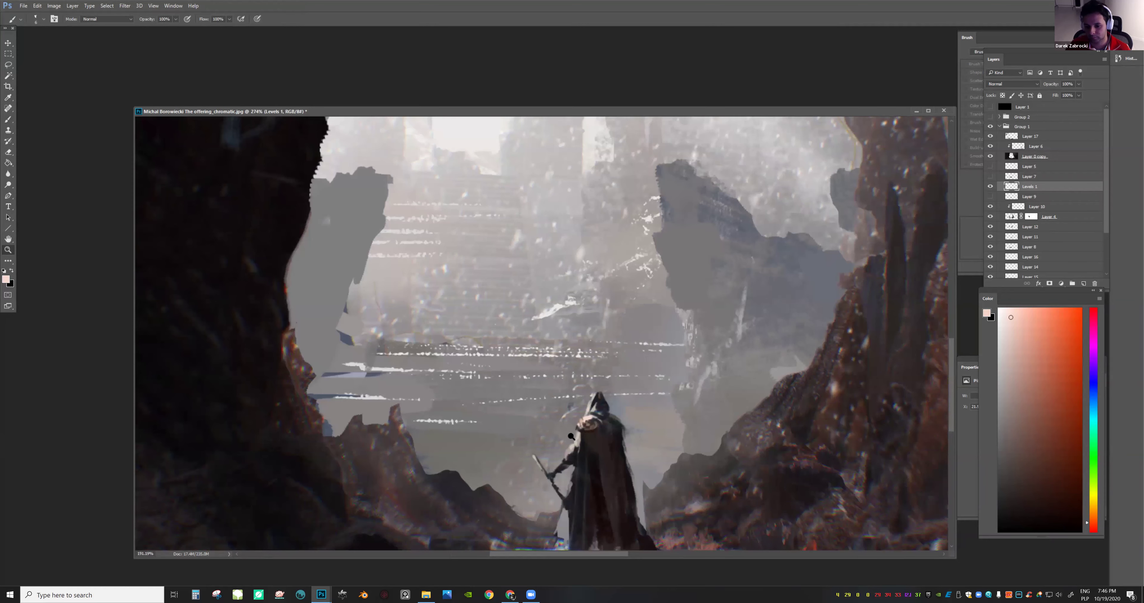
pyautogui.scroll(3, 622, 390)
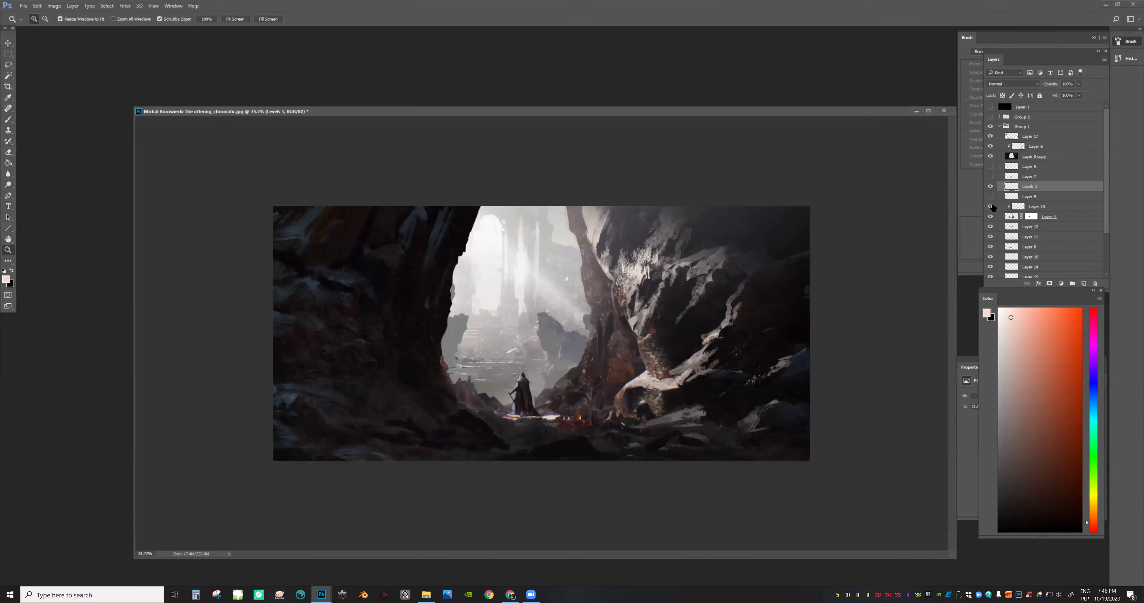
# Select Layer 10 and add a new empty layer above it
pyautogui.click(995, 207)
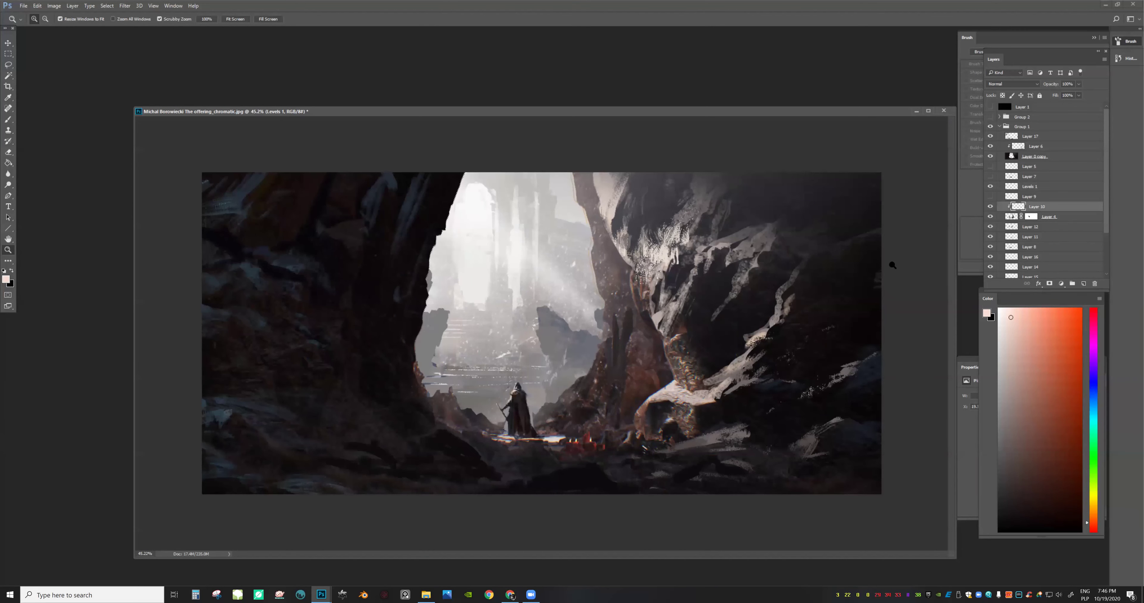
pyautogui.scroll(2, 675, 364)
pyautogui.press('b')
pyautogui.hotkey('ctrl', 'z')
pyautogui.click(1084, 282)
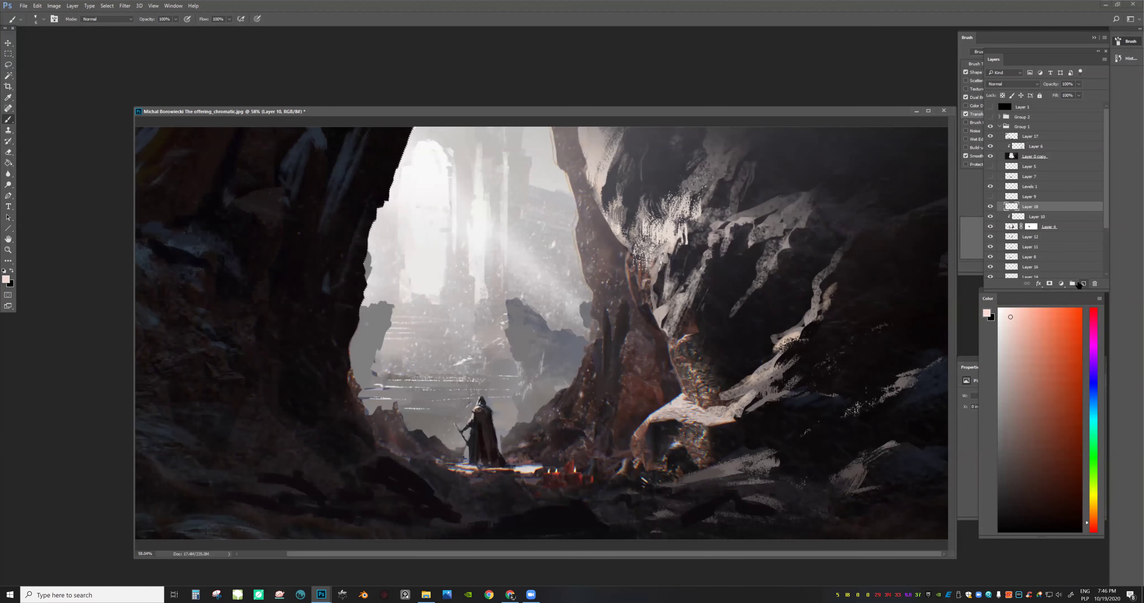
# Choose a brush and paint pale pink highlights along the base and folds of the central rock column
pyautogui.rightClick(588, 351)
pyautogui.moveTo(595, 342)
pyautogui.mouseDown()
pyautogui.moveTo(578, 395)
pyautogui.moveTo(534, 424)
pyautogui.mouseUp()
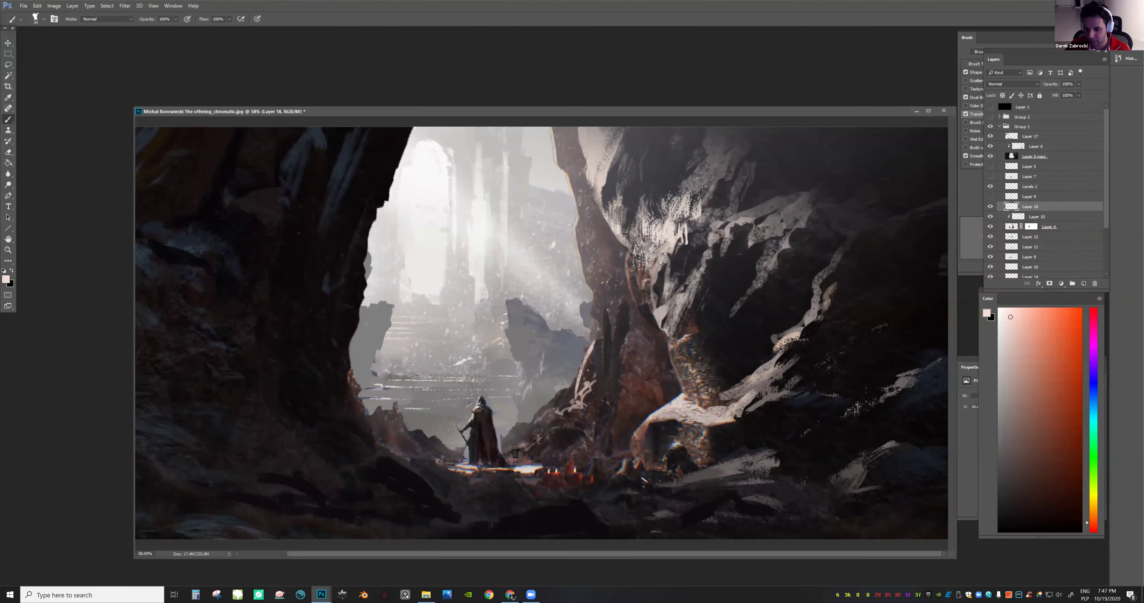
pyautogui.moveTo(612, 397)
pyautogui.mouseDown()
pyautogui.moveTo(598, 432)
pyautogui.moveTo(621, 380)
pyautogui.moveTo(619, 350)
pyautogui.mouseUp()
pyautogui.moveTo(651, 311)
pyautogui.mouseDown()
pyautogui.moveTo(602, 342)
pyautogui.moveTo(601, 357)
pyautogui.moveTo(635, 357)
pyautogui.mouseUp()
pyautogui.press('e')
pyautogui.press('b')
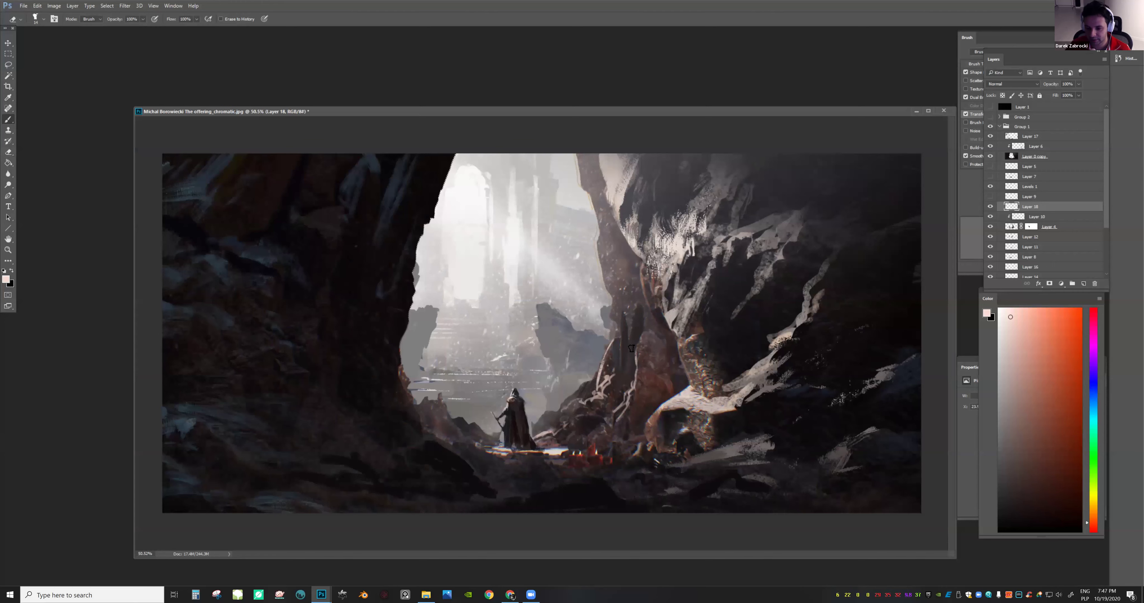
# Extend the pale highlights up the rock column, undo the last stroke and switch to the Eraser
pyautogui.moveTo(614, 301); pyautogui.dragTo(628, 327)
pyautogui.moveTo(609, 278)
pyautogui.mouseDown()
pyautogui.moveTo(621, 332)
pyautogui.moveTo(599, 257)
pyautogui.mouseUp()
pyautogui.press('z')
pyautogui.hotkey('ctrl', 'z')
pyautogui.moveTo(636, 308); pyautogui.dragTo(720, 321)
pyautogui.press('e')
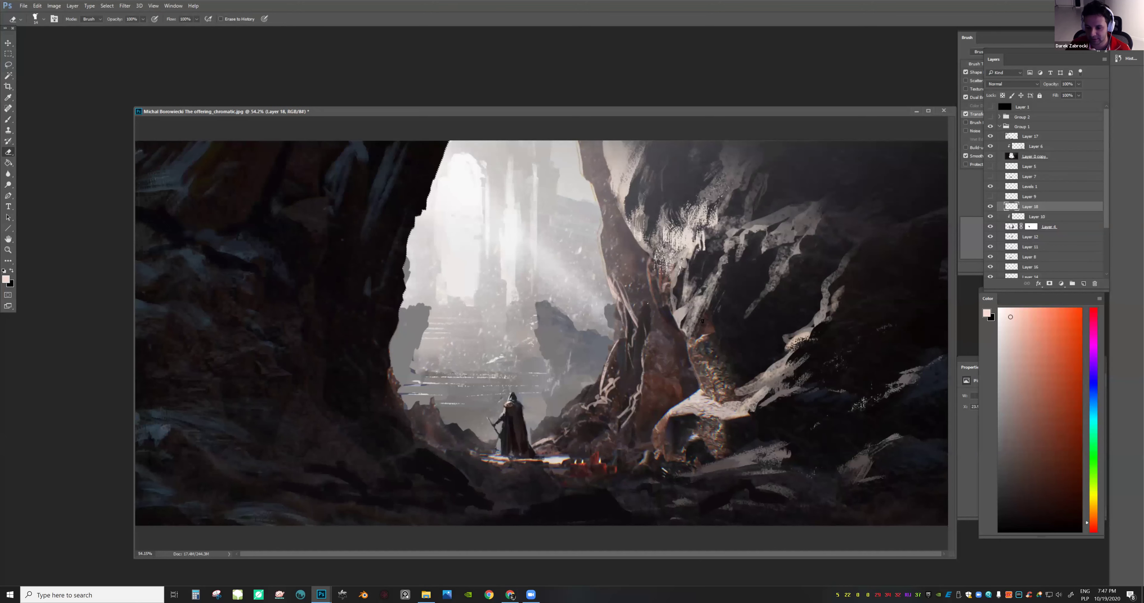
# Flip the canvas horizontally and sample a muted pinkish grey from the rock column's highlights for touch-ups
pyautogui.rightClick(721, 320)
pyautogui.press('Escape')
pyautogui.press('b')
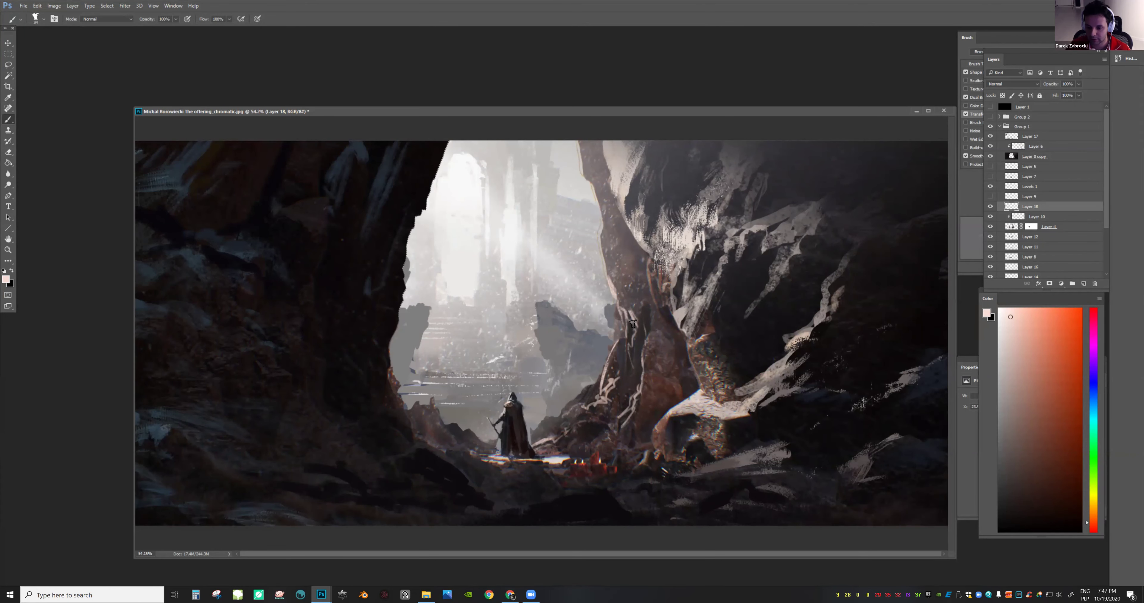
pyautogui.press('z')
pyautogui.moveTo(650, 366); pyautogui.dragTo(511, 362)
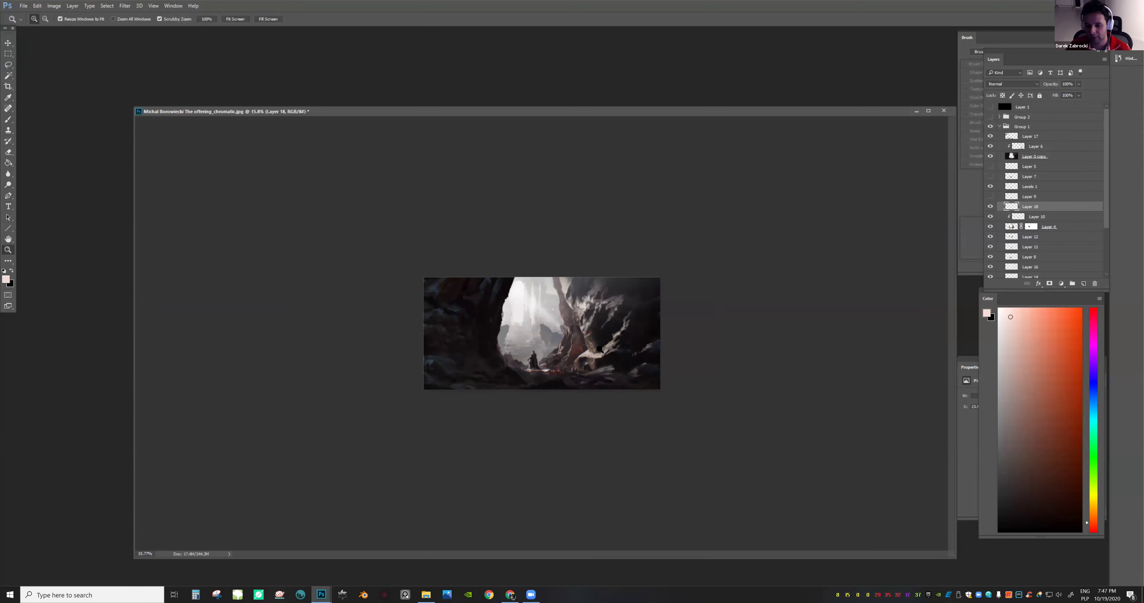
pyautogui.press('F2')
pyautogui.hotkey('ctrl', '0')
pyautogui.press('e')
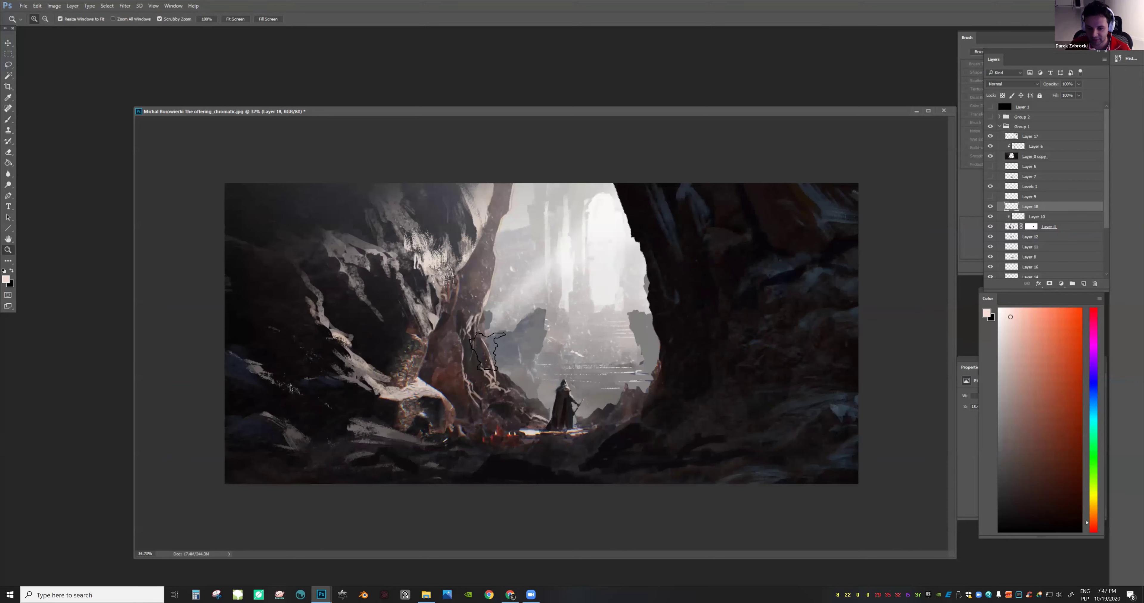
pyautogui.press('b')
pyautogui.keyDown('alt'); pyautogui.click(490, 375); pyautogui.keyUp('alt')
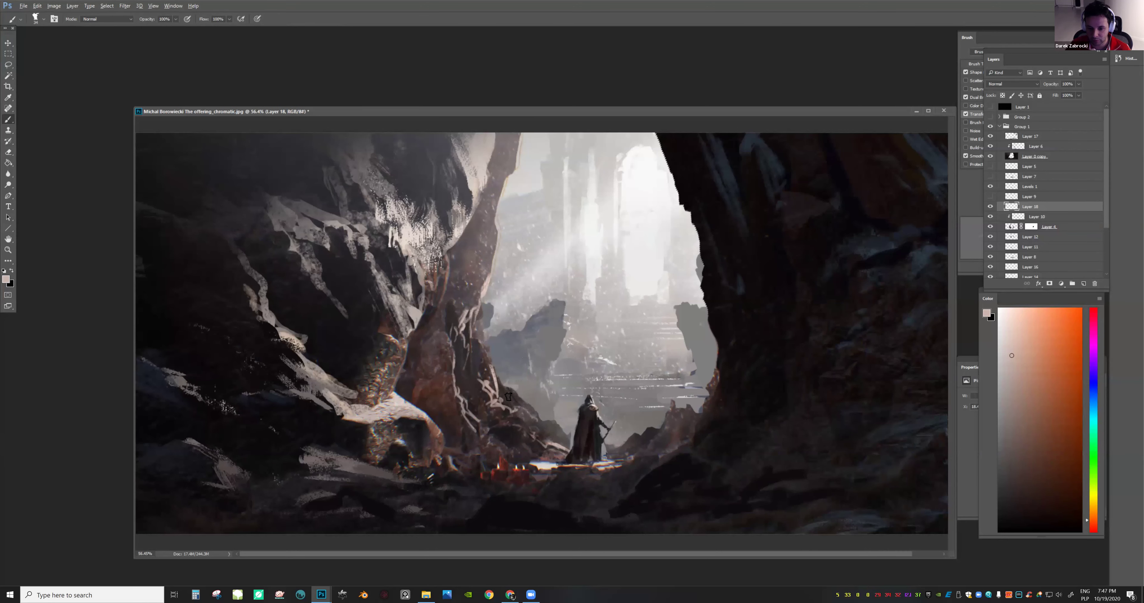
# Select Layer 12 from the misty background and choose a near-white warm colour for the brush
pyautogui.press('z')
pyautogui.moveTo(675, 352); pyautogui.dragTo(577, 348)
pyautogui.click(576, 348)
pyautogui.click(595, 313)
pyautogui.click(577, 327)
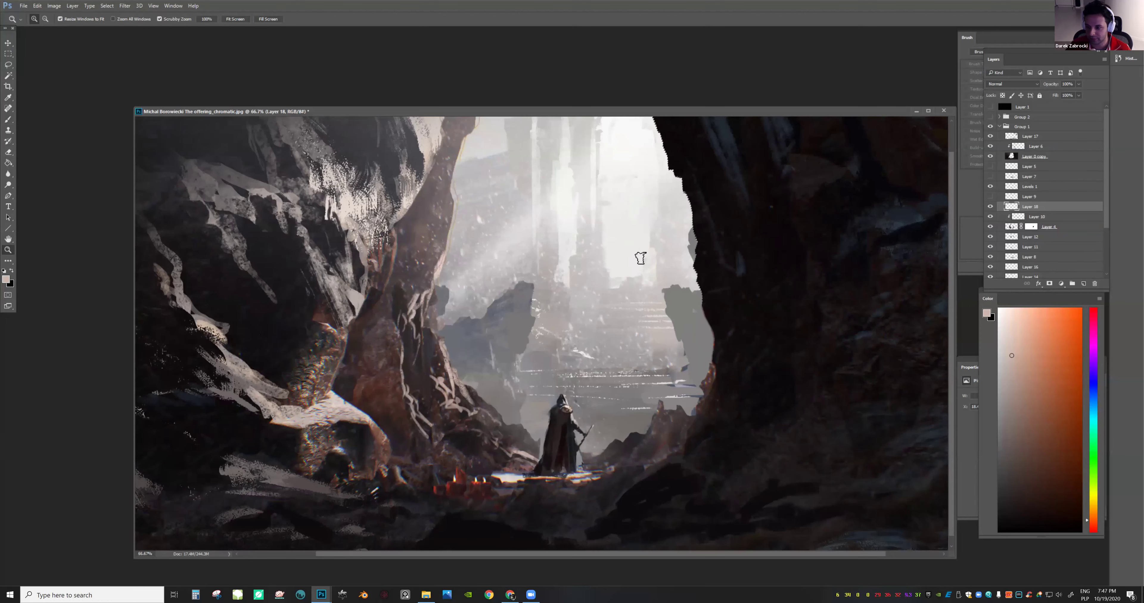
pyautogui.press('b')
pyautogui.keyDown('ctrl'); pyautogui.click(574, 254); pyautogui.keyUp('ctrl')
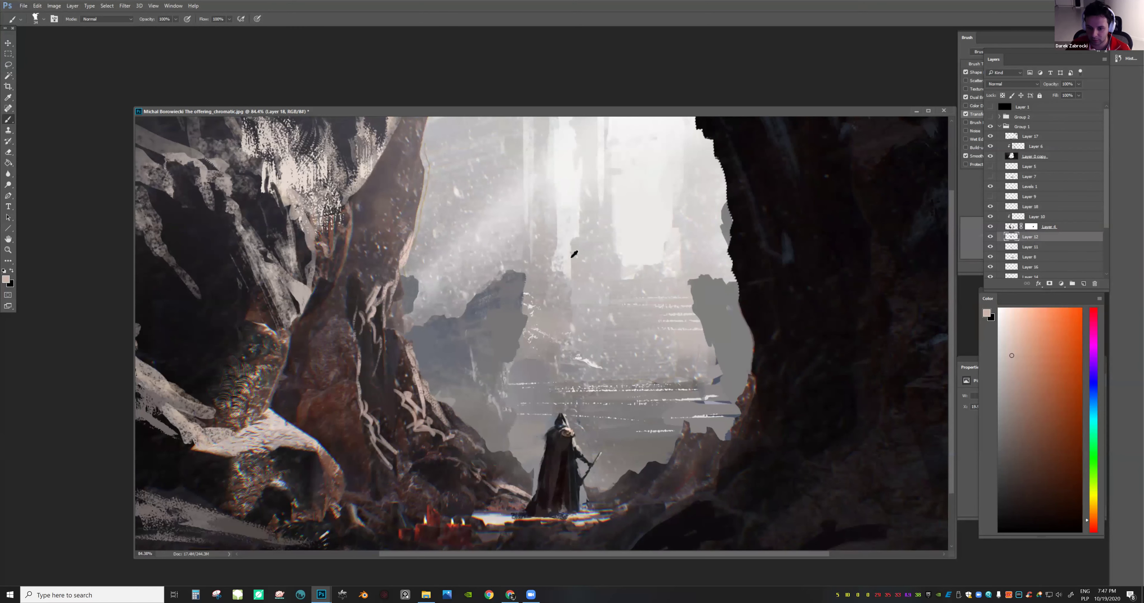
pyautogui.click(1017, 328)
pyautogui.click(1008, 310)
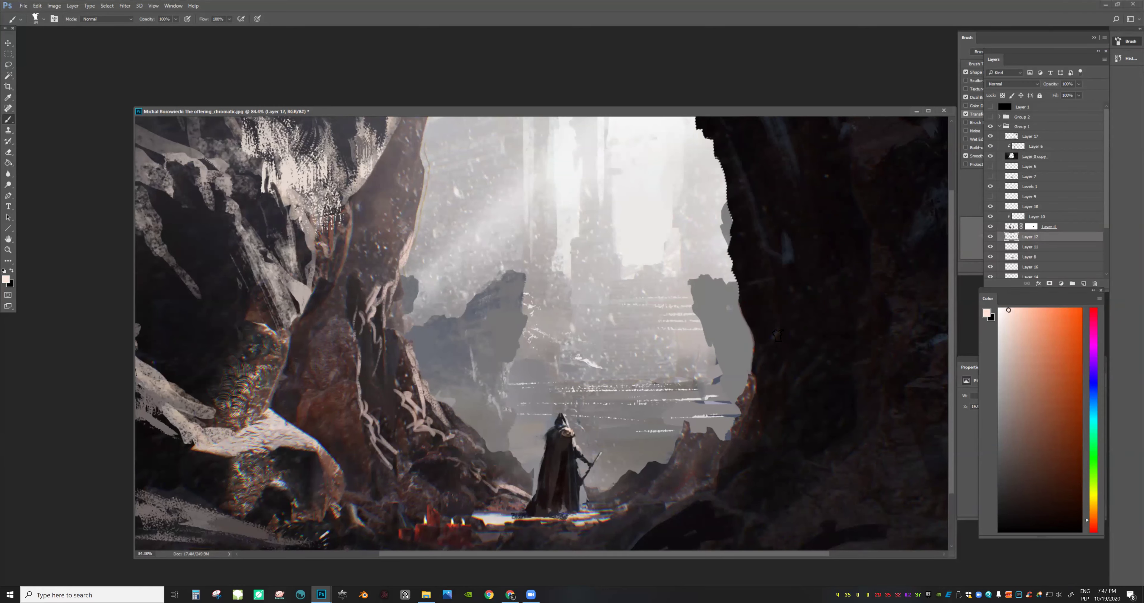
# Paint pale light strokes on the distant rock behind the column and sample nearby greys
pyautogui.moveTo(474, 375); pyautogui.dragTo(489, 400)
pyautogui.moveTo(465, 329); pyautogui.dragTo(500, 417)
pyautogui.press('z')
pyautogui.moveTo(575, 332)
pyautogui.mouseDown()
pyautogui.moveTo(492, 330)
pyautogui.moveTo(551, 344)
pyautogui.moveTo(524, 355)
pyautogui.moveTo(538, 353)
pyautogui.moveTo(526, 380)
pyautogui.moveTo(543, 380)
pyautogui.moveTo(524, 373)
pyautogui.mouseUp()
pyautogui.press('b')
pyautogui.keyDown('alt'); pyautogui.click(517, 375); pyautogui.keyUp('alt')
pyautogui.keyDown('alt'); pyautogui.click(544, 380); pyautogui.keyUp('alt')
pyautogui.press('z')
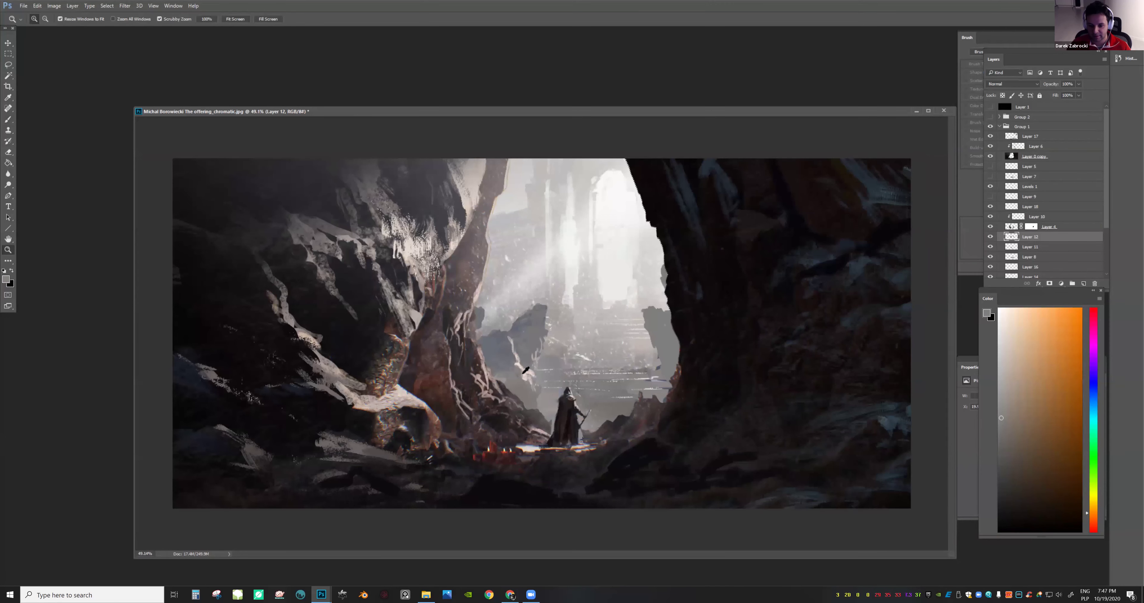
# Refine the lit edges of the distant rock with sampled light greys and check them at several zoom levels
pyautogui.press('b')
pyautogui.keyDown('alt'); pyautogui.click(526, 373); pyautogui.keyUp('alt')
pyautogui.keyDown('alt'); pyautogui.click(526, 385); pyautogui.keyUp('alt')
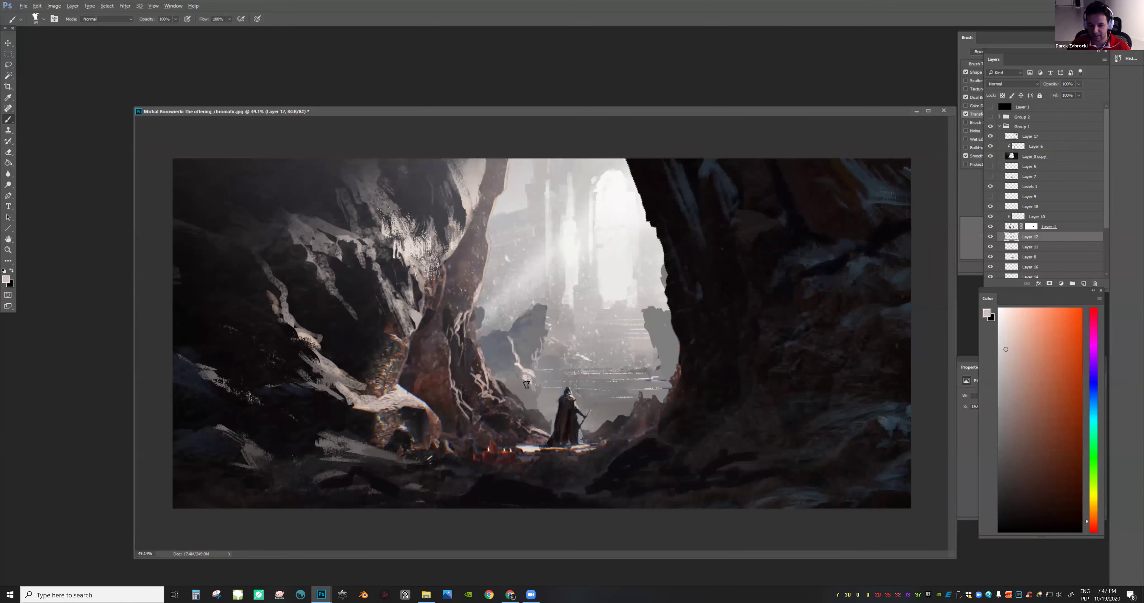
pyautogui.press('z')
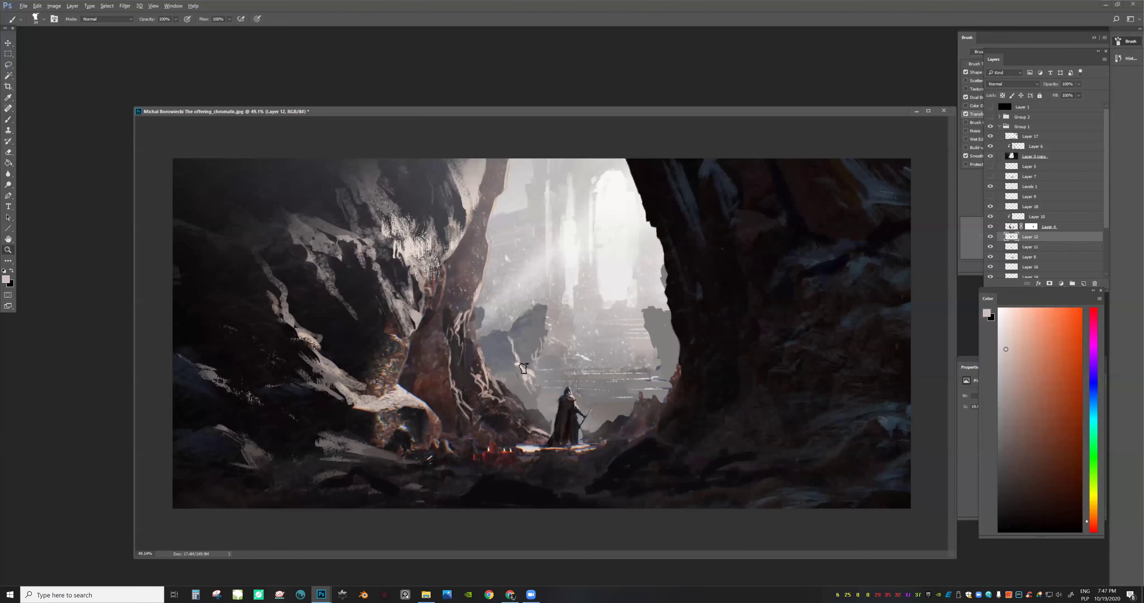
pyautogui.moveTo(525, 368); pyautogui.dragTo(551, 366)
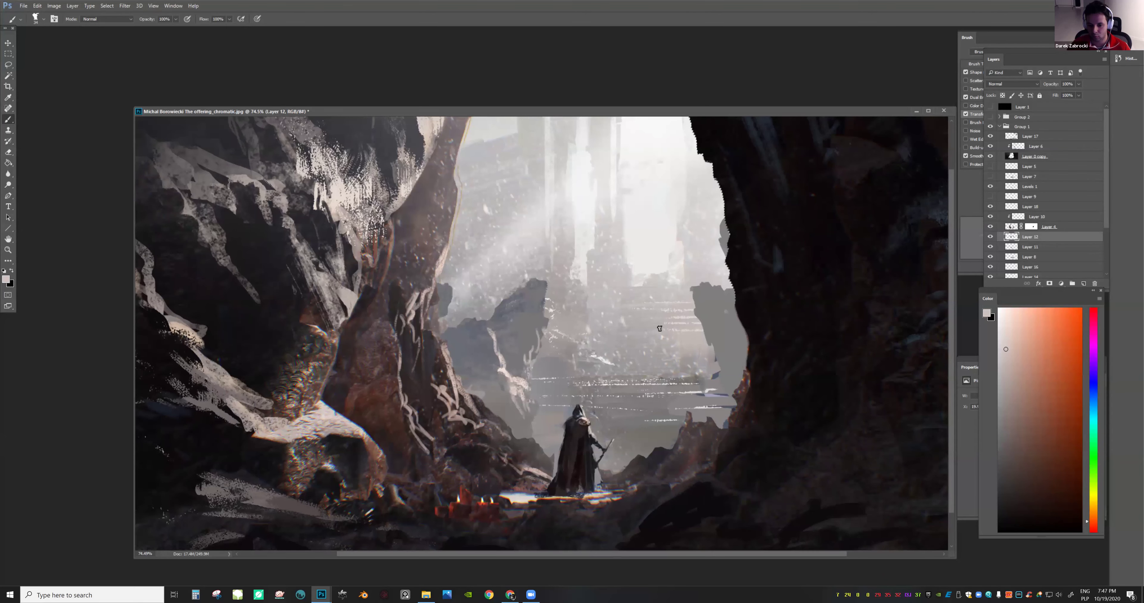
pyautogui.scroll(-3, 472, 326)
pyautogui.moveTo(526, 213); pyautogui.dragTo(547, 213)
pyautogui.moveTo(595, 438)
pyautogui.mouseDown()
pyautogui.moveTo(702, 316)
pyautogui.moveTo(497, 183)
pyautogui.mouseUp()
pyautogui.press('b')
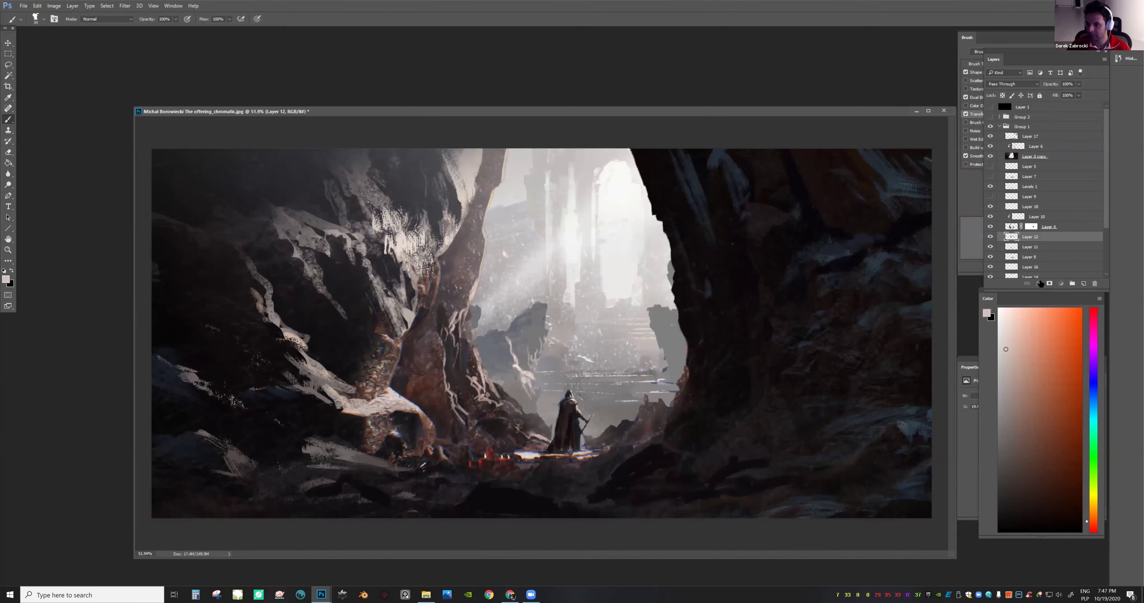
# Add a layer above Group 2, circle the lit rock and arch area in orange-red, and hide that layer
pyautogui.click(1025, 117)
pyautogui.click(1084, 284)
pyautogui.click(1082, 350)
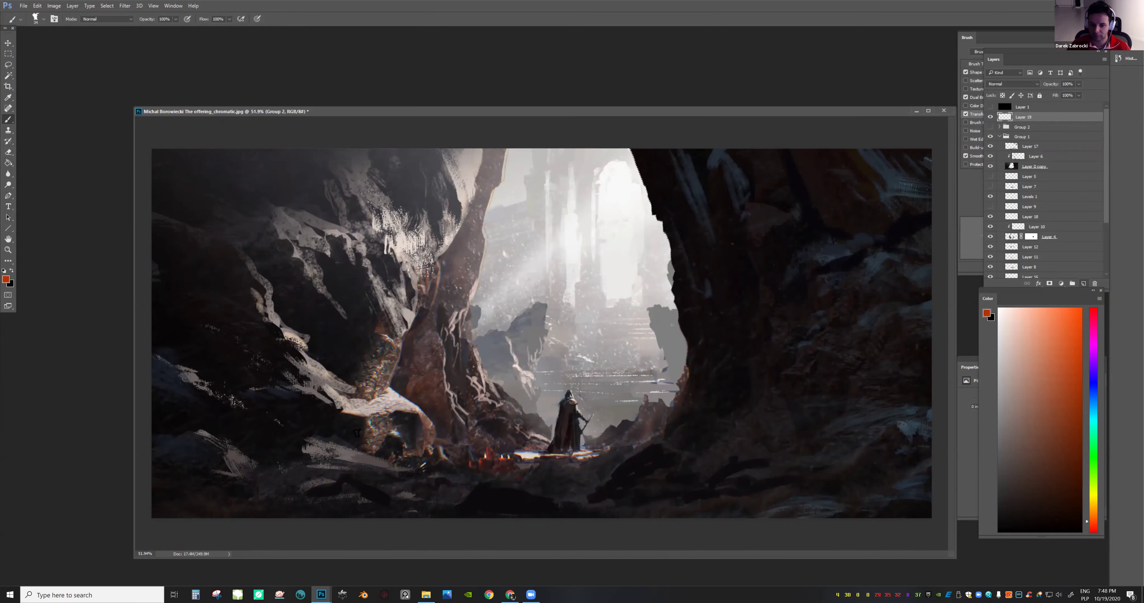
pyautogui.moveTo(559, 179); pyautogui.dragTo(582, 436)
pyautogui.moveTo(543, 201); pyautogui.dragTo(579, 440)
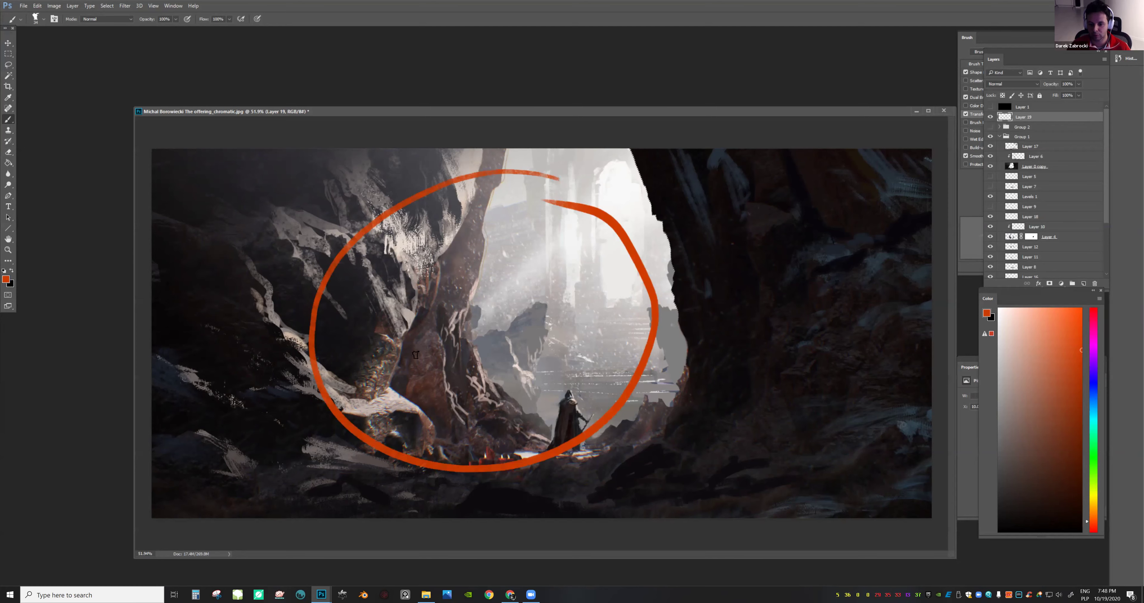
pyautogui.click(990, 117)
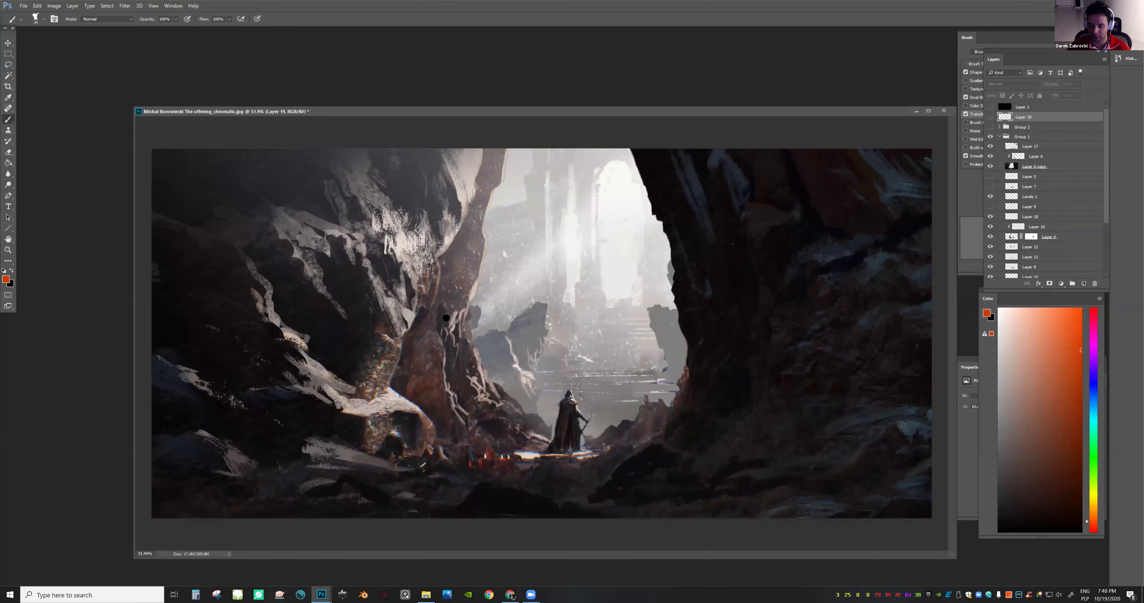
# Show the annotation layer, circle and mark the dark cave wall in orange-red, and hide the layer again
pyautogui.press('z')
pyautogui.moveTo(600, 326); pyautogui.dragTo(555, 338)
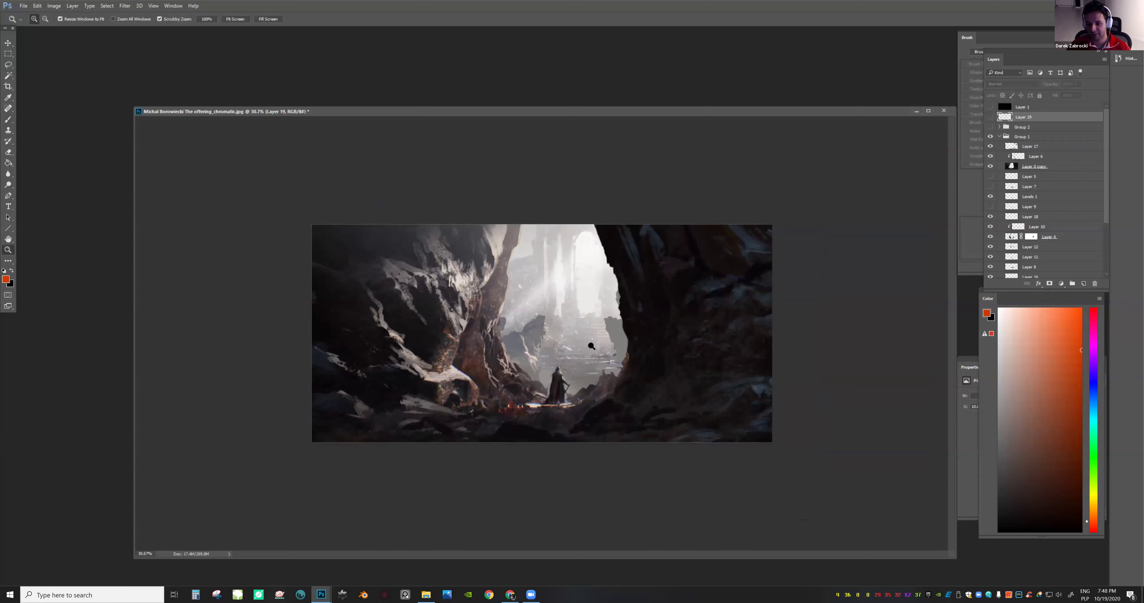
pyautogui.press('b')
pyautogui.click(880, 289)
pyautogui.press('Return')
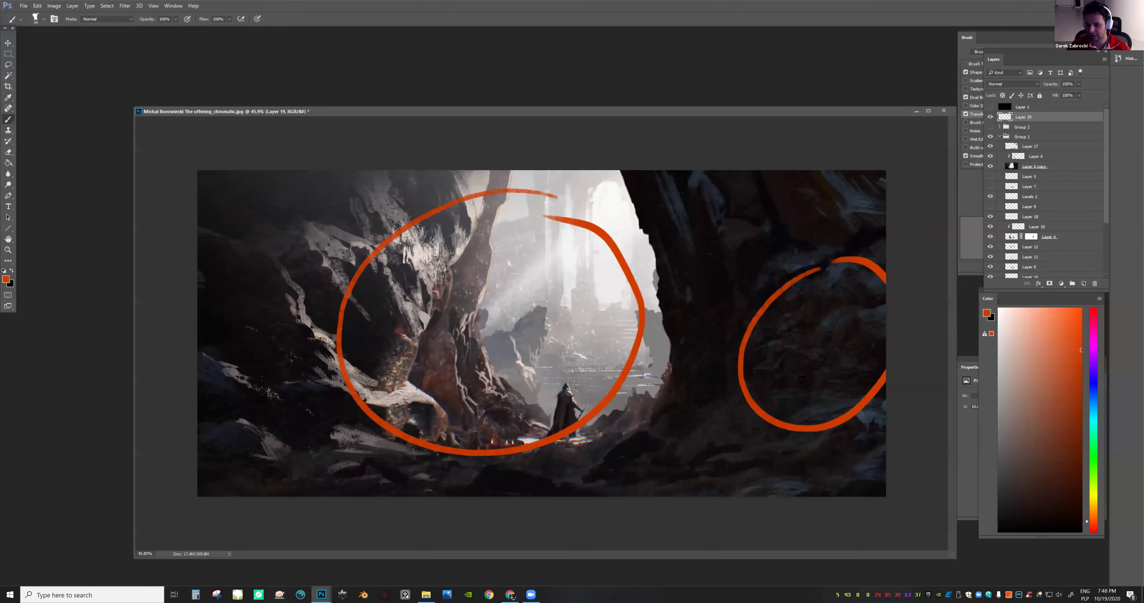
pyautogui.moveTo(774, 309); pyautogui.dragTo(825, 380)
pyautogui.moveTo(862, 286); pyautogui.dragTo(781, 379)
pyautogui.press('Delete')
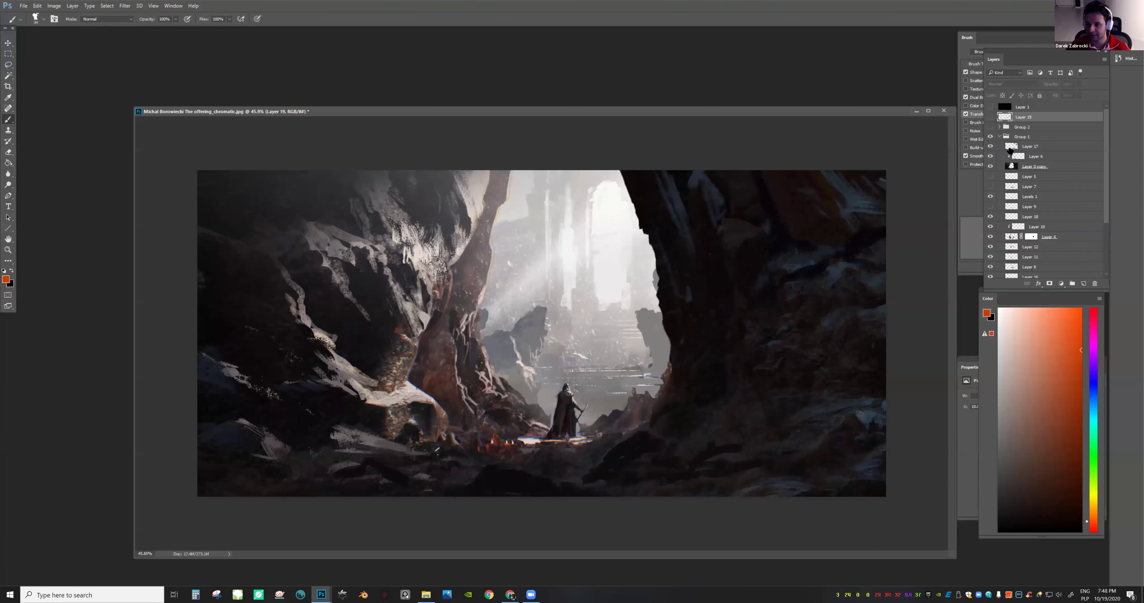
# Select Layer 17 and toggle its visibility to compare the dark cave wall with and without it
pyautogui.click(1011, 146)
pyautogui.click(991, 147)
pyautogui.click(990, 147)
pyautogui.click(991, 147)
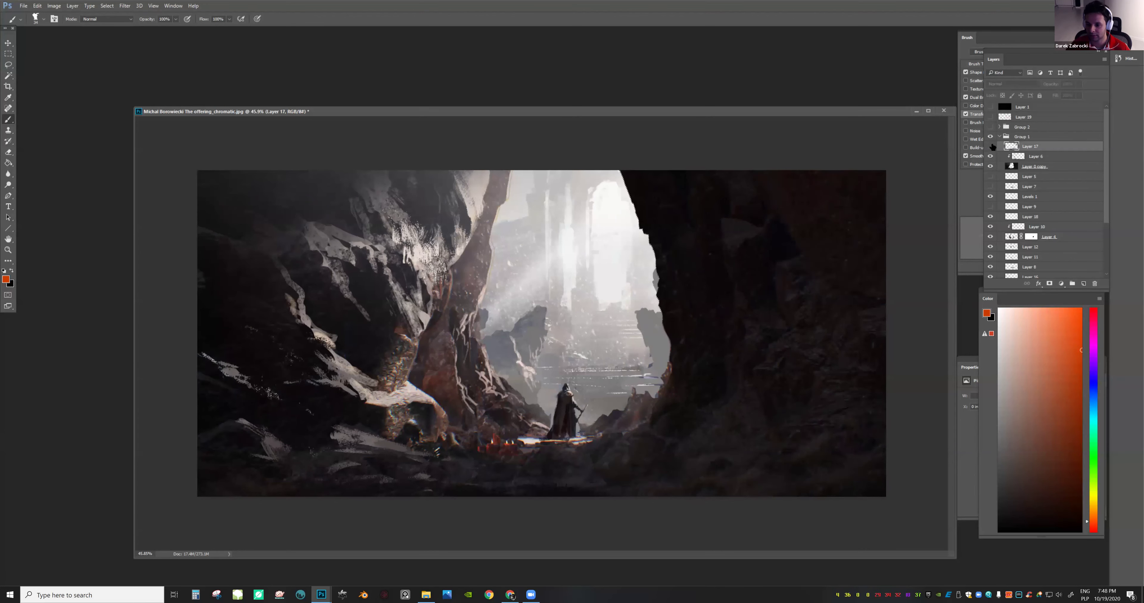
# Paint dark blue-grey accents on Layer 17 over the foreground rocks beneath the dark cave wall, sampling nearby tones
pyautogui.keyDown('alt'); pyautogui.click(803, 265); pyautogui.keyUp('alt')
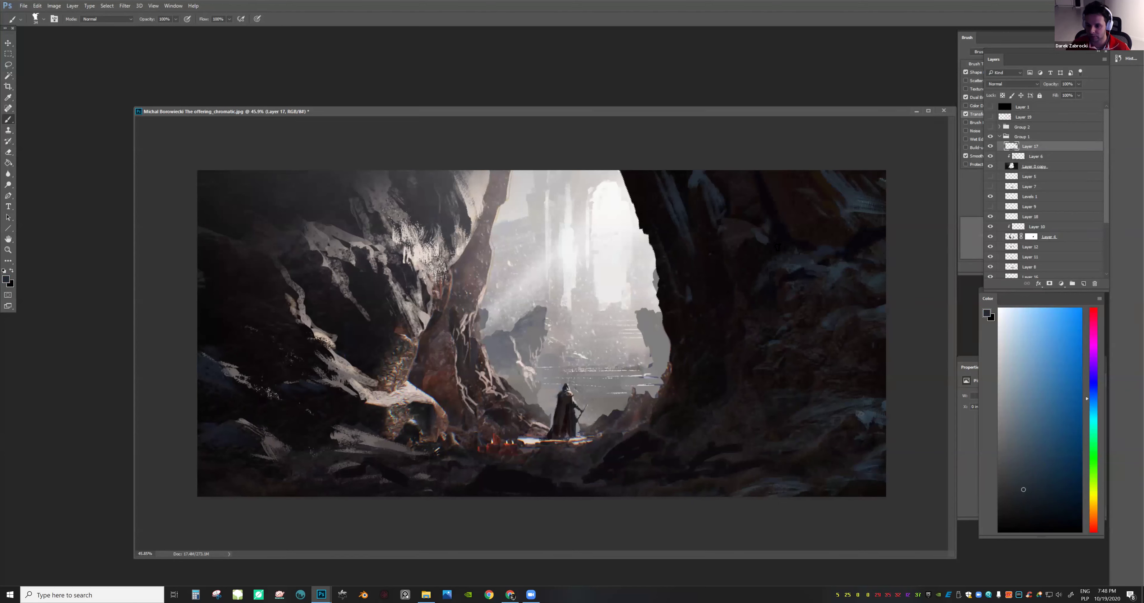
pyautogui.moveTo(641, 440); pyautogui.dragTo(655, 438)
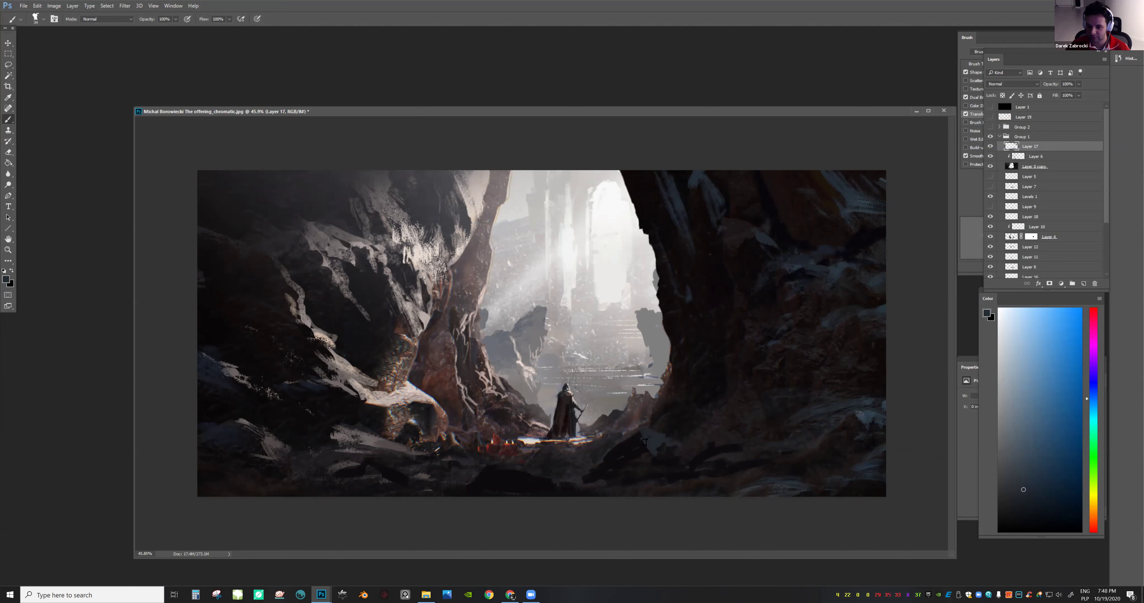
pyautogui.keyDown('alt'); pyautogui.click(659, 450); pyautogui.keyUp('alt')
pyautogui.keyDown('alt'); pyautogui.click(674, 447); pyautogui.keyUp('alt')
pyautogui.keyDown('alt'); pyautogui.click(783, 471); pyautogui.keyUp('alt')
pyautogui.moveTo(771, 489)
pyautogui.mouseDown()
pyautogui.moveTo(717, 496)
pyautogui.moveTo(838, 487)
pyautogui.moveTo(817, 492)
pyautogui.moveTo(812, 457)
pyautogui.mouseUp()
# Flip the canvas horizontally, sample a dark blue-grey, pick another brush and dab it on the shadowed cave wall
pyautogui.press('z')
pyautogui.hotkey('ctrl', 'shift', 'h')
pyautogui.moveTo(586, 385); pyautogui.dragTo(644, 384)
pyautogui.press('b')
pyautogui.keyDown('alt'); pyautogui.click(348, 249); pyautogui.keyUp('alt')
pyautogui.rightClick(365, 275)
pyautogui.click(441, 298)
pyautogui.click(350, 255)
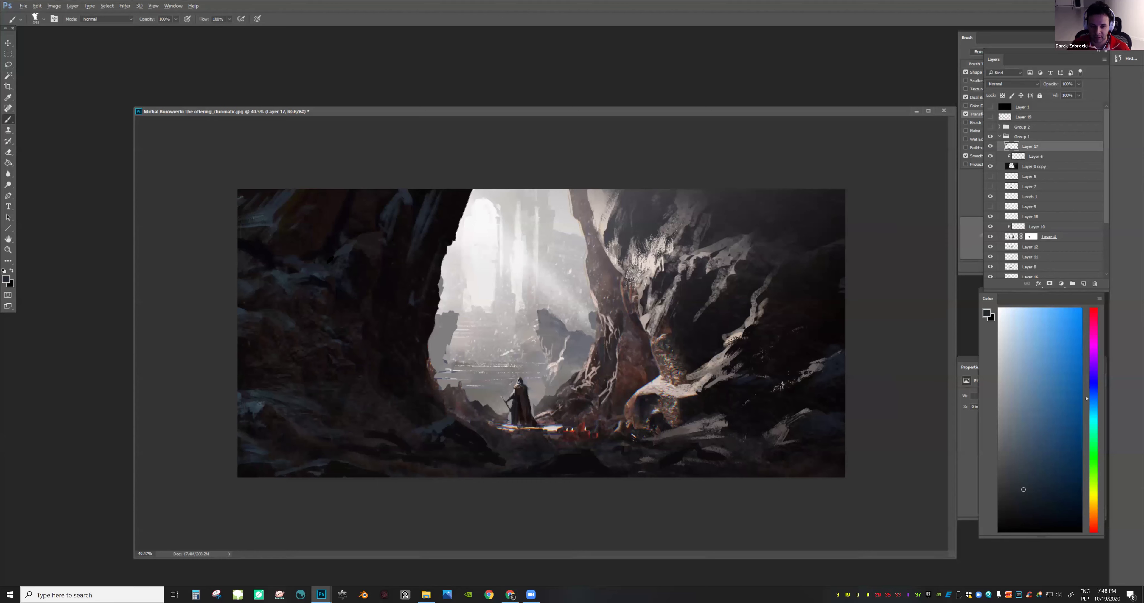
# Paint dark strokes over the shadowed cave wall on Layer 17, sampling near-black and blue-grey tones from it
pyautogui.keyDown('alt'); pyautogui.click(356, 217); pyautogui.keyUp('alt')
pyautogui.keyDown('alt'); pyautogui.click(343, 253); pyautogui.keyUp('alt')
pyautogui.press('z')
pyautogui.moveTo(427, 306); pyautogui.dragTo(393, 306)
pyautogui.scroll(3, 391, 306)
pyautogui.press('b')
pyautogui.keyDown('alt'); pyautogui.click(379, 282); pyautogui.keyUp('alt')
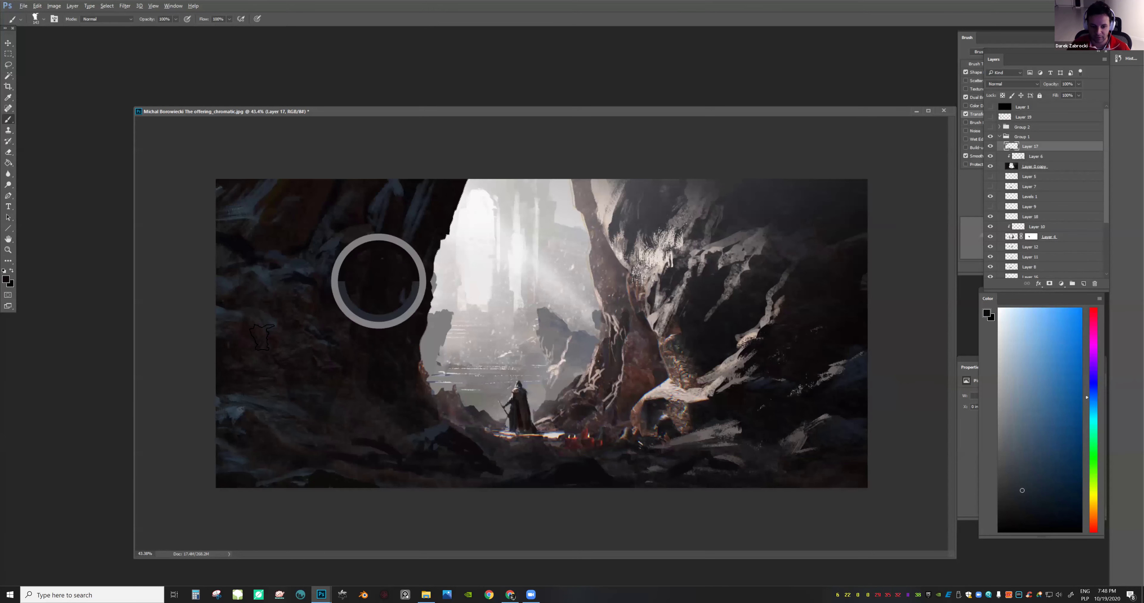
# Dab sampled dark tones onto the outer edge of the lit rock face on Layer 17 and flip the canvas horizontally
pyautogui.press('z')
pyautogui.scroll(-3, 842, 297)
pyautogui.scroll(2, 842, 297)
pyautogui.scroll(1, 841, 297)
pyautogui.press('b')
pyautogui.keyDown('alt'); pyautogui.click(868, 372); pyautogui.keyUp('alt')
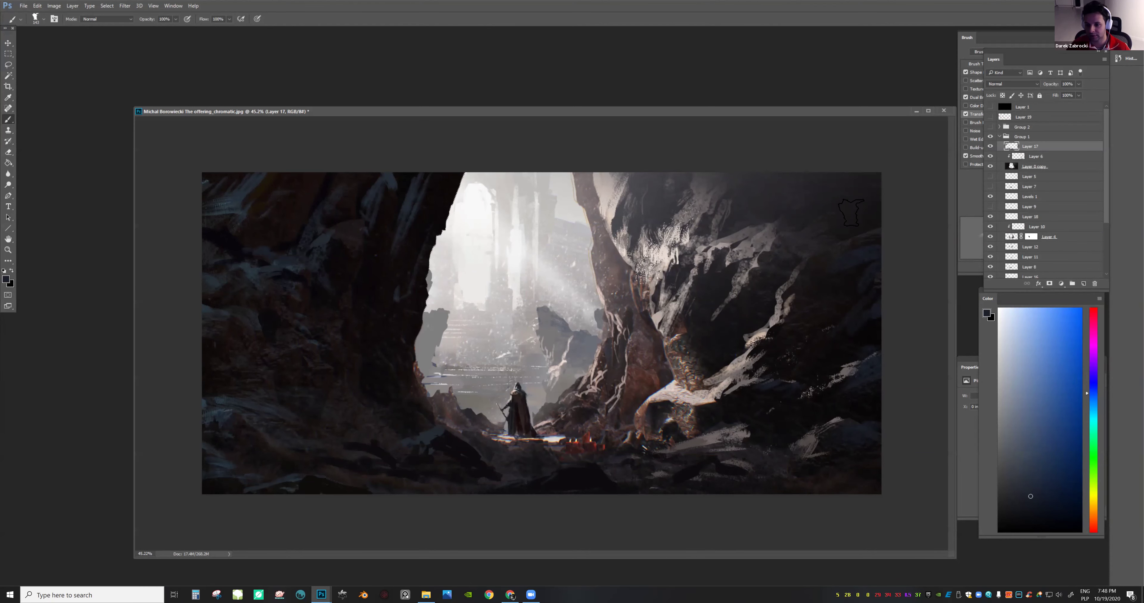
pyautogui.keyDown('alt'); pyautogui.click(871, 225); pyautogui.keyUp('alt')
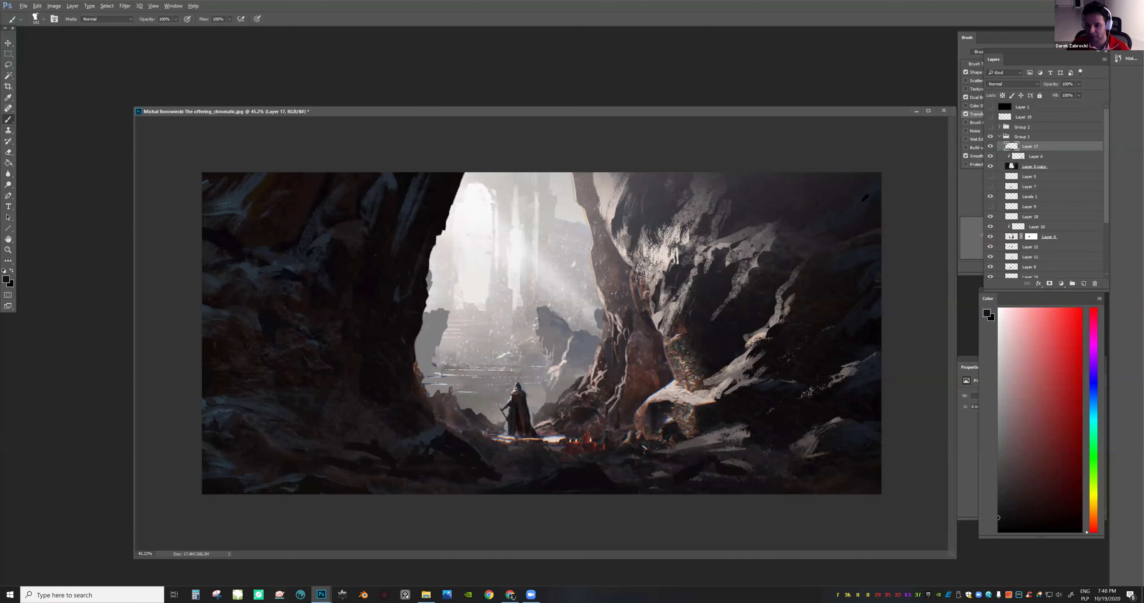
pyautogui.keyDown('alt'); pyautogui.click(870, 194); pyautogui.keyUp('alt')
pyautogui.press('z')
pyautogui.moveTo(870, 278)
pyautogui.mouseDown()
pyautogui.moveTo(762, 277)
pyautogui.moveTo(748, 316)
pyautogui.moveTo(932, 310)
pyautogui.moveTo(1014, 187)
pyautogui.mouseUp()
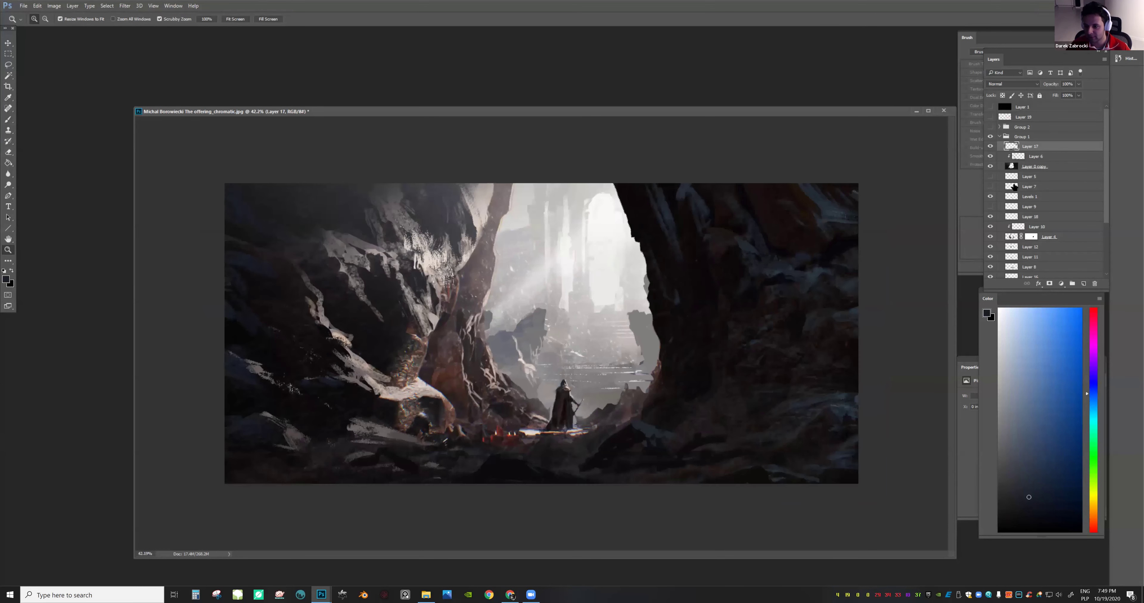
# Check Levels 1 and Layer 18, add a Levels adjustment above Layer 18 and slightly raise its black output level
pyautogui.click(990, 196)
pyautogui.click(1012, 197)
pyautogui.click(990, 216)
pyautogui.click(1013, 217)
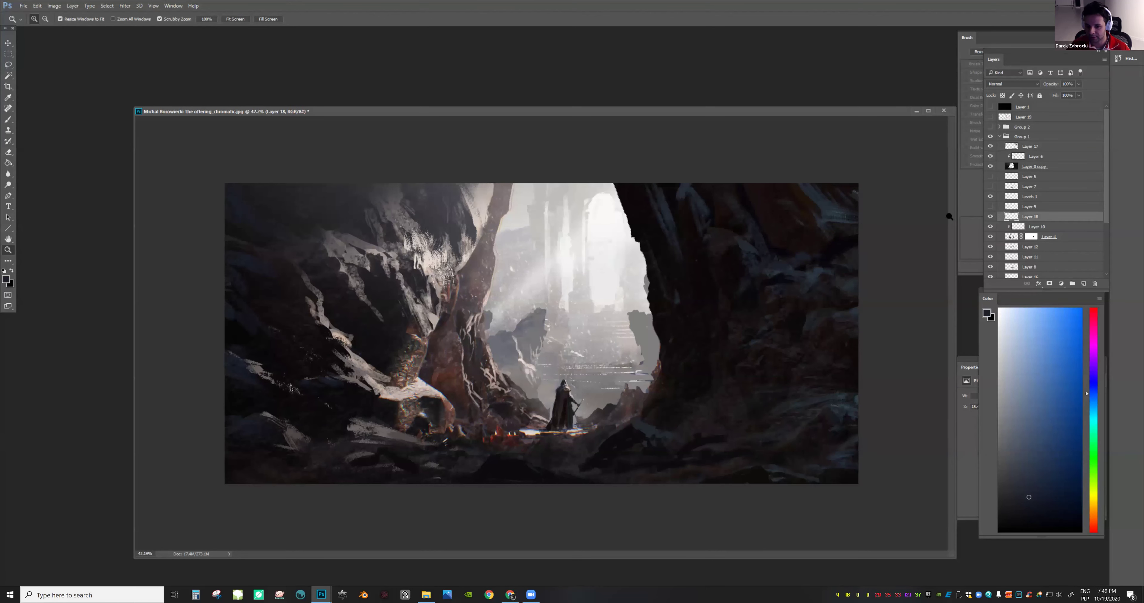
pyautogui.press('b')
pyautogui.click(1061, 284)
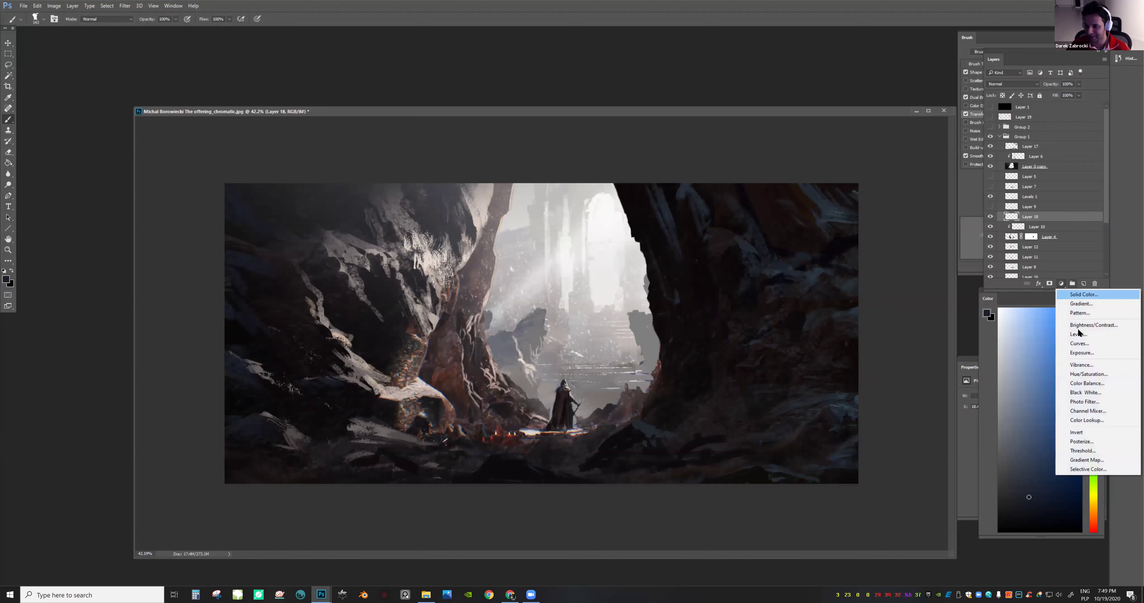
pyautogui.click(1078, 334)
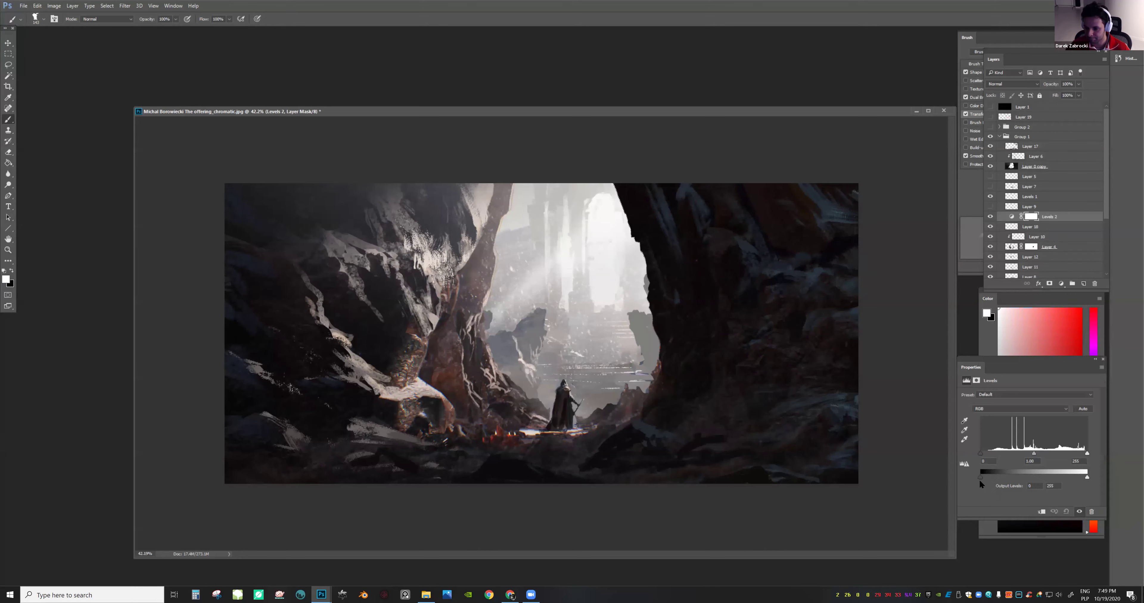
pyautogui.moveTo(979, 477); pyautogui.dragTo(991, 476)
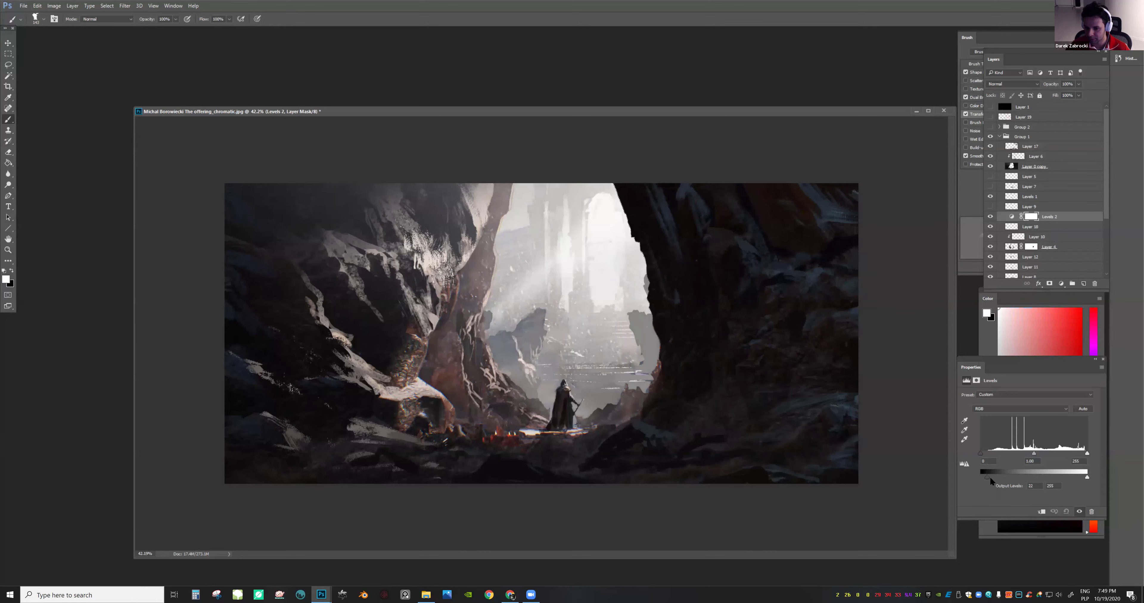
# Adjust the Blue channel of the new Levels layer, lowering the white input to about 230 and darkening the midtones
pyautogui.click(1011, 410)
pyautogui.click(1017, 433)
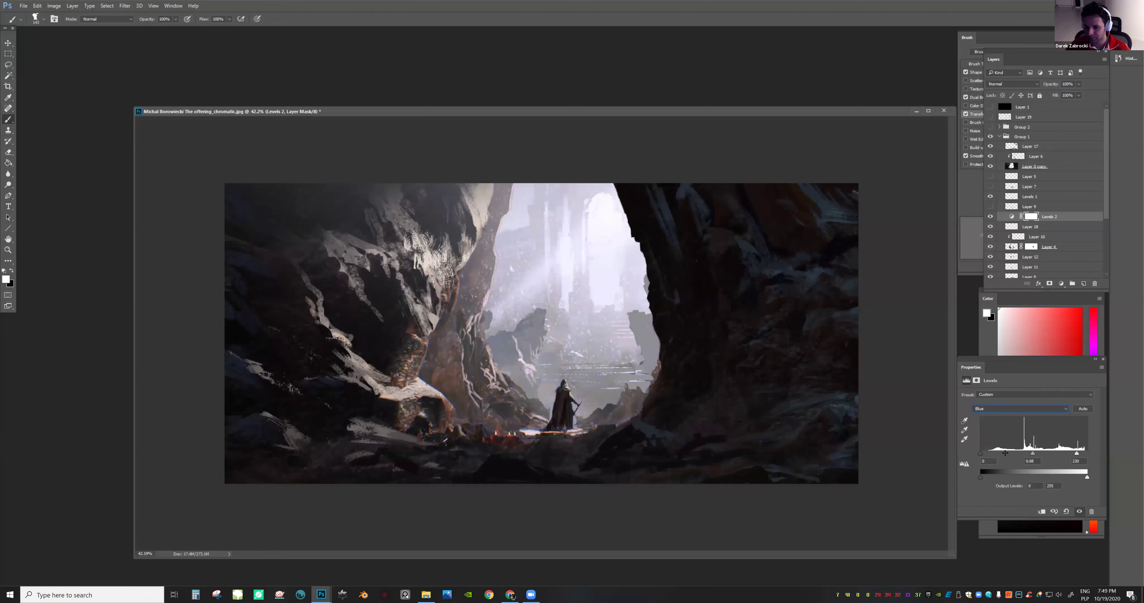
pyautogui.press('z')
pyautogui.moveTo(705, 437); pyautogui.dragTo(687, 435)
pyautogui.moveTo(657, 308); pyautogui.dragTo(816, 272)
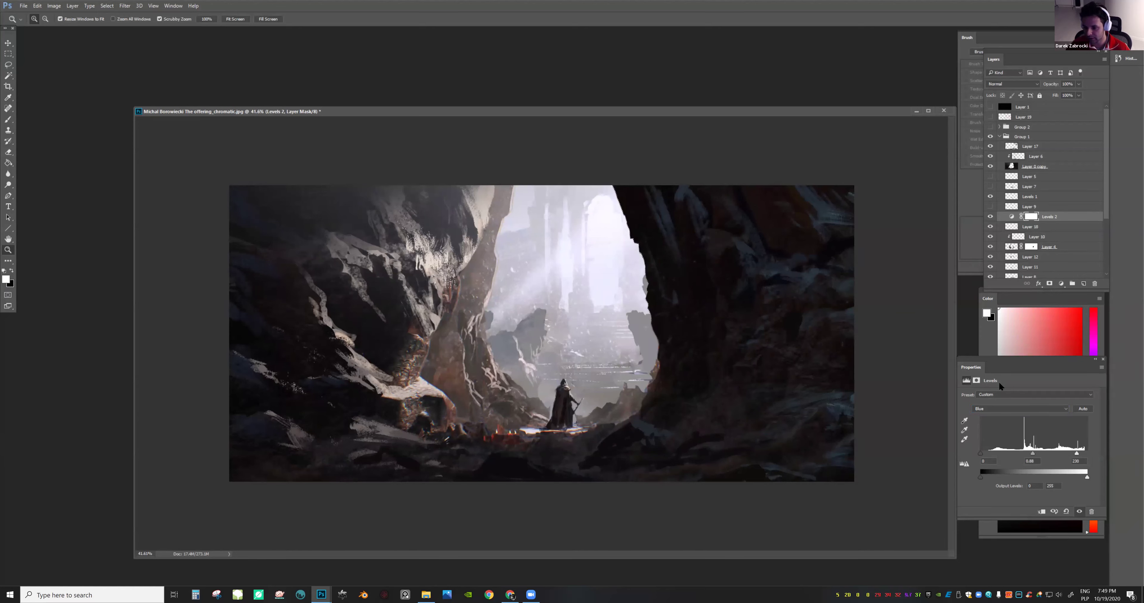
# Lower the Red channel midtones of the Levels 2 adjustment slightly, flip the canvas and toggle the adjustment to compare
pyautogui.click(985, 408)
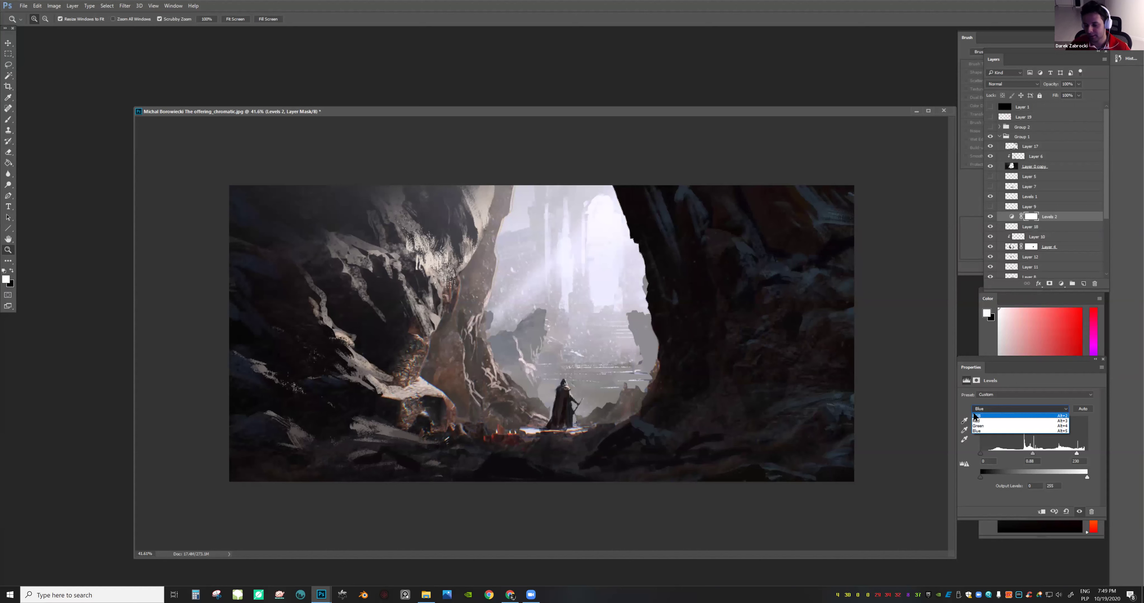
pyautogui.click(990, 420)
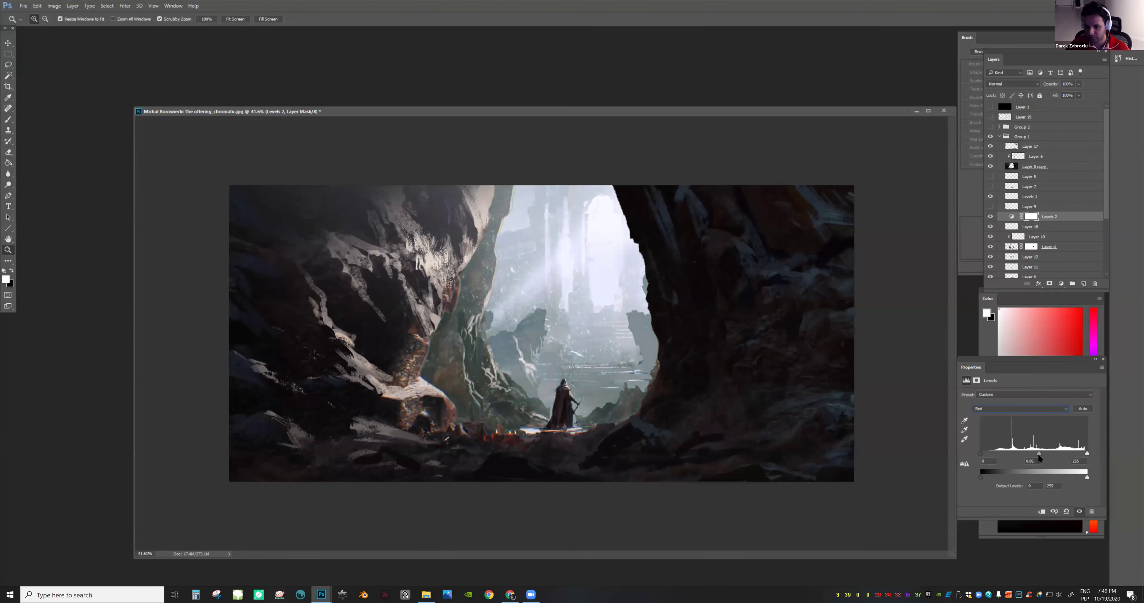
pyautogui.moveTo(1035, 457); pyautogui.dragTo(1036, 456)
pyautogui.press('F2')
pyautogui.moveTo(694, 417)
pyautogui.mouseDown()
pyautogui.moveTo(664, 425)
pyautogui.moveTo(688, 423)
pyautogui.mouseUp()
pyautogui.click(990, 217)
pyautogui.click(991, 217)
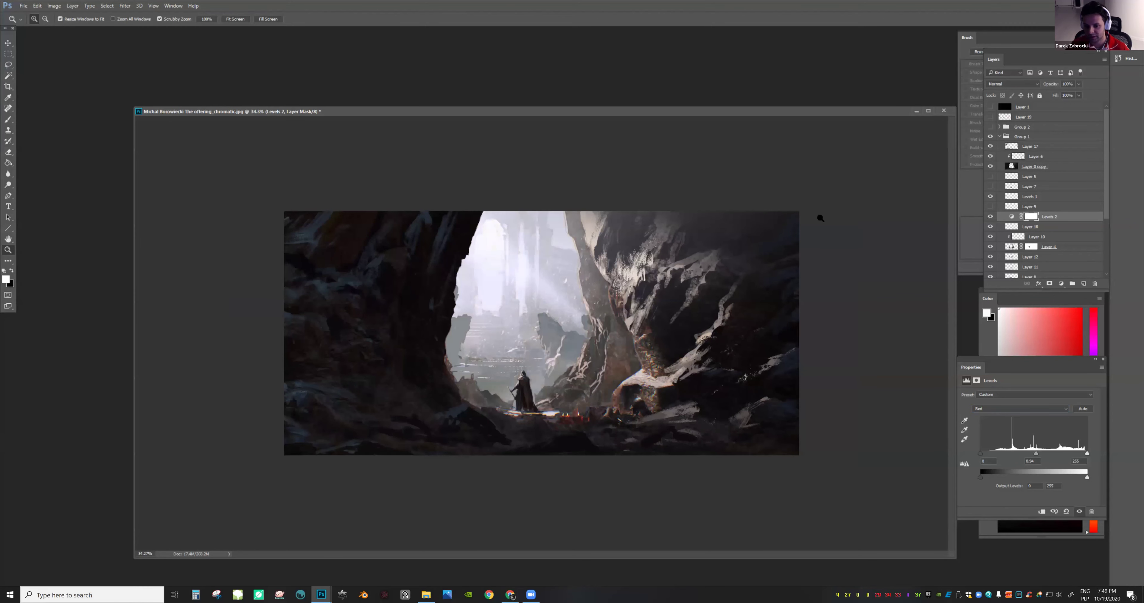
pyautogui.hotkey('ctrl', '-')
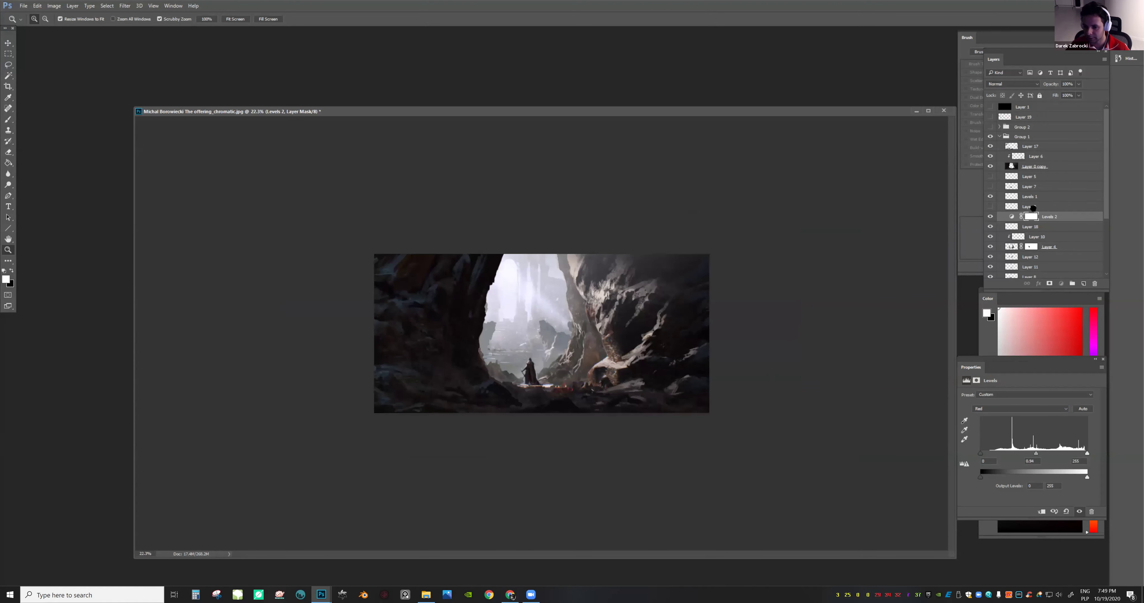
# Move Levels 2 above Levels 1 and erase parts of its mask around the figure and foreground with a different eraser brush
pyautogui.moveTo(1034, 207); pyautogui.dragTo(1033, 197)
pyautogui.moveTo(776, 307); pyautogui.dragTo(795, 307)
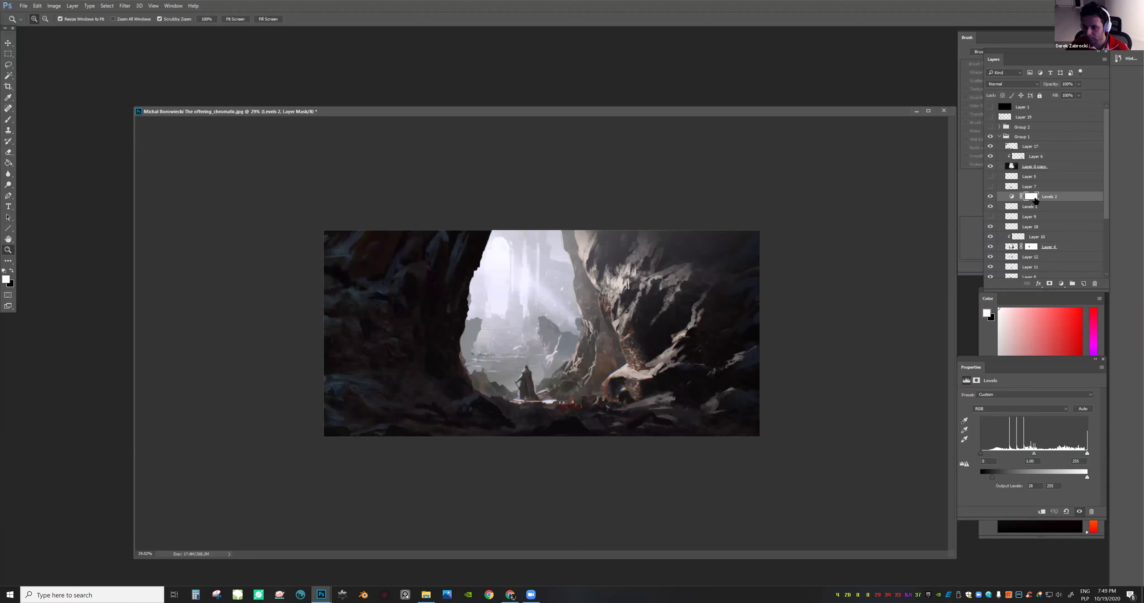
pyautogui.press('e')
pyautogui.rightClick(549, 356)
pyautogui.click(616, 432)
pyautogui.moveTo(625, 380); pyautogui.dragTo(631, 379)
pyautogui.click(514, 382)
pyautogui.moveTo(569, 418); pyautogui.dragTo(527, 384)
pyautogui.hotkey('ctrl', 'space')
pyautogui.moveTo(719, 395); pyautogui.dragTo(826, 280)
# Toggle and select the clipped Layer 6, and touch it up with the Eraser over the top of the rock face
pyautogui.click(990, 156)
pyautogui.click(1035, 156)
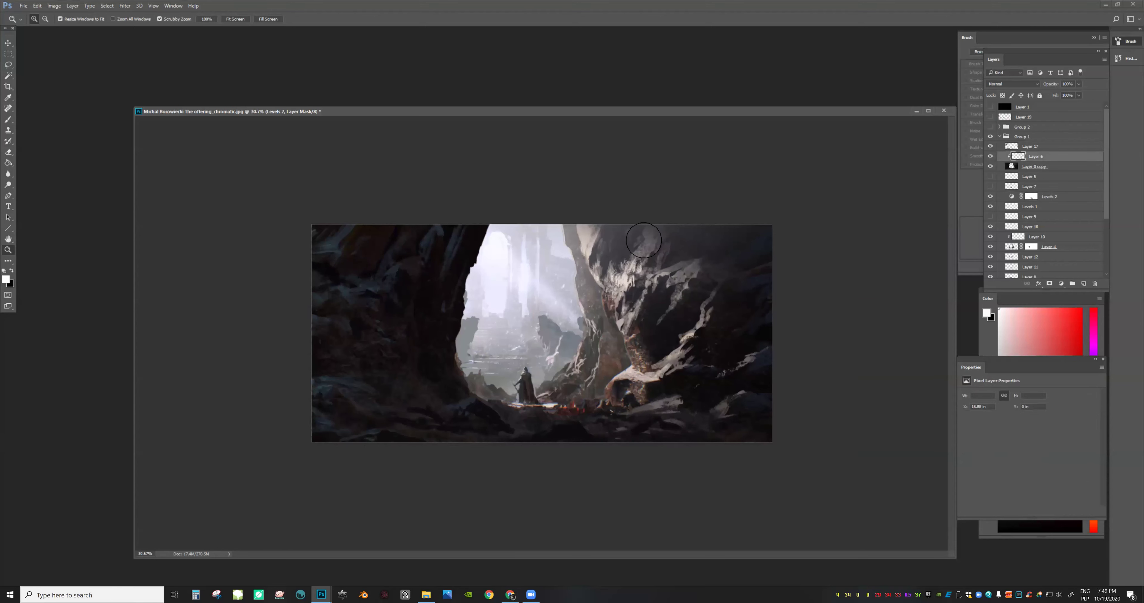
pyautogui.press('x')
pyautogui.press('e')
pyautogui.press('z')
pyautogui.moveTo(698, 246)
pyautogui.mouseDown()
pyautogui.moveTo(708, 355)
pyautogui.moveTo(1027, 157)
pyautogui.mouseUp()
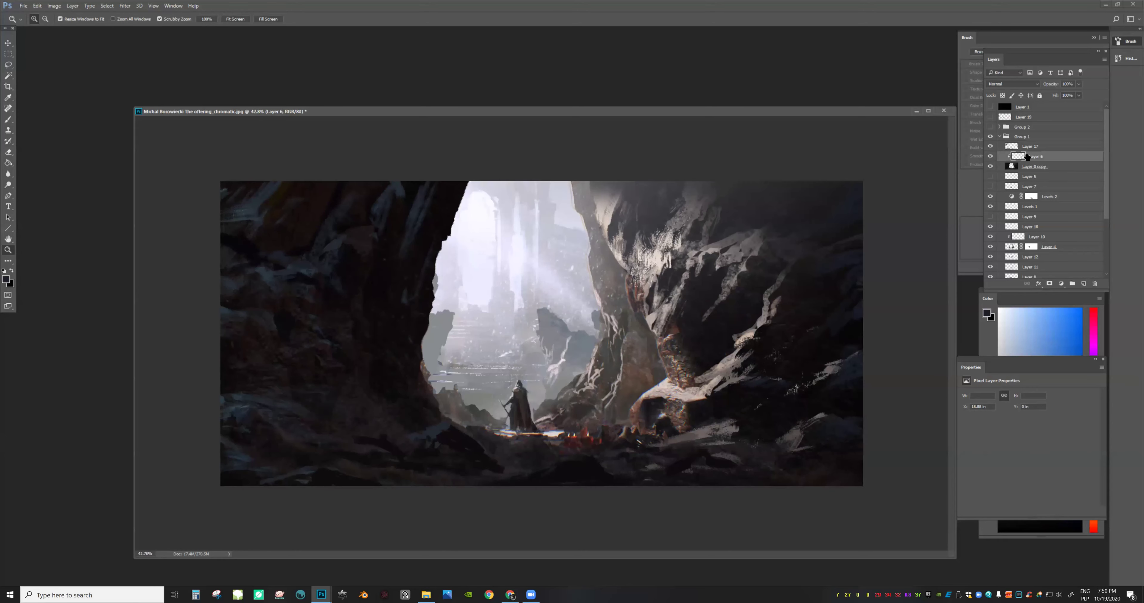
# Add a new layer above Layer 17 and paint sampled dark strokes over the foreground ground below the fire
pyautogui.click(1046, 146)
pyautogui.click(1083, 283)
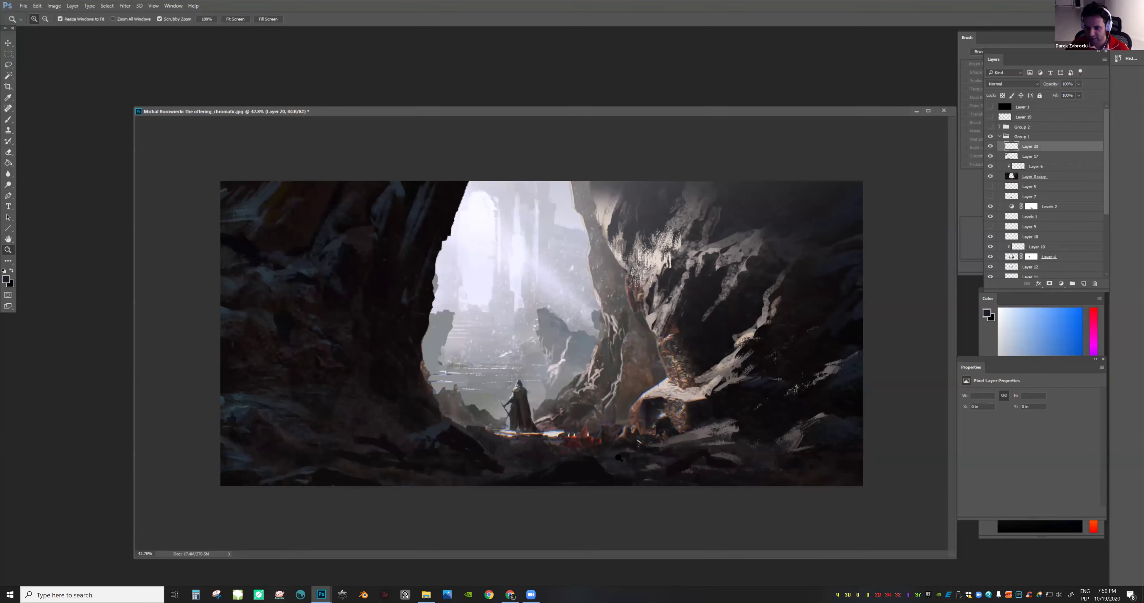
pyautogui.moveTo(619, 457); pyautogui.dragTo(655, 458)
pyautogui.keyDown('alt'); pyautogui.click(585, 488); pyautogui.keyUp('alt')
pyautogui.moveTo(571, 484); pyautogui.dragTo(631, 480)
pyautogui.keyDown('alt'); pyautogui.click(580, 463); pyautogui.keyUp('alt')
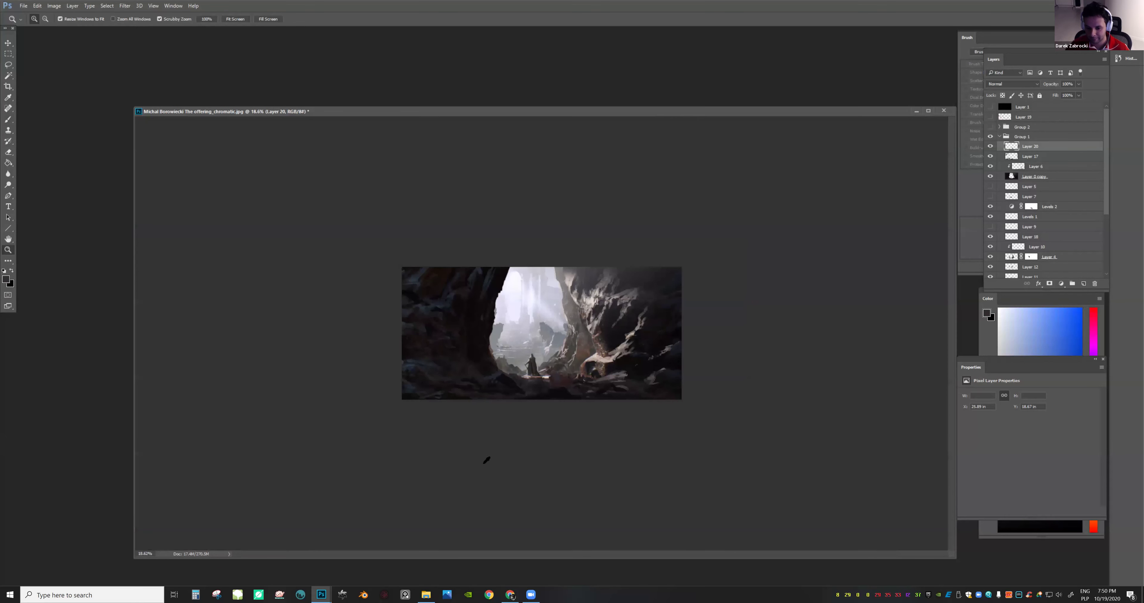
# Choose another brush and paint light patches on the ground between the figure and the arched rock
pyautogui.moveTo(484, 464); pyautogui.dragTo(551, 457)
pyautogui.keyDown('alt'); pyautogui.click(589, 419); pyautogui.keyUp('alt')
pyautogui.rightClick(611, 381)
pyautogui.click(612, 376)
pyautogui.keyDown('alt'); pyautogui.click(479, 471); pyautogui.keyUp('alt')
pyautogui.moveTo(492, 473)
pyautogui.mouseDown()
pyautogui.moveTo(551, 478)
pyautogui.moveTo(534, 469)
pyautogui.moveTo(598, 460)
pyautogui.mouseUp()
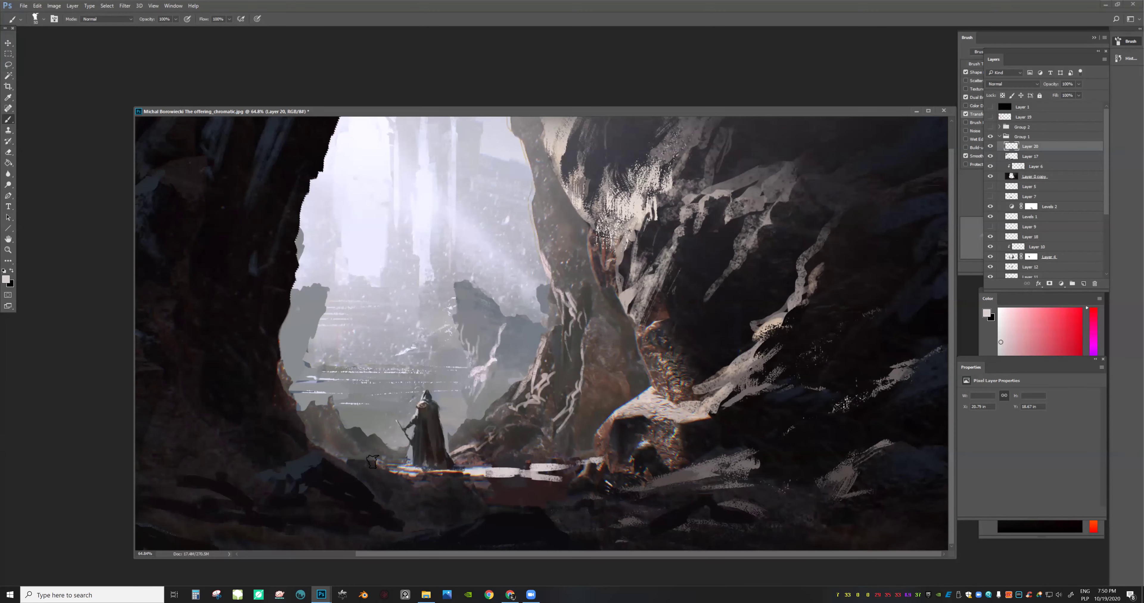
# Extend the pale ground highlights on both sides of the cloaked figure on Layer 20, resampling light tones
pyautogui.moveTo(319, 452); pyautogui.dragTo(358, 459)
pyautogui.moveTo(540, 417); pyautogui.dragTo(480, 417)
pyautogui.moveTo(625, 379); pyautogui.dragTo(609, 376)
pyautogui.moveTo(596, 415); pyautogui.dragTo(657, 415)
pyautogui.keyDown('alt'); pyautogui.click(550, 468); pyautogui.keyUp('alt')
pyautogui.moveTo(531, 460)
pyautogui.mouseDown()
pyautogui.moveTo(554, 461)
pyautogui.moveTo(522, 460)
pyautogui.moveTo(561, 465)
pyautogui.moveTo(525, 473)
pyautogui.mouseUp()
pyautogui.keyDown('alt'); pyautogui.click(559, 468); pyautogui.keyUp('alt')
pyautogui.keyDown('alt'); pyautogui.click(499, 461); pyautogui.keyUp('alt')
pyautogui.press('z')
pyautogui.moveTo(648, 457); pyautogui.dragTo(620, 455)
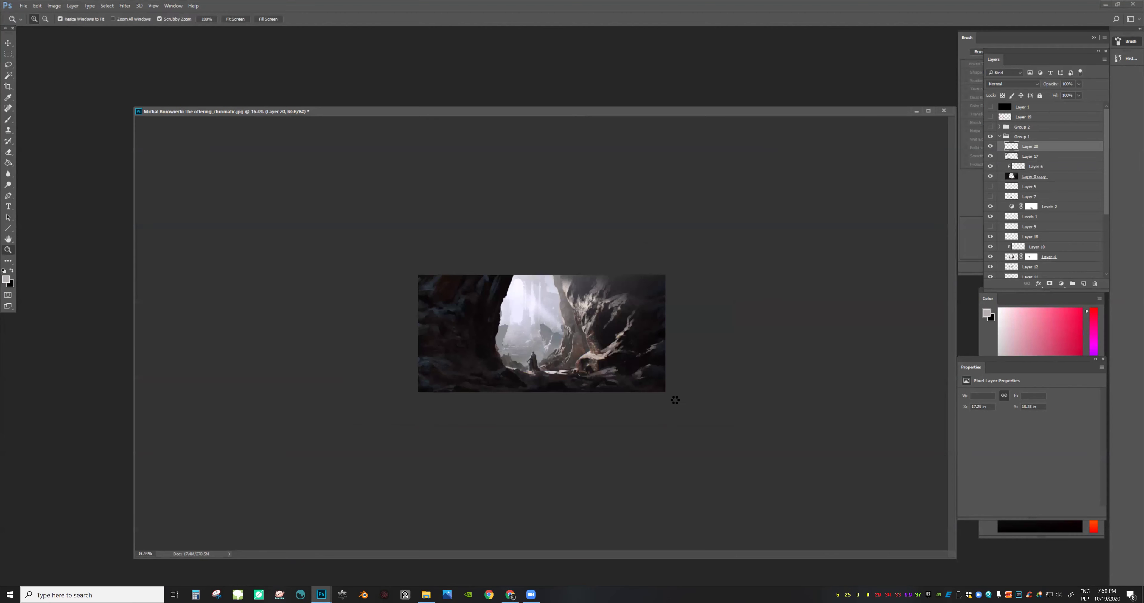
# Flip the canvas horizontally and rework the ground and rock base beside the arched rock with sampled light tones
pyautogui.hotkey('ctrl', 'shift', 'h')
pyautogui.moveTo(480, 445)
pyautogui.mouseDown()
pyautogui.moveTo(528, 445)
pyautogui.moveTo(460, 428)
pyautogui.moveTo(468, 403)
pyautogui.moveTo(456, 404)
pyautogui.moveTo(439, 371)
pyautogui.moveTo(452, 399)
pyautogui.moveTo(470, 379)
pyautogui.moveTo(451, 377)
pyautogui.moveTo(445, 343)
pyautogui.mouseUp()
pyautogui.press('b')
pyautogui.keyDown('alt'); pyautogui.click(488, 437); pyautogui.keyUp('alt')
pyautogui.press('e')
pyautogui.press('b')
pyautogui.press('b')
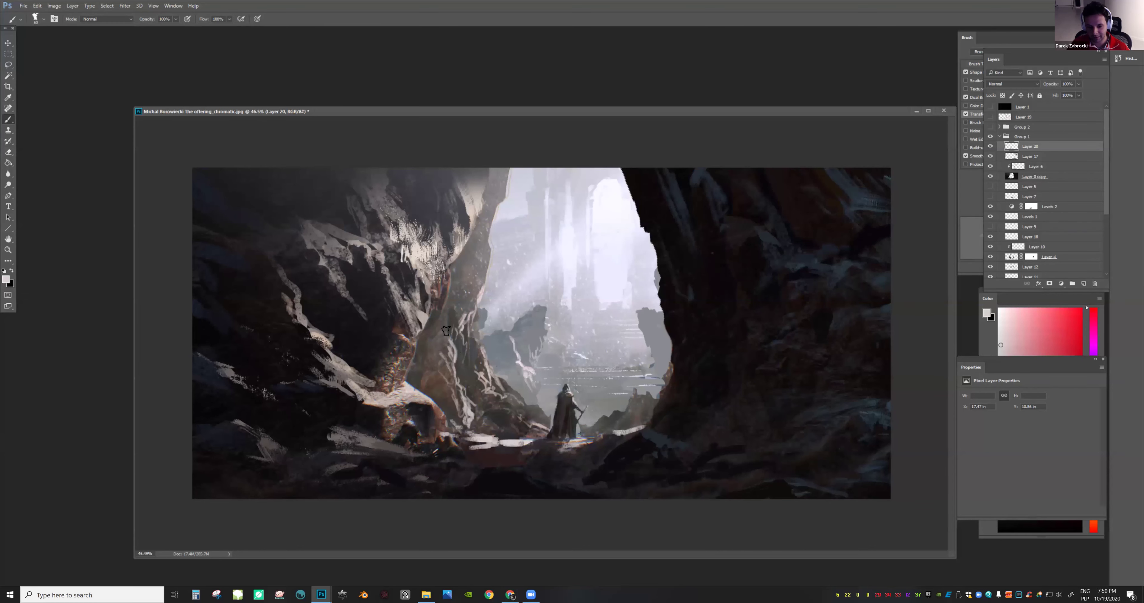
pyautogui.moveTo(515, 365); pyautogui.dragTo(547, 365)
pyautogui.keyDown('alt'); pyautogui.click(429, 404); pyautogui.keyUp('alt')
pyautogui.moveTo(436, 414); pyautogui.dragTo(448, 446)
pyautogui.keyDown('alt'); pyautogui.click(456, 450); pyautogui.keyUp('alt')
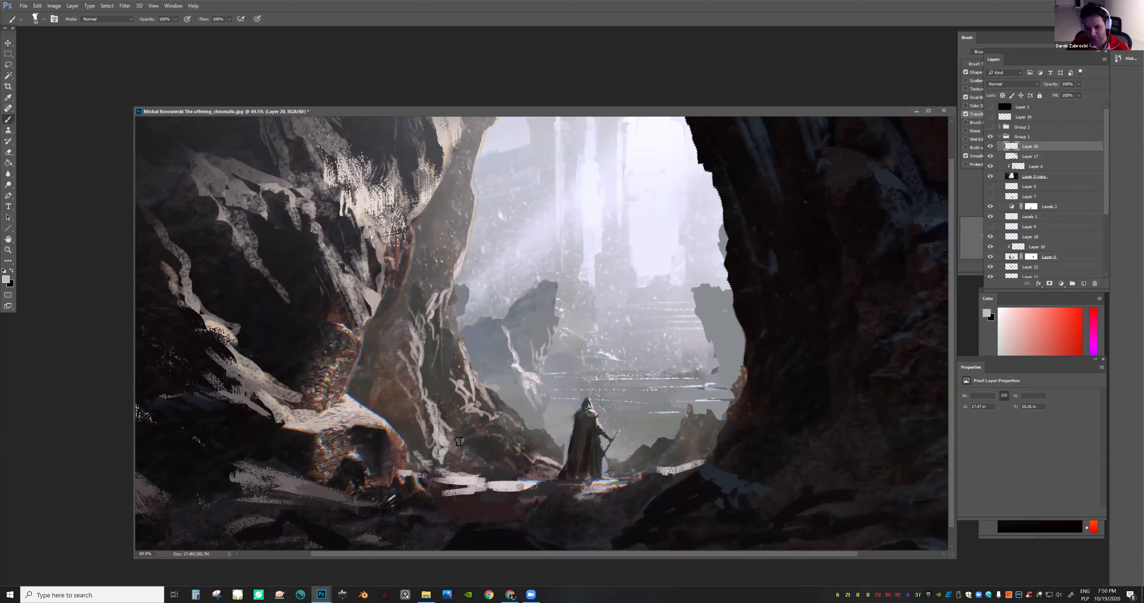
# Reduce the brush size and paint light grey accents along the outer edge of the arched rock
pyautogui.press('[')
pyautogui.press('[')
pyautogui.press('[')
pyautogui.press('[')
pyautogui.press('[')
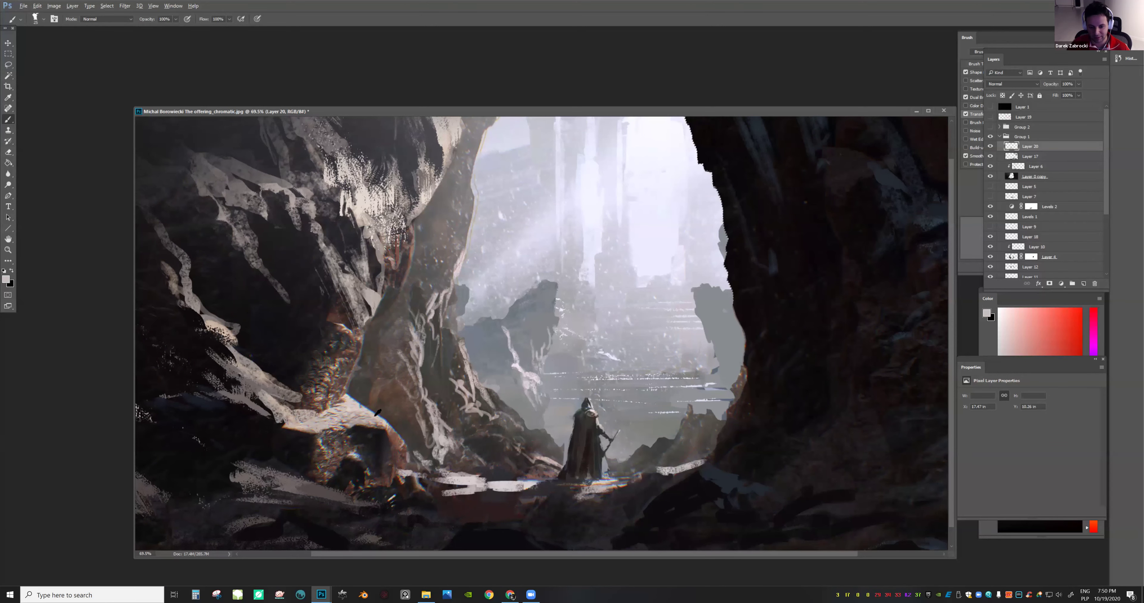
pyautogui.moveTo(376, 413)
pyautogui.mouseDown()
pyautogui.moveTo(344, 389)
pyautogui.moveTo(392, 425)
pyautogui.mouseUp()
pyautogui.moveTo(451, 448); pyautogui.dragTo(385, 444)
pyautogui.moveTo(462, 417); pyautogui.dragTo(546, 415)
# Paint sampled dark tones over the colour-fringed edge and top of the arched rock
pyautogui.keyDown('alt'); pyautogui.click(348, 408); pyautogui.keyUp('alt')
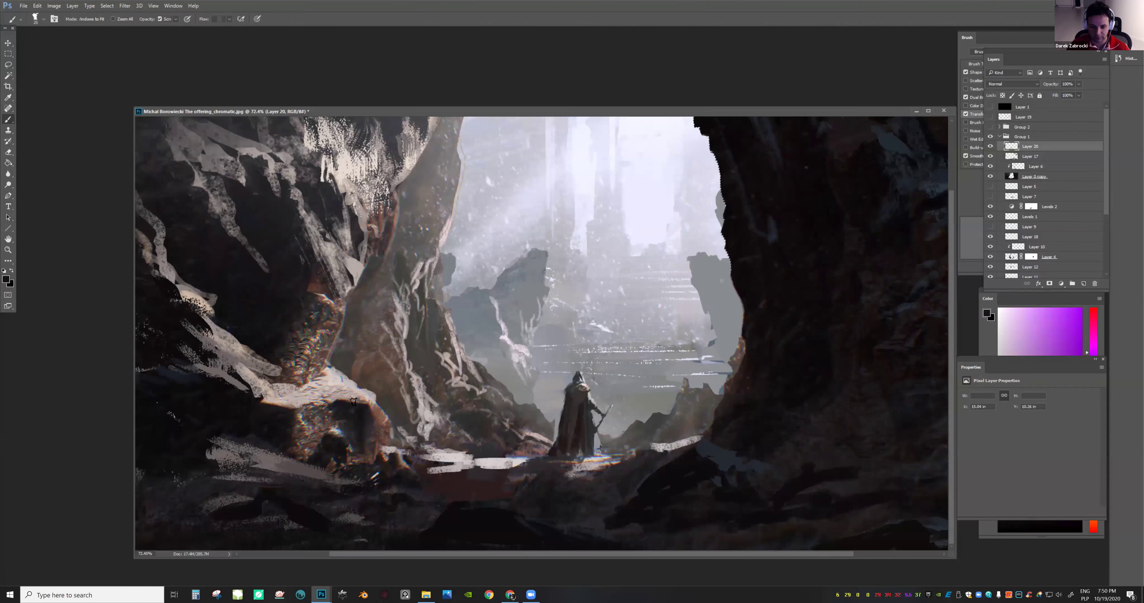
pyautogui.keyDown('alt'); pyautogui.click(373, 418); pyautogui.keyUp('alt')
pyautogui.moveTo(369, 404); pyautogui.dragTo(376, 416)
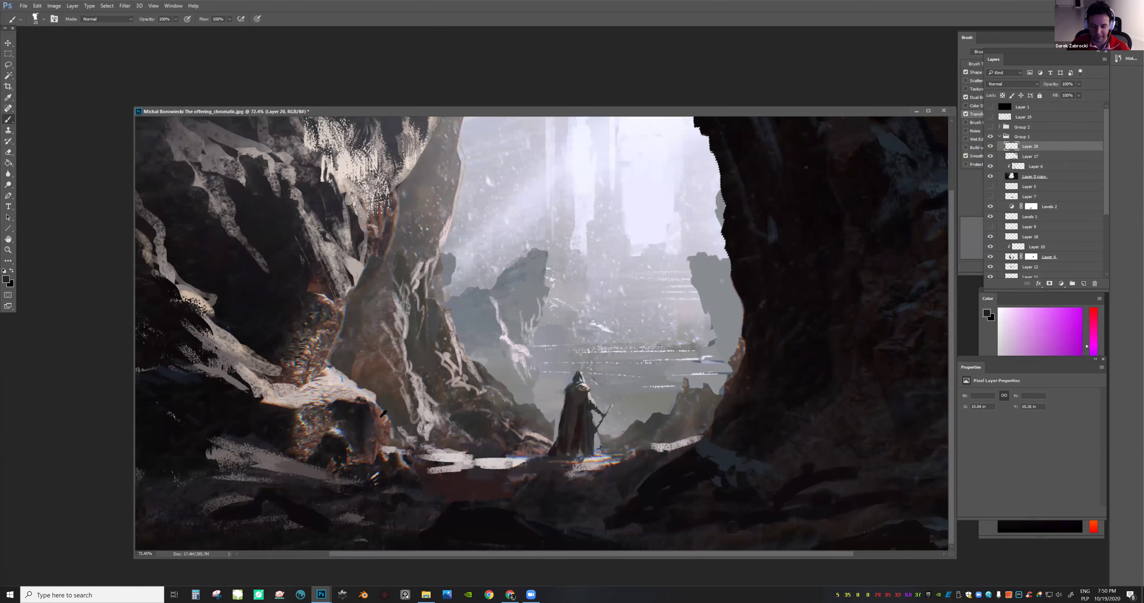
pyautogui.keyDown('alt'); pyautogui.click(358, 405); pyautogui.keyUp('alt')
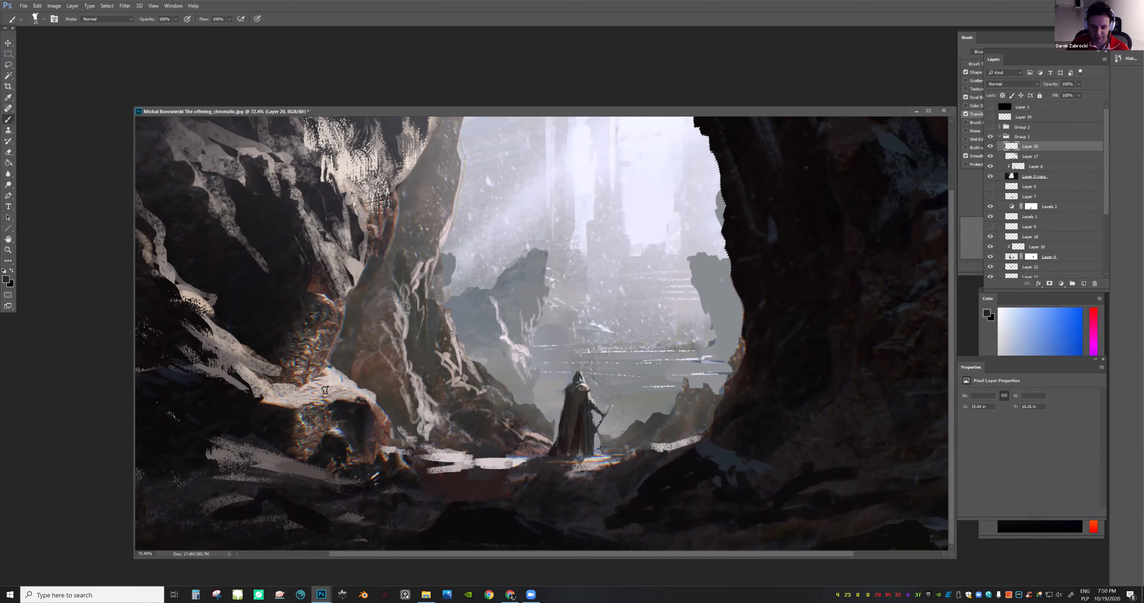
pyautogui.keyDown('alt'); pyautogui.click(333, 383); pyautogui.keyUp('alt')
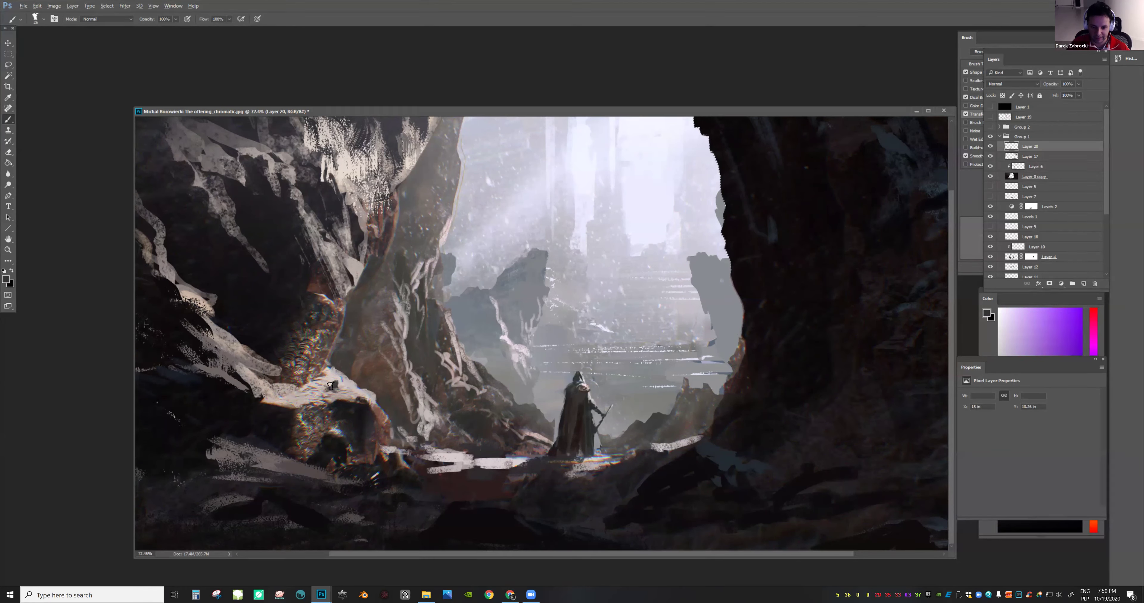
# Refine the lit top of the arched rock and the adjacent rock slope with sampled tones on Layer 20
pyautogui.press('z')
pyautogui.moveTo(399, 415)
pyautogui.mouseDown()
pyautogui.moveTo(387, 417)
pyautogui.moveTo(411, 423)
pyautogui.moveTo(390, 439)
pyautogui.mouseUp()
pyautogui.keyDown('alt'); pyautogui.click(381, 403); pyautogui.keyUp('alt')
pyautogui.press('z')
pyautogui.moveTo(391, 399); pyautogui.dragTo(427, 395)
pyautogui.keyDown('alt'); pyautogui.click(419, 391); pyautogui.keyUp('alt')
pyautogui.press('z')
pyautogui.moveTo(635, 384); pyautogui.dragTo(586, 381)
pyautogui.moveTo(511, 419); pyautogui.dragTo(541, 426)
pyautogui.moveTo(460, 452); pyautogui.dragTo(490, 471)
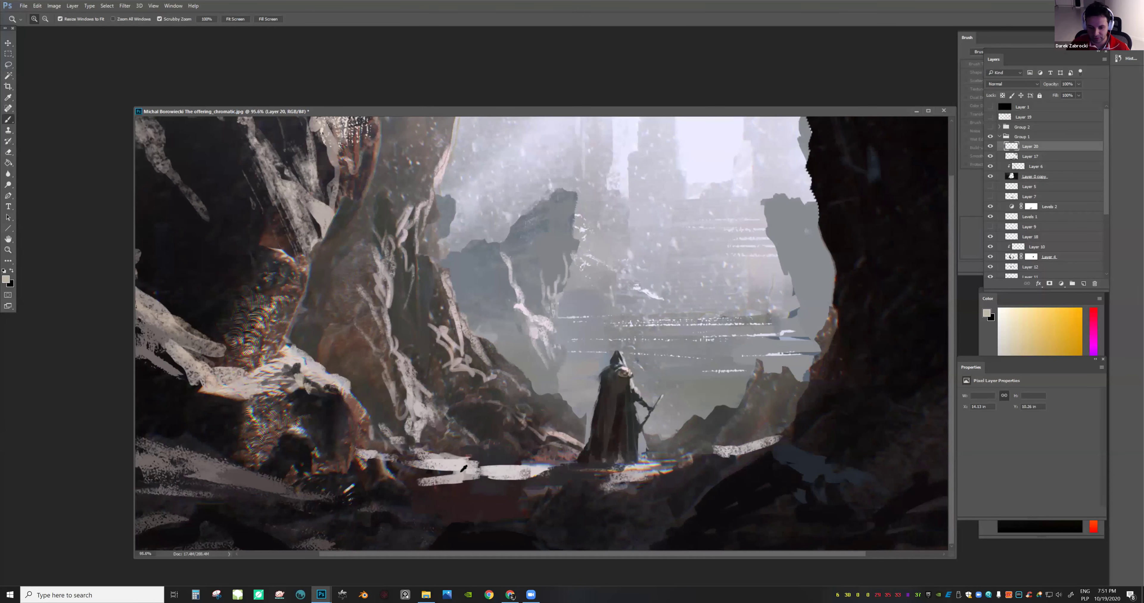
# Extend the pale ground strip towards the base of the arched rock using sampled light and mid greys
pyautogui.keyDown('alt'); pyautogui.click(459, 472); pyautogui.keyUp('alt')
pyautogui.moveTo(413, 463)
pyautogui.mouseDown()
pyautogui.moveTo(390, 463)
pyautogui.moveTo(437, 459)
pyautogui.mouseUp()
pyautogui.keyDown('alt'); pyautogui.click(410, 459); pyautogui.keyUp('alt')
pyautogui.keyDown('alt'); pyautogui.click(391, 460); pyautogui.keyUp('alt')
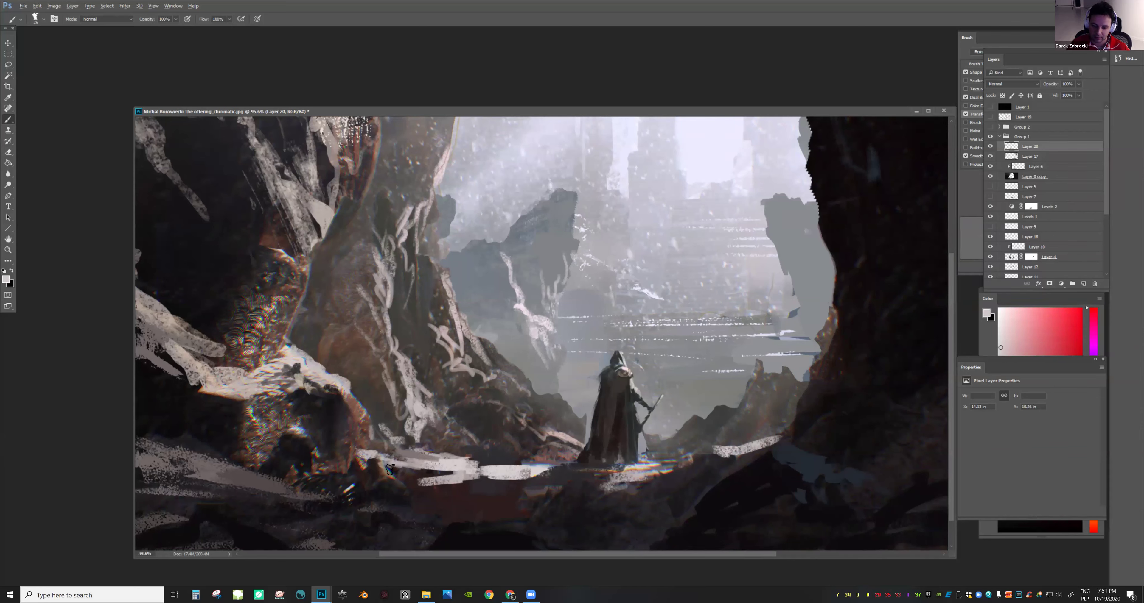
pyautogui.keyDown('alt'); pyautogui.click(415, 464); pyautogui.keyUp('alt')
pyautogui.keyDown('alt'); pyautogui.click(408, 459); pyautogui.keyUp('alt')
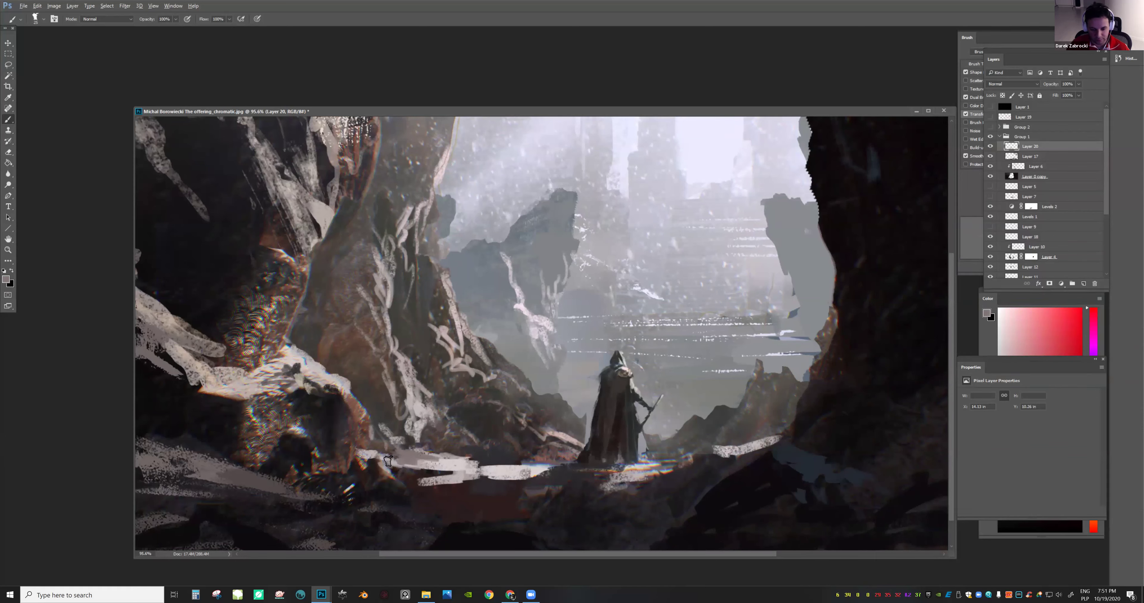
# Erase part of the pale ground strip's lower edge and resample ground tones for the brush
pyautogui.press('e')
pyautogui.moveTo(421, 482)
pyautogui.mouseDown()
pyautogui.moveTo(396, 470)
pyautogui.moveTo(464, 472)
pyautogui.mouseUp()
pyautogui.press('b')
pyautogui.keyDown('alt'); pyautogui.click(460, 483); pyautogui.keyUp('alt')
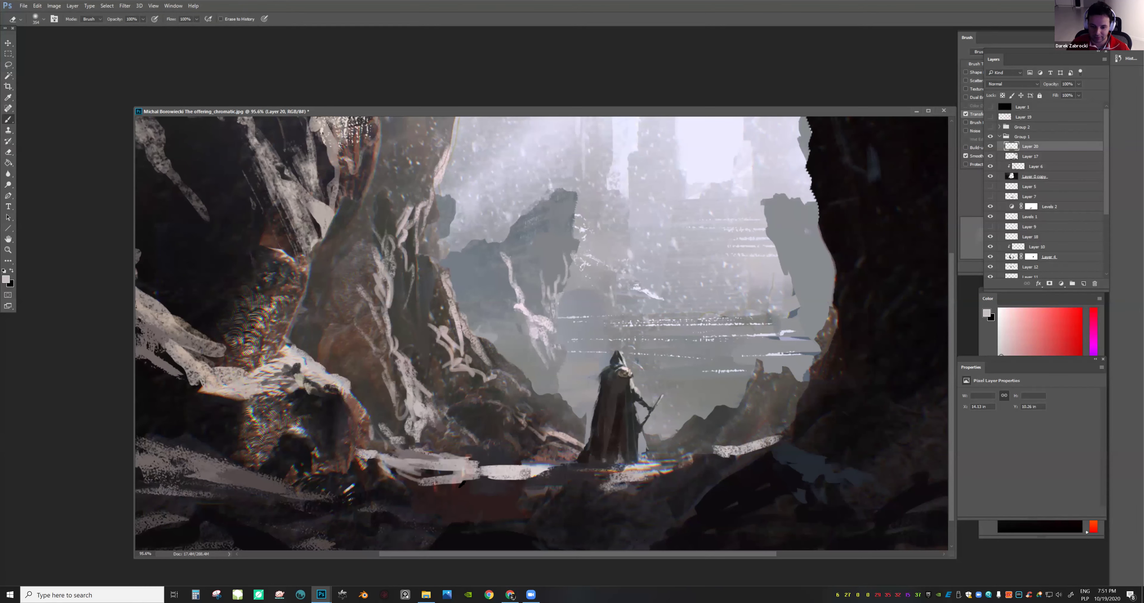
pyautogui.keyDown('alt'); pyautogui.click(459, 488); pyautogui.keyUp('alt')
pyautogui.keyDown('alt'); pyautogui.click(483, 473); pyautogui.keyUp('alt')
# Choose another brush and paint sampled tones along the pale ground strip and the dark reddish ground beneath it
pyautogui.rightClick(448, 469)
pyautogui.click(406, 473)
pyautogui.moveTo(407, 473); pyautogui.dragTo(476, 480)
pyautogui.keyDown('alt'); pyautogui.click(461, 475); pyautogui.keyUp('alt')
pyautogui.moveTo(434, 489); pyautogui.dragTo(513, 495)
pyautogui.keyDown('alt'); pyautogui.click(428, 488); pyautogui.keyUp('alt')
pyautogui.keyDown('alt'); pyautogui.click(432, 494); pyautogui.keyUp('alt')
# Flip the canvas horizontally to check the composition around the figure and pale ground strip
pyautogui.moveTo(799, 471)
pyautogui.mouseDown()
pyautogui.moveTo(616, 459)
pyautogui.moveTo(630, 439)
pyautogui.mouseUp()
pyautogui.hotkey('ctrl', 'shift', 'h')
pyautogui.click(636, 476)
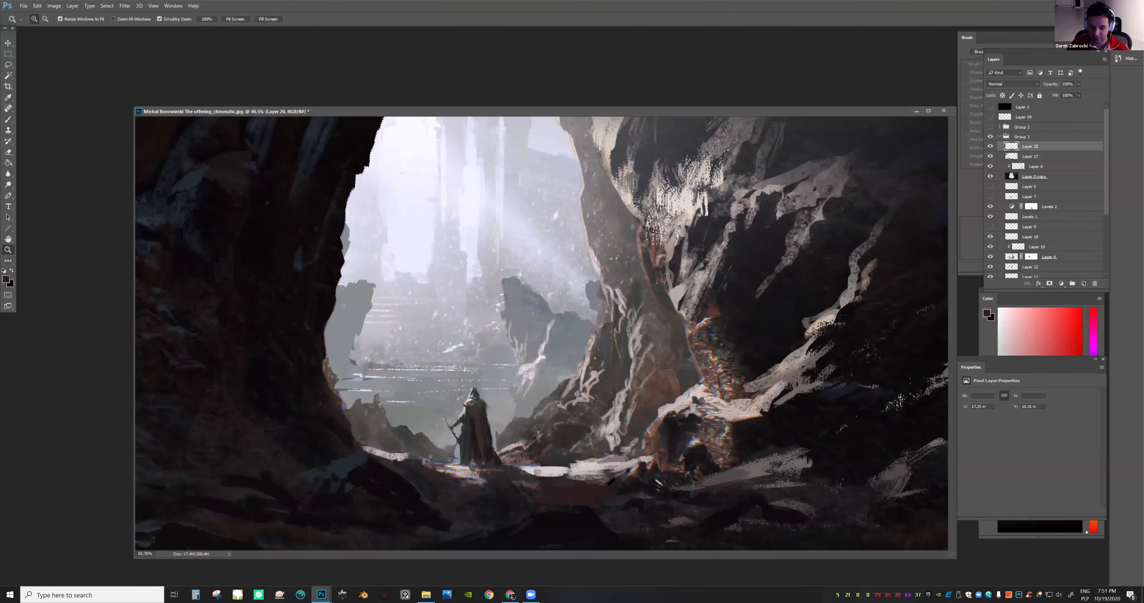
pyautogui.press('b')
pyautogui.press('z')
pyautogui.moveTo(636, 477)
pyautogui.mouseDown()
pyautogui.moveTo(666, 474)
pyautogui.moveTo(613, 415)
pyautogui.moveTo(626, 447)
pyautogui.moveTo(664, 461)
pyautogui.mouseUp()
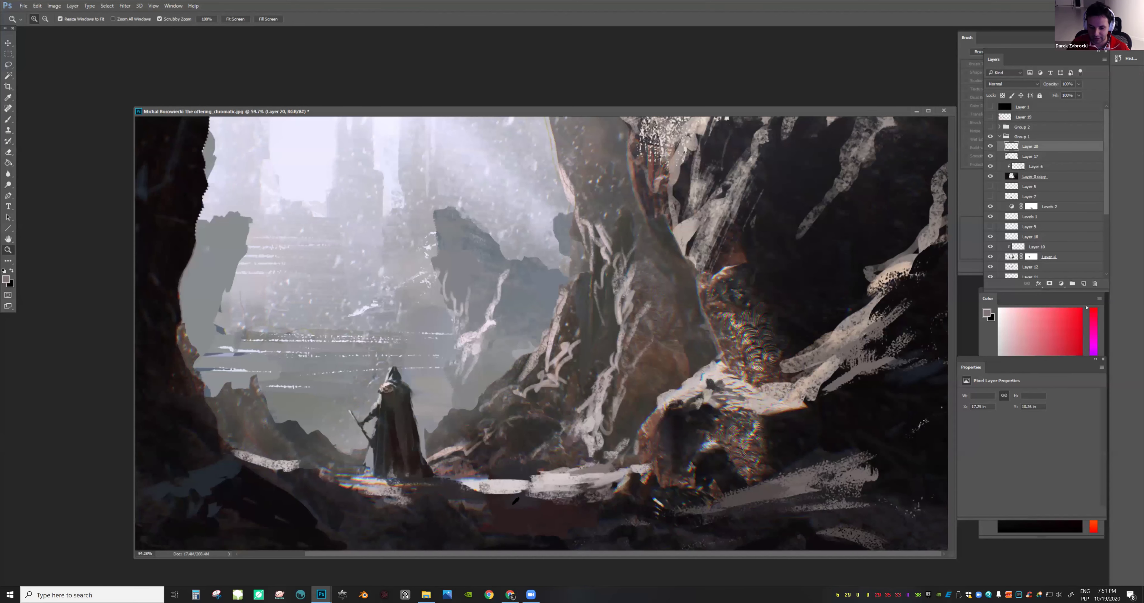
# Break up the lower edge of the pale ground strip beside the figure with a sampled dark tone
pyautogui.press('b')
pyautogui.keyDown('alt'); pyautogui.click(591, 376); pyautogui.keyUp('alt')
pyautogui.rightClick(644, 376)
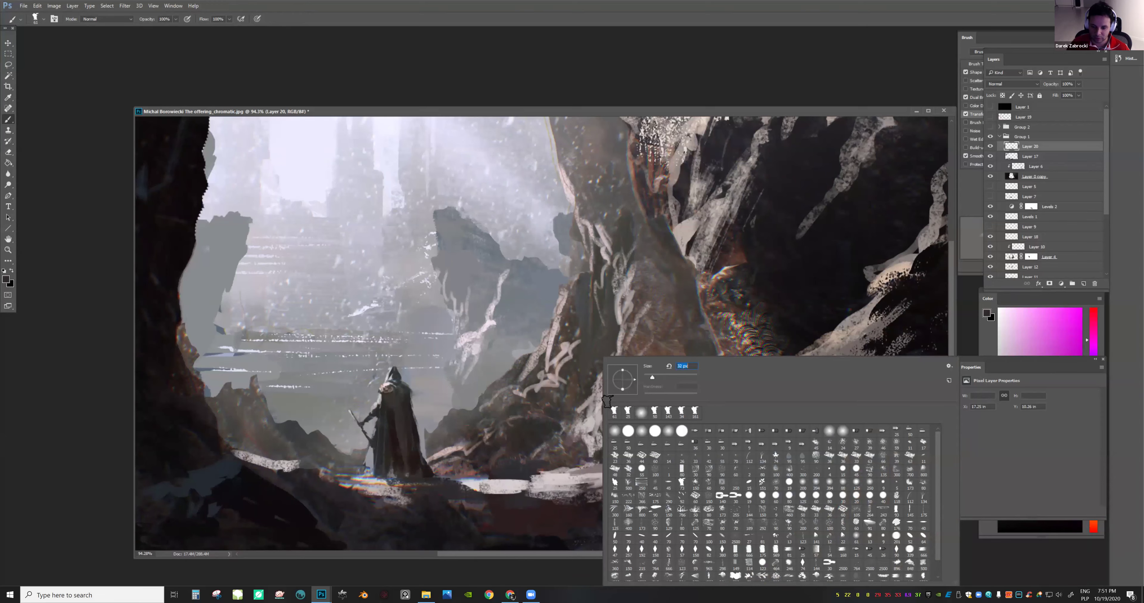
pyautogui.moveTo(510, 496); pyautogui.dragTo(484, 494)
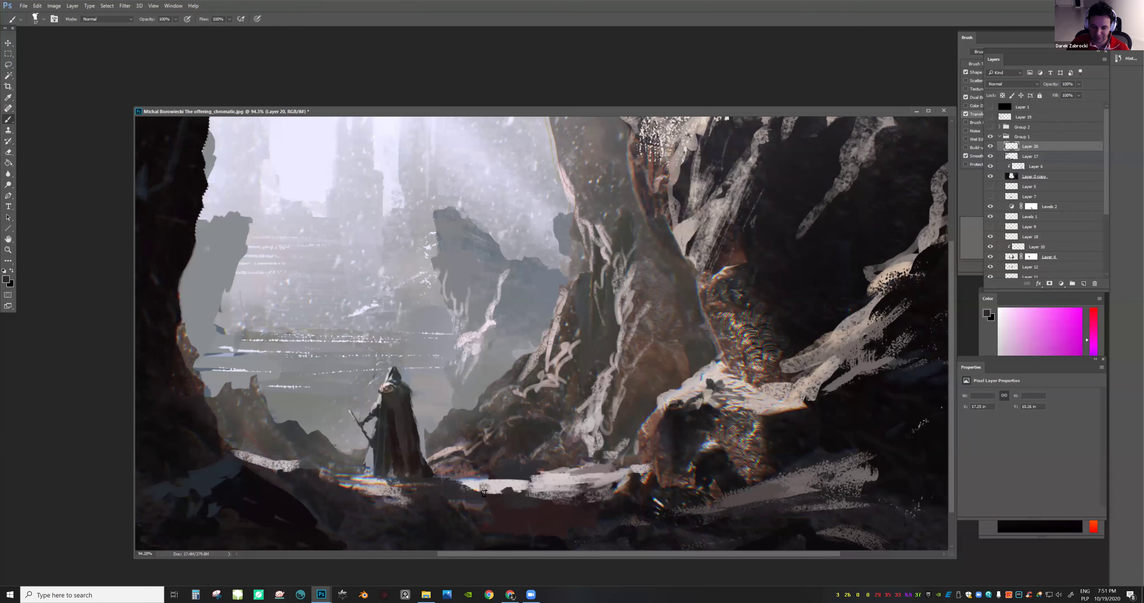
pyautogui.press('z')
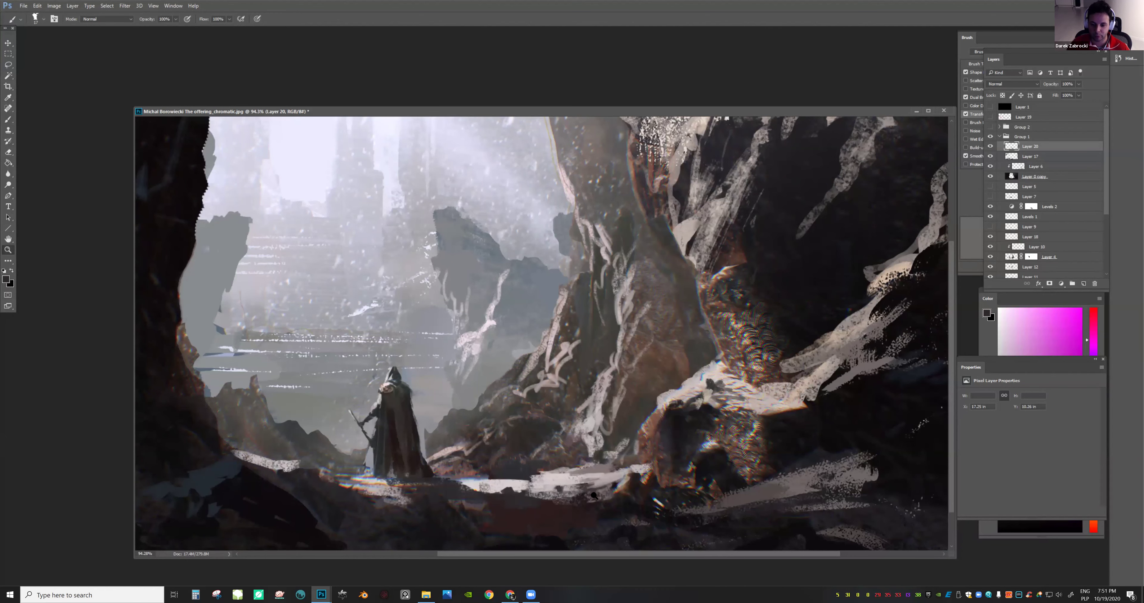
pyautogui.moveTo(595, 496); pyautogui.dragTo(555, 493)
# Rework the pale ground strip near the arched rock's base with sampled ground tones
pyautogui.moveTo(680, 382); pyautogui.dragTo(673, 381)
pyautogui.moveTo(632, 425)
pyautogui.mouseDown()
pyautogui.moveTo(616, 417)
pyautogui.moveTo(615, 441)
pyautogui.mouseUp()
pyautogui.press('b')
pyautogui.keyDown('alt'); pyautogui.click(552, 466); pyautogui.keyUp('alt')
pyautogui.moveTo(542, 470)
pyautogui.mouseDown()
pyautogui.moveTo(620, 453)
pyautogui.moveTo(649, 462)
pyautogui.mouseUp()
pyautogui.press('z')
pyautogui.press('b')
pyautogui.keyDown('alt'); pyautogui.click(573, 453); pyautogui.keyUp('alt')
pyautogui.moveTo(575, 449); pyautogui.dragTo(616, 471)
# Resample light greys from the pale ground strip and the rock base for the brush
pyautogui.press('z')
pyautogui.press('b')
pyautogui.press('z')
pyautogui.moveTo(728, 403)
pyautogui.mouseDown()
pyautogui.moveTo(671, 446)
pyautogui.moveTo(598, 453)
pyautogui.moveTo(622, 443)
pyautogui.mouseUp()
pyautogui.press('b')
pyautogui.keyDown('alt'); pyautogui.click(622, 433); pyautogui.keyUp('alt')
pyautogui.keyDown('alt'); pyautogui.click(616, 452); pyautogui.keyUp('alt')
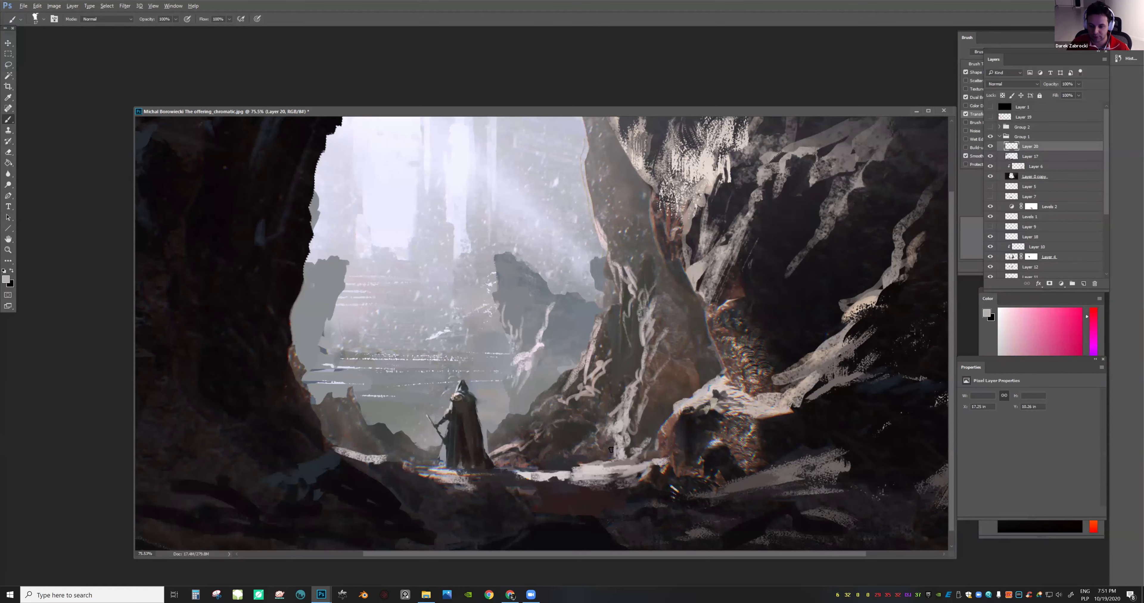
pyautogui.keyDown('alt'); pyautogui.click(600, 466); pyautogui.keyUp('alt')
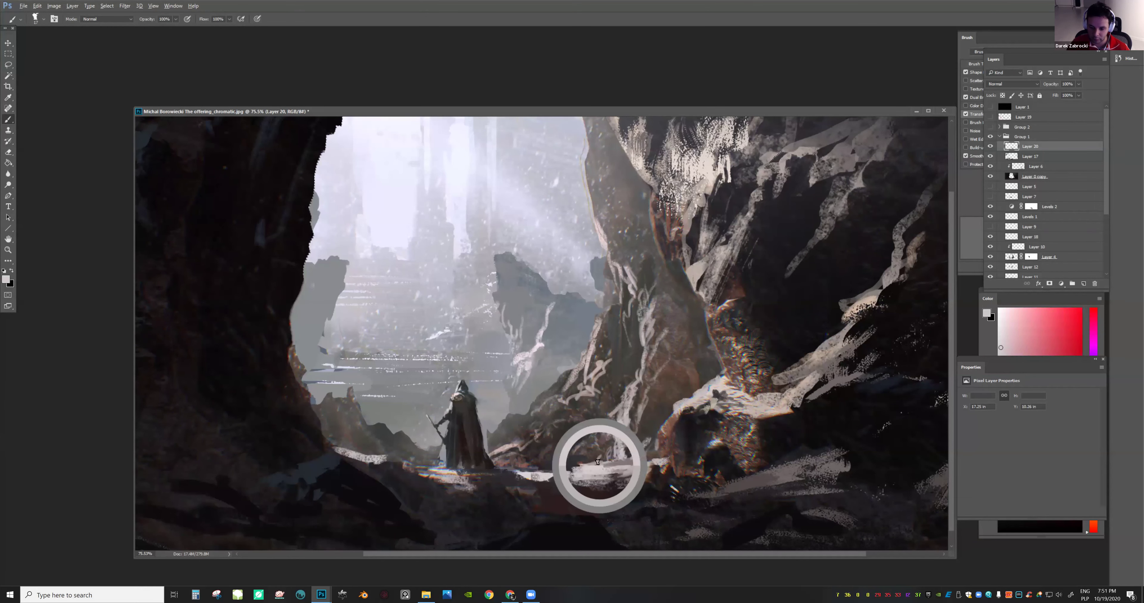
# Paint light strokes along the arched rock's lower slope facing the bright opening
pyautogui.moveTo(679, 421); pyautogui.dragTo(625, 407)
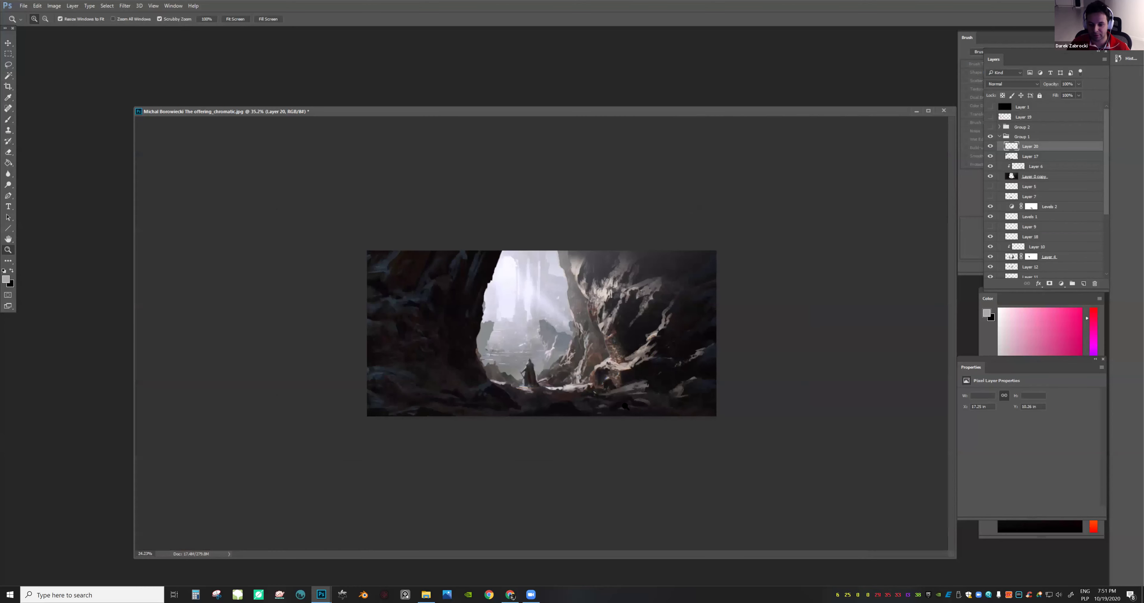
pyautogui.scroll(5, 598, 355)
pyautogui.press('b')
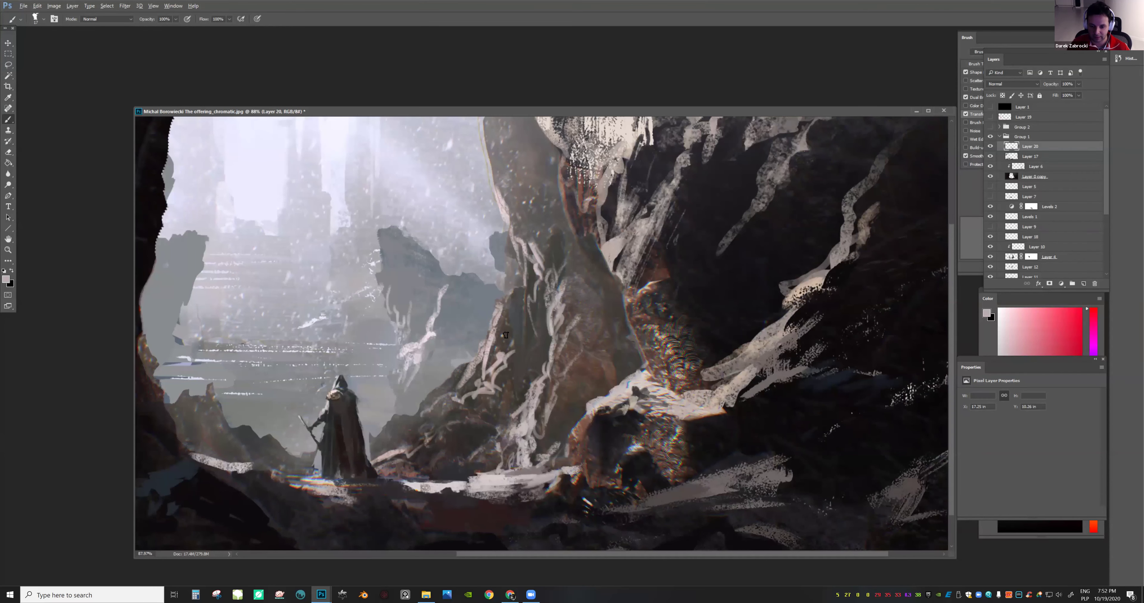
pyautogui.moveTo(493, 353); pyautogui.dragTo(484, 373)
pyautogui.press('z')
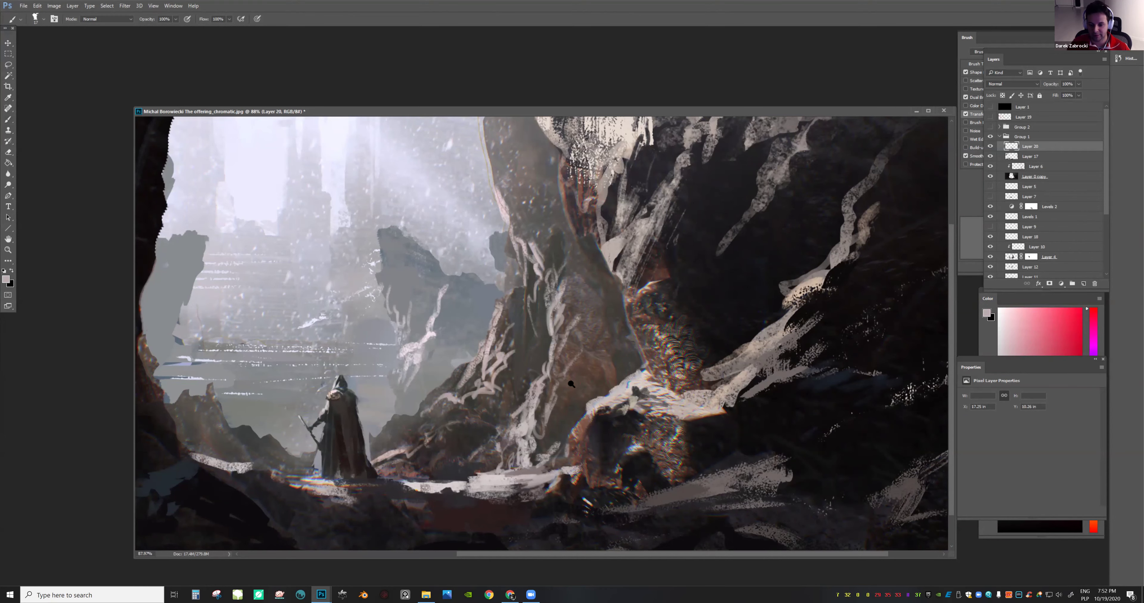
pyautogui.scroll(-5, 561, 380)
pyautogui.scroll(5, 568, 360)
pyautogui.press('b')
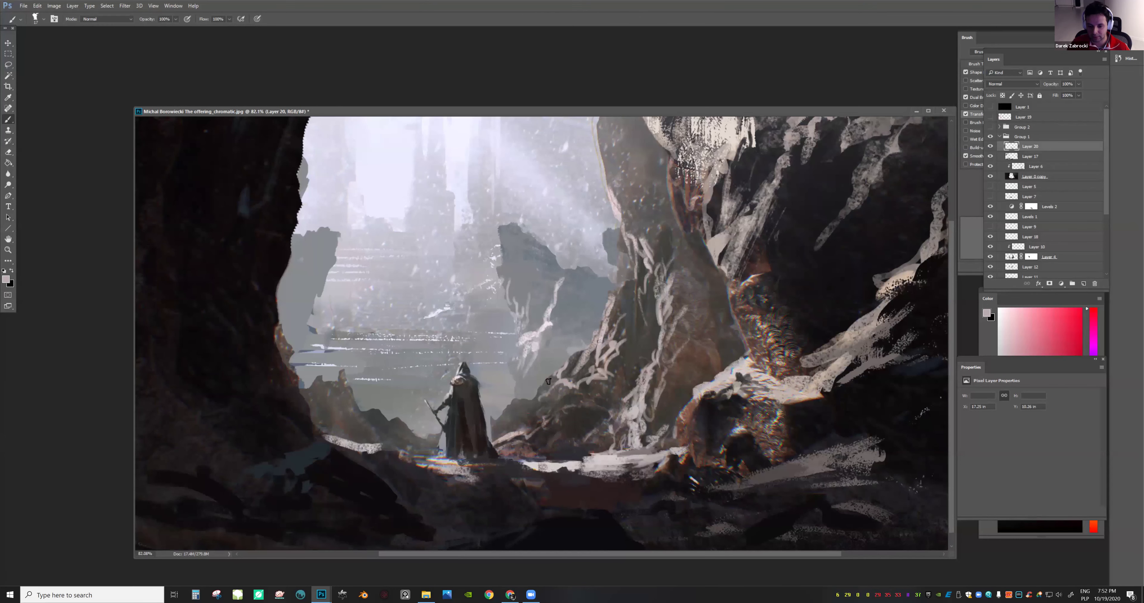
# Paint small jagged outcrops along the arched rock column's edge against the bright opening using sampled tones
pyautogui.press('z')
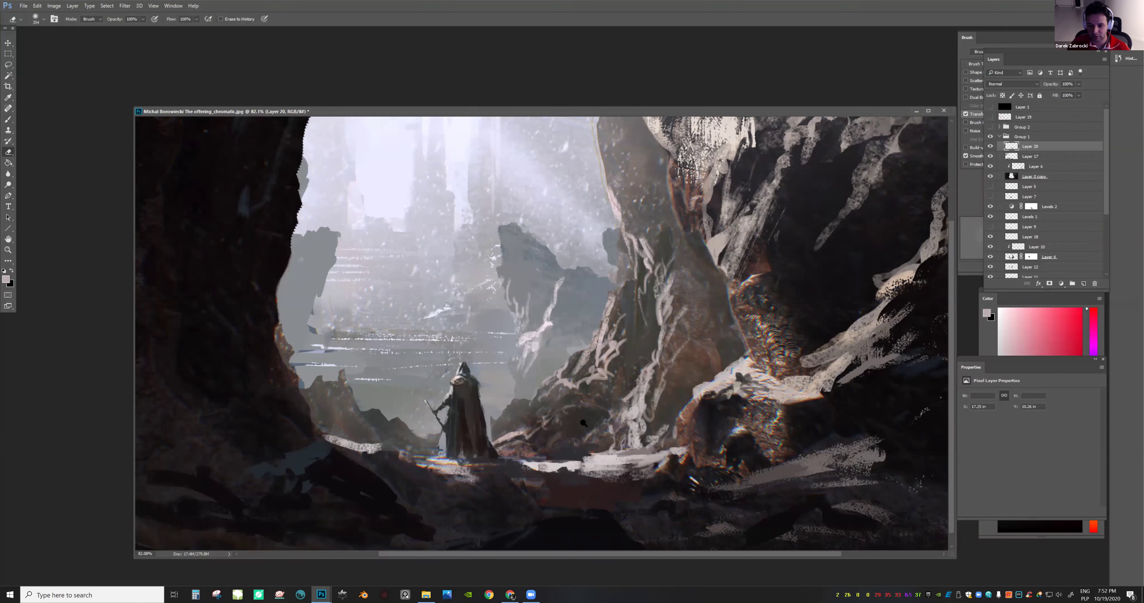
pyautogui.scroll(-4, 540, 401)
pyautogui.scroll(3, 636, 295)
pyautogui.press('b')
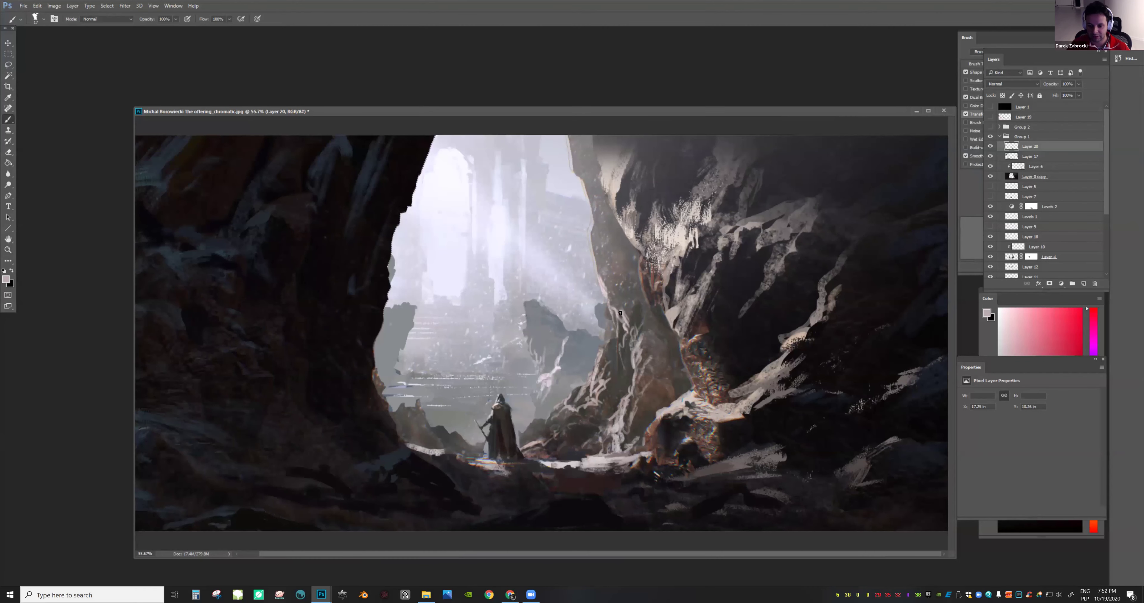
pyautogui.keyDown('alt'); pyautogui.click(617, 310); pyautogui.keyUp('alt')
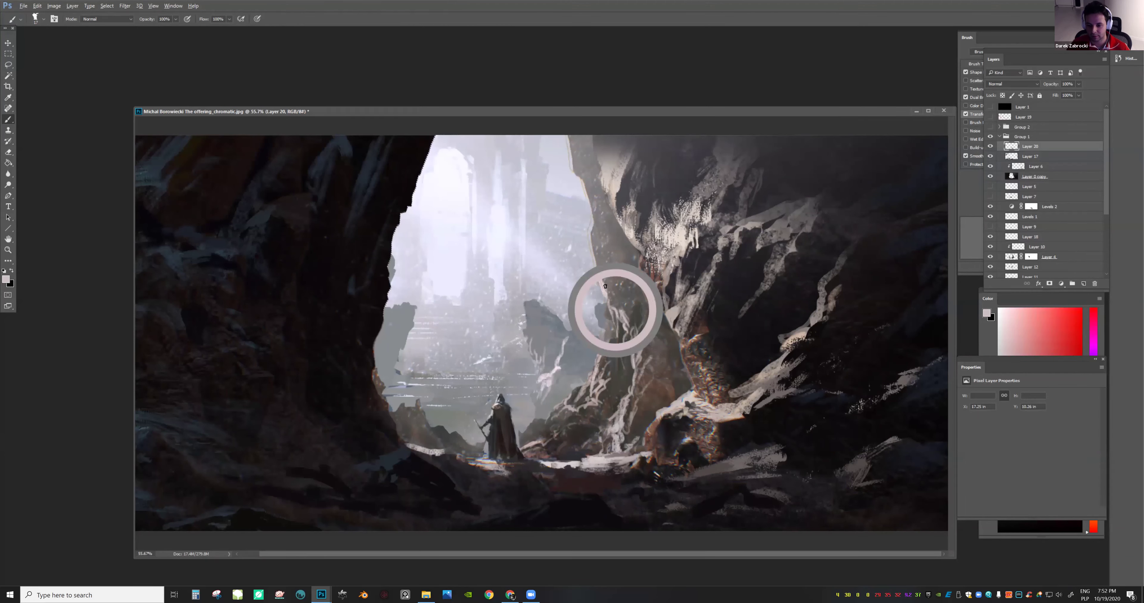
pyautogui.moveTo(605, 287); pyautogui.dragTo(598, 279)
pyautogui.keyDown('alt'); pyautogui.click(596, 265); pyautogui.keyUp('alt')
pyautogui.moveTo(585, 228); pyautogui.dragTo(588, 244)
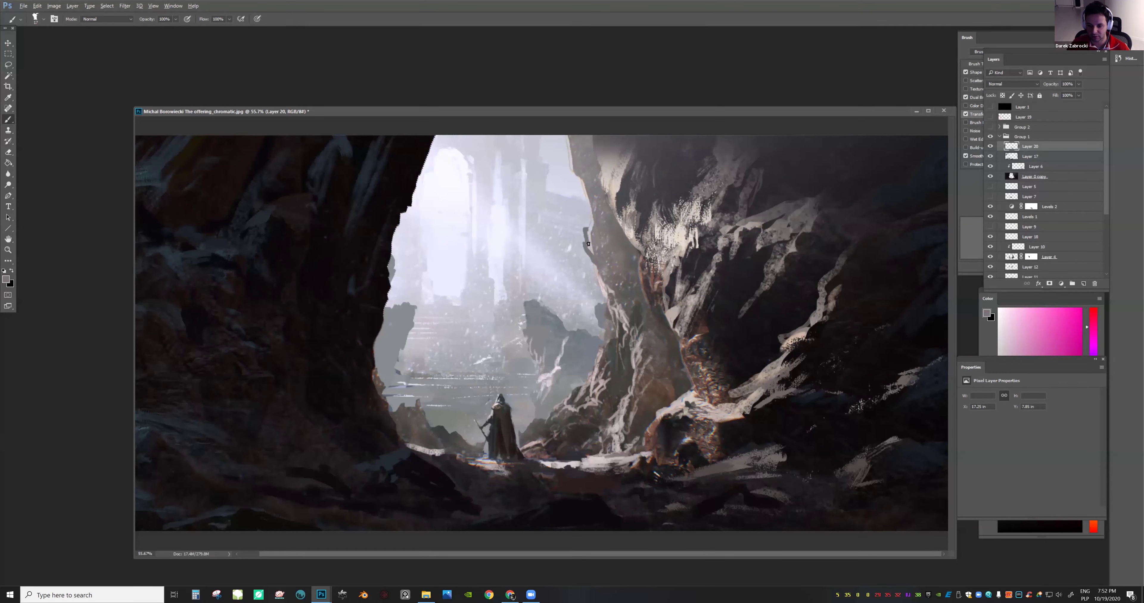
pyautogui.keyDown('alt'); pyautogui.click(591, 222); pyautogui.keyUp('alt')
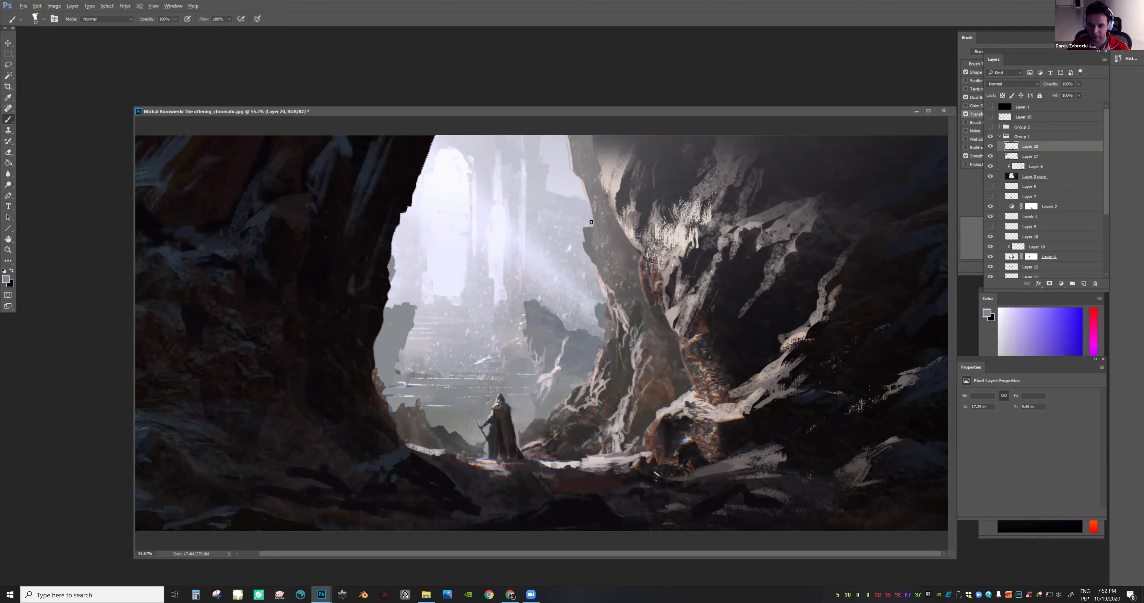
pyautogui.keyDown('alt'); pyautogui.click(591, 217); pyautogui.keyUp('alt')
pyautogui.moveTo(591, 217); pyautogui.dragTo(590, 198)
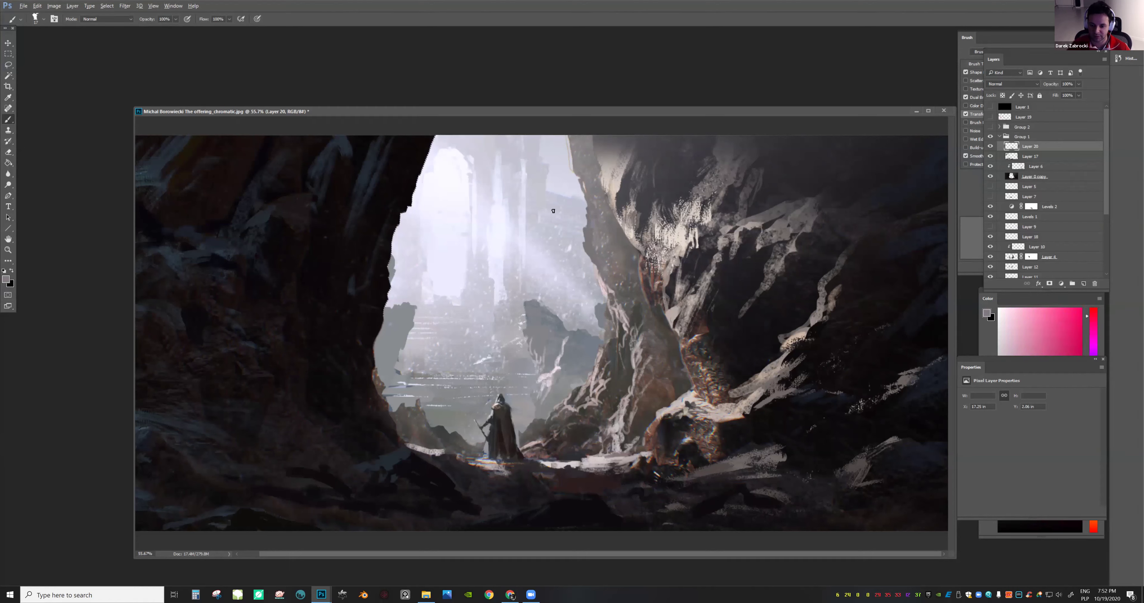
# Adjust the brush and paint hanging grey rock at the top of the cave opening beside the arched column
pyautogui.rightClick(614, 236)
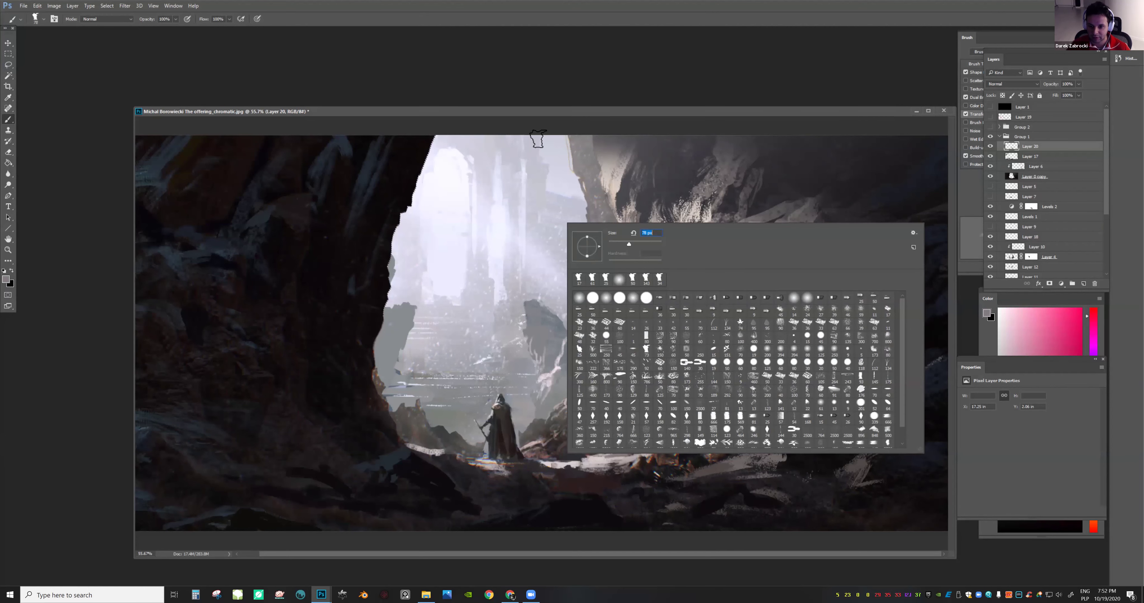
pyautogui.press('Return')
pyautogui.keyDown('alt'); pyautogui.click(582, 144); pyautogui.keyUp('alt')
pyautogui.moveTo(543, 139)
pyautogui.mouseDown()
pyautogui.moveTo(572, 156)
pyautogui.moveTo(556, 183)
pyautogui.moveTo(545, 156)
pyautogui.mouseUp()
pyautogui.keyDown('alt'); pyautogui.click(549, 137); pyautogui.keyUp('alt')
pyautogui.press('e')
pyautogui.press('z')
pyautogui.moveTo(618, 237)
pyautogui.mouseDown()
pyautogui.moveTo(590, 237)
pyautogui.moveTo(597, 268)
pyautogui.moveTo(587, 258)
pyautogui.moveTo(628, 189)
pyautogui.moveTo(615, 169)
pyautogui.moveTo(599, 181)
pyautogui.mouseUp()
# Flip the canvas horizontally and shape the hanging grey rock at the top of the cave opening
pyautogui.hotkey('ctrl', 'shift', 'h')
pyautogui.press('b')
pyautogui.moveTo(506, 134)
pyautogui.mouseDown()
pyautogui.moveTo(543, 103)
pyautogui.moveTo(568, 120)
pyautogui.moveTo(529, 123)
pyautogui.moveTo(534, 113)
pyautogui.moveTo(568, 124)
pyautogui.moveTo(558, 165)
pyautogui.mouseUp()
pyautogui.hotkey('ctrl', 'space')
pyautogui.press('e')
pyautogui.scroll(-2, 605, 237)
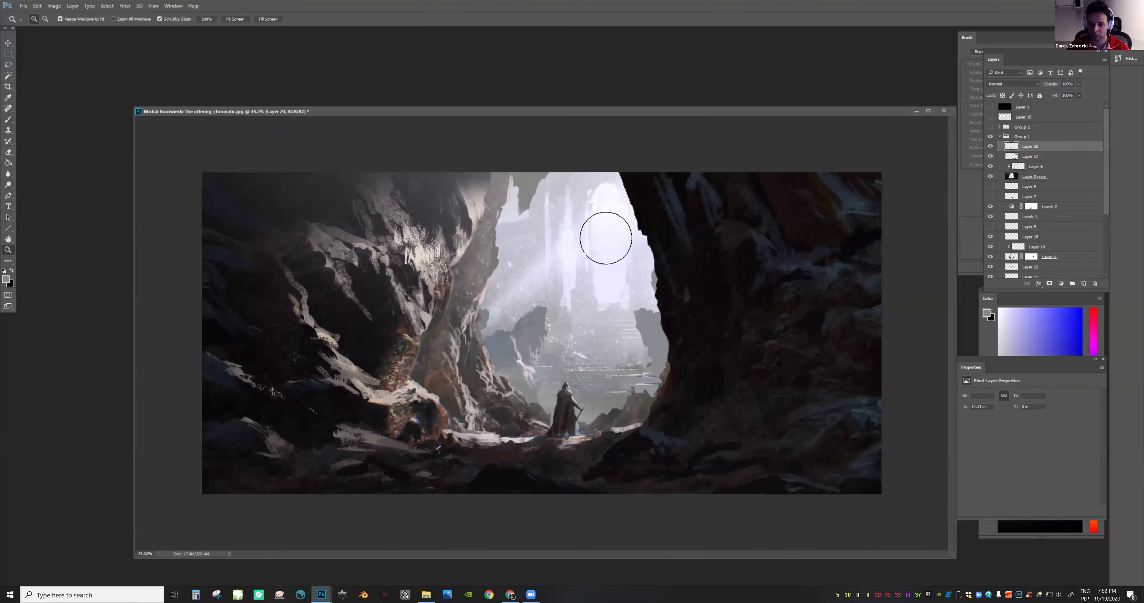
pyautogui.rightClick(630, 254)
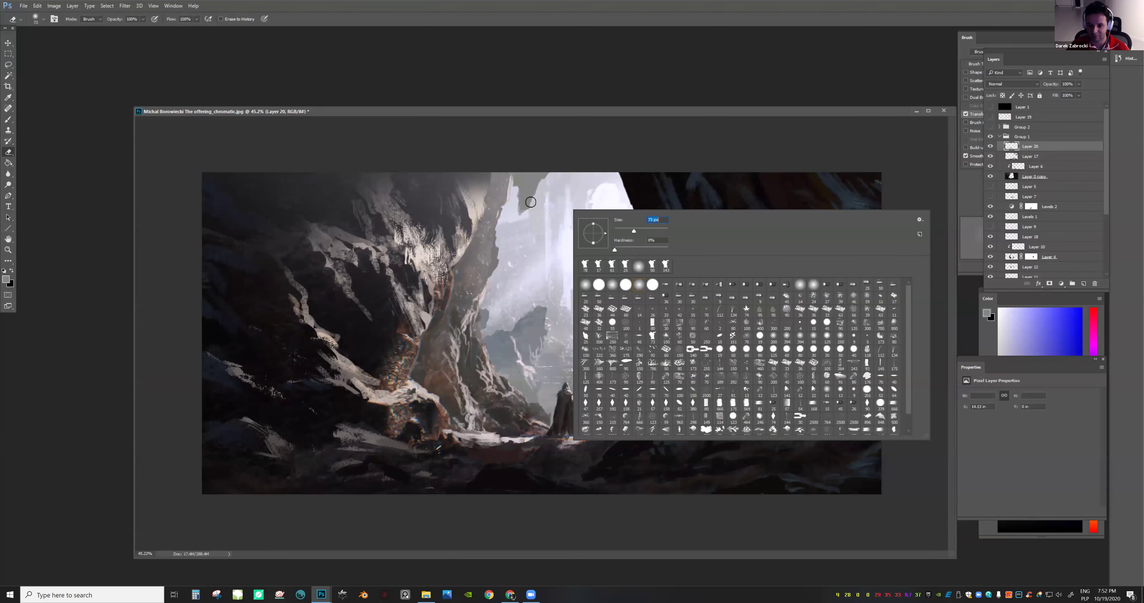
pyautogui.moveTo(526, 208); pyautogui.dragTo(536, 220)
pyautogui.hotkey('ctrl', 'z')
# Switch the Eraser to a textured brush tip for trimming the hanging grey rock
pyautogui.rightClick(554, 201)
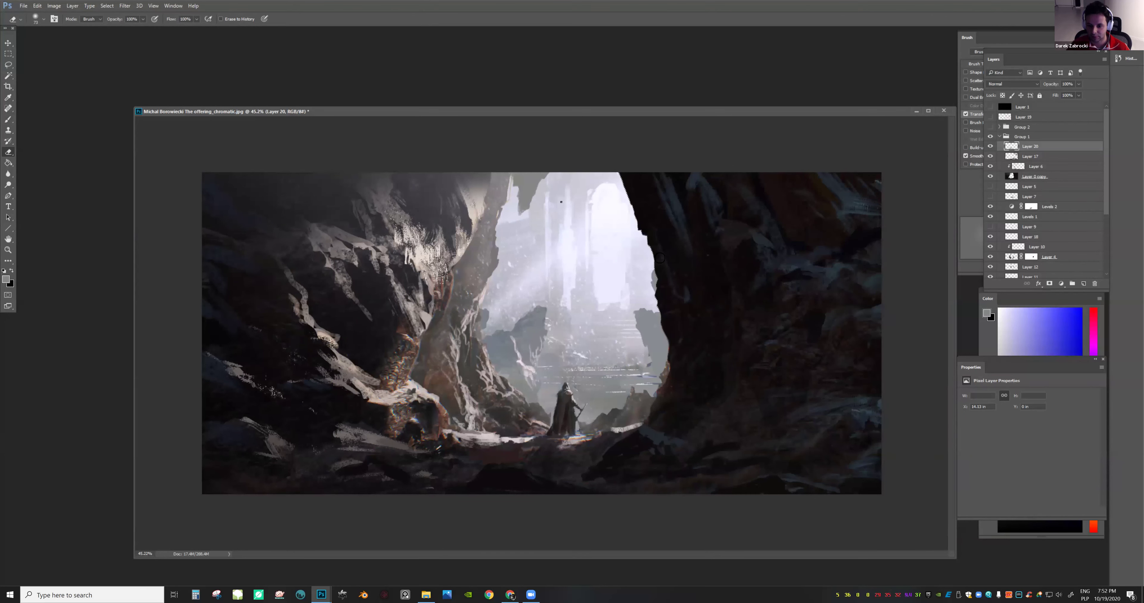
pyautogui.click(652, 259)
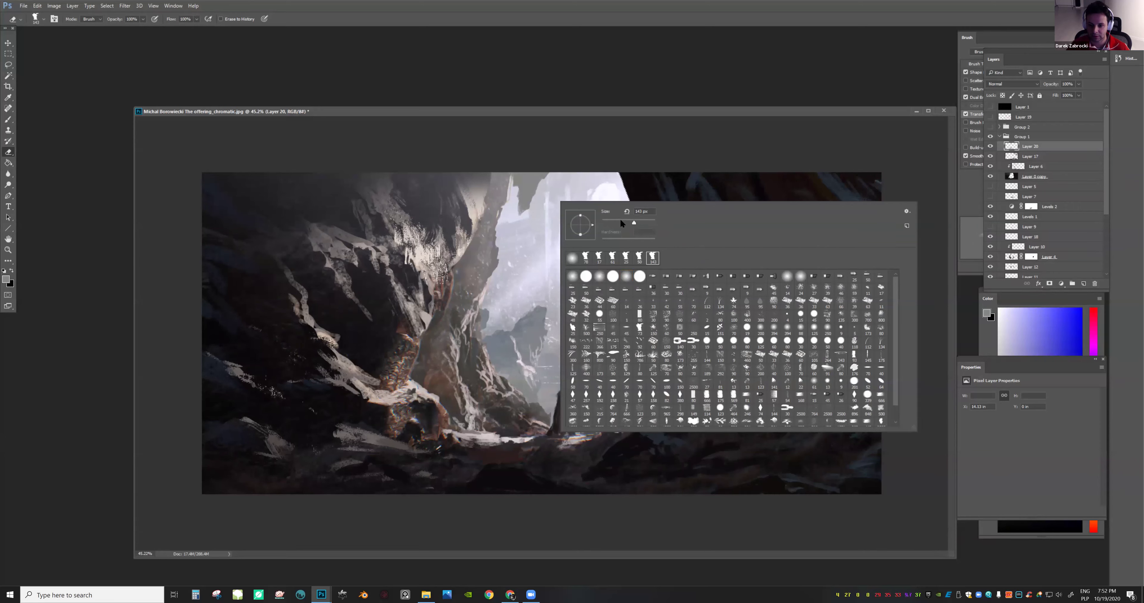
pyautogui.press('Escape')
pyautogui.press('z')
pyautogui.moveTo(617, 240); pyautogui.dragTo(511, 220)
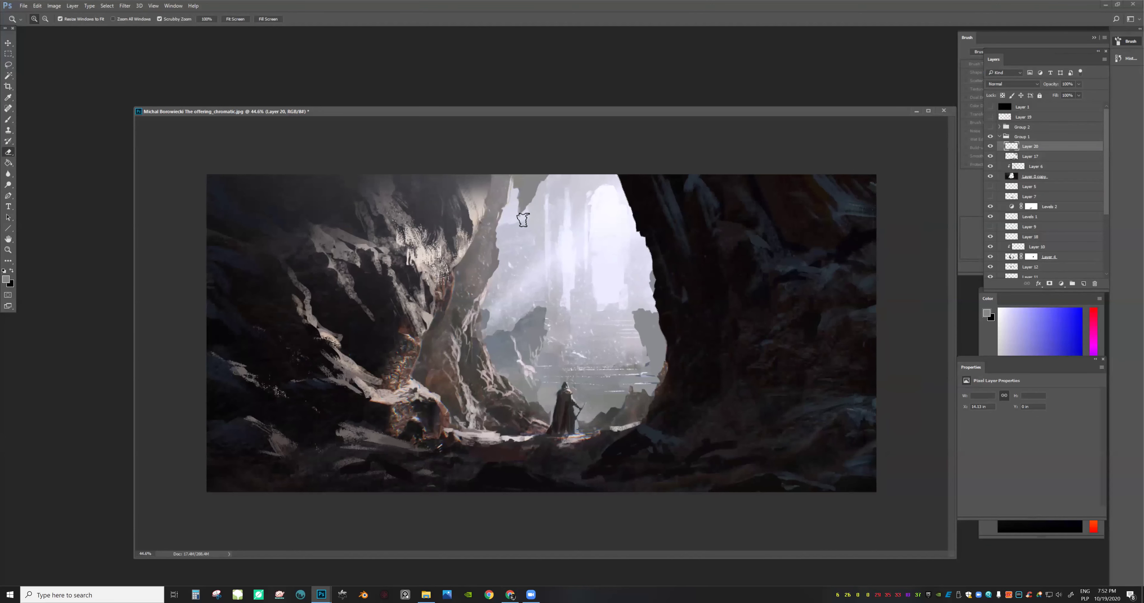
# Undo the last stroke at the cave opening
pyautogui.press('z')
pyautogui.moveTo(635, 221); pyautogui.dragTo(609, 220)
pyautogui.scroll(3, 603, 255)
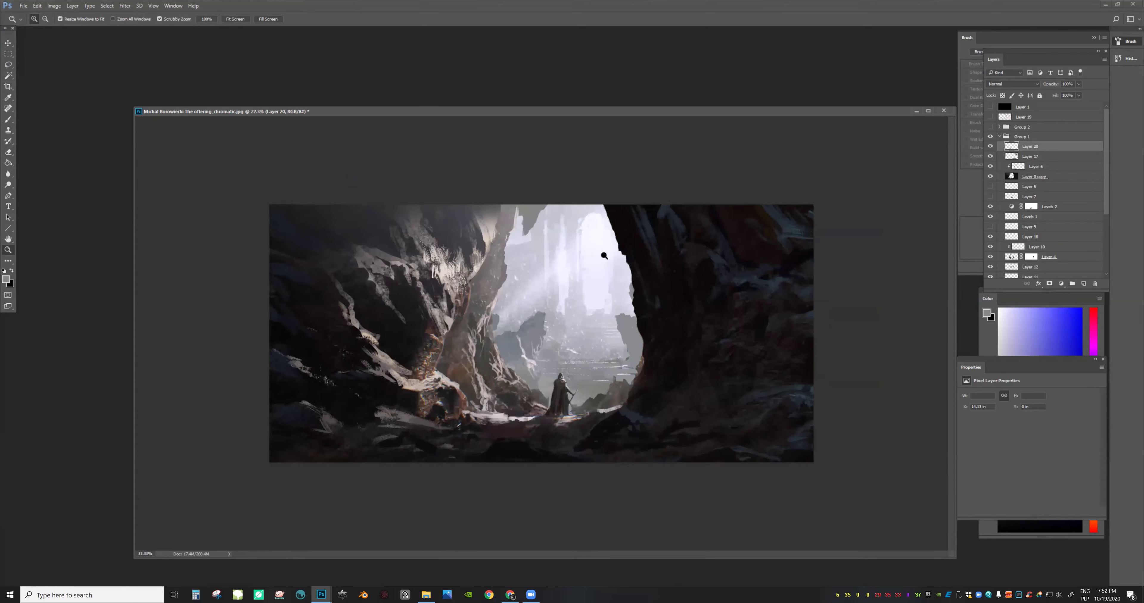
pyautogui.moveTo(596, 296)
pyautogui.mouseDown()
pyautogui.moveTo(604, 221)
pyautogui.moveTo(645, 247)
pyautogui.mouseUp()
pyautogui.press('b')
pyautogui.hotkey('ctrl', 'z')
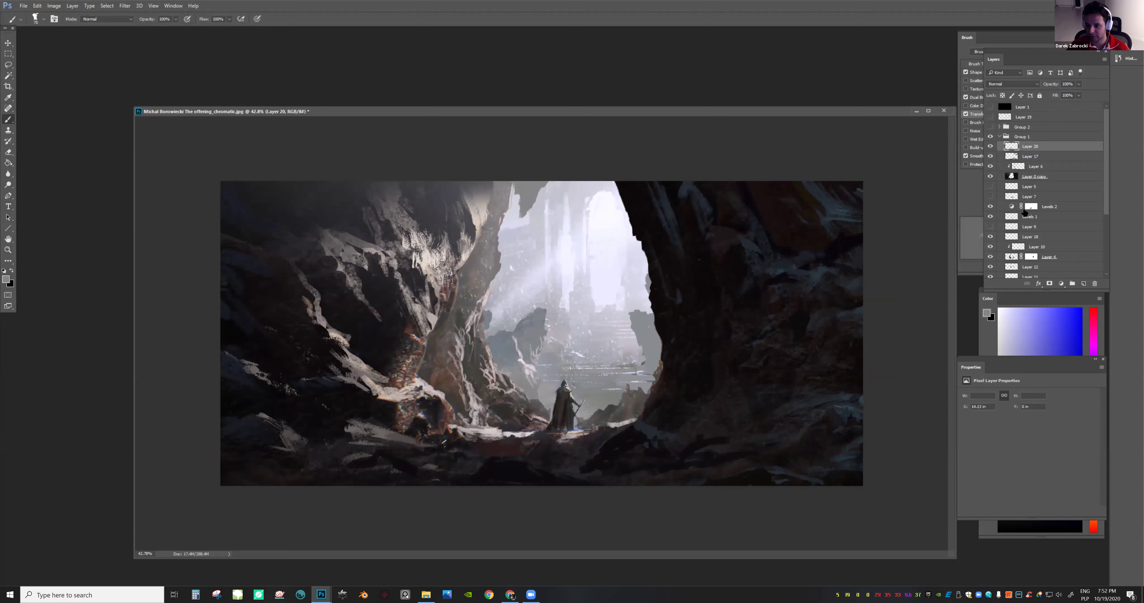
# Add a new layer beneath Layer 0 copy and start painting grey along the arched column's edge
pyautogui.click(1055, 186)
pyautogui.click(1083, 284)
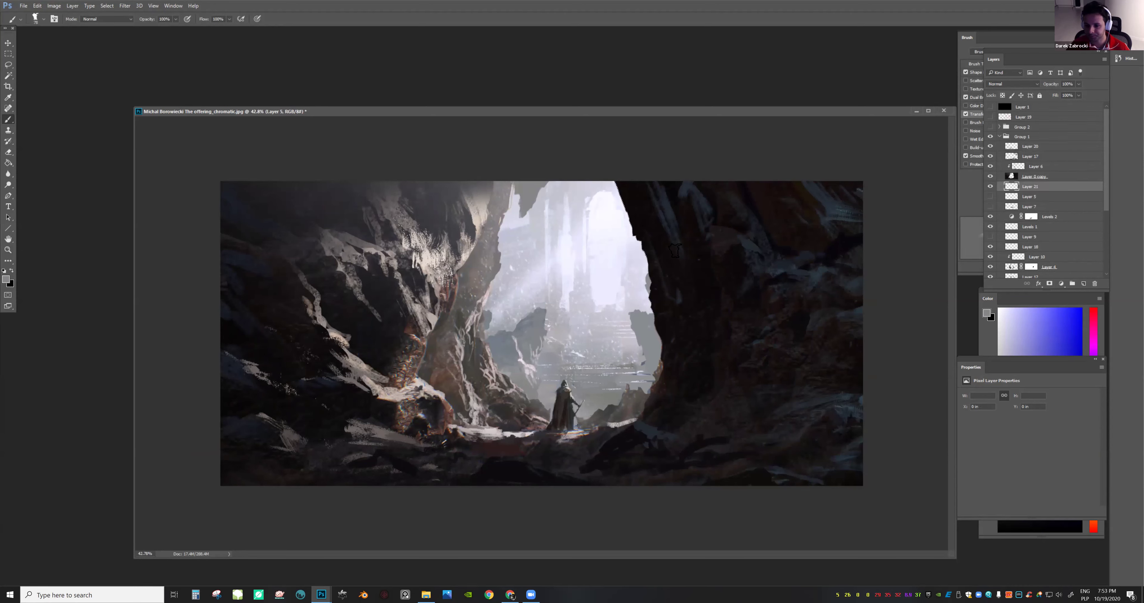
pyautogui.moveTo(618, 214); pyautogui.dragTo(619, 234)
pyautogui.hotkey('ctrl', 'z')
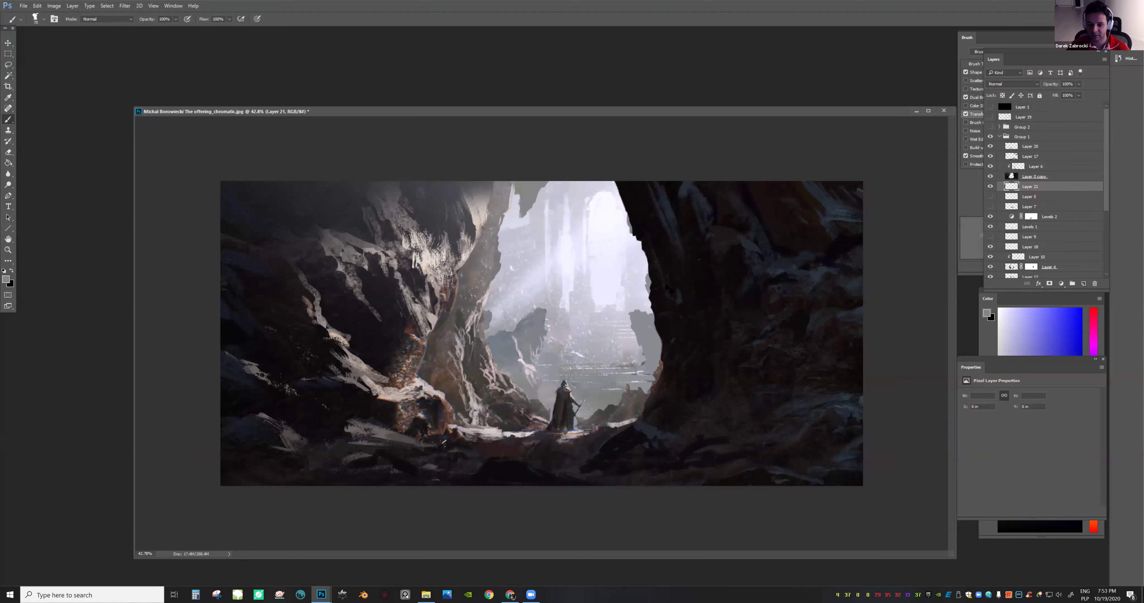
pyautogui.moveTo(508, 245); pyautogui.dragTo(506, 253)
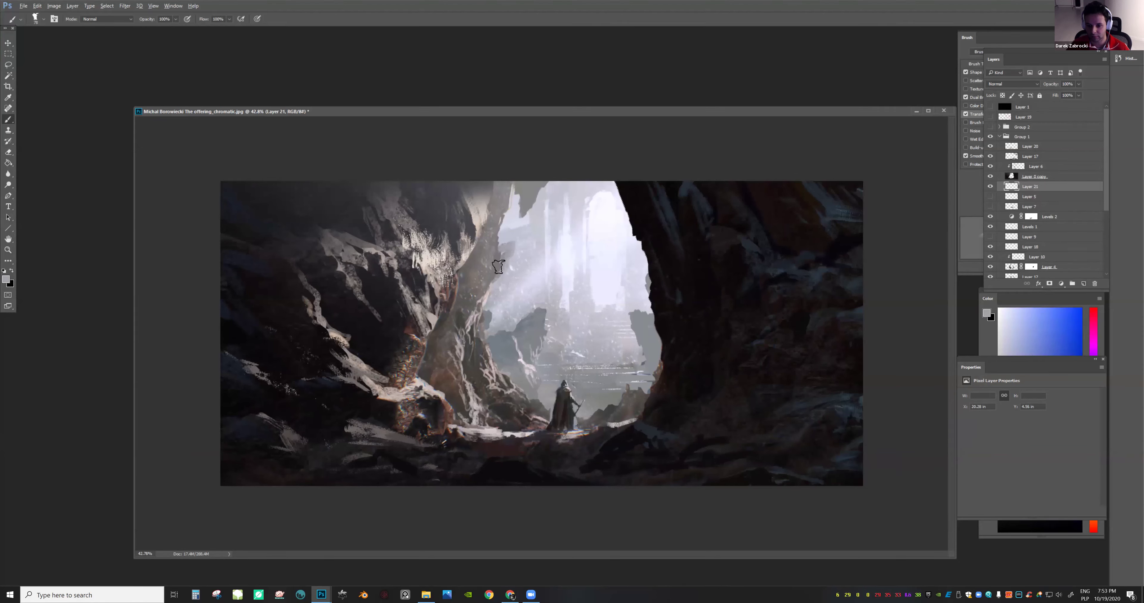
# Extend the grey painting on Layer 21 upward along the arched column's inner edge
pyautogui.moveTo(584, 240)
pyautogui.mouseDown()
pyautogui.moveTo(507, 240)
pyautogui.moveTo(594, 247)
pyautogui.mouseUp()
pyautogui.press('e')
pyautogui.press('b')
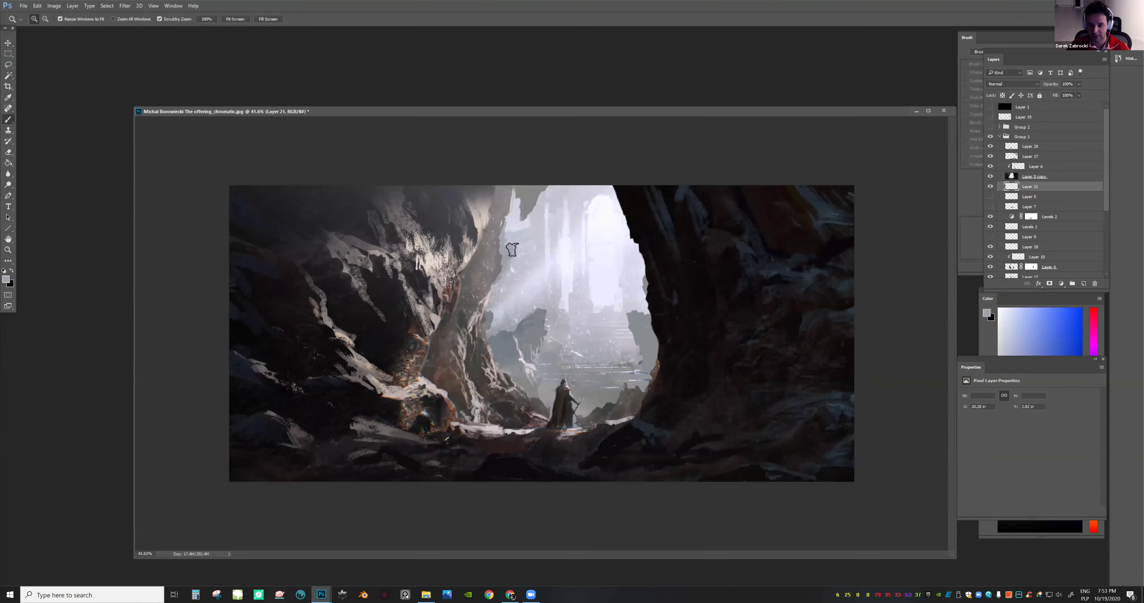
pyautogui.moveTo(503, 246); pyautogui.dragTo(506, 234)
pyautogui.moveTo(597, 227)
pyautogui.mouseDown()
pyautogui.moveTo(645, 250)
pyautogui.moveTo(645, 273)
pyautogui.mouseUp()
pyautogui.scroll(2, 645, 272)
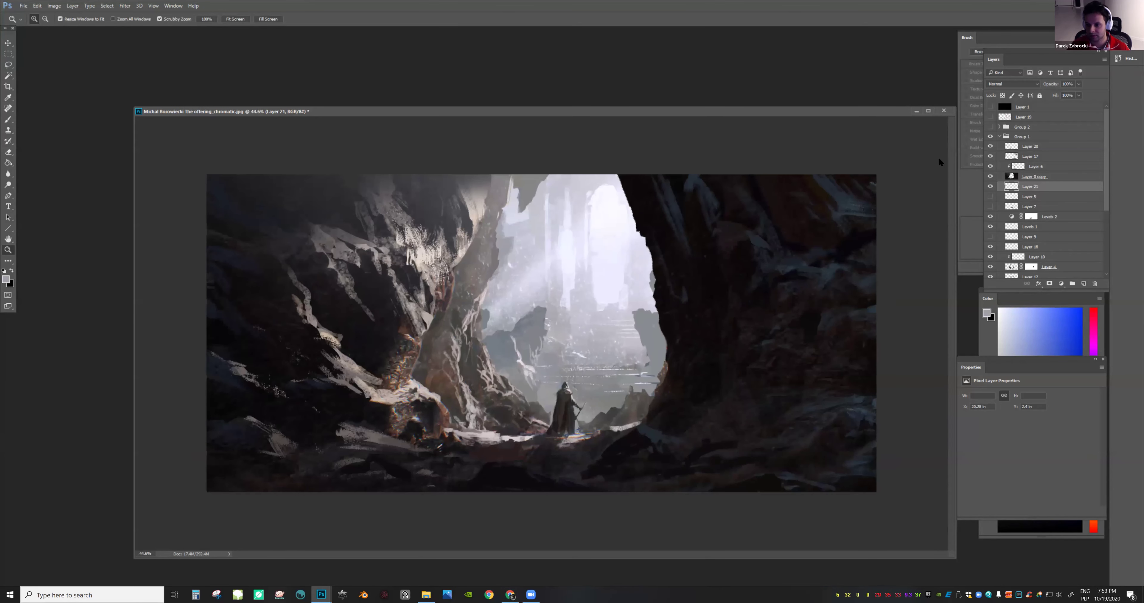
# Compare the image with Layer 20 hidden and shown, select that layer and refine the hanging rock
pyautogui.click(990, 147)
pyautogui.click(990, 146)
pyautogui.click(1021, 147)
pyautogui.press('e')
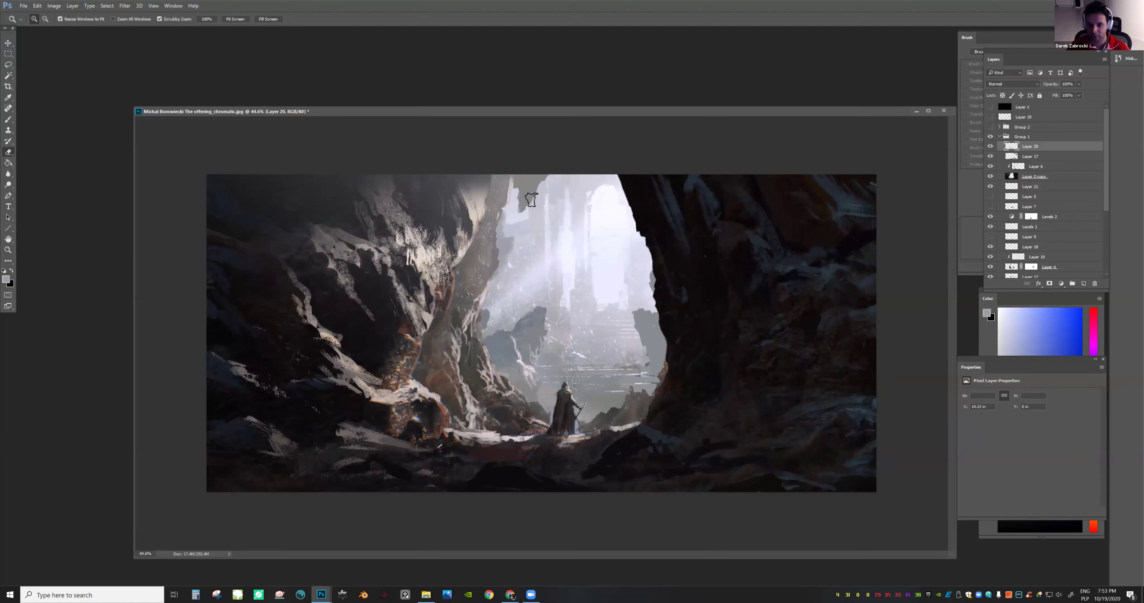
pyautogui.press('b')
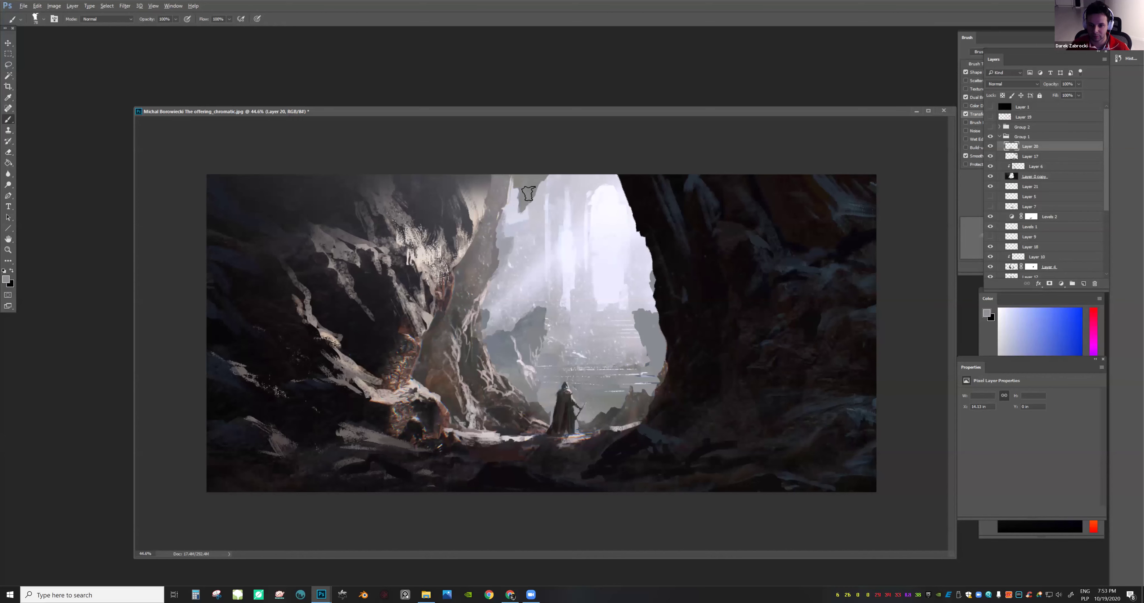
pyautogui.moveTo(635, 207)
pyautogui.mouseDown()
pyautogui.moveTo(593, 212)
pyautogui.moveTo(590, 243)
pyautogui.moveTo(640, 263)
pyautogui.mouseUp()
# Flip the canvas horizontally and touch up the dark rocks on the right side with light colours sampled from them
pyautogui.hotkey('ctrl', '0')
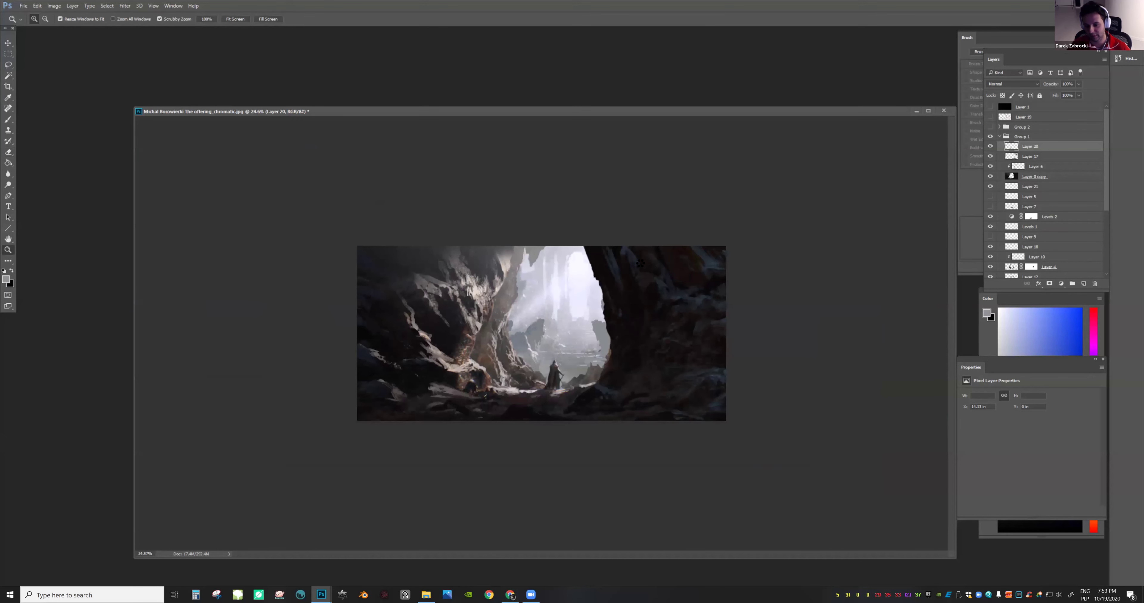
pyautogui.press('F2')
pyautogui.moveTo(562, 214); pyautogui.dragTo(648, 294)
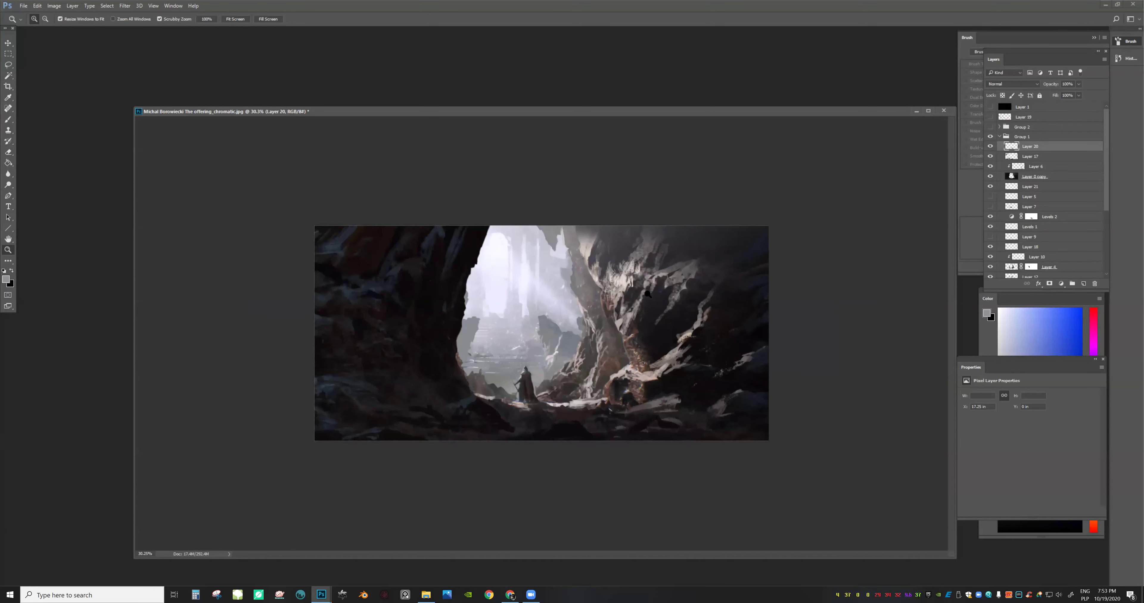
pyautogui.keyDown('alt'); pyautogui.click(710, 377); pyautogui.keyUp('alt')
pyautogui.moveTo(689, 384)
pyautogui.mouseDown()
pyautogui.moveTo(709, 380)
pyautogui.moveTo(706, 356)
pyautogui.moveTo(674, 356)
pyautogui.moveTo(691, 392)
pyautogui.mouseUp()
pyautogui.keyDown('alt'); pyautogui.click(712, 383); pyautogui.keyUp('alt')
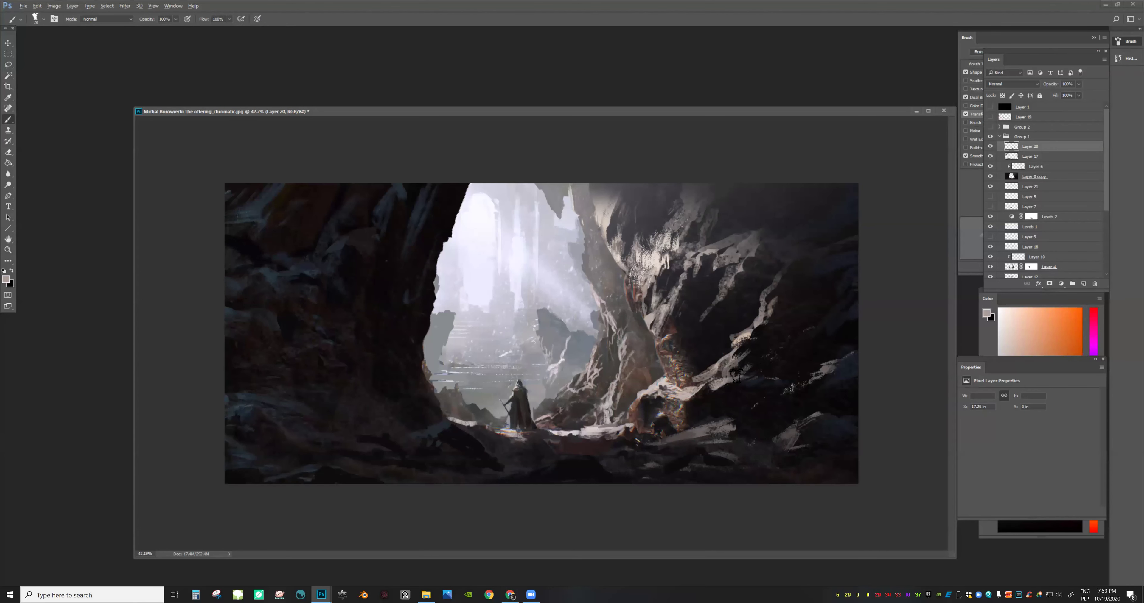
pyautogui.keyDown('alt'); pyautogui.click(761, 374); pyautogui.keyUp('alt')
pyautogui.moveTo(813, 365)
pyautogui.mouseDown()
pyautogui.moveTo(779, 370)
pyautogui.moveTo(810, 375)
pyautogui.mouseUp()
# Paint pale highlights at the base of the left cave wall using colours sampled from the lit ground
pyautogui.keyDown('alt'); pyautogui.click(467, 425); pyautogui.keyUp('alt')
pyautogui.rightClick(466, 398)
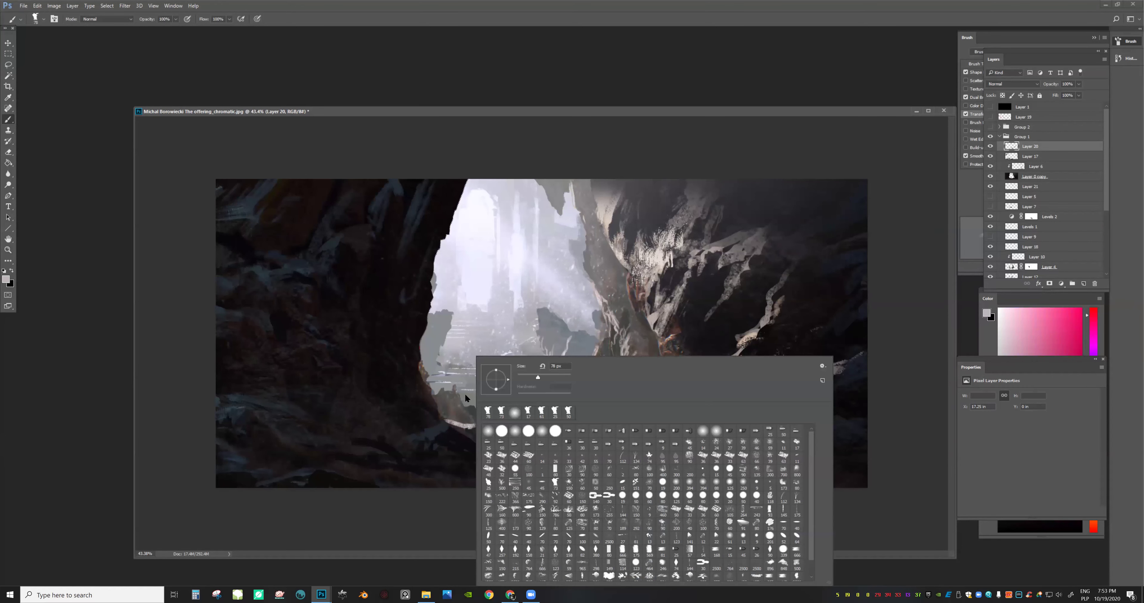
pyautogui.moveTo(412, 406); pyautogui.dragTo(417, 407)
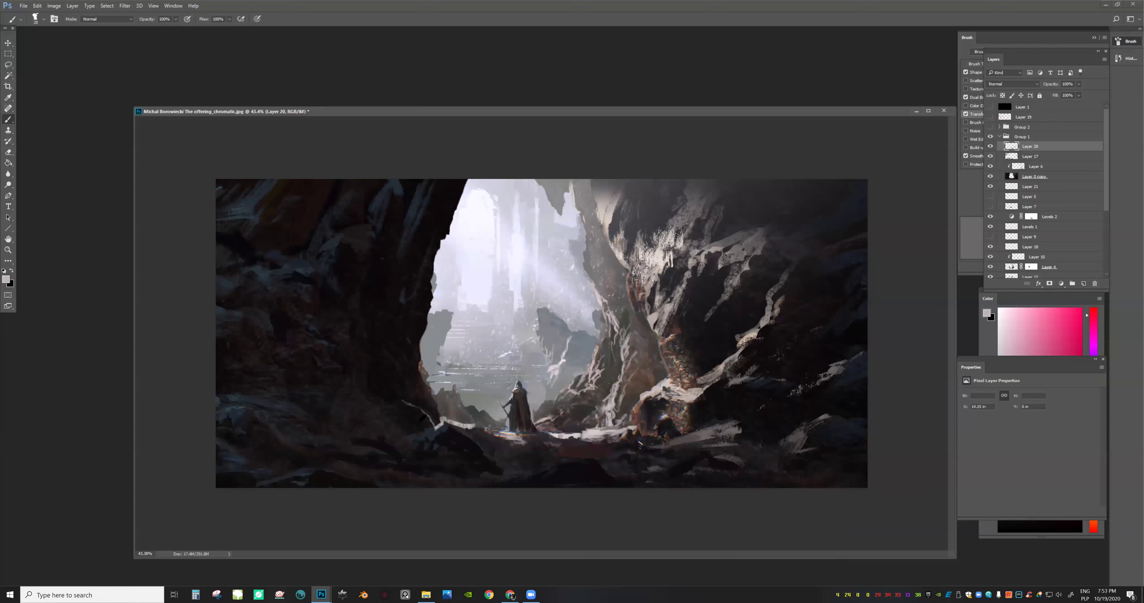
pyautogui.keyDown('alt'); pyautogui.click(422, 412); pyautogui.keyUp('alt')
pyautogui.keyDown('alt'); pyautogui.click(424, 406); pyautogui.keyUp('alt')
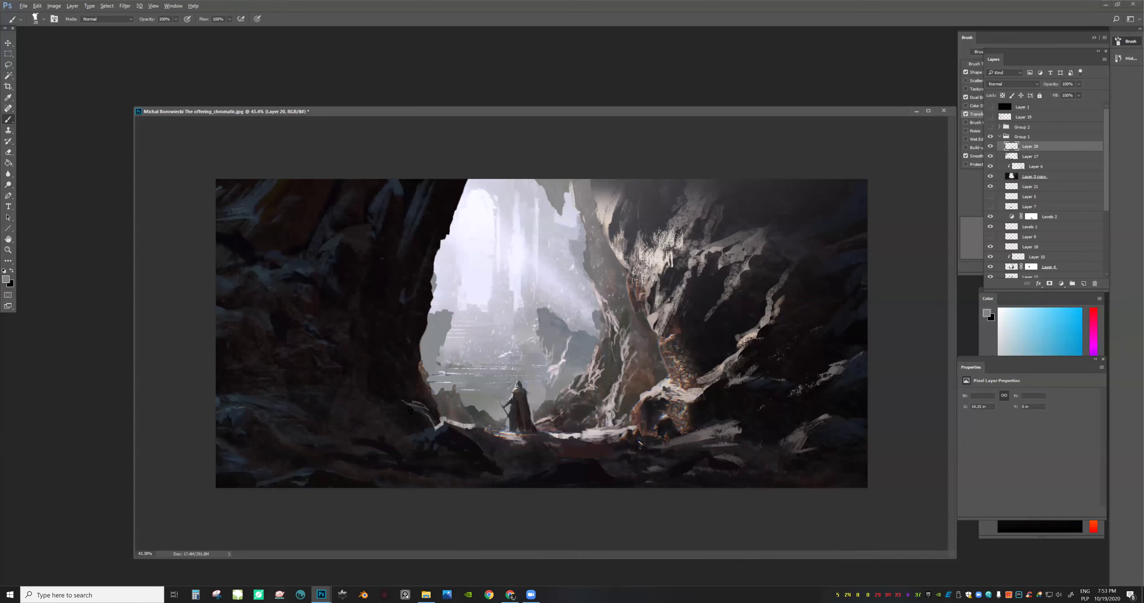
# Extend dark grey highlight strokes from the base up the lower part of the left cave wall
pyautogui.rightClick(474, 350)
pyautogui.press('Escape')
pyautogui.keyDown('alt'); pyautogui.click(370, 372); pyautogui.keyUp('alt')
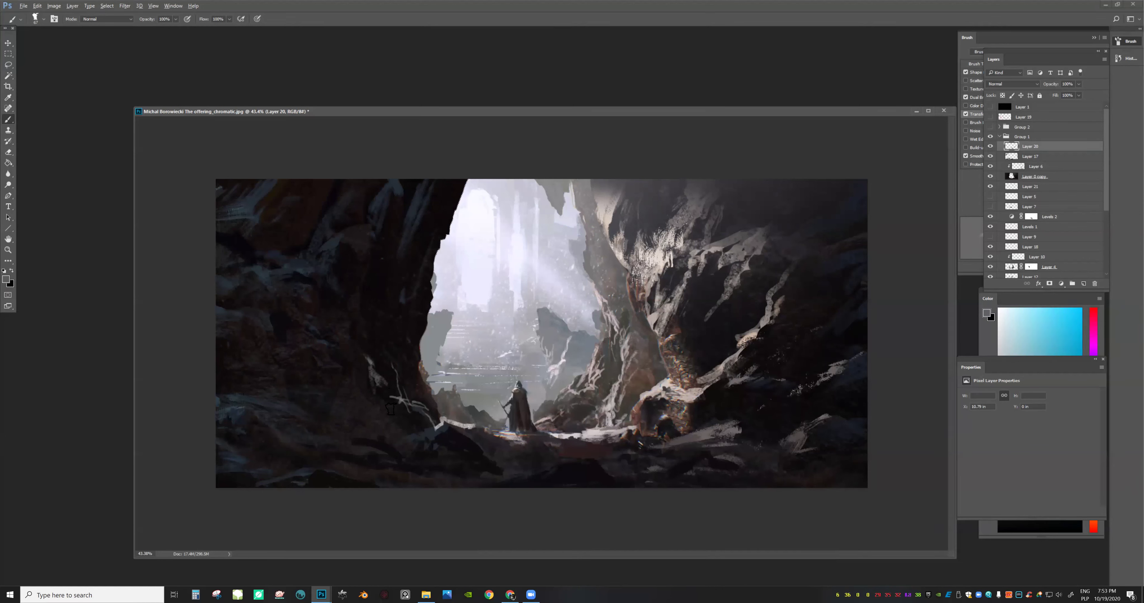
pyautogui.moveTo(358, 344)
pyautogui.mouseDown()
pyautogui.moveTo(398, 353)
pyautogui.moveTo(403, 333)
pyautogui.moveTo(407, 373)
pyautogui.moveTo(398, 318)
pyautogui.moveTo(409, 368)
pyautogui.mouseUp()
pyautogui.moveTo(399, 317); pyautogui.dragTo(427, 405)
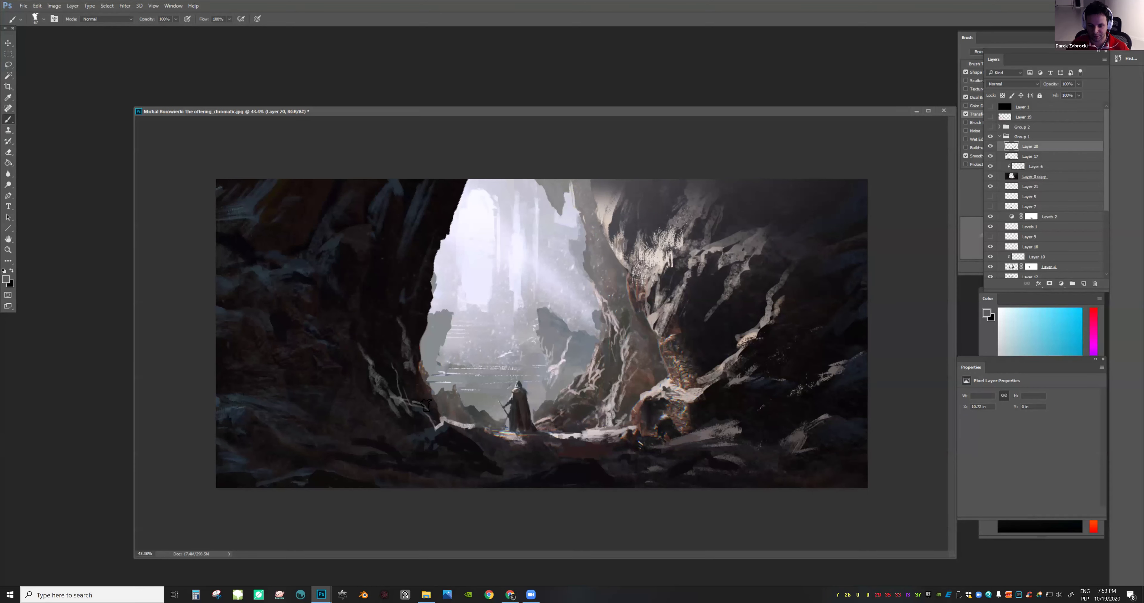
# Erase parts of the new highlights on the lower left cave wall to break up and soften them
pyautogui.press('e')
pyautogui.moveTo(376, 374)
pyautogui.mouseDown()
pyautogui.moveTo(397, 420)
pyautogui.moveTo(416, 404)
pyautogui.moveTo(398, 400)
pyautogui.moveTo(384, 361)
pyautogui.moveTo(441, 406)
pyautogui.moveTo(401, 388)
pyautogui.mouseUp()
pyautogui.press('b')
pyautogui.keyDown('alt'); pyautogui.click(383, 370); pyautogui.keyUp('alt')
pyautogui.press('e')
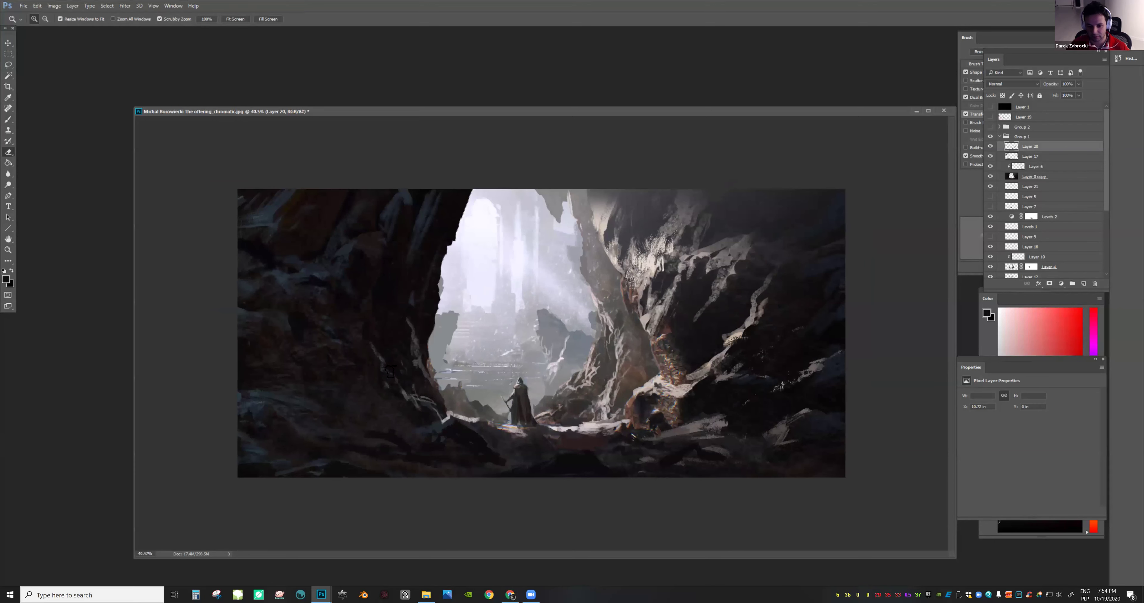
pyautogui.moveTo(408, 337)
pyautogui.mouseDown()
pyautogui.moveTo(391, 366)
pyautogui.moveTo(420, 407)
pyautogui.mouseUp()
# Refine the ground edge at the foot of the left wall with sampled dark tones
pyautogui.press('b')
pyautogui.keyDown('alt'); pyautogui.click(431, 404); pyautogui.keyUp('alt')
pyautogui.moveTo(553, 325); pyautogui.dragTo(506, 323)
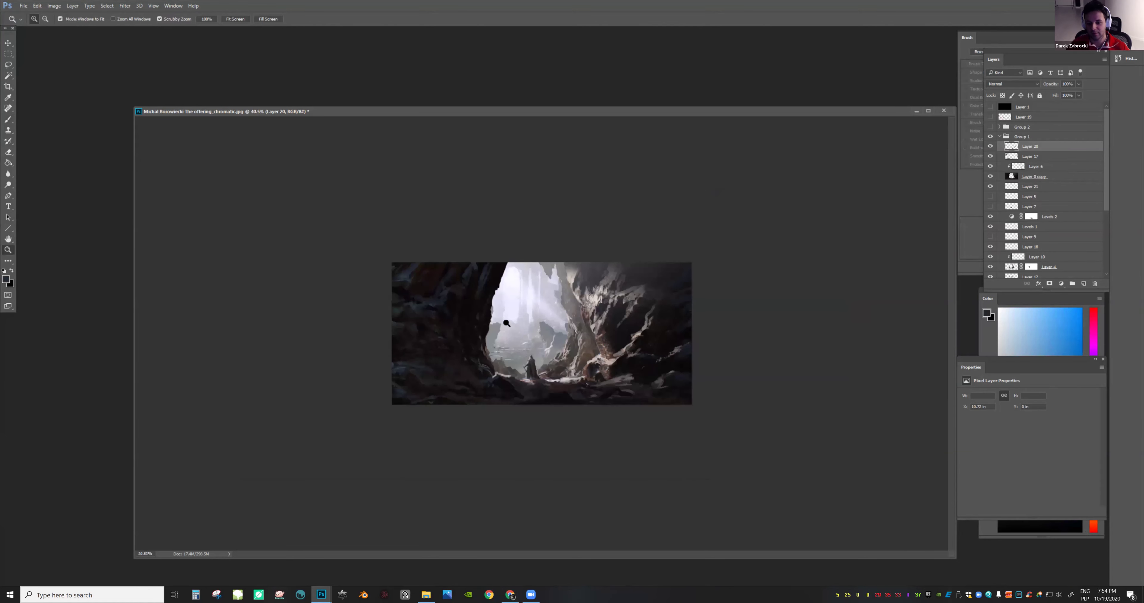
pyautogui.moveTo(446, 438)
pyautogui.mouseDown()
pyautogui.moveTo(529, 437)
pyautogui.moveTo(449, 438)
pyautogui.mouseUp()
pyautogui.keyDown('alt'); pyautogui.click(430, 434); pyautogui.keyUp('alt')
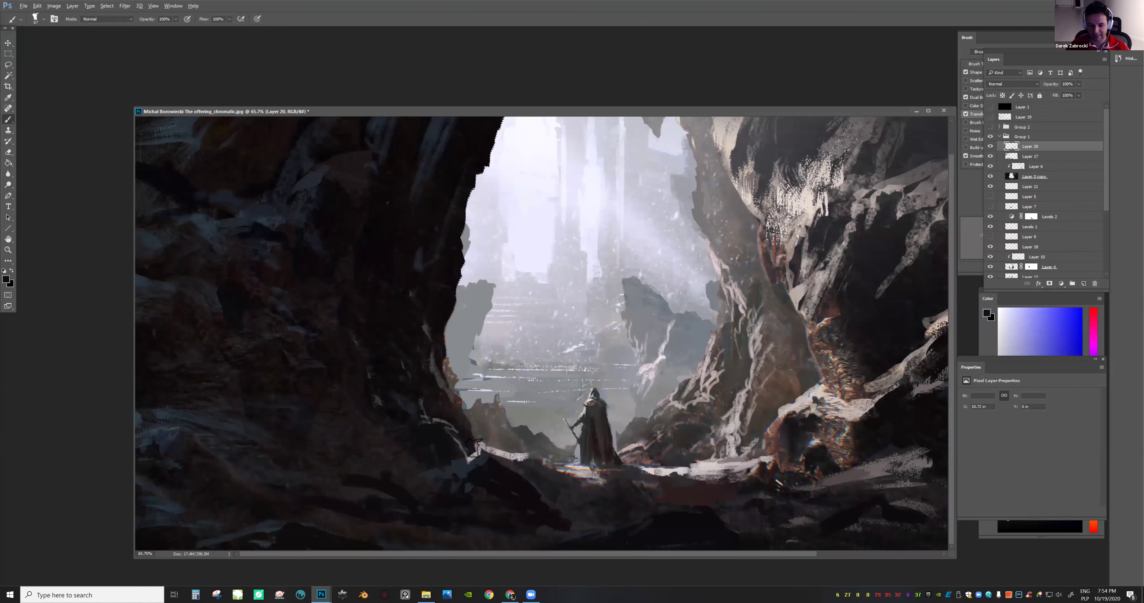
pyautogui.moveTo(530, 434); pyautogui.dragTo(486, 410)
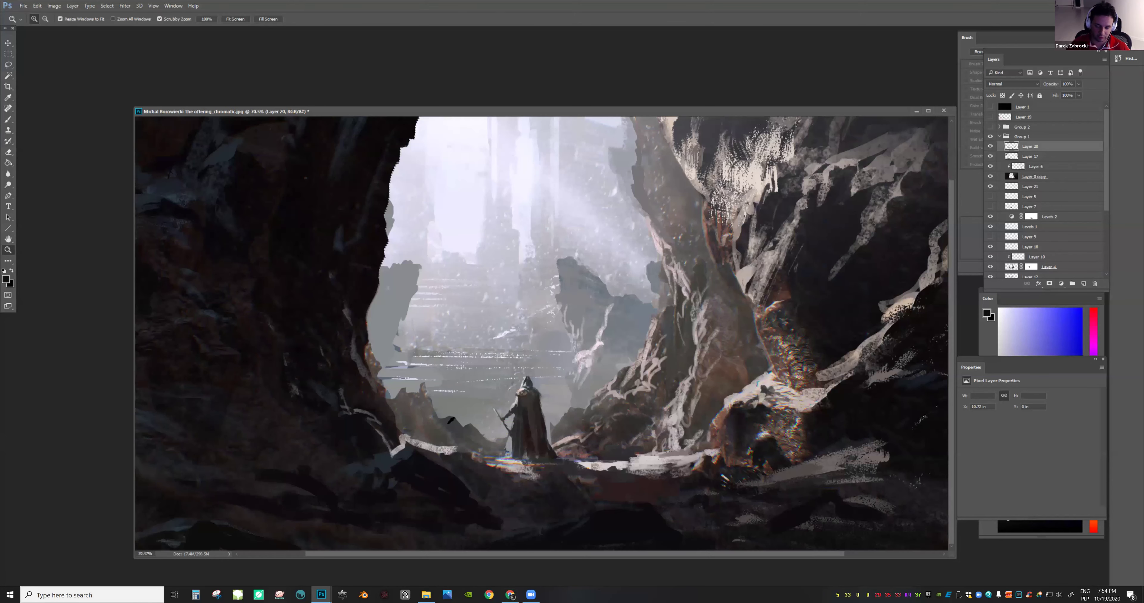
pyautogui.keyDown('alt'); pyautogui.click(453, 421); pyautogui.keyUp('alt')
pyautogui.keyDown('alt'); pyautogui.click(448, 429); pyautogui.keyUp('alt')
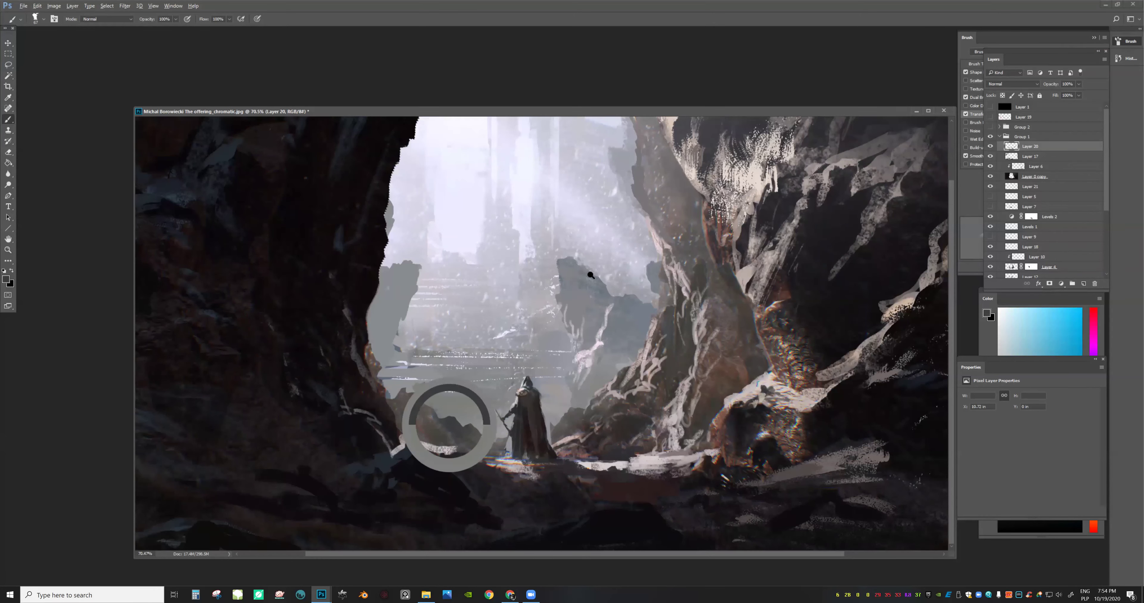
# Examine the overall image at several magnifications and sample misty greys from the background beyond the cave opening
pyautogui.press('z')
pyautogui.moveTo(590, 275); pyautogui.dragTo(625, 276)
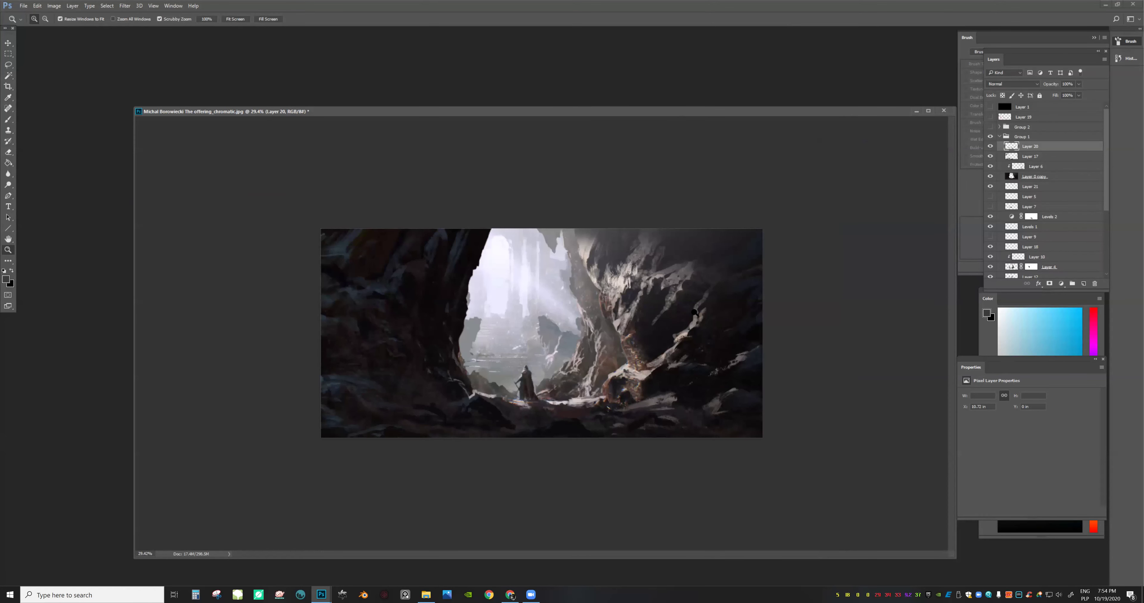
pyautogui.click(554, 339)
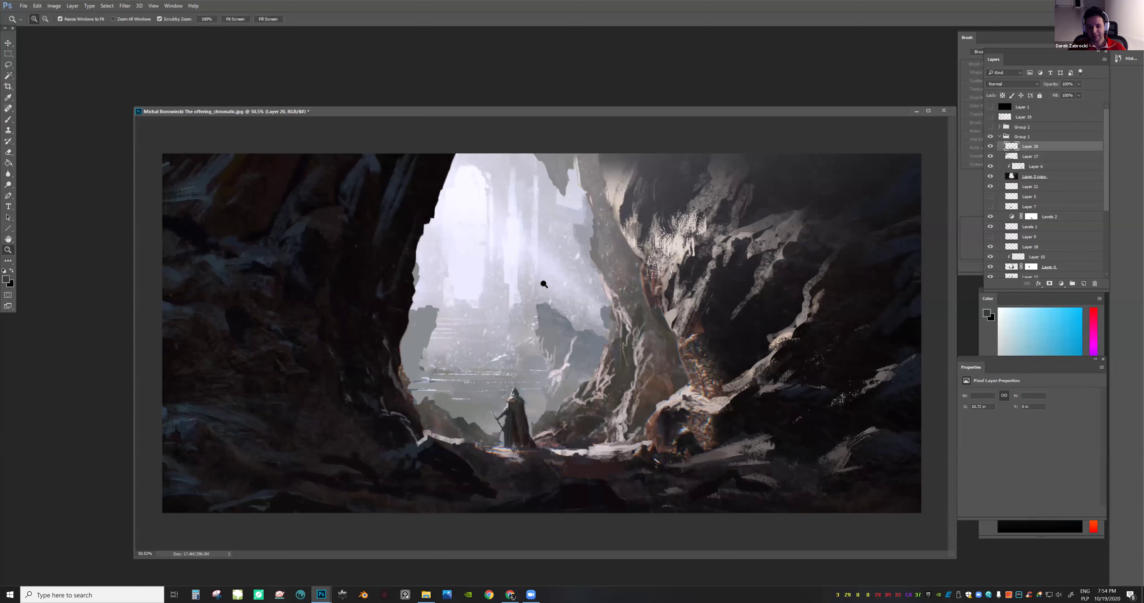
pyautogui.press('b')
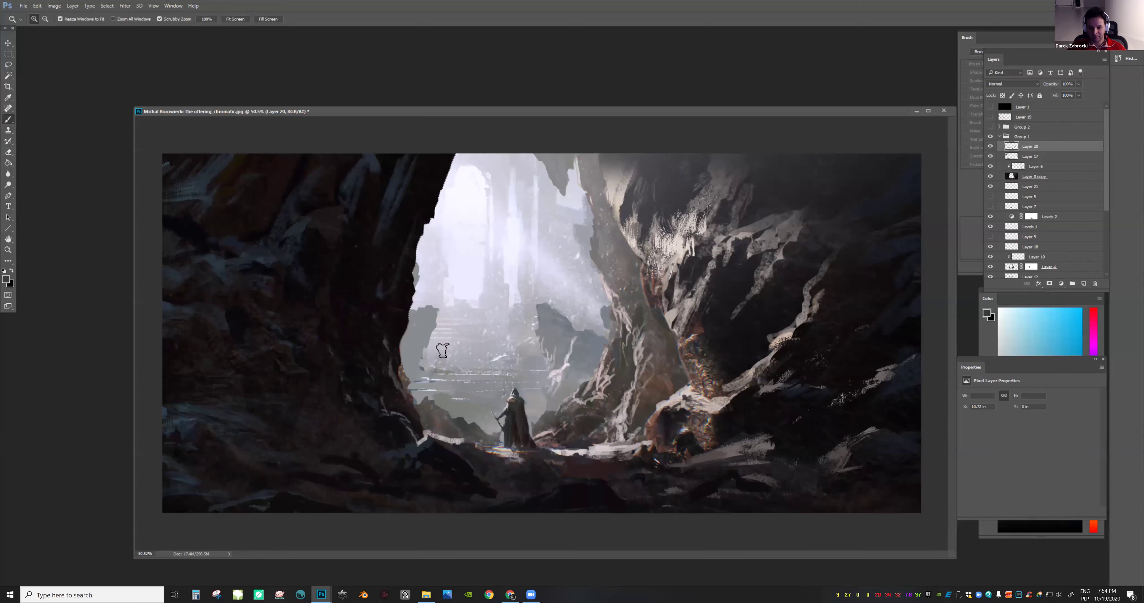
pyautogui.keyDown('alt'); pyautogui.click(441, 350); pyautogui.keyUp('alt')
pyautogui.keyDown('alt'); pyautogui.click(415, 359); pyautogui.keyUp('alt')
pyautogui.keyDown('alt'); pyautogui.click(425, 369); pyautogui.keyUp('alt')
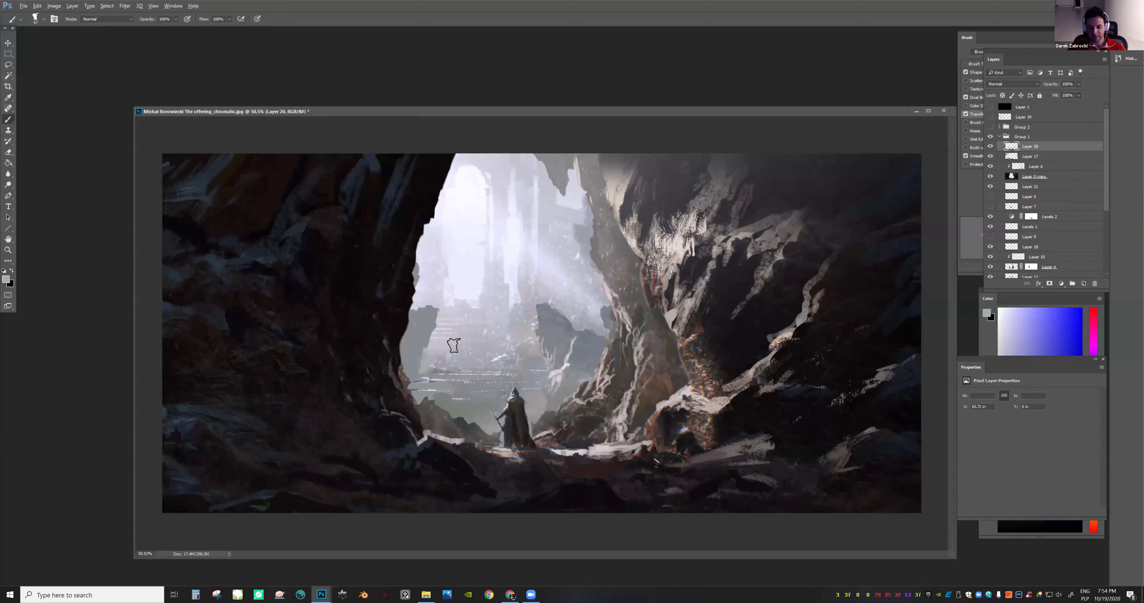
pyautogui.keyDown('alt'); pyautogui.click(434, 370); pyautogui.keyUp('alt')
pyautogui.press('z')
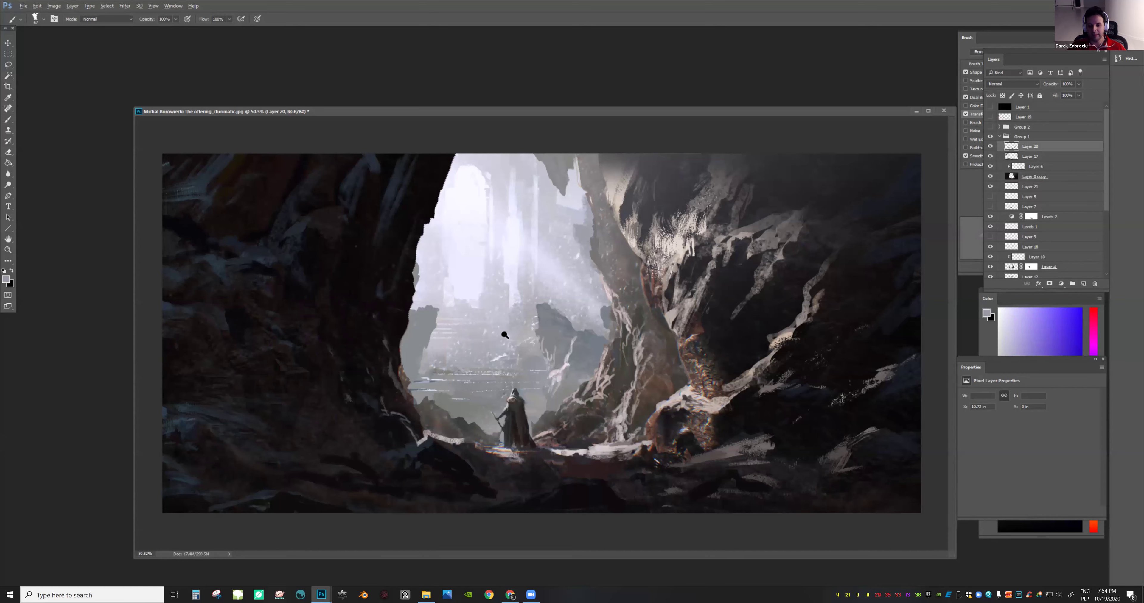
pyautogui.moveTo(507, 343); pyautogui.dragTo(506, 344)
pyautogui.hotkey('ctrl', '+')
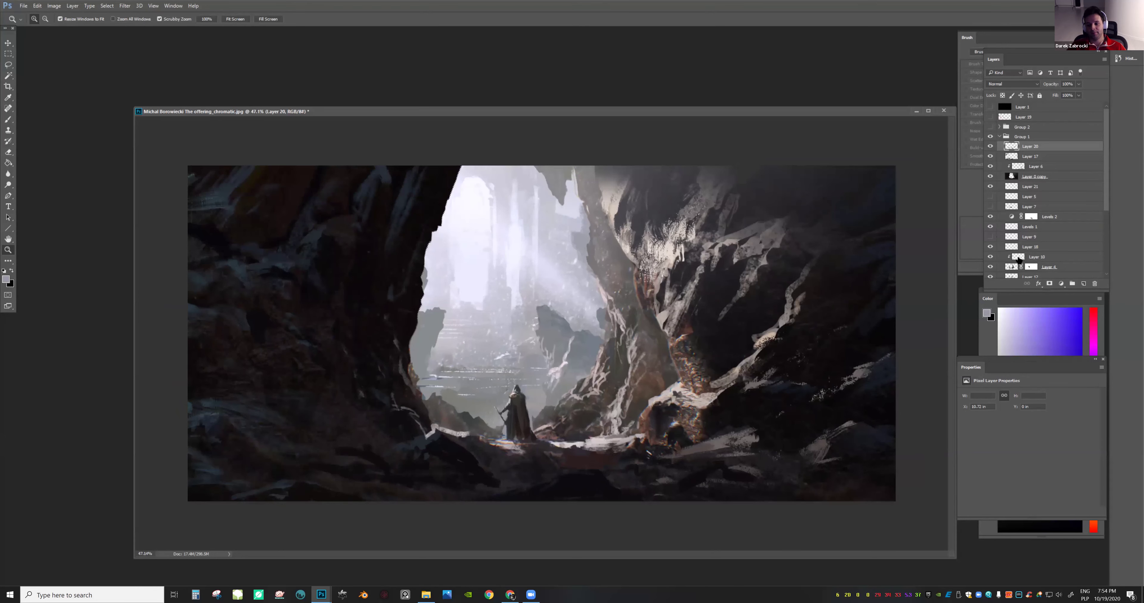
# Select Layer 11 and paint a sampled light grey around the top of the distant rock beyond the opening
pyautogui.click(1004, 276)
pyautogui.press('b')
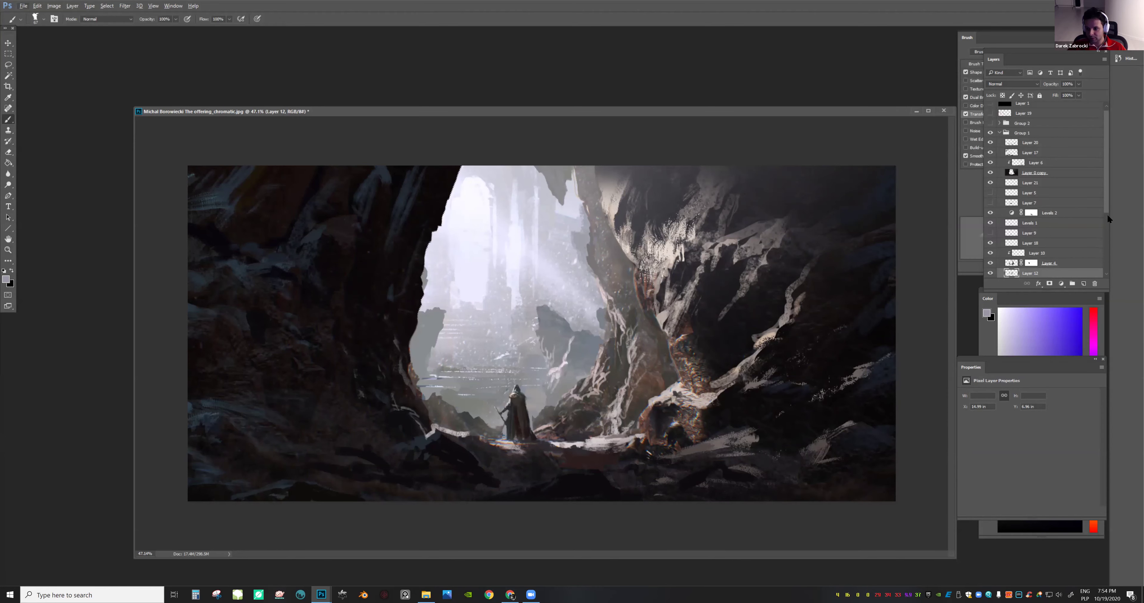
pyautogui.scroll(-3, 1107, 213)
pyautogui.click(1008, 248)
pyautogui.keyDown('alt'); pyautogui.click(533, 329); pyautogui.keyUp('alt')
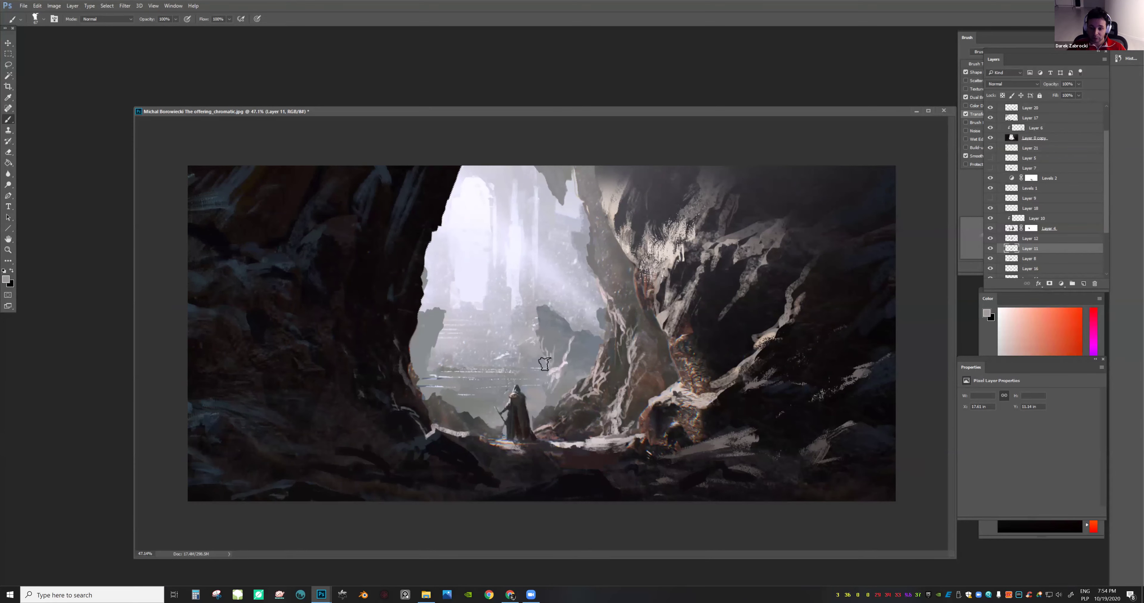
pyautogui.keyDown('alt'); pyautogui.click(526, 332); pyautogui.keyUp('alt')
pyautogui.moveTo(538, 331); pyautogui.dragTo(571, 322)
# Reduce the brush size for fine background detail and undo the last stroke
pyautogui.hotkey('ctrl', 'space')
pyautogui.scroll(4, 571, 322)
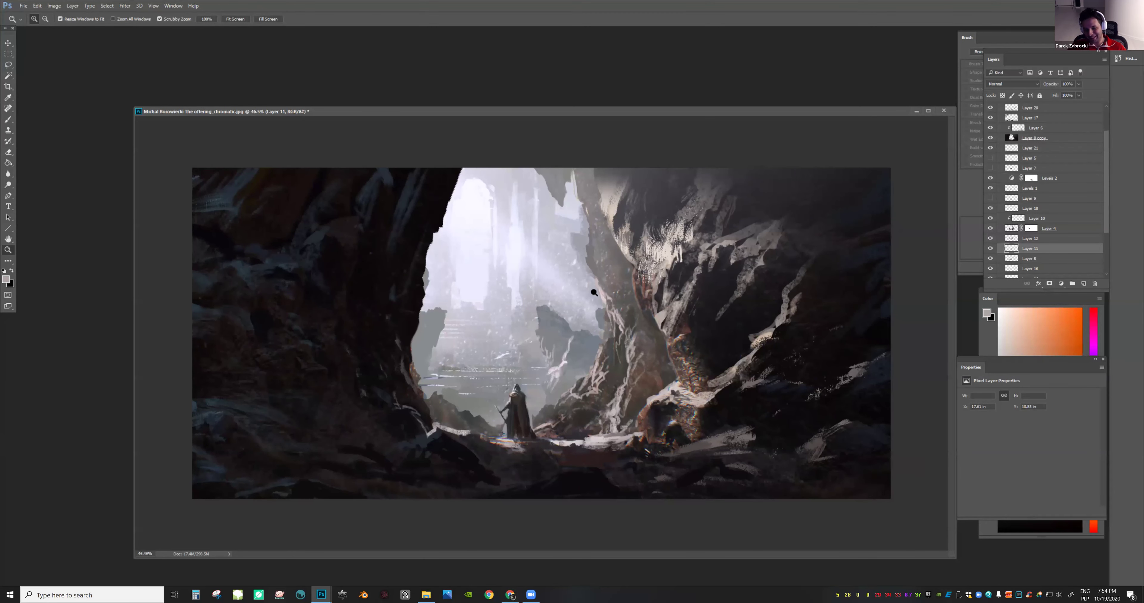
pyautogui.scroll(1, 533, 302)
pyautogui.press('b')
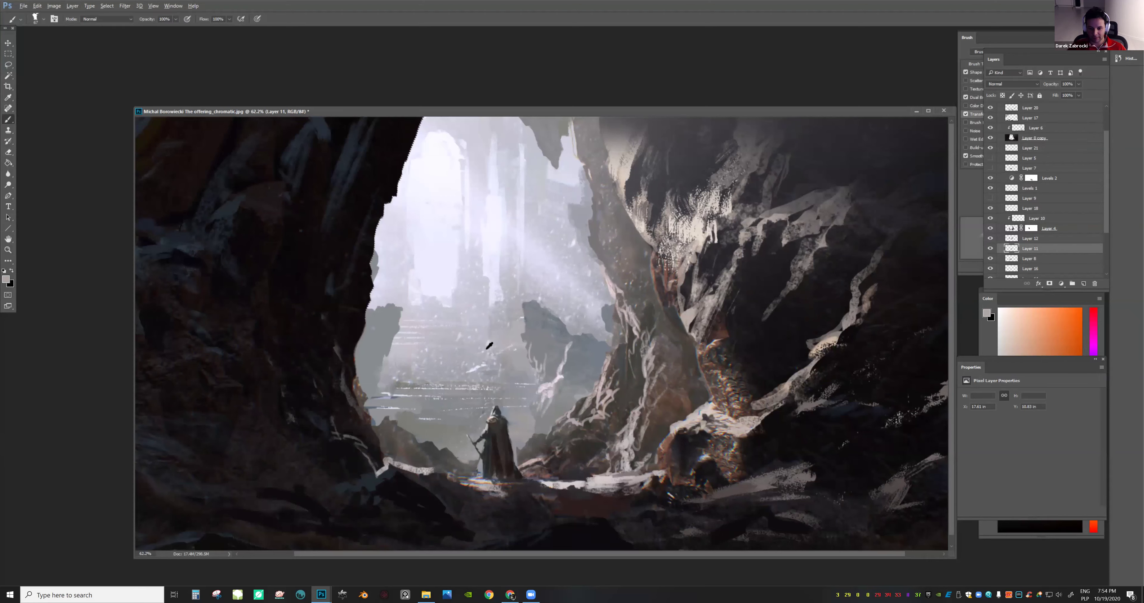
pyautogui.rightClick(599, 341)
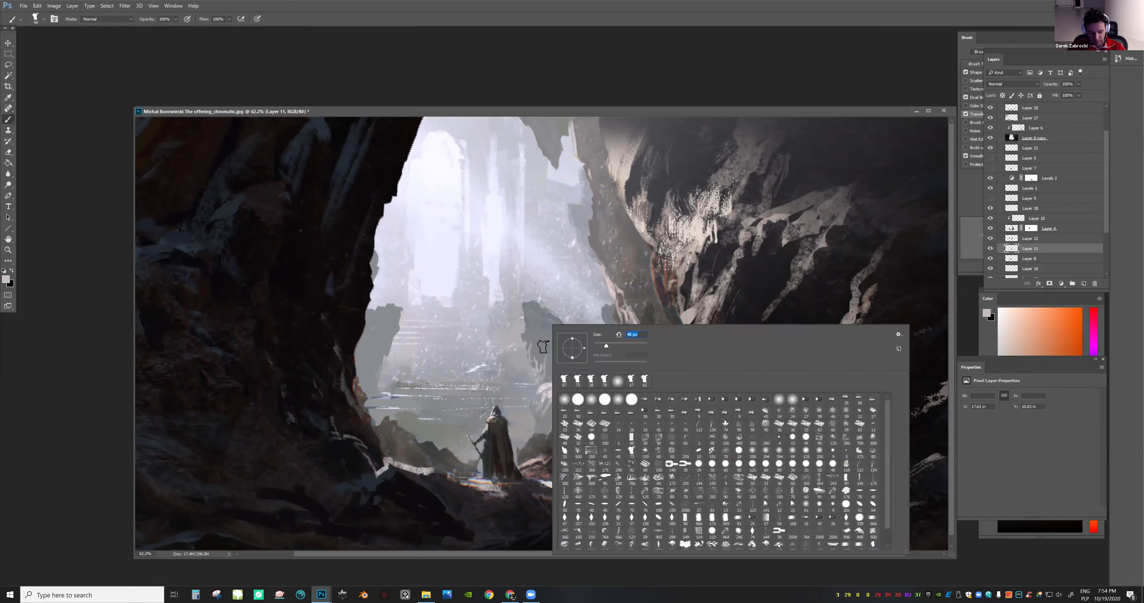
pyautogui.press('Return')
pyautogui.press('[')
pyautogui.press('[')
pyautogui.press('[')
pyautogui.press('[')
pyautogui.press('[')
pyautogui.hotkey('ctrl', 'z')
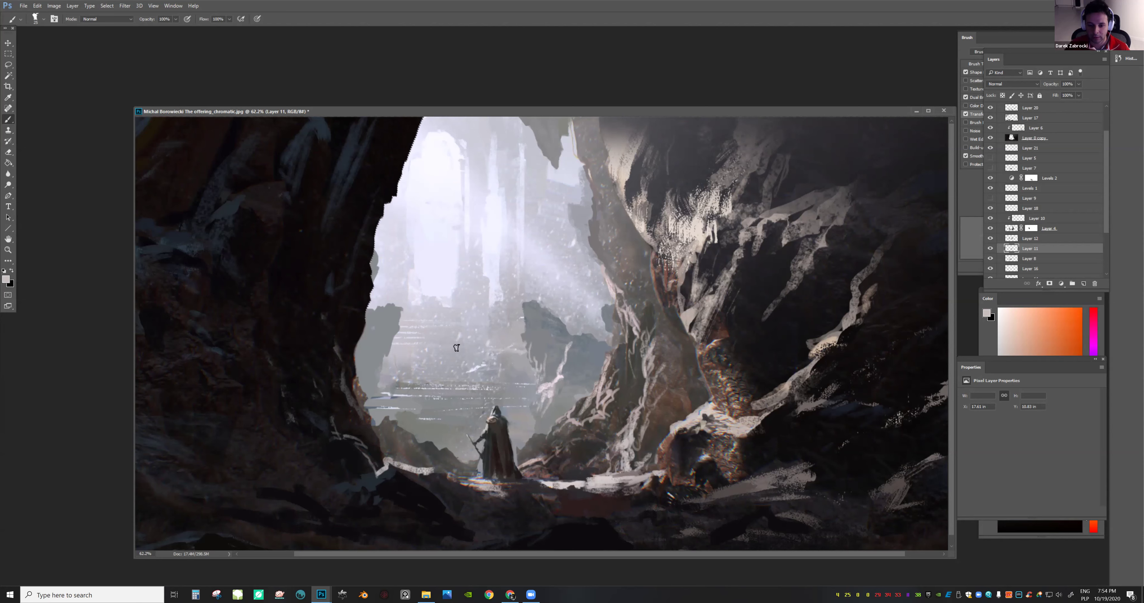
# Paint thin near-white highlights on the distant steps with a small brush
pyautogui.keyDown('alt'); pyautogui.click(495, 332); pyautogui.keyUp('alt')
pyautogui.rightClick(495, 328)
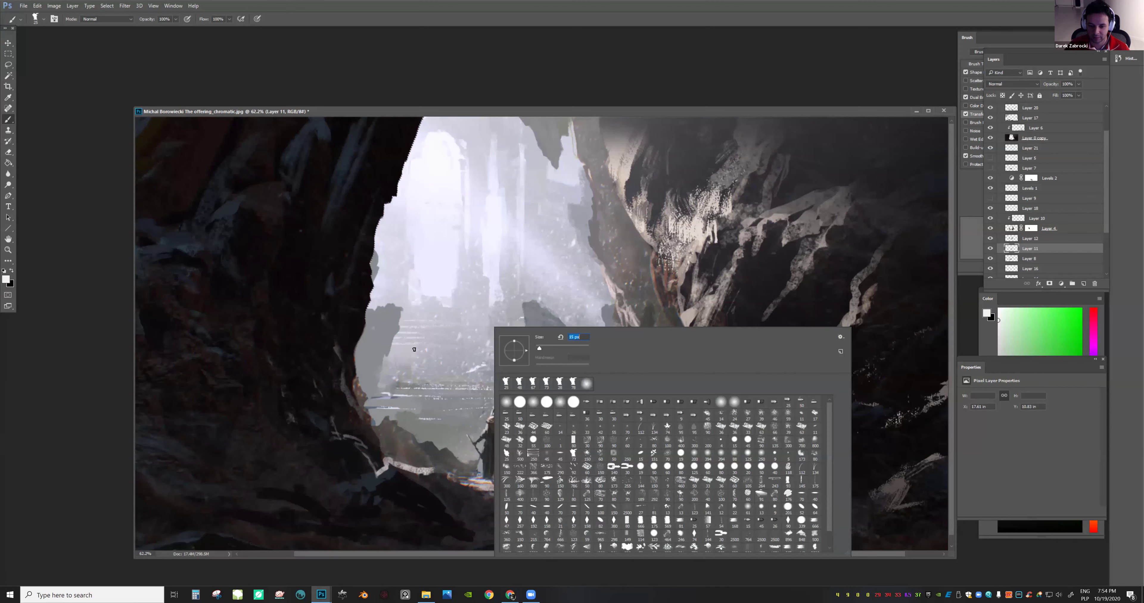
pyautogui.moveTo(426, 350); pyautogui.dragTo(384, 361)
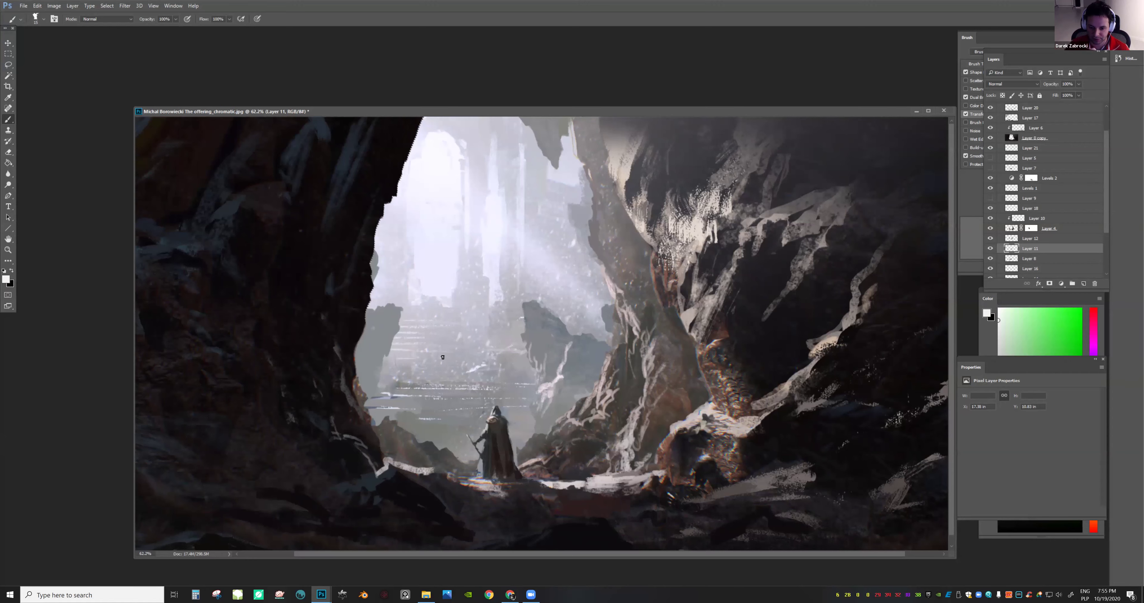
# Add small pale accents beside the upper left edge of the distant rock using sampled light colours
pyautogui.press('z')
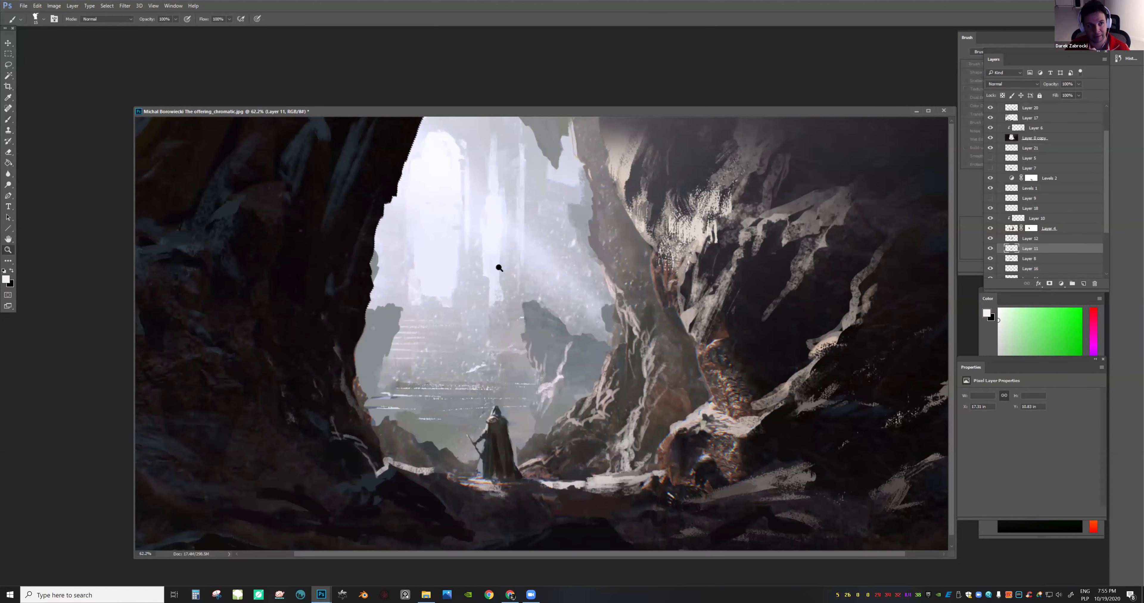
pyautogui.moveTo(495, 265); pyautogui.dragTo(480, 301)
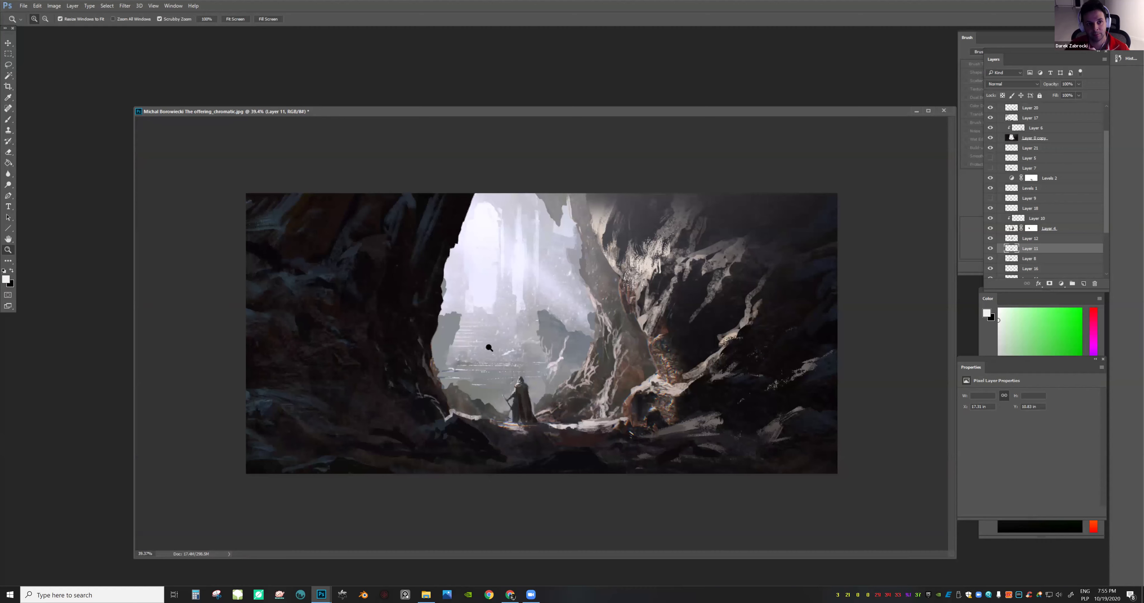
pyautogui.moveTo(500, 355)
pyautogui.mouseDown()
pyautogui.moveTo(512, 369)
pyautogui.moveTo(524, 352)
pyautogui.moveTo(539, 303)
pyautogui.moveTo(573, 321)
pyautogui.mouseUp()
pyautogui.press('b')
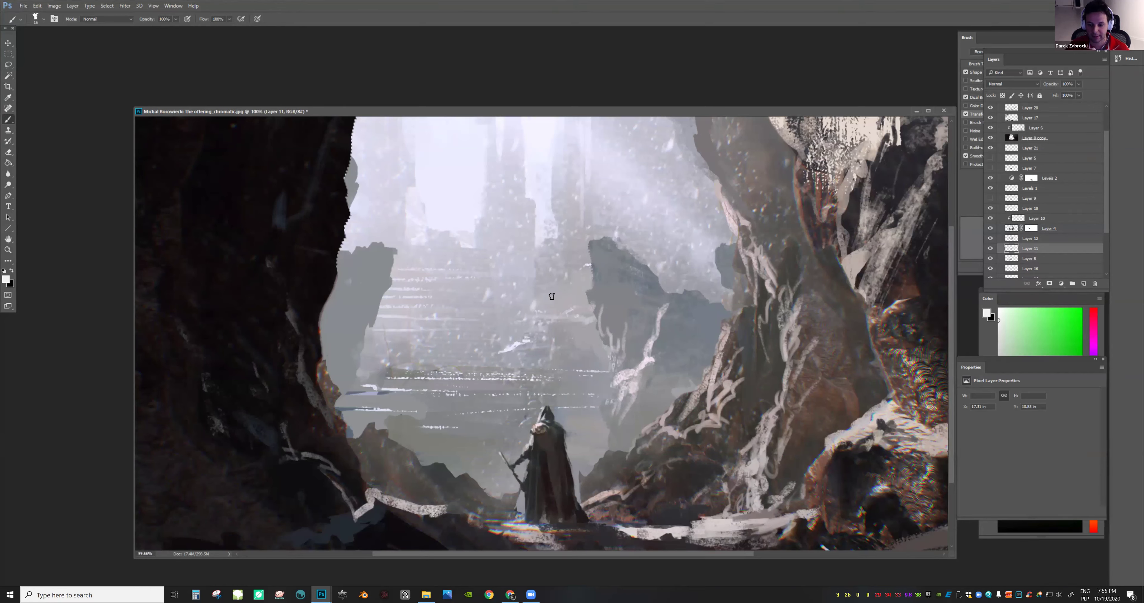
pyautogui.keyDown('alt'); pyautogui.click(557, 313); pyautogui.keyUp('alt')
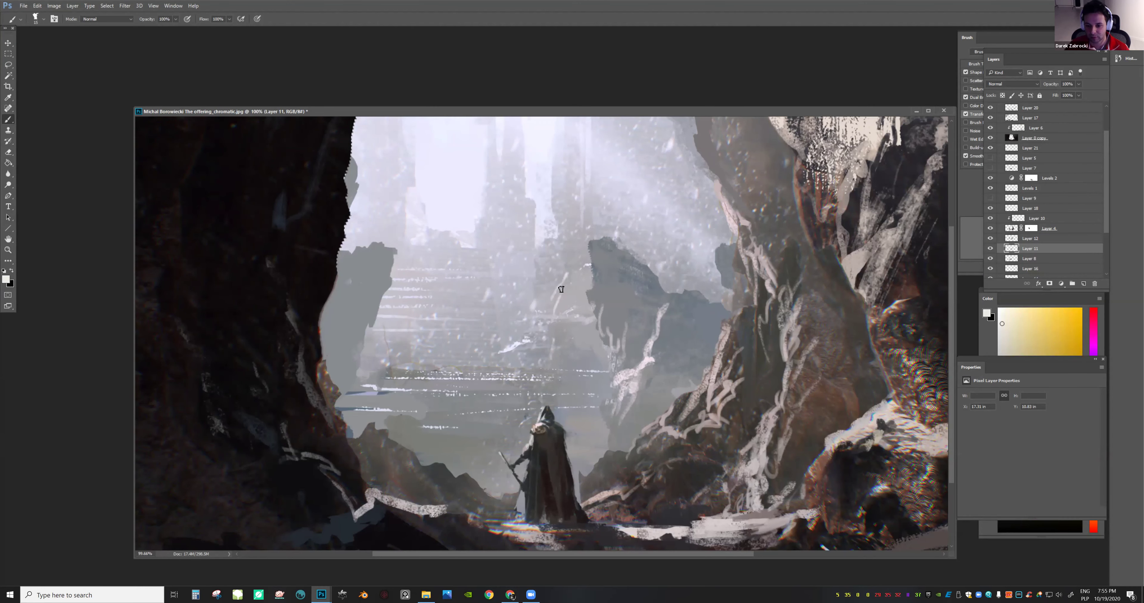
pyautogui.press('e')
pyautogui.press('b')
pyautogui.keyDown('alt'); pyautogui.click(563, 283); pyautogui.keyUp('alt')
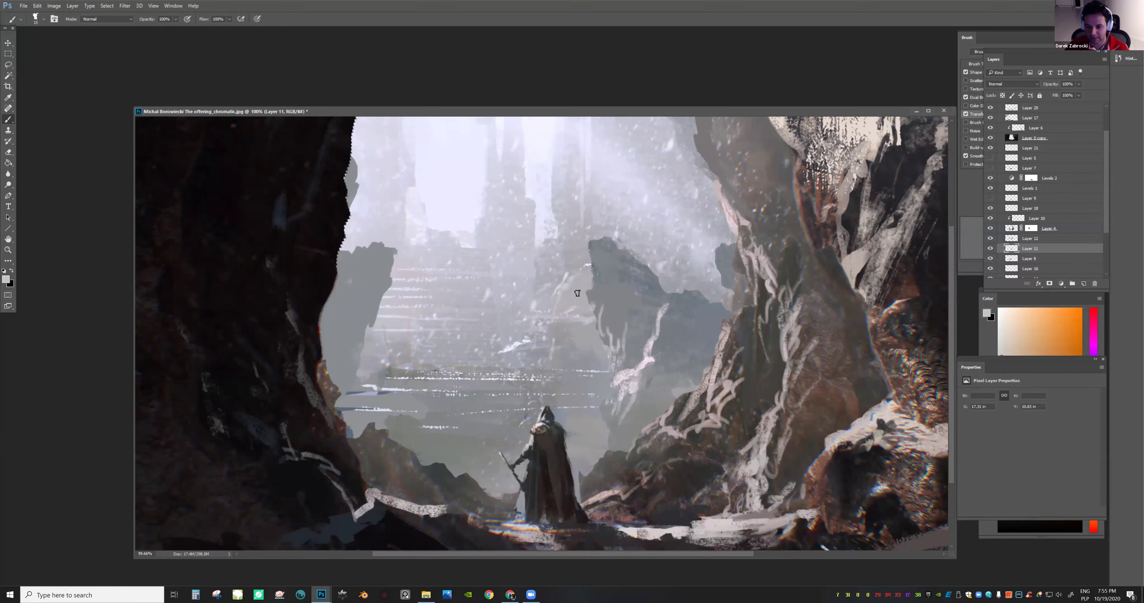
# Enlarge the brush and dab grey into the mist beside the distant rock
pyautogui.press('z')
pyautogui.moveTo(608, 329)
pyautogui.mouseDown()
pyautogui.moveTo(547, 337)
pyautogui.moveTo(531, 301)
pyautogui.mouseUp()
pyautogui.press('e')
pyautogui.press('z')
pyautogui.press('b')
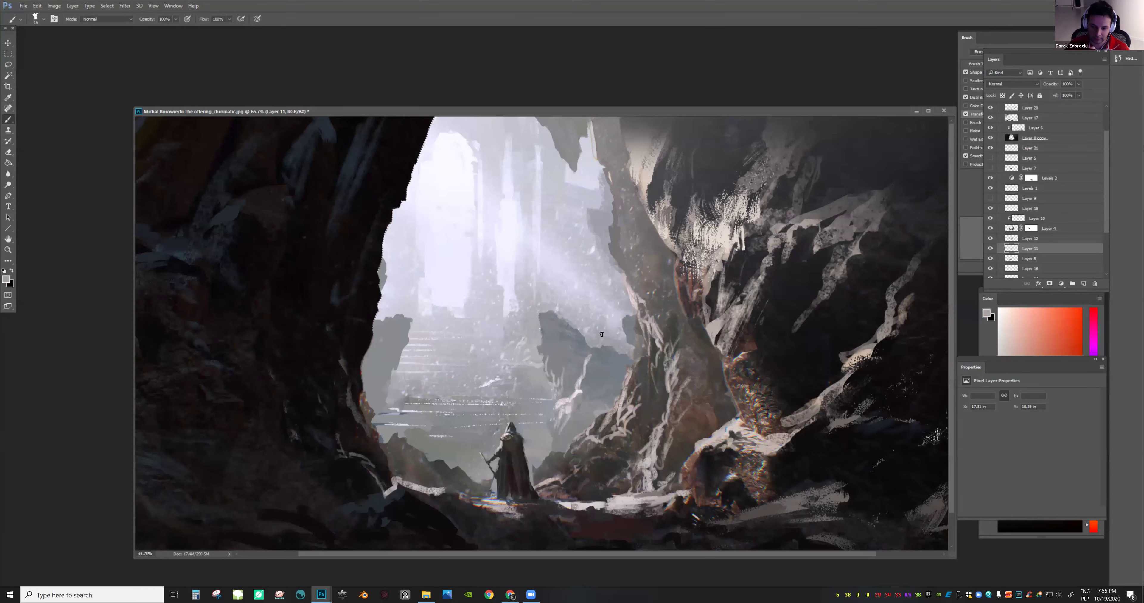
pyautogui.rightClick(562, 307)
pyautogui.click(615, 328)
pyautogui.click(526, 337)
# Sample a near-white colour, reduce the brush size, add fine highlights around the distant steps and undo the last stroke
pyautogui.press('z')
pyautogui.moveTo(549, 366)
pyautogui.mouseDown()
pyautogui.moveTo(566, 367)
pyautogui.moveTo(554, 369)
pyautogui.mouseUp()
pyautogui.moveTo(491, 352); pyautogui.dragTo(485, 318)
pyautogui.press('b')
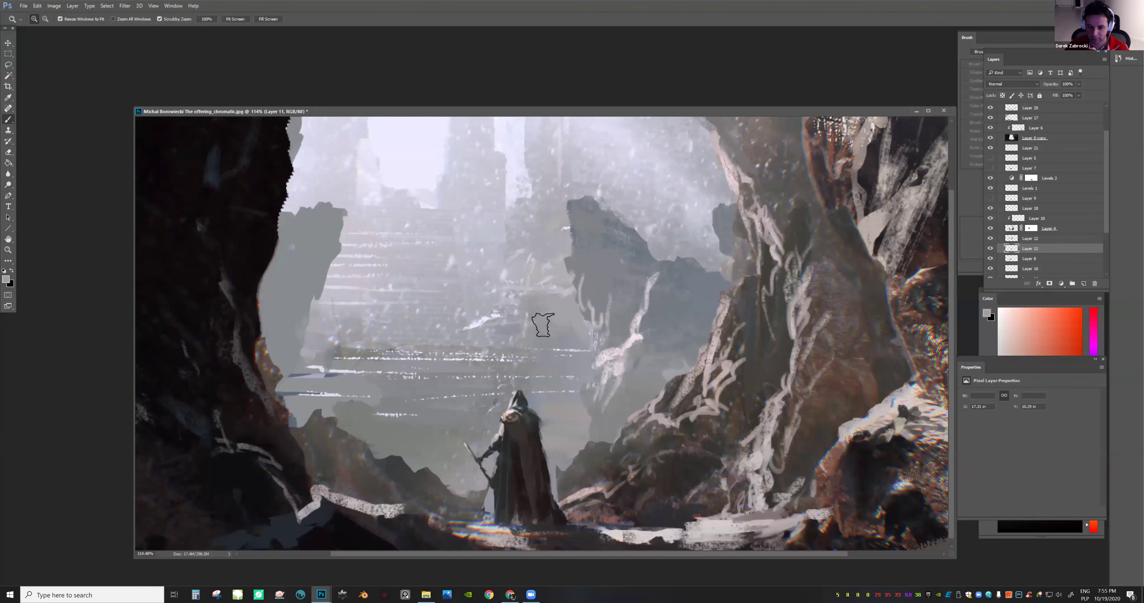
pyautogui.keyDown('alt'); pyautogui.click(498, 315); pyautogui.keyUp('alt')
pyautogui.rightClick(504, 312)
pyautogui.click(547, 331)
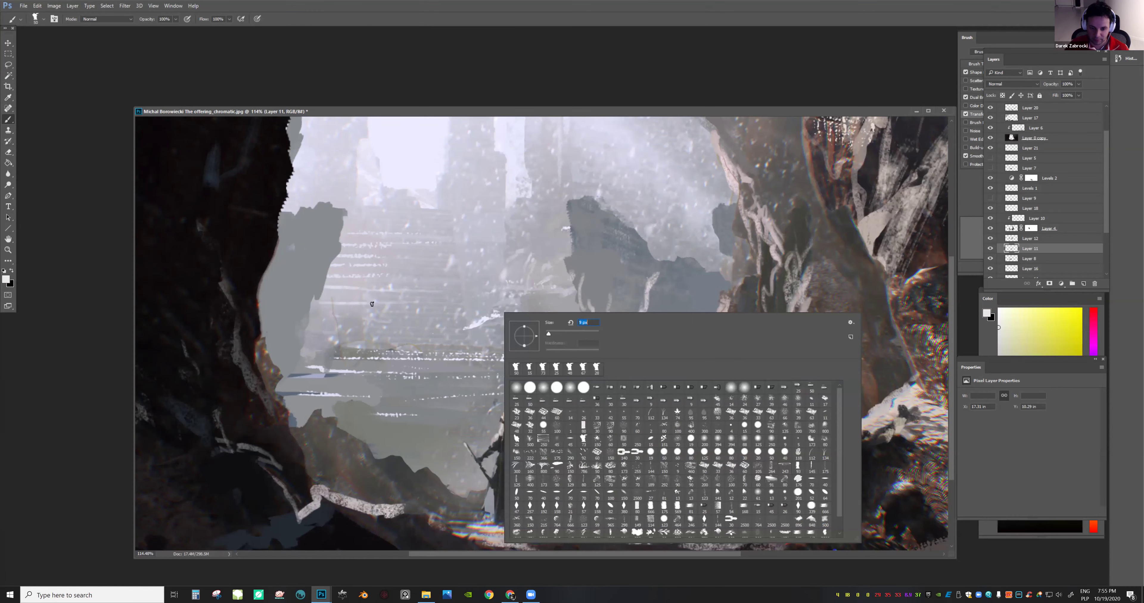
pyautogui.click(376, 305)
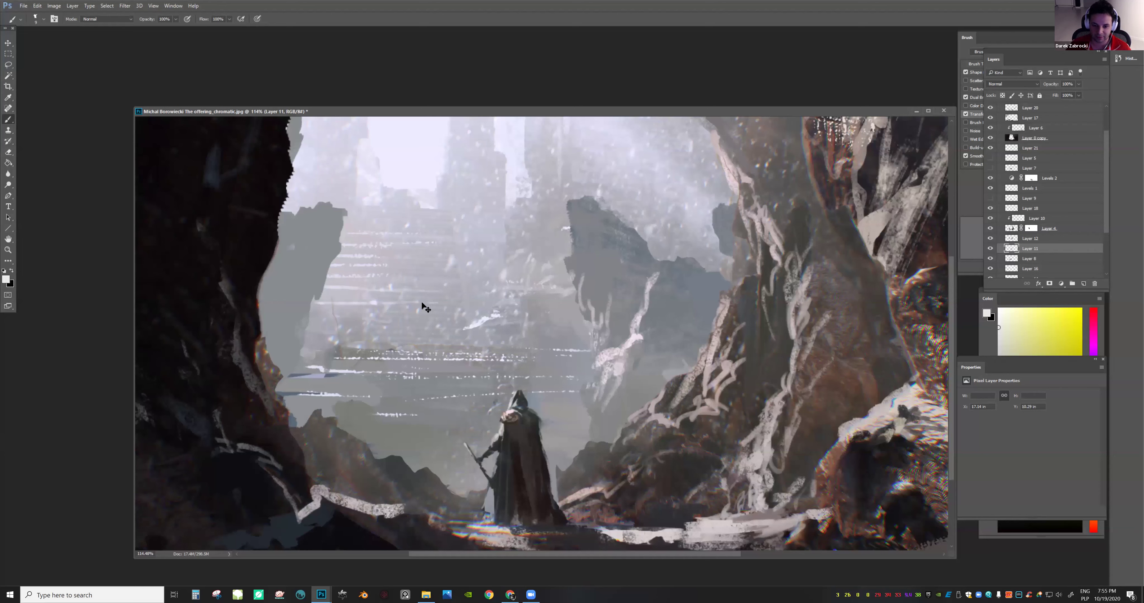
pyautogui.moveTo(305, 313); pyautogui.dragTo(311, 313)
pyautogui.hotkey('ctrl', 'z')
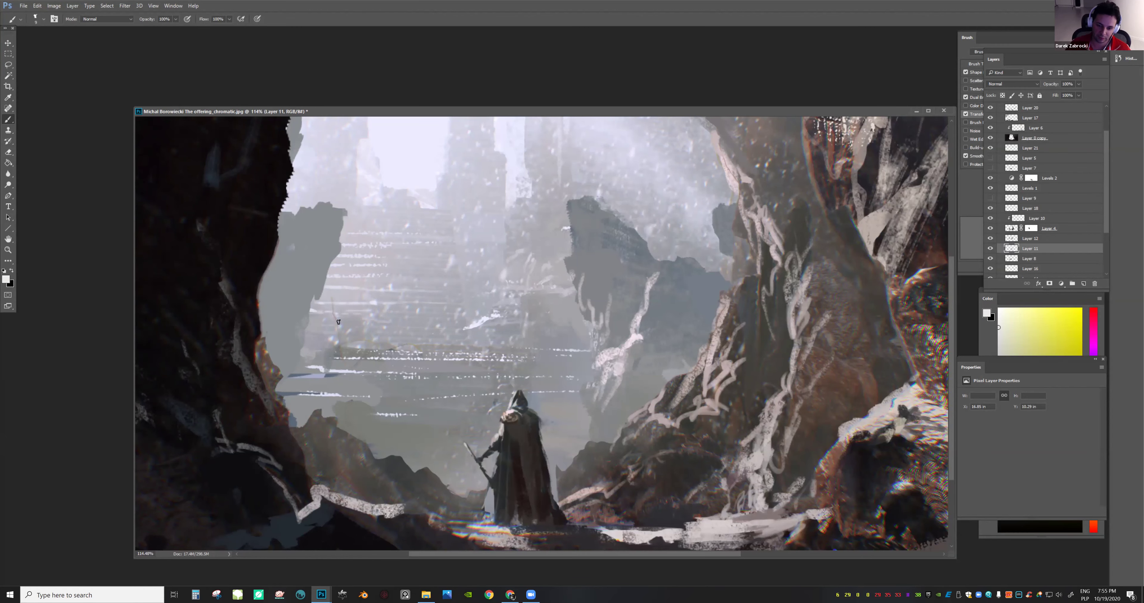
# Flip the canvas horizontally to check the whole cave composition mirrored
pyautogui.hotkey('ctrl', 'space')
pyautogui.moveTo(534, 338)
pyautogui.mouseDown()
pyautogui.moveTo(489, 336)
pyautogui.moveTo(573, 335)
pyautogui.mouseUp()
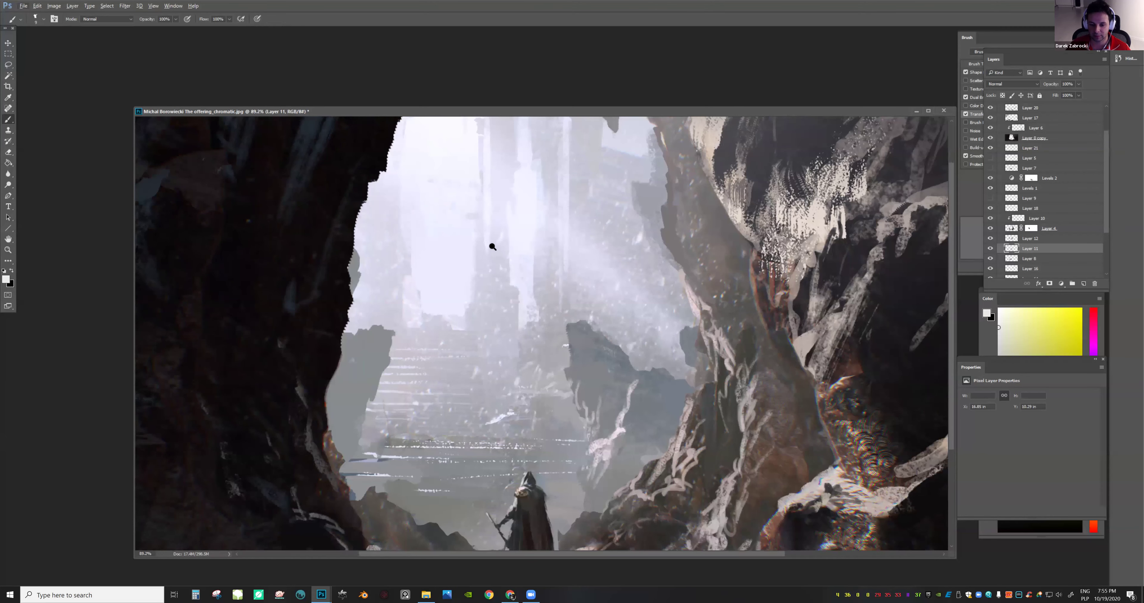
pyautogui.moveTo(605, 275)
pyautogui.mouseDown()
pyautogui.moveTo(595, 302)
pyautogui.moveTo(606, 303)
pyautogui.mouseUp()
pyautogui.press('F2')
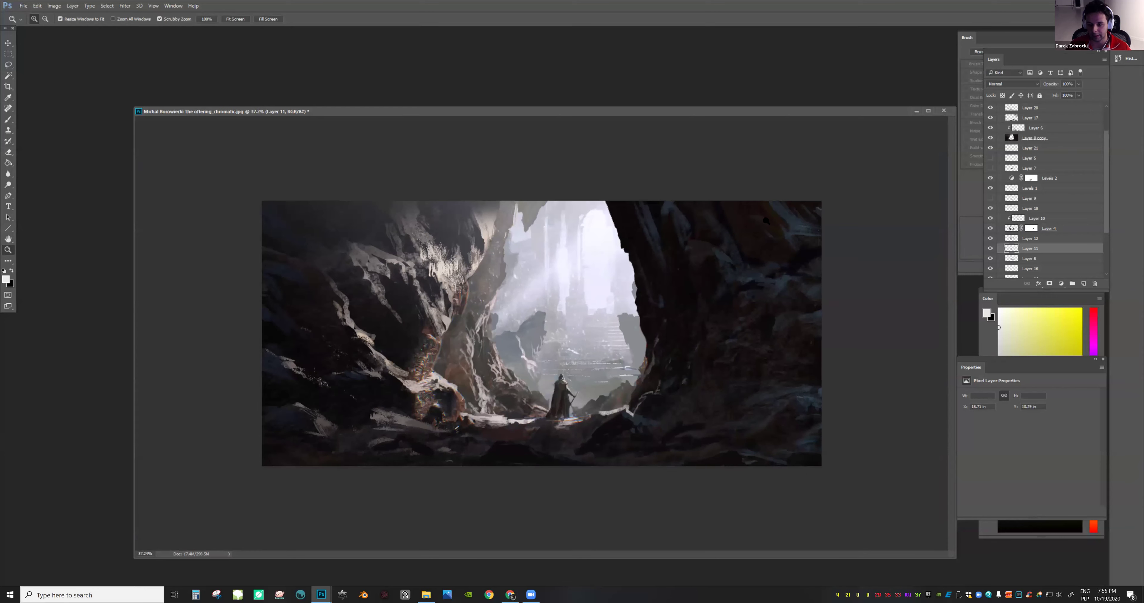
pyautogui.moveTo(911, 217); pyautogui.dragTo(924, 216)
# Select Layer 17 and erase part of its paint near the top of the dark wall beside the cave opening
pyautogui.click(1033, 118)
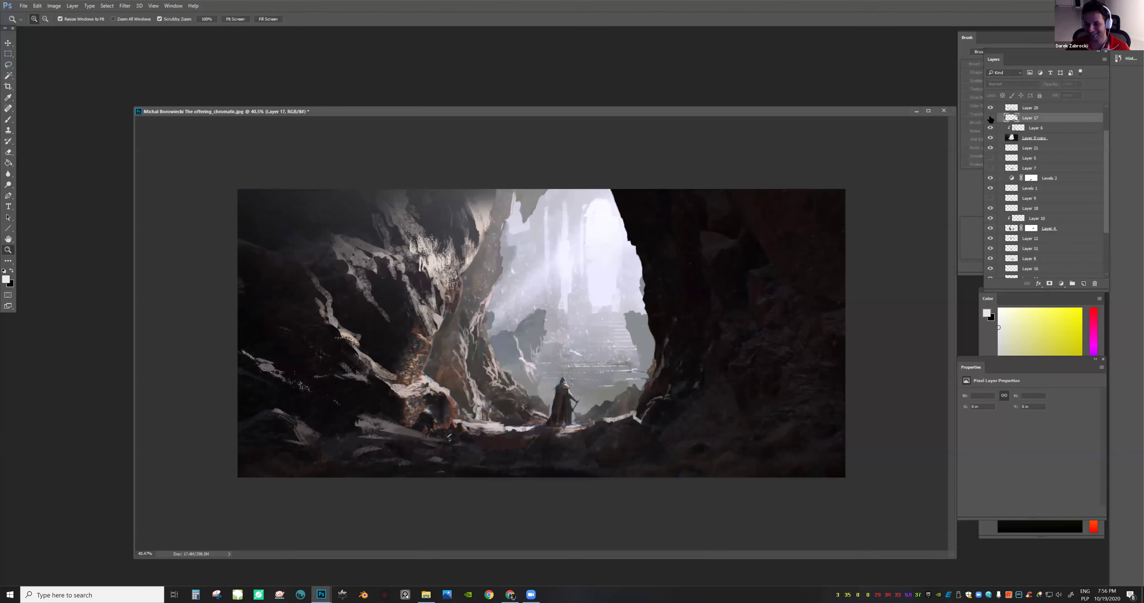
pyautogui.press('e')
pyautogui.moveTo(654, 195); pyautogui.dragTo(668, 228)
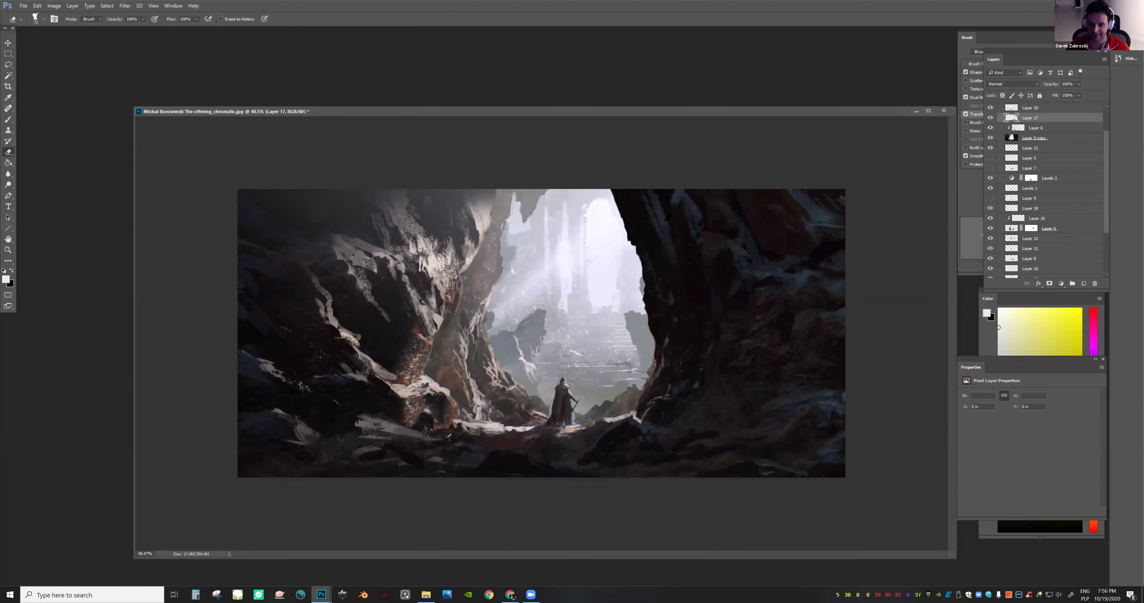
# Paint sampled dark tones over the upper part of the dark cave wall with an 80 px brush
pyautogui.press('b')
pyautogui.press('x')
pyautogui.rightClick(667, 225)
pyautogui.write('80')
pyautogui.press('Return')
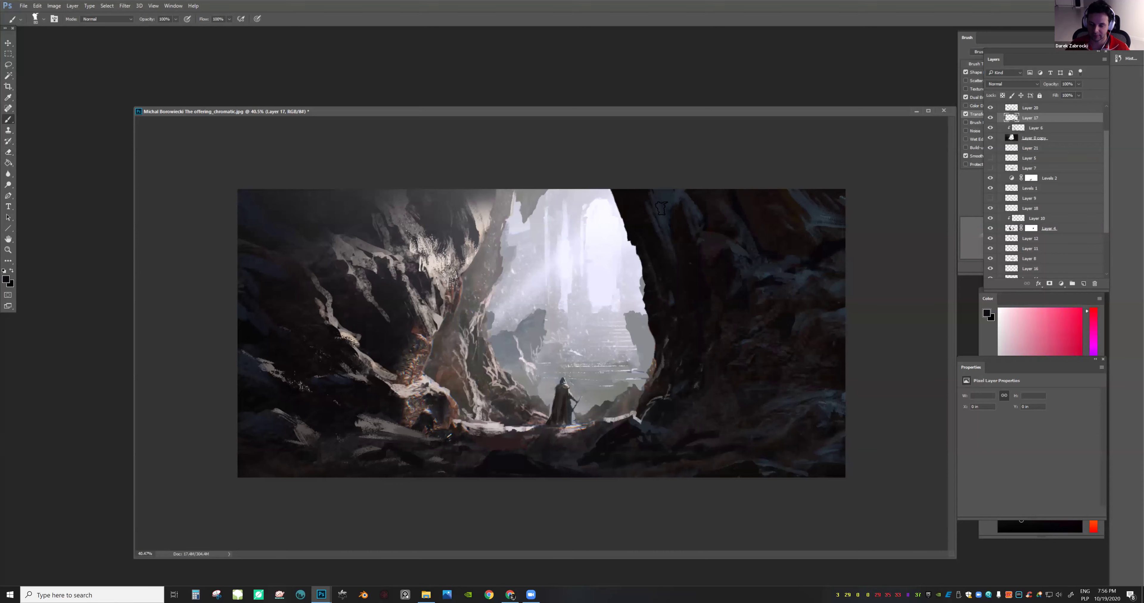
pyautogui.keyDown('alt'); pyautogui.click(669, 194); pyautogui.keyUp('alt')
pyautogui.hotkey('ctrl', 'space')
pyautogui.moveTo(781, 253)
pyautogui.mouseDown()
pyautogui.moveTo(731, 272)
pyautogui.moveTo(715, 262)
pyautogui.mouseUp()
pyautogui.keyDown('alt'); pyautogui.click(692, 260); pyautogui.keyUp('alt')
pyautogui.hotkey('ctrl', 'space')
# Sample dark rock tones from the opposite cave wall and paint a stroke toward the outer edge of the image
pyautogui.moveTo(564, 260); pyautogui.dragTo(584, 261)
pyautogui.keyDown('alt'); pyautogui.click(266, 261); pyautogui.keyUp('alt')
pyautogui.moveTo(269, 261); pyautogui.dragTo(234, 241)
pyautogui.keyDown('alt'); pyautogui.click(278, 283); pyautogui.keyUp('alt')
pyautogui.hotkey('ctrl', 'space')
pyautogui.moveTo(545, 267); pyautogui.dragTo(498, 273)
pyautogui.scroll(2, 519, 298)
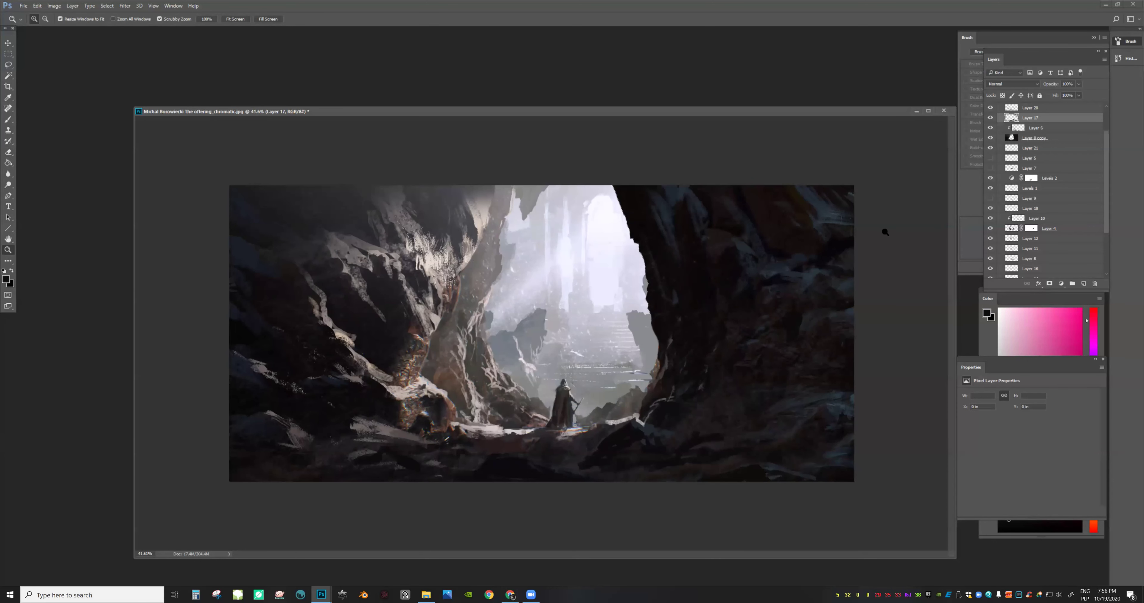
# Select Layer 12 and sample the grey of the misty distant rock for the brush
pyautogui.click(990, 239)
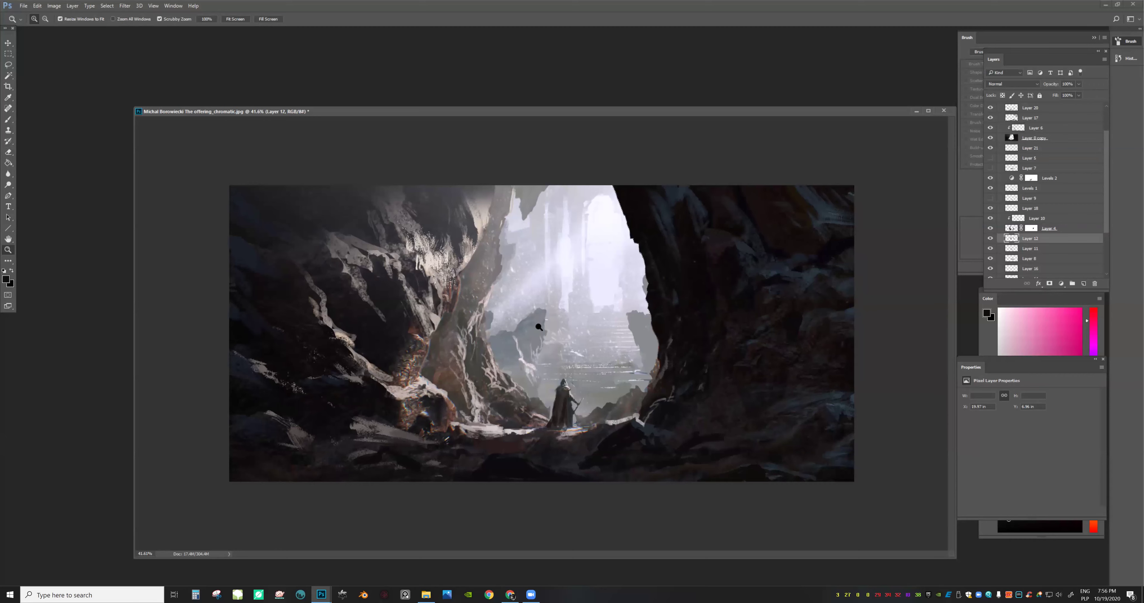
pyautogui.press('e')
pyautogui.scroll(2, 544, 326)
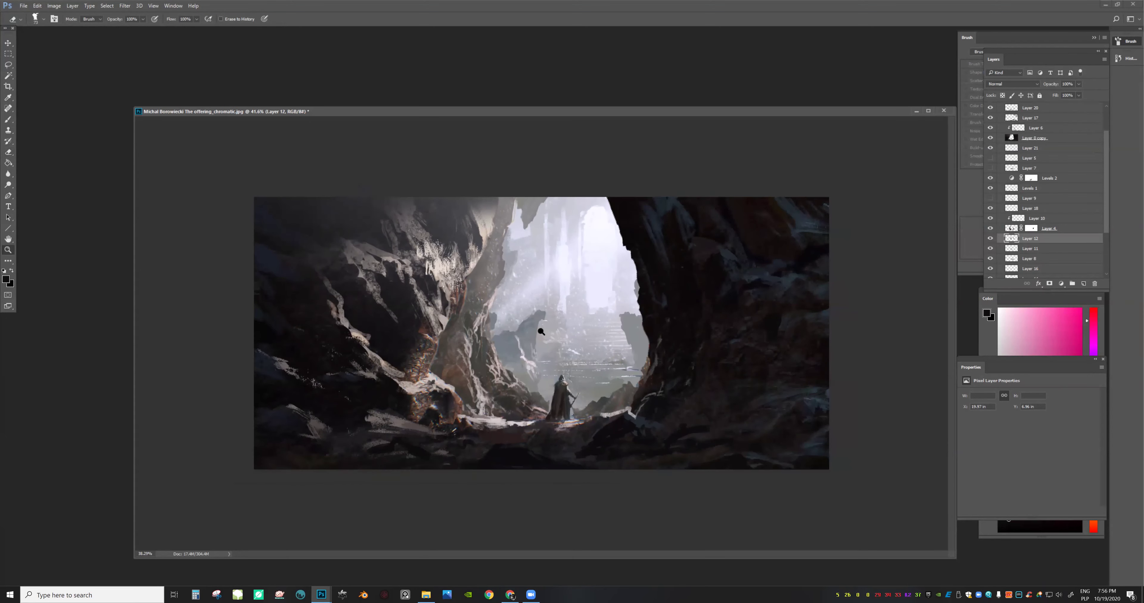
pyautogui.press('b')
pyautogui.keyDown('alt'); pyautogui.click(524, 325); pyautogui.keyUp('alt')
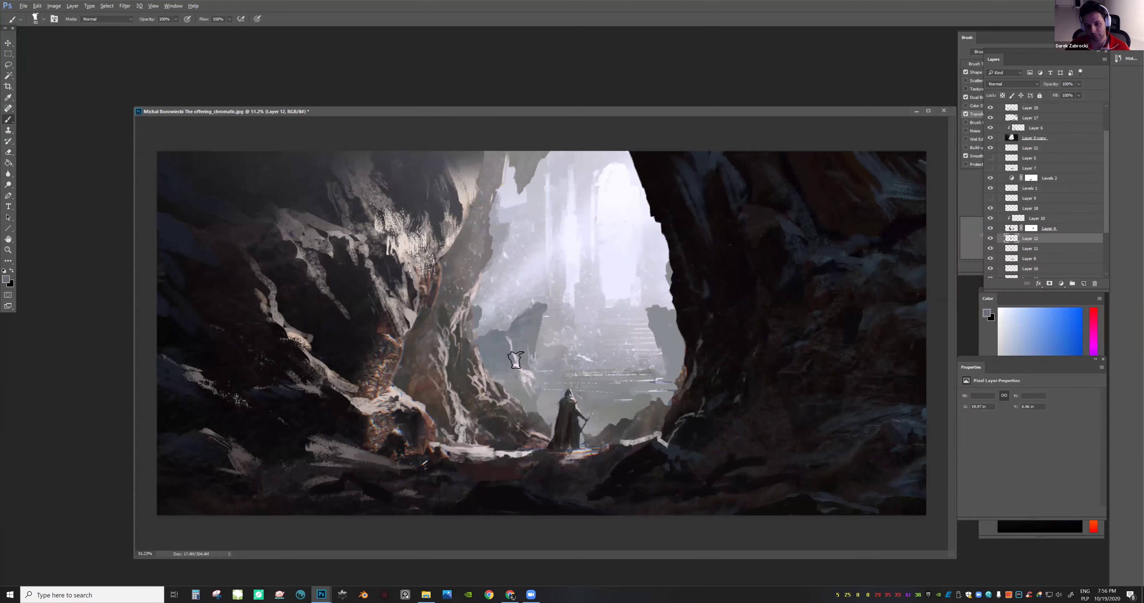
# Collapse Group 1 and toggle its visibility to compare the paintover with the original image
pyautogui.press('z')
pyautogui.moveTo(554, 324); pyautogui.dragTo(502, 327)
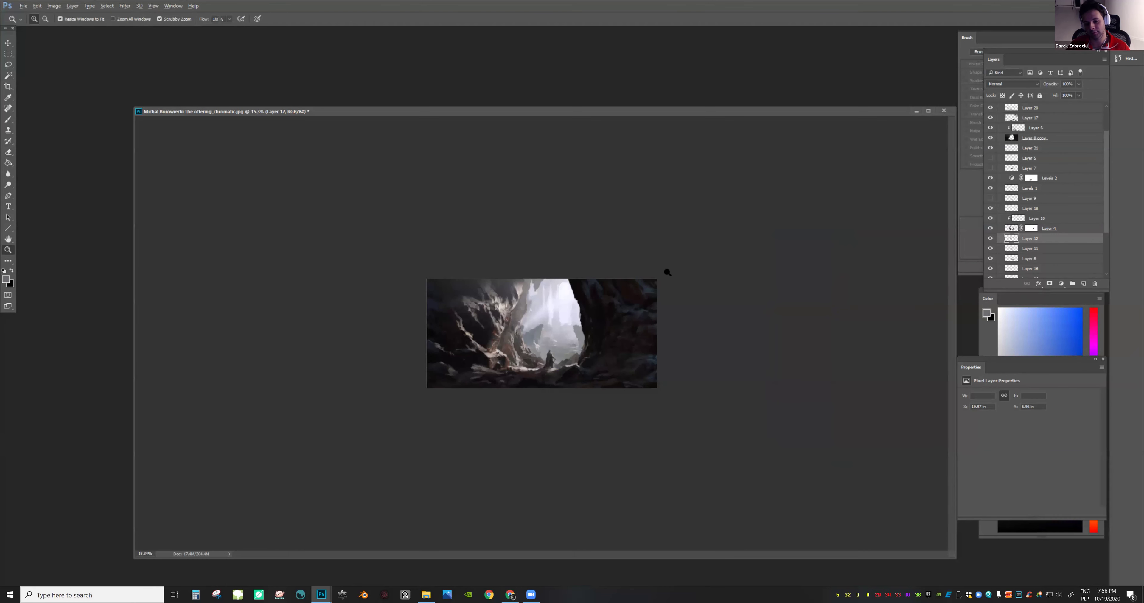
pyautogui.scroll(2, 1094, 131)
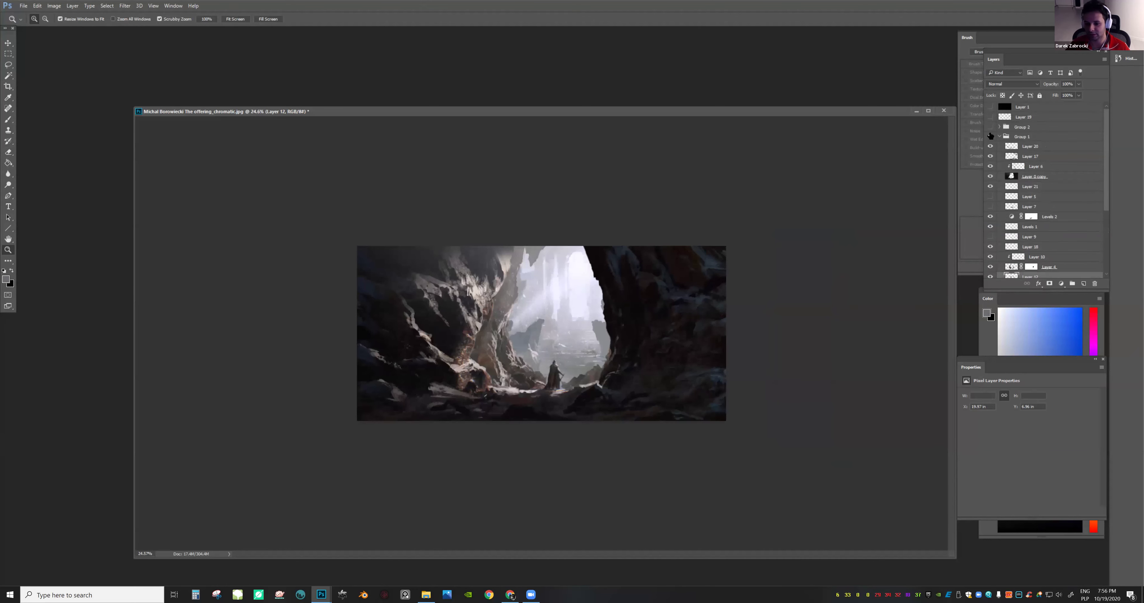
pyautogui.click(1000, 137)
pyautogui.click(990, 137)
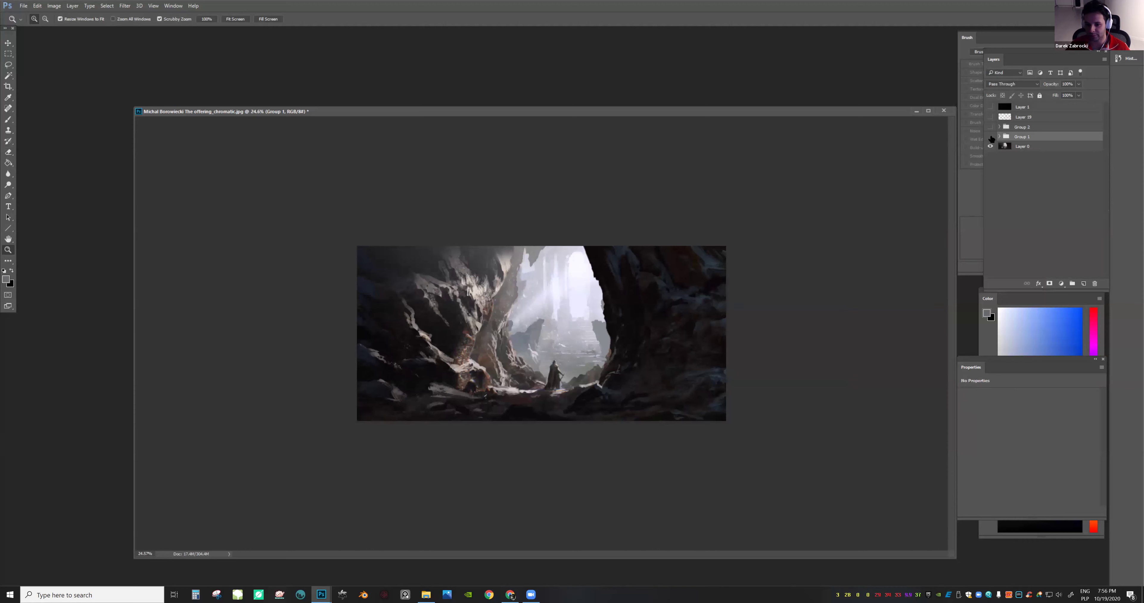
pyautogui.click(991, 137)
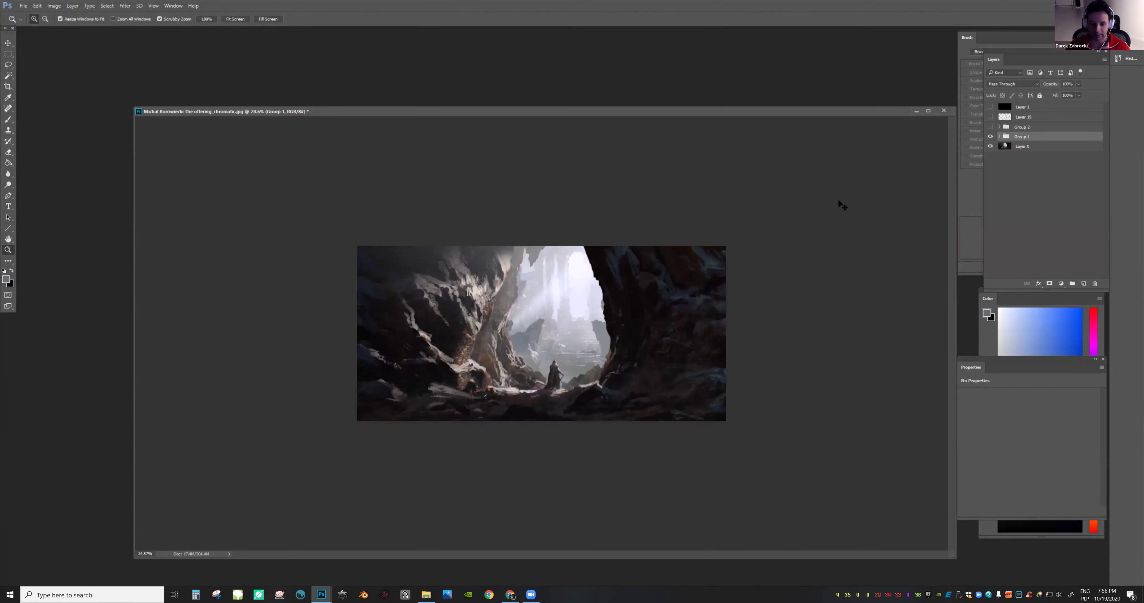
# Compare the values of the paintover and the original in a grayscale proof by toggling Group 1, and return to colour
pyautogui.moveTo(806, 210); pyautogui.dragTo(874, 222)
pyautogui.scroll(-2, 790, 216)
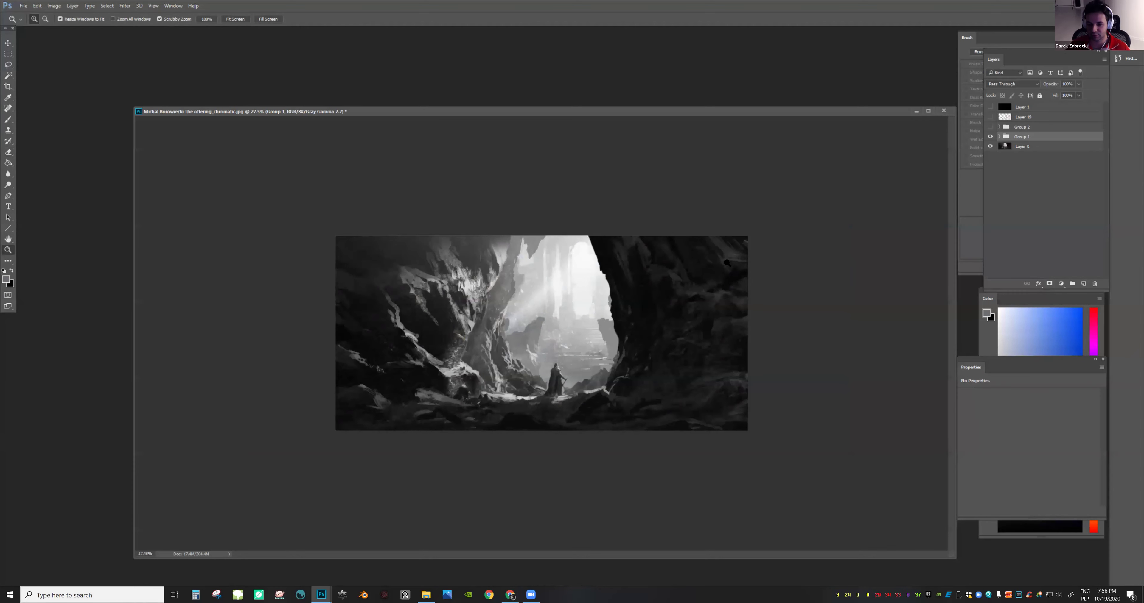
pyautogui.scroll(1, 766, 252)
pyautogui.click(990, 137)
pyautogui.click(990, 137)
pyautogui.click(989, 137)
pyautogui.click(990, 137)
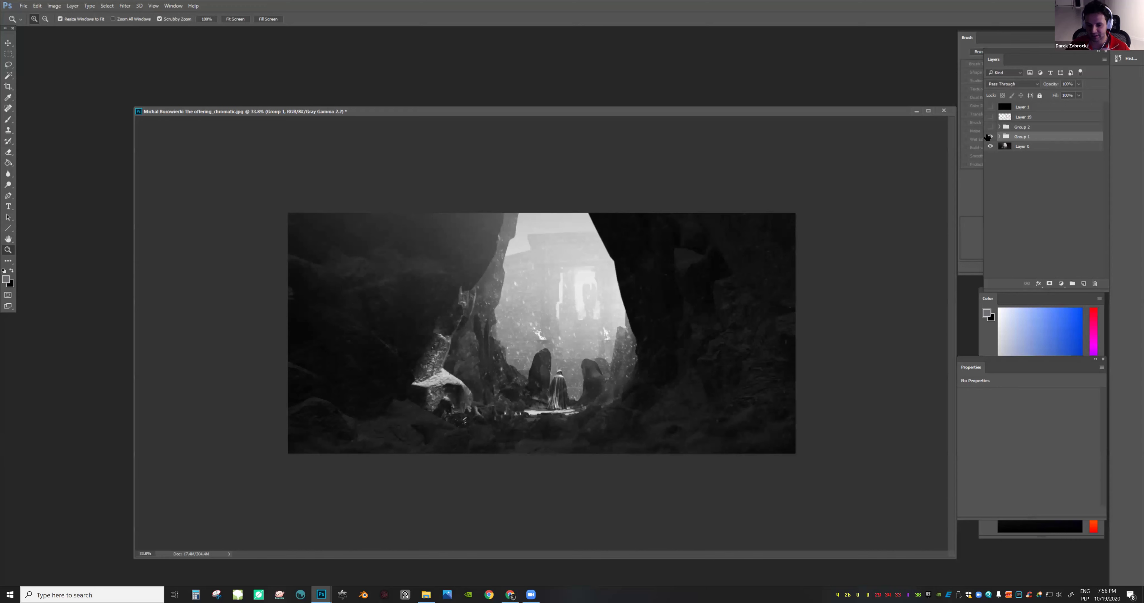
pyautogui.hotkey('ctrl', 'y')
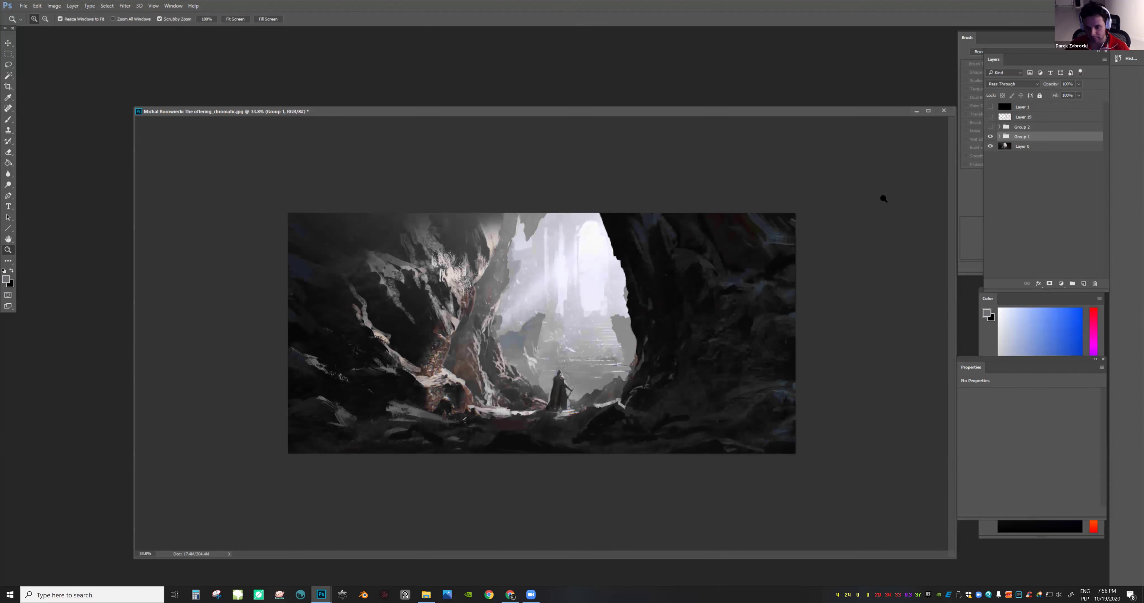
# Add a Color Balance adjustment layer at the top of Group 1 and adjust its Shadows green and blue balance
pyautogui.click(999, 137)
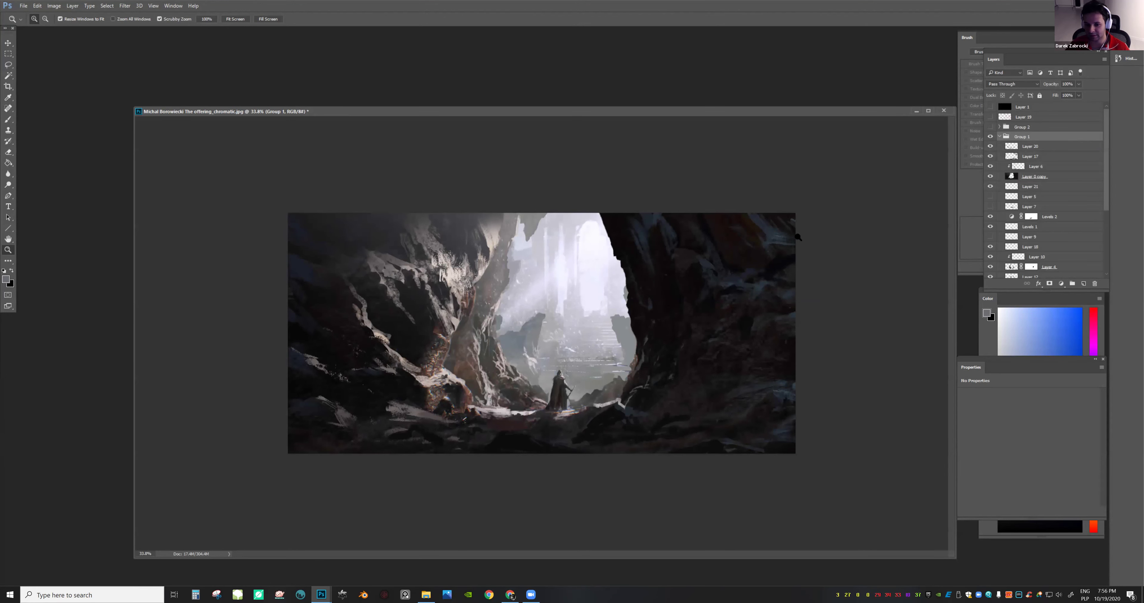
pyautogui.hotkey('ctrl', '0')
pyautogui.moveTo(913, 212); pyautogui.dragTo(882, 213)
pyautogui.click(1059, 285)
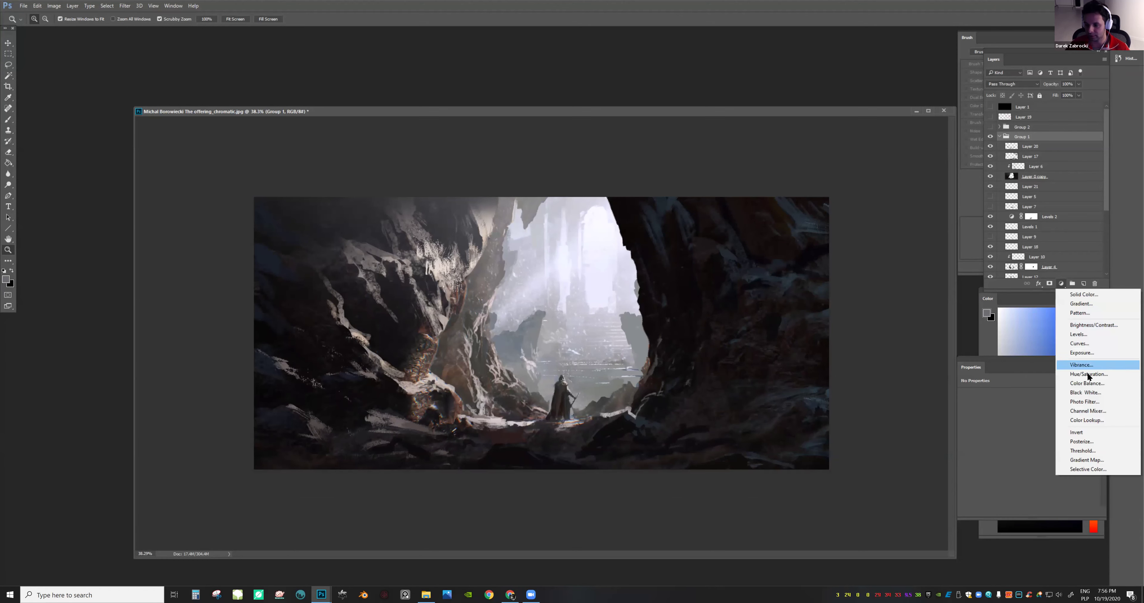
pyautogui.click(1087, 384)
pyautogui.click(998, 396)
pyautogui.click(997, 401)
pyautogui.click(1027, 426)
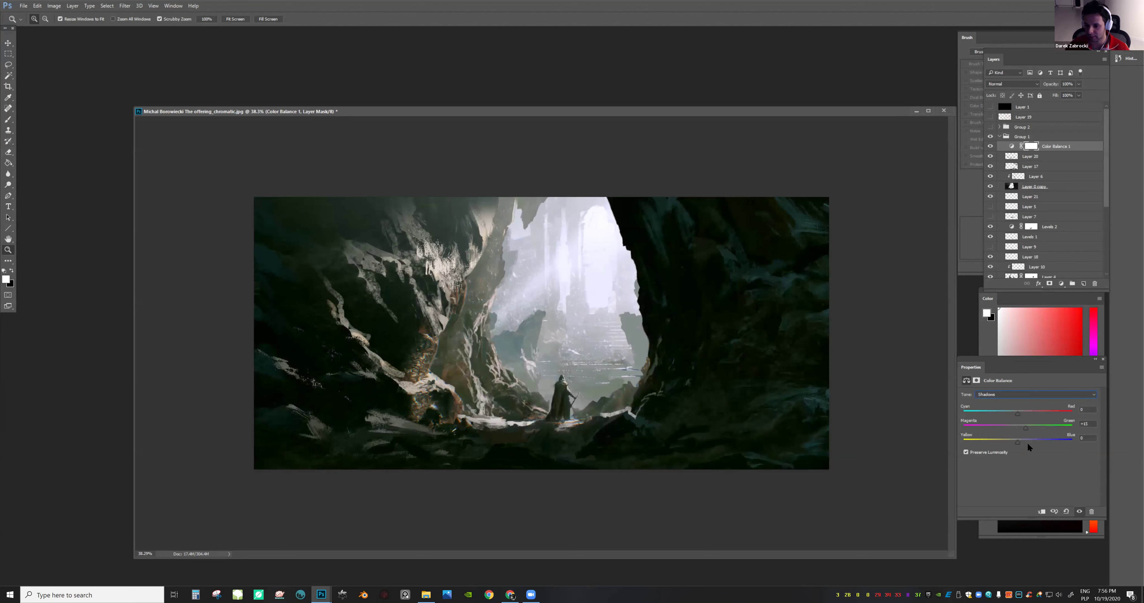
pyautogui.click(1028, 441)
pyautogui.moveTo(1024, 439); pyautogui.dragTo(1019, 438)
# Set the Color Balance Midtones to red +10 and green +12, with a slight shift toward yellow
pyautogui.click(1014, 395)
pyautogui.click(1022, 411)
pyautogui.click(1025, 426)
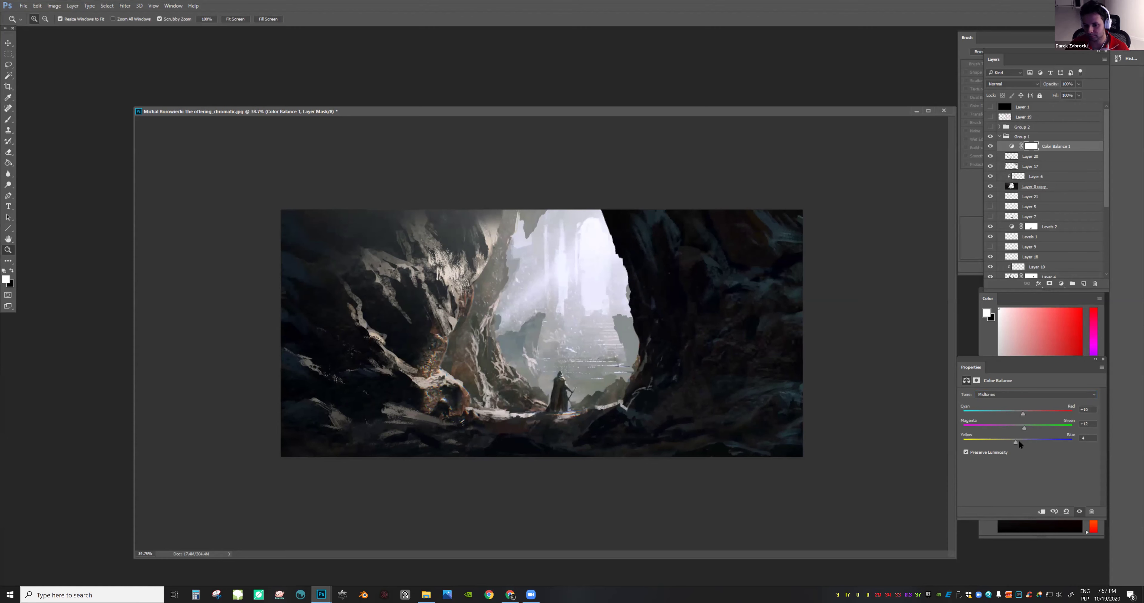
pyautogui.click(1018, 441)
# Set the Color Balance Highlights to blue +18 and shift them toward green and slightly toward red
pyautogui.click(1023, 395)
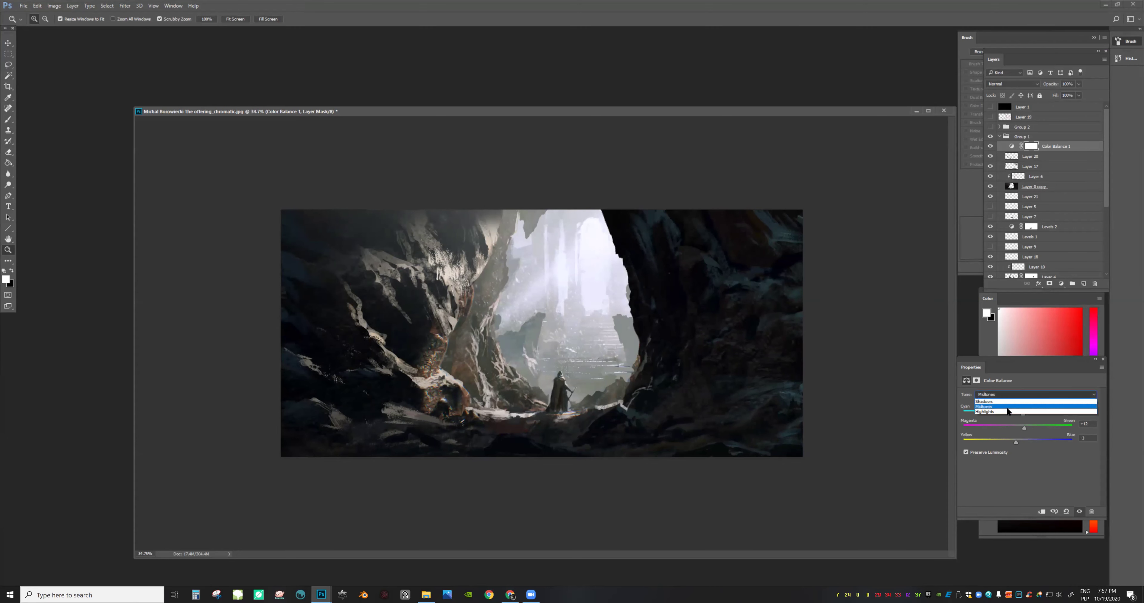
pyautogui.click(1021, 412)
pyautogui.click(1026, 440)
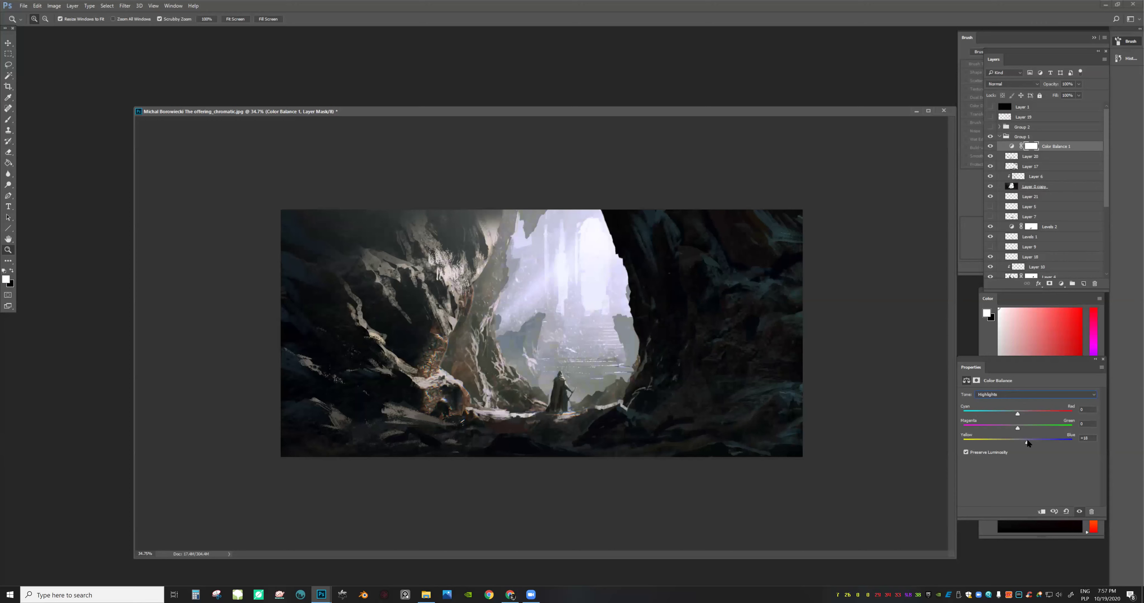
pyautogui.click(1023, 427)
pyautogui.moveTo(775, 397); pyautogui.dragTo(793, 364)
# Toggle the Color Balance layer and flip the canvas horizontally to compare the painting with and without the colour shift
pyautogui.click(990, 146)
pyautogui.hotkey('ctrl', '-')
pyautogui.hotkey('ctrl', '-')
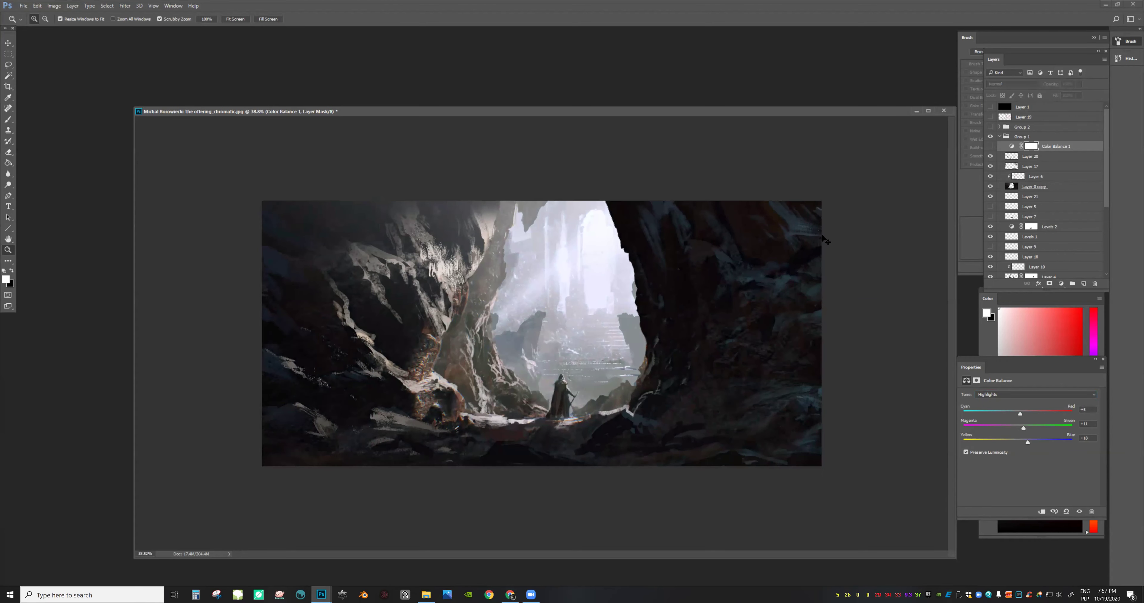
pyautogui.hotkey('ctrl', 'shift', 'h')
pyautogui.click(992, 145)
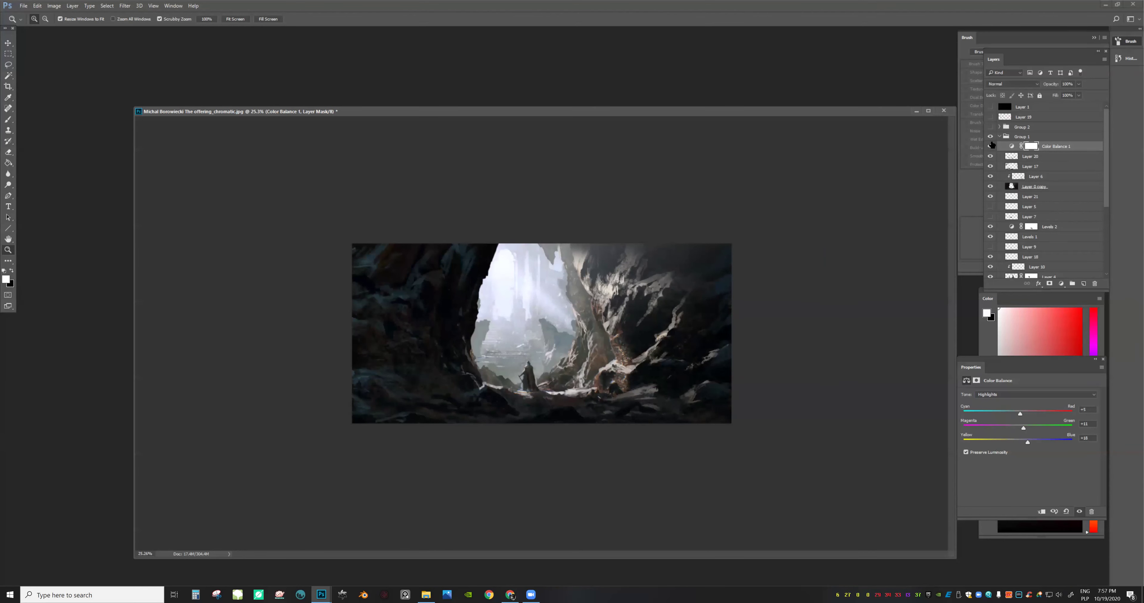
# Refine the blue balance of the Highlights, set the Midtones to blue +7, and flip the canvas back horizontally
pyautogui.moveTo(870, 270); pyautogui.dragTo(898, 272)
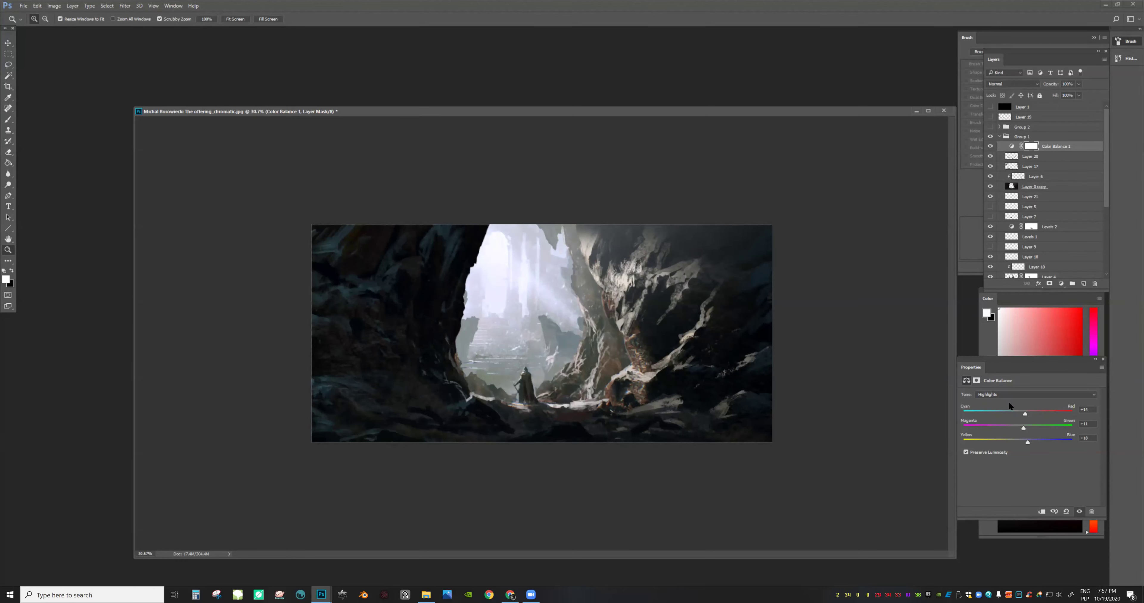
pyautogui.moveTo(1016, 438); pyautogui.dragTo(1014, 439)
pyautogui.click(1005, 407)
pyautogui.moveTo(837, 388); pyautogui.dragTo(861, 265)
pyautogui.hotkey('ctrl', 'shift', 'h')
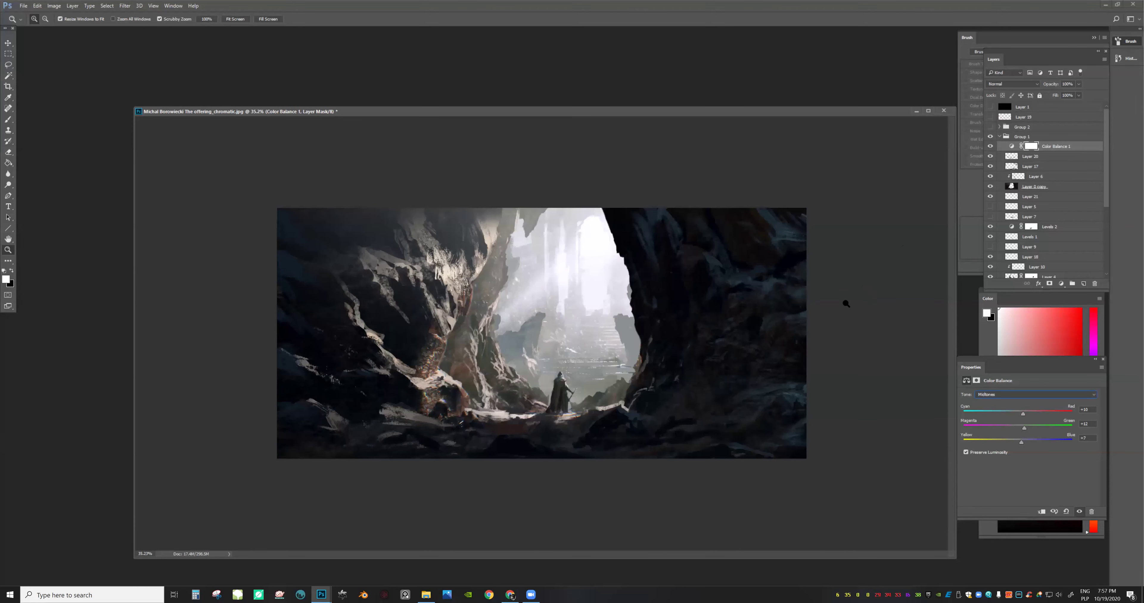